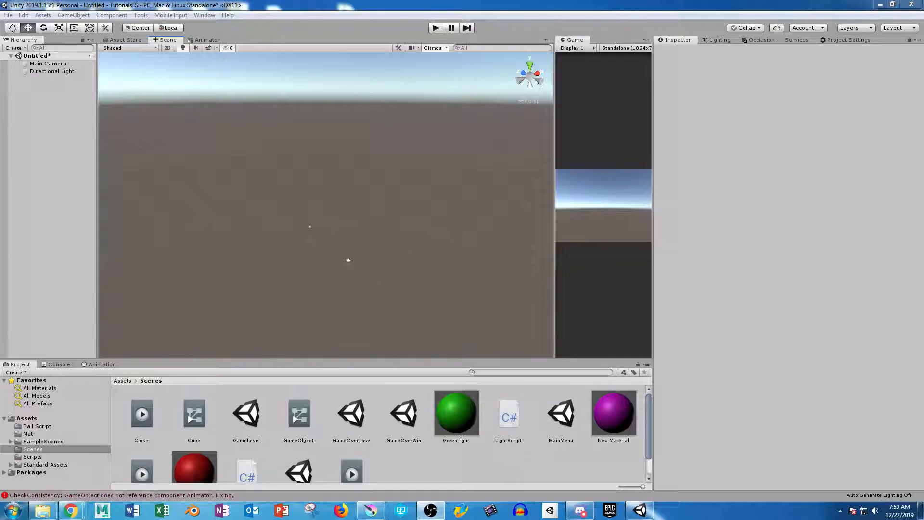
# - Turn off baked and realtime global illumination for the scene, and open the Standard Assets folder
pyautogui.click(720, 40)
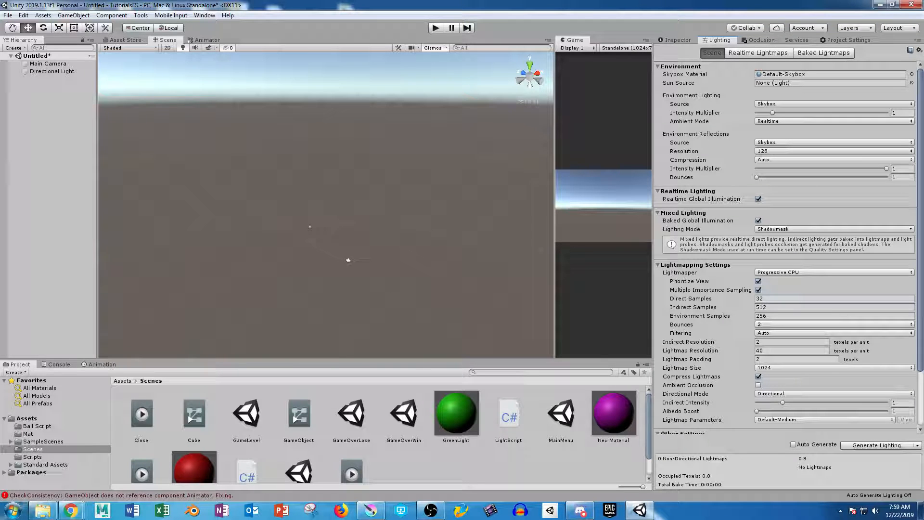
pyautogui.click(759, 220)
pyautogui.click(758, 199)
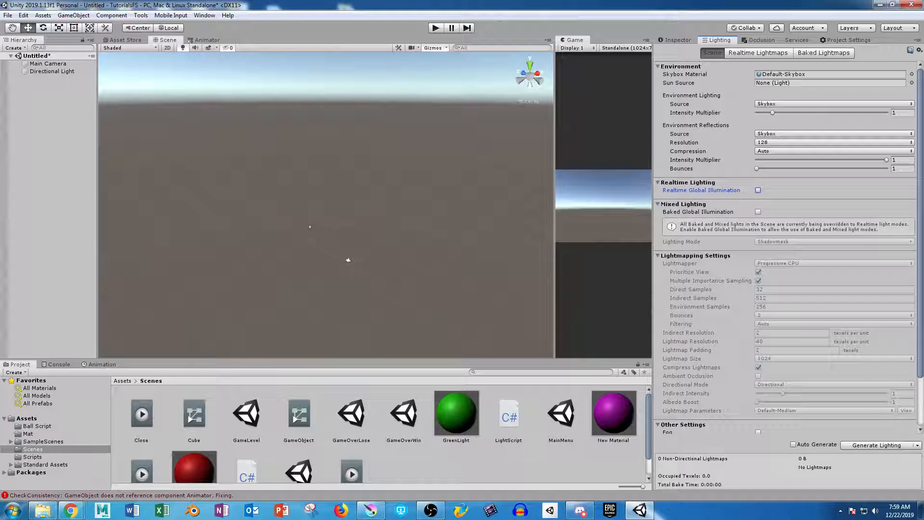
pyautogui.click(45, 464)
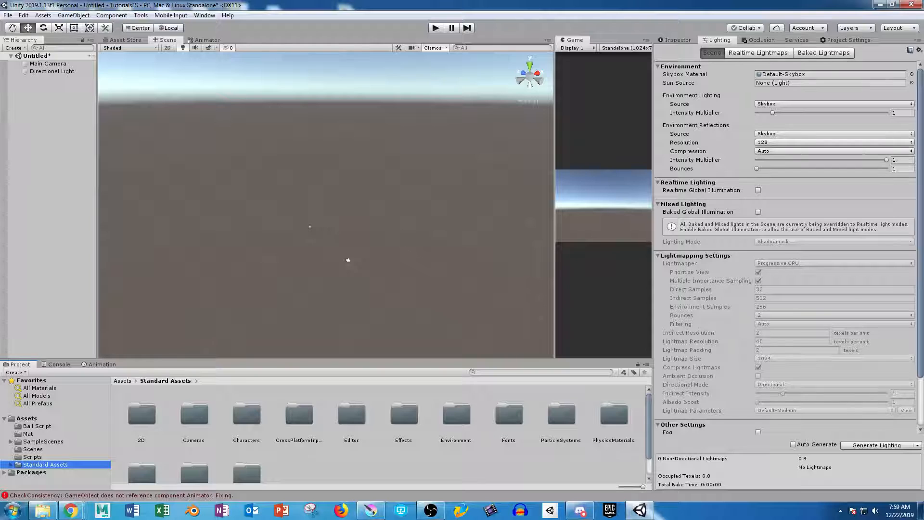
# - Add a terrain object to the scene and show its component properties
pyautogui.click(74, 15)
pyautogui.moveTo(84, 47)
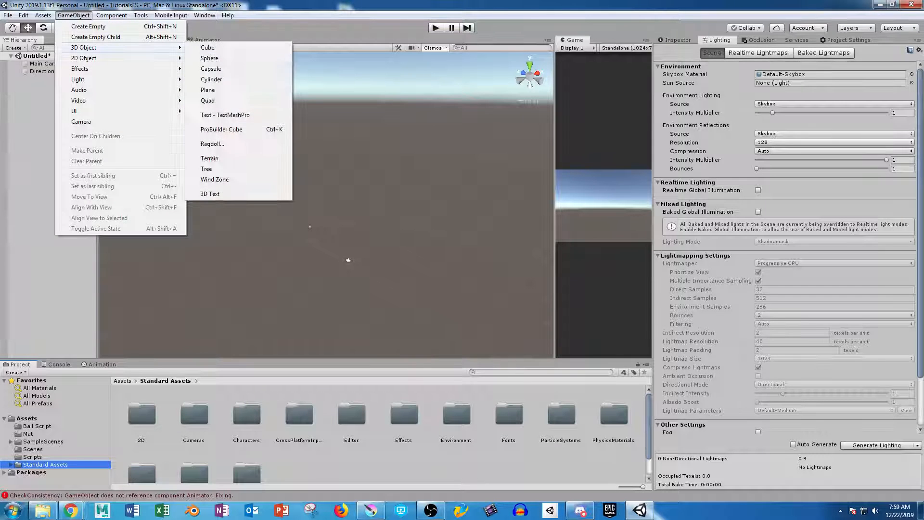
pyautogui.click(209, 158)
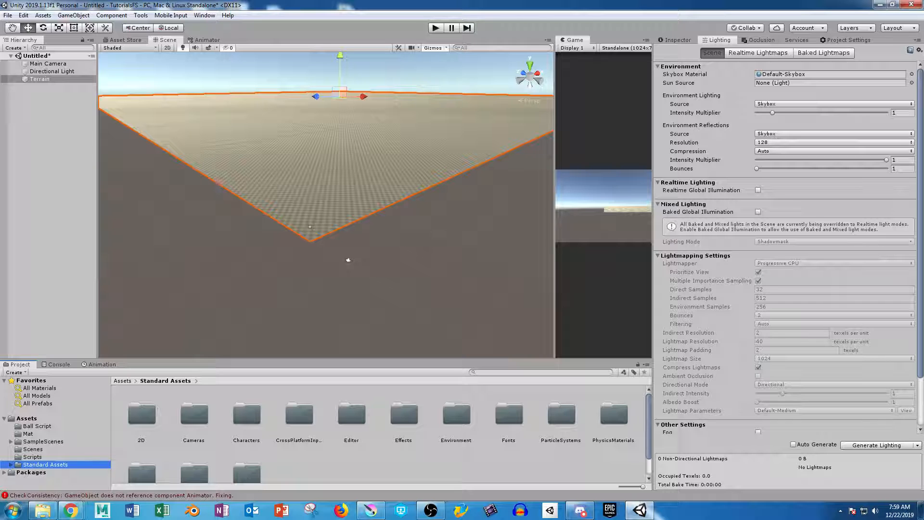
pyautogui.click(677, 40)
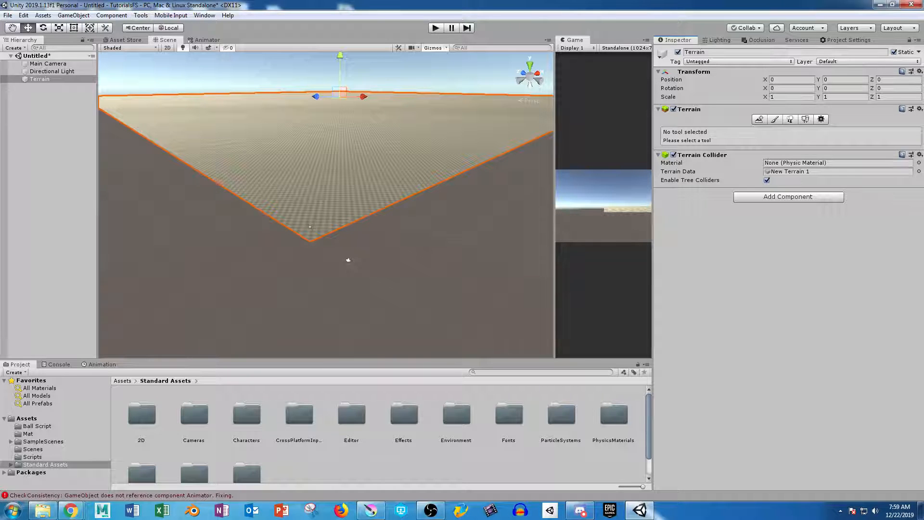
pyautogui.click(205, 15)
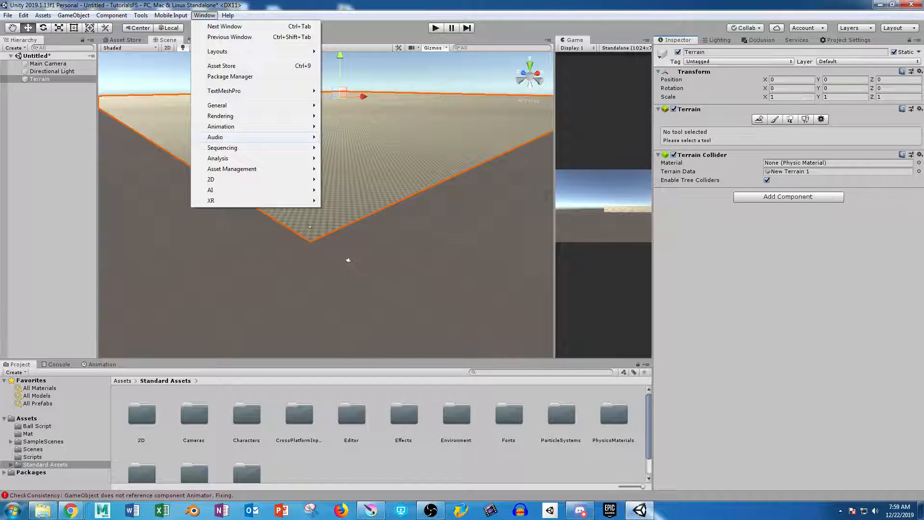
pyautogui.moveTo(221, 116)
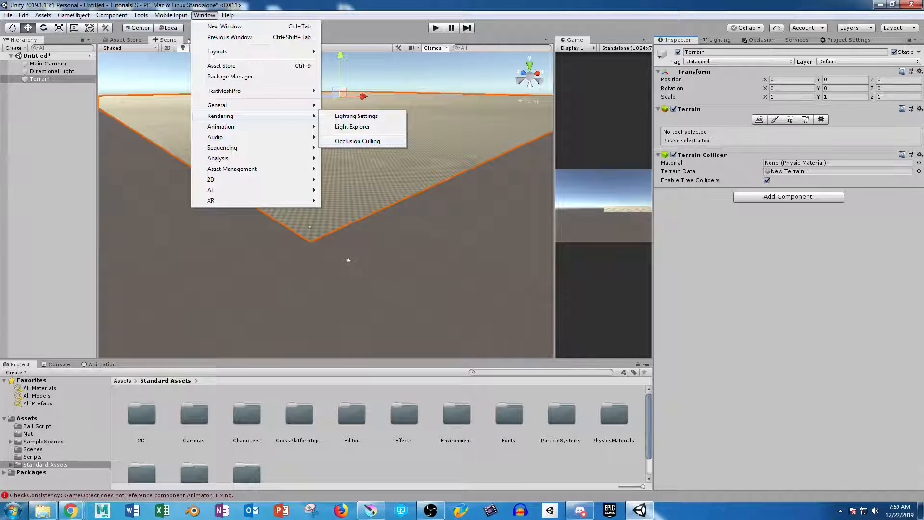
pyautogui.click(366, 255)
# - Set the terrain's width to 128, its length to 128 and its height to 200
pyautogui.keyDown('alt'); pyautogui.moveTo(366, 216); pyautogui.dragTo(361, 270); pyautogui.keyUp('alt')
pyautogui.click(355, 212)
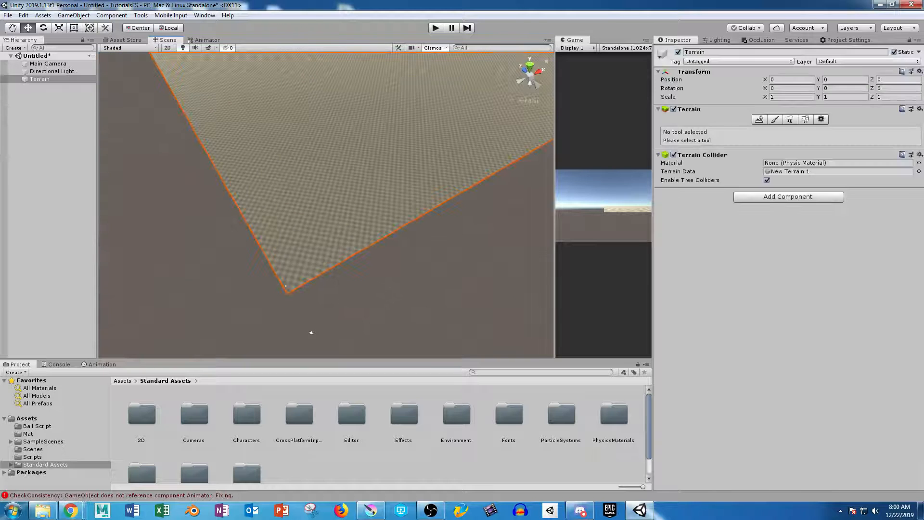
pyautogui.moveTo(355, 231); pyautogui.dragTo(371, 193, button='middle')
pyautogui.keyDown('alt'); pyautogui.moveTo(371, 207); pyautogui.dragTo(369, 165); pyautogui.keyUp('alt')
pyautogui.click(821, 119)
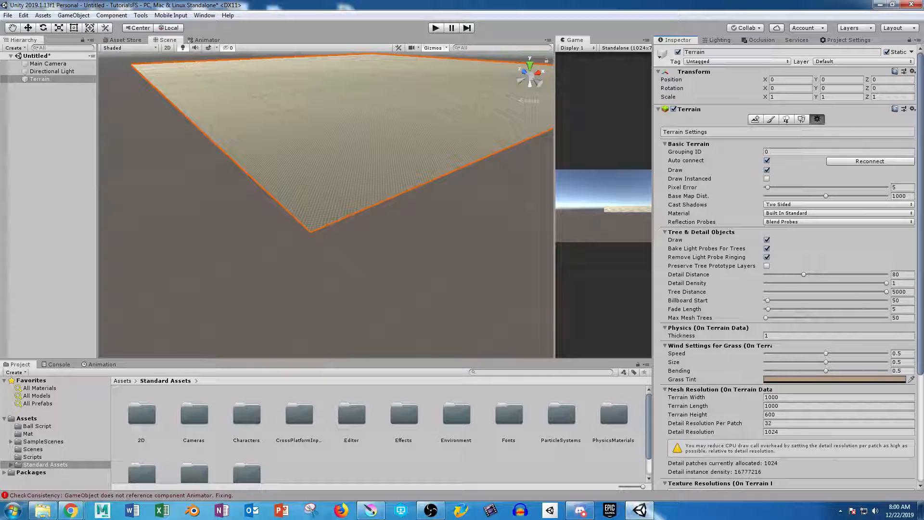
pyautogui.click(794, 397)
pyautogui.write('128')
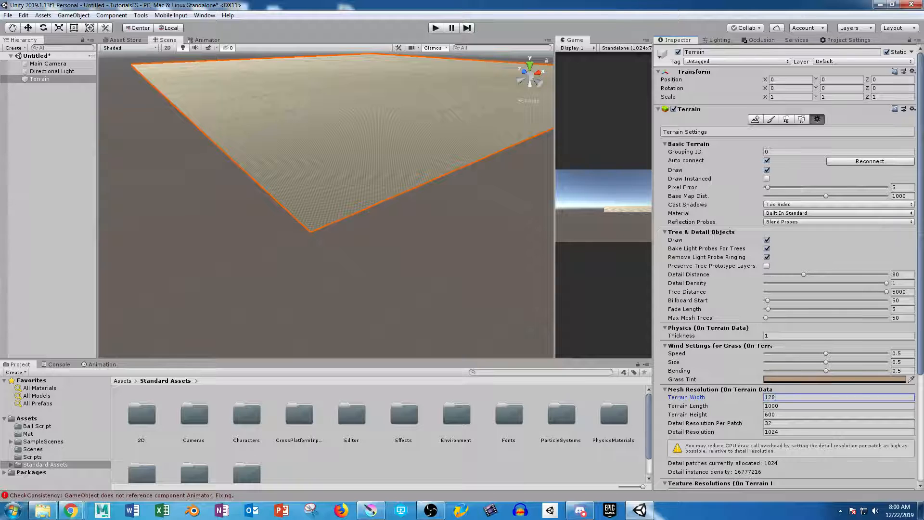
pyautogui.press('Tab')
pyautogui.write('128')
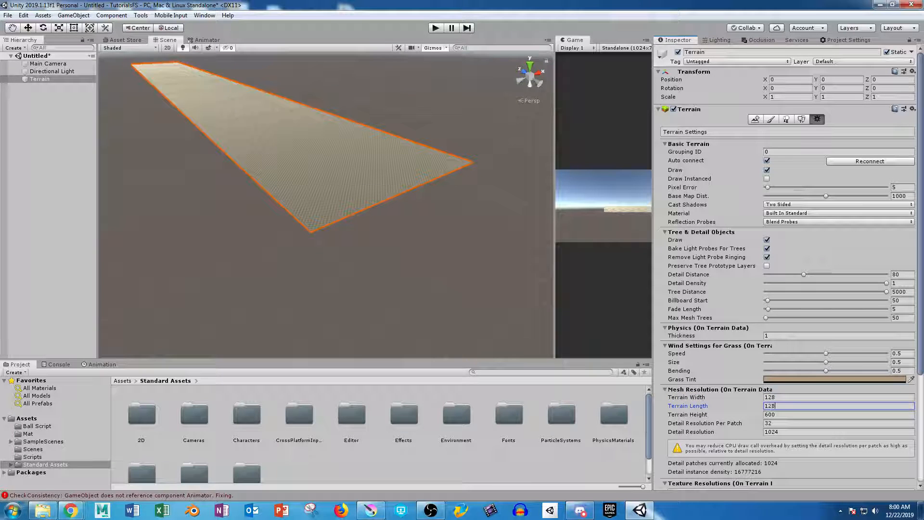
pyautogui.press('Tab')
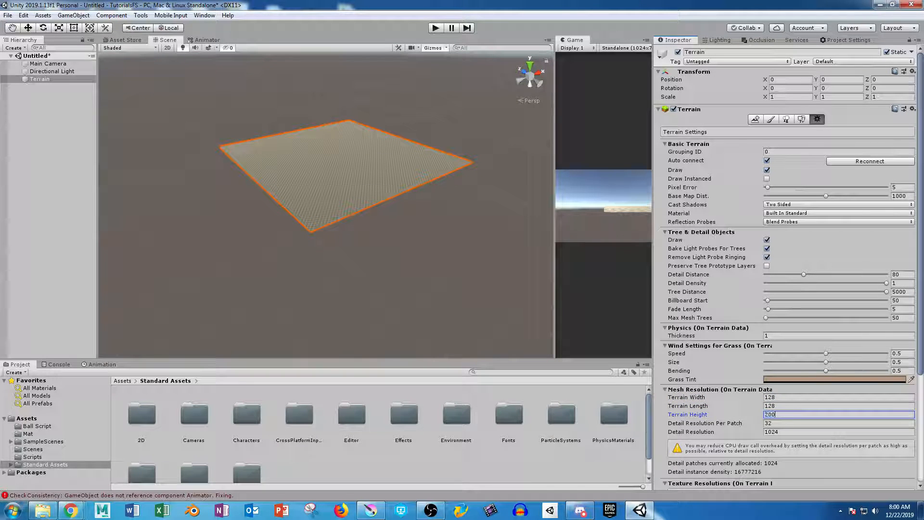
# - Move the terrain in the ground plane to about X -60.5, Z -63.6 so it is centred on the scene origin
pyautogui.scroll(5, 324, 298)
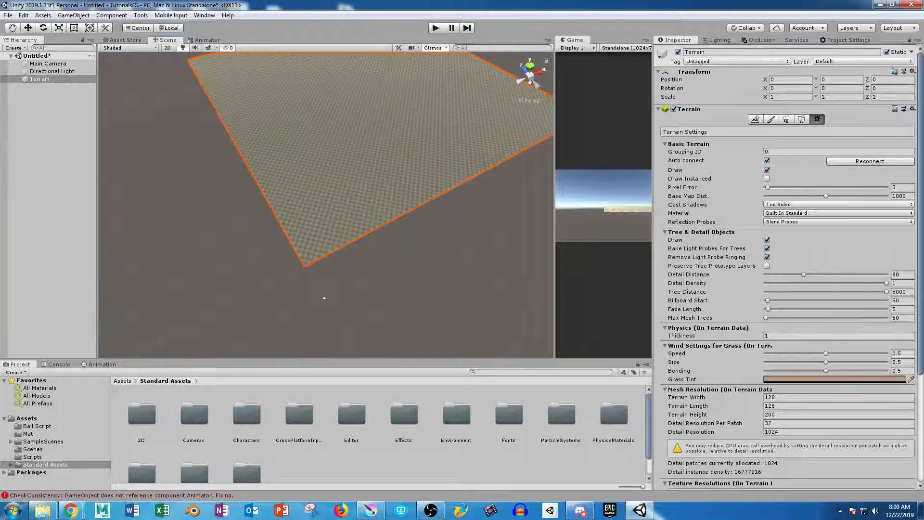
pyautogui.press('w')
pyautogui.moveTo(364, 88); pyautogui.dragTo(337, 214)
pyautogui.scroll(4, 333, 200)
pyautogui.keyDown('alt'); pyautogui.moveTo(349, 251); pyautogui.dragTo(348, 251); pyautogui.keyUp('alt')
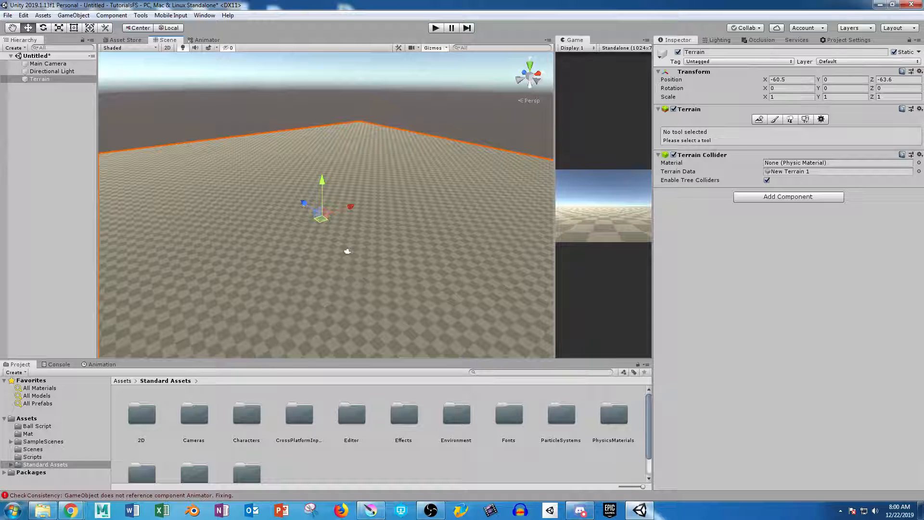
# - Create seven neighbor terrains around the original tile, leaving only the corner at the positive X and positive Z side empty
pyautogui.click(774, 119)
pyautogui.click(759, 120)
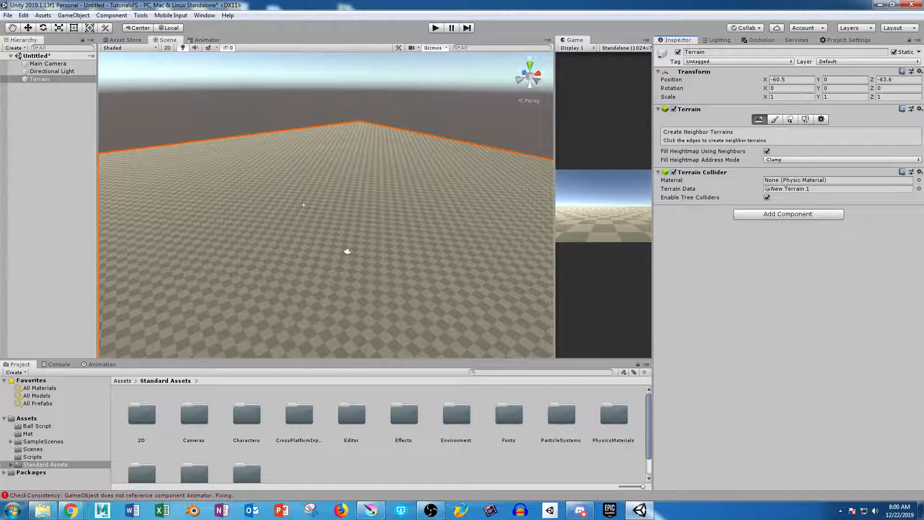
pyautogui.scroll(-5, 337, 207)
pyautogui.keyDown('alt'); pyautogui.moveTo(342, 202); pyautogui.dragTo(289, 275); pyautogui.keyUp('alt')
pyautogui.scroll(-7, 308, 251)
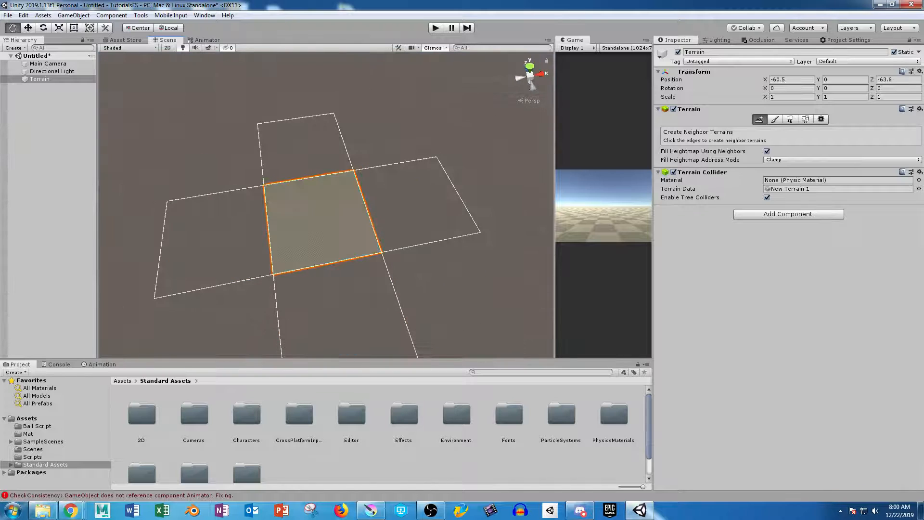
pyautogui.keyDown('alt'); pyautogui.moveTo(308, 241); pyautogui.dragTo(331, 241); pyautogui.keyUp('alt')
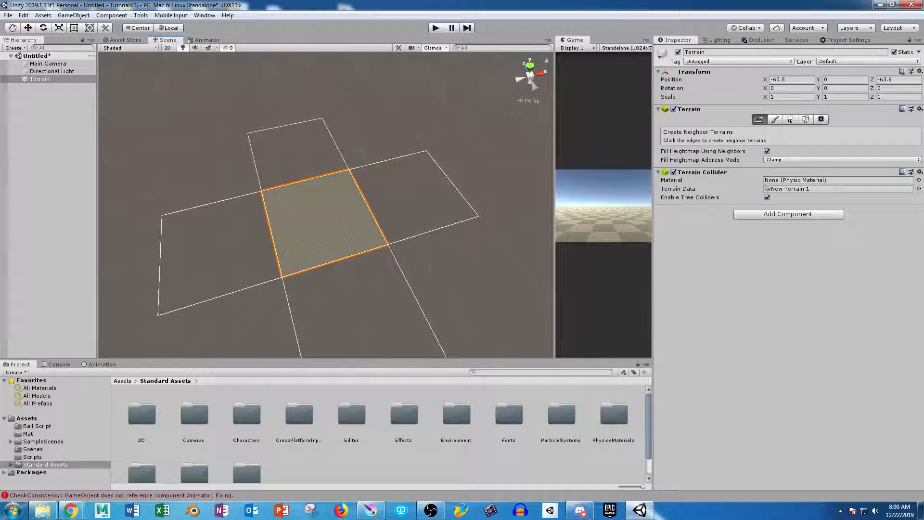
pyautogui.click(299, 152)
pyautogui.click(210, 172)
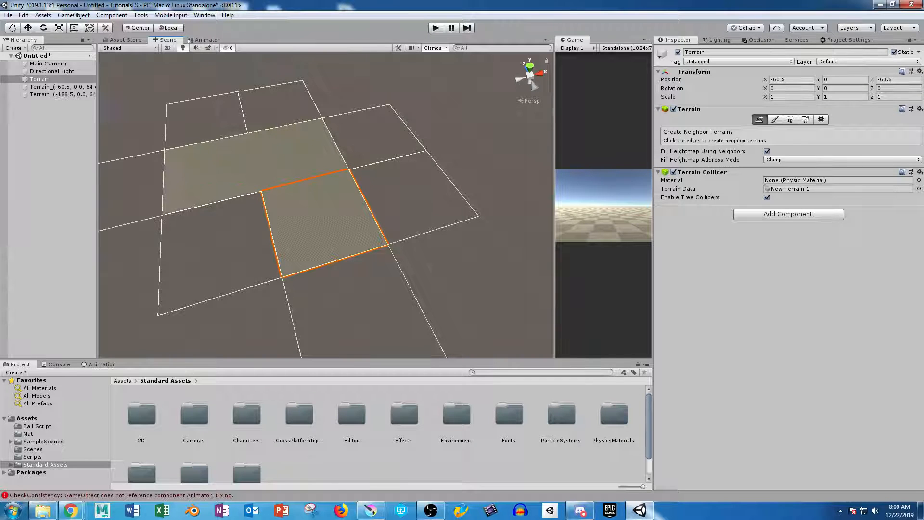
pyautogui.click(215, 240)
pyautogui.click(226, 324)
pyautogui.click(362, 304)
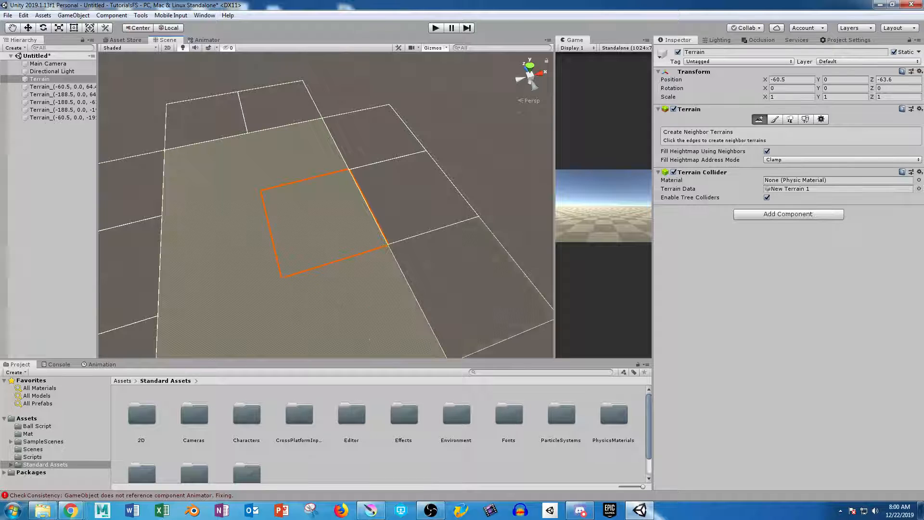
pyautogui.click(463, 280)
pyautogui.click(413, 199)
# - Raise a ridge with the solid round brush from the original terrain across the border onto its neighbor in positive X
pyautogui.moveTo(413, 198); pyautogui.dragTo(413, 198, button='right')
pyautogui.press('w')
pyautogui.scroll(4, 326, 205)
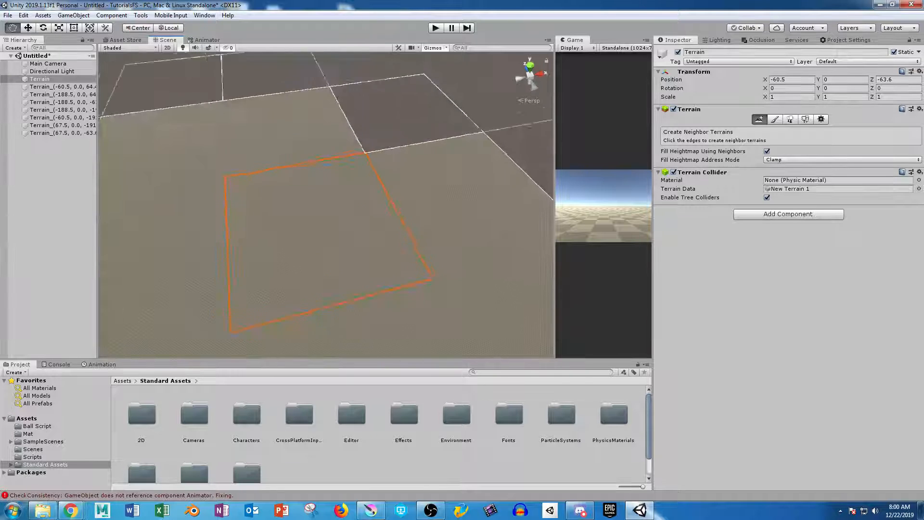
pyautogui.keyDown('alt'); pyautogui.moveTo(327, 205); pyautogui.dragTo(274, 164); pyautogui.keyUp('alt')
pyautogui.scroll(4, 289, 166)
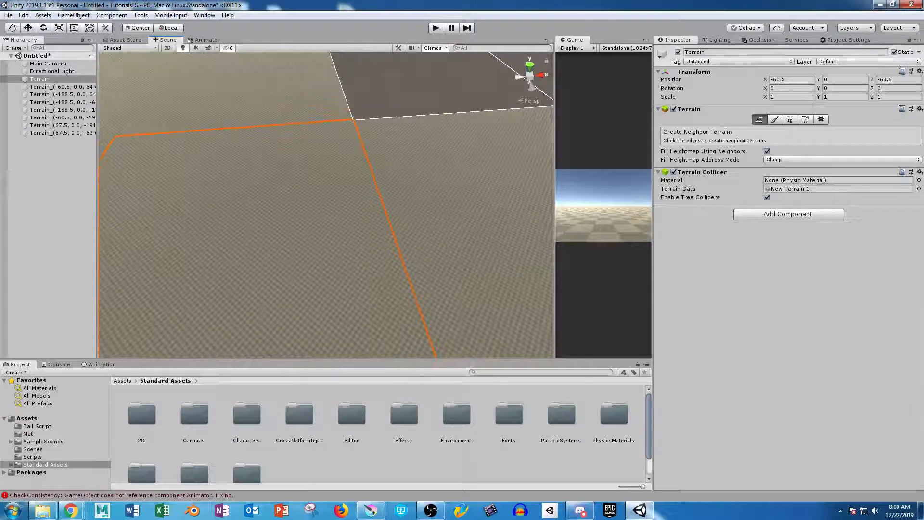
pyautogui.click(775, 119)
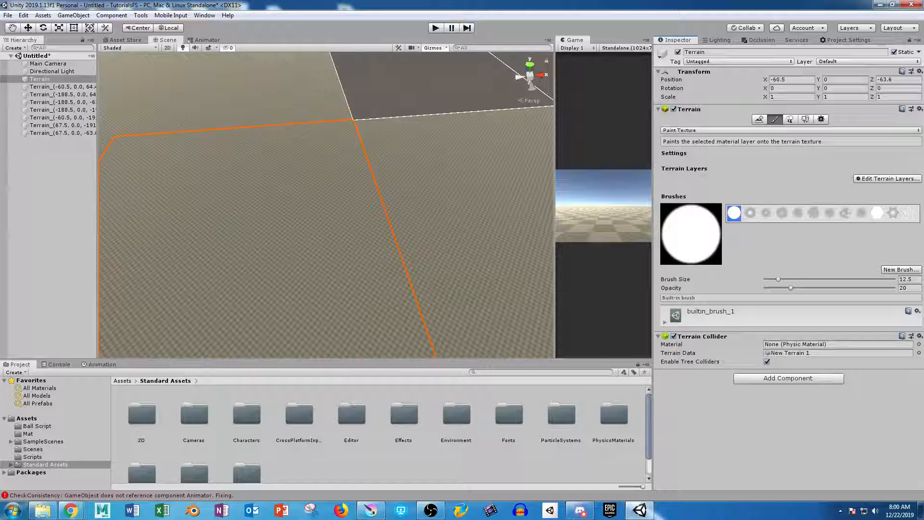
pyautogui.click(731, 131)
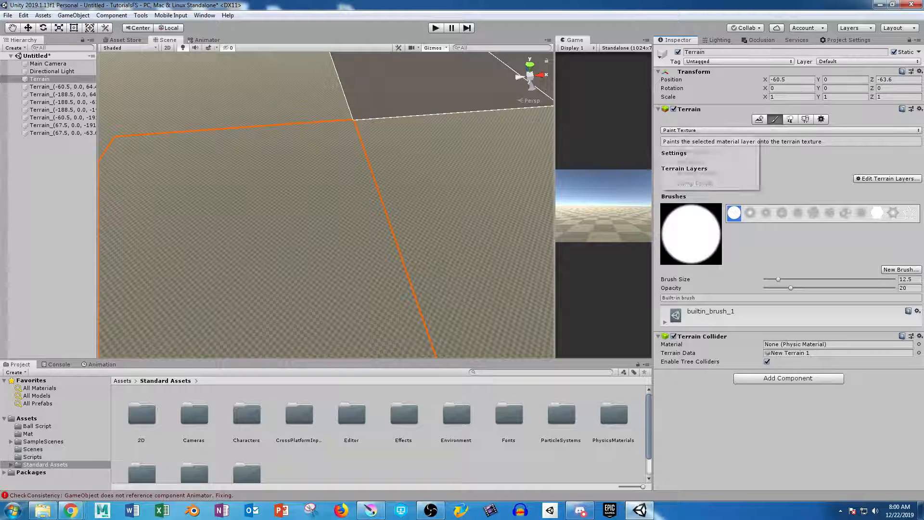
pyautogui.click(705, 141)
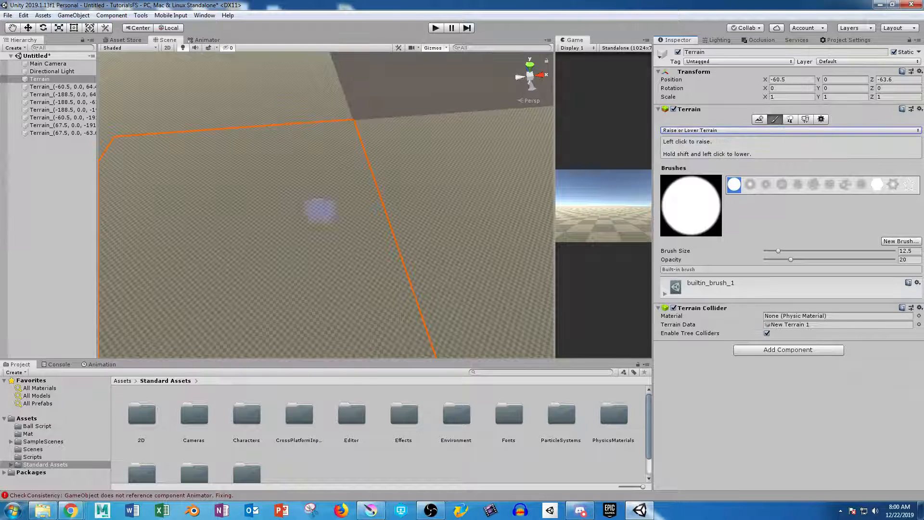
pyautogui.moveTo(326, 203); pyautogui.dragTo(424, 201)
pyautogui.keyDown('alt'); pyautogui.moveTo(303, 284); pyautogui.dragTo(399, 212); pyautogui.keyUp('alt')
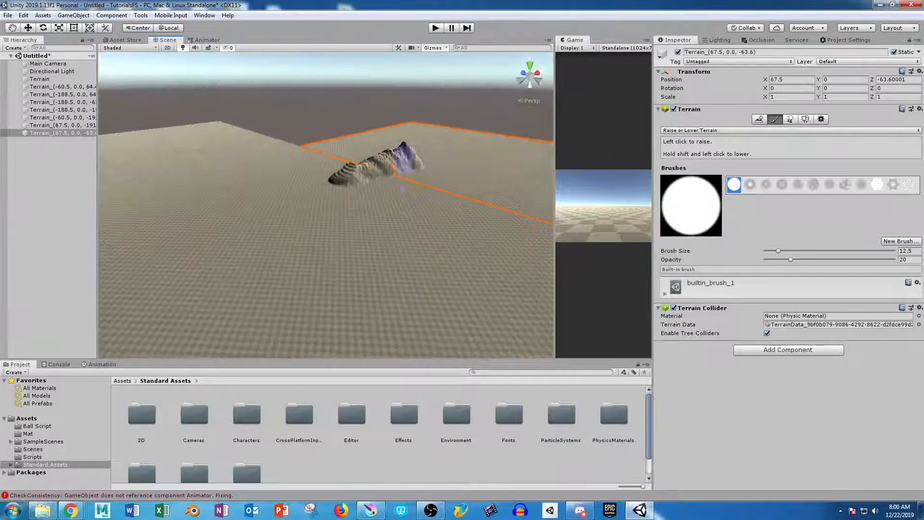
# - Add a separate second terrain as a new 3D object instead of creating it as a neighbor
pyautogui.keyDown('alt'); pyautogui.moveTo(395, 246); pyautogui.dragTo(289, 282); pyautogui.keyUp('alt')
pyautogui.scroll(-8, 308, 277)
pyautogui.moveTo(425, 235); pyautogui.dragTo(293, 255, button='middle')
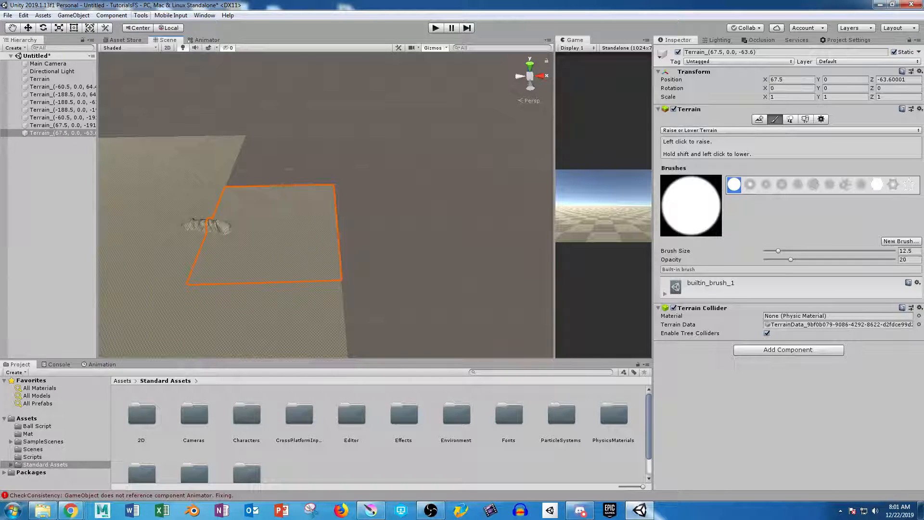
pyautogui.click(73, 15)
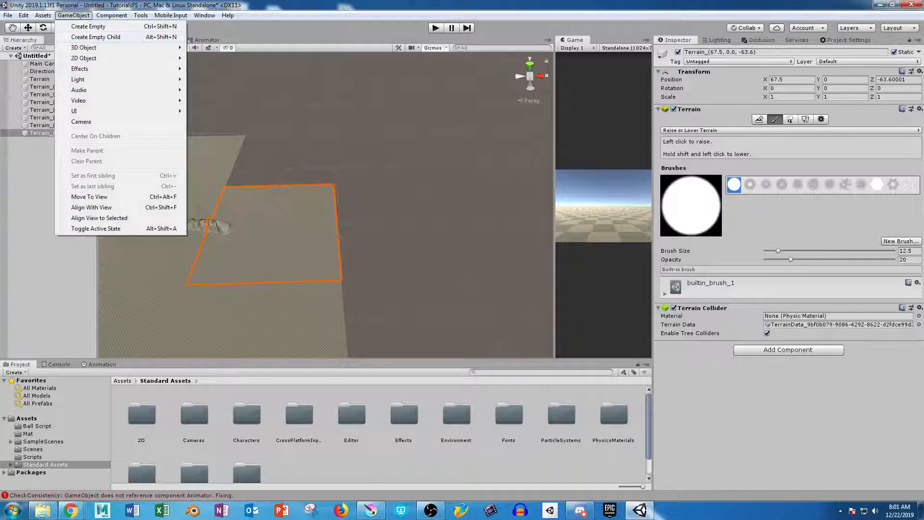
pyautogui.moveTo(115, 47)
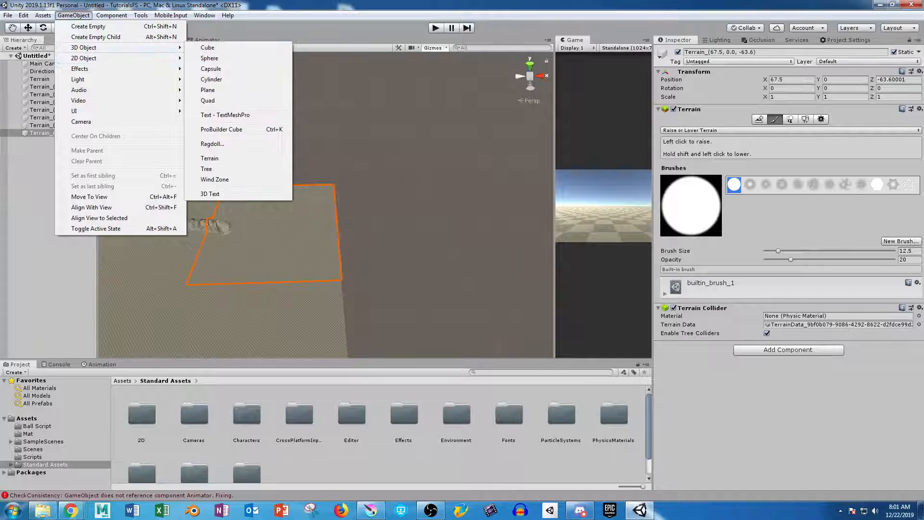
pyautogui.click(210, 158)
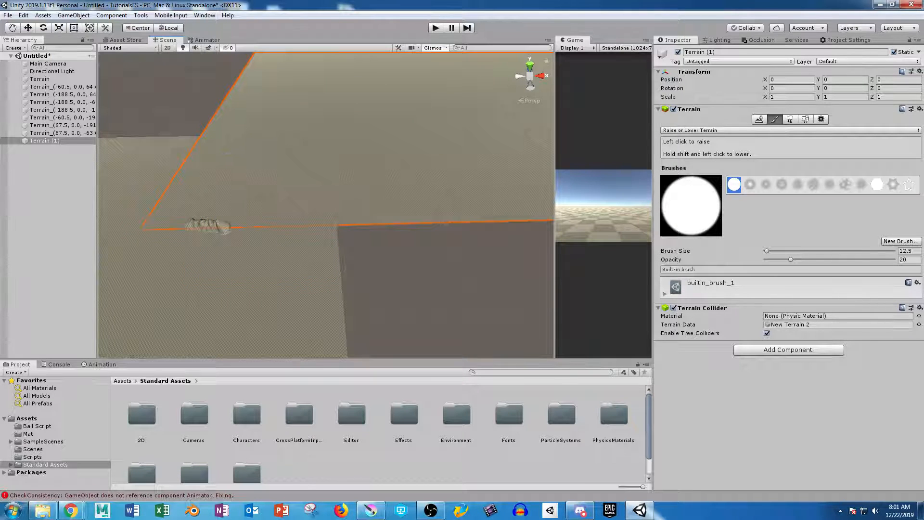
# - Set the separate terrain's width to 128, its length to 128 and its height to 200
pyautogui.click(821, 119)
pyautogui.click(790, 397)
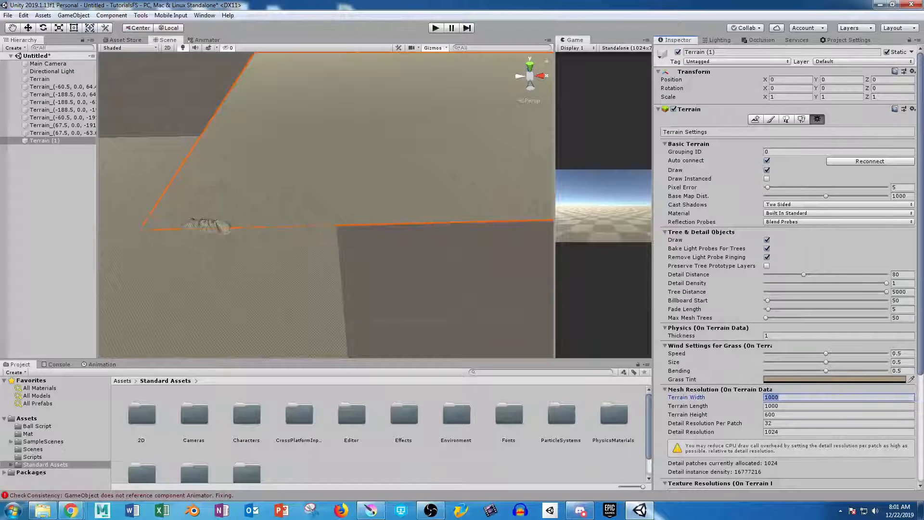
pyautogui.write('128')
pyautogui.press('Tab')
pyautogui.write('128')
pyautogui.press('Tab')
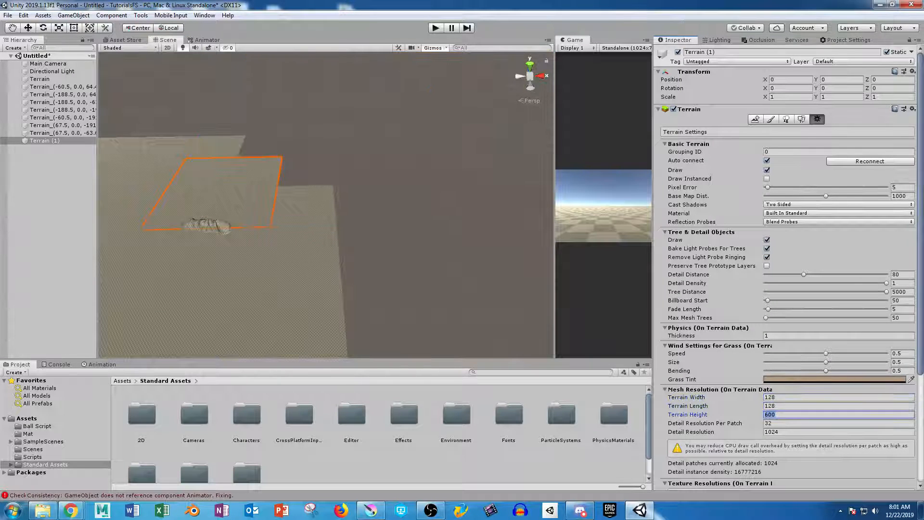
pyautogui.write('200')
# - Move the separate terrain into the empty corner of the tile grid, at about X 66.7, Z 61.4
pyautogui.moveTo(269, 217); pyautogui.dragTo(324, 227, button='middle')
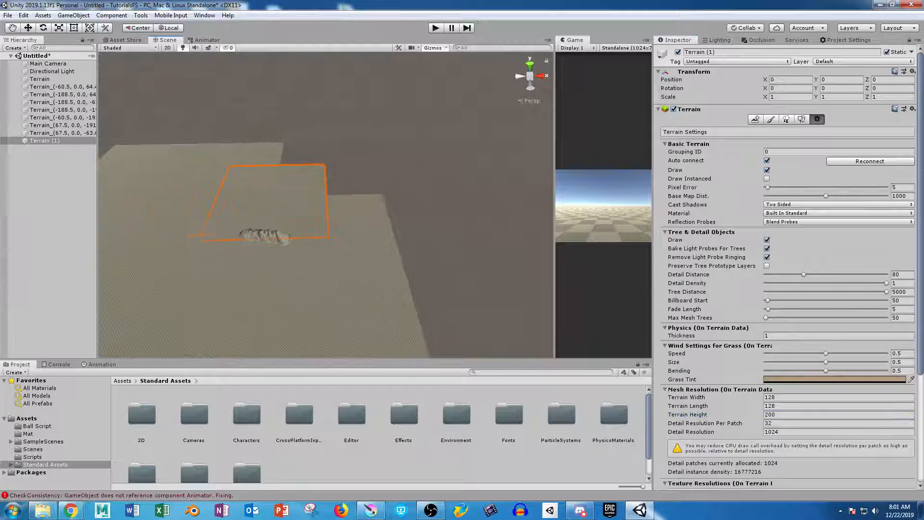
pyautogui.press('w')
pyautogui.moveTo(275, 199); pyautogui.dragTo(321, 169)
pyautogui.keyDown('alt'); pyautogui.moveTo(321, 168); pyautogui.dragTo(356, 169, button='right'); pyautogui.keyUp('alt')
pyautogui.keyDown('alt'); pyautogui.moveTo(308, 193); pyautogui.dragTo(462, 159); pyautogui.keyUp('alt')
pyautogui.keyDown('alt'); pyautogui.moveTo(289, 216); pyautogui.dragTo(375, 169, button='middle'); pyautogui.keyUp('alt')
pyautogui.keyDown('alt'); pyautogui.moveTo(376, 169); pyautogui.dragTo(356, 168, button='right'); pyautogui.keyUp('alt')
pyautogui.keyDown('alt'); pyautogui.moveTo(356, 169); pyautogui.dragTo(231, 227); pyautogui.keyUp('alt')
# - Raise a ridge with the solid round brush from the separate terrain across its border onto the adjacent neighbor tile
pyautogui.click(774, 118)
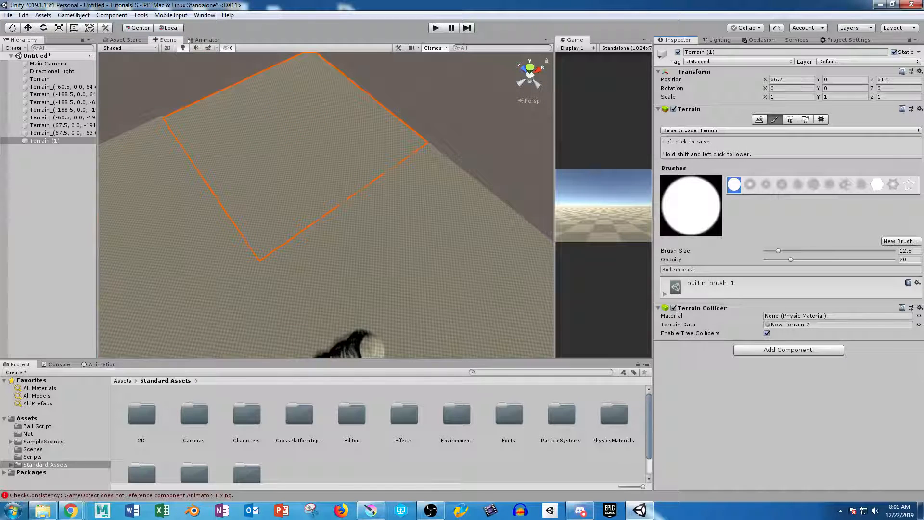
pyautogui.moveTo(332, 169); pyautogui.dragTo(381, 232)
pyautogui.keyDown('alt'); pyautogui.moveTo(212, 282); pyautogui.dragTo(409, 209); pyautogui.keyUp('alt')
pyautogui.scroll(3, 533, 298)
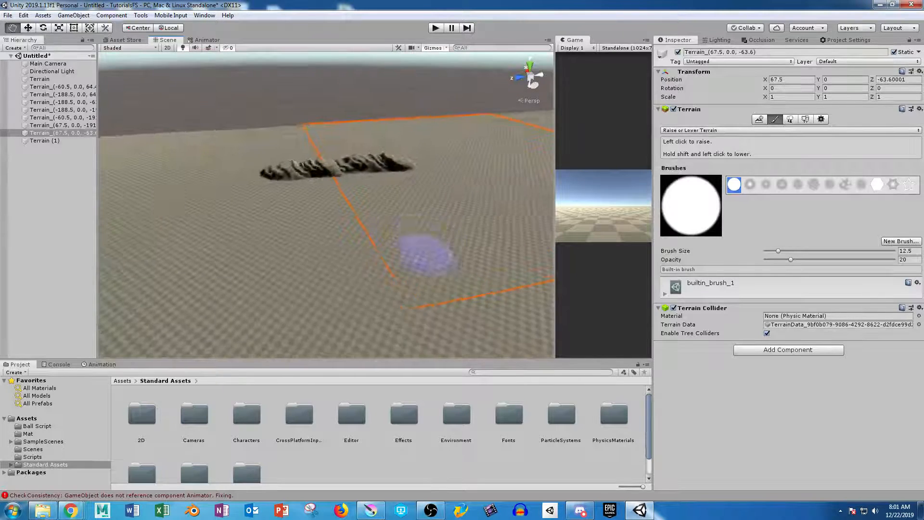
# - Raise a tall mass across the border between the Z -63.6 neighbor tile and the separate terrain with the solid round brush
pyautogui.keyDown('alt'); pyautogui.moveTo(429, 252); pyautogui.dragTo(406, 277); pyautogui.keyUp('alt')
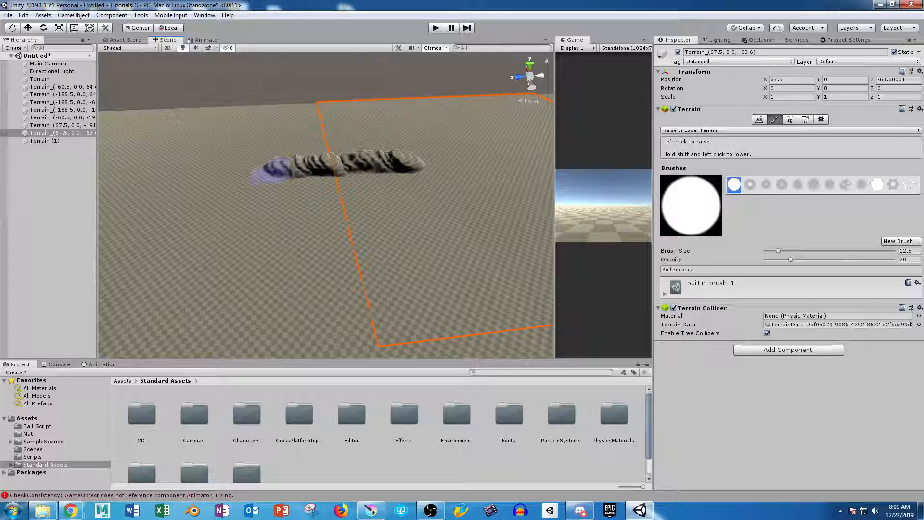
pyautogui.moveTo(321, 238)
pyautogui.keyDown('alt'); pyautogui.mouseDown()
pyautogui.moveTo(423, 227)
pyautogui.moveTo(512, 330)
pyautogui.moveTo(399, 265)
pyautogui.moveTo(347, 260)
pyautogui.mouseUp(); pyautogui.keyUp('alt')
pyautogui.scroll(3, 511, 330)
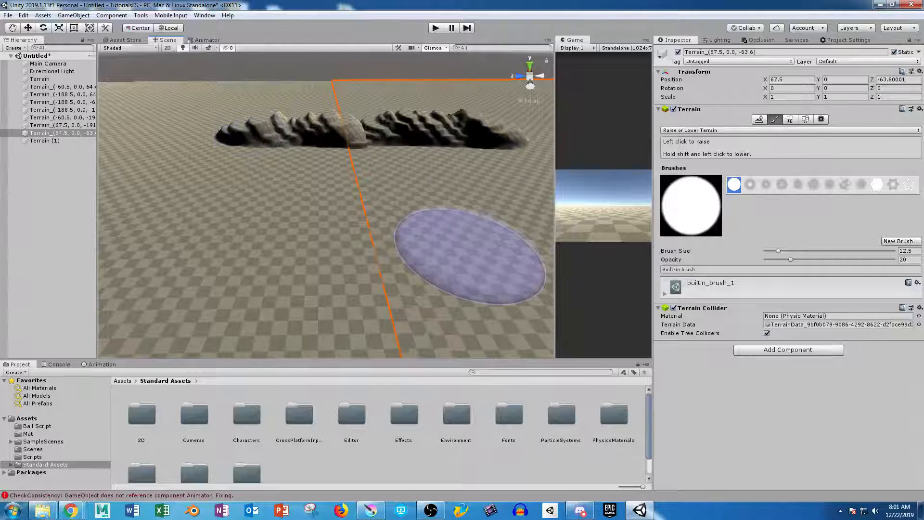
pyautogui.moveTo(450, 218)
pyautogui.mouseDown()
pyautogui.moveTo(390, 246)
pyautogui.moveTo(393, 125)
pyautogui.mouseUp()
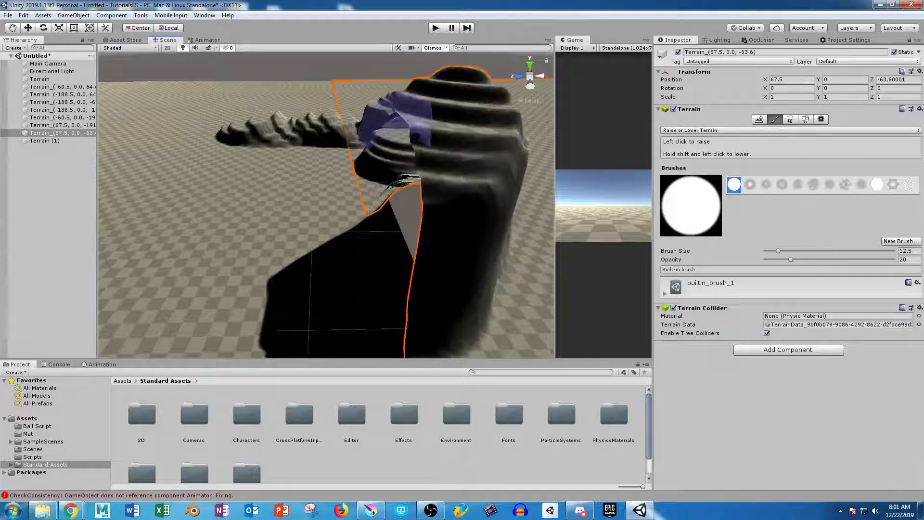
pyautogui.keyDown('alt'); pyautogui.moveTo(290, 256); pyautogui.dragTo(303, 255); pyautogui.keyUp('alt')
pyautogui.scroll(-8, 302, 255)
pyautogui.moveTo(302, 174)
pyautogui.keyDown('alt'); pyautogui.mouseDown()
pyautogui.moveTo(464, 268)
pyautogui.moveTo(241, 266)
pyautogui.mouseUp(); pyautogui.keyUp('alt')
pyautogui.keyDown('alt'); pyautogui.moveTo(280, 233); pyautogui.dragTo(470, 159); pyautogui.keyUp('alt')
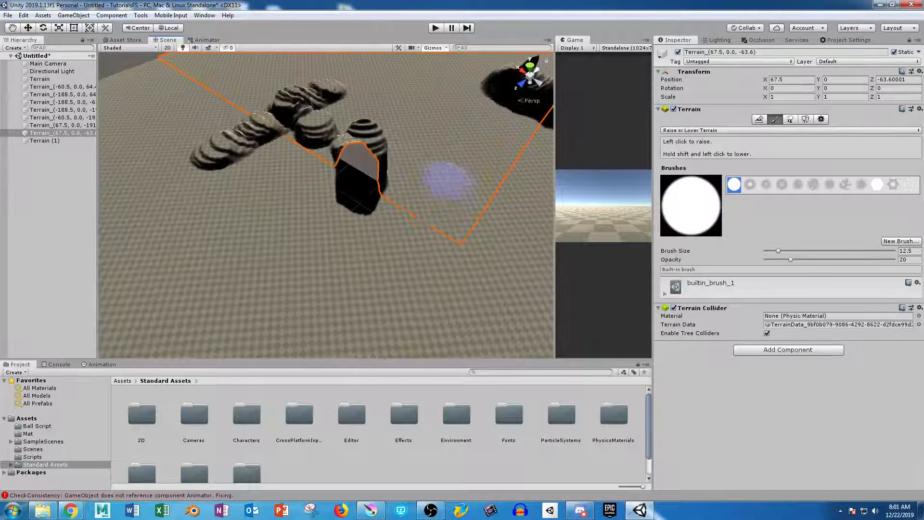
# - Raise more tall mounds along and across the separate terrain's borders with the solid round brush
pyautogui.moveTo(364, 232)
pyautogui.mouseDown()
pyautogui.moveTo(439, 207)
pyautogui.moveTo(457, 295)
pyautogui.moveTo(250, 269)
pyautogui.moveTo(252, 260)
pyautogui.mouseUp()
pyautogui.scroll(-6, 344, 244)
pyautogui.keyDown('alt'); pyautogui.moveTo(396, 149); pyautogui.dragTo(406, 221); pyautogui.keyUp('alt')
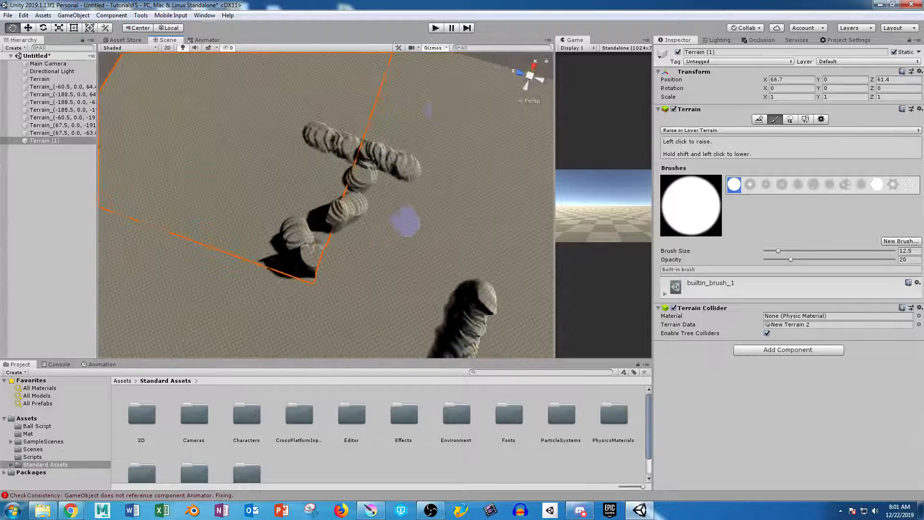
pyautogui.moveTo(439, 112); pyautogui.dragTo(268, 82)
pyautogui.moveTo(256, 165)
pyautogui.keyDown('alt'); pyautogui.mouseDown()
pyautogui.moveTo(366, 79)
pyautogui.moveTo(355, 172)
pyautogui.moveTo(339, 169)
pyautogui.mouseUp(); pyautogui.keyUp('alt')
pyautogui.moveTo(290, 174)
pyautogui.mouseDown()
pyautogui.moveTo(289, 185)
pyautogui.moveTo(389, 224)
pyautogui.moveTo(315, 236)
pyautogui.moveTo(299, 251)
pyautogui.moveTo(255, 231)
pyautogui.moveTo(227, 245)
pyautogui.mouseUp()
pyautogui.moveTo(228, 245)
pyautogui.keyDown('alt'); pyautogui.mouseDown()
pyautogui.moveTo(313, 289)
pyautogui.moveTo(283, 210)
pyautogui.moveTo(426, 284)
pyautogui.moveTo(361, 264)
pyautogui.moveTo(489, 258)
pyautogui.moveTo(392, 289)
pyautogui.moveTo(388, 306)
pyautogui.moveTo(320, 206)
pyautogui.mouseUp(); pyautogui.keyUp('alt')
pyautogui.scroll(4, 426, 284)
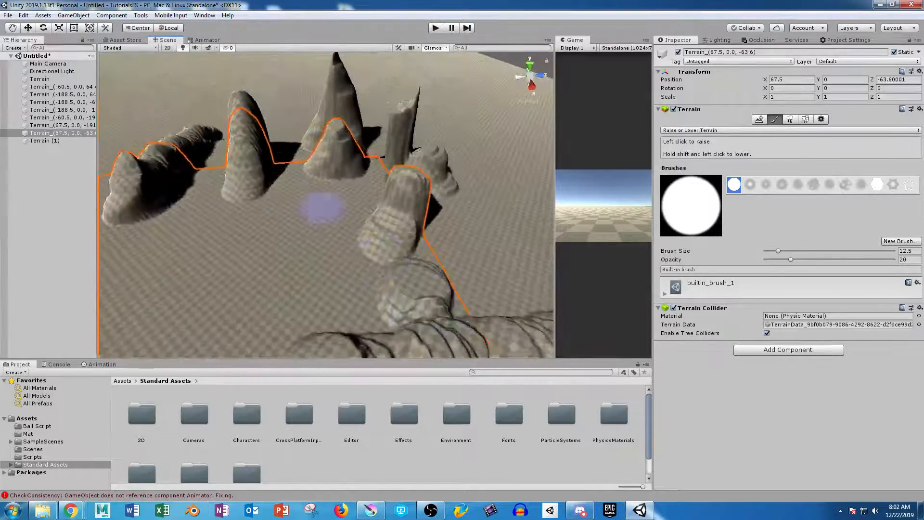
# - Undo the recent sculpting around the separate terrain and its move into the grid's corner
pyautogui.hotkey('ctrl', 'z')
pyautogui.hotkey('ctrl', 'z')
pyautogui.hotkey('ctrl', 'z')
pyautogui.hotkey('ctrl', 'z')
pyautogui.hotkey('ctrl', 'z')
pyautogui.hotkey('ctrl', 'z')
pyautogui.hotkey('ctrl', 'z')
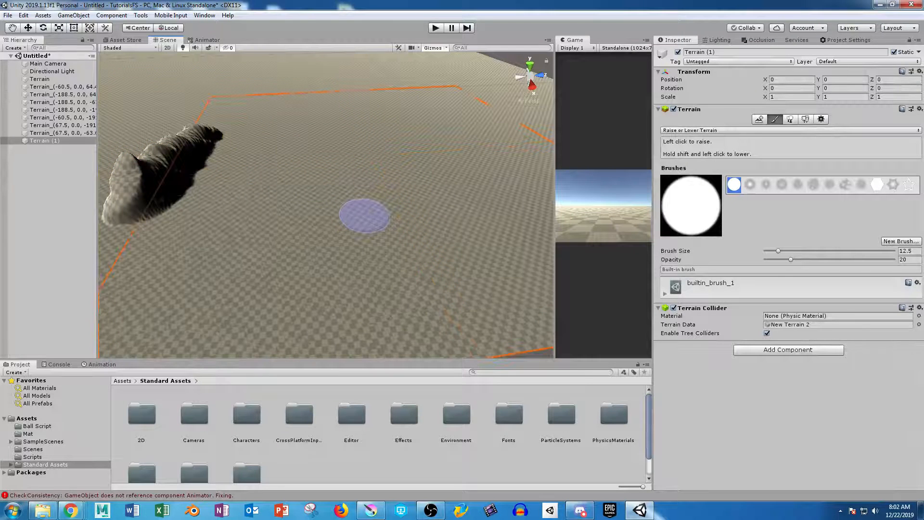
# - Delete the separate terrain from the scene
pyautogui.click(48, 183)
pyautogui.click(44, 141)
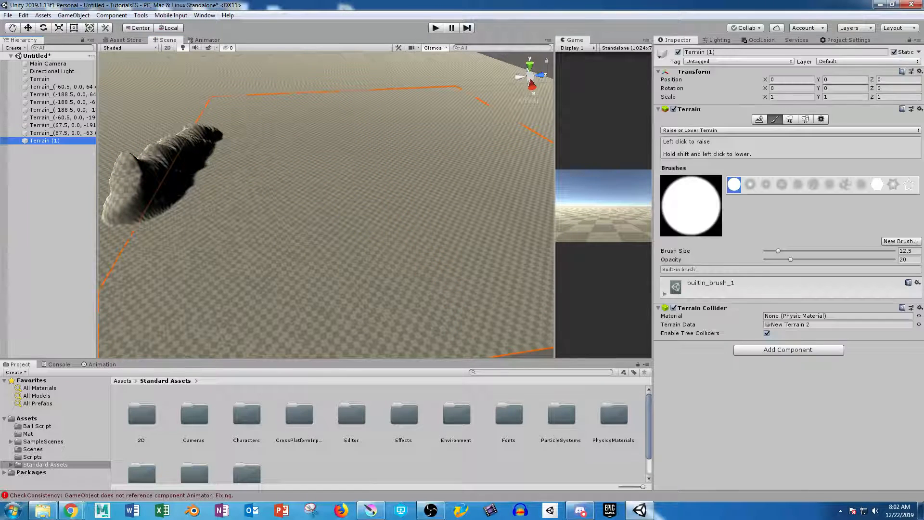
pyautogui.press('Delete')
pyautogui.click(289, 209)
pyautogui.scroll(-5, 289, 209)
pyautogui.keyDown('alt'); pyautogui.moveTo(323, 178); pyautogui.dragTo(392, 151); pyautogui.keyUp('alt')
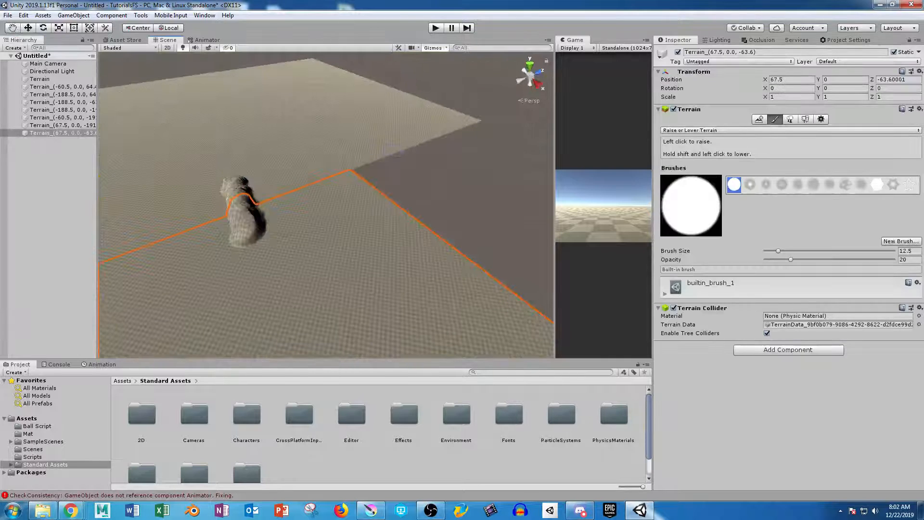
# - Level the remaining ridge to height 0 with the Set Height tool, using brush size 47.5 and opacity 42.8
pyautogui.click(693, 130)
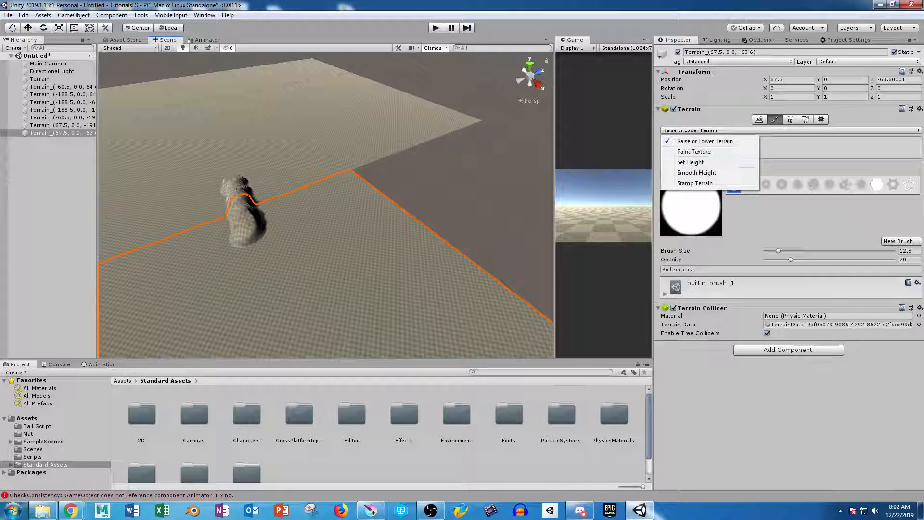
pyautogui.click(690, 163)
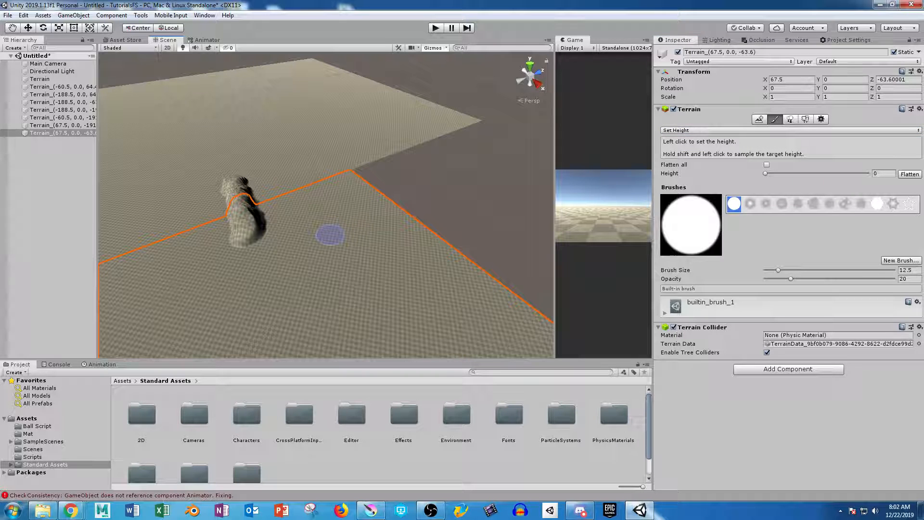
pyautogui.moveTo(778, 270); pyautogui.dragTo(816, 270)
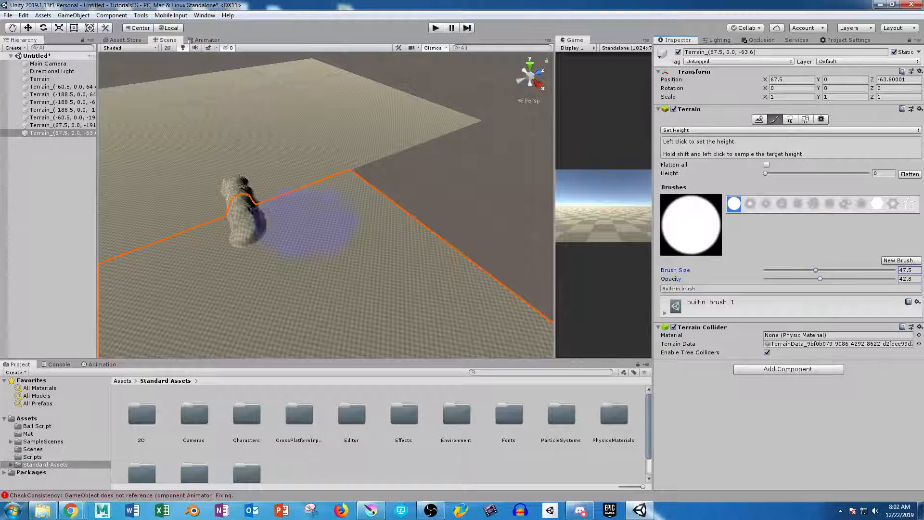
pyautogui.moveTo(240, 205)
pyautogui.mouseDown()
pyautogui.moveTo(246, 228)
pyautogui.moveTo(274, 229)
pyautogui.moveTo(241, 216)
pyautogui.mouseUp()
pyautogui.keyDown('alt'); pyautogui.moveTo(241, 216); pyautogui.dragTo(353, 223, button='right'); pyautogui.keyUp('alt')
pyautogui.keyDown('alt'); pyautogui.moveTo(353, 223); pyautogui.dragTo(386, 262); pyautogui.keyUp('alt')
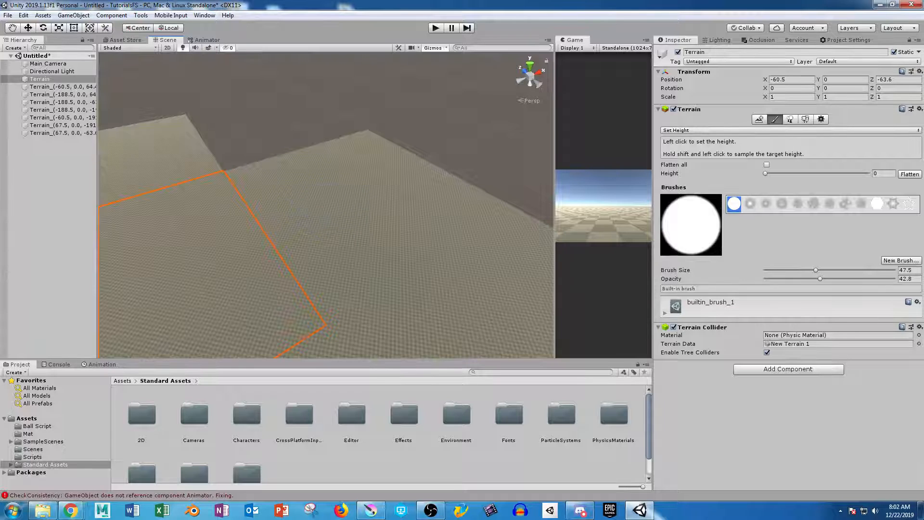
# - Create a neighbor terrain in the empty corner of the tile grid
pyautogui.click(759, 120)
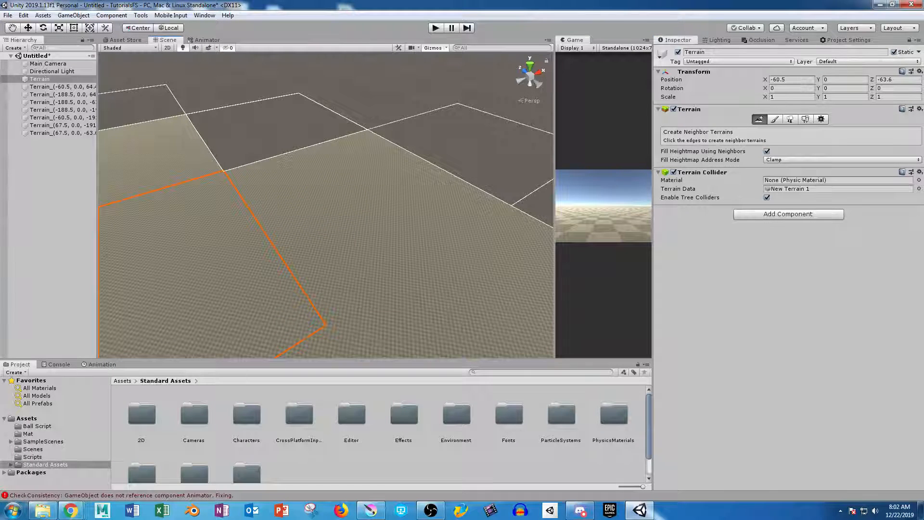
pyautogui.click(270, 130)
pyautogui.scroll(-6, 270, 140)
pyautogui.keyDown('alt'); pyautogui.moveTo(250, 231); pyautogui.dragTo(273, 219); pyautogui.keyUp('alt')
pyautogui.keyDown('alt'); pyautogui.moveTo(273, 219); pyautogui.dragTo(395, 130, button='middle'); pyautogui.keyUp('alt')
pyautogui.scroll(-5, 385, 154)
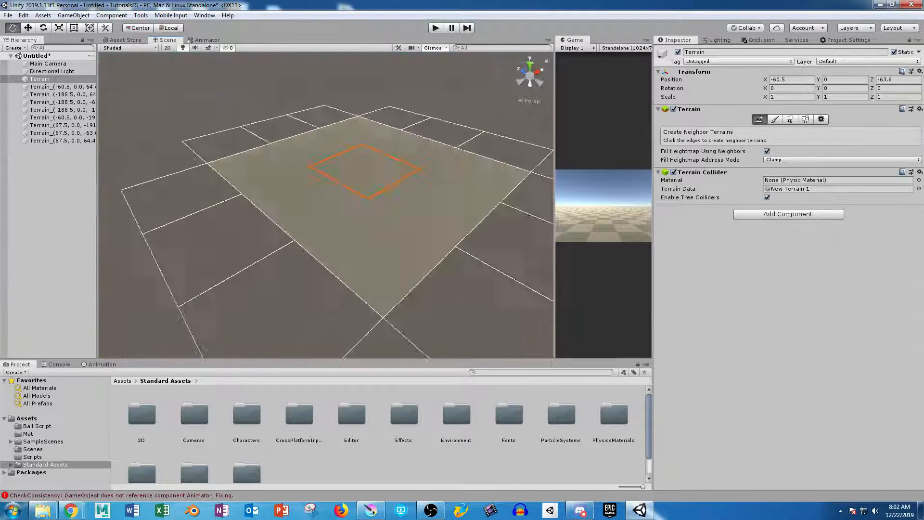
pyautogui.keyDown('alt'); pyautogui.moveTo(385, 193); pyautogui.dragTo(313, 221); pyautogui.keyUp('alt')
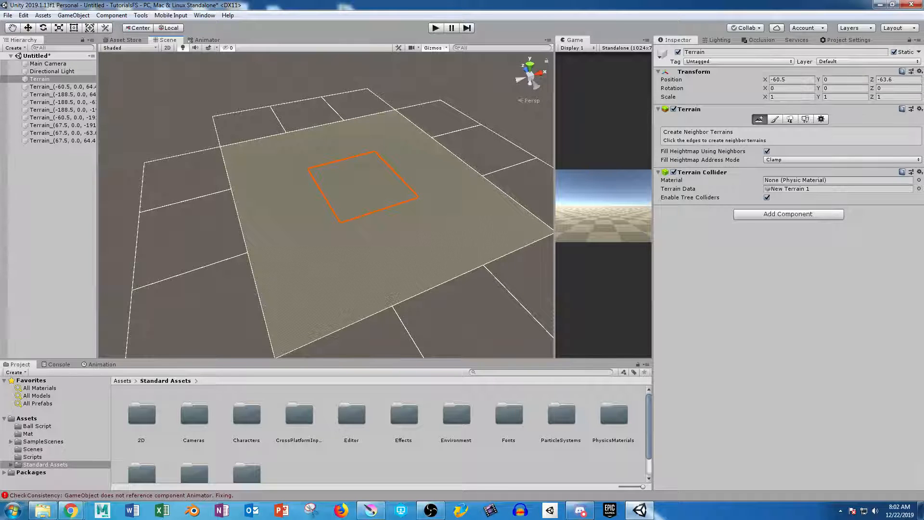
pyautogui.moveTo(366, 197); pyautogui.dragTo(320, 206, button='middle')
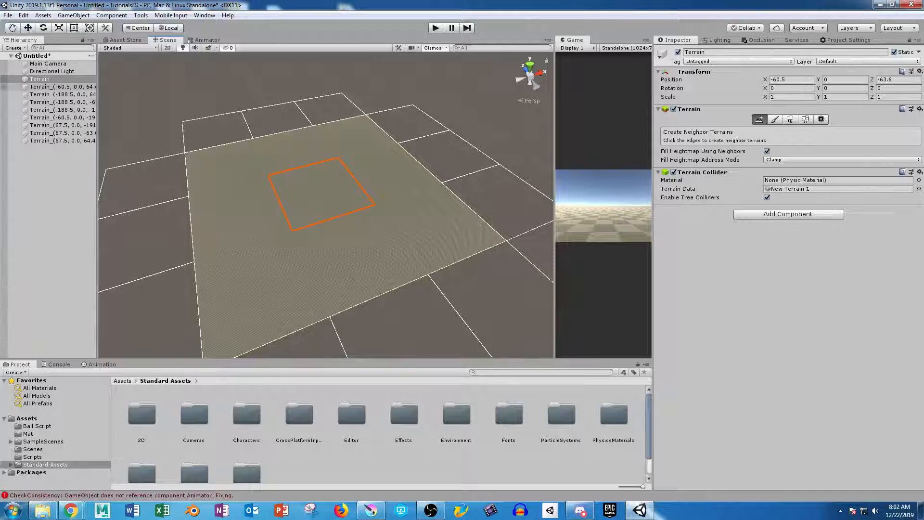
# - Create an empty game object and name it TerrainMain
pyautogui.click(15, 48)
pyautogui.click(29, 54)
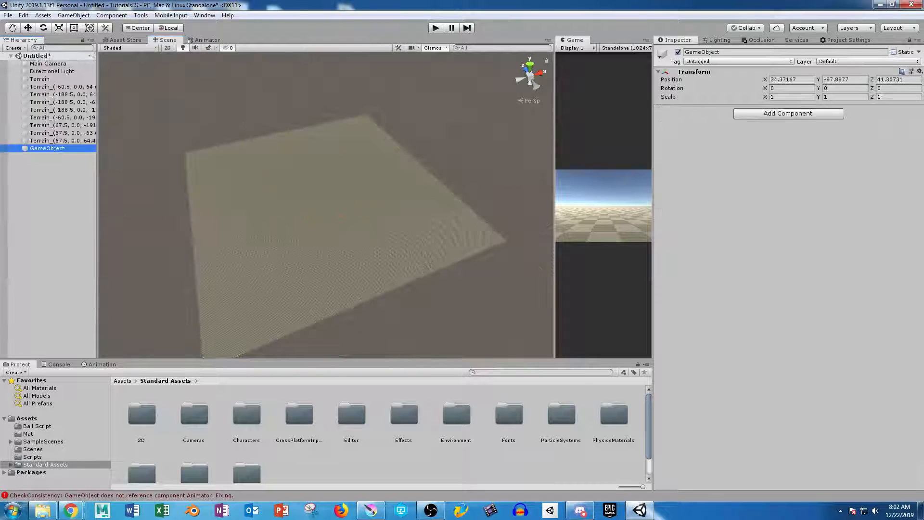
pyautogui.click(722, 52)
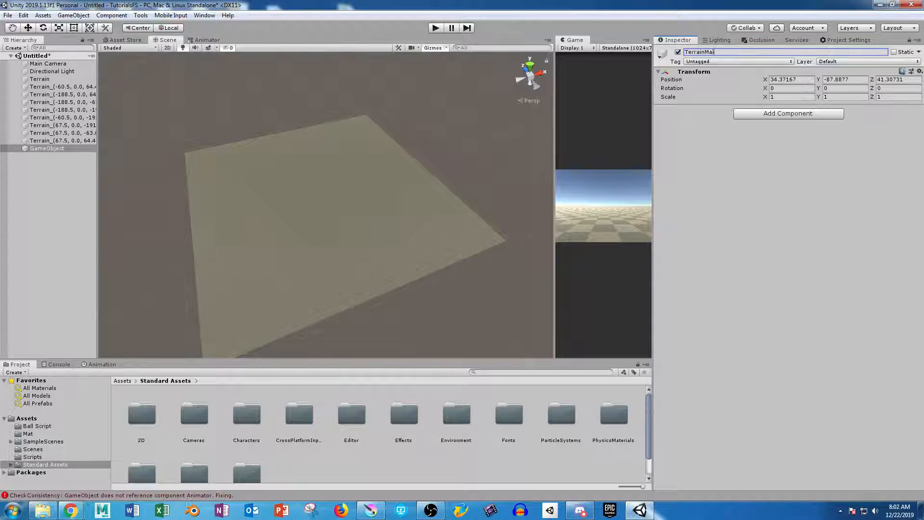
# - Make all the terrain tiles children of the TerrainMain object
pyautogui.click(59, 140)
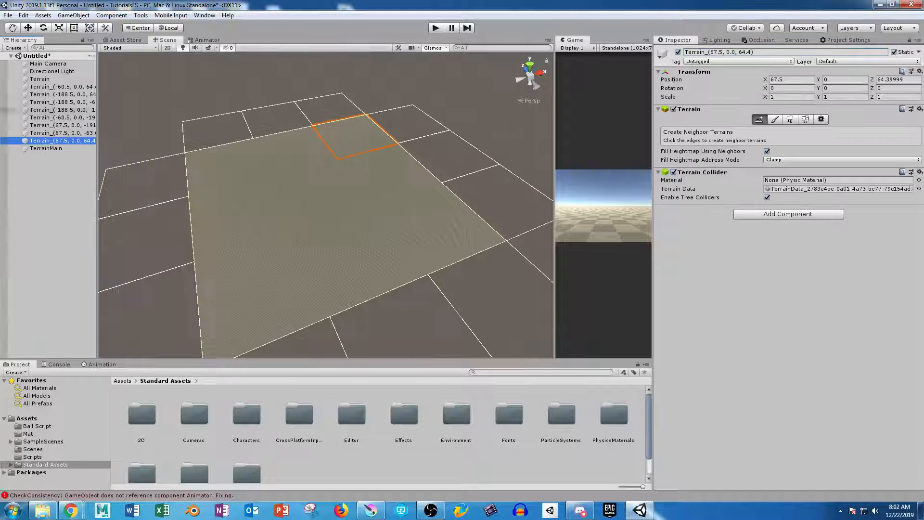
pyautogui.keyDown('shift'); pyautogui.click(53, 79); pyautogui.keyUp('shift')
pyautogui.moveTo(53, 110); pyautogui.dragTo(46, 148)
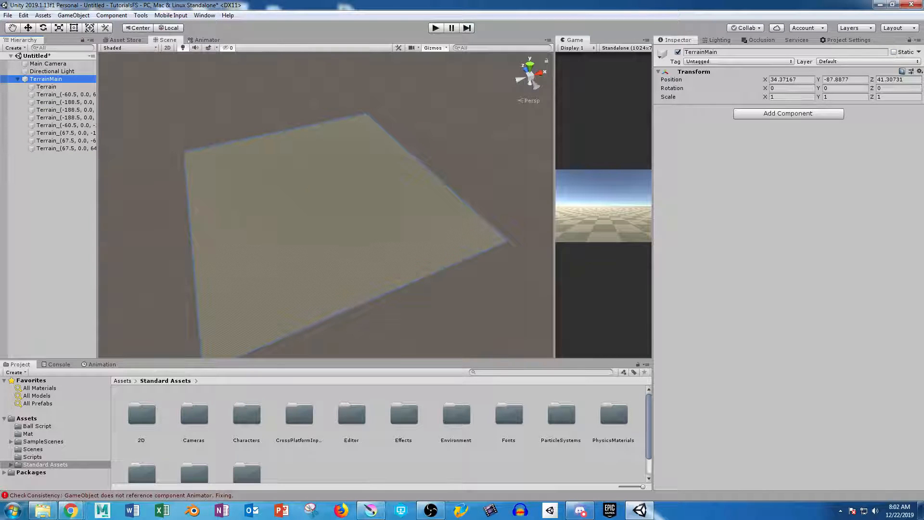
# - Move TerrainMain and its tiles vertically to about Y -127.1
pyautogui.press('w')
pyautogui.keyDown('alt'); pyautogui.moveTo(318, 231); pyautogui.dragTo(349, 185); pyautogui.keyUp('alt')
pyautogui.moveTo(325, 133); pyautogui.dragTo(344, 163)
pyautogui.keyDown('alt'); pyautogui.scroll(5, 385, 132); pyautogui.keyUp('alt')
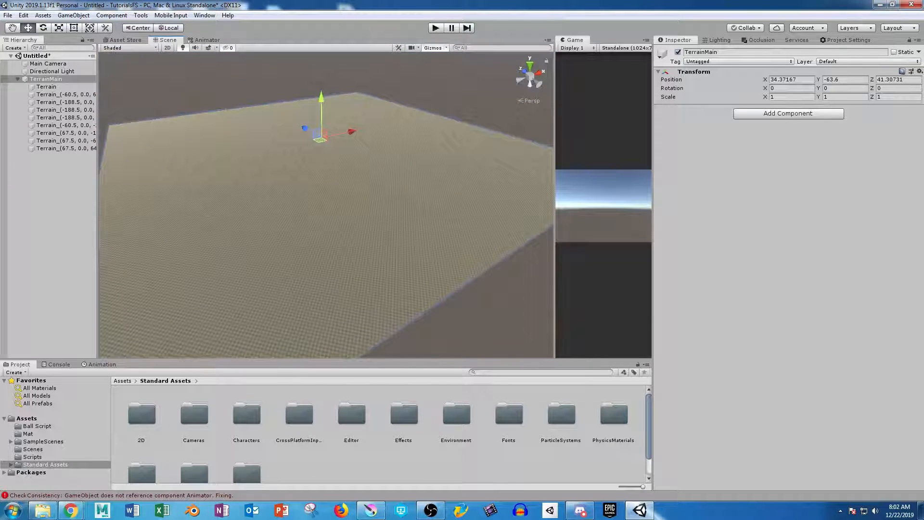
pyautogui.moveTo(321, 113); pyautogui.dragTo(343, 133)
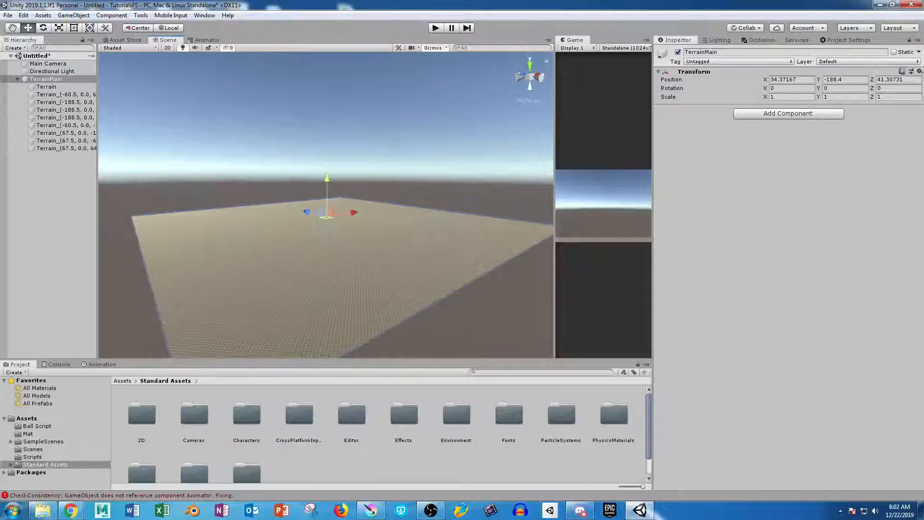
pyautogui.moveTo(327, 185); pyautogui.dragTo(310, 197)
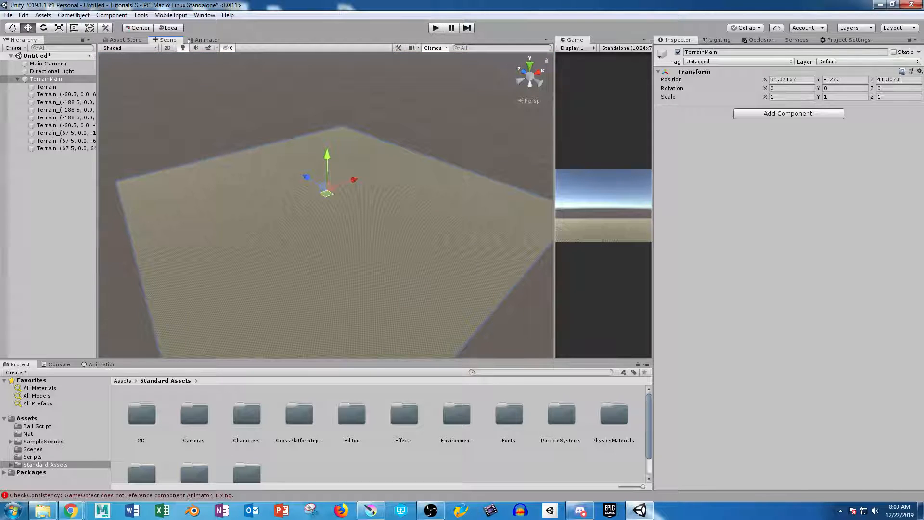
pyautogui.keyDown('alt'); pyautogui.moveTo(311, 197); pyautogui.dragTo(312, 184); pyautogui.keyUp('alt')
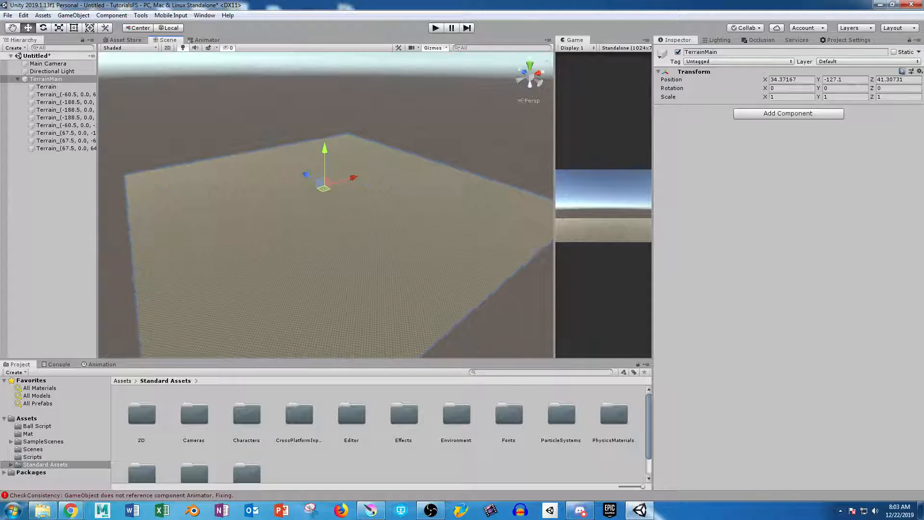
# - With Set Height at 50, flatten the central terrain tile and undo the flattening
pyautogui.click(47, 86)
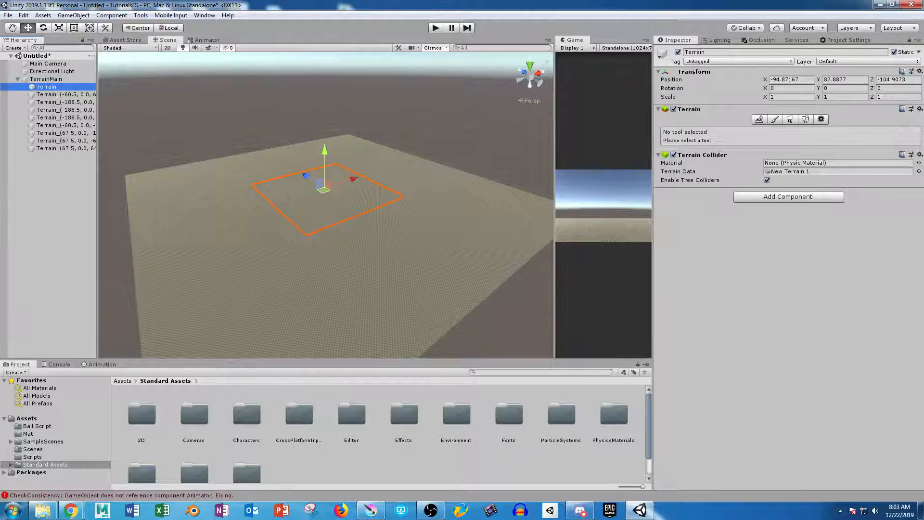
pyautogui.click(775, 119)
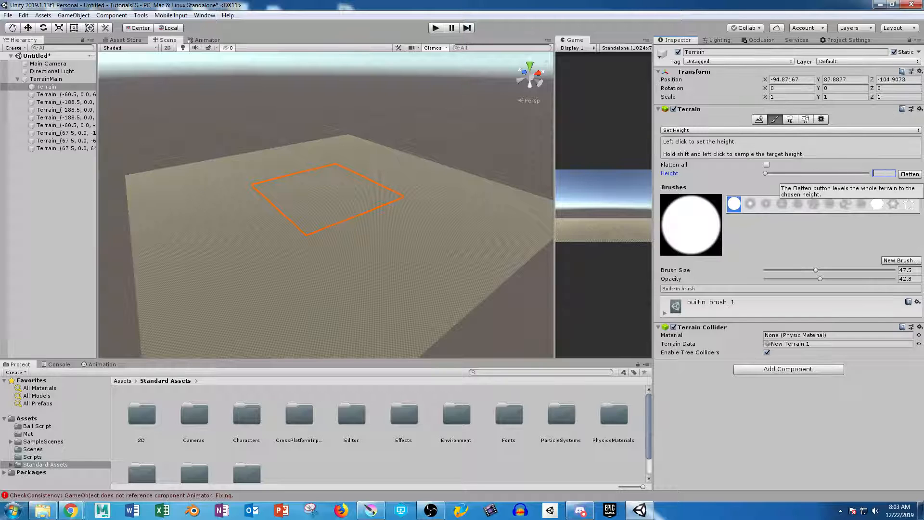
pyautogui.click(909, 174)
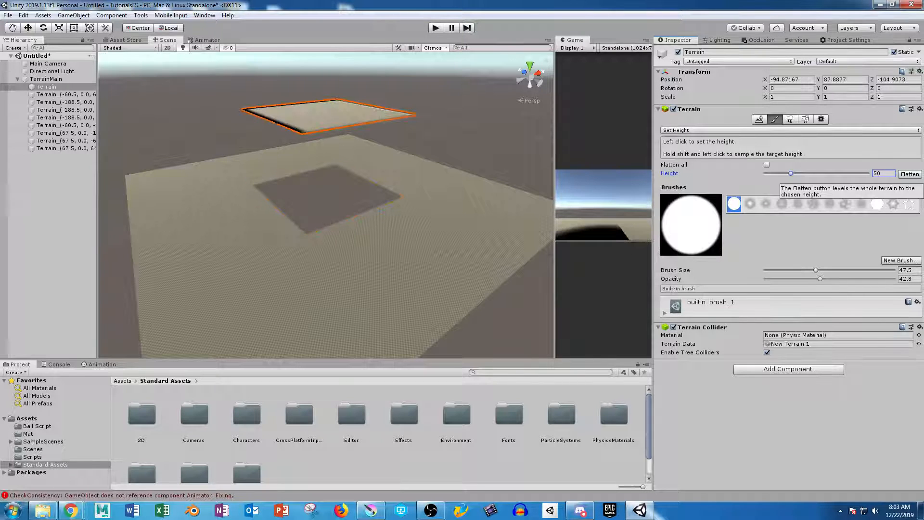
pyautogui.hotkey('ctrl', 'z')
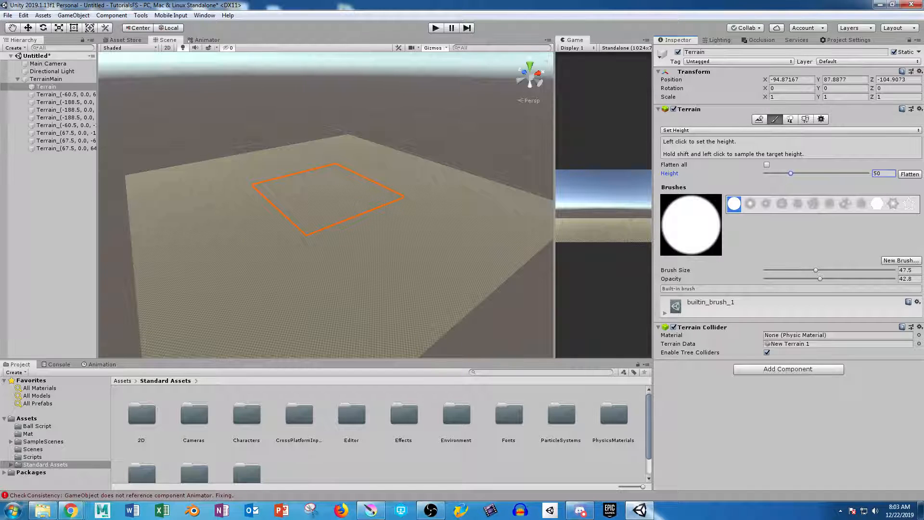
# - Paint height 50 along the far row of tiles using the round brush at size 91.9 and opacity 100
pyautogui.moveTo(820, 278); pyautogui.dragTo(905, 279)
pyautogui.moveTo(816, 270); pyautogui.dragTo(828, 270)
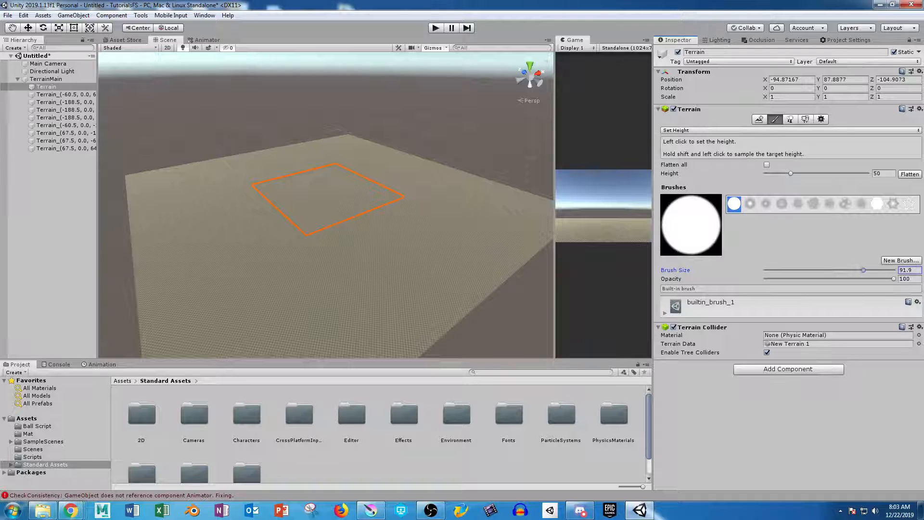
pyautogui.keyDown('alt'); pyautogui.moveTo(331, 194); pyautogui.dragTo(341, 254); pyautogui.keyUp('alt')
pyautogui.scroll(-3, 341, 254)
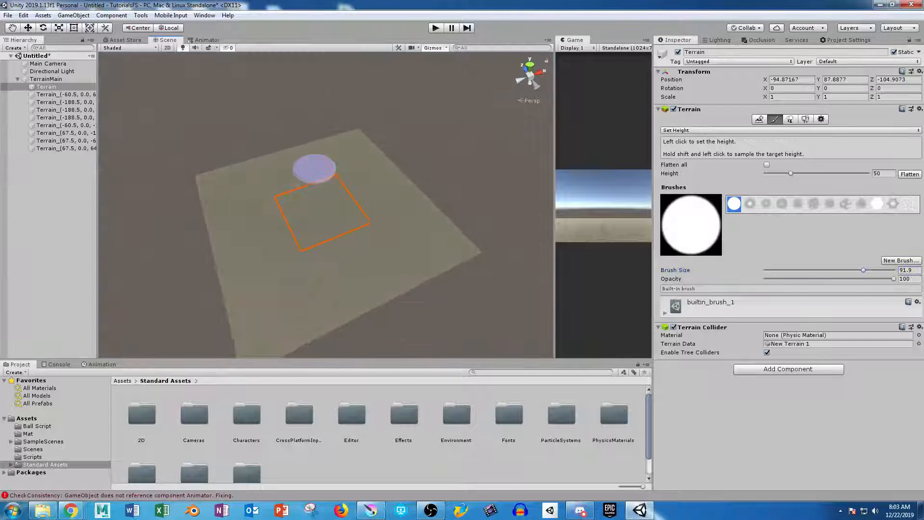
pyautogui.moveTo(312, 169)
pyautogui.mouseDown()
pyautogui.moveTo(237, 171)
pyautogui.moveTo(200, 186)
pyautogui.moveTo(291, 165)
pyautogui.moveTo(319, 145)
pyautogui.mouseUp()
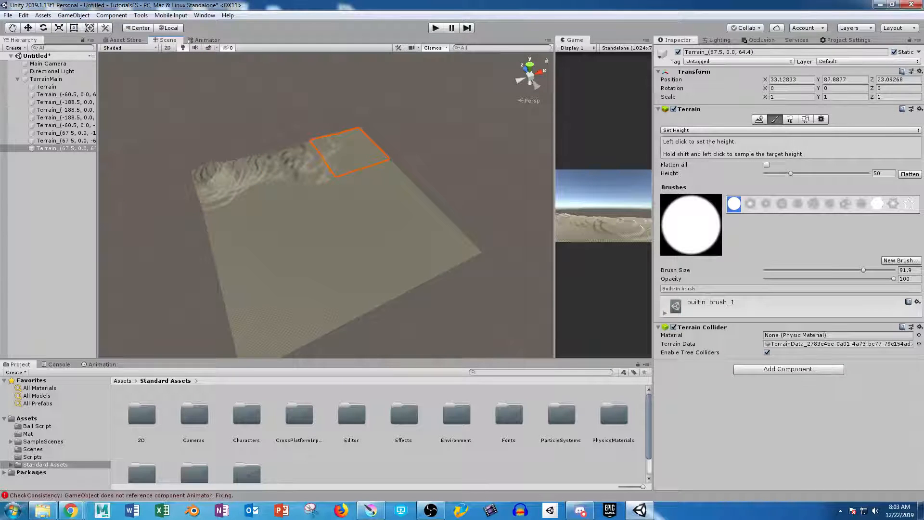
# - Enlarge the Set Height brush to 120 and paint height 50 across the middle tiles and toward the far corner
pyautogui.moveTo(864, 271); pyautogui.dragTo(896, 270)
pyautogui.moveTo(378, 239)
pyautogui.mouseDown()
pyautogui.moveTo(334, 225)
pyautogui.moveTo(335, 171)
pyautogui.moveTo(358, 153)
pyautogui.mouseUp()
pyautogui.click(909, 270)
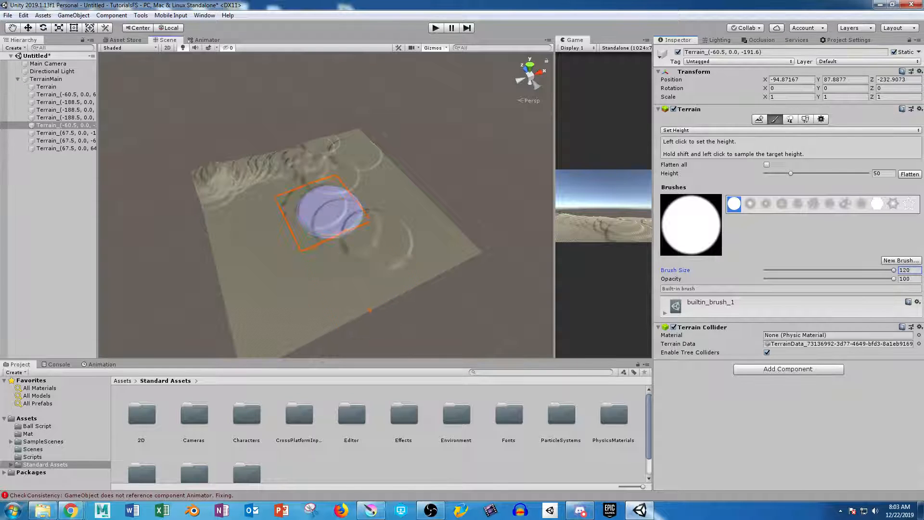
pyautogui.moveTo(333, 219)
pyautogui.mouseDown()
pyautogui.moveTo(407, 236)
pyautogui.moveTo(367, 249)
pyautogui.mouseUp()
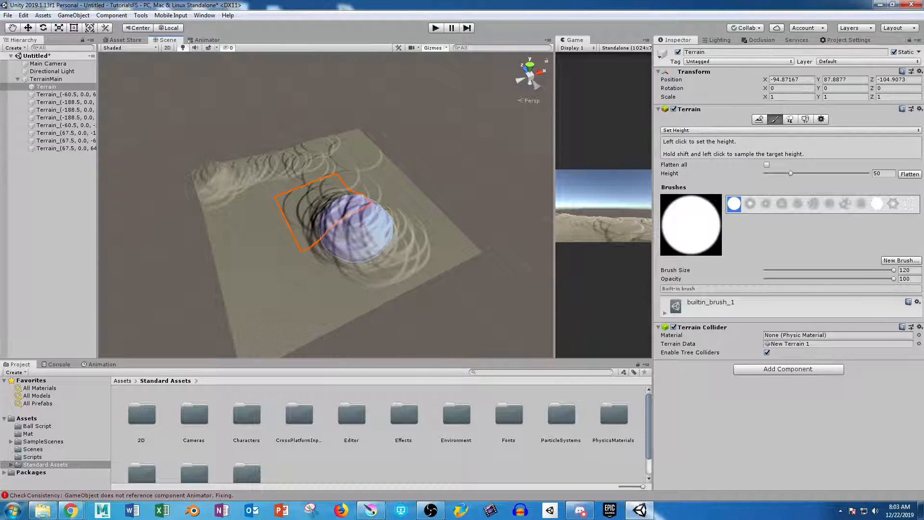
pyautogui.moveTo(356, 229); pyautogui.dragTo(349, 226)
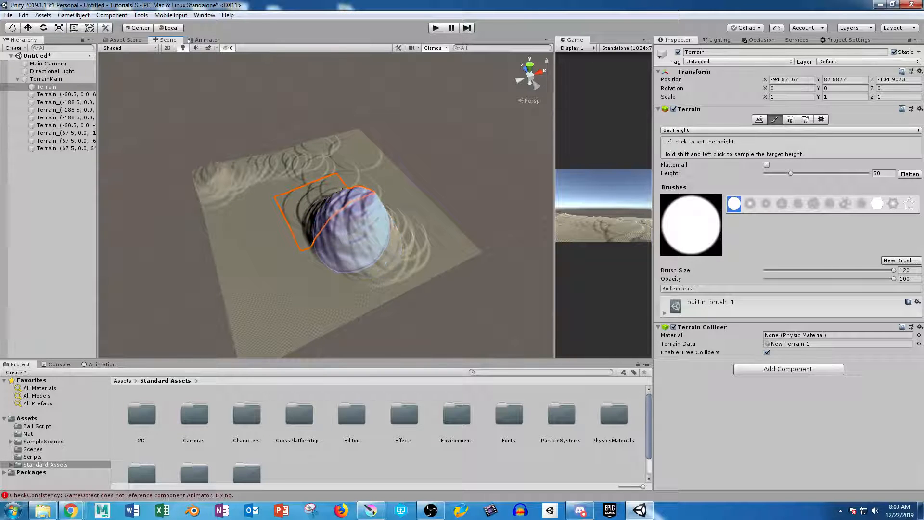
# - With the round Set Height brush at size 120, paint height 50 across the middle tiles and toward the near corner
pyautogui.moveTo(348, 226); pyautogui.dragTo(341, 222)
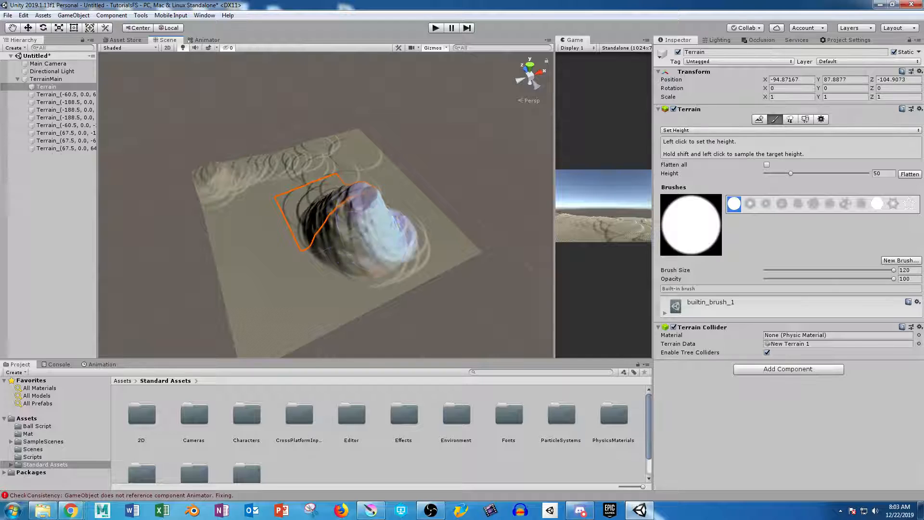
pyautogui.click(392, 229)
pyautogui.moveTo(344, 255)
pyautogui.keyDown('alt'); pyautogui.mouseDown()
pyautogui.moveTo(374, 254)
pyautogui.moveTo(382, 243)
pyautogui.mouseUp(); pyautogui.keyUp('alt')
pyautogui.click(379, 231)
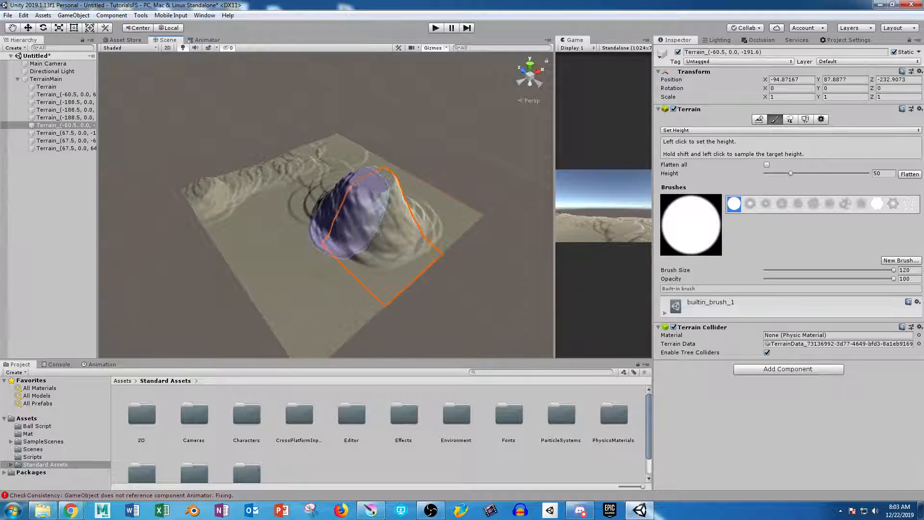
pyautogui.moveTo(350, 214); pyautogui.dragTo(357, 217)
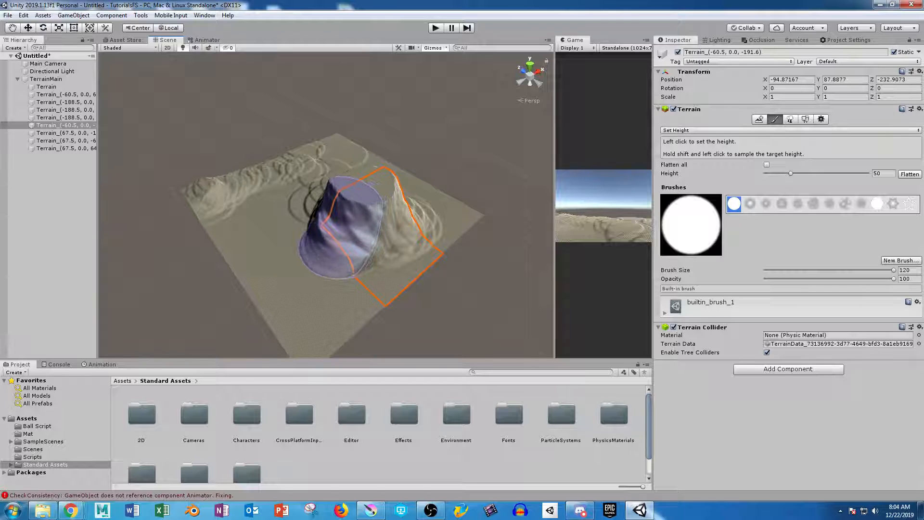
pyautogui.moveTo(332, 230); pyautogui.dragTo(327, 232)
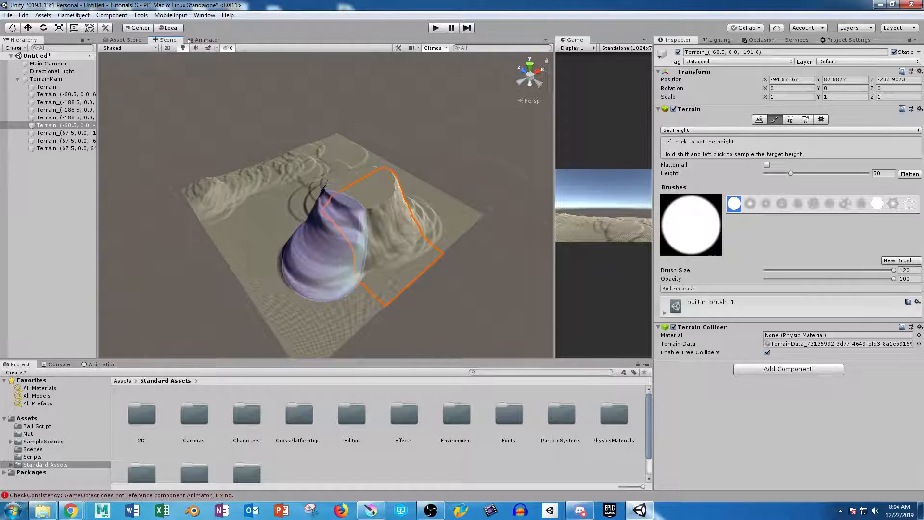
pyautogui.moveTo(327, 236); pyautogui.dragTo(319, 249)
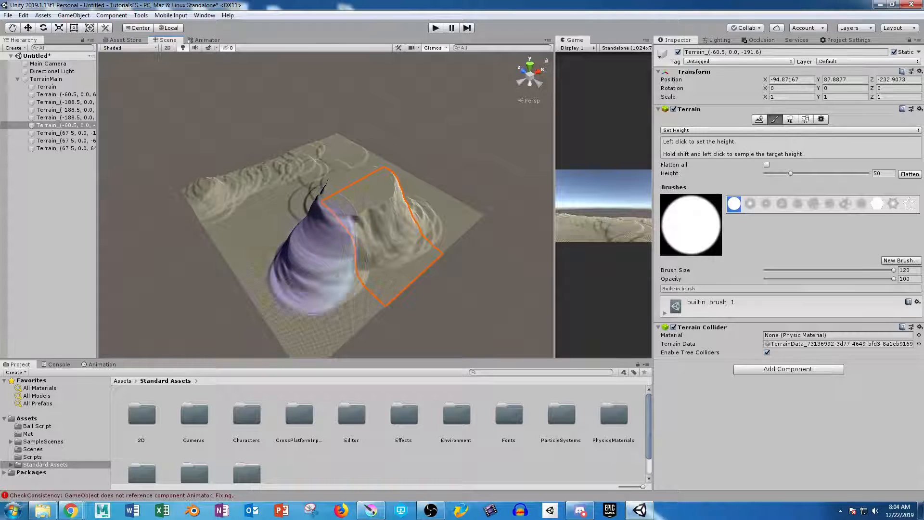
# - Delete the eight neighbor terrain tiles under TerrainMain, keeping only the original Terrain tile
pyautogui.moveTo(406, 266)
pyautogui.keyDown('alt'); pyautogui.mouseDown()
pyautogui.moveTo(450, 250)
pyautogui.moveTo(380, 266)
pyautogui.moveTo(335, 264)
pyautogui.moveTo(413, 275)
pyautogui.mouseUp(); pyautogui.keyUp('alt')
pyautogui.scroll(3, 446, 255)
pyautogui.click(63, 94)
pyautogui.click(63, 126)
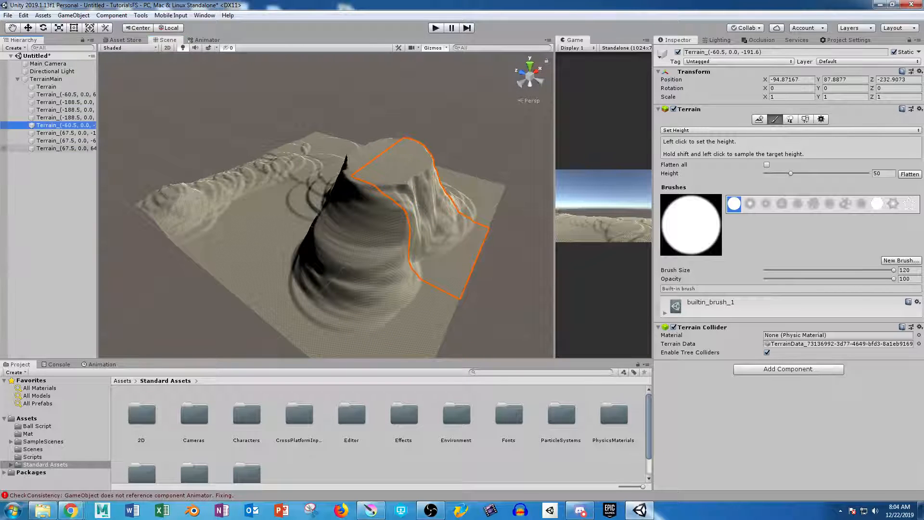
pyautogui.keyDown('shift'); pyautogui.click(63, 148); pyautogui.keyUp('shift')
pyautogui.keyDown('shift'); pyautogui.click(63, 95); pyautogui.keyUp('shift')
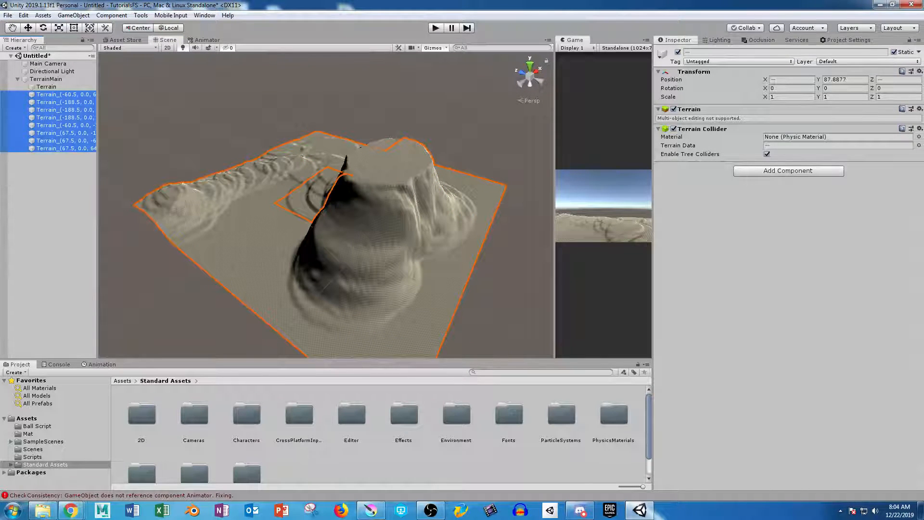
pyautogui.press('Delete')
# - Flatten the entire remaining Terrain tile to height 50
pyautogui.click(59, 87)
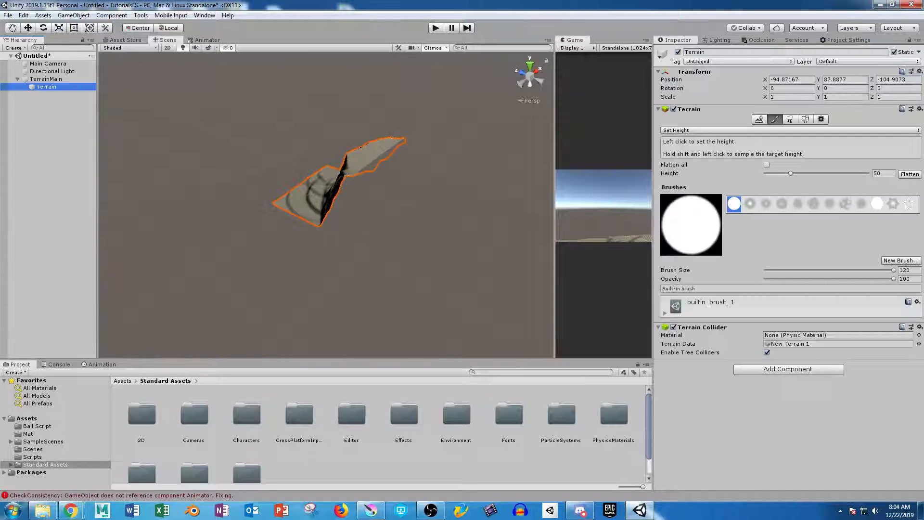
pyautogui.moveTo(355, 147); pyautogui.dragTo(448, 169)
pyautogui.click(357, 166)
pyautogui.moveTo(383, 209)
pyautogui.mouseDown()
pyautogui.moveTo(374, 185)
pyautogui.moveTo(351, 190)
pyautogui.moveTo(367, 212)
pyautogui.moveTo(341, 187)
pyautogui.moveTo(329, 191)
pyautogui.moveTo(355, 209)
pyautogui.moveTo(245, 82)
pyautogui.mouseUp()
pyautogui.click(910, 174)
pyautogui.scroll(5, 365, 193)
pyautogui.keyDown('alt'); pyautogui.moveTo(308, 89); pyautogui.dragTo(315, 114); pyautogui.keyUp('alt')
pyautogui.moveTo(315, 114); pyautogui.dragTo(320, 207, button='middle')
pyautogui.keyDown('alt'); pyautogui.moveTo(321, 178); pyautogui.dragTo(340, 205); pyautogui.keyUp('alt')
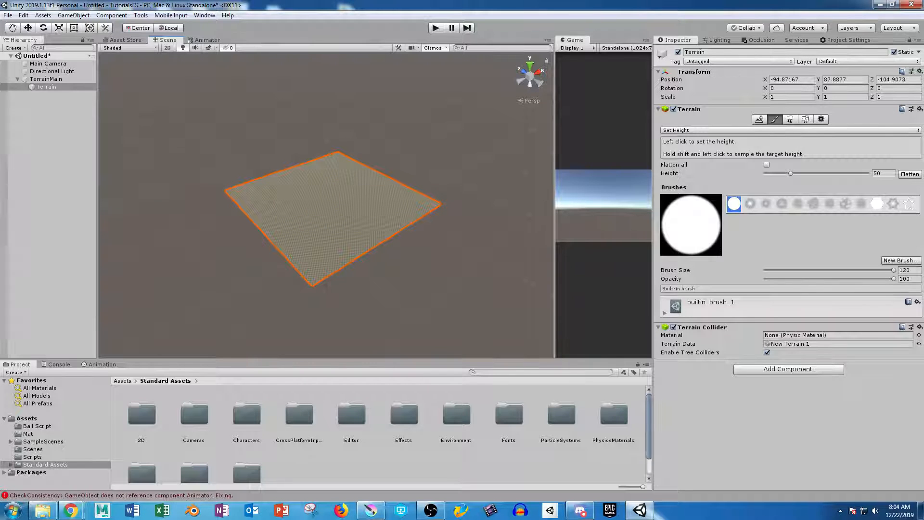
# - Try creating neighbor terrains from the outlined slots around the tile, and undo the created tiles
pyautogui.click(718, 131)
pyautogui.click(705, 141)
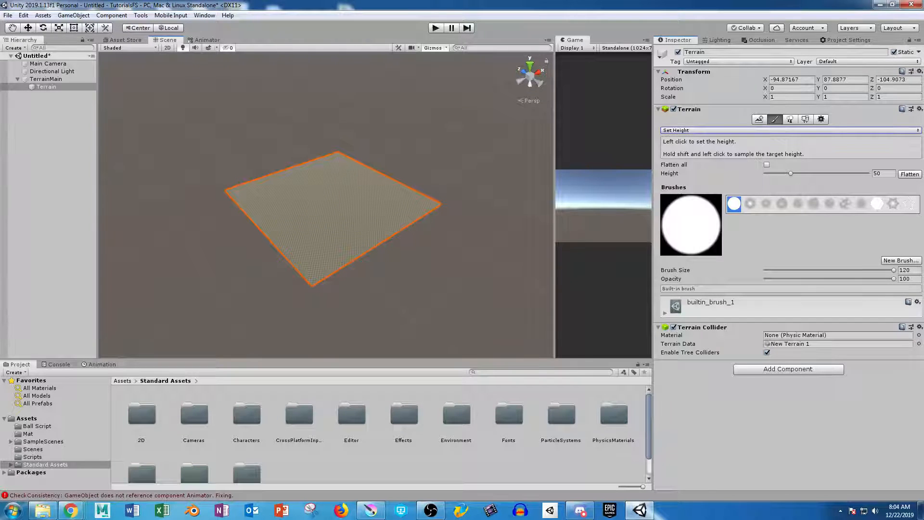
pyautogui.click(759, 119)
pyautogui.keyDown('alt'); pyautogui.moveTo(311, 270); pyautogui.dragTo(279, 207); pyautogui.keyUp('alt')
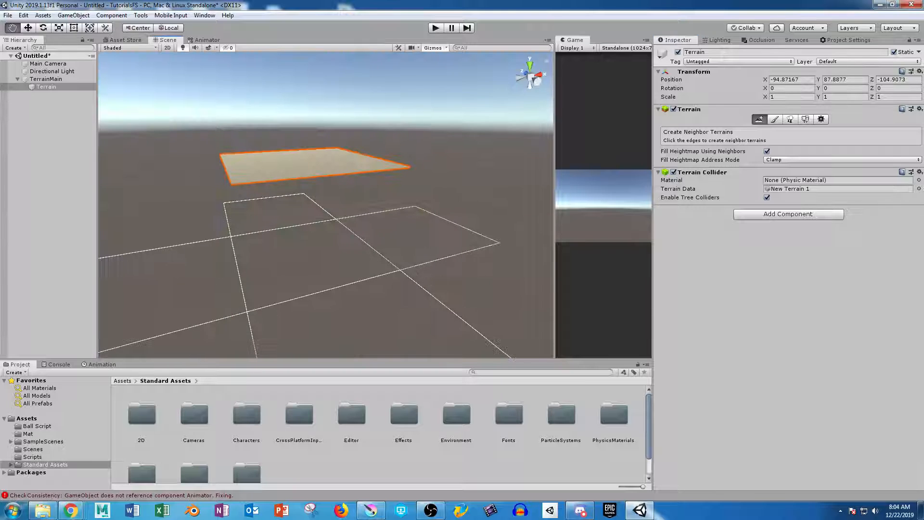
pyautogui.click(275, 213)
pyautogui.click(357, 201)
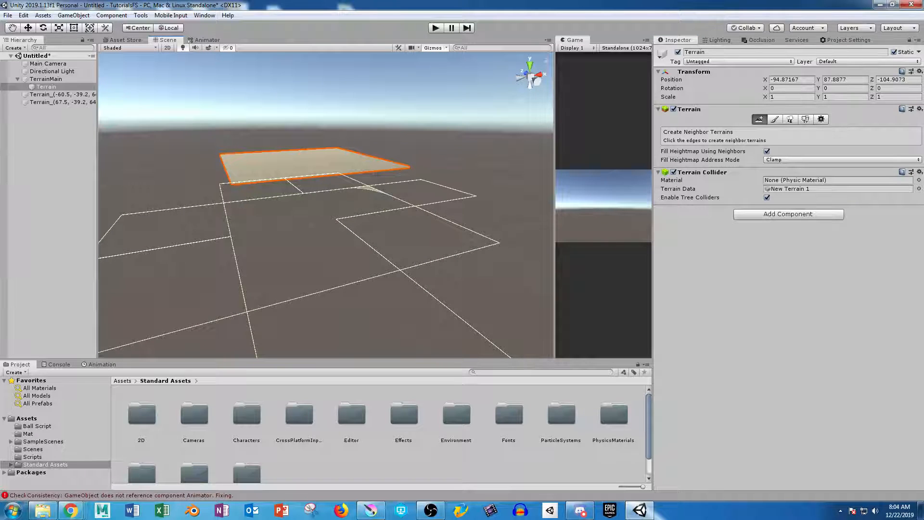
pyautogui.click(412, 233)
pyautogui.keyDown('alt'); pyautogui.moveTo(412, 233); pyautogui.dragTo(674, 250); pyautogui.keyUp('alt')
pyautogui.keyDown('alt'); pyautogui.moveTo(327, 216); pyautogui.dragTo(241, 256); pyautogui.keyUp('alt')
pyautogui.scroll(1, 322, 246)
pyautogui.hotkey('ctrl', 'z')
pyautogui.hotkey('ctrl', 'z')
pyautogui.hotkey('ctrl', 'z')
# - Return to the Set Height brush on the Terrain tile and set its brush size to 10
pyautogui.scroll(3, 327, 217)
pyautogui.keyDown('alt'); pyautogui.moveTo(385, 217); pyautogui.dragTo(298, 212); pyautogui.keyUp('alt')
pyautogui.moveTo(346, 216); pyautogui.dragTo(298, 217, button='middle')
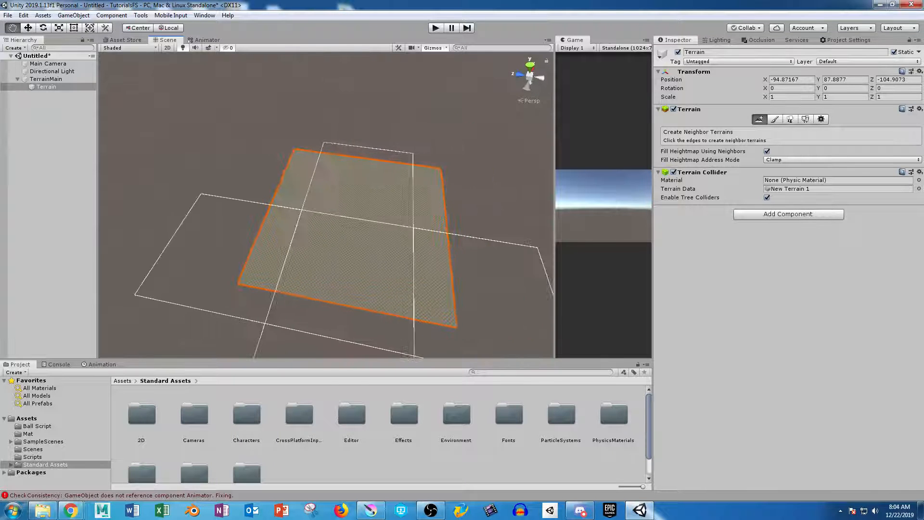
pyautogui.scroll(2, 298, 216)
pyautogui.keyDown('alt'); pyautogui.moveTo(346, 217); pyautogui.dragTo(289, 217); pyautogui.keyUp('alt')
pyautogui.scroll(-5, 326, 205)
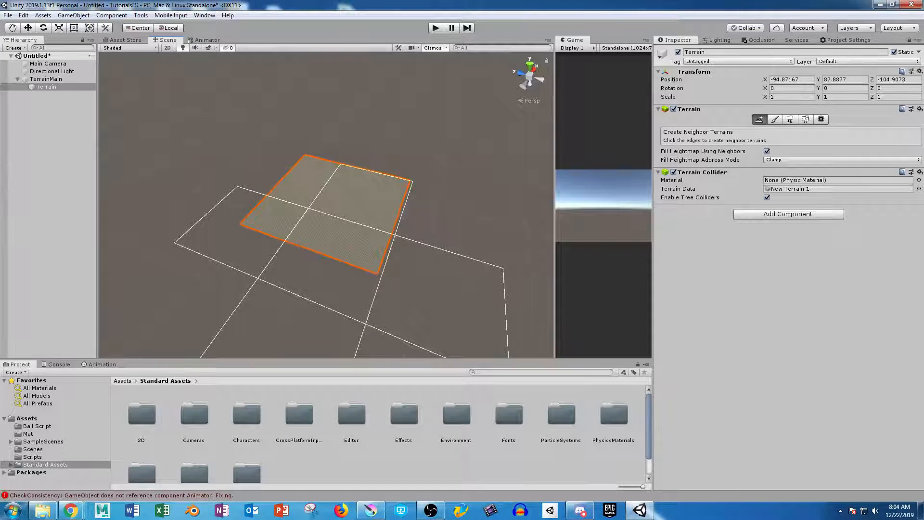
pyautogui.click(774, 120)
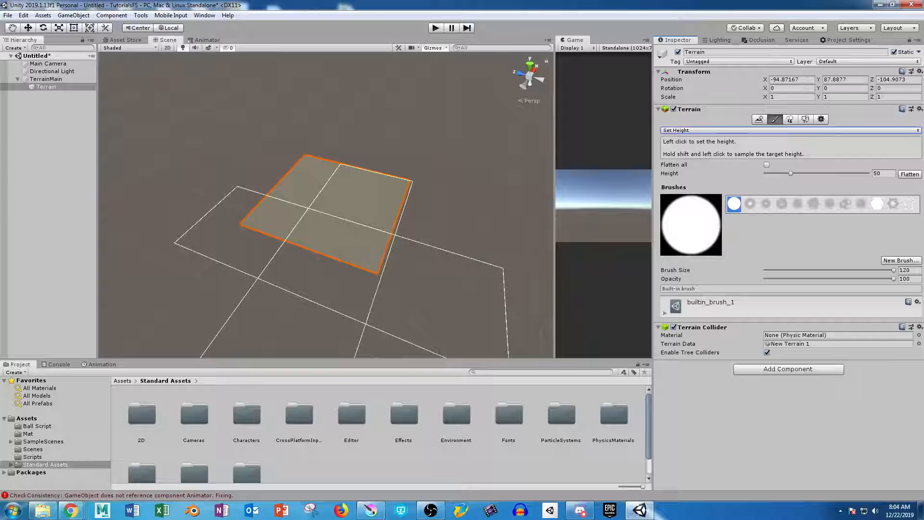
pyautogui.click(905, 270)
pyautogui.write('50')
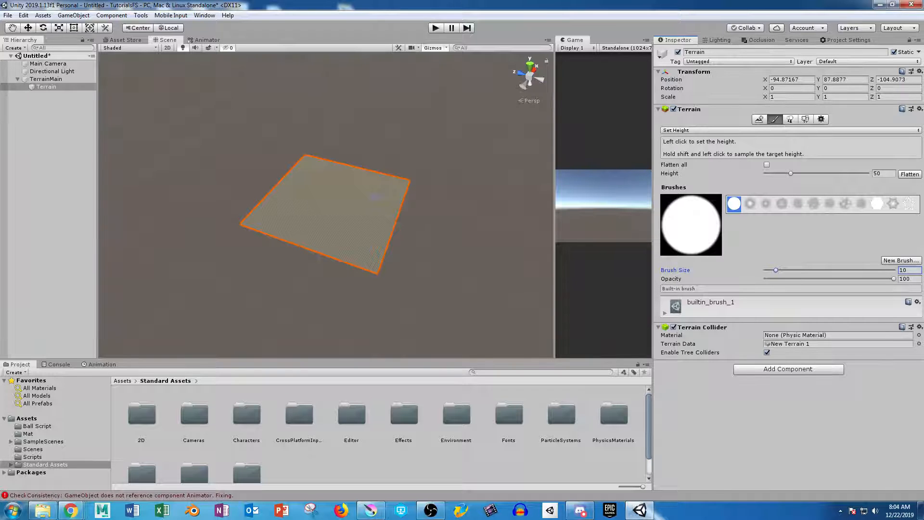
# - Duplicate the Terrain tile and move the copy edge to edge with the original, to about Z -231.7
pyautogui.moveTo(375, 197)
pyautogui.keyDown('alt'); pyautogui.mouseDown()
pyautogui.moveTo(274, 145)
pyautogui.moveTo(332, 192)
pyautogui.moveTo(306, 213)
pyautogui.moveTo(404, 269)
pyautogui.moveTo(370, 250)
pyautogui.mouseUp(); pyautogui.keyUp('alt')
pyautogui.hotkey('ctrl', 'd')
pyautogui.press('w')
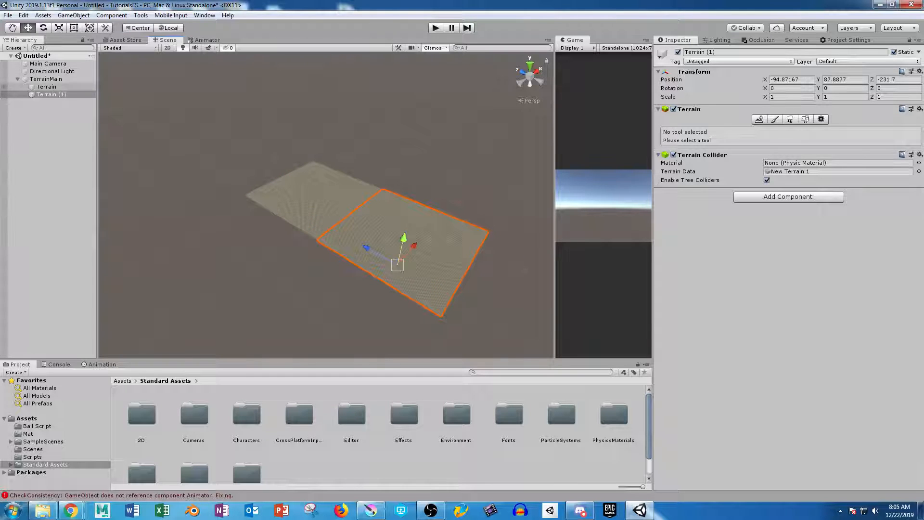
# - Duplicate both terrain tiles together and move the copies alongside the originals, to about X 32.6
pyautogui.keyDown('ctrl'); pyautogui.click(47, 86); pyautogui.keyUp('ctrl')
pyautogui.keyDown('alt'); pyautogui.moveTo(376, 193); pyautogui.dragTo(279, 214); pyautogui.keyUp('alt')
pyautogui.hotkey('ctrl', 'd')
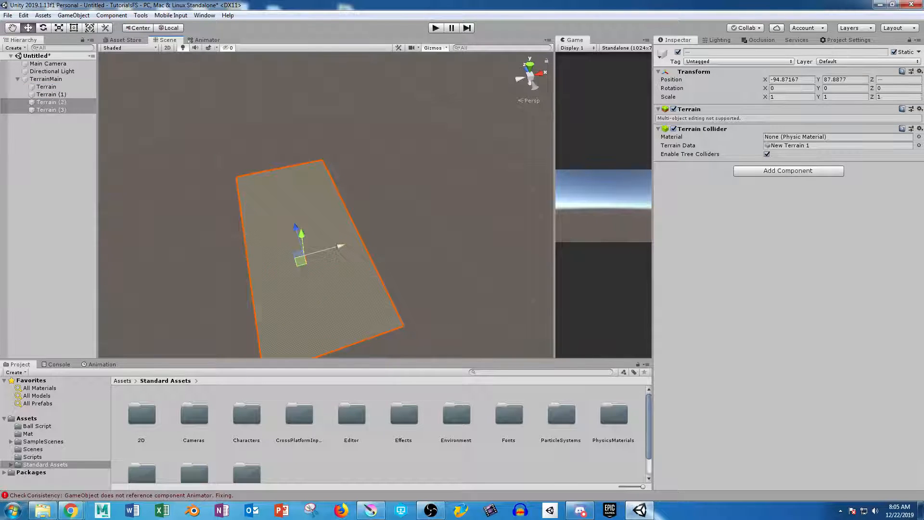
pyautogui.moveTo(332, 249); pyautogui.dragTo(447, 187)
# - Move Terrain (1) and Terrain (3) together to Z -232.9 to align their shared edge with the other two tiles
pyautogui.scroll(10, 385, 226)
pyautogui.scroll(-3, 385, 226)
pyautogui.scroll(-3, 386, 207)
pyautogui.moveTo(385, 207)
pyautogui.keyDown('alt'); pyautogui.mouseDown()
pyautogui.moveTo(411, 208)
pyautogui.moveTo(409, 217)
pyautogui.moveTo(393, 211)
pyautogui.mouseUp(); pyautogui.keyUp('alt')
pyautogui.click(448, 231)
pyautogui.keyDown('ctrl'); pyautogui.click(510, 154); pyautogui.keyUp('ctrl')
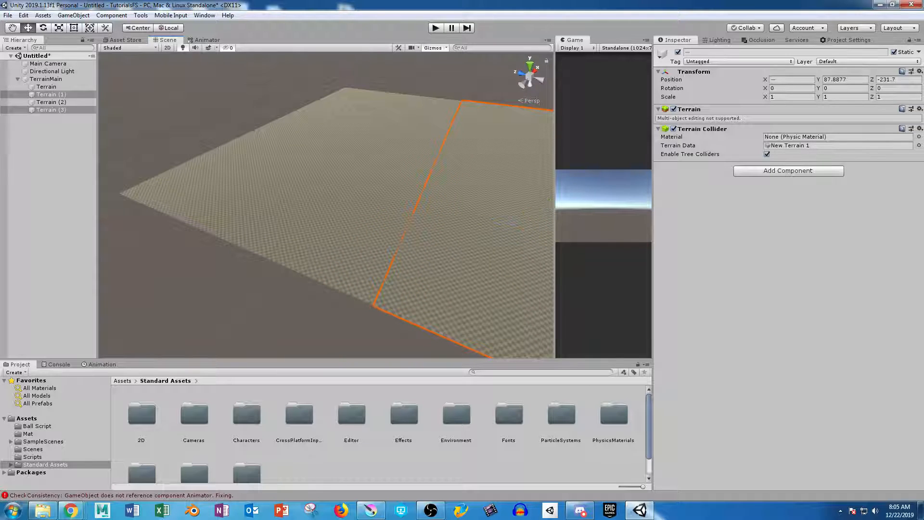
pyautogui.moveTo(487, 221); pyautogui.dragTo(491, 221)
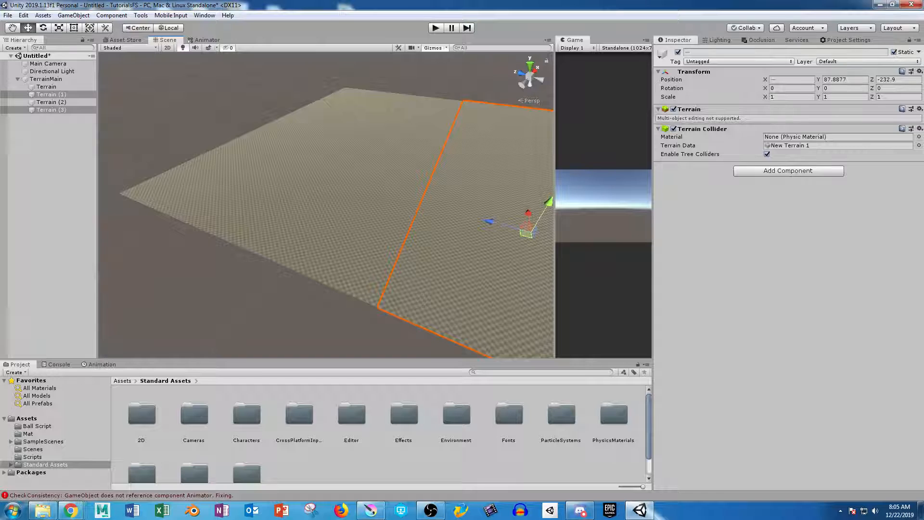
# - Move Terrain and Terrain (1) together to X -95.4 to line up their seam with the duplicated pair
pyautogui.click(337, 222)
pyautogui.keyDown('shift'); pyautogui.click(443, 241); pyautogui.keyUp('shift')
pyautogui.keyDown('alt'); pyautogui.moveTo(443, 240); pyautogui.dragTo(279, 260); pyautogui.keyUp('alt')
pyautogui.scroll(5, 279, 260)
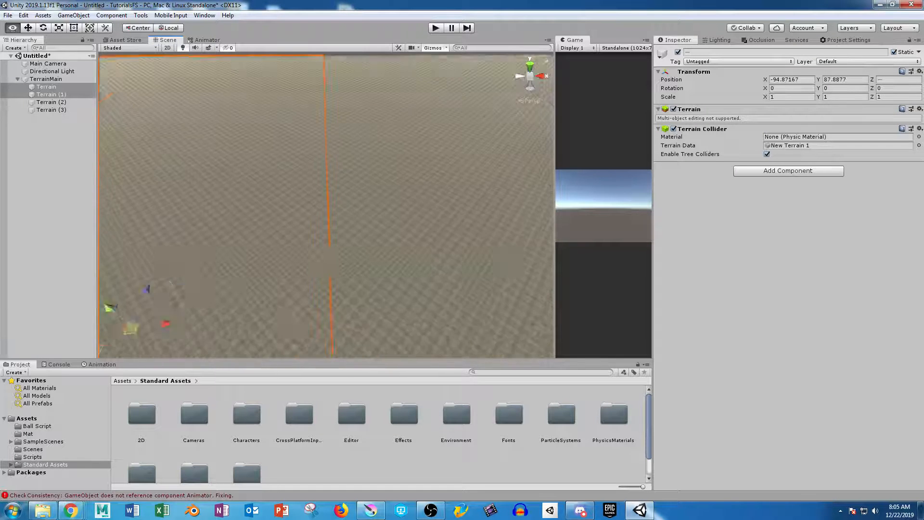
pyautogui.moveTo(280, 260); pyautogui.dragTo(365, 216, button='middle')
pyautogui.keyDown('alt'); pyautogui.moveTo(365, 216); pyautogui.dragTo(358, 224); pyautogui.keyUp('alt')
pyautogui.moveTo(166, 241); pyautogui.dragTo(164, 242)
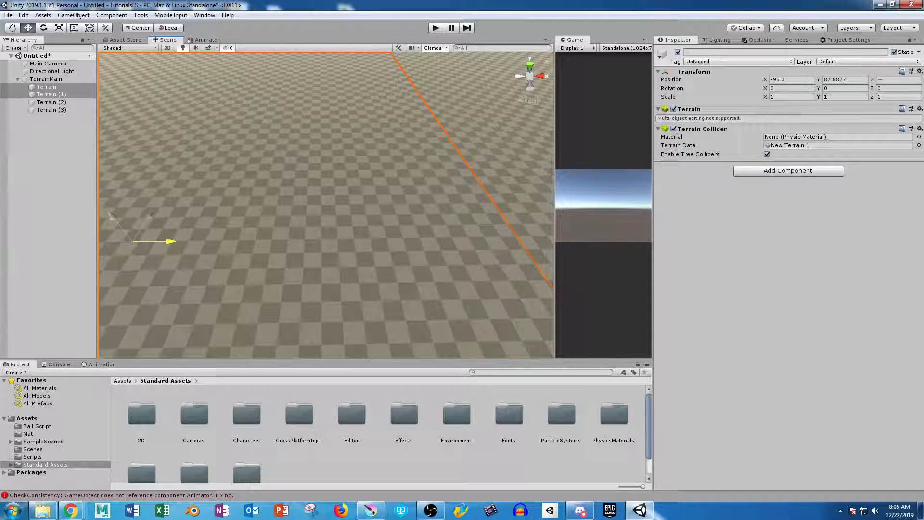
pyautogui.moveTo(165, 241); pyautogui.dragTo(164, 241)
pyautogui.scroll(-8, 251, 221)
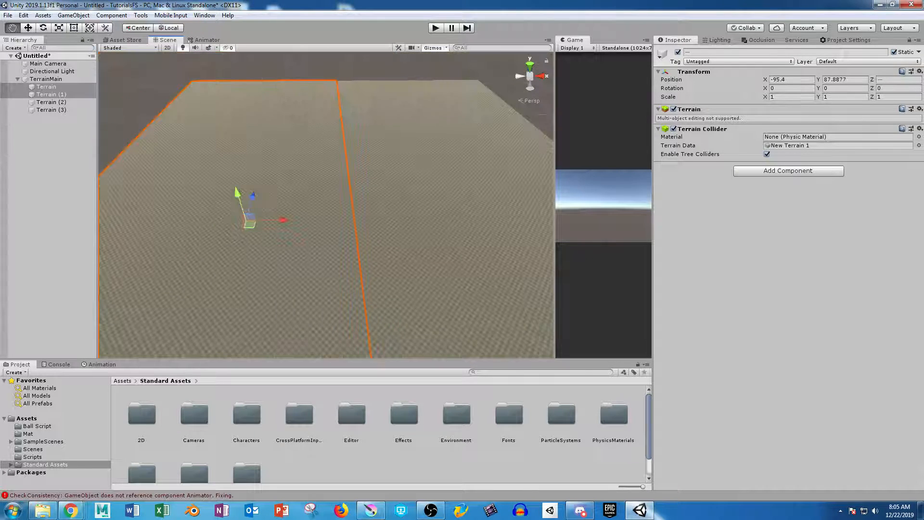
pyautogui.keyDown('alt'); pyautogui.moveTo(250, 221); pyautogui.dragTo(410, 217); pyautogui.keyUp('alt')
pyautogui.click(289, 299)
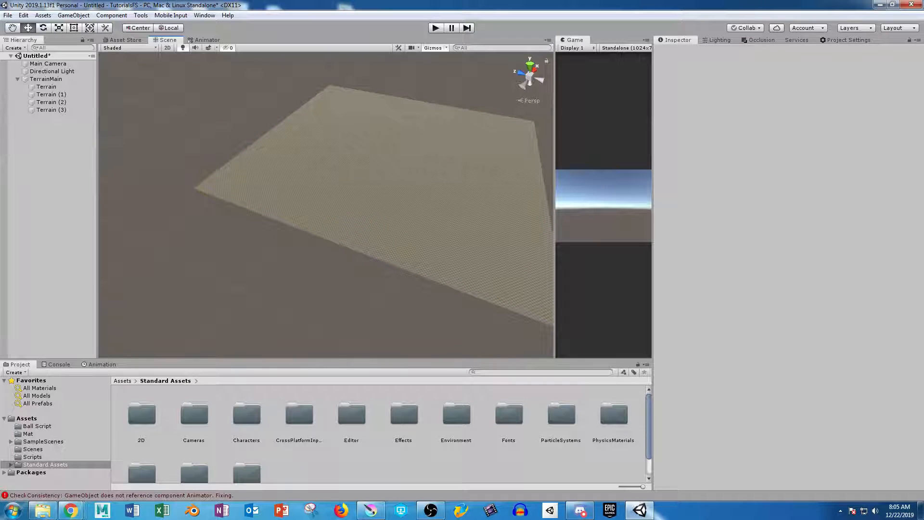
# - Give the original Terrain tile a yellow label icon and rename it Lake
pyautogui.click(47, 88)
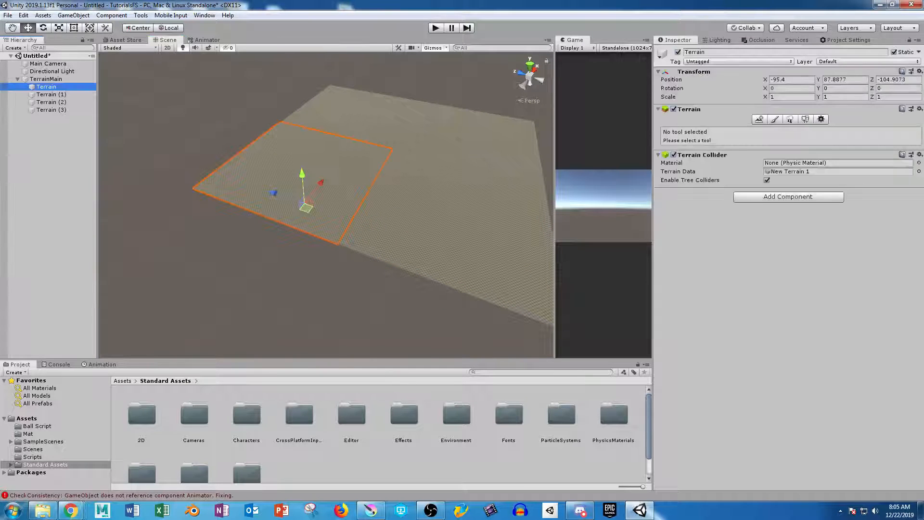
pyautogui.keyDown('alt'); pyautogui.moveTo(366, 202); pyautogui.dragTo(231, 241); pyautogui.keyUp('alt')
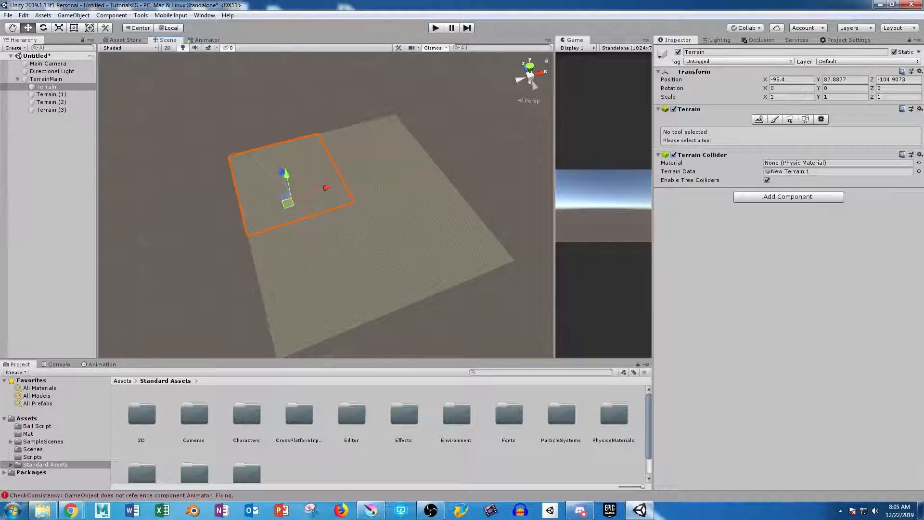
pyautogui.click(663, 53)
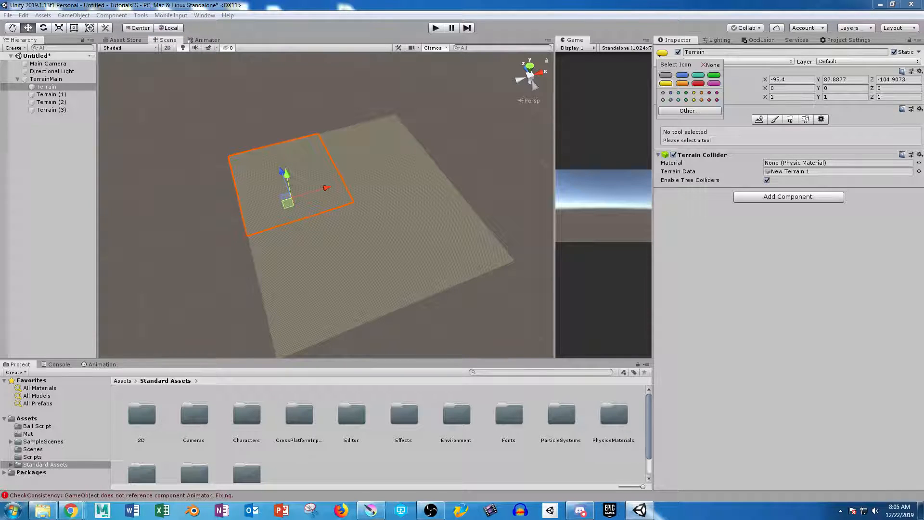
pyautogui.click(707, 52)
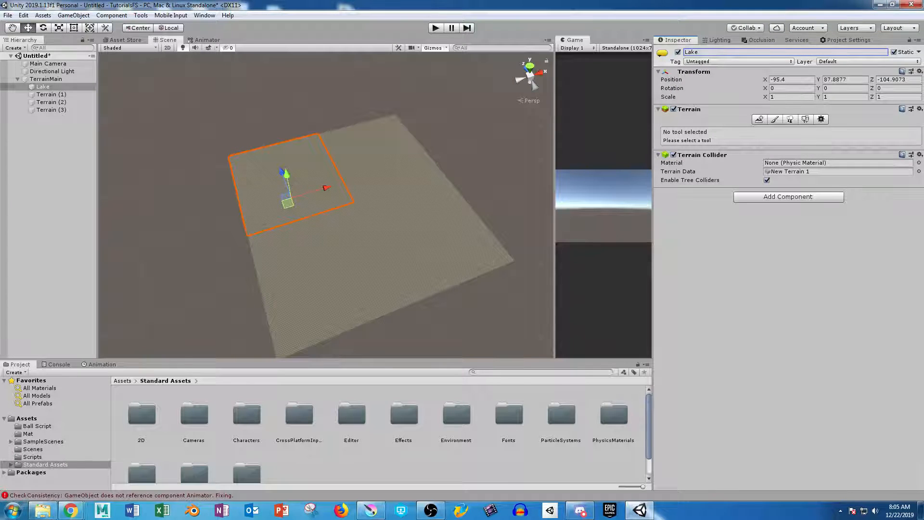
# - Give Terrain (1) a yellow label icon and rename it Forest
pyautogui.click(51, 95)
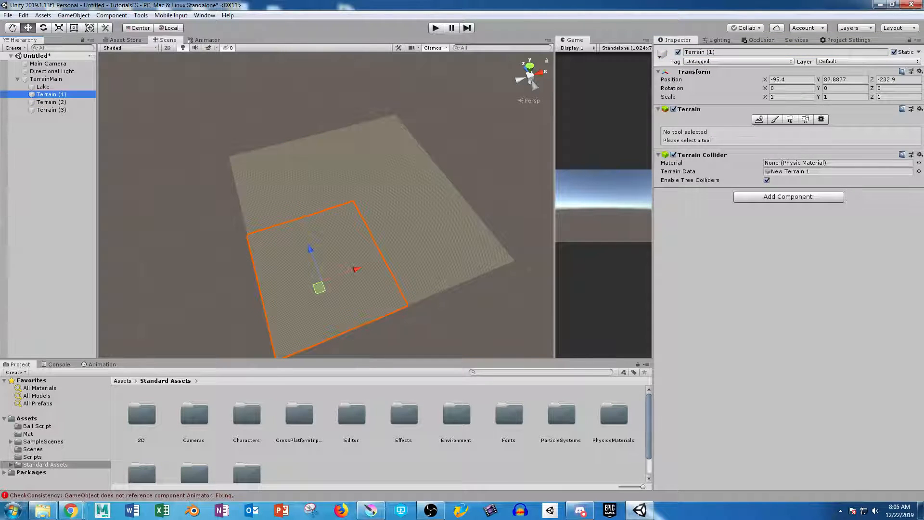
pyautogui.click(664, 53)
pyautogui.click(715, 52)
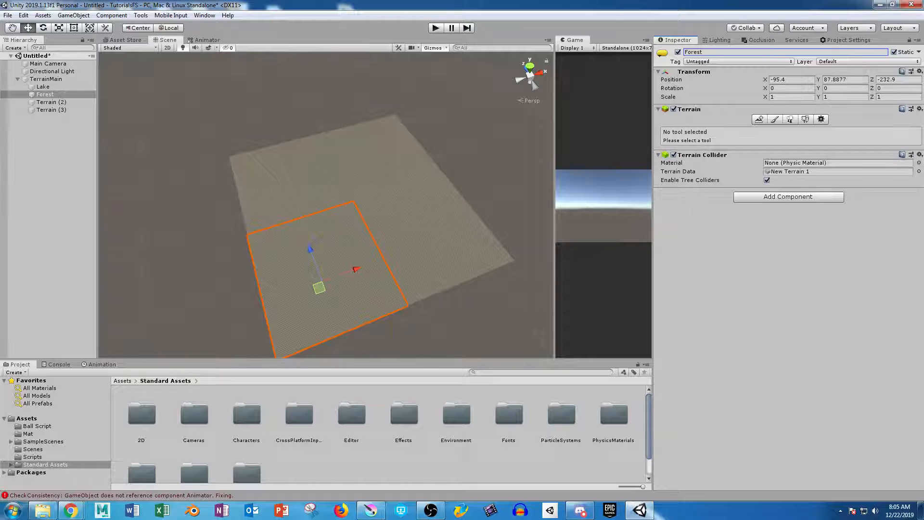
# - Rename Terrain (2) as Mountains and Terrain (3) as Beach/Desert, and select the Lake tile
pyautogui.click(52, 102)
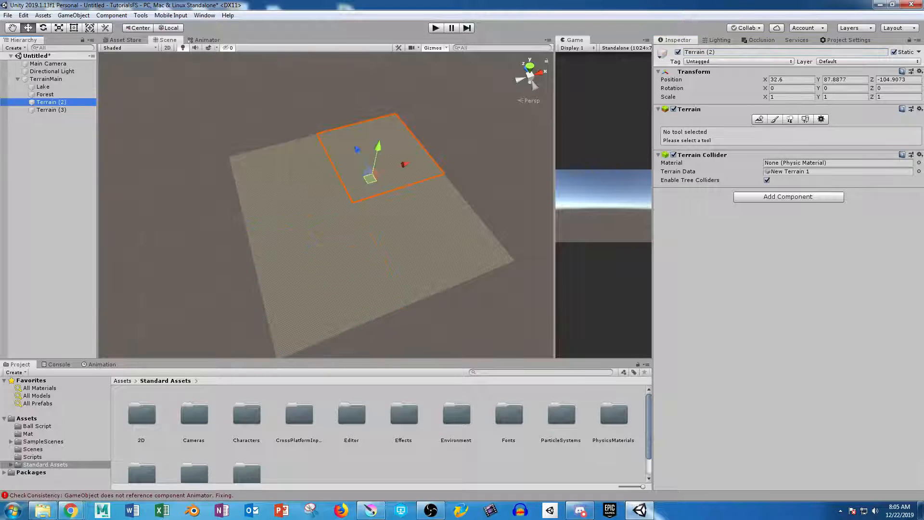
pyautogui.click(715, 52)
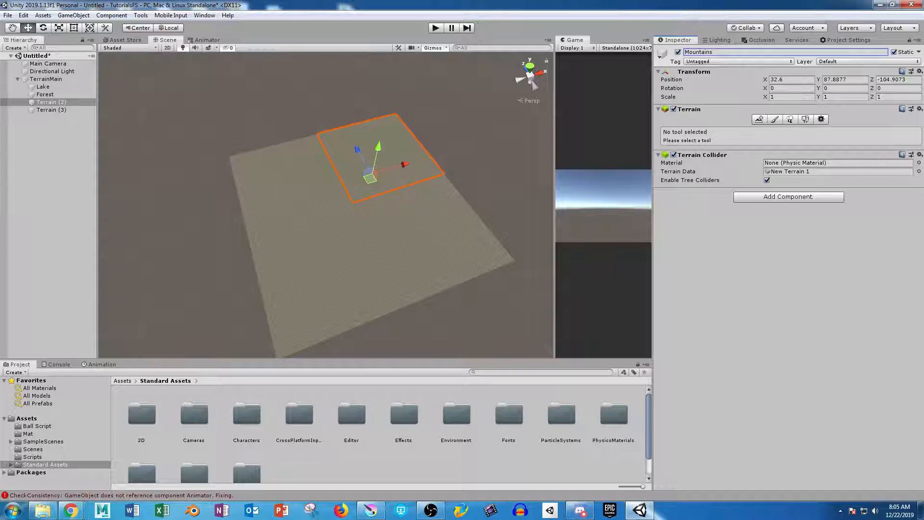
pyautogui.click(52, 110)
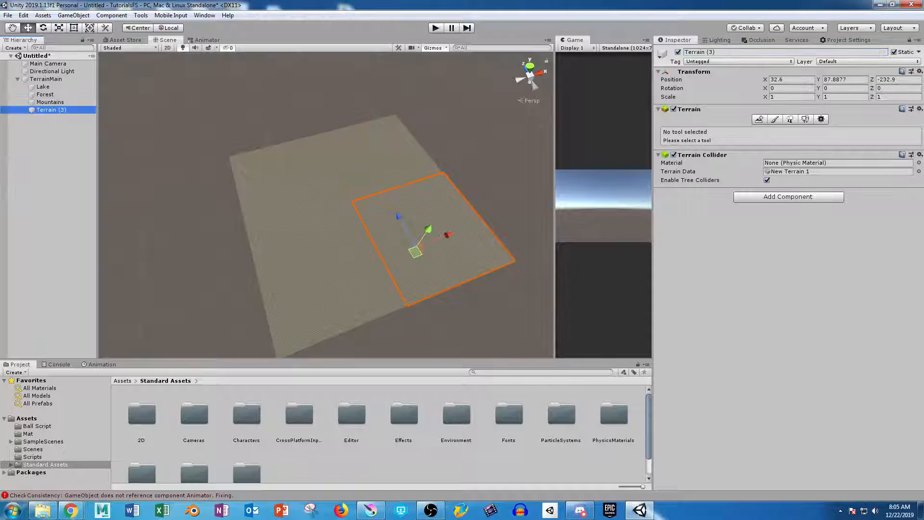
pyautogui.click(716, 52)
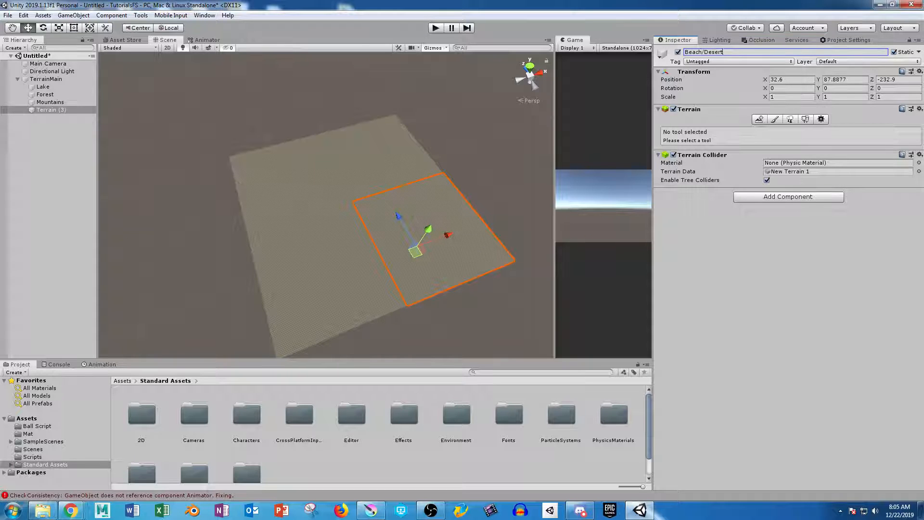
pyautogui.click(292, 185)
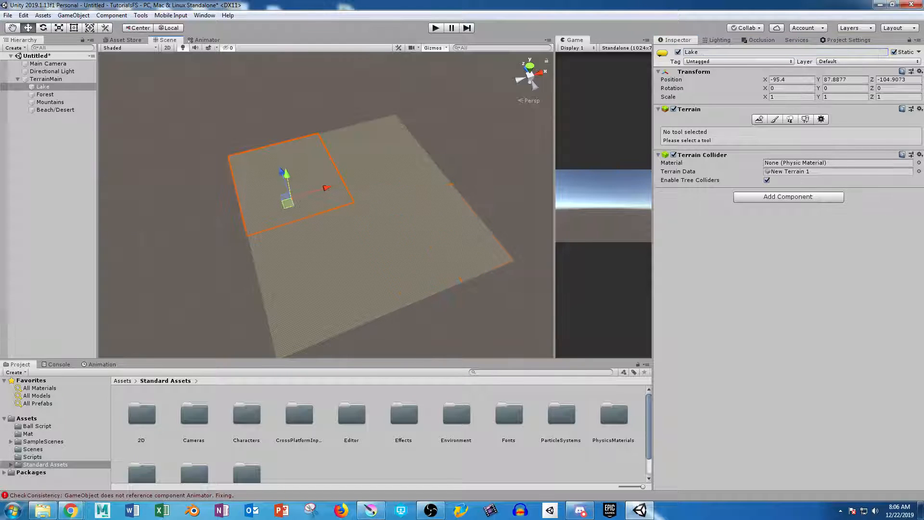
# - Set the Lake tile's terrain painting to Raise or Lower Terrain
pyautogui.click(774, 119)
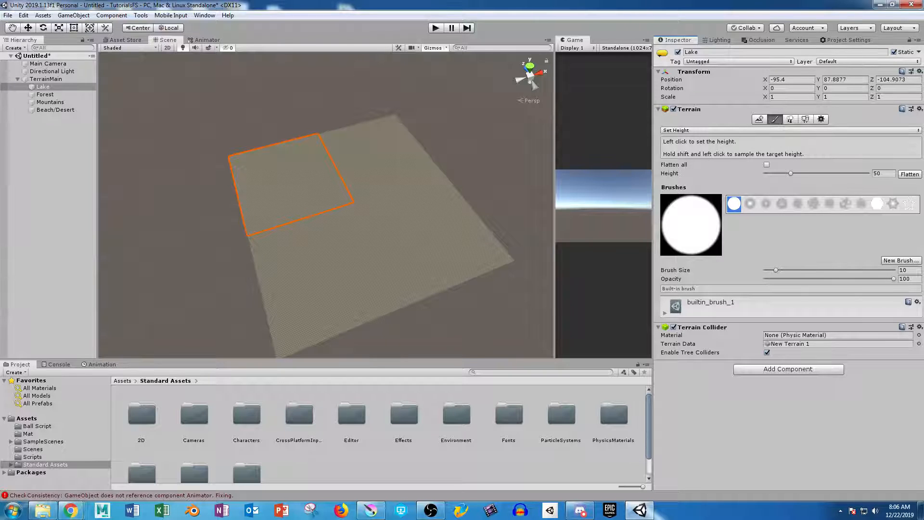
pyautogui.click(689, 130)
pyautogui.click(706, 141)
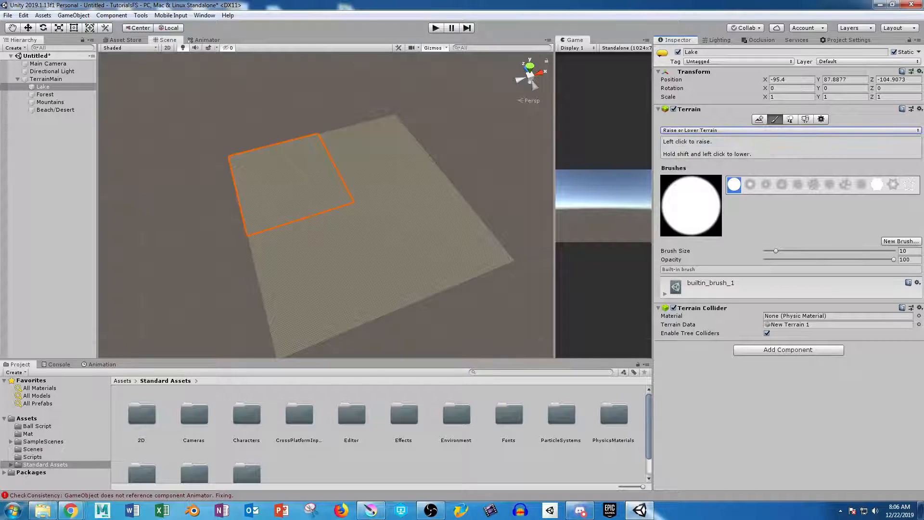
pyautogui.scroll(5, 386, 270)
pyautogui.moveTo(385, 271); pyautogui.dragTo(340, 136, button='right')
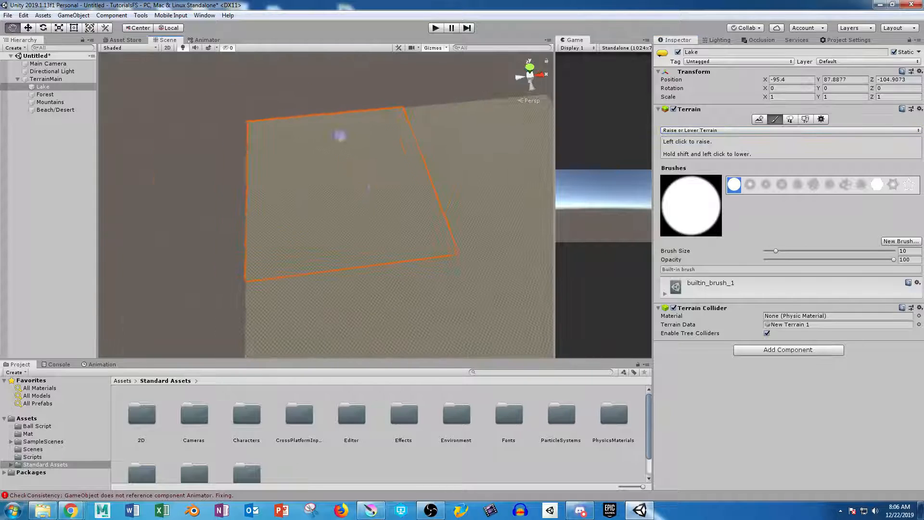
pyautogui.scroll(6, 409, 255)
pyautogui.scroll(-6, 424, 260)
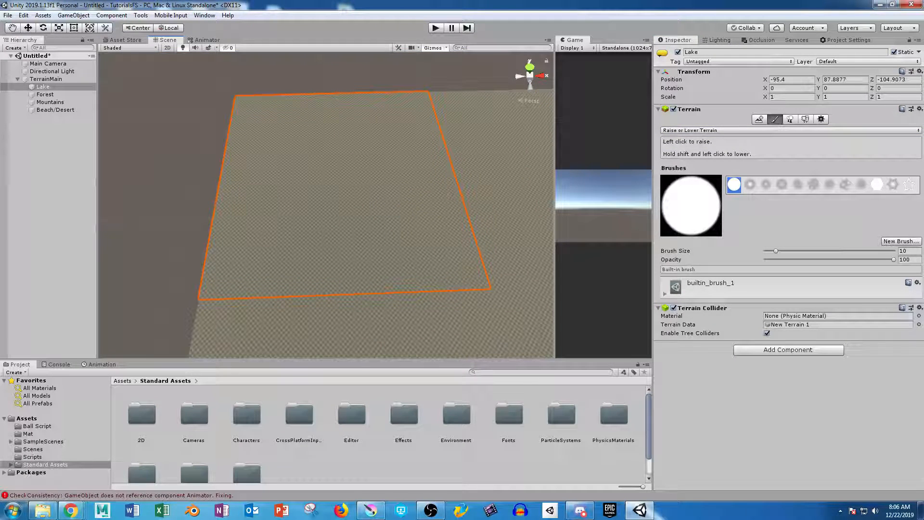
# - Raise a rough ring of low hills in the middle of the Lake tile using builtin_brush_3 at size 25 and opacity 14.4
pyautogui.click(766, 185)
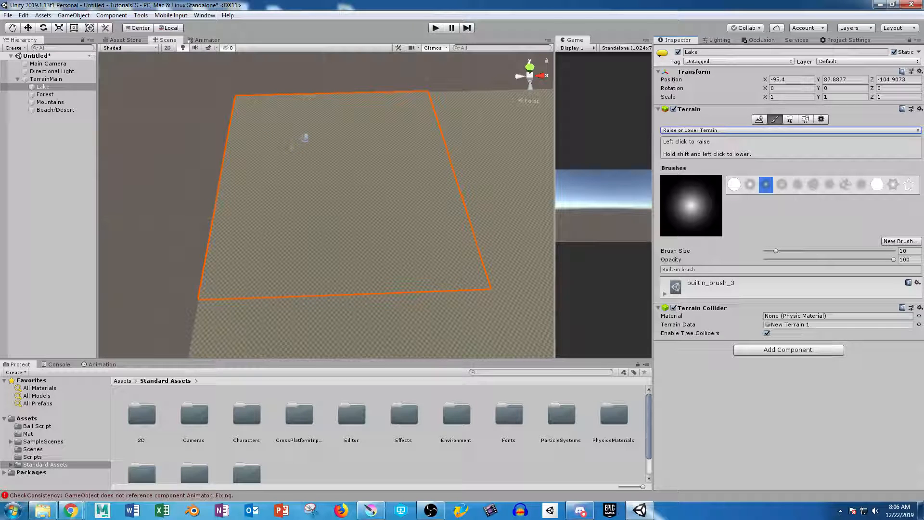
pyautogui.moveTo(894, 259); pyautogui.dragTo(783, 260)
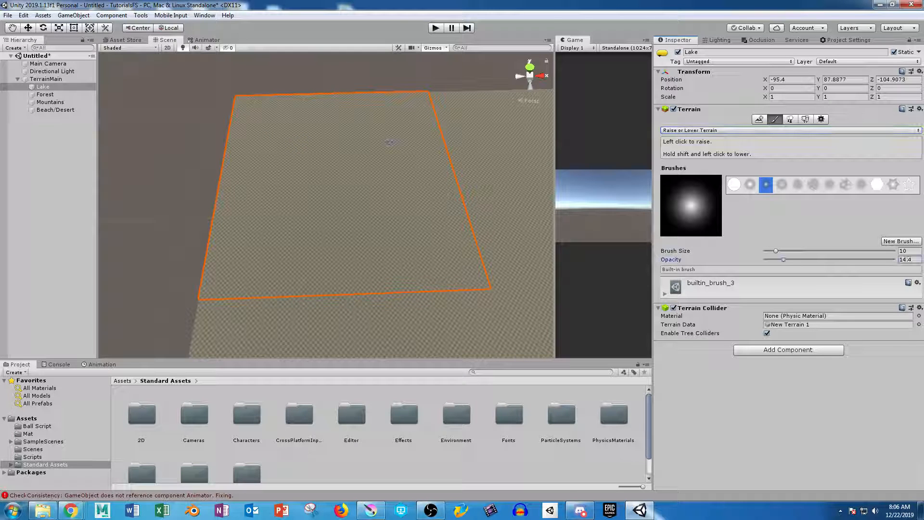
pyautogui.keyDown('alt'); pyautogui.moveTo(324, 150); pyautogui.dragTo(383, 204); pyautogui.keyUp('alt')
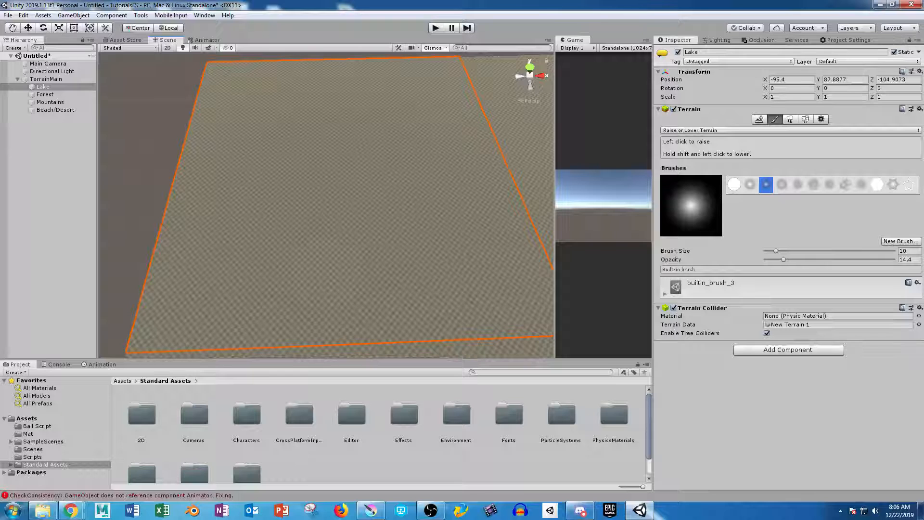
pyautogui.write('25')
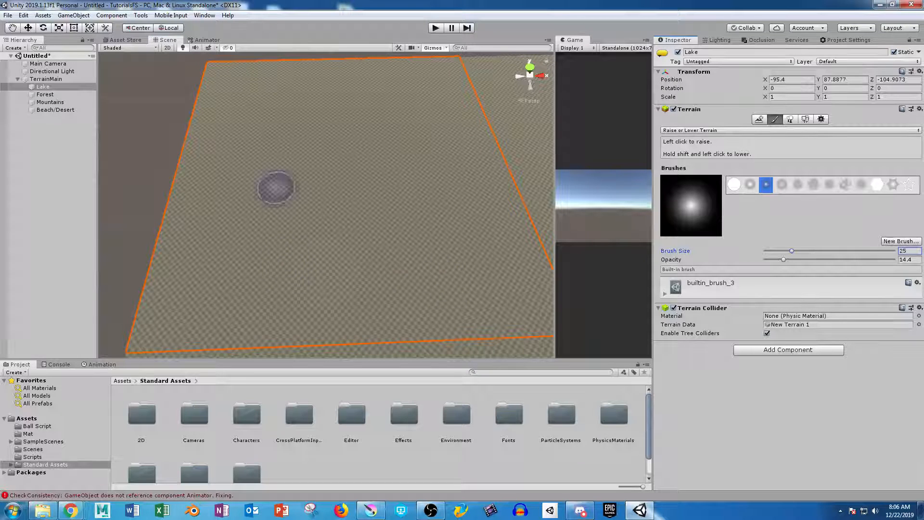
pyautogui.moveTo(377, 107)
pyautogui.mouseDown()
pyautogui.moveTo(275, 152)
pyautogui.moveTo(298, 196)
pyautogui.moveTo(296, 250)
pyautogui.moveTo(342, 283)
pyautogui.moveTo(392, 281)
pyautogui.moveTo(425, 255)
pyautogui.moveTo(444, 215)
pyautogui.moveTo(423, 117)
pyautogui.moveTo(388, 105)
pyautogui.moveTo(274, 161)
pyautogui.moveTo(279, 202)
pyautogui.moveTo(319, 250)
pyautogui.moveTo(365, 264)
pyautogui.moveTo(404, 256)
pyautogui.moveTo(415, 208)
pyautogui.moveTo(401, 132)
pyautogui.mouseUp()
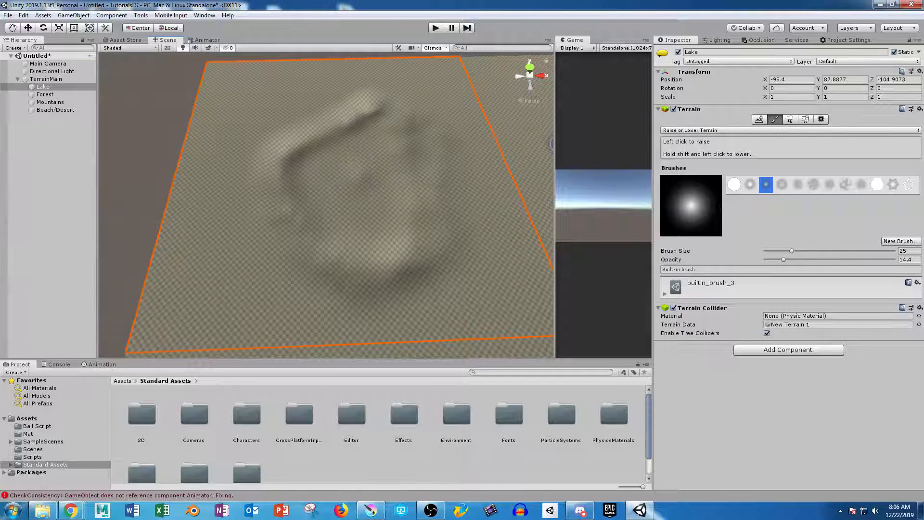
# - Add uneven relief over the ring of hills on the Lake tile using builtin_brush_5
pyautogui.click(798, 185)
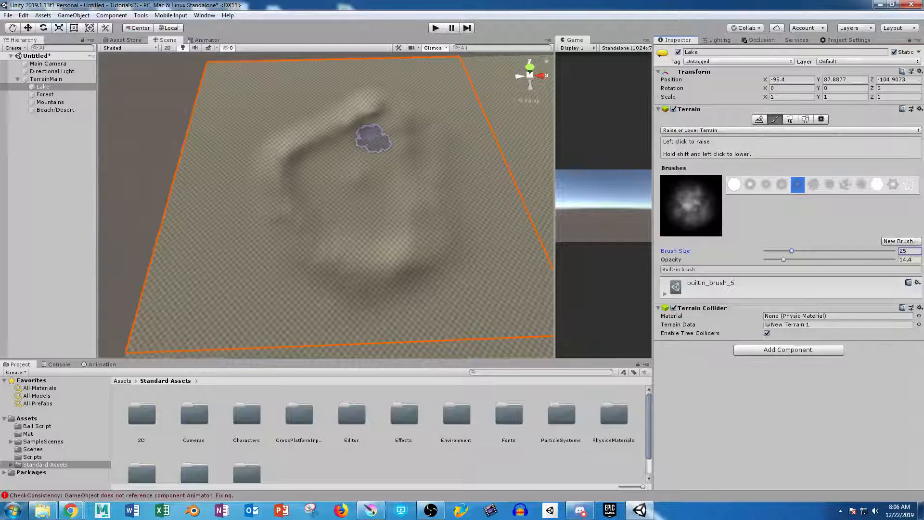
pyautogui.moveTo(374, 139)
pyautogui.mouseDown()
pyautogui.moveTo(340, 148)
pyautogui.moveTo(319, 175)
pyautogui.moveTo(371, 149)
pyautogui.moveTo(341, 182)
pyautogui.moveTo(366, 118)
pyautogui.moveTo(385, 115)
pyautogui.moveTo(419, 185)
pyautogui.moveTo(375, 257)
pyautogui.moveTo(299, 206)
pyautogui.moveTo(299, 155)
pyautogui.moveTo(336, 97)
pyautogui.moveTo(280, 149)
pyautogui.moveTo(310, 212)
pyautogui.moveTo(549, 134)
pyautogui.mouseUp()
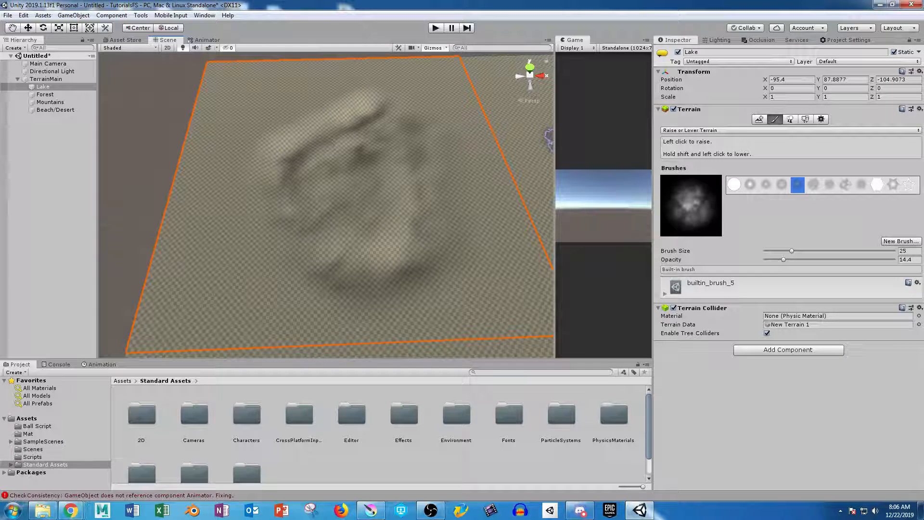
pyautogui.scroll(10, 475, 278)
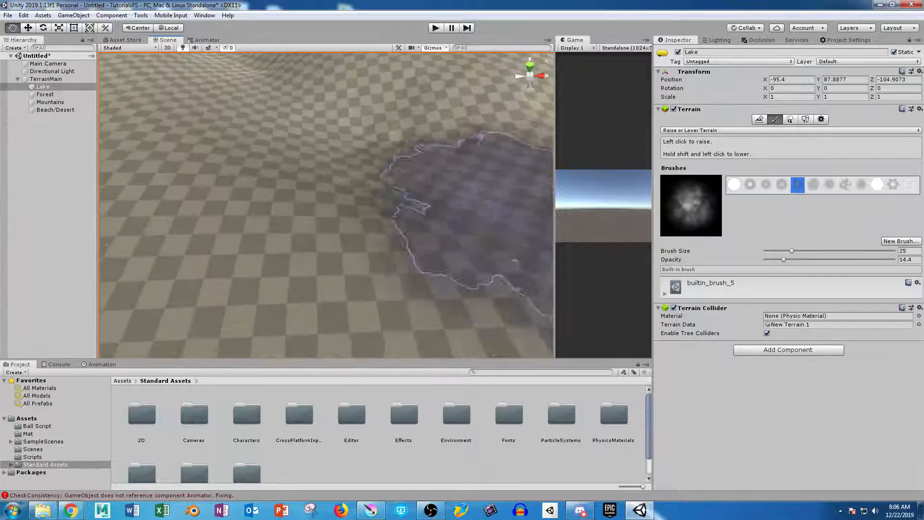
pyautogui.scroll(-8, 481, 255)
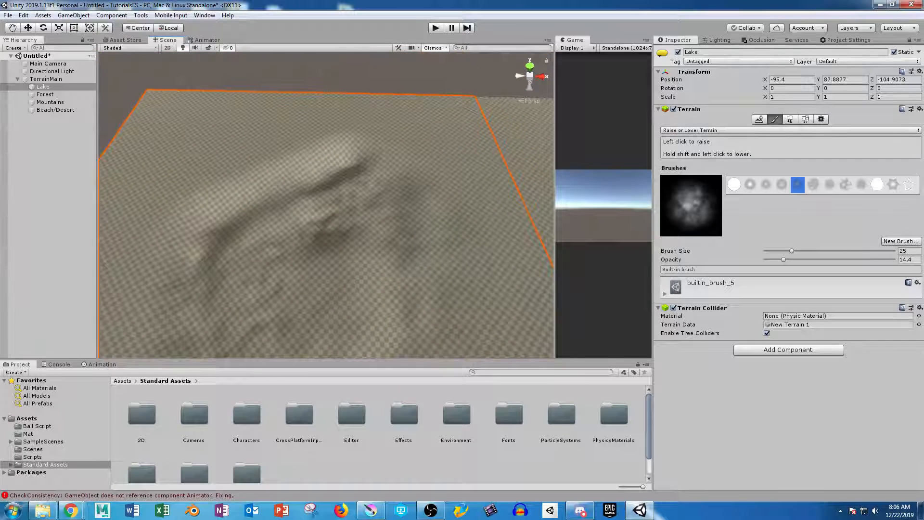
# - Build the hills on the Lake tile up into a rugged mound using builtin_brush_1
pyautogui.click(734, 184)
pyautogui.moveTo(446, 257)
pyautogui.keyDown('alt'); pyautogui.mouseDown()
pyautogui.moveTo(403, 214)
pyautogui.moveTo(405, 252)
pyautogui.mouseUp(); pyautogui.keyUp('alt')
pyautogui.moveTo(355, 227)
pyautogui.mouseDown()
pyautogui.moveTo(295, 272)
pyautogui.moveTo(355, 264)
pyautogui.moveTo(367, 313)
pyautogui.moveTo(281, 280)
pyautogui.moveTo(345, 229)
pyautogui.moveTo(356, 263)
pyautogui.mouseUp()
pyautogui.moveTo(356, 266); pyautogui.dragTo(351, 221, button='middle')
pyautogui.moveTo(350, 222)
pyautogui.mouseDown()
pyautogui.moveTo(345, 208)
pyautogui.moveTo(322, 291)
pyautogui.moveTo(269, 226)
pyautogui.moveTo(330, 175)
pyautogui.moveTo(367, 258)
pyautogui.moveTo(334, 233)
pyautogui.moveTo(299, 277)
pyautogui.moveTo(328, 242)
pyautogui.moveTo(339, 263)
pyautogui.moveTo(375, 243)
pyautogui.mouseUp()
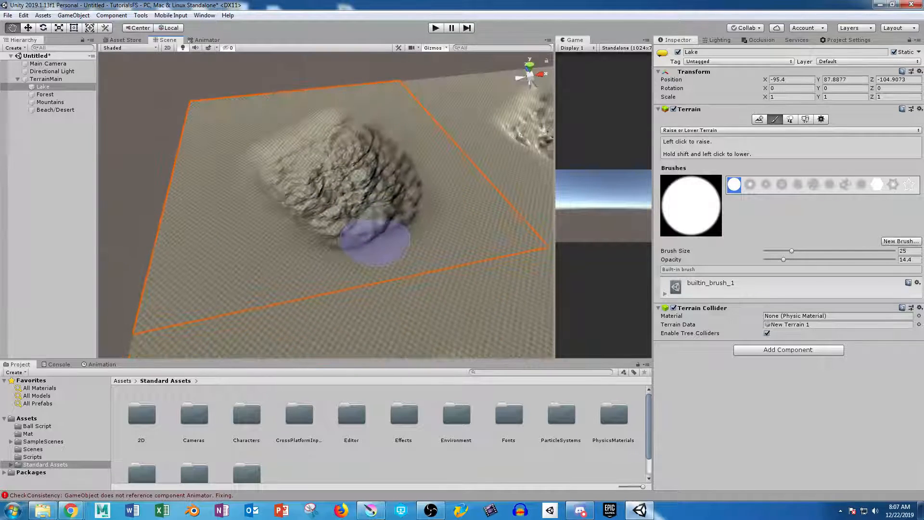
# - Raise the Lake tile's mound further with builtin_brush_1 and roughen its far side with builtin_brush_5 at brush size 40
pyautogui.scroll(4, 375, 243)
pyautogui.keyDown('alt'); pyautogui.moveTo(427, 272); pyautogui.dragTo(378, 180); pyautogui.keyUp('alt')
pyautogui.scroll(3, 456, 279)
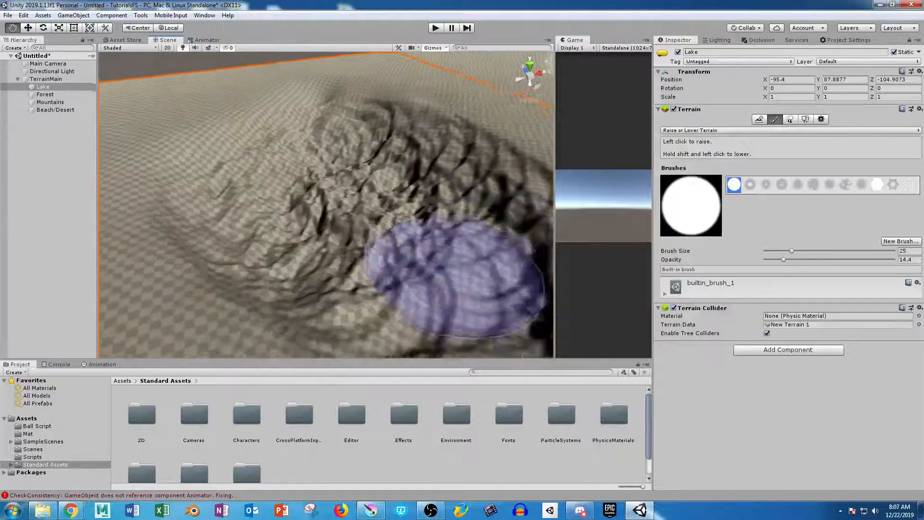
pyautogui.scroll(-4, 455, 279)
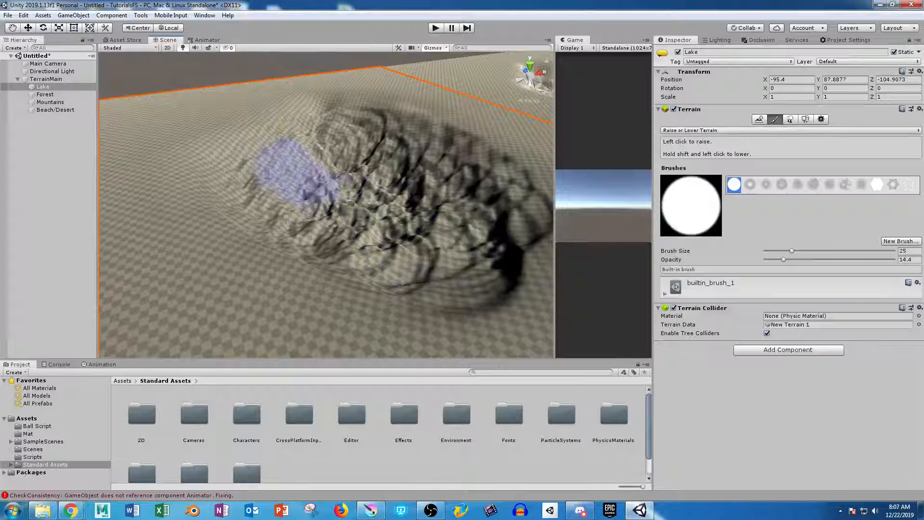
pyautogui.moveTo(296, 172)
pyautogui.mouseDown()
pyautogui.moveTo(279, 186)
pyautogui.moveTo(320, 162)
pyautogui.moveTo(440, 194)
pyautogui.moveTo(488, 251)
pyautogui.moveTo(289, 260)
pyautogui.moveTo(418, 251)
pyautogui.moveTo(350, 252)
pyautogui.moveTo(423, 268)
pyautogui.mouseUp()
pyautogui.click(798, 185)
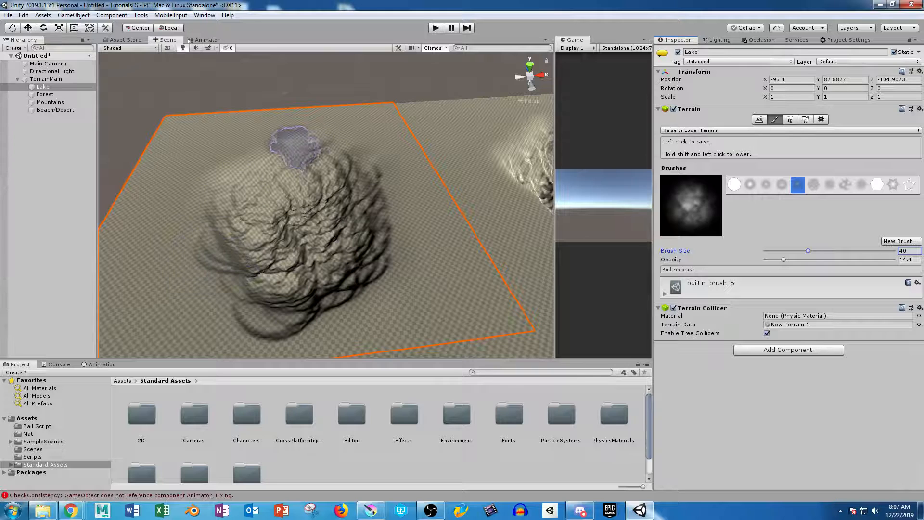
pyautogui.moveTo(271, 155)
pyautogui.mouseDown()
pyautogui.moveTo(206, 217)
pyautogui.moveTo(268, 310)
pyautogui.moveTo(330, 330)
pyautogui.moveTo(364, 255)
pyautogui.moveTo(357, 228)
pyautogui.moveTo(262, 165)
pyautogui.moveTo(284, 168)
pyautogui.mouseUp()
# - Delete the Forest, Mountains and Beach/Desert tiles together, keeping only Lake under TerrainMain
pyautogui.scroll(-5, 356, 227)
pyautogui.click(45, 94)
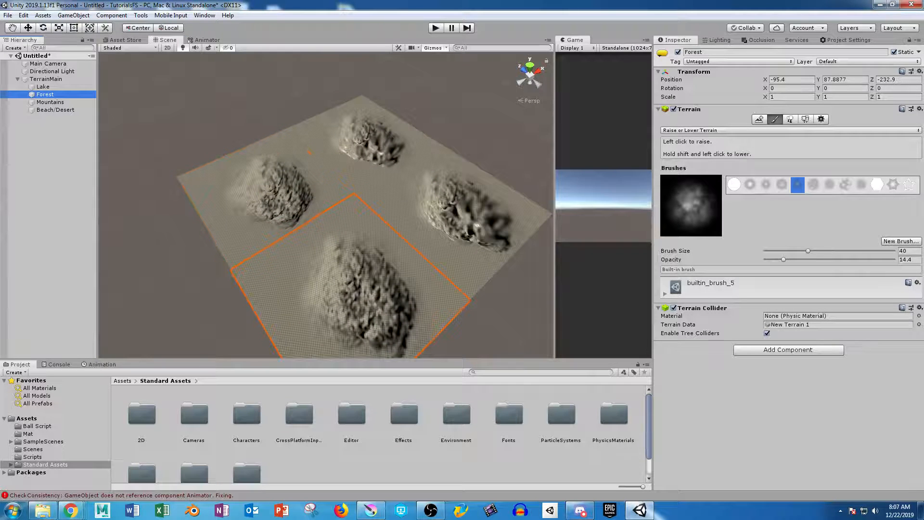
pyautogui.keyDown('shift'); pyautogui.click(55, 109); pyautogui.keyUp('shift')
pyautogui.press('Delete')
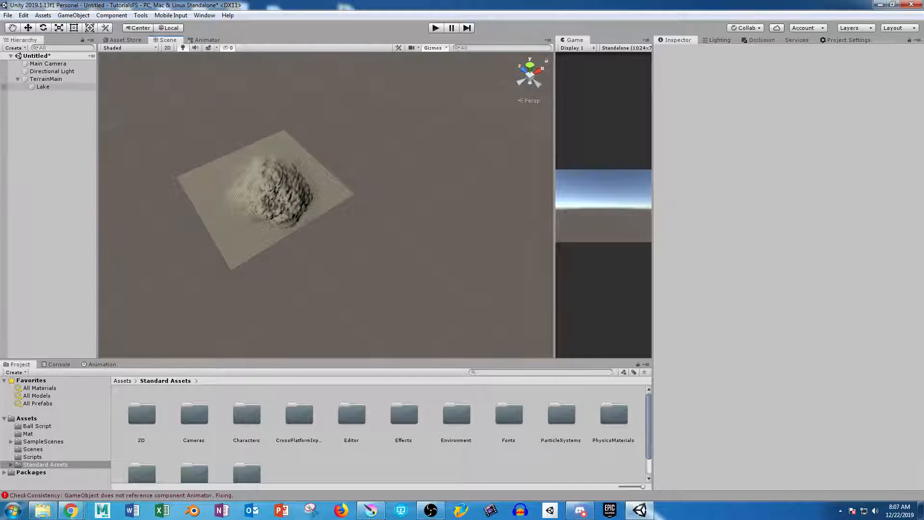
# - Create three neighbor terrains from the Lake tile, two adjoining it and one diagonal, to complete a two-by-two grid
pyautogui.click(43, 86)
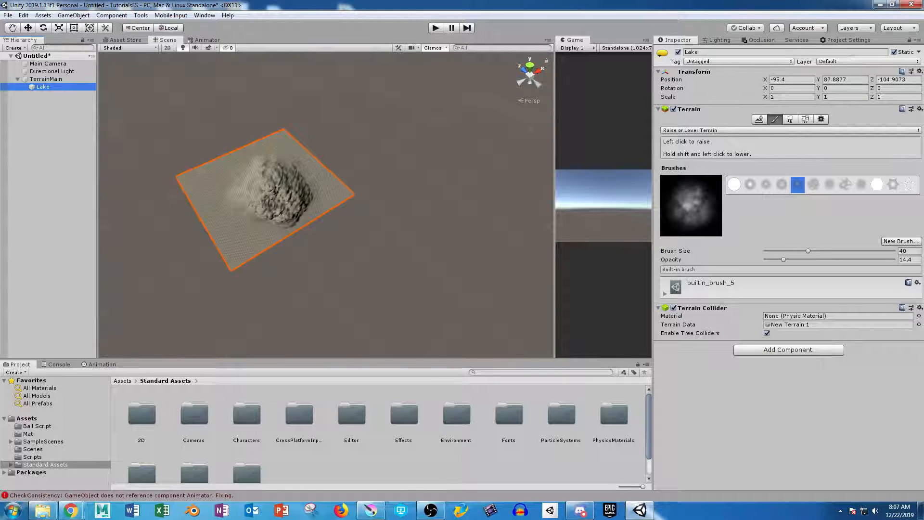
pyautogui.click(770, 130)
pyautogui.click(759, 119)
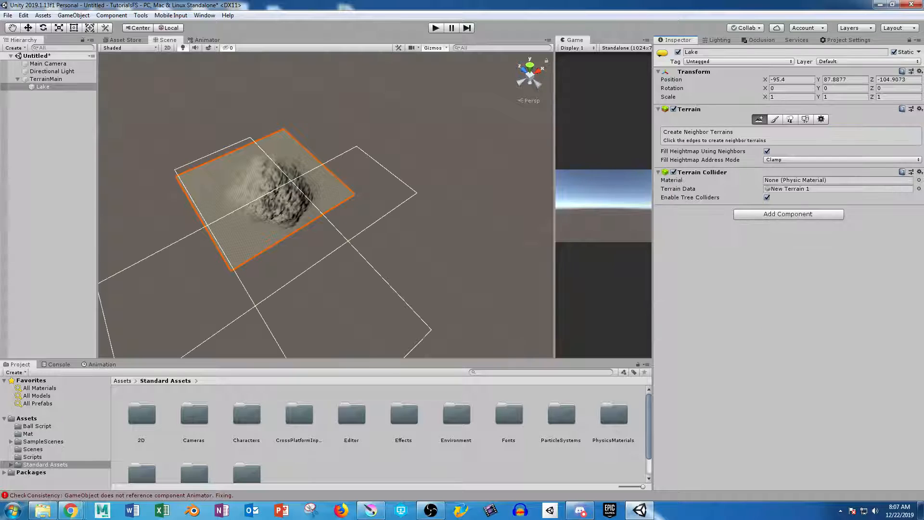
pyautogui.click(340, 301)
pyautogui.click(355, 192)
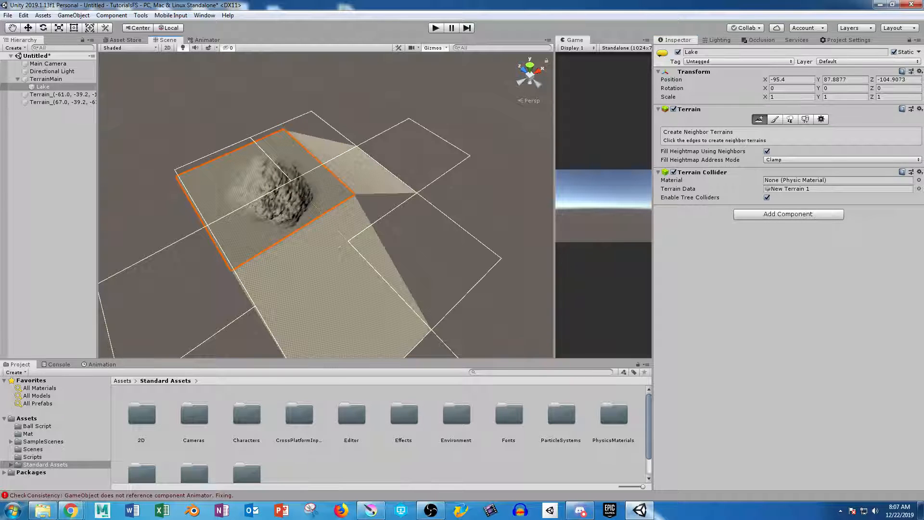
pyautogui.click(423, 251)
pyautogui.keyDown('alt'); pyautogui.moveTo(418, 253); pyautogui.dragTo(306, 251); pyautogui.keyUp('alt')
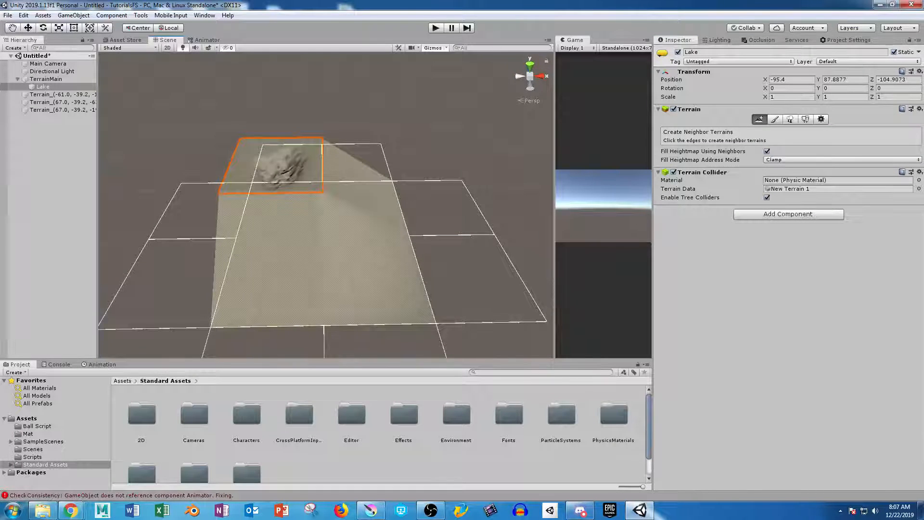
# - Apply Set Height at 50 to the diagonal neighbor tile with brush size 120 and opacity 100
pyautogui.click(775, 119)
pyautogui.click(790, 131)
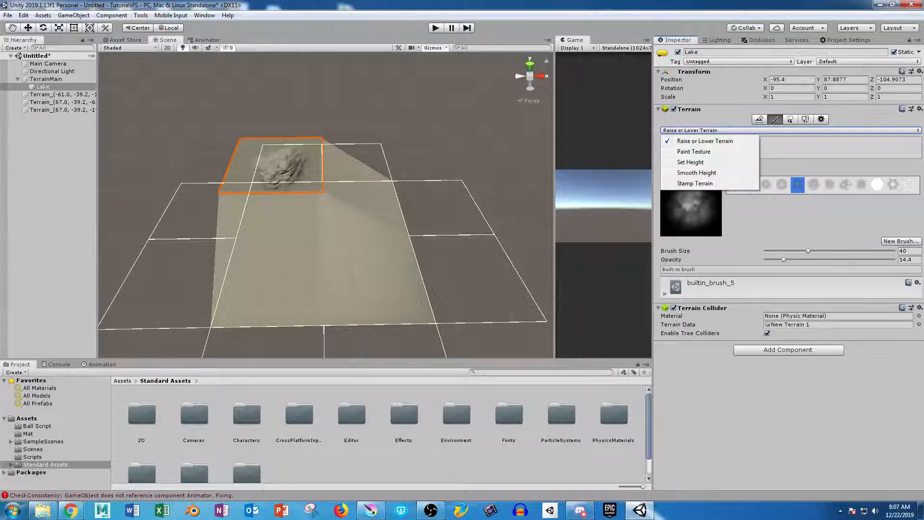
pyautogui.click(691, 162)
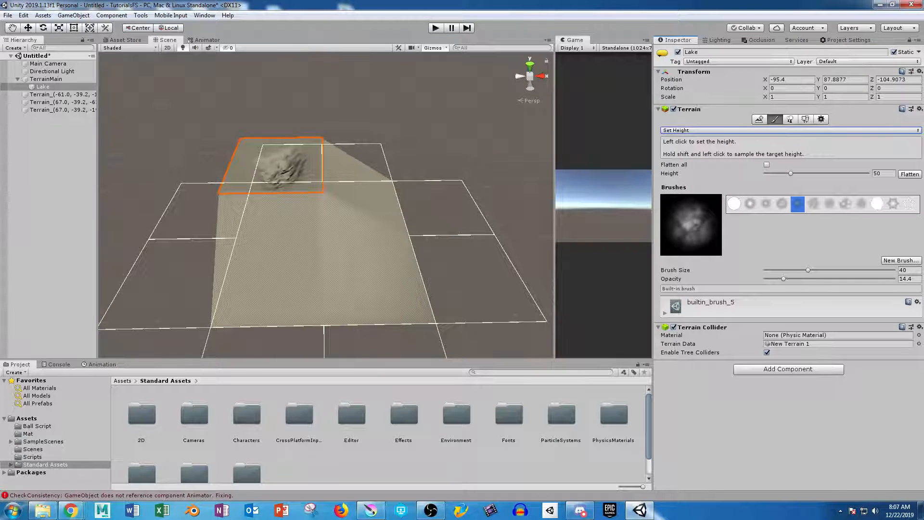
pyautogui.click(784, 279)
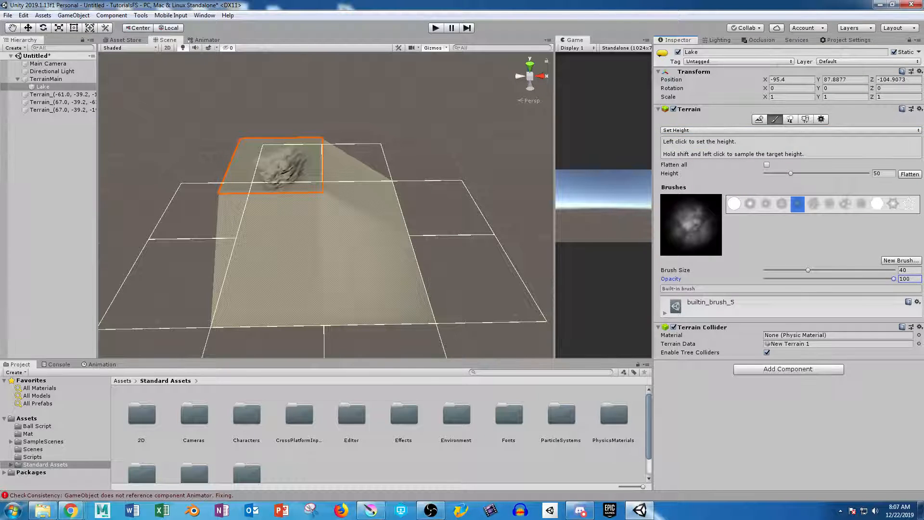
pyautogui.click(373, 283)
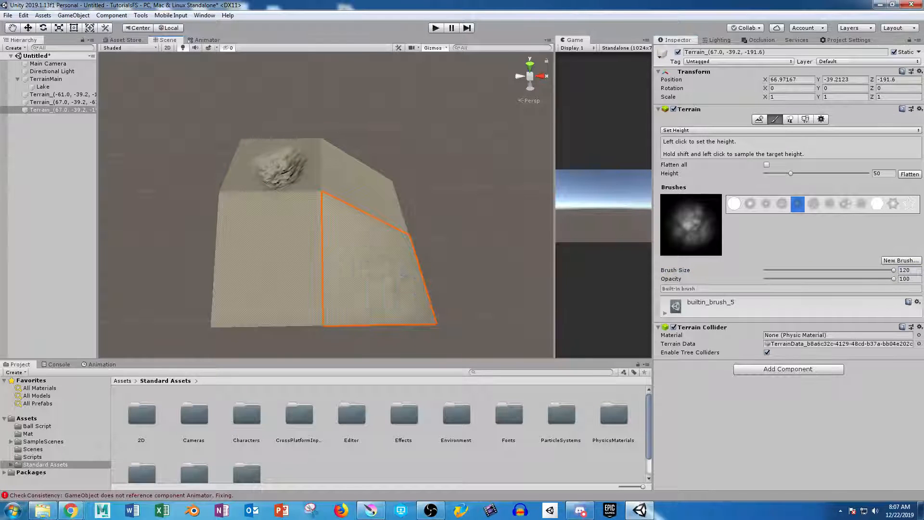
# - Level the neighbor tile in front of Lake and most of the diagonal tile to height 50 using builtin_brush_1
pyautogui.click(734, 203)
pyautogui.moveTo(327, 292)
pyautogui.mouseDown()
pyautogui.moveTo(229, 298)
pyautogui.moveTo(234, 252)
pyautogui.moveTo(247, 248)
pyautogui.moveTo(234, 293)
pyautogui.moveTo(284, 291)
pyautogui.moveTo(310, 305)
pyautogui.moveTo(284, 279)
pyautogui.moveTo(270, 236)
pyautogui.moveTo(305, 231)
pyautogui.moveTo(299, 289)
pyautogui.moveTo(316, 279)
pyautogui.moveTo(282, 297)
pyautogui.moveTo(323, 293)
pyautogui.moveTo(256, 298)
pyautogui.moveTo(332, 318)
pyautogui.moveTo(269, 303)
pyautogui.moveTo(328, 295)
pyautogui.mouseUp()
pyautogui.click(303, 280)
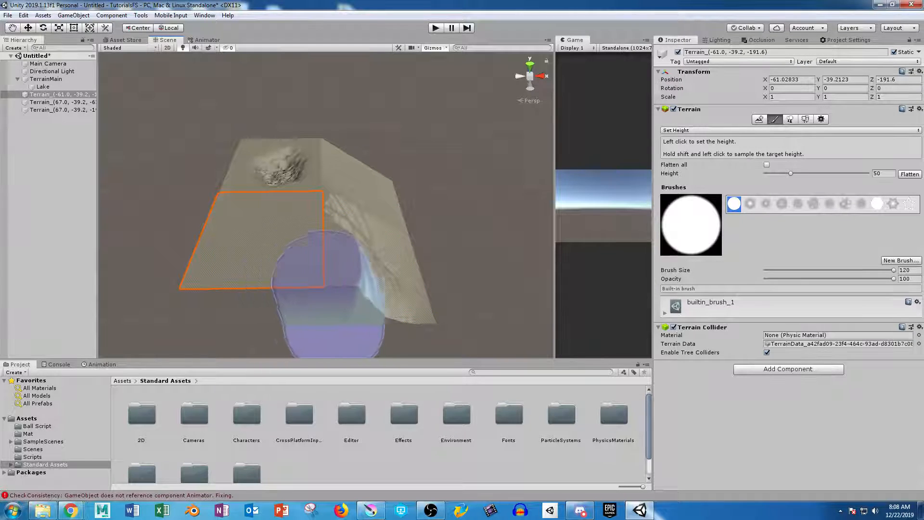
pyautogui.moveTo(389, 285)
pyautogui.mouseDown()
pyautogui.moveTo(397, 290)
pyautogui.moveTo(372, 295)
pyautogui.moveTo(414, 288)
pyautogui.mouseUp()
pyautogui.click(413, 287)
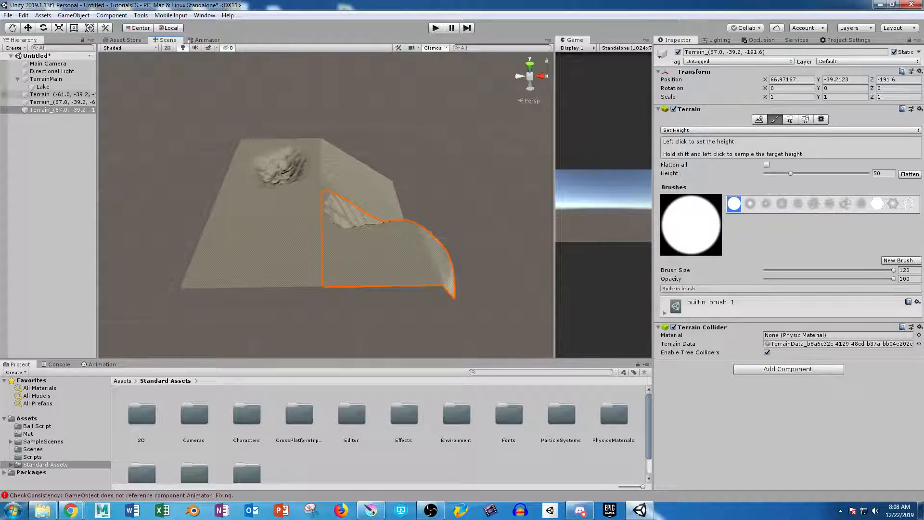
# - Level the remaining slopes on the diagonal tile and the tile beside Lake to height 50 with the Set Height brush
pyautogui.keyDown('shift'); pyautogui.click(58, 94); pyautogui.keyUp('shift')
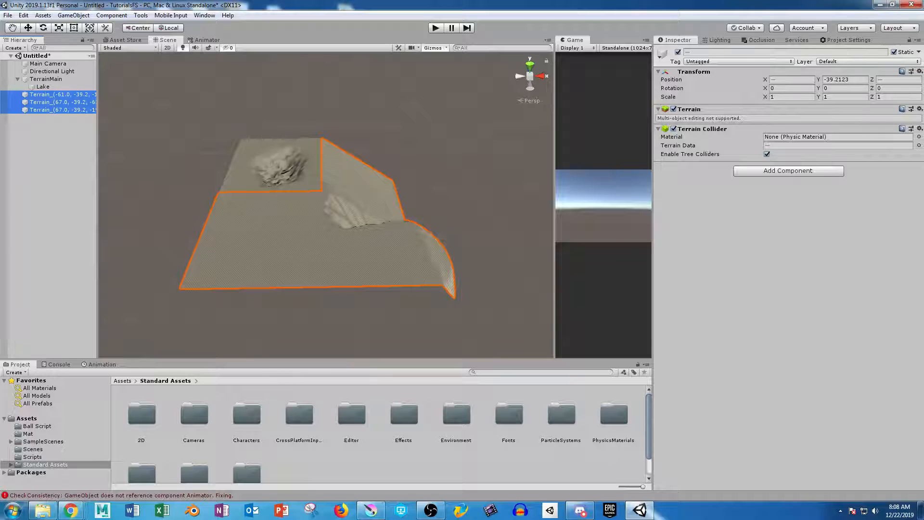
pyautogui.click(61, 109)
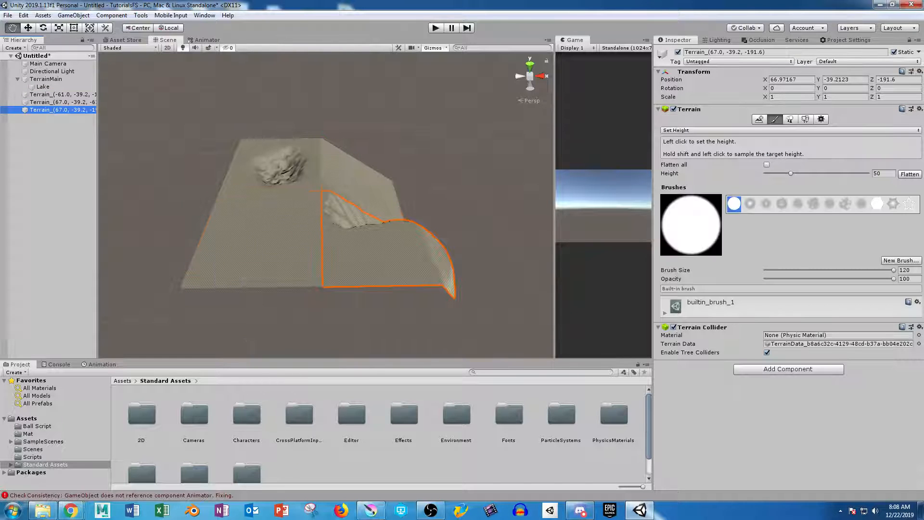
pyautogui.keyDown('alt'); pyautogui.moveTo(380, 207); pyautogui.dragTo(275, 284); pyautogui.keyUp('alt')
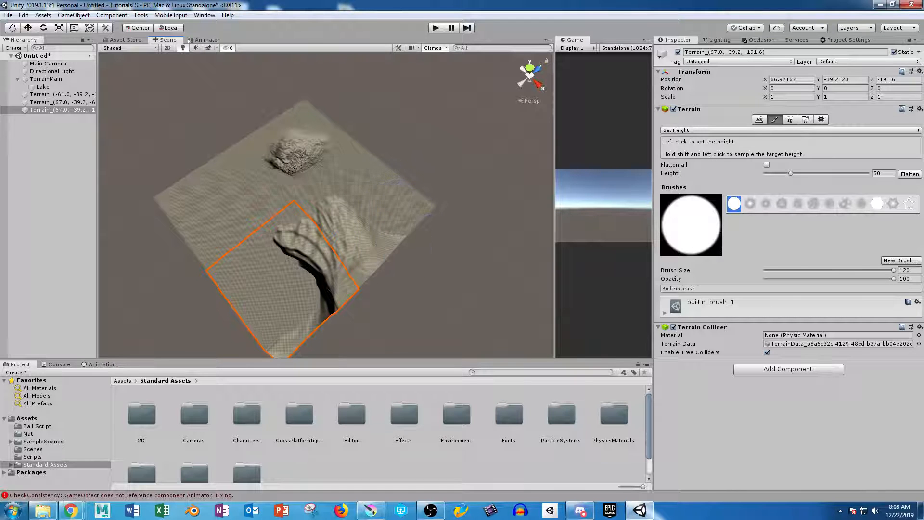
pyautogui.moveTo(375, 243)
pyautogui.mouseDown()
pyautogui.moveTo(347, 247)
pyautogui.moveTo(278, 328)
pyautogui.mouseUp()
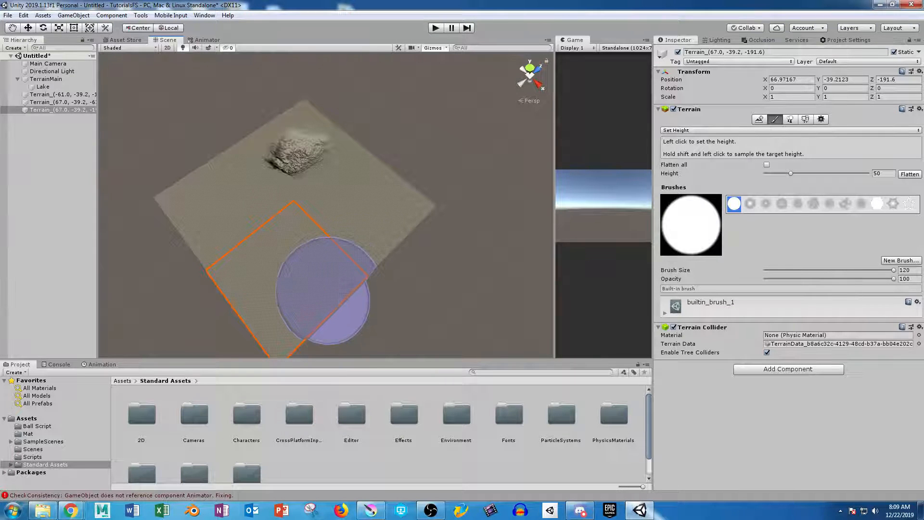
pyautogui.keyDown('alt'); pyautogui.moveTo(285, 247); pyautogui.dragTo(374, 190); pyautogui.keyUp('alt')
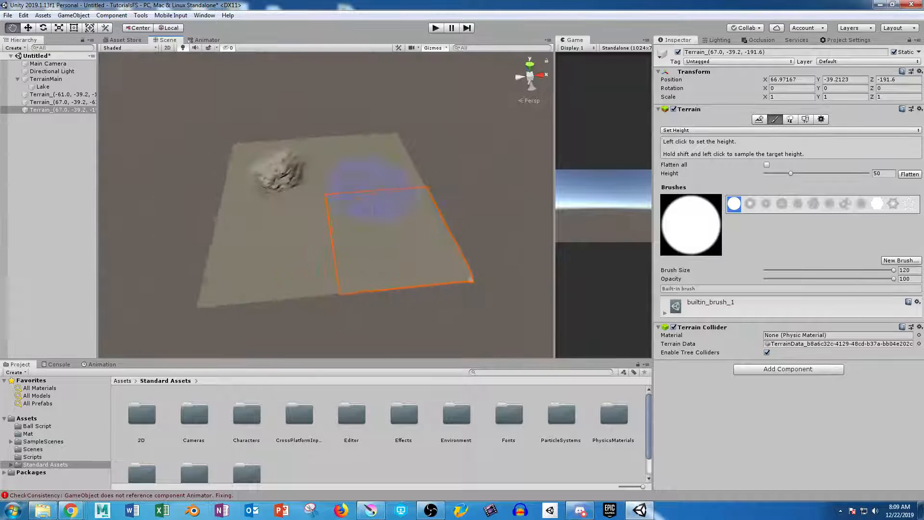
pyautogui.scroll(4, 289, 246)
pyautogui.moveTo(284, 250); pyautogui.dragTo(309, 257, button='middle')
pyautogui.scroll(-3, 310, 258)
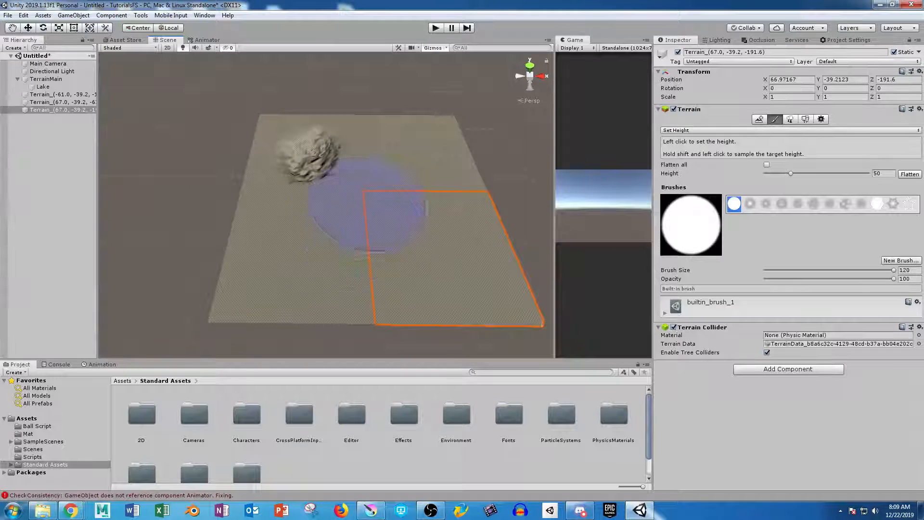
# - Parent the three neighbor terrains under TerrainMain in the hierarchy
pyautogui.click(61, 94)
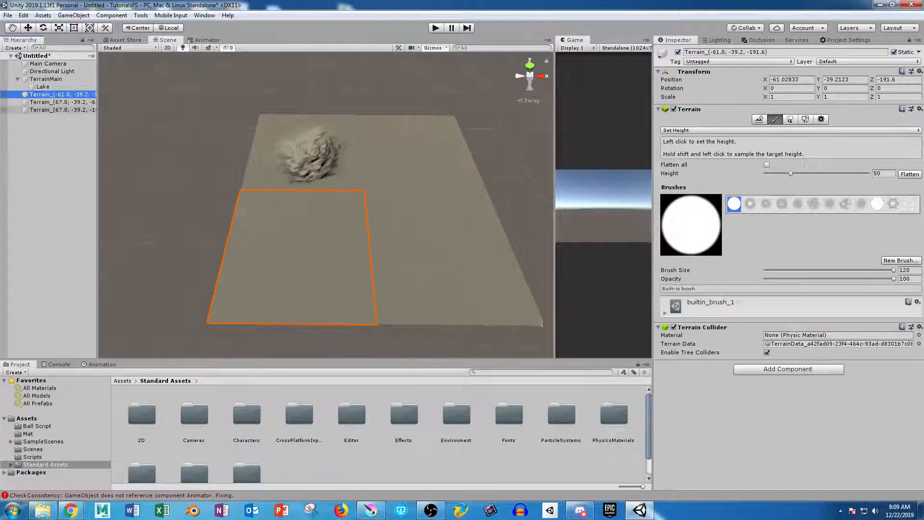
pyautogui.keyDown('shift'); pyautogui.click(62, 110); pyautogui.keyUp('shift')
pyautogui.moveTo(45, 79); pyautogui.dragTo(46, 79)
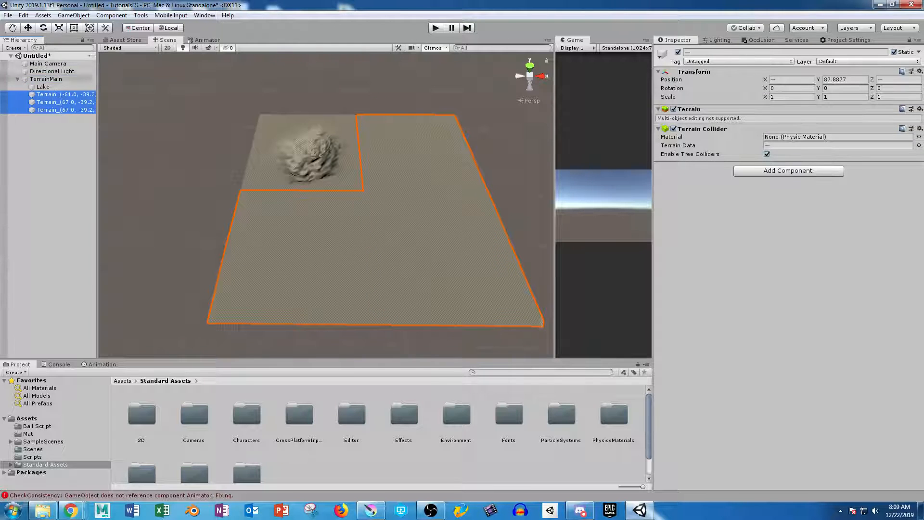
# - Raise subtle uneven bumps on the tile in front of Lake with Raise or Lower Terrain, using builtin_brush_5 at size 80 and opacity 2.5
pyautogui.click(62, 94)
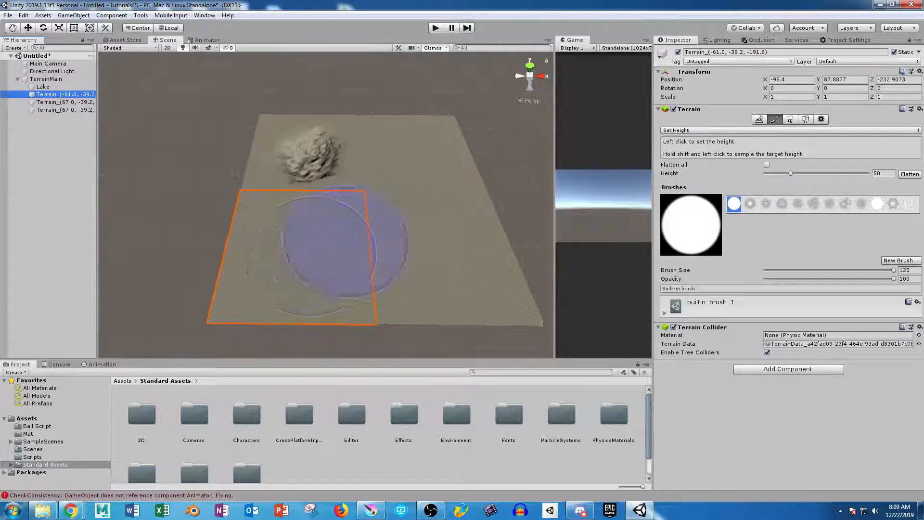
pyautogui.click(911, 270)
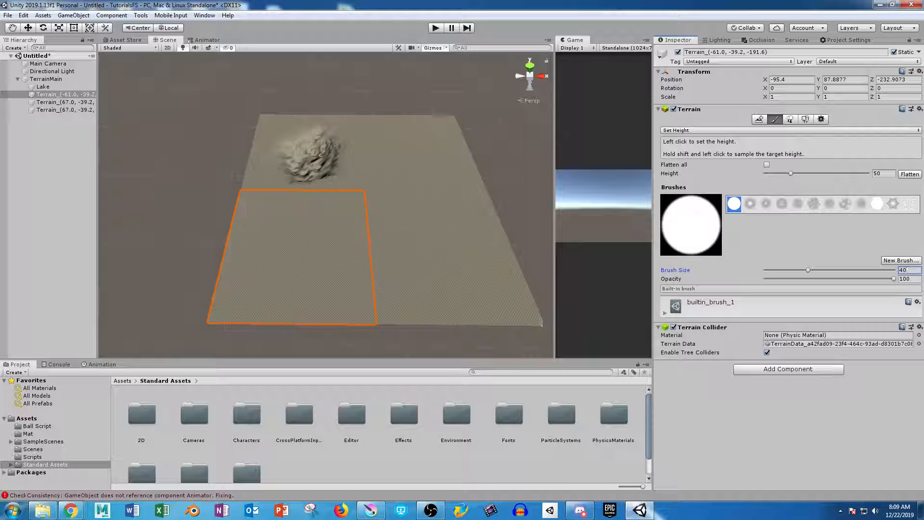
pyautogui.click(710, 131)
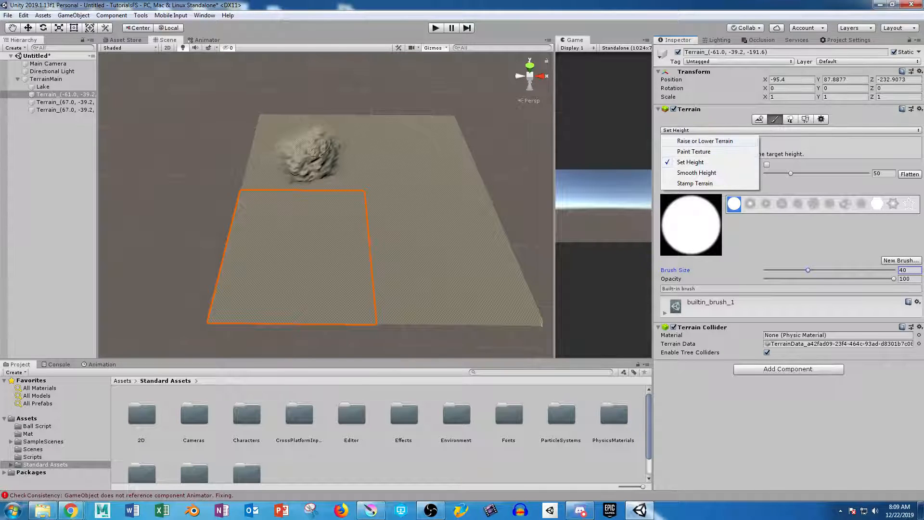
pyautogui.click(706, 141)
pyautogui.click(798, 185)
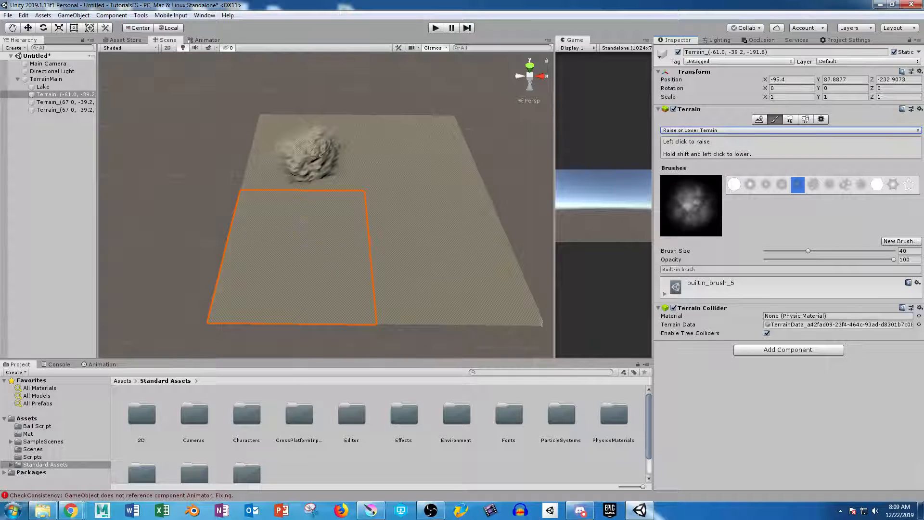
pyautogui.click(907, 251)
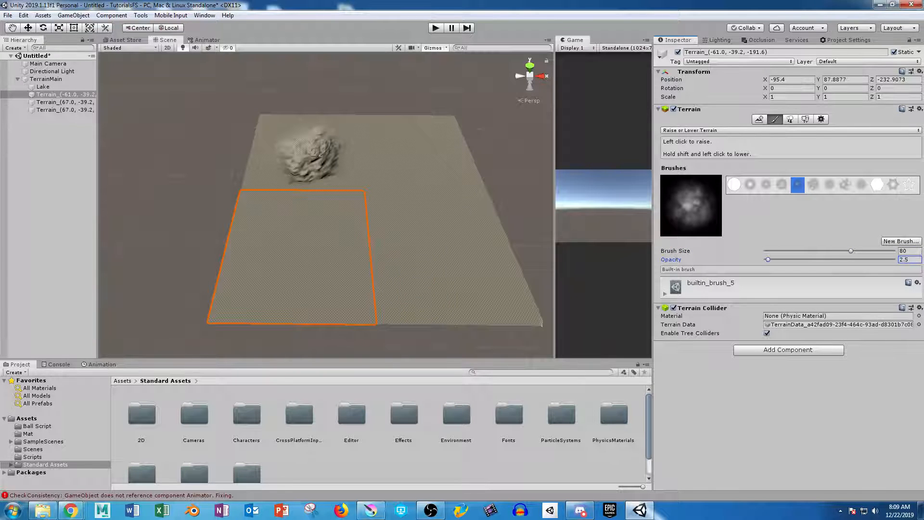
pyautogui.moveTo(285, 224); pyautogui.dragTo(314, 221)
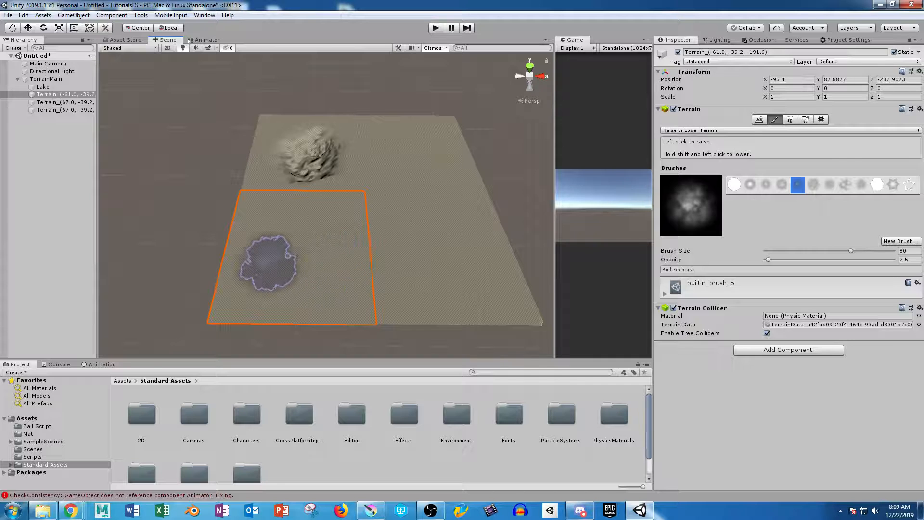
pyautogui.keyDown('alt'); pyautogui.moveTo(431, 291); pyautogui.dragTo(395, 262); pyautogui.keyUp('alt')
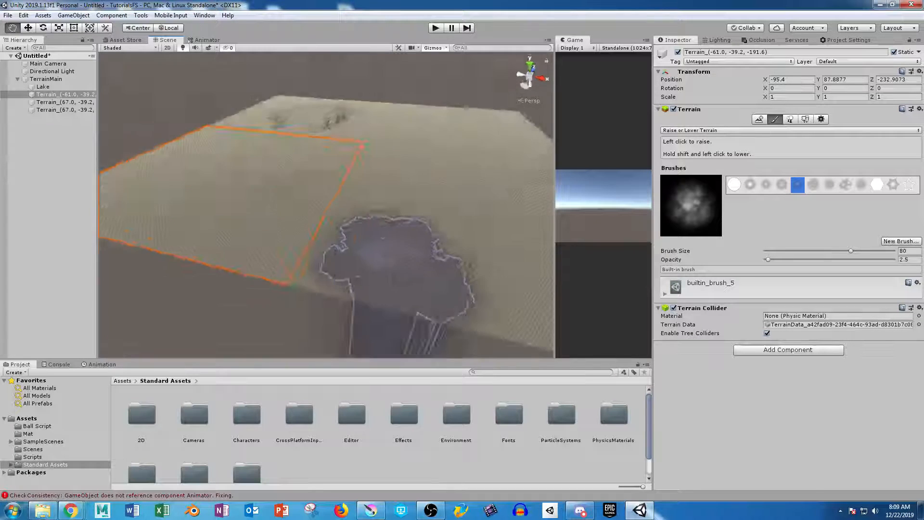
pyautogui.moveTo(395, 262)
pyautogui.mouseDown(button='right')
pyautogui.moveTo(442, 251)
pyautogui.moveTo(409, 249)
pyautogui.mouseUp(button='right')
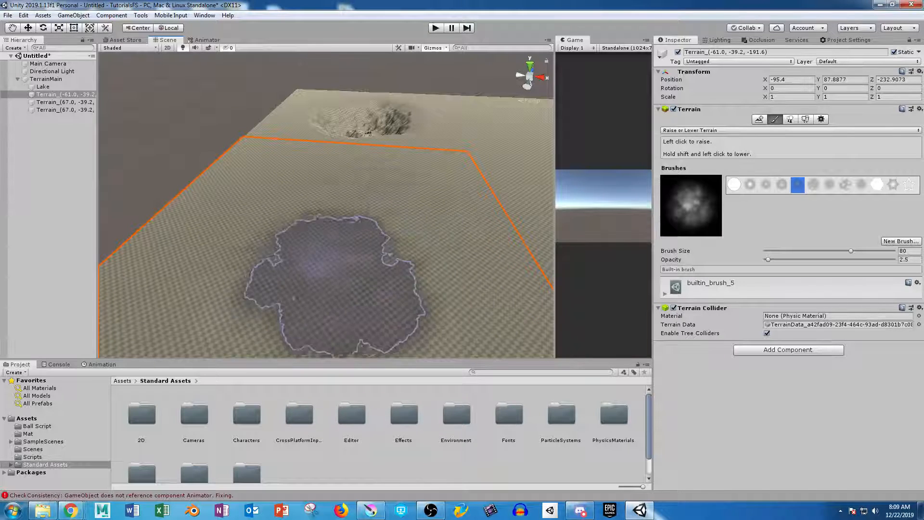
pyautogui.moveTo(404, 250)
pyautogui.keyDown('alt'); pyautogui.mouseDown()
pyautogui.moveTo(426, 212)
pyautogui.moveTo(520, 195)
pyautogui.moveTo(463, 212)
pyautogui.moveTo(472, 234)
pyautogui.mouseUp(); pyautogui.keyUp('alt')
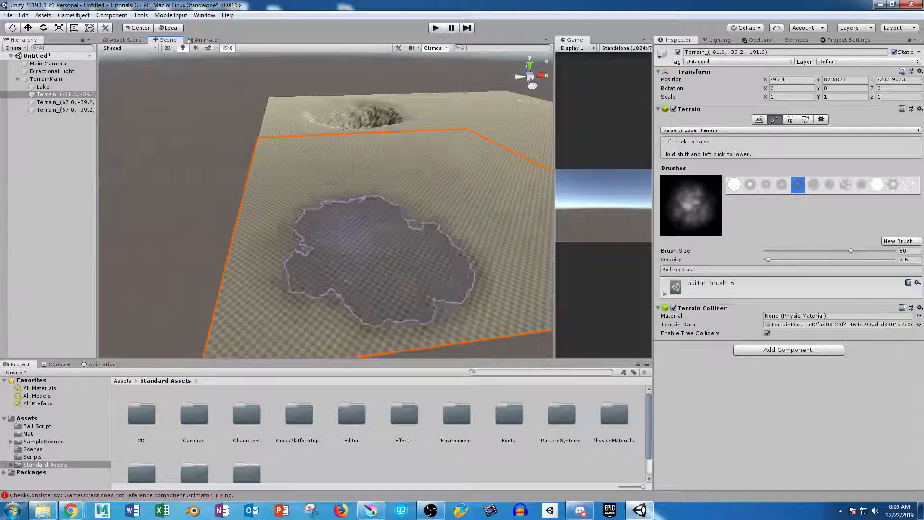
pyautogui.moveTo(453, 289)
pyautogui.keyDown('alt'); pyautogui.mouseDown()
pyautogui.moveTo(486, 217)
pyautogui.moveTo(370, 270)
pyautogui.moveTo(385, 272)
pyautogui.mouseUp(); pyautogui.keyUp('alt')
# - Add more gentle relief across the tile in front of Lake, switching to builtin_brush_3 and finally builtin_brush_4
pyautogui.click(766, 185)
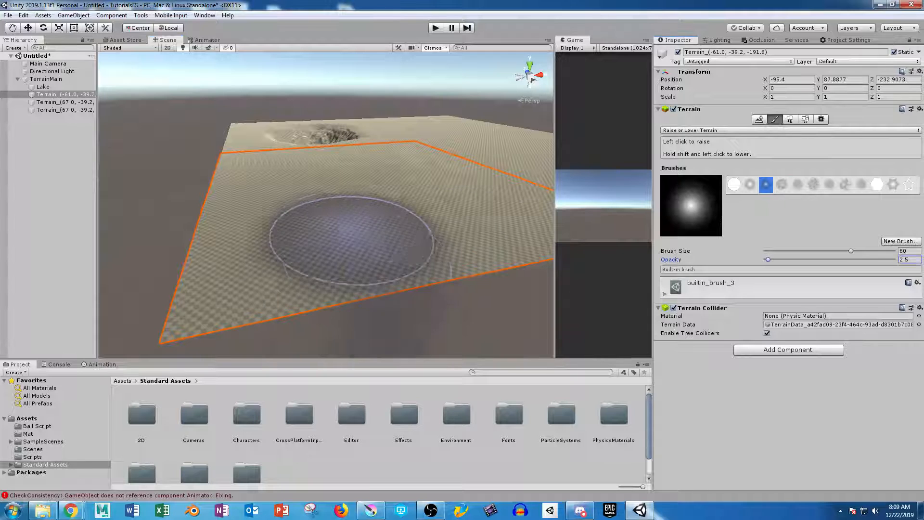
pyautogui.keyDown('alt'); pyautogui.moveTo(354, 235); pyautogui.dragTo(364, 288); pyautogui.keyUp('alt')
pyautogui.click(781, 185)
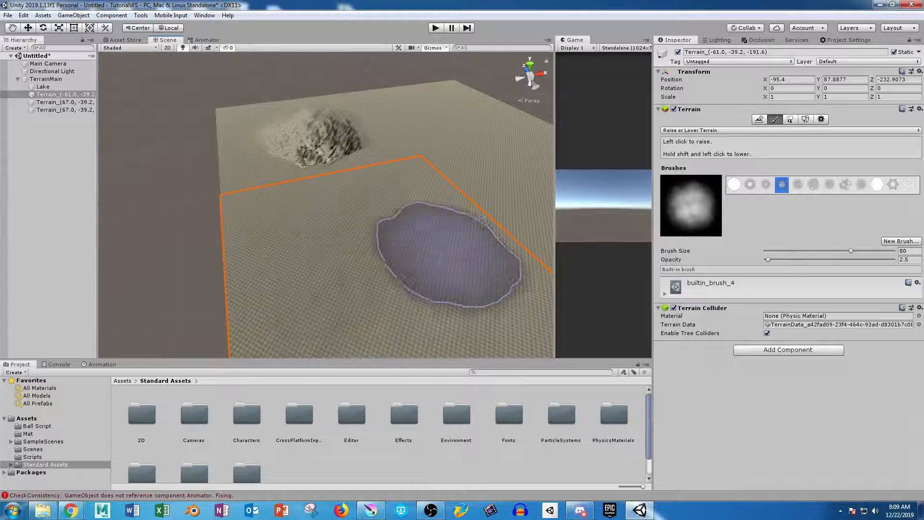
pyautogui.moveTo(461, 302); pyautogui.dragTo(391, 256, button='middle')
pyautogui.scroll(-5, 399, 270)
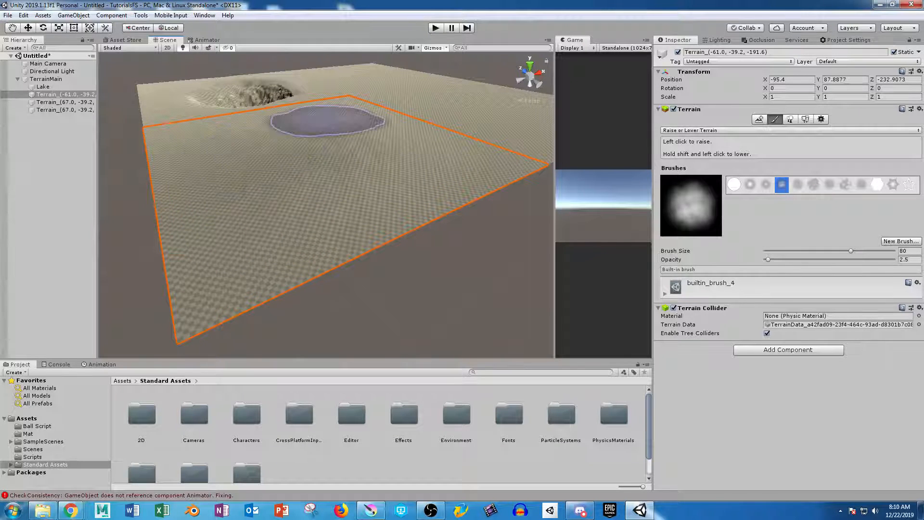
pyautogui.keyDown('alt'); pyautogui.moveTo(354, 195); pyautogui.dragTo(385, 227); pyautogui.keyUp('alt')
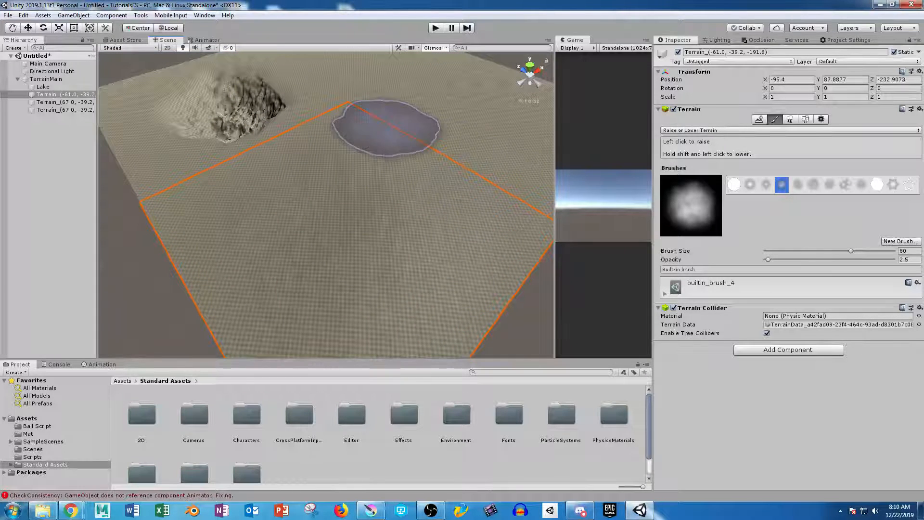
pyautogui.moveTo(351, 229)
pyautogui.keyDown('alt'); pyautogui.mouseDown()
pyautogui.moveTo(361, 235)
pyautogui.moveTo(337, 166)
pyautogui.moveTo(230, 210)
pyautogui.moveTo(238, 241)
pyautogui.mouseUp(); pyautogui.keyUp('alt')
pyautogui.moveTo(357, 267)
pyautogui.keyDown('alt'); pyautogui.mouseDown()
pyautogui.moveTo(304, 263)
pyautogui.moveTo(335, 281)
pyautogui.mouseUp(); pyautogui.keyUp('alt')
pyautogui.scroll(-6, 315, 208)
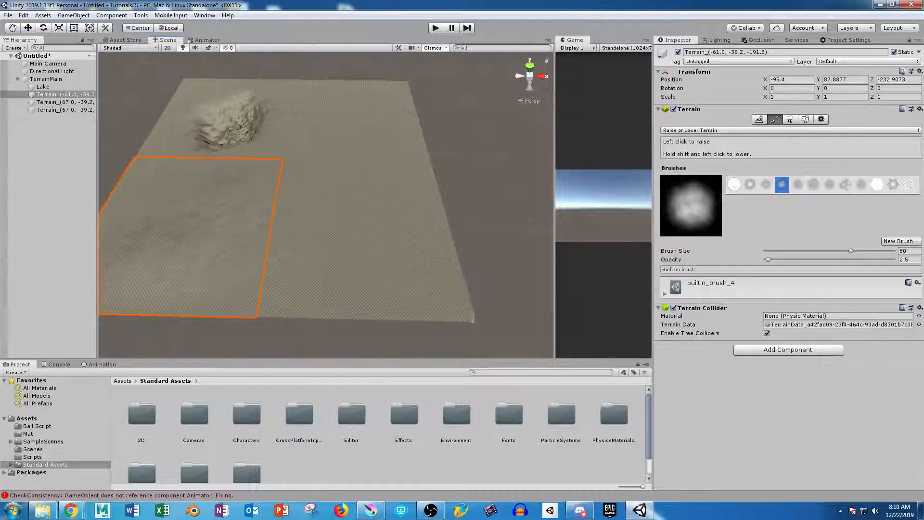
# - Raise a broad mound on the diagonal tile using builtin_brush_1 at size 80 and opacity 20
pyautogui.click(734, 185)
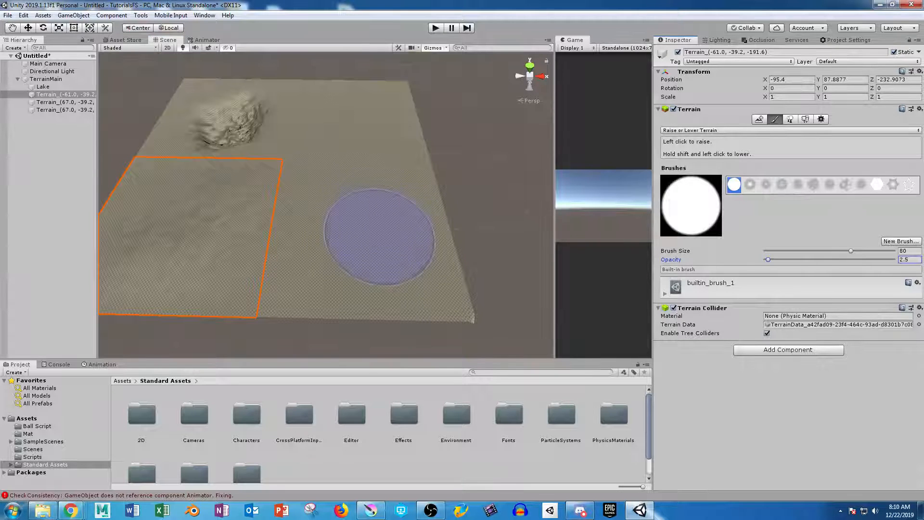
pyautogui.click(358, 202)
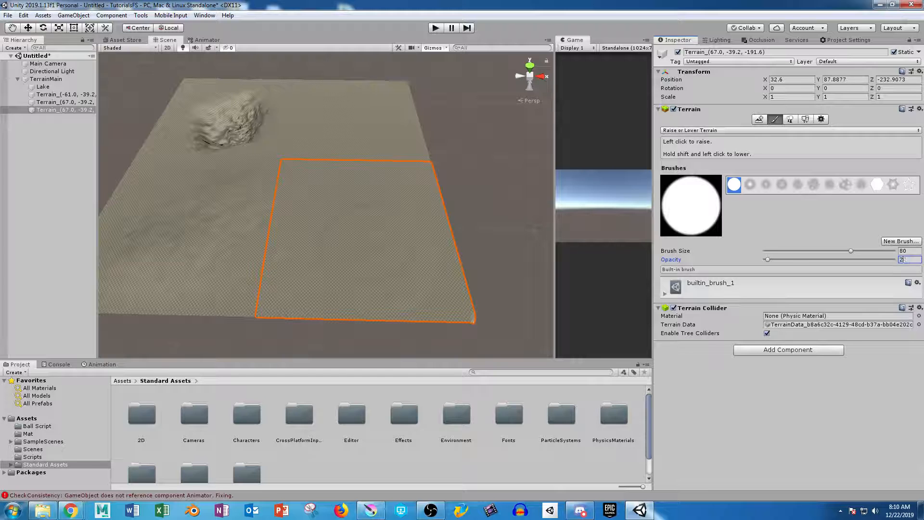
pyautogui.moveTo(351, 223)
pyautogui.mouseDown()
pyautogui.moveTo(371, 277)
pyautogui.moveTo(355, 217)
pyautogui.moveTo(362, 229)
pyautogui.moveTo(330, 244)
pyautogui.moveTo(413, 193)
pyautogui.moveTo(306, 207)
pyautogui.moveTo(318, 250)
pyautogui.moveTo(399, 262)
pyautogui.moveTo(419, 221)
pyautogui.moveTo(409, 190)
pyautogui.moveTo(327, 201)
pyautogui.moveTo(340, 216)
pyautogui.moveTo(306, 268)
pyautogui.mouseUp()
# - Build up and soften the diagonal tile's mound and its surrounding edges using builtin_brush_2
pyautogui.click(766, 185)
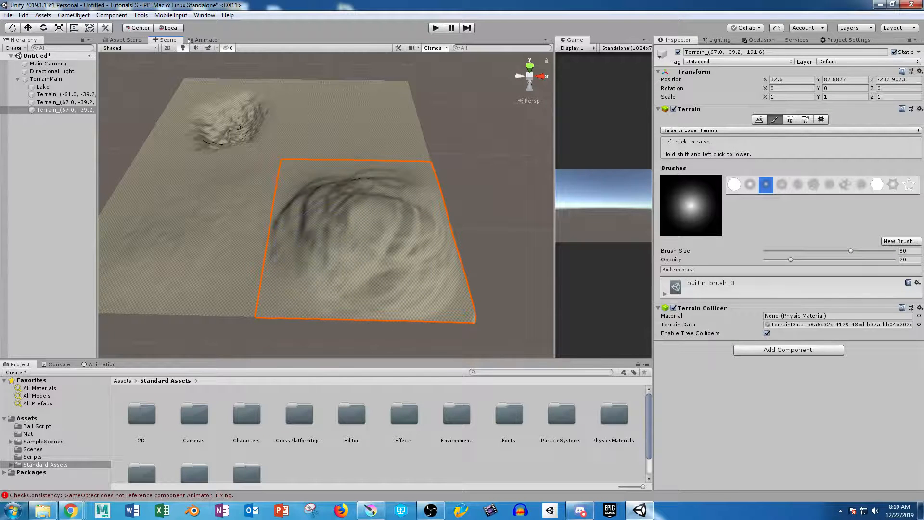
pyautogui.click(750, 184)
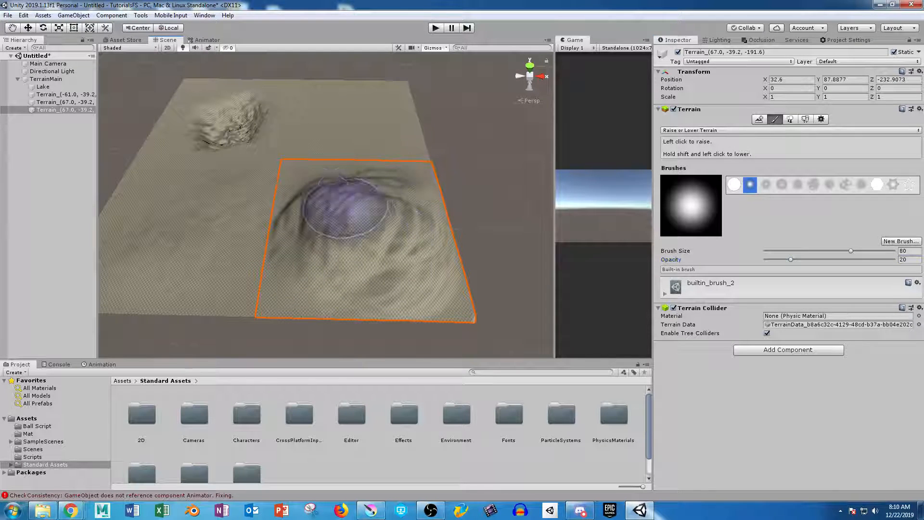
pyautogui.moveTo(319, 267)
pyautogui.mouseDown()
pyautogui.moveTo(326, 165)
pyautogui.moveTo(412, 192)
pyautogui.moveTo(372, 163)
pyautogui.moveTo(291, 170)
pyautogui.moveTo(258, 221)
pyautogui.moveTo(272, 307)
pyautogui.moveTo(331, 236)
pyautogui.moveTo(429, 260)
pyautogui.moveTo(486, 245)
pyautogui.mouseUp()
# - Raise the diagonal tile's mound into a tall rugged mountain using builtin_brush_5 at opacity 62.3
pyautogui.click(798, 184)
pyautogui.click(813, 185)
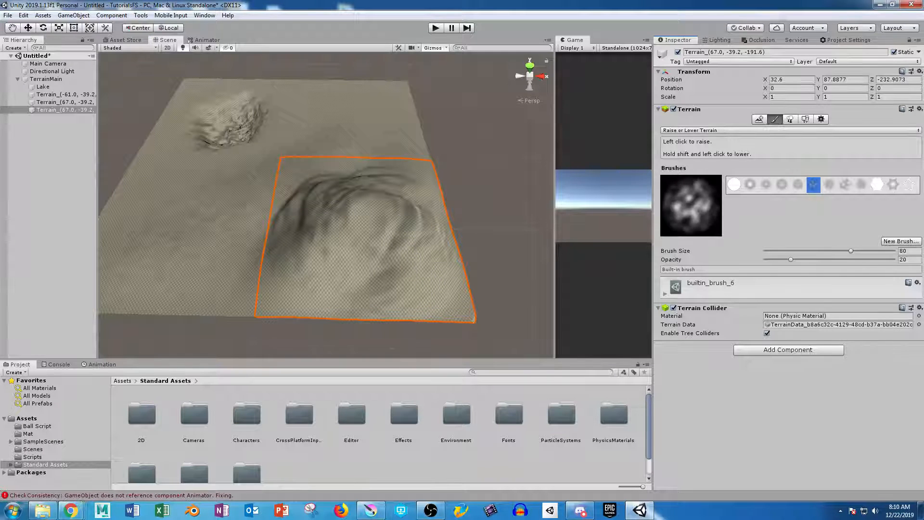
pyautogui.click(830, 184)
pyautogui.click(862, 184)
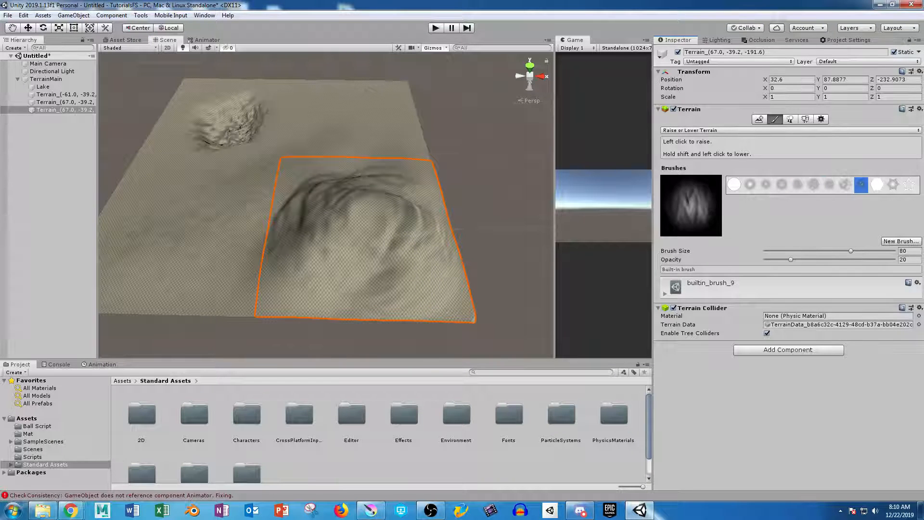
pyautogui.click(829, 184)
pyautogui.click(798, 184)
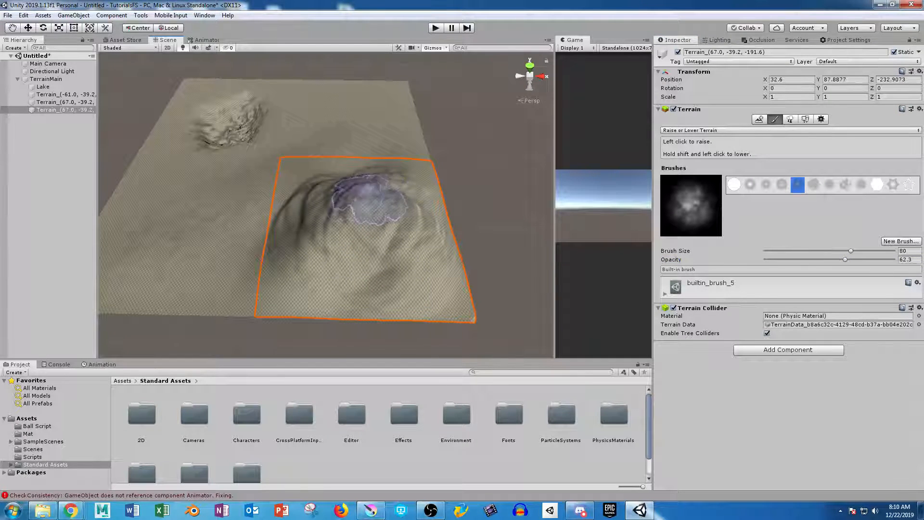
pyautogui.moveTo(343, 241)
pyautogui.mouseDown()
pyautogui.moveTo(423, 203)
pyautogui.moveTo(400, 241)
pyautogui.moveTo(349, 255)
pyautogui.mouseUp()
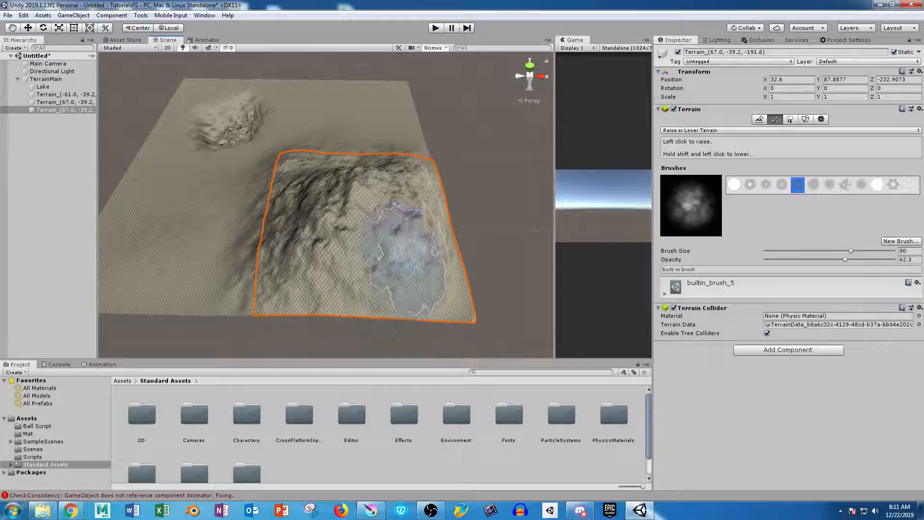
pyautogui.keyDown('alt'); pyautogui.moveTo(407, 217); pyautogui.dragTo(240, 243); pyautogui.keyUp('alt')
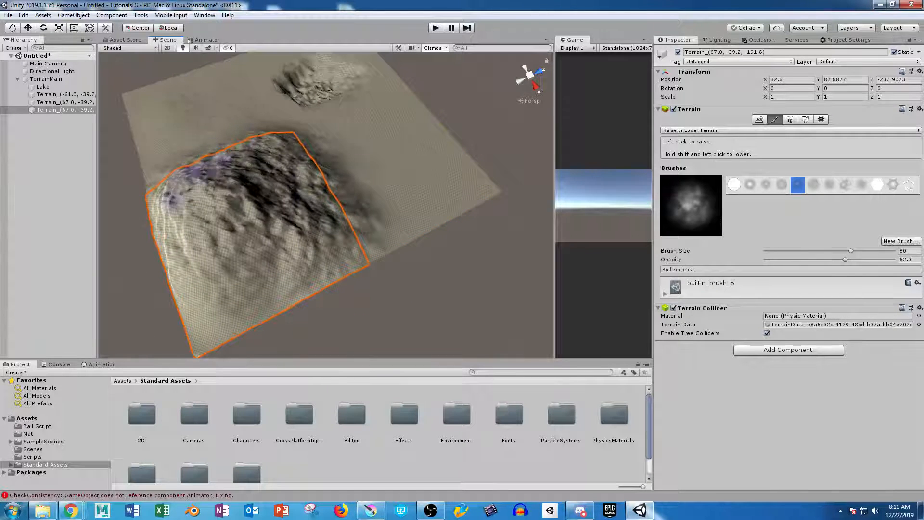
pyautogui.keyDown('alt'); pyautogui.moveTo(272, 145); pyautogui.dragTo(406, 179); pyautogui.keyUp('alt')
pyautogui.moveTo(317, 192)
pyautogui.keyDown('alt'); pyautogui.mouseDown()
pyautogui.moveTo(389, 146)
pyautogui.moveTo(381, 121)
pyautogui.moveTo(351, 144)
pyautogui.mouseUp(); pyautogui.keyUp('alt')
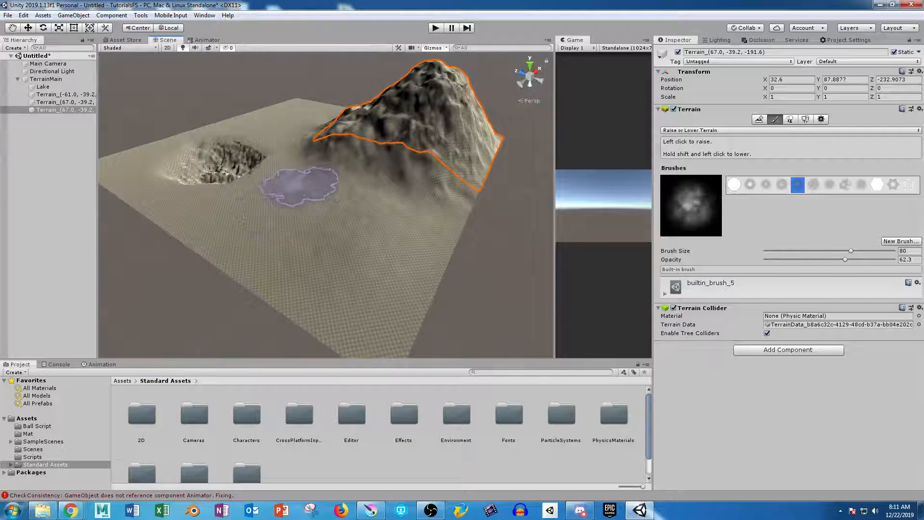
# - Raise rough foothills on the tile in front of Lake so its terrain blends into the mountain
pyautogui.click(332, 198)
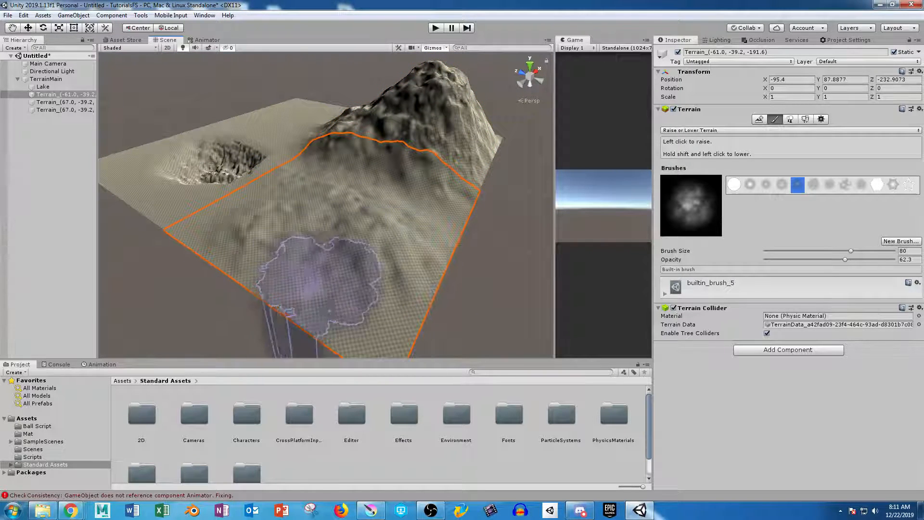
pyautogui.moveTo(392, 308)
pyautogui.keyDown('alt'); pyautogui.mouseDown()
pyautogui.moveTo(474, 197)
pyautogui.moveTo(343, 212)
pyautogui.mouseUp(); pyautogui.keyUp('alt')
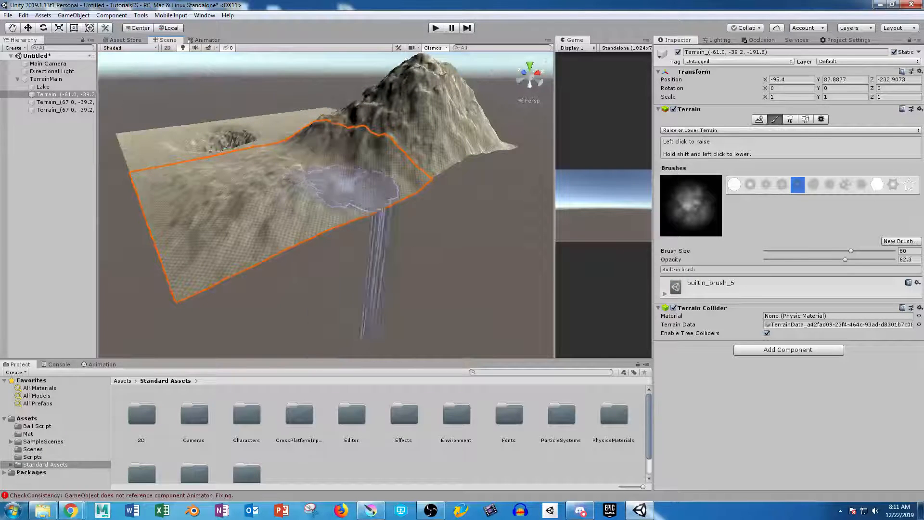
pyautogui.keyDown('alt'); pyautogui.moveTo(253, 199); pyautogui.dragTo(330, 159); pyautogui.keyUp('alt')
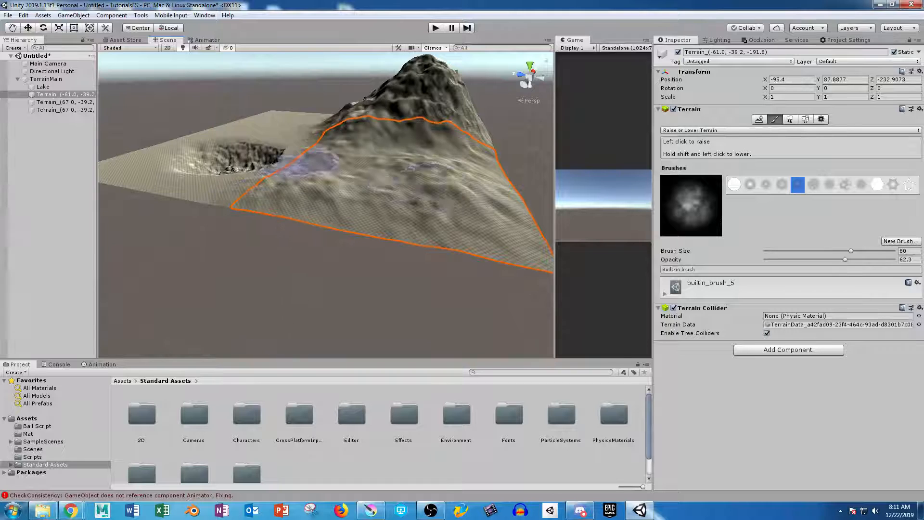
pyautogui.moveTo(482, 216)
pyautogui.keyDown('alt'); pyautogui.mouseDown()
pyautogui.moveTo(371, 180)
pyautogui.moveTo(363, 200)
pyautogui.moveTo(397, 212)
pyautogui.moveTo(349, 221)
pyautogui.moveTo(386, 212)
pyautogui.moveTo(423, 224)
pyautogui.moveTo(341, 267)
pyautogui.moveTo(332, 308)
pyautogui.moveTo(393, 226)
pyautogui.mouseUp(); pyautogui.keyUp('alt')
pyautogui.moveTo(442, 127); pyautogui.dragTo(380, 176, button='middle')
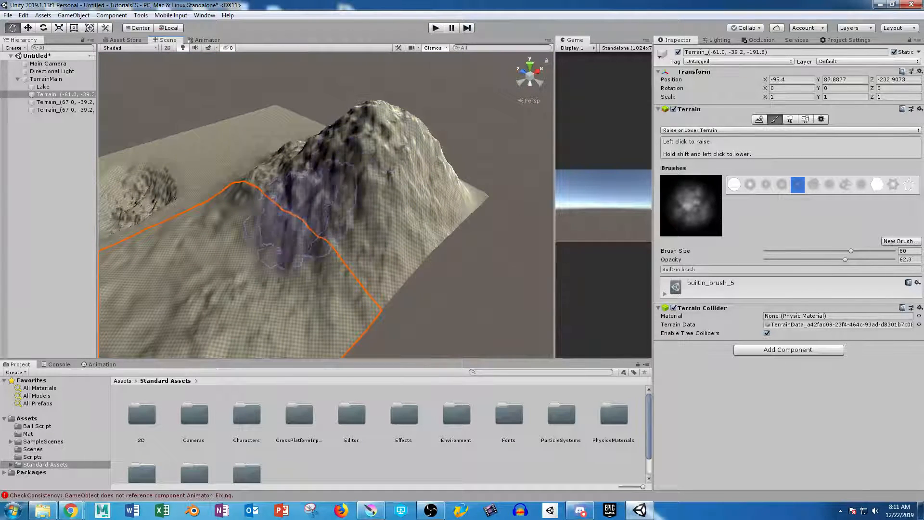
# - Carve several hollows into the mountainside on both sides of the tile seam by lowering terrain with builtin_brush_5 at size 10
pyautogui.scroll(3, 284, 216)
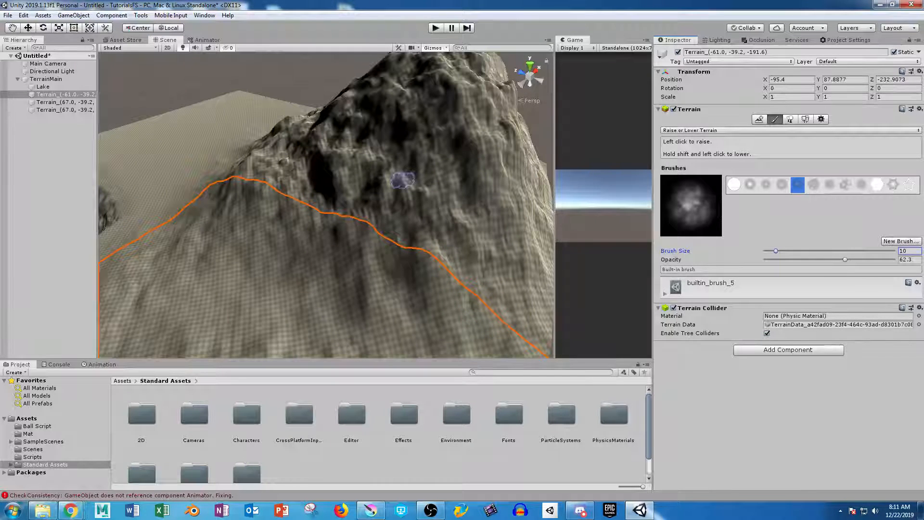
pyautogui.click(406, 167)
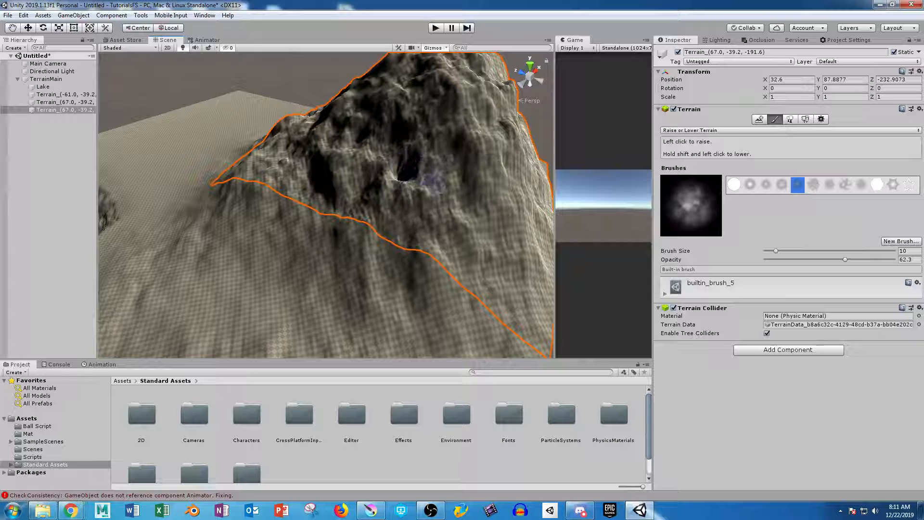
pyautogui.keyDown('shift'); pyautogui.moveTo(415, 173); pyautogui.dragTo(379, 154); pyautogui.keyUp('shift')
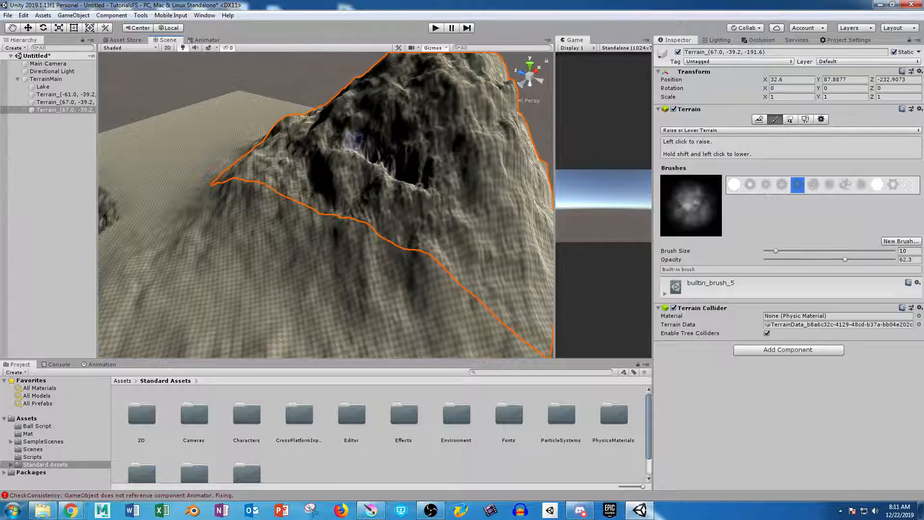
pyautogui.moveTo(307, 172)
pyautogui.keyDown('shift'); pyautogui.mouseDown()
pyautogui.moveTo(331, 194)
pyautogui.moveTo(370, 200)
pyautogui.mouseUp(); pyautogui.keyUp('shift')
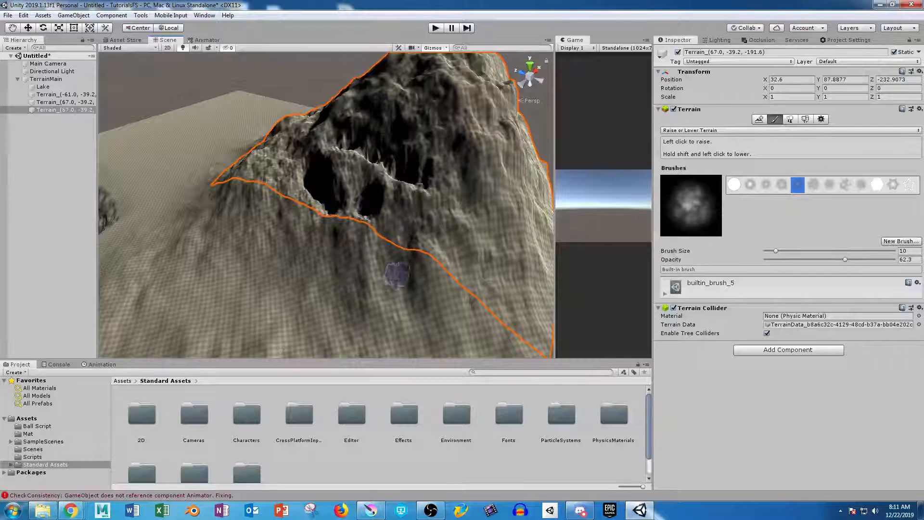
pyautogui.keyDown('shift'); pyautogui.moveTo(398, 271); pyautogui.dragTo(415, 293); pyautogui.keyUp('shift')
pyautogui.keyDown('shift'); pyautogui.moveTo(327, 248); pyautogui.dragTo(339, 293); pyautogui.keyUp('shift')
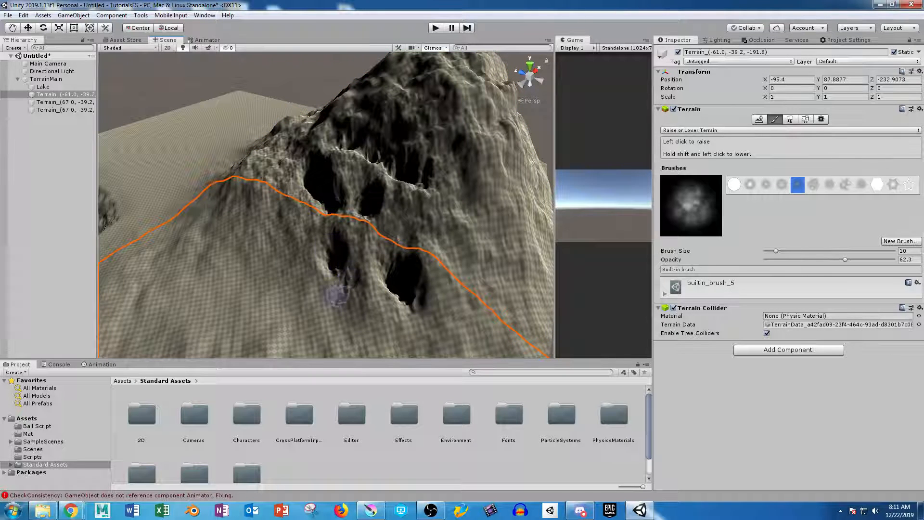
# - Carve scattered rows of small hollows across the upper slope of the tile in front of Lake, lowering terrain with builtin_brush_5
pyautogui.keyDown('shift'); pyautogui.moveTo(270, 229); pyautogui.dragTo(241, 198); pyautogui.keyUp('shift')
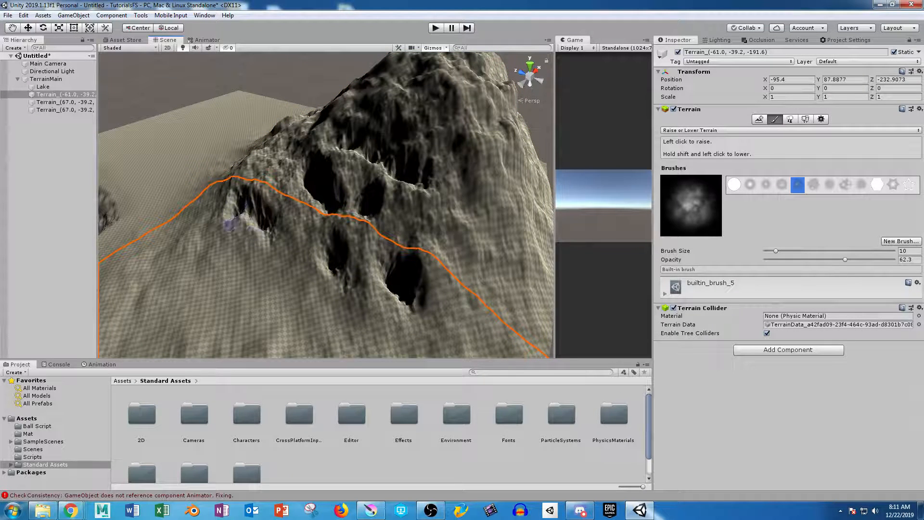
pyautogui.keyDown('shift'); pyautogui.moveTo(230, 232); pyautogui.dragTo(343, 321); pyautogui.keyUp('shift')
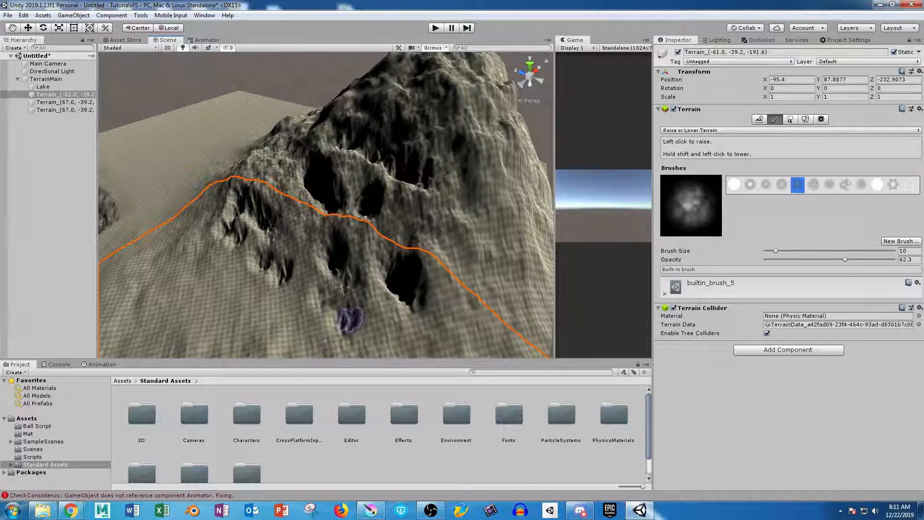
pyautogui.moveTo(350, 320); pyautogui.dragTo(320, 260, button='middle')
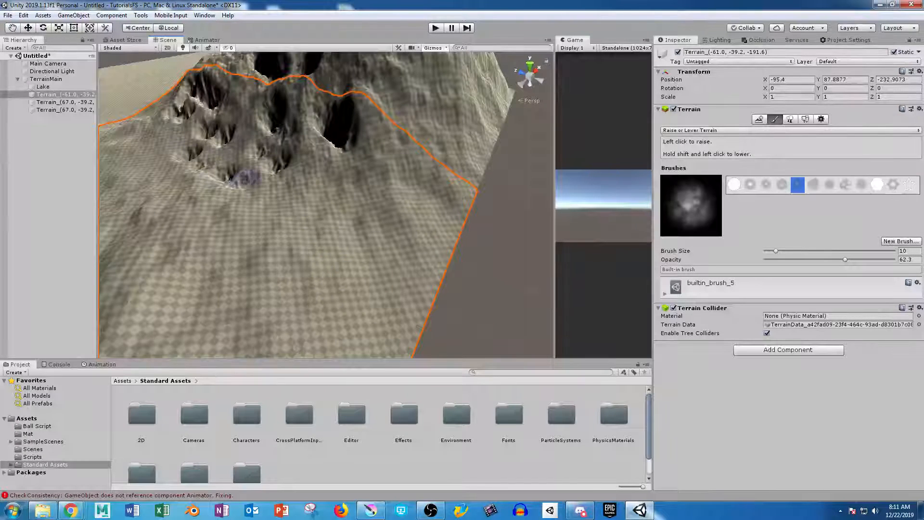
pyautogui.moveTo(245, 178)
pyautogui.keyDown('shift'); pyautogui.mouseDown()
pyautogui.moveTo(361, 206)
pyautogui.moveTo(355, 188)
pyautogui.mouseUp(); pyautogui.keyUp('shift')
pyautogui.moveTo(260, 182)
pyautogui.keyDown('shift'); pyautogui.mouseDown()
pyautogui.moveTo(388, 207)
pyautogui.moveTo(433, 190)
pyautogui.moveTo(331, 179)
pyautogui.mouseUp(); pyautogui.keyUp('shift')
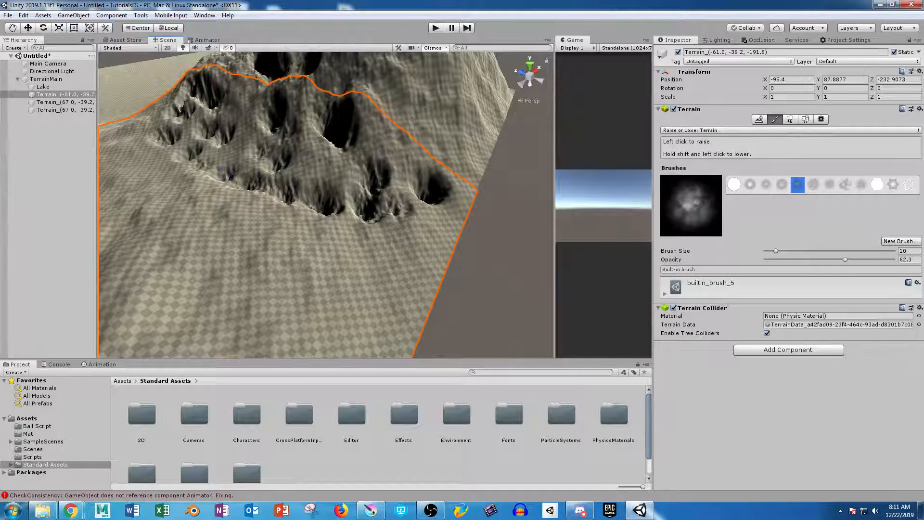
# - Soften the carved hollows with Smooth Height using builtin_brush_3 at size 53.1
pyautogui.click(766, 185)
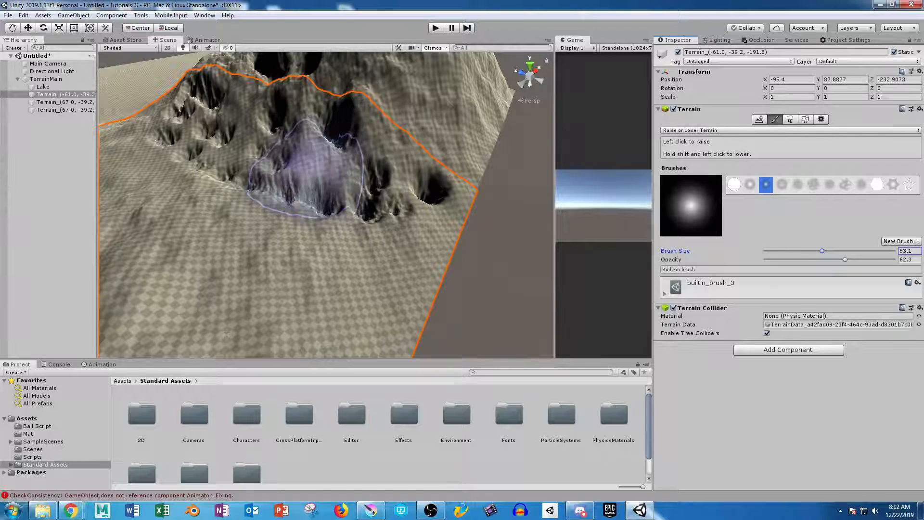
pyautogui.click(698, 130)
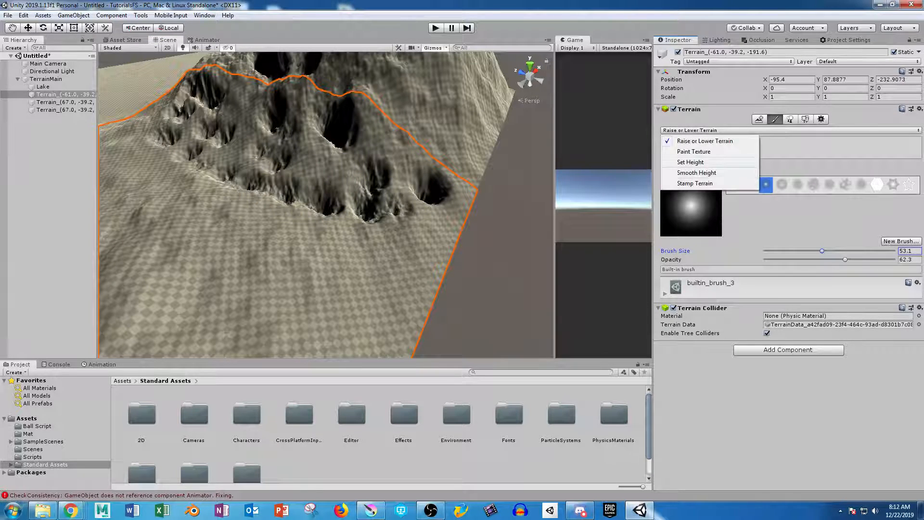
pyautogui.click(697, 173)
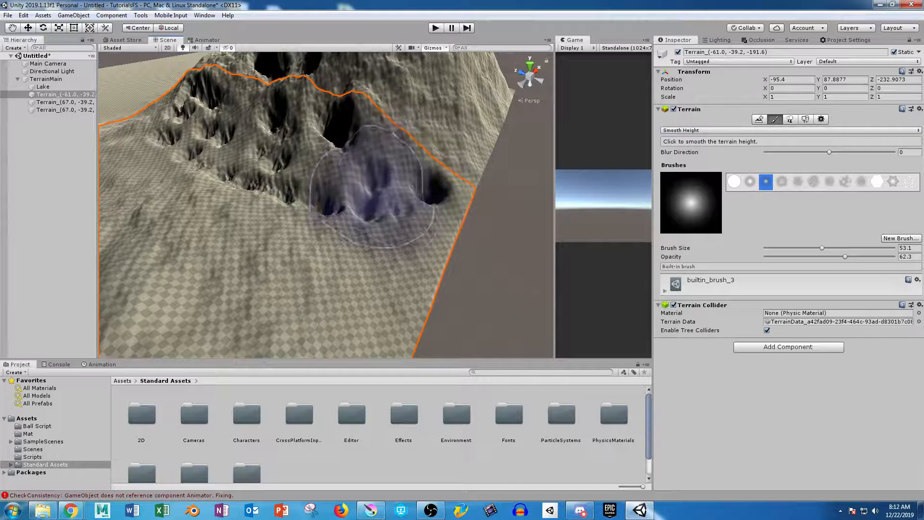
pyautogui.moveTo(250, 170)
pyautogui.mouseDown()
pyautogui.moveTo(206, 165)
pyautogui.moveTo(206, 148)
pyautogui.moveTo(247, 165)
pyautogui.moveTo(241, 143)
pyautogui.moveTo(182, 133)
pyautogui.mouseUp()
pyautogui.moveTo(173, 130)
pyautogui.mouseDown()
pyautogui.moveTo(258, 85)
pyautogui.moveTo(308, 123)
pyautogui.moveTo(279, 133)
pyautogui.moveTo(305, 180)
pyautogui.moveTo(324, 151)
pyautogui.moveTo(380, 140)
pyautogui.moveTo(321, 161)
pyautogui.moveTo(322, 184)
pyautogui.mouseUp()
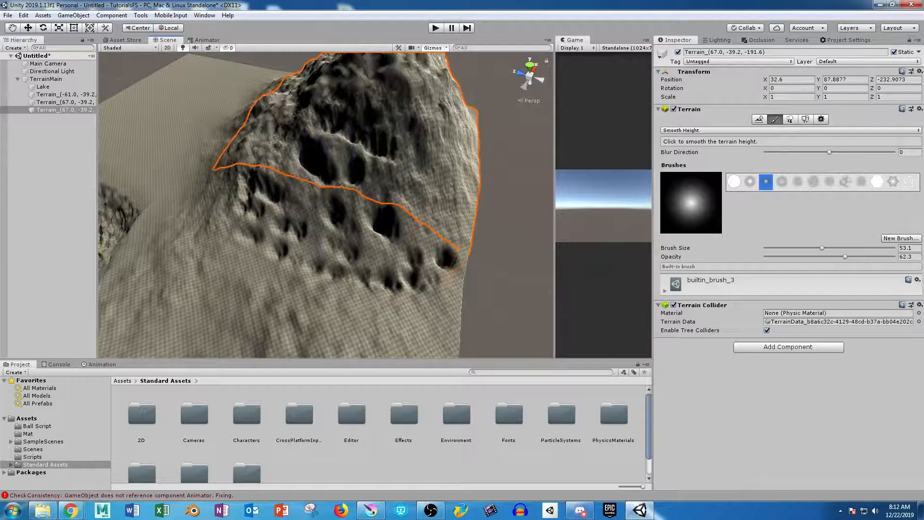
# - Fill in the mountainside hollows with Raise or Lower Terrain, using builtin_brush_3 at size 53.1
pyautogui.click(713, 130)
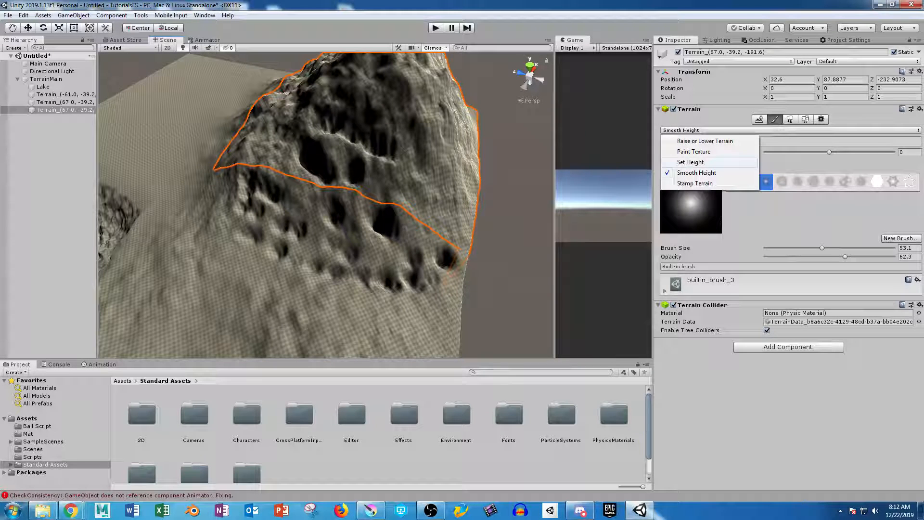
pyautogui.click(705, 141)
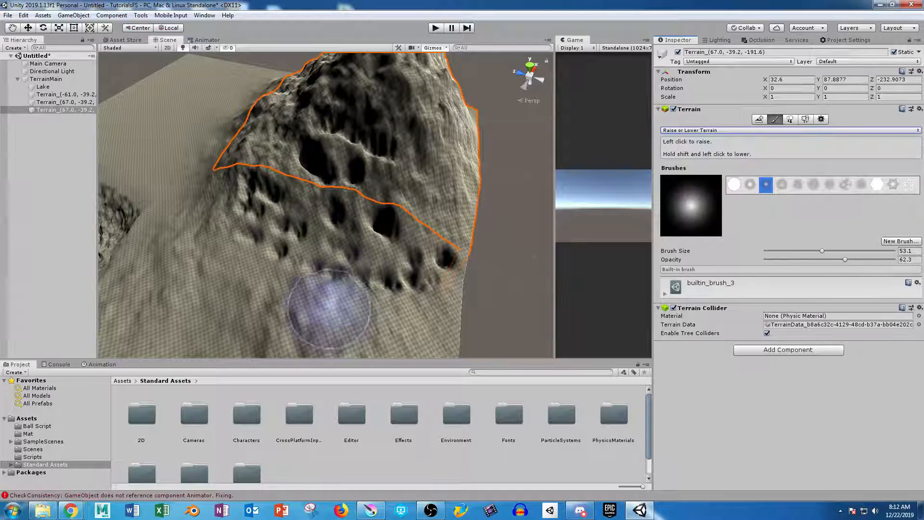
pyautogui.keyDown('alt'); pyautogui.moveTo(294, 217); pyautogui.dragTo(243, 190); pyautogui.keyUp('alt')
pyautogui.scroll(5, 244, 189)
pyautogui.scroll(-4, 347, 216)
pyautogui.moveTo(346, 226)
pyautogui.keyDown('alt'); pyautogui.mouseDown()
pyautogui.moveTo(345, 207)
pyautogui.moveTo(348, 221)
pyautogui.moveTo(408, 229)
pyautogui.moveTo(438, 258)
pyautogui.moveTo(464, 264)
pyautogui.moveTo(466, 252)
pyautogui.moveTo(463, 282)
pyautogui.mouseUp(); pyautogui.keyUp('alt')
pyautogui.scroll(-3, 347, 217)
pyautogui.click(408, 232)
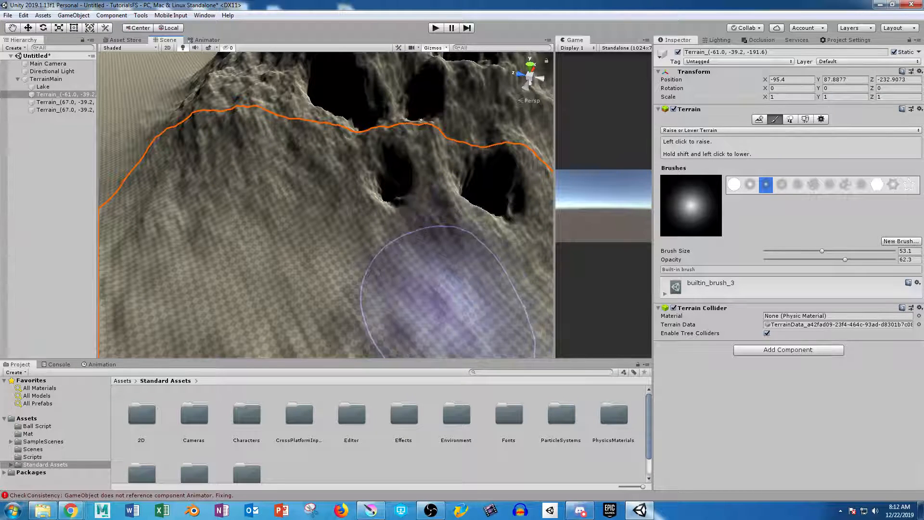
pyautogui.moveTo(392, 219)
pyautogui.mouseDown(button='middle')
pyautogui.moveTo(375, 229)
pyautogui.moveTo(381, 253)
pyautogui.mouseUp(button='middle')
pyautogui.click(462, 239)
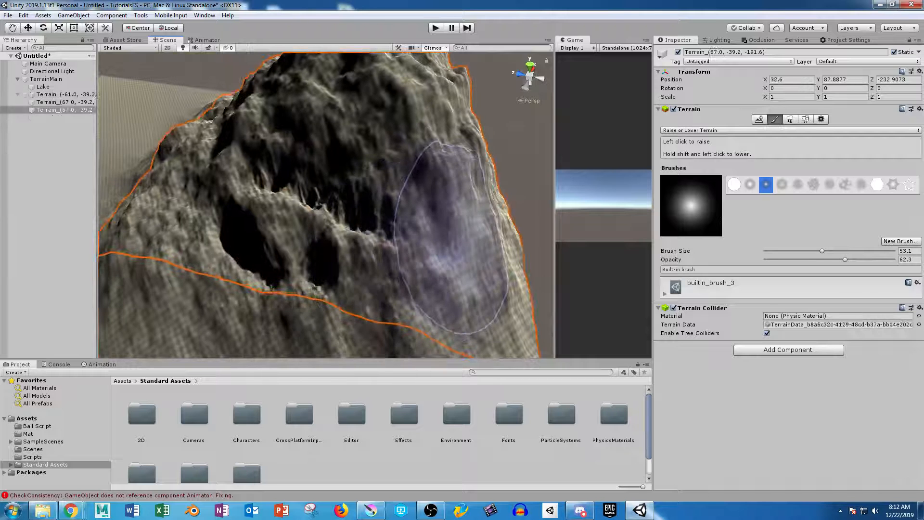
pyautogui.moveTo(455, 236); pyautogui.dragTo(487, 220)
pyautogui.click(487, 220)
pyautogui.keyDown('alt'); pyautogui.moveTo(397, 221); pyautogui.dragTo(370, 186); pyautogui.keyUp('alt')
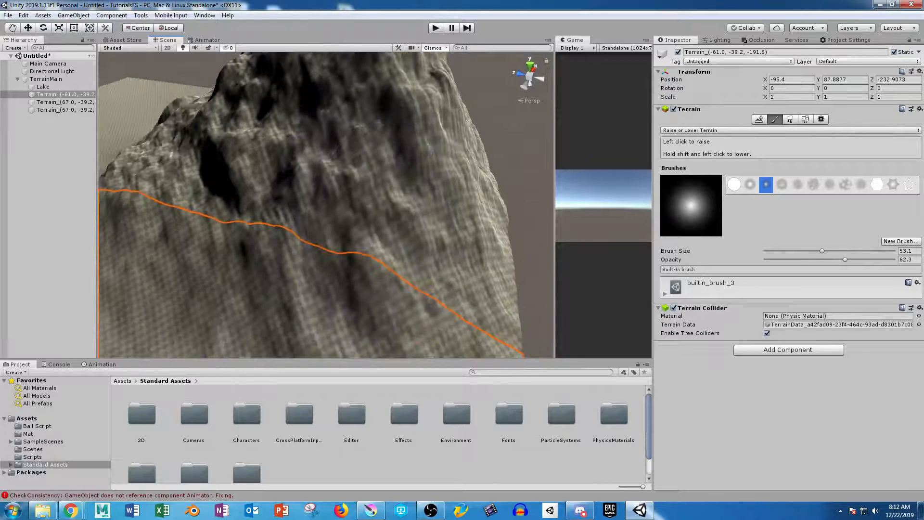
# - Add subtle roughness around the remaining mountainside hollows by raising terrain with builtin_brush_5 at size 15 and opacity 3
pyautogui.click(814, 184)
pyautogui.click(797, 184)
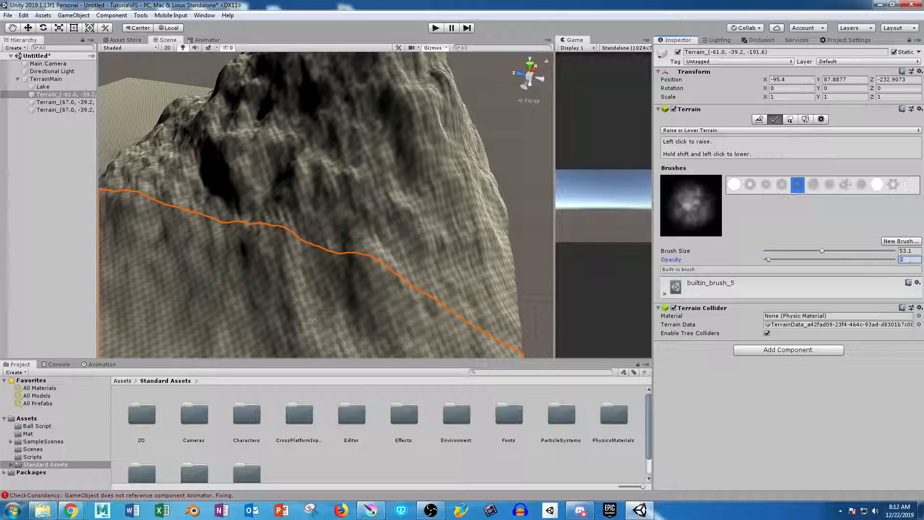
pyautogui.click(907, 250)
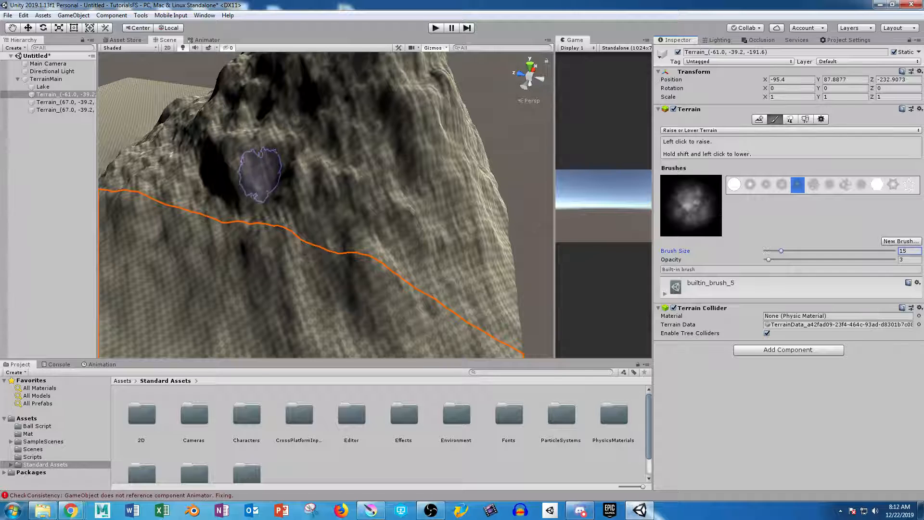
pyautogui.click(204, 180)
pyautogui.moveTo(205, 181); pyautogui.dragTo(288, 193)
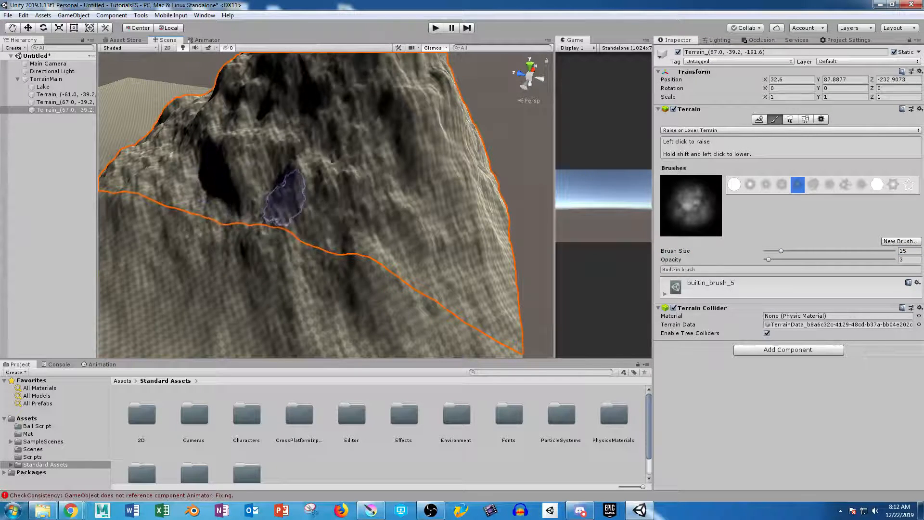
# - Increase the brush opacity to 8 and roughen the mountainside and the upper slope of the tile in front of Lake
pyautogui.moveTo(260, 274); pyautogui.dragTo(291, 225, button='middle')
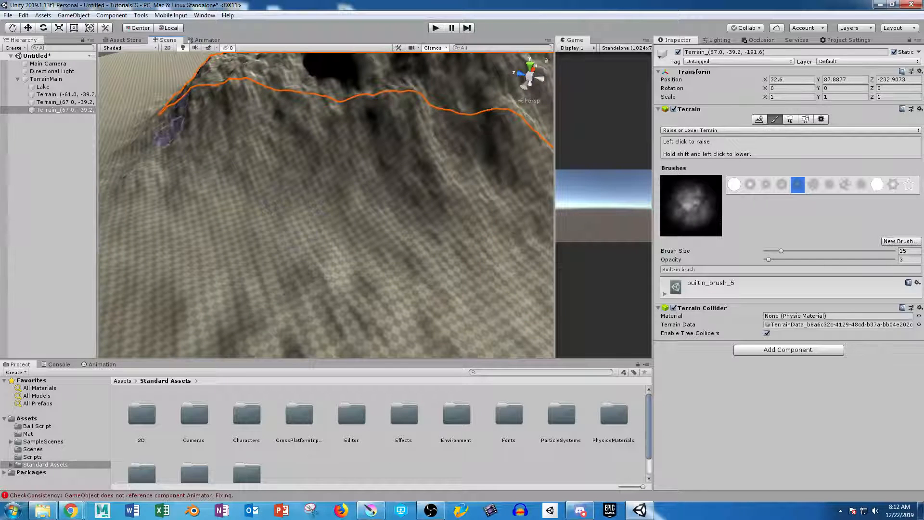
pyautogui.click(190, 159)
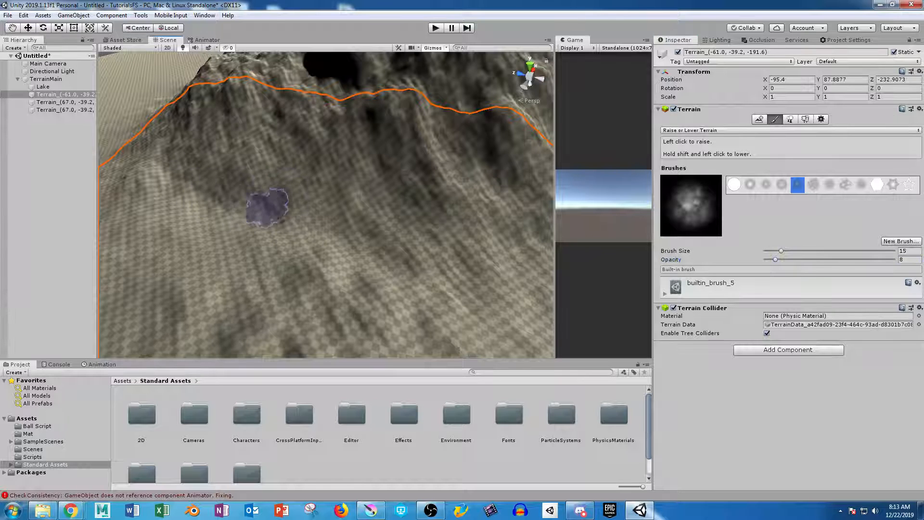
pyautogui.moveTo(408, 159); pyautogui.dragTo(262, 264, button='middle')
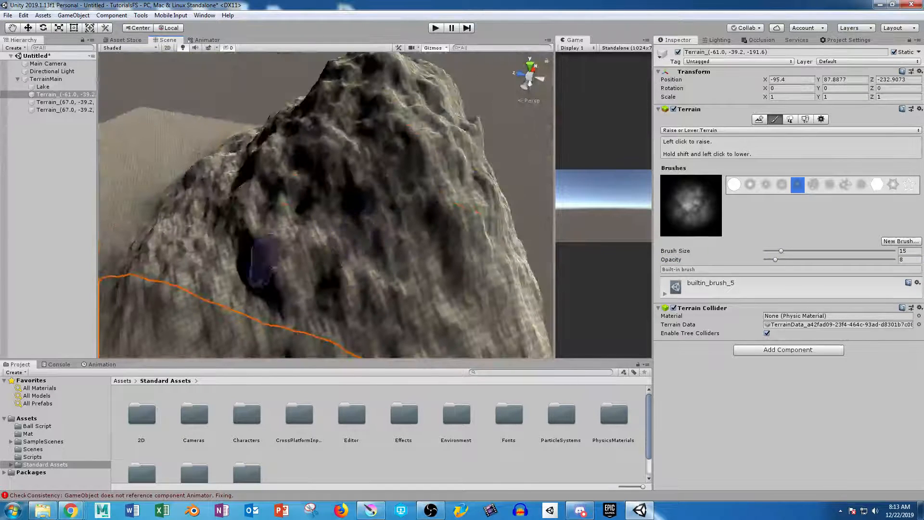
pyautogui.moveTo(220, 272); pyautogui.dragTo(256, 299)
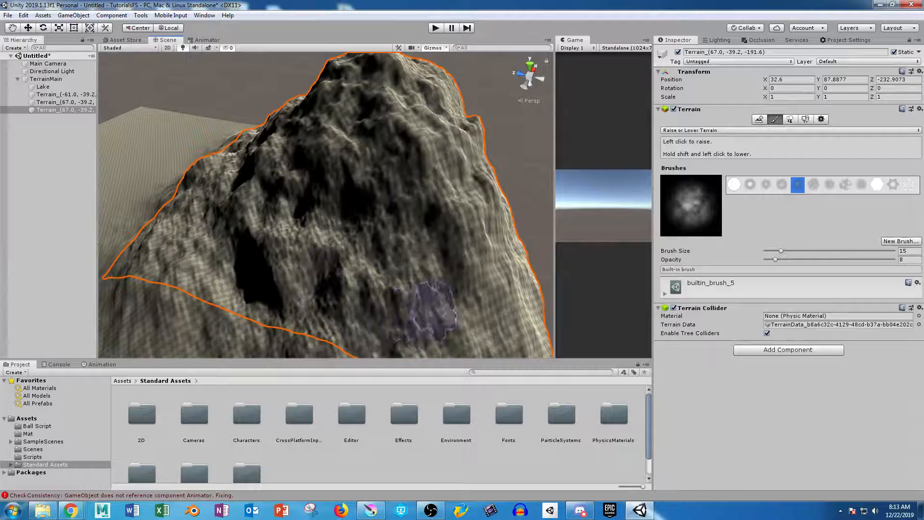
pyautogui.moveTo(363, 293)
pyautogui.mouseDown(button='middle')
pyautogui.moveTo(382, 264)
pyautogui.moveTo(271, 306)
pyautogui.moveTo(256, 256)
pyautogui.mouseUp(button='middle')
pyautogui.moveTo(235, 229)
pyautogui.mouseDown()
pyautogui.moveTo(351, 273)
pyautogui.moveTo(478, 293)
pyautogui.moveTo(304, 282)
pyautogui.moveTo(415, 295)
pyautogui.mouseUp()
pyautogui.moveTo(227, 241)
pyautogui.mouseDown(button='middle')
pyautogui.moveTo(330, 269)
pyautogui.moveTo(346, 255)
pyautogui.moveTo(320, 199)
pyautogui.mouseUp(button='middle')
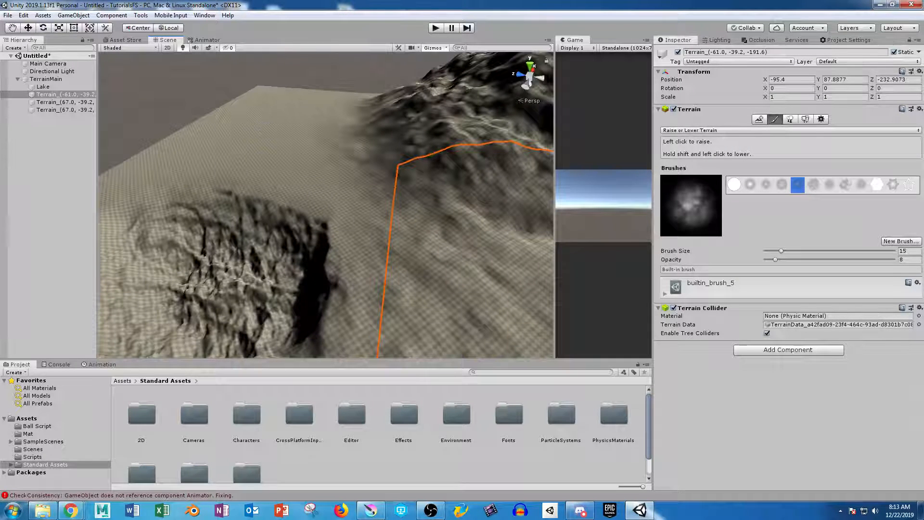
# - Cut a steep drop into the outer edge of the flat tile beside Lake with builtin_brush_1 at size 40 and opacity 100
pyautogui.click(734, 184)
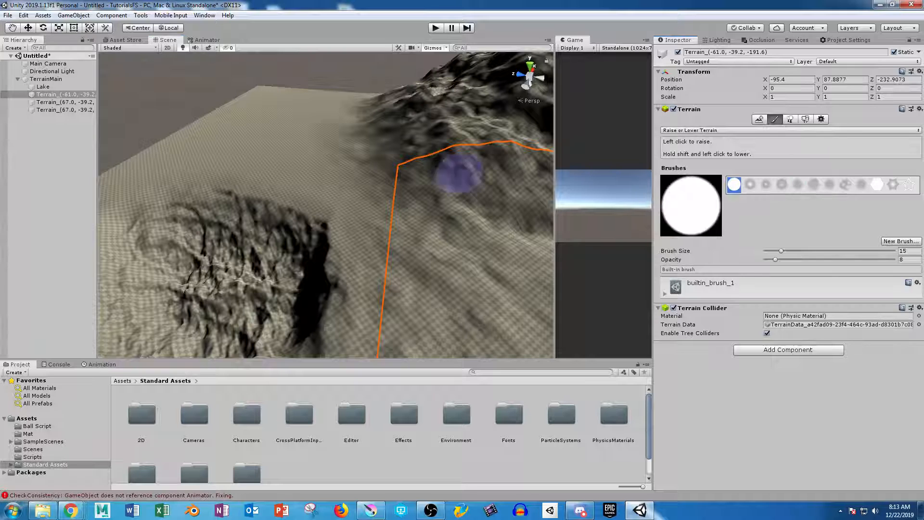
pyautogui.moveTo(245, 132); pyautogui.dragTo(300, 265, button='middle')
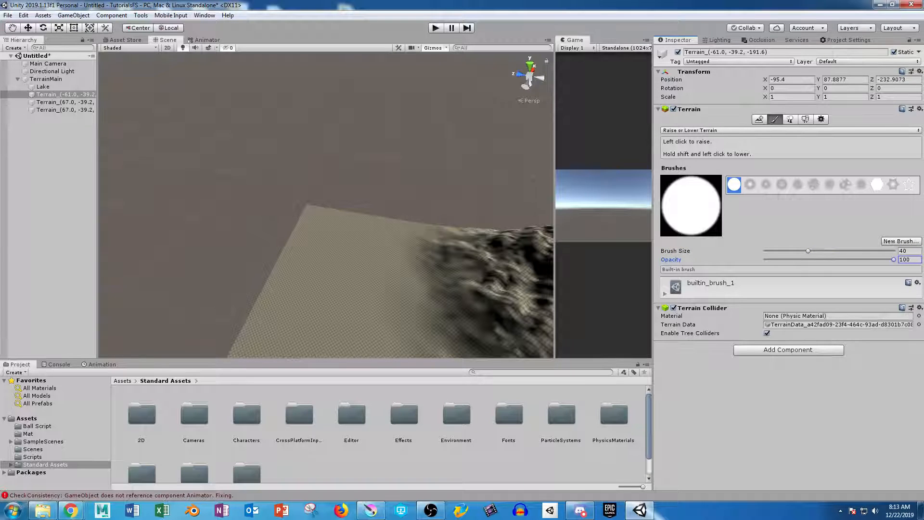
pyautogui.click(378, 220)
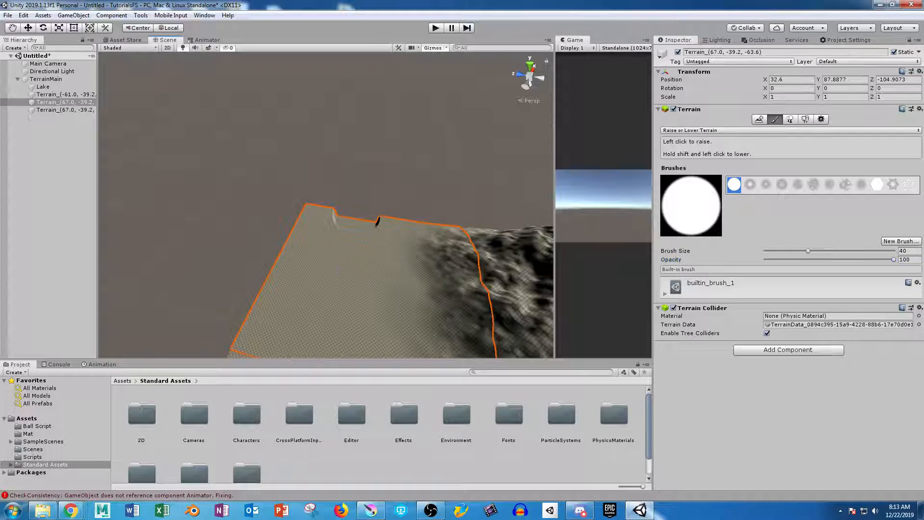
pyautogui.moveTo(315, 231)
pyautogui.mouseDown()
pyautogui.moveTo(296, 279)
pyautogui.moveTo(306, 275)
pyautogui.mouseUp()
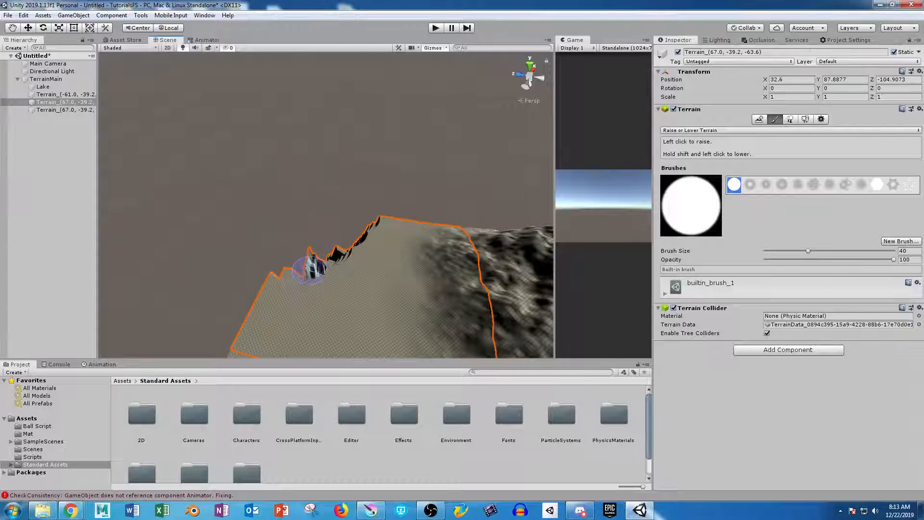
# - Lower the rim above the cut edge with builtin_brush_3 at size 60 and opacity 40
pyautogui.keyDown('alt'); pyautogui.moveTo(364, 264); pyautogui.dragTo(298, 225); pyautogui.keyUp('alt')
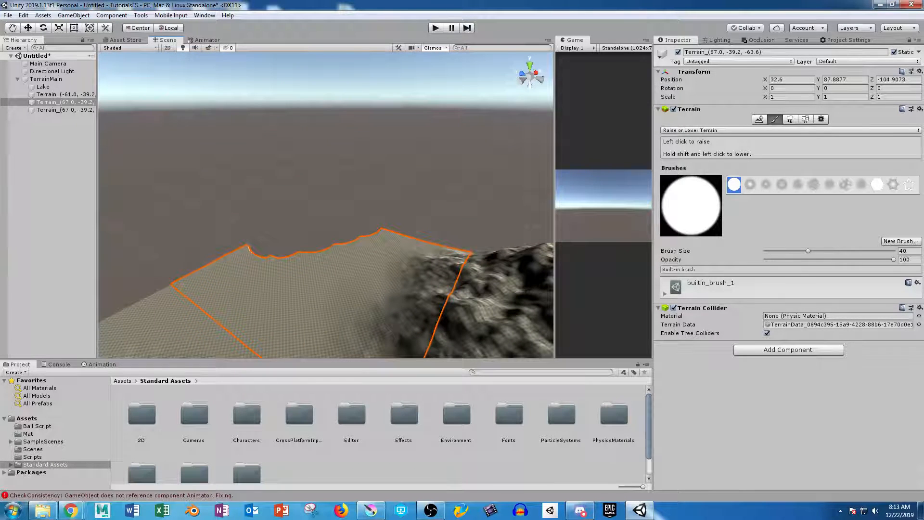
pyautogui.click(766, 185)
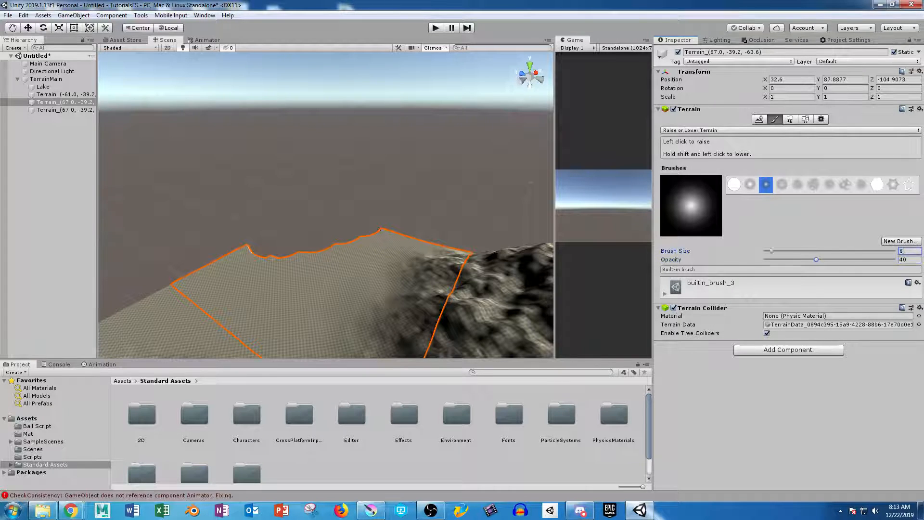
pyautogui.keyDown('shift'); pyautogui.moveTo(379, 242); pyautogui.dragTo(284, 266); pyautogui.keyUp('shift')
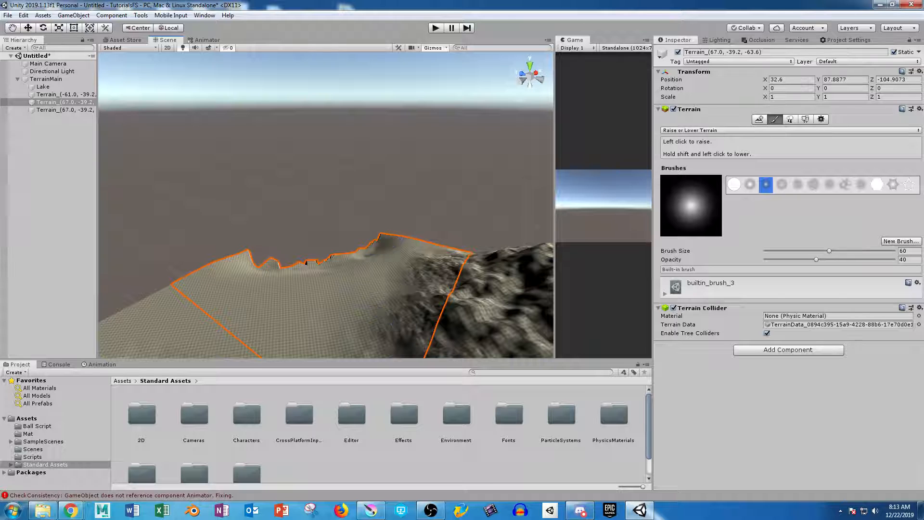
# - Start levelling the jagged cut with Set Height at about 28.43, using builtin_brush_3 at size 60 and opacity 40
pyautogui.moveTo(390, 246)
pyautogui.keyDown('alt'); pyautogui.mouseDown()
pyautogui.moveTo(477, 190)
pyautogui.moveTo(429, 205)
pyautogui.mouseUp(); pyautogui.keyUp('alt')
pyautogui.keyDown('alt'); pyautogui.moveTo(309, 178); pyautogui.dragTo(496, 207); pyautogui.keyUp('alt')
pyautogui.scroll(4, 496, 207)
pyautogui.moveTo(380, 269)
pyautogui.keyDown('alt'); pyautogui.mouseDown()
pyautogui.moveTo(453, 229)
pyautogui.moveTo(474, 199)
pyautogui.moveTo(380, 269)
pyautogui.moveTo(375, 247)
pyautogui.moveTo(350, 288)
pyautogui.mouseUp(); pyautogui.keyUp('alt')
pyautogui.scroll(4, 385, 279)
pyautogui.moveTo(350, 287); pyautogui.dragTo(386, 273, button='middle')
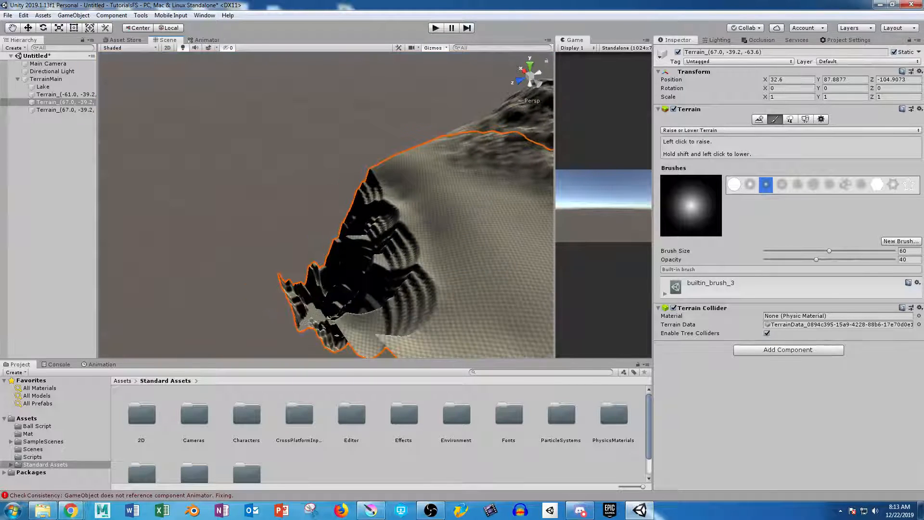
pyautogui.click(728, 130)
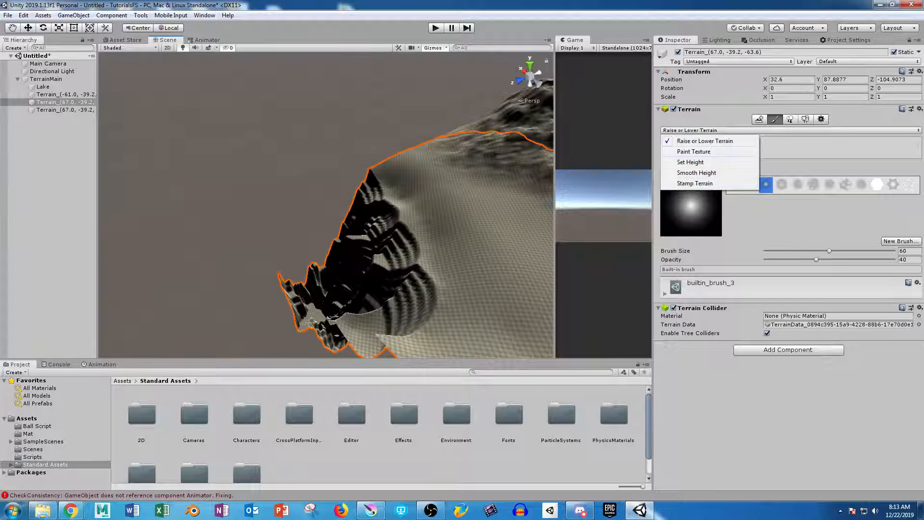
pyautogui.click(691, 162)
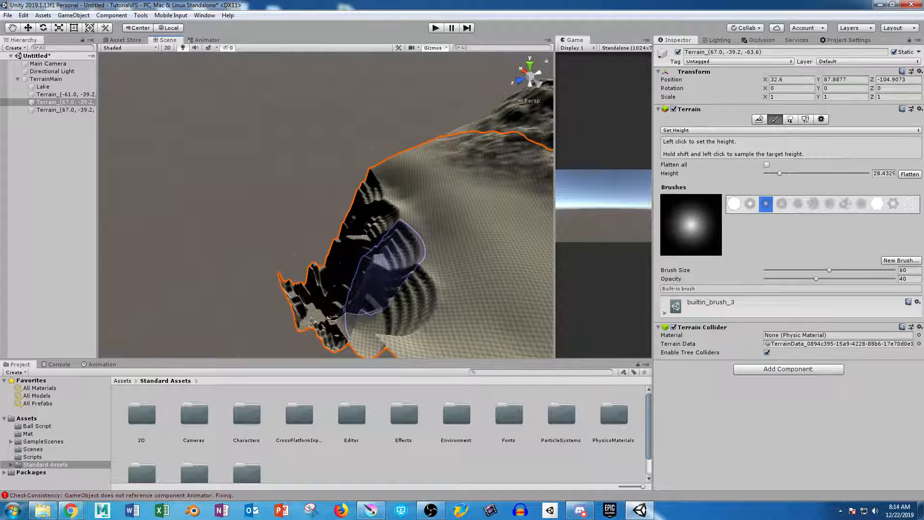
pyautogui.moveTo(381, 261); pyautogui.dragTo(376, 222)
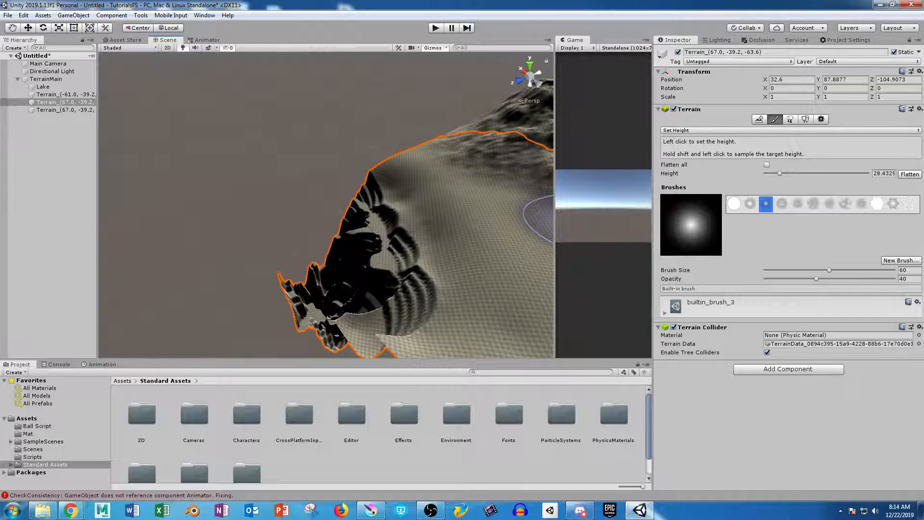
# - Raise the Set Height brush opacity to 100 and flatten the whole jagged cut into a level shelf
pyautogui.moveTo(816, 278); pyautogui.dragTo(895, 279)
pyautogui.moveTo(348, 256); pyautogui.dragTo(364, 259)
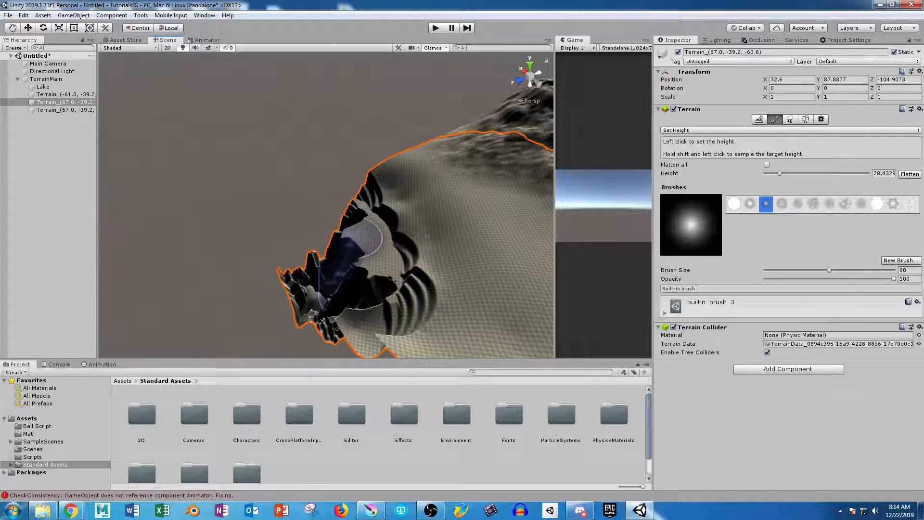
pyautogui.moveTo(361, 236); pyautogui.dragTo(369, 207)
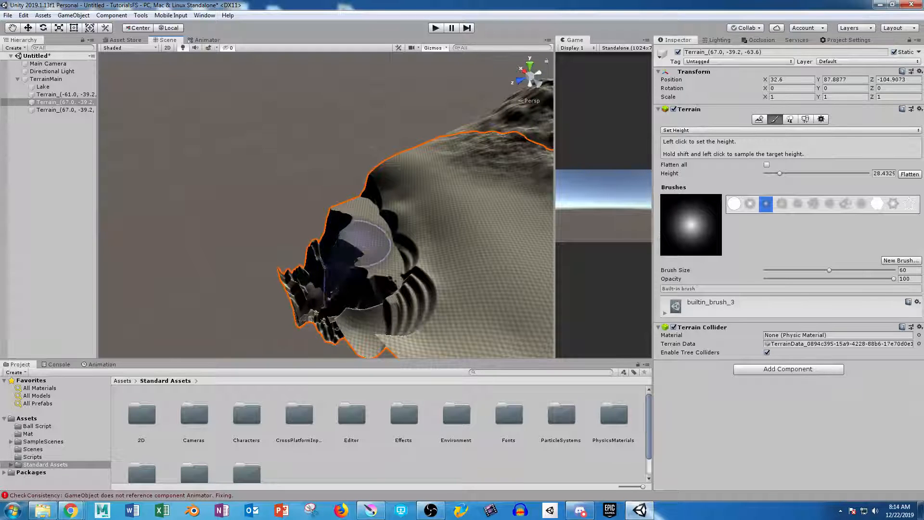
pyautogui.moveTo(367, 282); pyautogui.dragTo(362, 277)
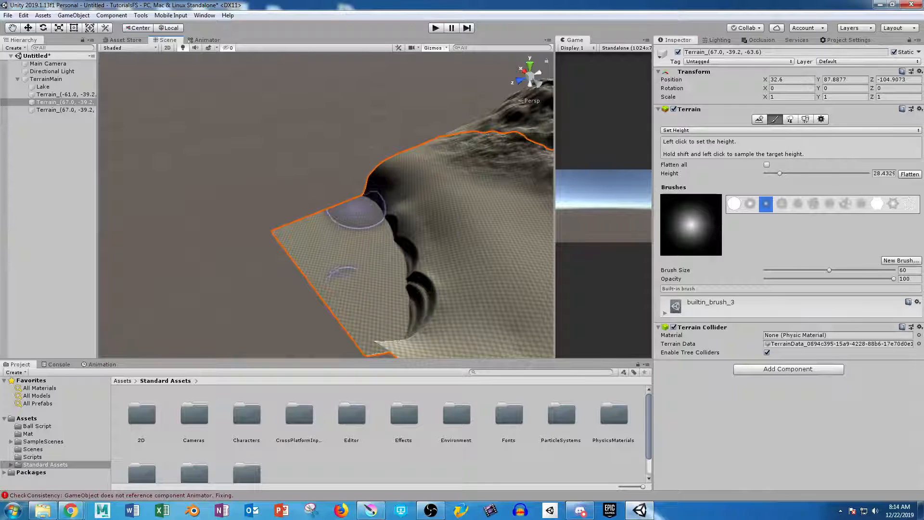
# - Finish flattening the jagged shelf edge with Set Height at about 28.43, and sample the slope above the rim as the new target height
pyautogui.moveTo(385, 250); pyautogui.dragTo(385, 252)
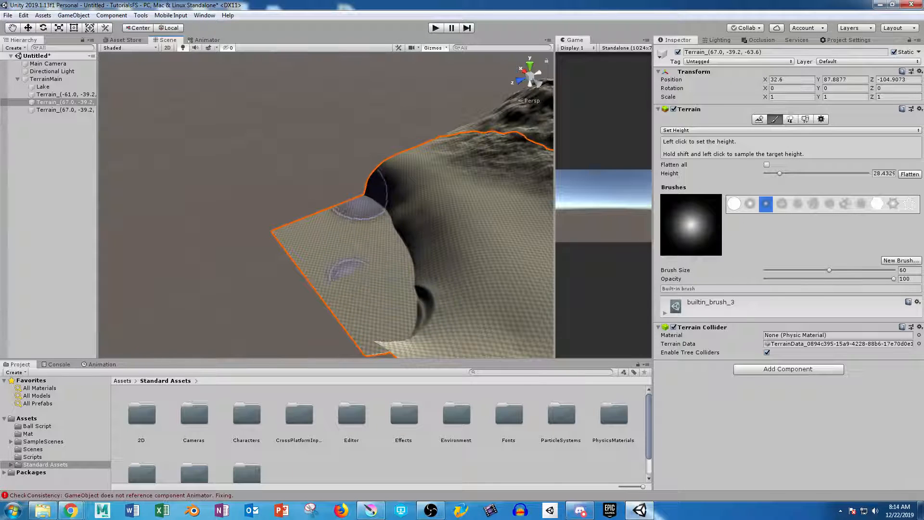
pyautogui.moveTo(361, 198)
pyautogui.mouseDown()
pyautogui.moveTo(399, 224)
pyautogui.moveTo(410, 311)
pyautogui.moveTo(374, 332)
pyautogui.moveTo(359, 315)
pyautogui.mouseUp()
pyautogui.moveTo(359, 315); pyautogui.dragTo(362, 321, button='right')
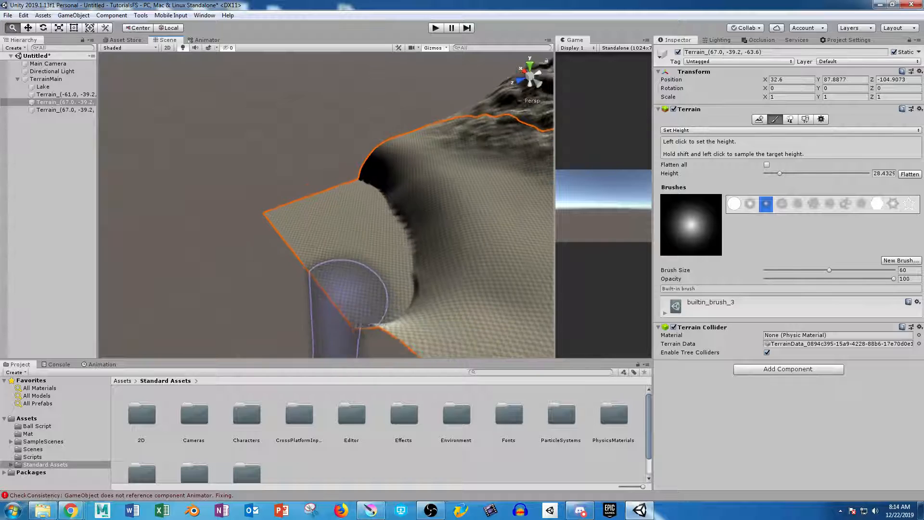
pyautogui.keyDown('alt'); pyautogui.moveTo(347, 291); pyautogui.dragTo(313, 260, button='right'); pyautogui.keyUp('alt')
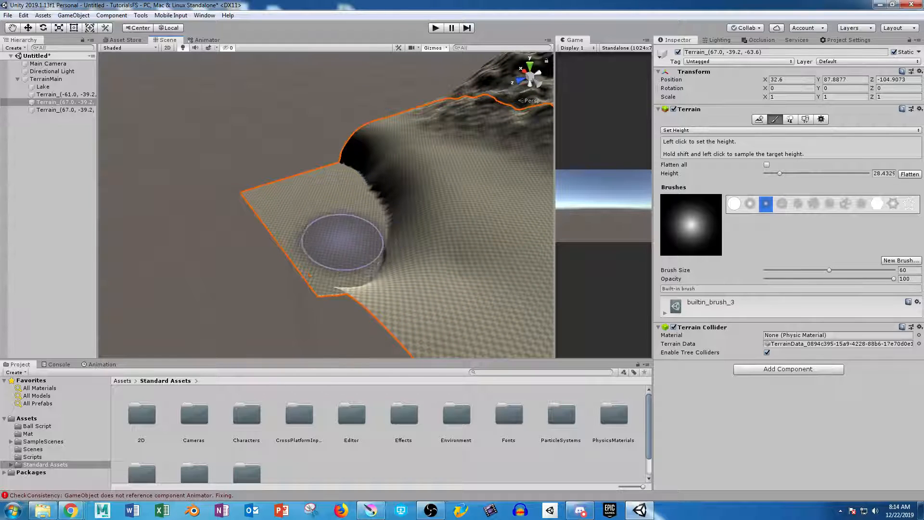
pyautogui.moveTo(354, 255)
pyautogui.mouseDown()
pyautogui.moveTo(330, 291)
pyautogui.moveTo(354, 264)
pyautogui.moveTo(344, 166)
pyautogui.moveTo(367, 189)
pyautogui.moveTo(388, 268)
pyautogui.moveTo(377, 274)
pyautogui.moveTo(332, 239)
pyautogui.moveTo(345, 208)
pyautogui.moveTo(281, 255)
pyautogui.mouseUp()
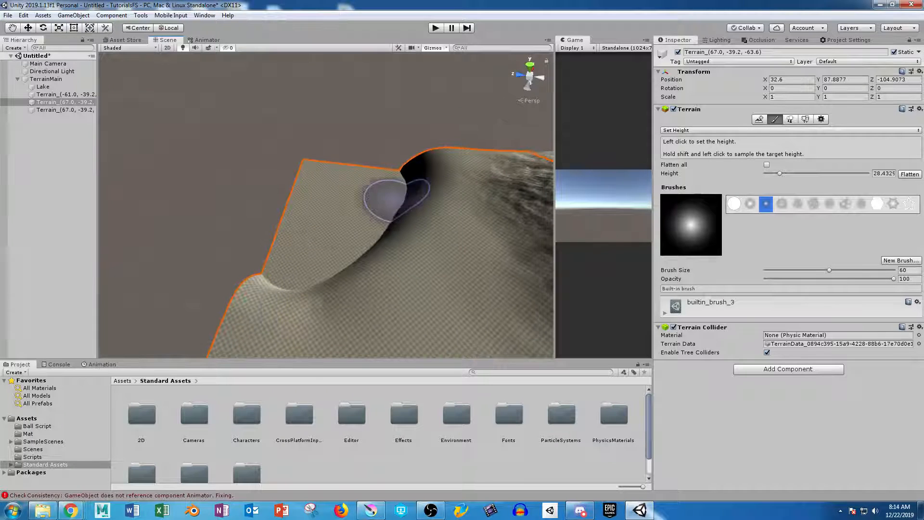
pyautogui.keyDown('shift'); pyautogui.moveTo(423, 260); pyautogui.dragTo(325, 310); pyautogui.keyUp('shift')
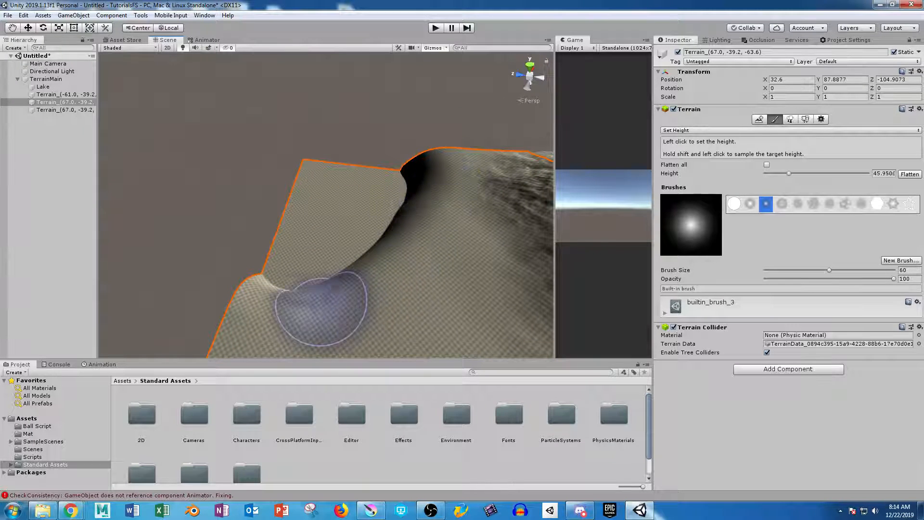
pyautogui.moveTo(269, 308)
pyautogui.keyDown('shift'); pyautogui.mouseDown()
pyautogui.moveTo(330, 279)
pyautogui.moveTo(423, 206)
pyautogui.moveTo(438, 171)
pyautogui.moveTo(449, 189)
pyautogui.mouseUp(); pyautogui.keyUp('shift')
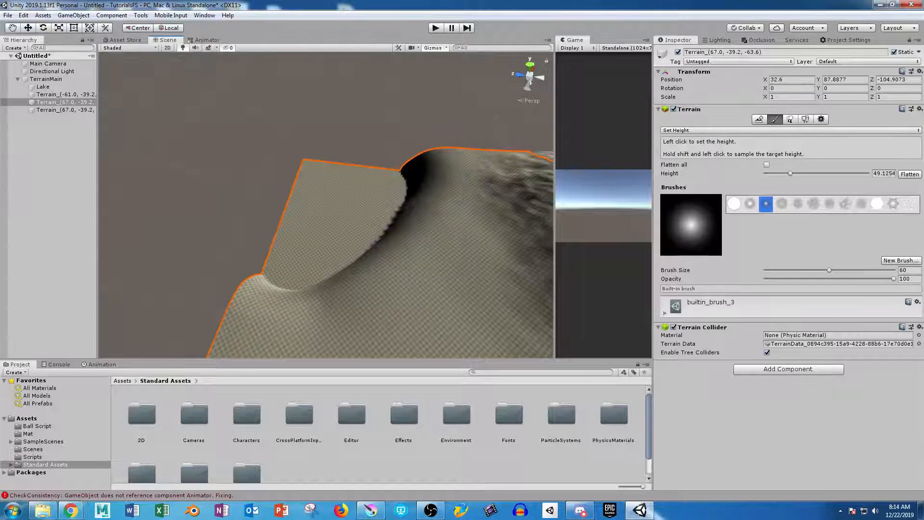
# - Lower the rim around the shelf with Raise or Lower Terrain using builtin_brush_3 at size 60, stepping the opacity down from 100 to 40 and 10
pyautogui.click(683, 130)
pyautogui.click(705, 141)
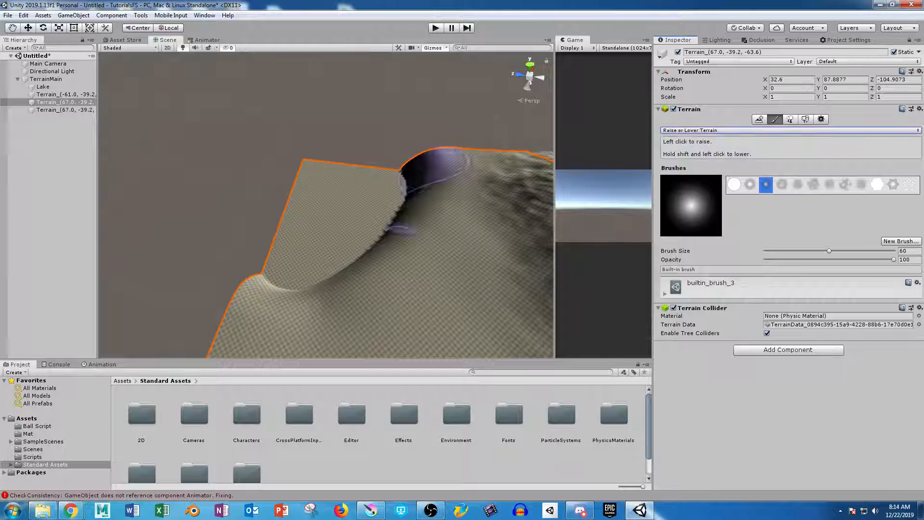
pyautogui.moveTo(440, 161)
pyautogui.keyDown('shift'); pyautogui.mouseDown()
pyautogui.moveTo(430, 238)
pyautogui.moveTo(262, 337)
pyautogui.mouseUp(); pyautogui.keyUp('shift')
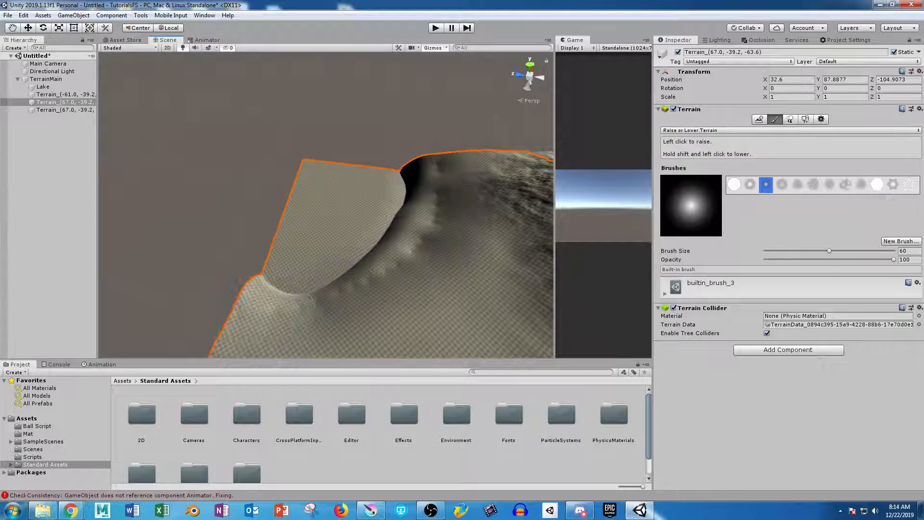
pyautogui.keyDown('alt'); pyautogui.moveTo(437, 312); pyautogui.dragTo(435, 303); pyautogui.keyUp('alt')
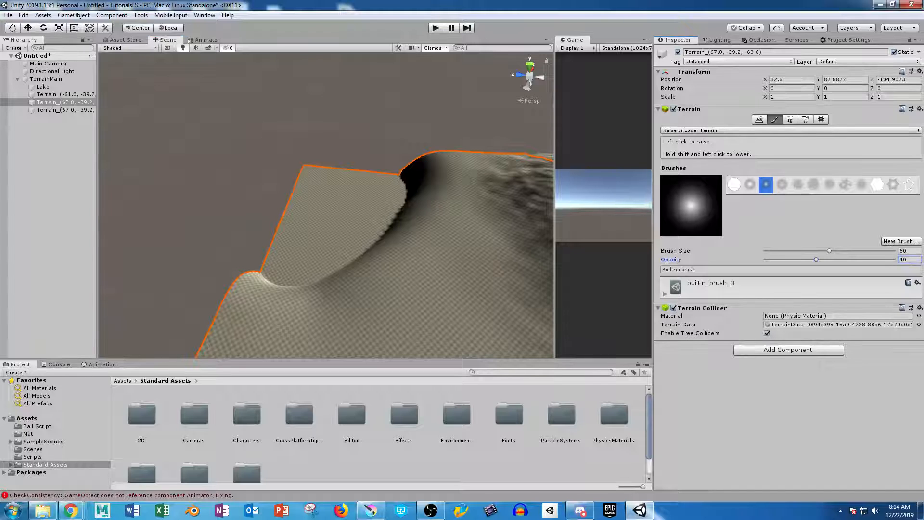
pyautogui.moveTo(426, 177)
pyautogui.keyDown('shift'); pyautogui.mouseDown()
pyautogui.moveTo(452, 166)
pyautogui.moveTo(440, 212)
pyautogui.moveTo(517, 289)
pyautogui.mouseUp(); pyautogui.keyUp('shift')
pyautogui.moveTo(440, 168)
pyautogui.keyDown('shift'); pyautogui.mouseDown()
pyautogui.moveTo(438, 204)
pyautogui.moveTo(386, 263)
pyautogui.mouseUp(); pyautogui.keyUp('shift')
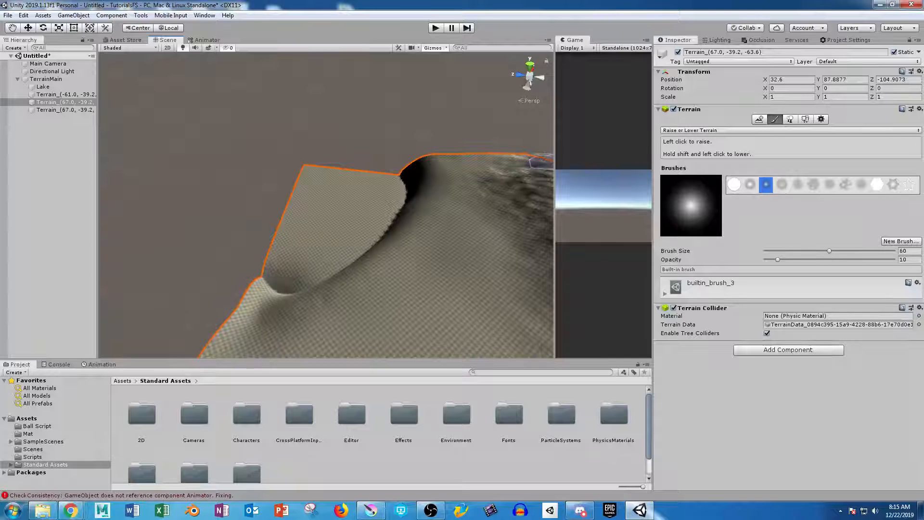
# - Roughen the flat shelf and the slope above it by raising terrain with builtin_brush_5 at size 60 and opacity 10
pyautogui.click(798, 184)
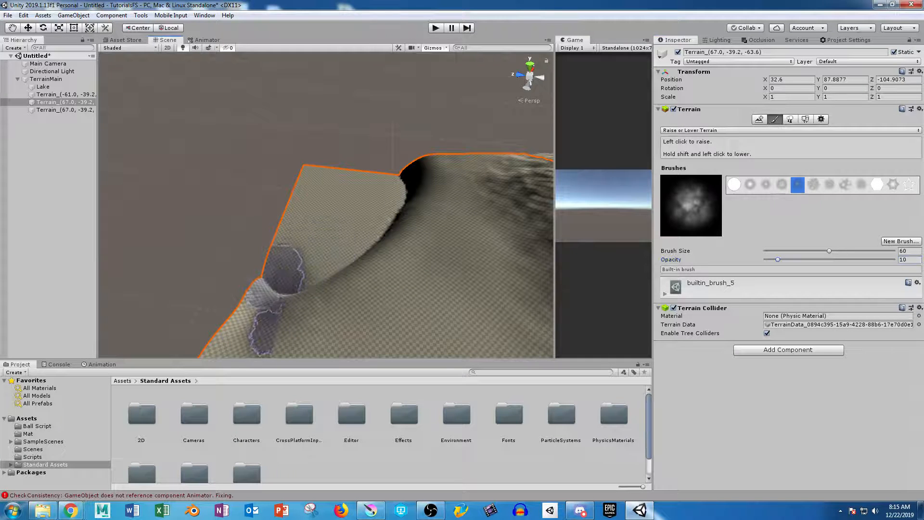
pyautogui.moveTo(289, 264)
pyautogui.mouseDown()
pyautogui.moveTo(322, 188)
pyautogui.moveTo(365, 189)
pyautogui.mouseUp()
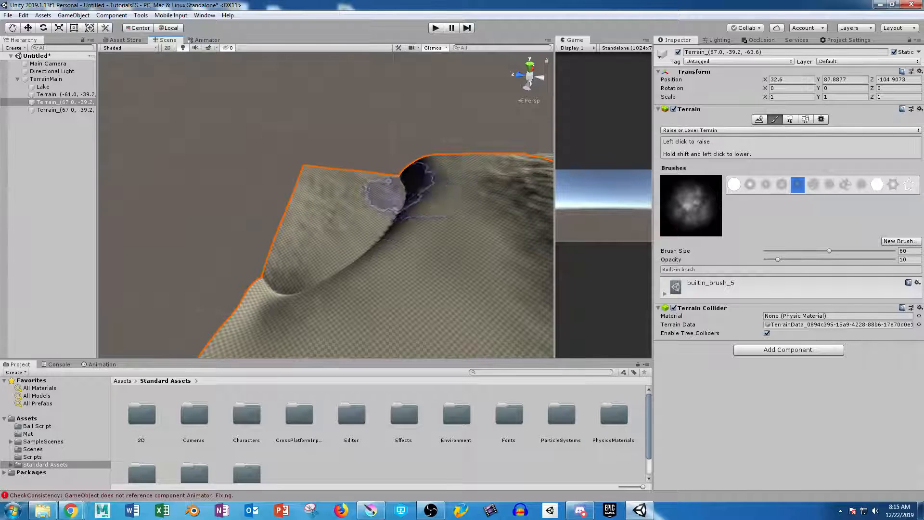
pyautogui.moveTo(407, 232)
pyautogui.mouseDown()
pyautogui.moveTo(370, 270)
pyautogui.moveTo(297, 285)
pyautogui.moveTo(275, 305)
pyautogui.moveTo(360, 255)
pyautogui.moveTo(300, 223)
pyautogui.moveTo(324, 195)
pyautogui.moveTo(371, 197)
pyautogui.moveTo(384, 221)
pyautogui.moveTo(411, 232)
pyautogui.moveTo(374, 272)
pyautogui.moveTo(307, 284)
pyautogui.moveTo(285, 305)
pyautogui.moveTo(373, 276)
pyautogui.moveTo(426, 192)
pyautogui.moveTo(389, 245)
pyautogui.moveTo(355, 244)
pyautogui.moveTo(410, 189)
pyautogui.moveTo(498, 177)
pyautogui.mouseUp()
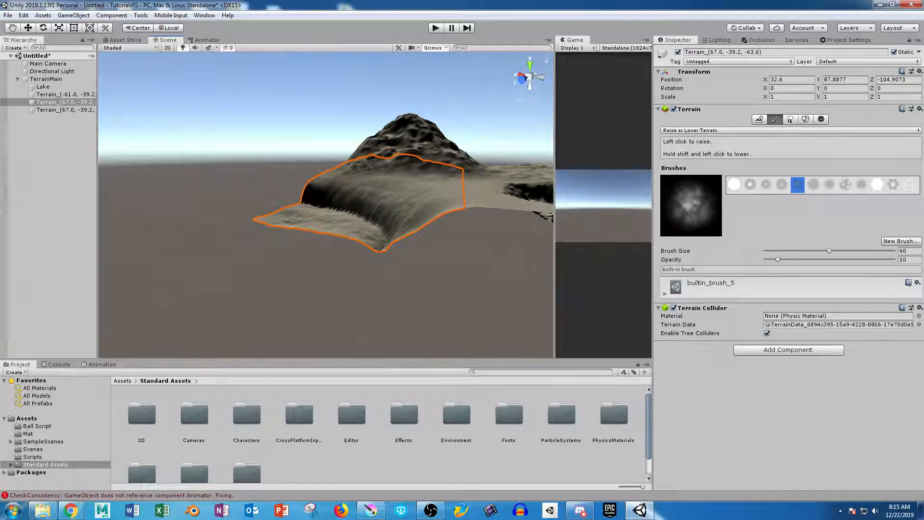
# - Inspect the dark shading in the rugged pit and open the Player page of the Project Settings
pyautogui.moveTo(343, 195)
pyautogui.keyDown('alt'); pyautogui.mouseDown()
pyautogui.moveTo(409, 212)
pyautogui.moveTo(407, 179)
pyautogui.moveTo(277, 209)
pyautogui.mouseUp(); pyautogui.keyUp('alt')
pyautogui.scroll(5, 429, 234)
pyautogui.keyDown('alt'); pyautogui.moveTo(444, 247); pyautogui.dragTo(354, 227); pyautogui.keyUp('alt')
pyautogui.moveTo(354, 226); pyautogui.dragTo(258, 98, button='middle')
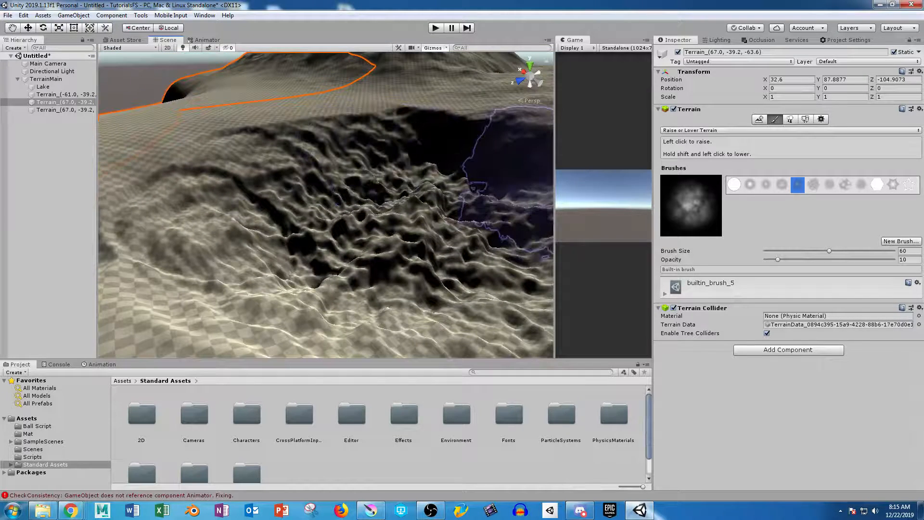
pyautogui.click(848, 40)
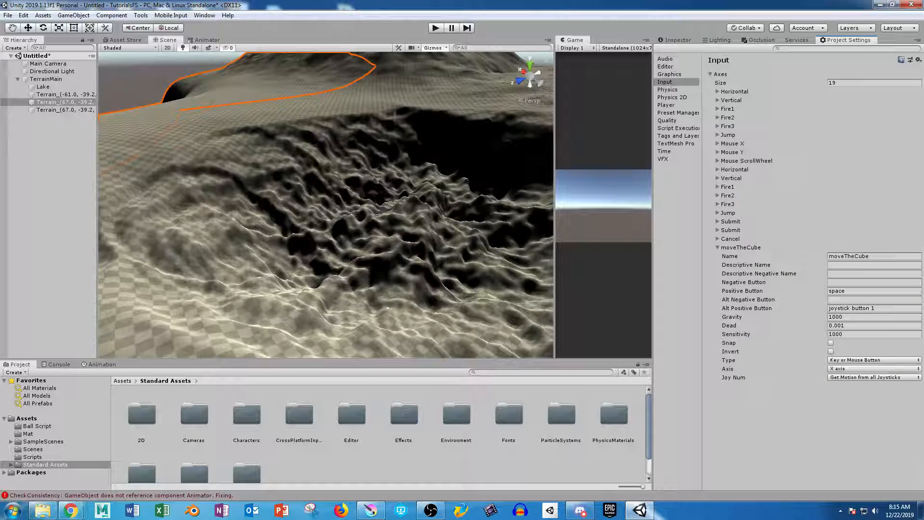
pyautogui.click(666, 66)
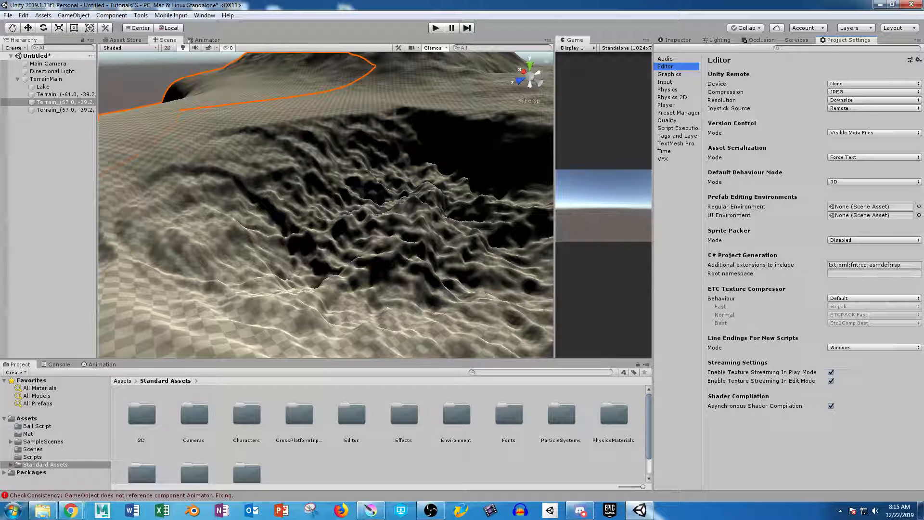
pyautogui.click(667, 105)
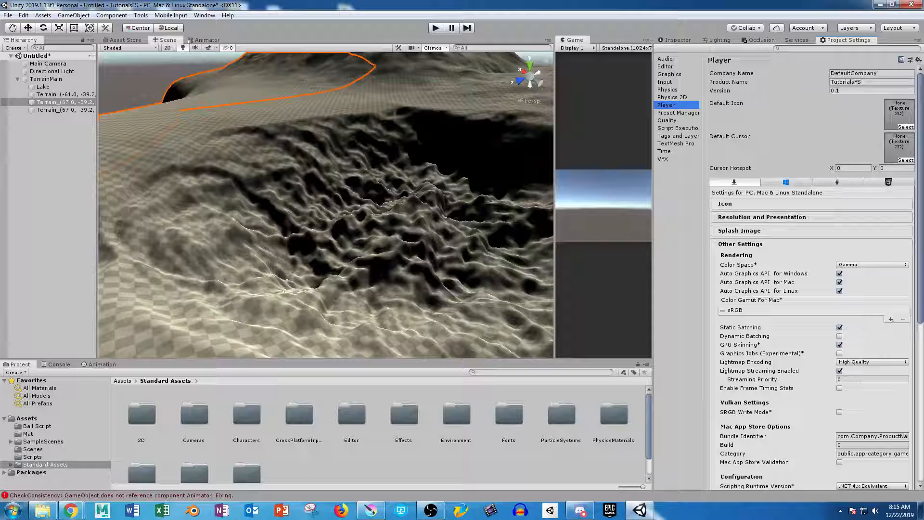
# - Set the Color Space to Linear under Rendering in the Player's Other Settings for PC, Mac & Linux Standalone
pyautogui.click(205, 16)
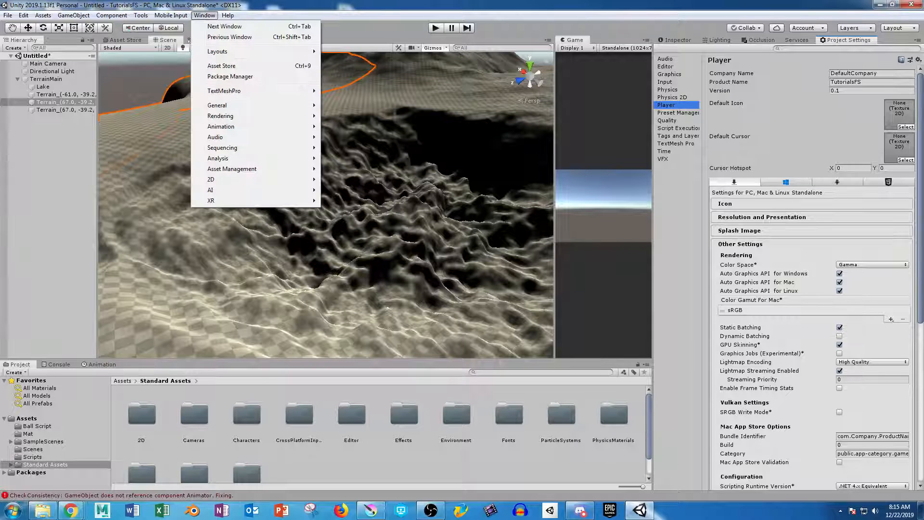
pyautogui.moveTo(219, 105)
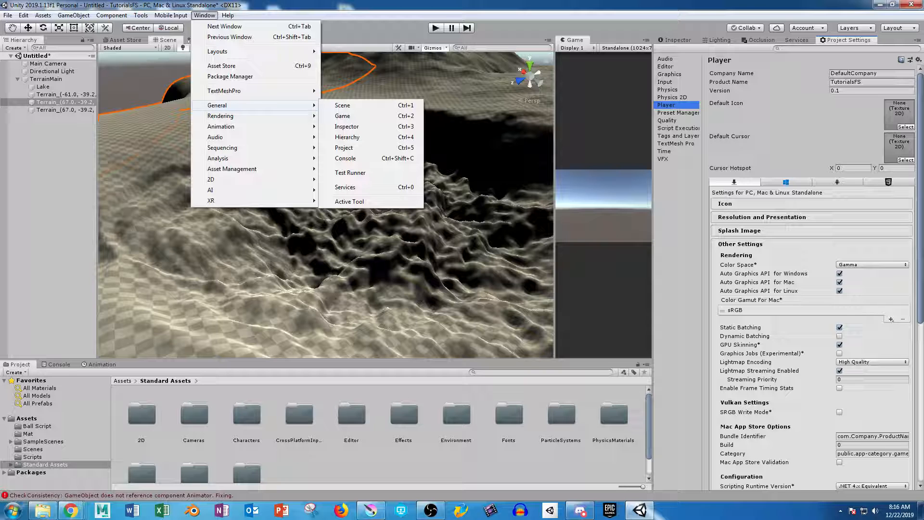
pyautogui.moveTo(23, 15)
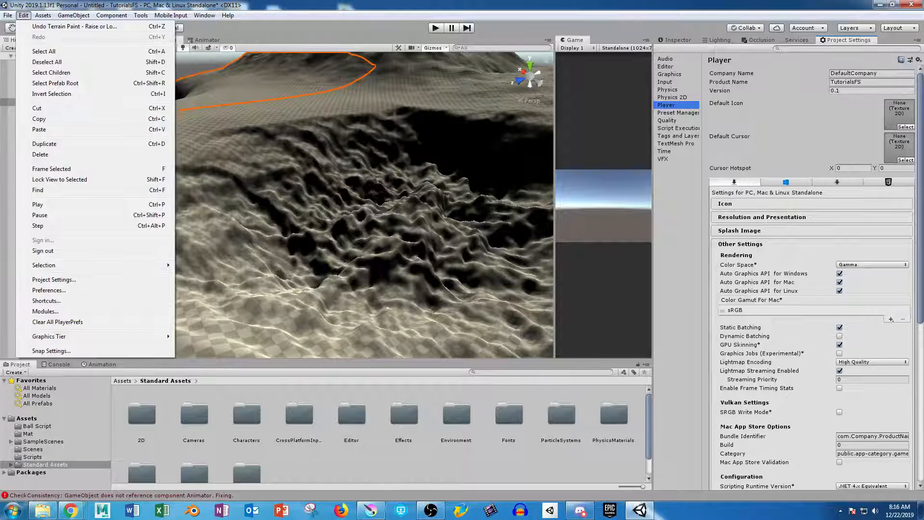
pyautogui.click(54, 279)
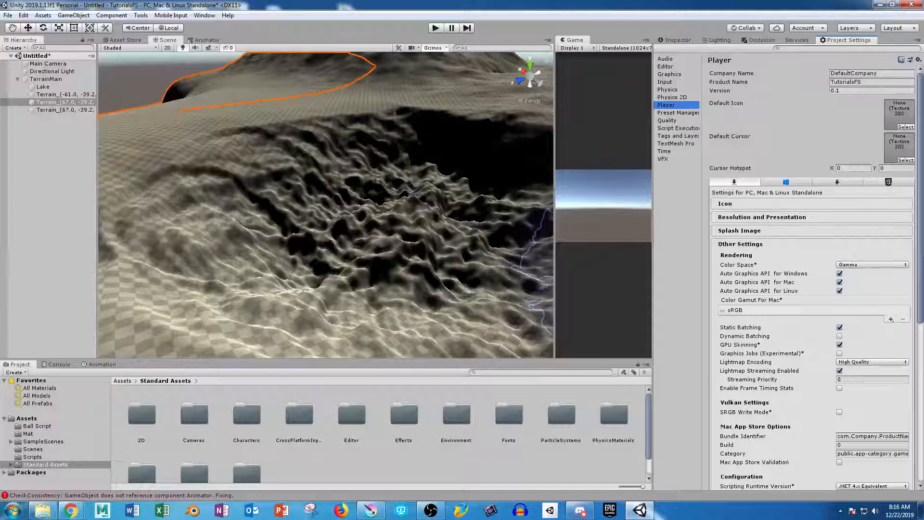
pyautogui.click(741, 244)
pyautogui.click(741, 245)
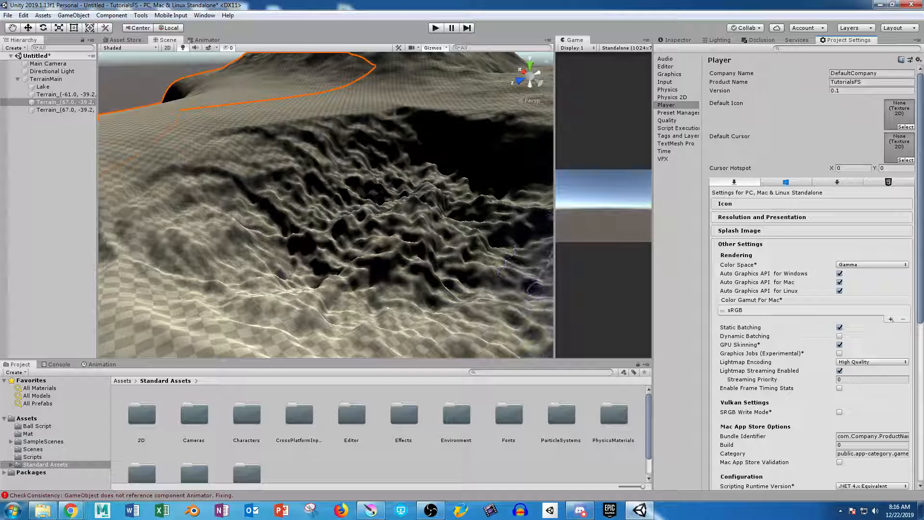
pyautogui.click(872, 264)
pyautogui.click(860, 286)
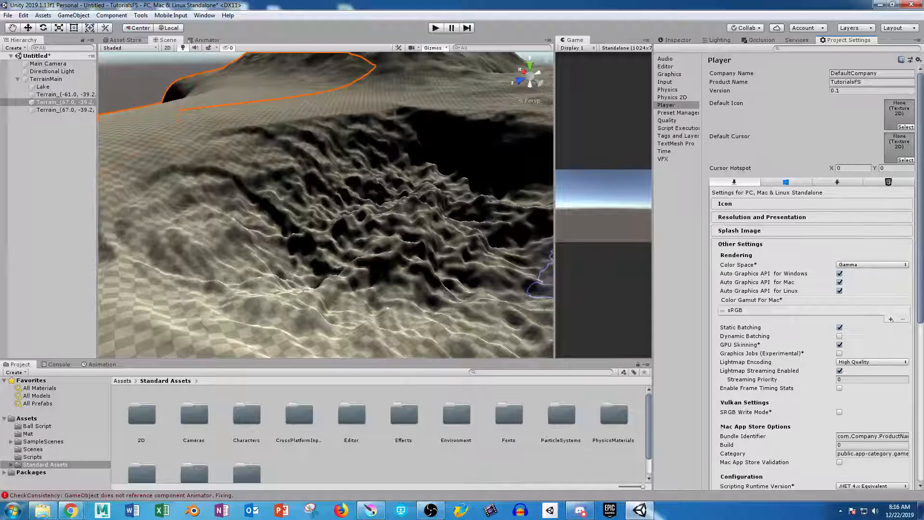
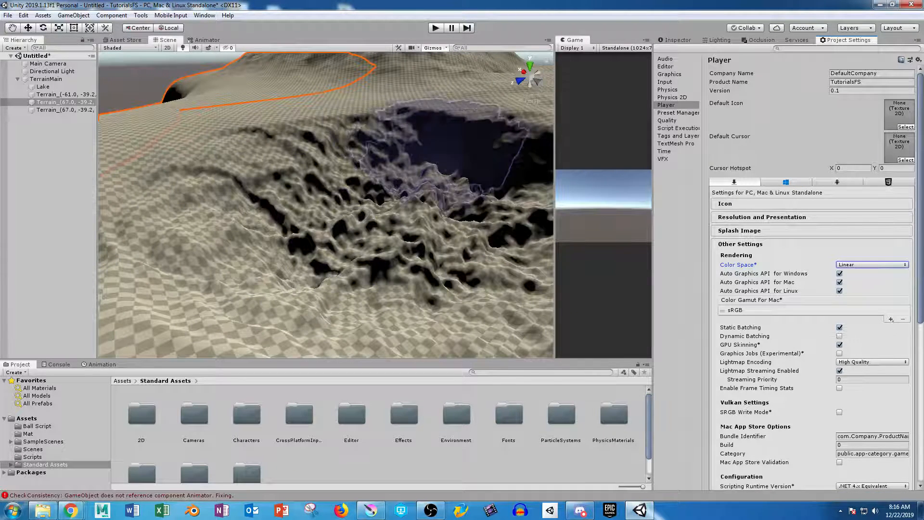
# - Review the terrain shading around the mountain, return to the selected tile's Inspector and switch its terrain tool to Paint Texture
pyautogui.moveTo(404, 176)
pyautogui.mouseDown(button='right')
pyautogui.moveTo(479, 159)
pyautogui.moveTo(443, 162)
pyautogui.moveTo(396, 150)
pyautogui.mouseUp(button='right')
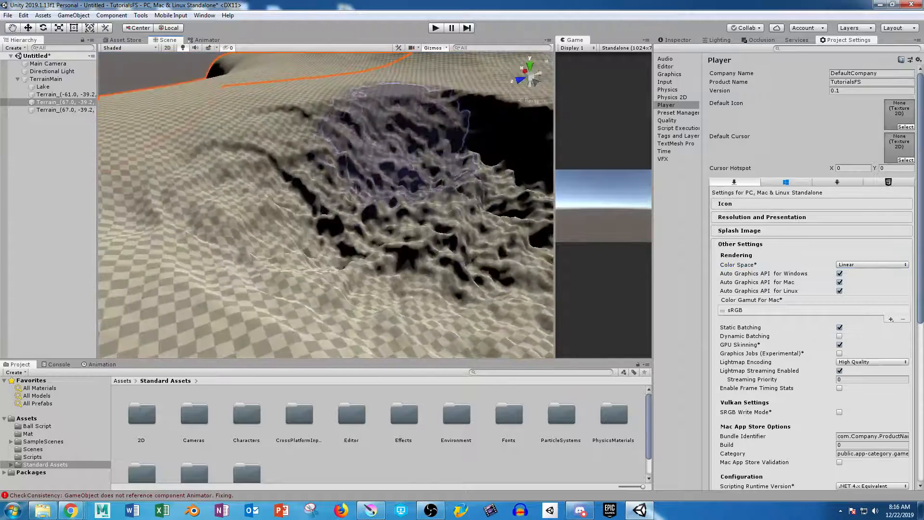
pyautogui.moveTo(396, 149)
pyautogui.mouseDown(button='middle')
pyautogui.moveTo(196, 299)
pyautogui.moveTo(235, 291)
pyautogui.mouseUp(button='middle')
pyautogui.moveTo(427, 247)
pyautogui.mouseDown(button='right')
pyautogui.moveTo(251, 255)
pyautogui.moveTo(424, 238)
pyautogui.mouseUp(button='right')
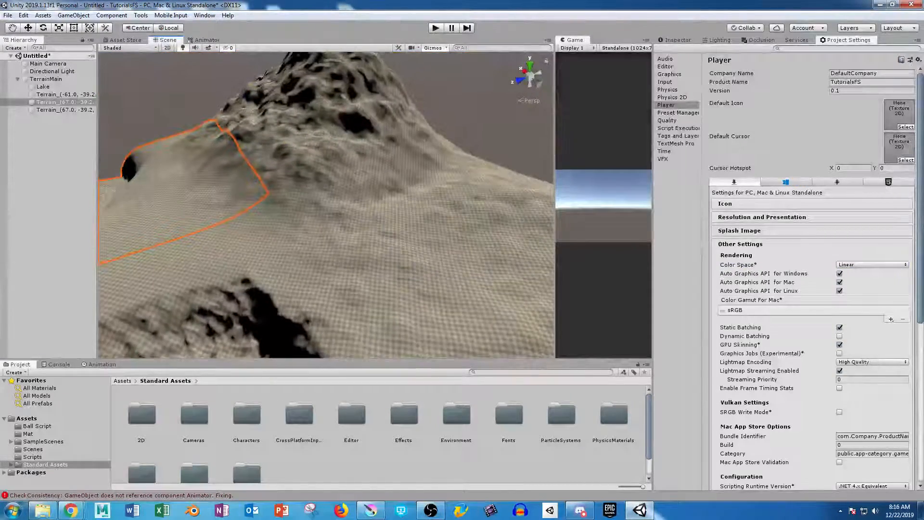
pyautogui.click(677, 40)
pyautogui.moveTo(397, 174); pyautogui.dragTo(314, 149, button='middle')
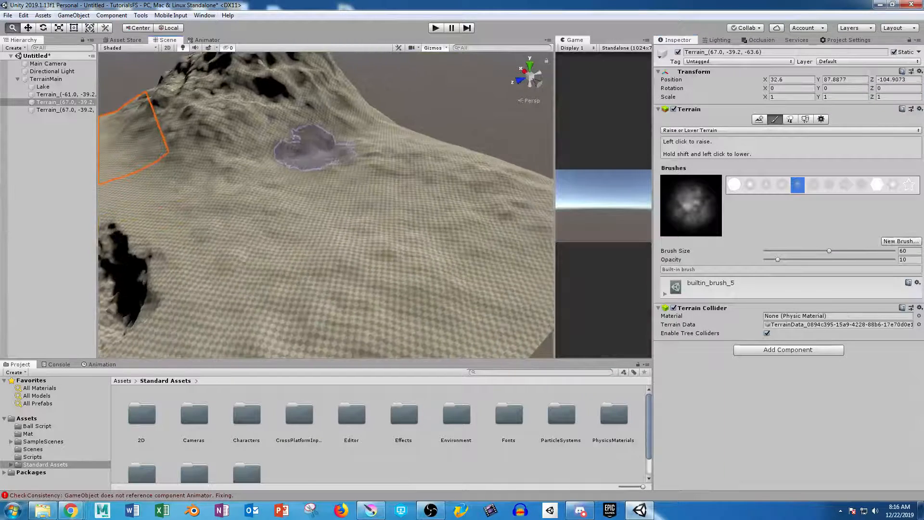
pyautogui.moveTo(405, 230)
pyautogui.mouseDown(button='right')
pyautogui.moveTo(277, 185)
pyautogui.moveTo(300, 203)
pyautogui.moveTo(438, 221)
pyautogui.moveTo(361, 214)
pyautogui.mouseUp(button='right')
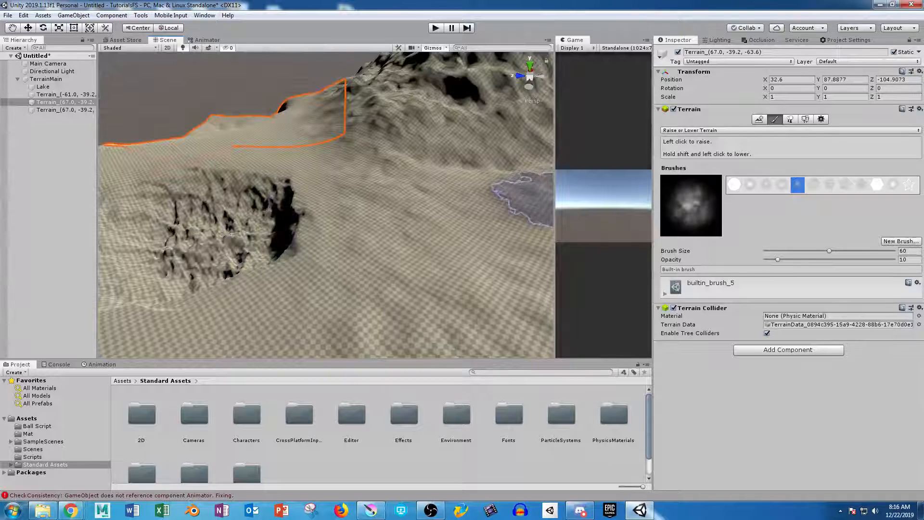
pyautogui.click(691, 130)
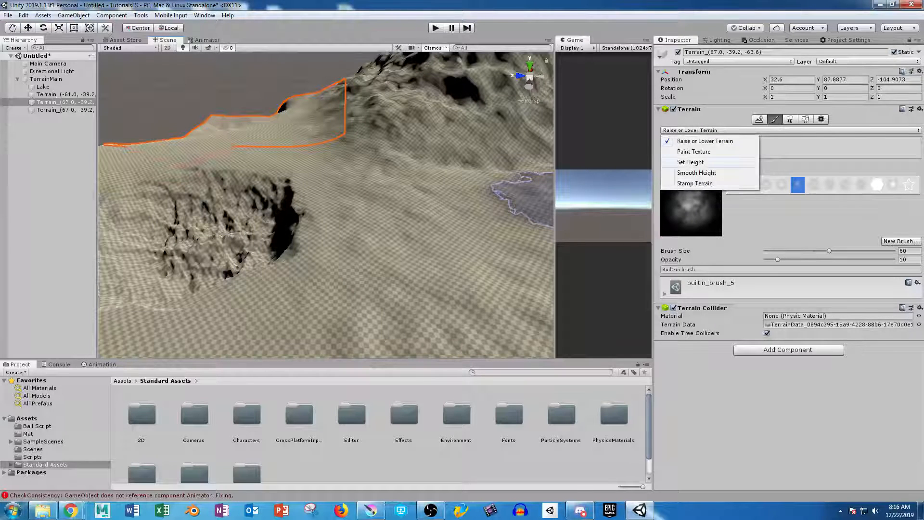
pyautogui.click(694, 151)
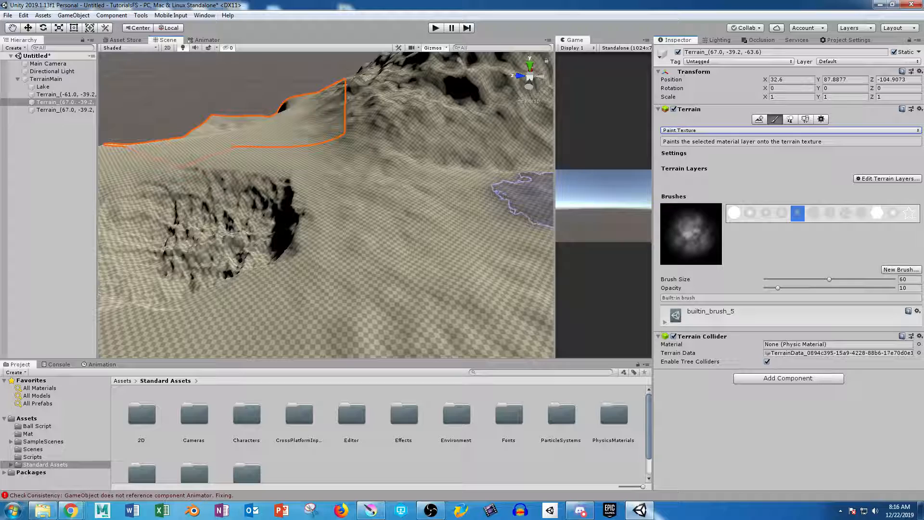
# - Search the existing terrain layers for "sand" while adding a layer to the selected tile, and close the picker without choosing one
pyautogui.moveTo(259, 221)
pyautogui.mouseDown(button='right')
pyautogui.moveTo(400, 285)
pyautogui.moveTo(241, 264)
pyautogui.moveTo(334, 289)
pyautogui.moveTo(268, 268)
pyautogui.moveTo(540, 231)
pyautogui.mouseUp(button='right')
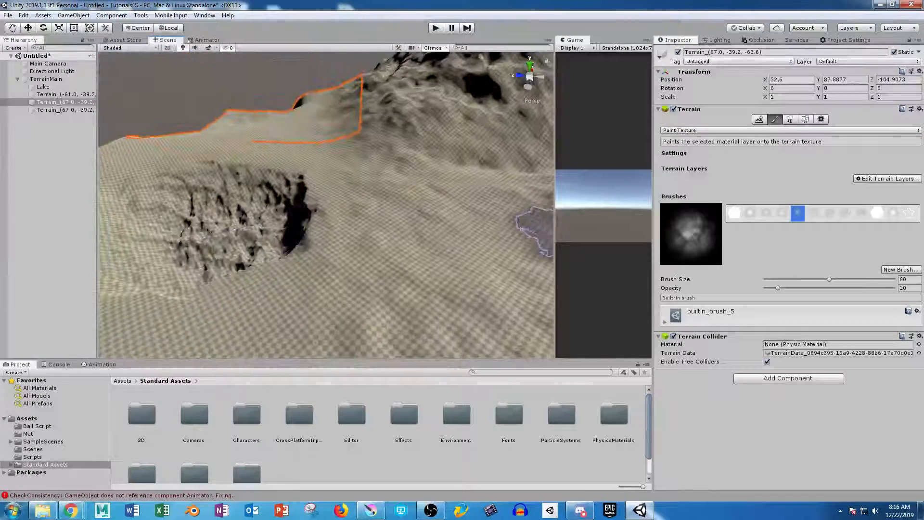
pyautogui.click(887, 178)
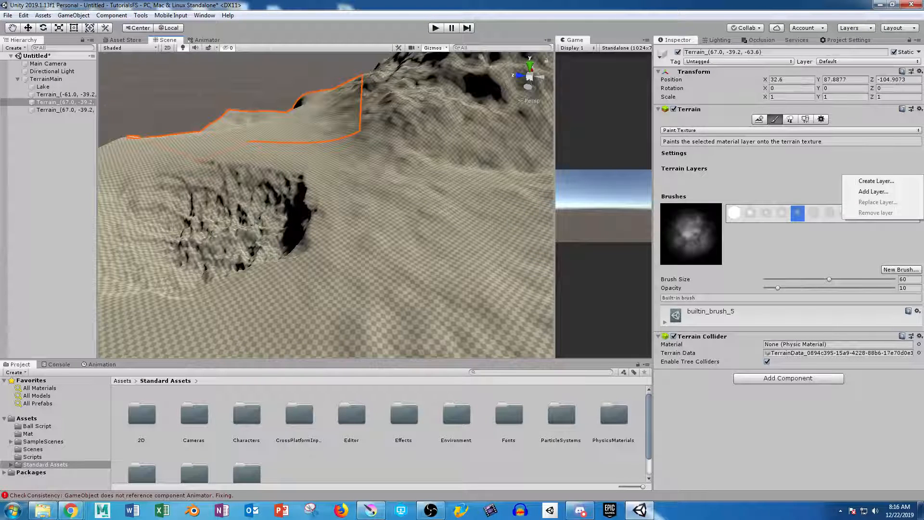
pyautogui.click(874, 192)
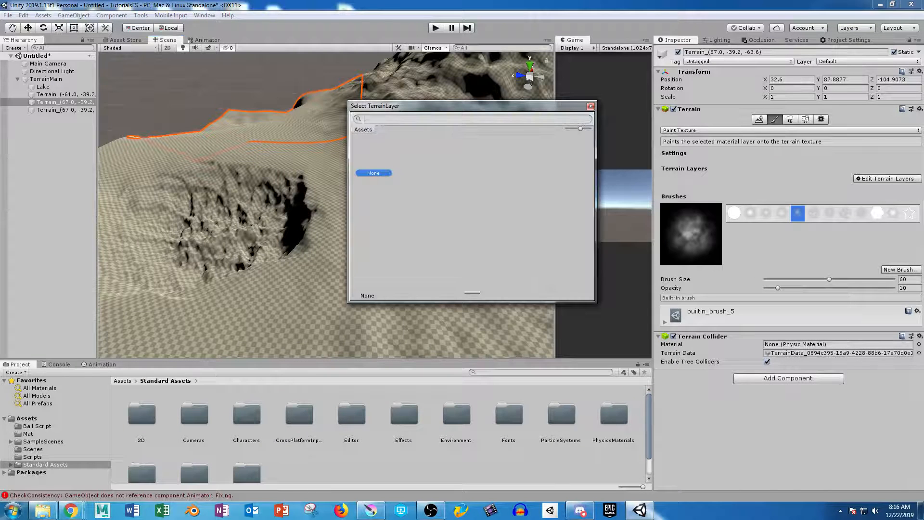
pyautogui.write('sand')
pyautogui.click(590, 106)
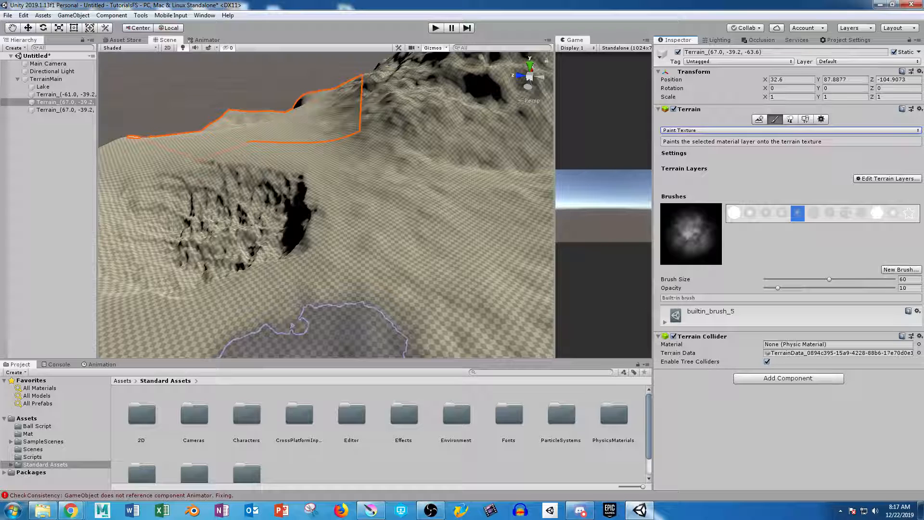
# - Browse the Standard Assets subfolders, including Editor, 2D, Characters and CrossPlatformInput, for terrain textures
pyautogui.click(274, 427)
pyautogui.scroll(-2, 273, 427)
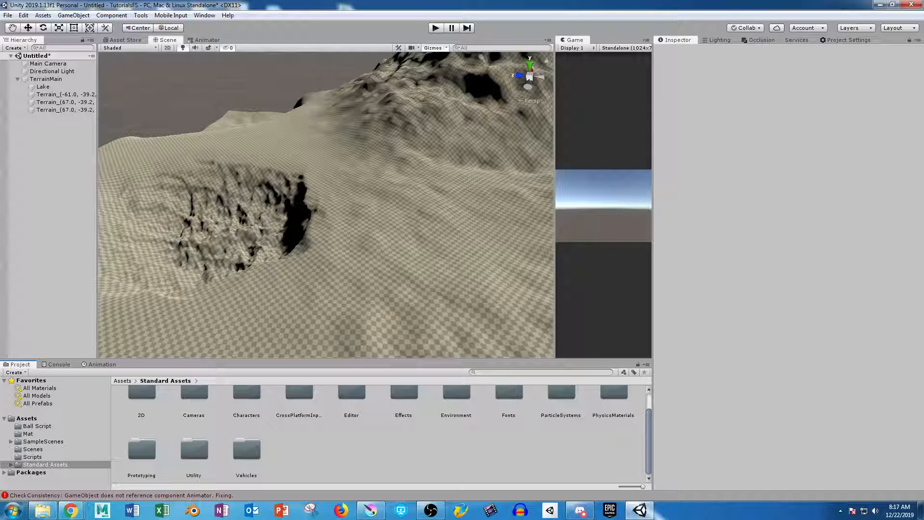
pyautogui.doubleClick(352, 394)
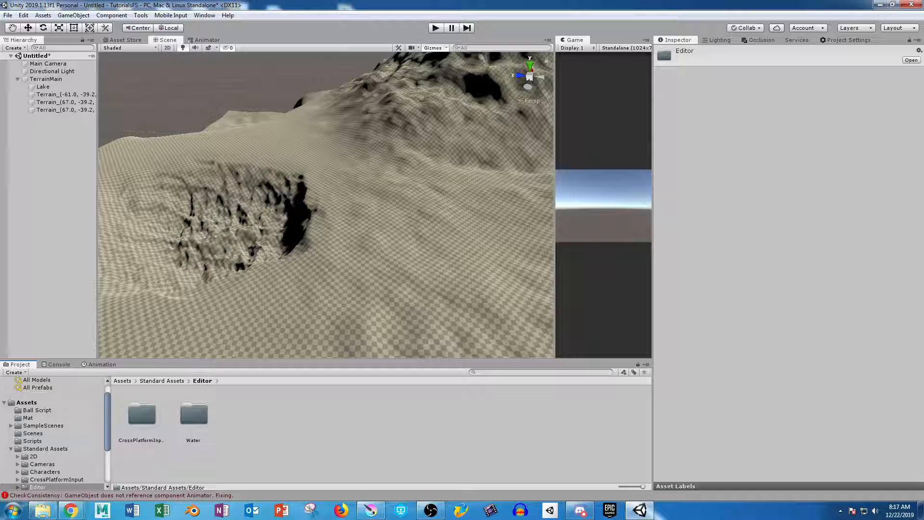
pyautogui.click(34, 456)
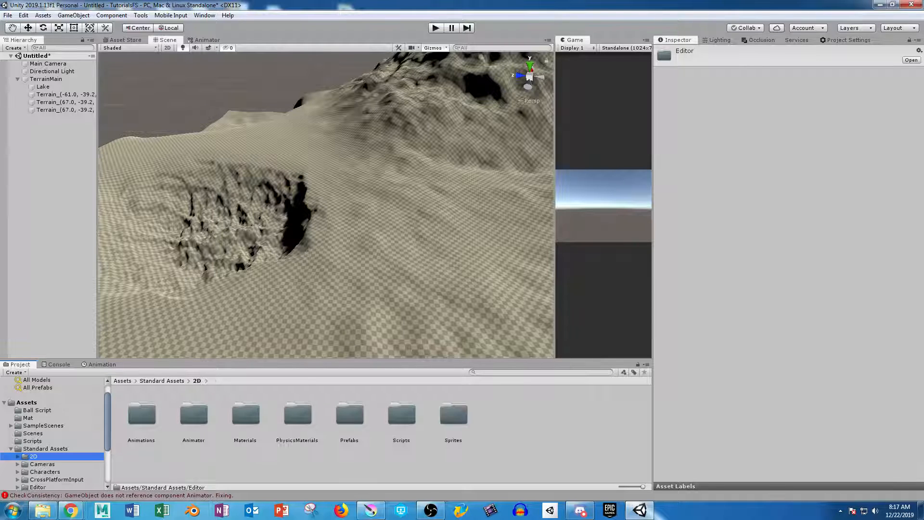
pyautogui.press('Down')
pyautogui.press('Down')
pyautogui.press('Down')
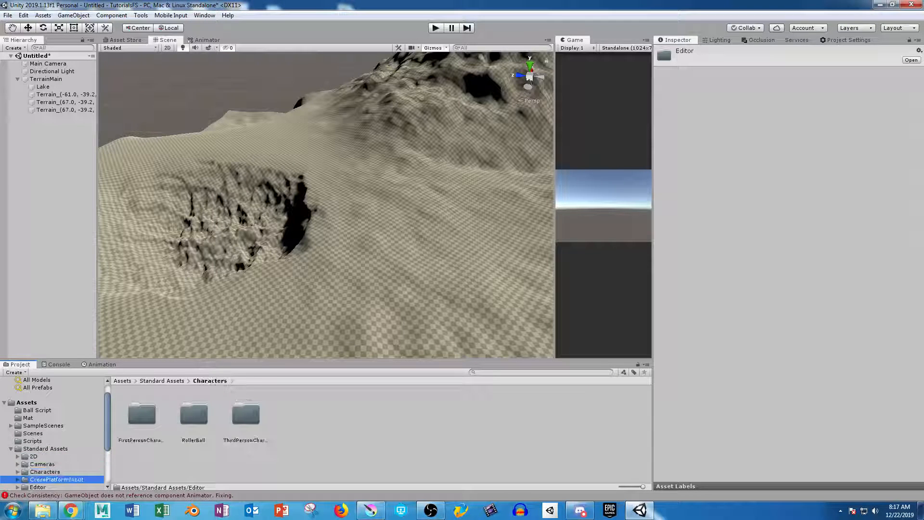
pyautogui.scroll(-5, 53, 479)
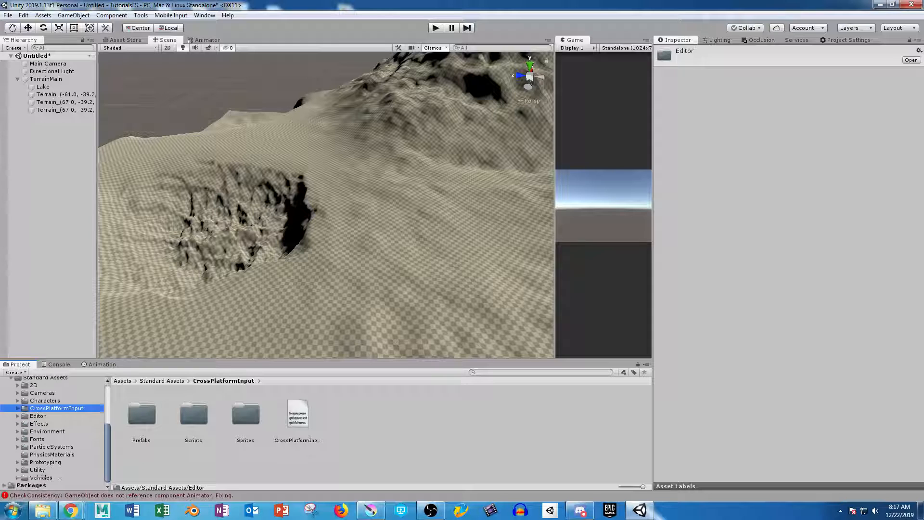
pyautogui.scroll(2, 53, 434)
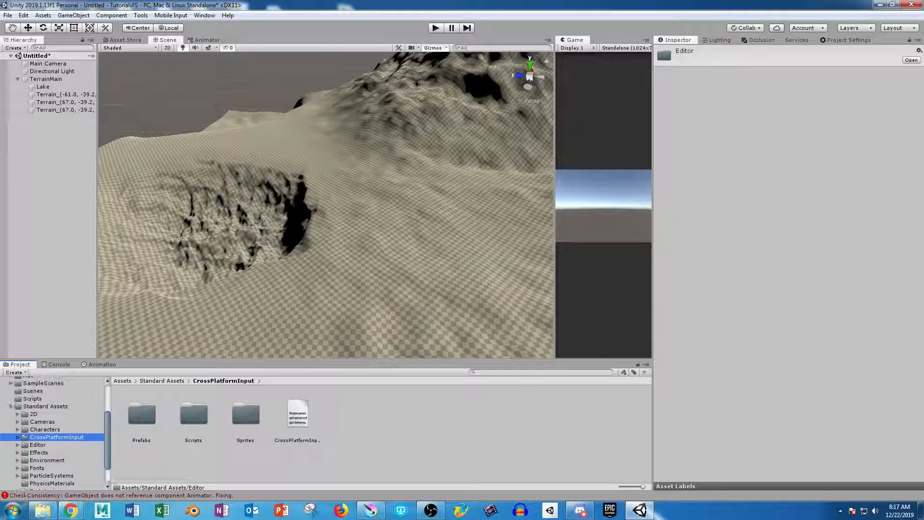
# - Open the SurfaceTextures folder inside TerrainAssets in the Environment folder of Standard Assets
pyautogui.click(46, 406)
pyautogui.scroll(-1, 385, 433)
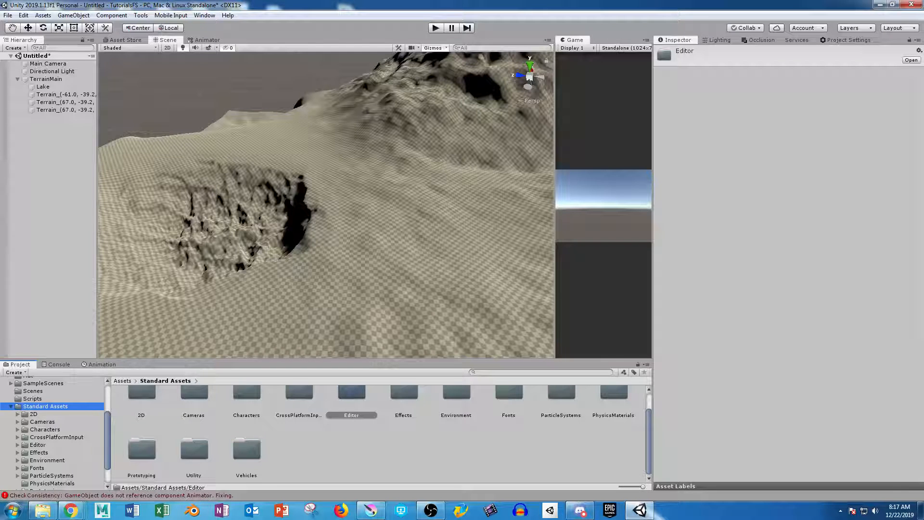
pyautogui.click(47, 460)
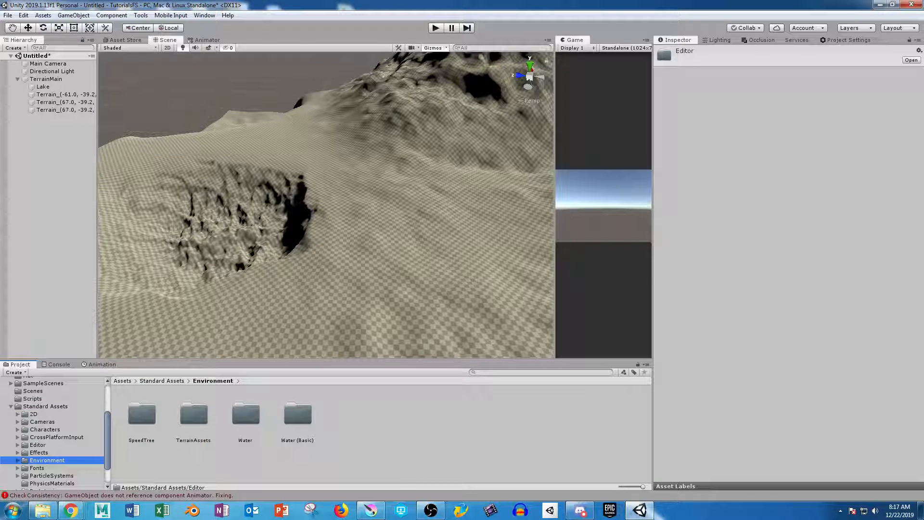
pyautogui.doubleClick(194, 414)
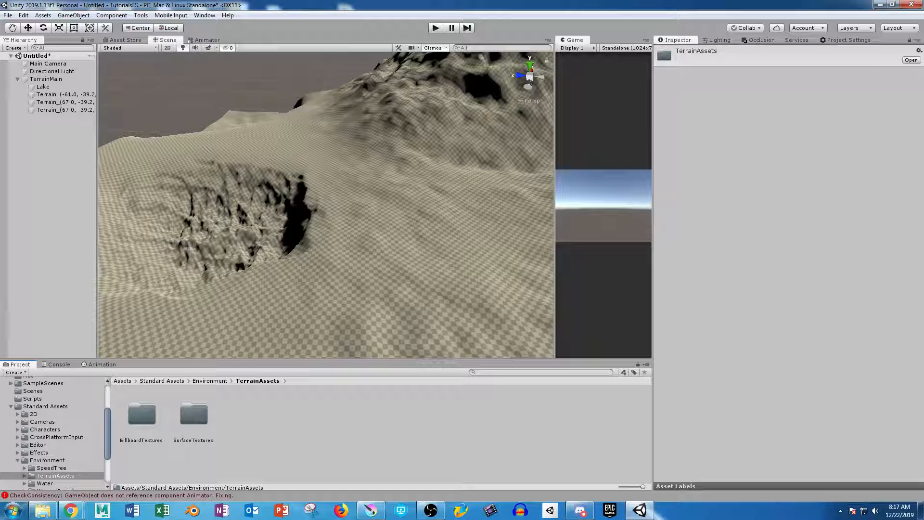
pyautogui.doubleClick(194, 414)
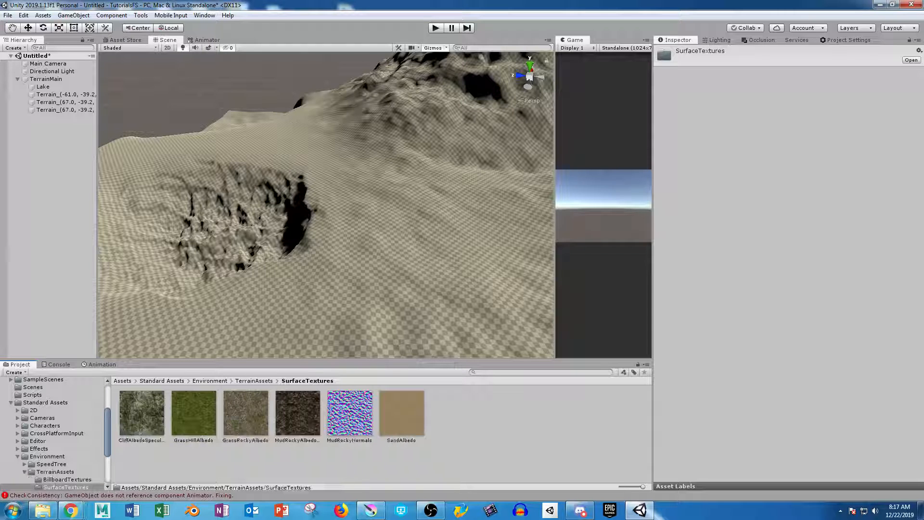
# - Create a terrain layer on the Lake tile from the SandAlbedo texture
pyautogui.click(43, 87)
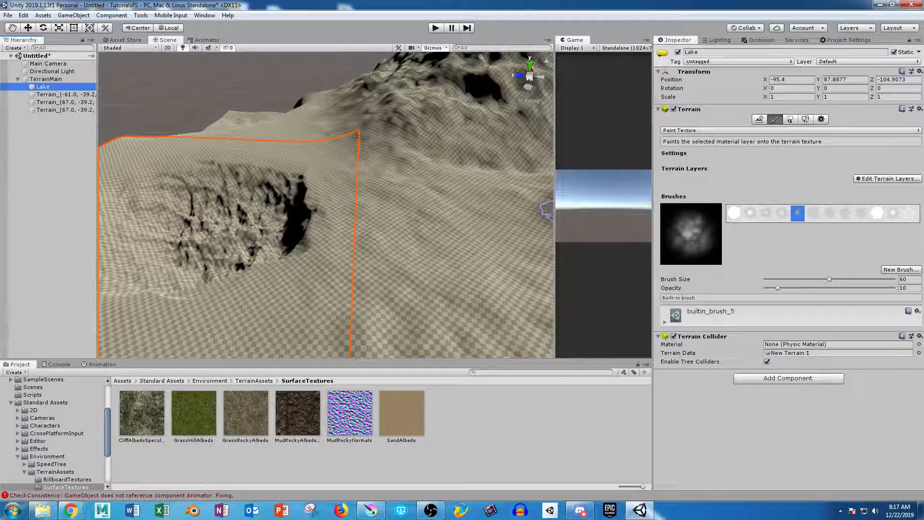
pyautogui.click(887, 179)
pyautogui.click(866, 180)
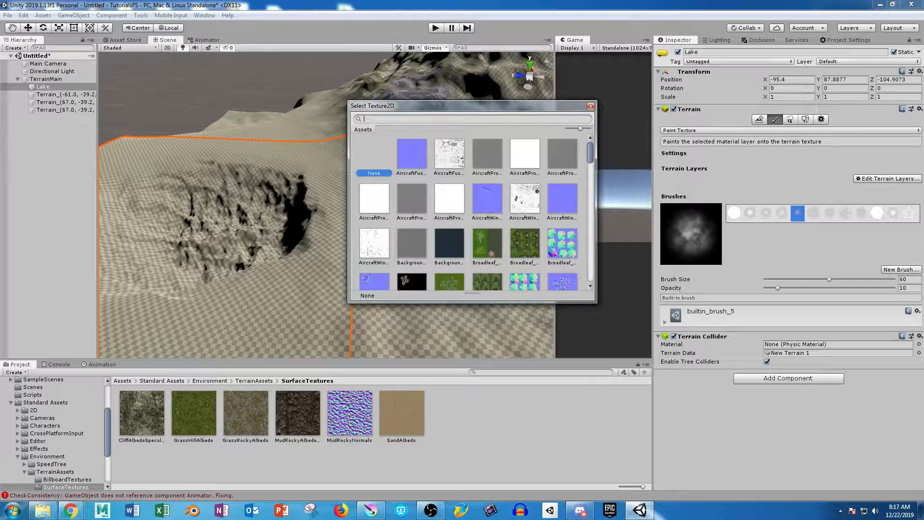
pyautogui.write('sand')
pyautogui.press('Right')
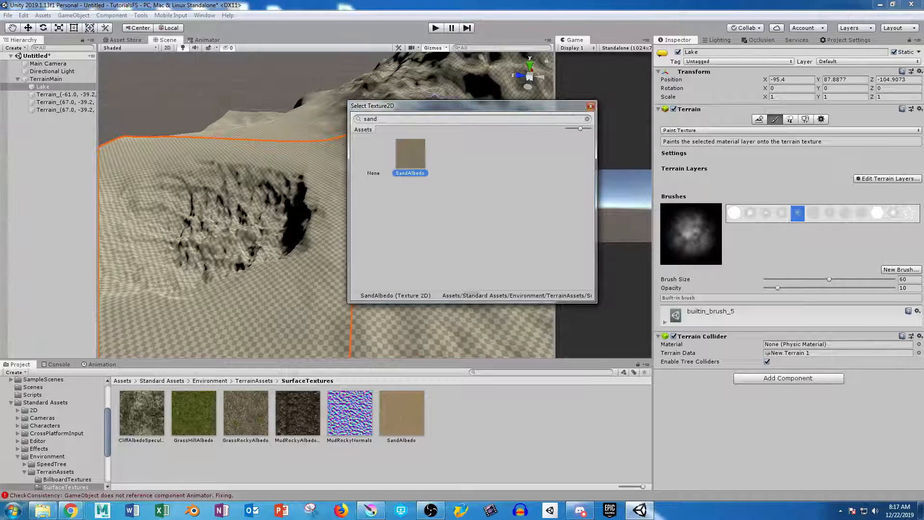
pyautogui.click(591, 106)
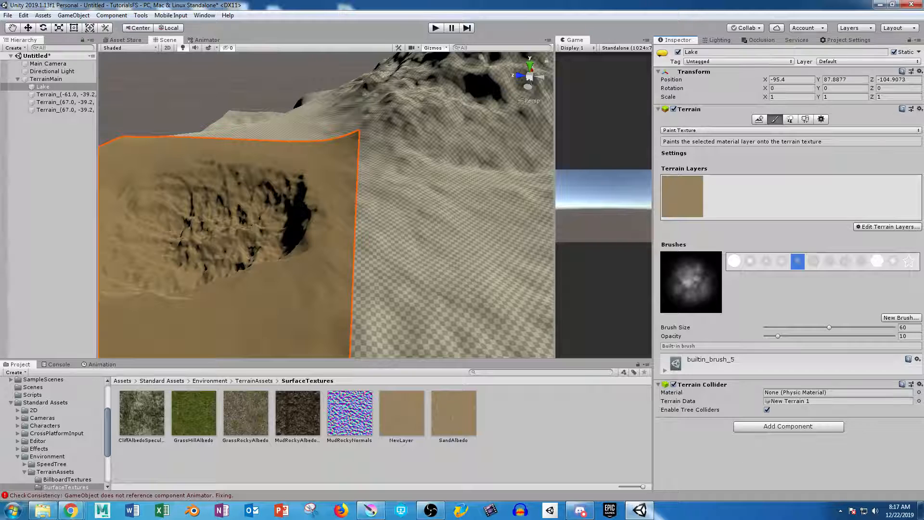
# - Try selecting the terrain tiles together to edit their layers jointly, and return to the Lake tile alone
pyautogui.click(65, 95)
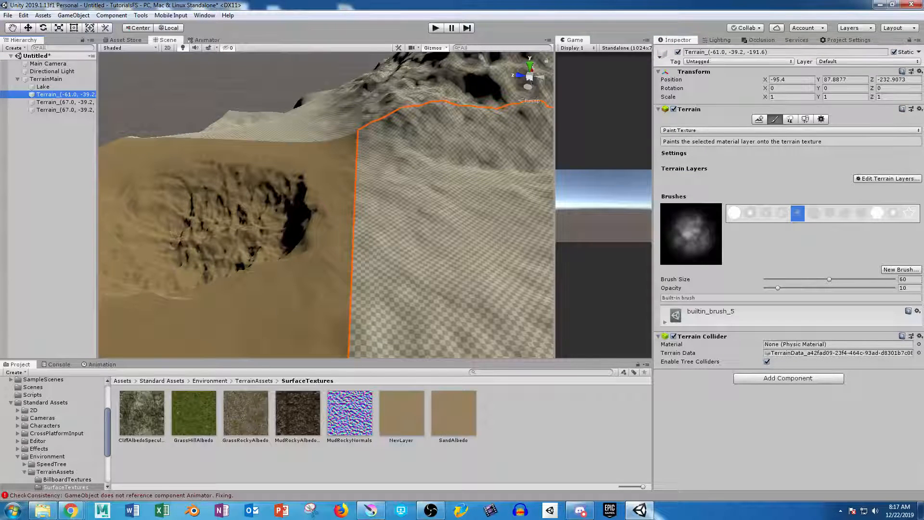
pyautogui.keyDown('ctrl'); pyautogui.click(65, 102); pyautogui.keyUp('ctrl')
pyautogui.keyDown('ctrl'); pyautogui.click(65, 109); pyautogui.keyUp('ctrl')
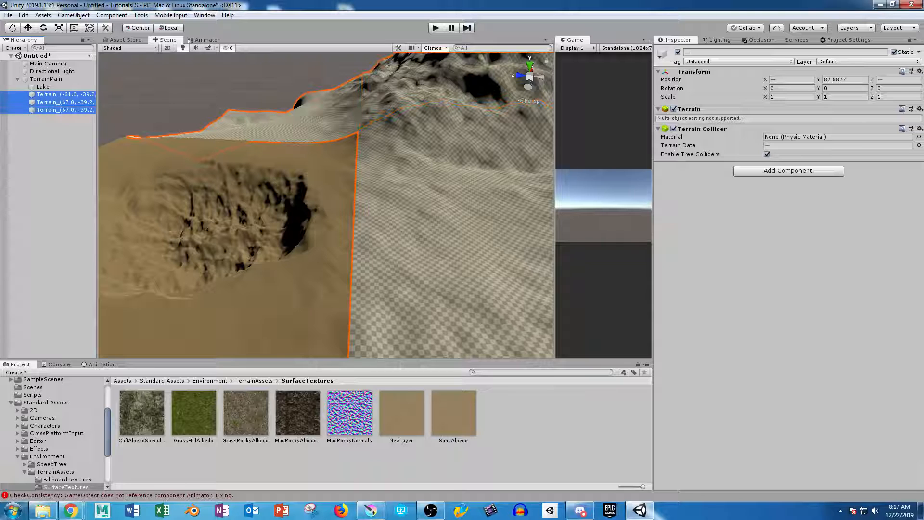
pyautogui.keyDown('ctrl'); pyautogui.click(43, 87); pyautogui.keyUp('ctrl')
pyautogui.click(43, 86)
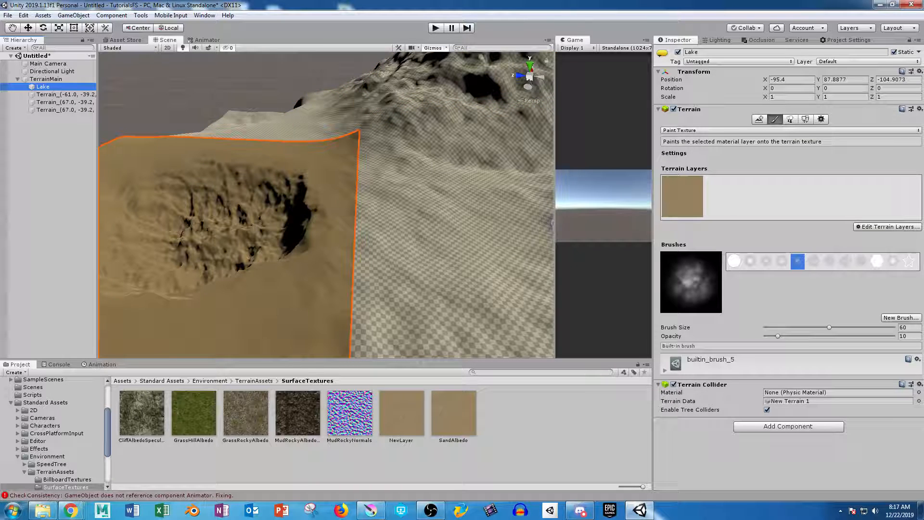
pyautogui.click(887, 227)
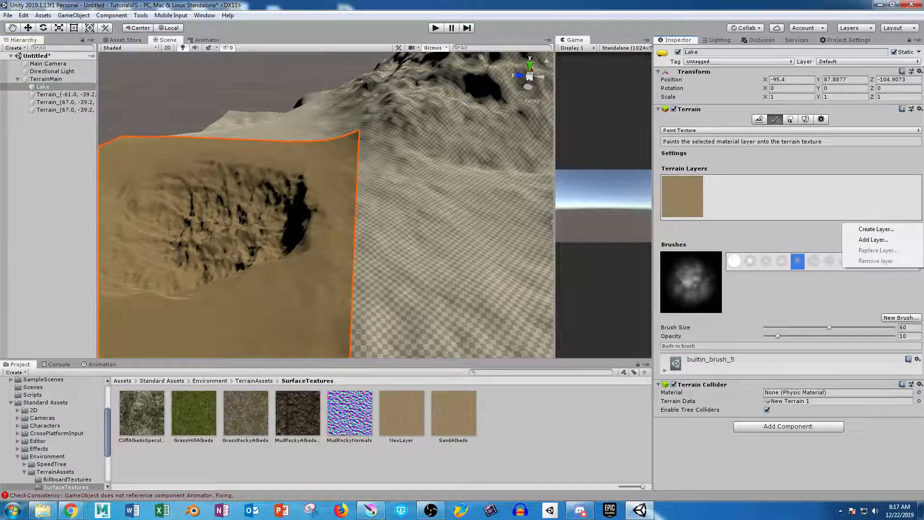
pyautogui.click(867, 239)
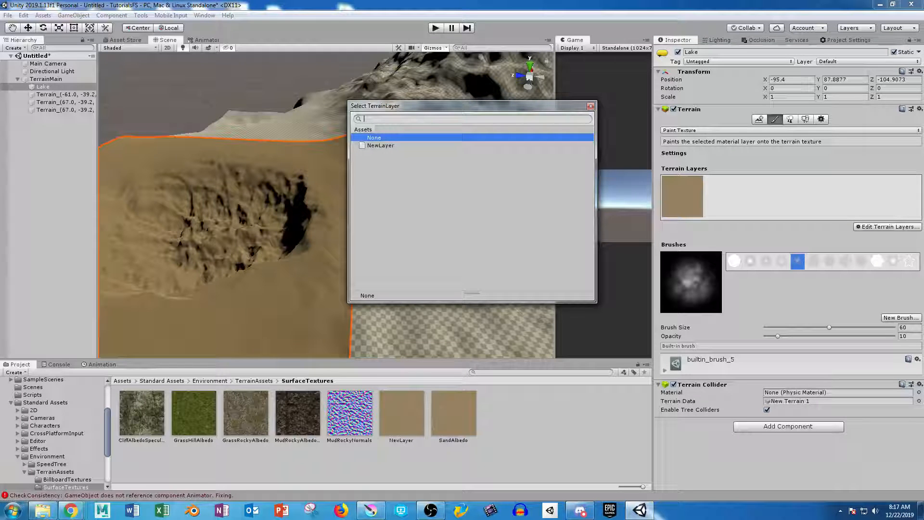
pyautogui.write('grass')
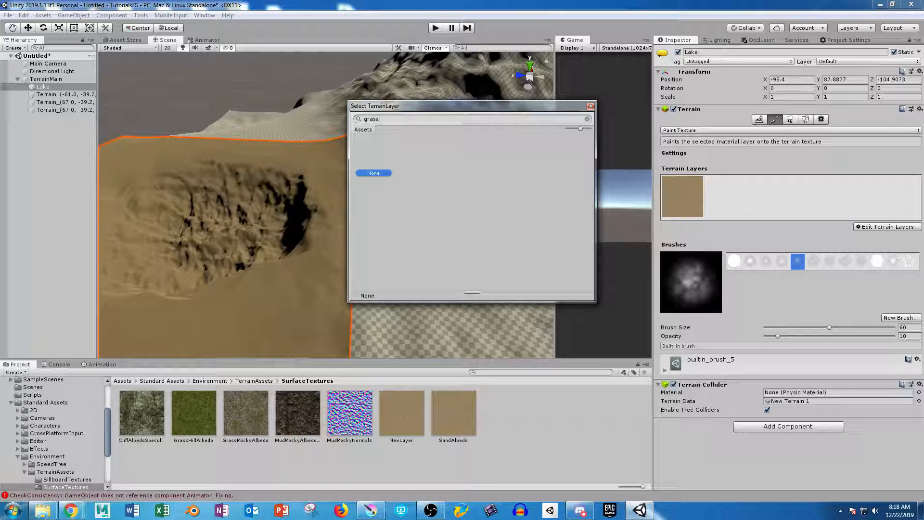
pyautogui.click(591, 106)
# - Create a second terrain layer on the Lake tile from the GrassHillAlbedo texture
pyautogui.click(887, 226)
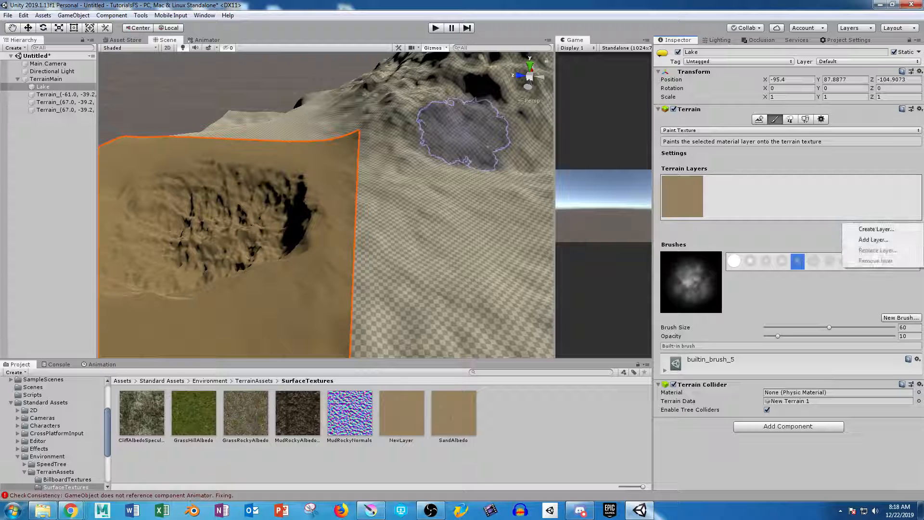
pyautogui.click(877, 229)
pyautogui.write('grass')
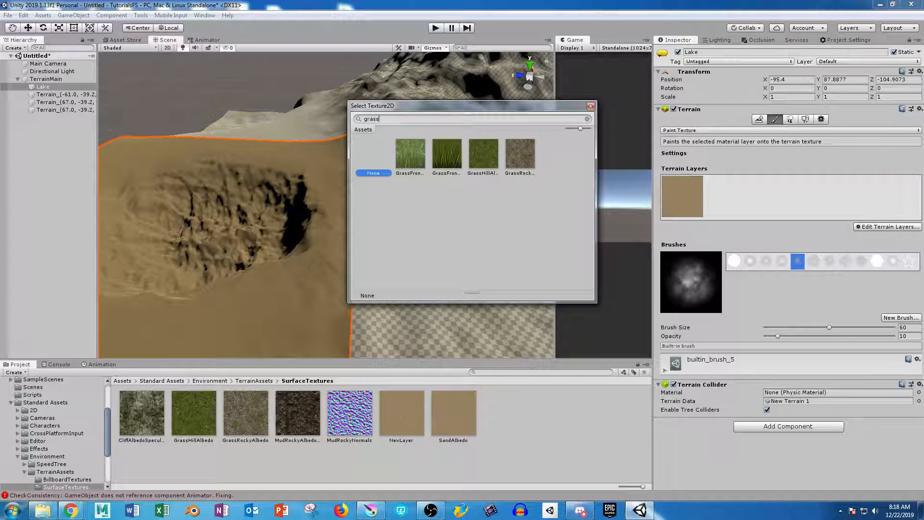
pyautogui.click(484, 154)
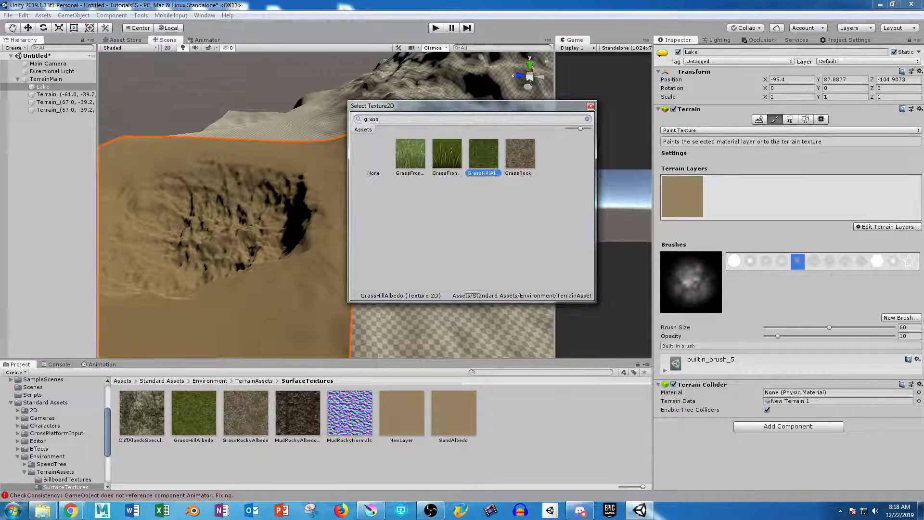
pyautogui.doubleClick(483, 155)
pyautogui.click(887, 227)
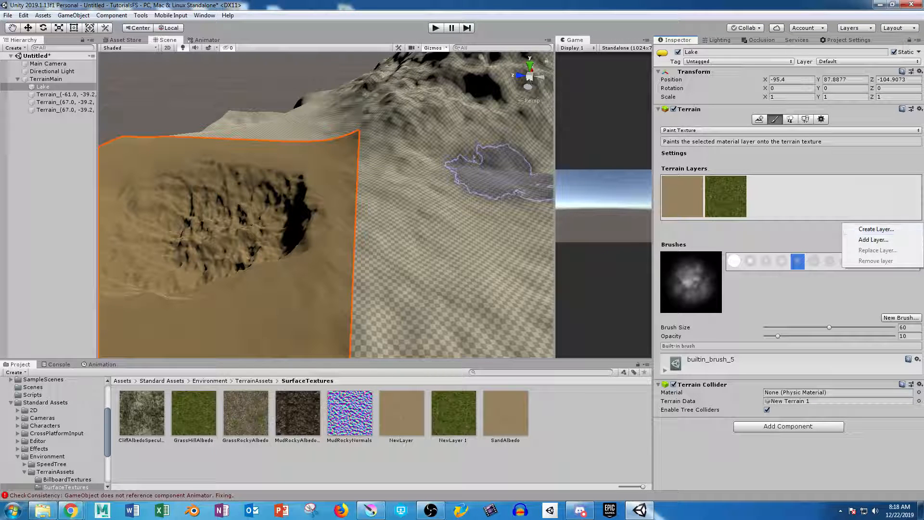
pyautogui.click(461, 235)
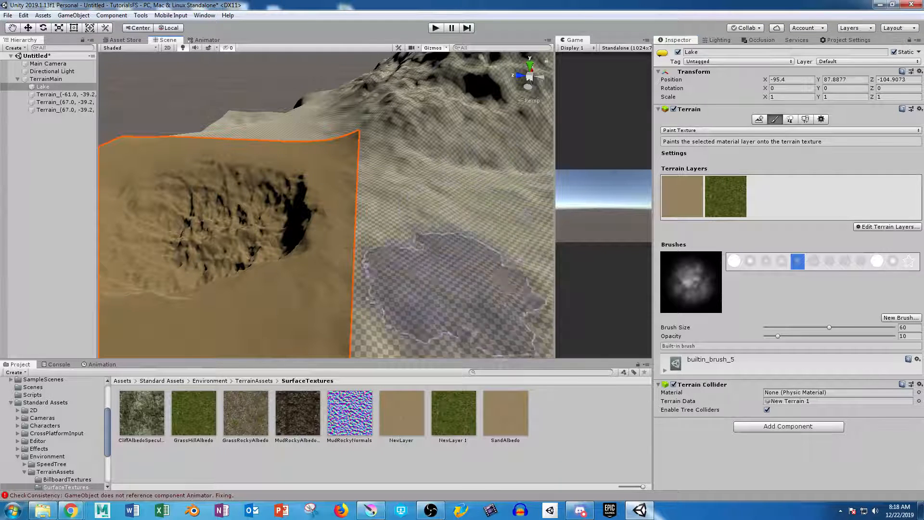
# - Select the untextured tile next to the lake pit and create a Paint Texture terrain layer from CliffAlbedoSpecular
pyautogui.moveTo(402, 206); pyautogui.dragTo(318, 210, button='middle')
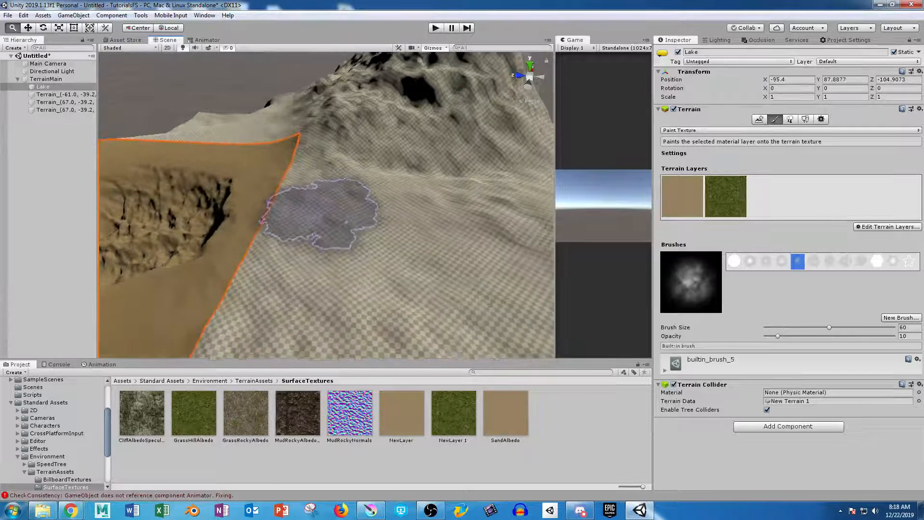
pyautogui.click(27, 27)
pyautogui.click(337, 207)
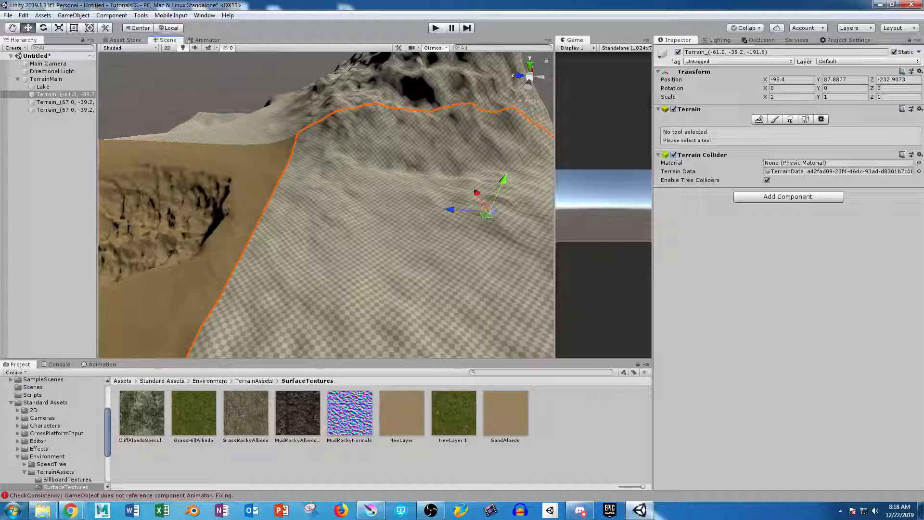
pyautogui.click(775, 119)
pyautogui.click(894, 185)
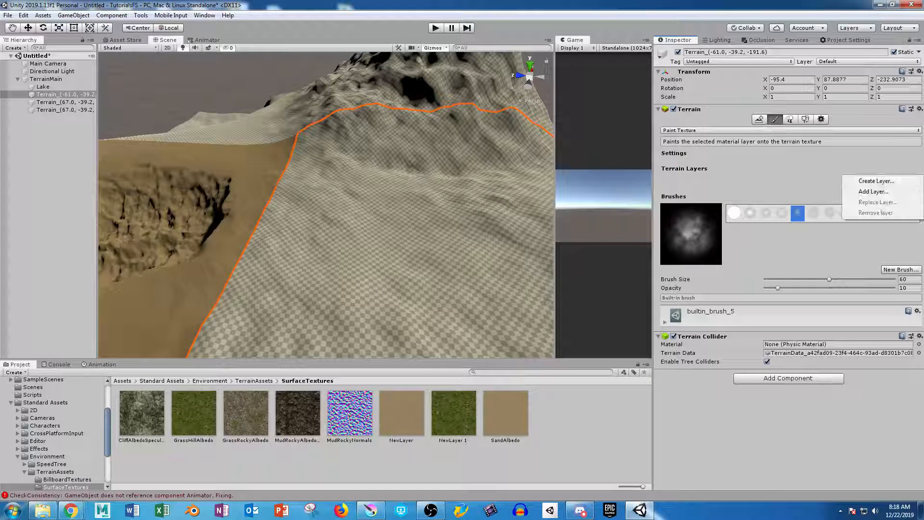
pyautogui.click(877, 181)
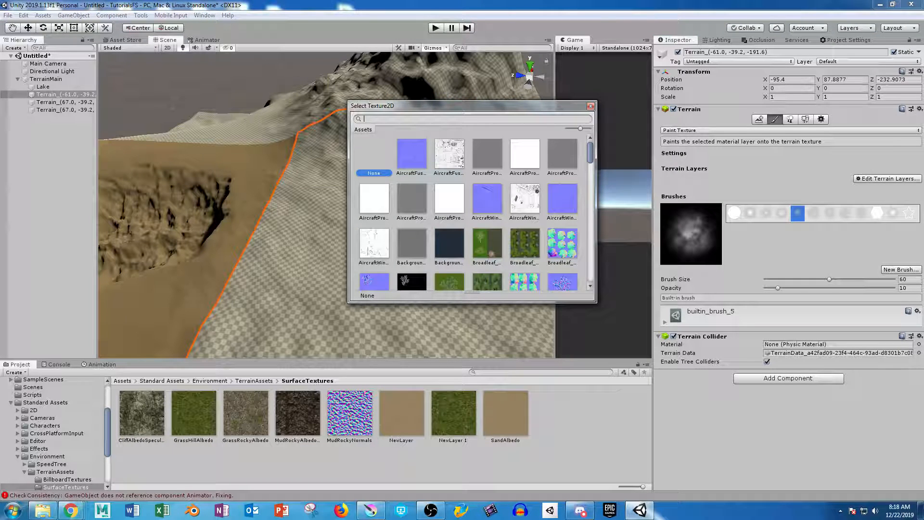
pyautogui.write('cliff')
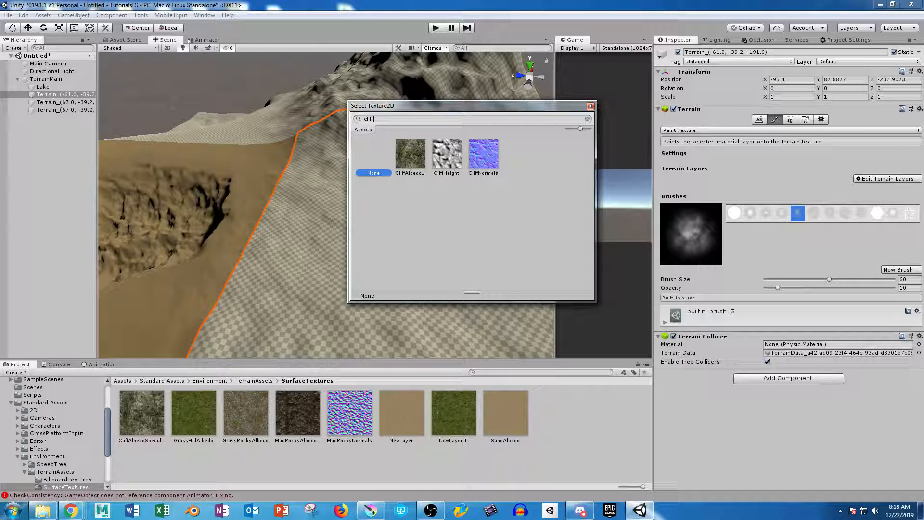
pyautogui.click(410, 154)
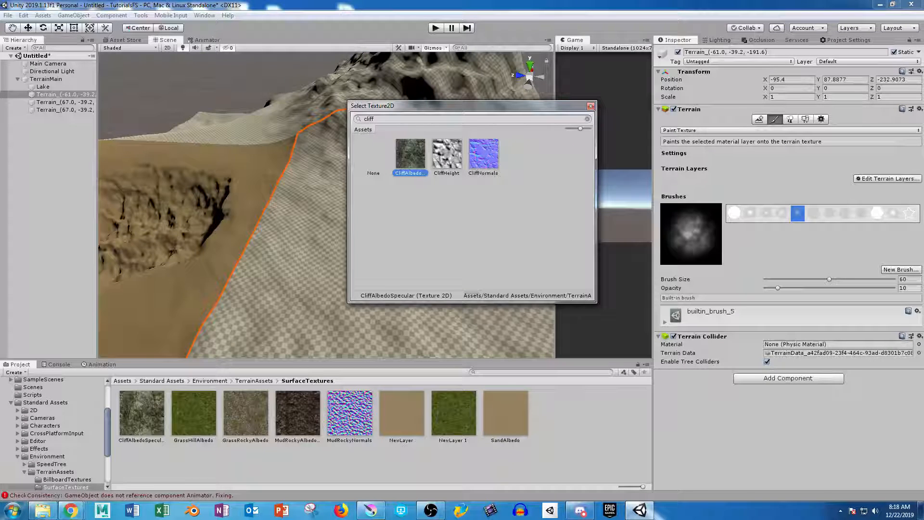
pyautogui.doubleClick(410, 154)
# - Create a second terrain layer on the cliff-textured tile beside the lake pit from the GrassHillAlbedo texture
pyautogui.click(887, 226)
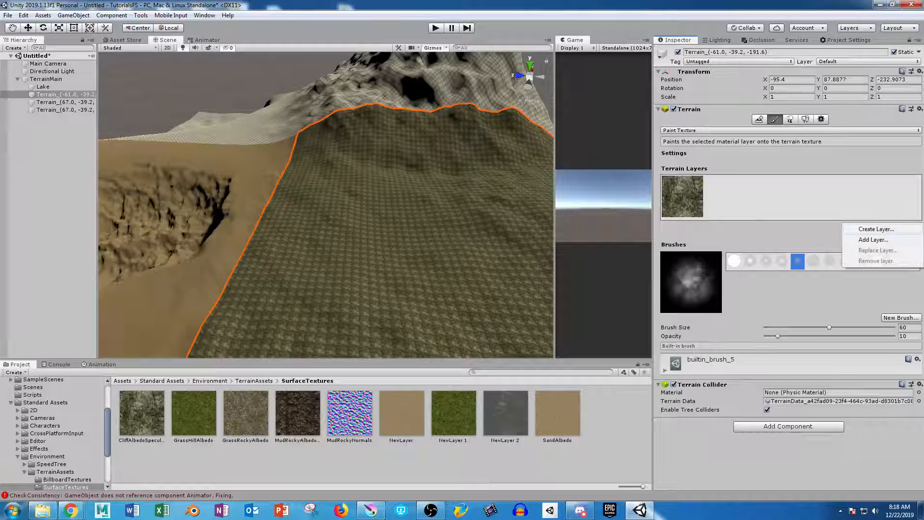
pyautogui.click(876, 230)
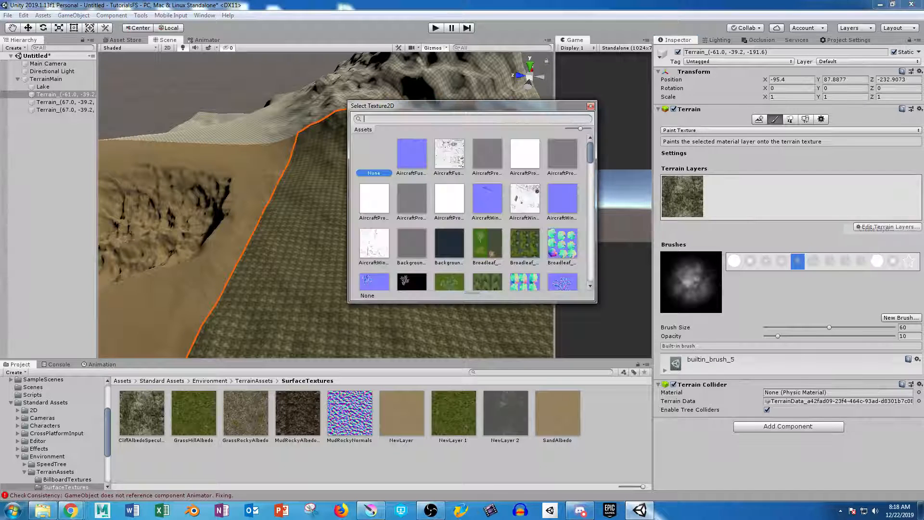
pyautogui.write('grass')
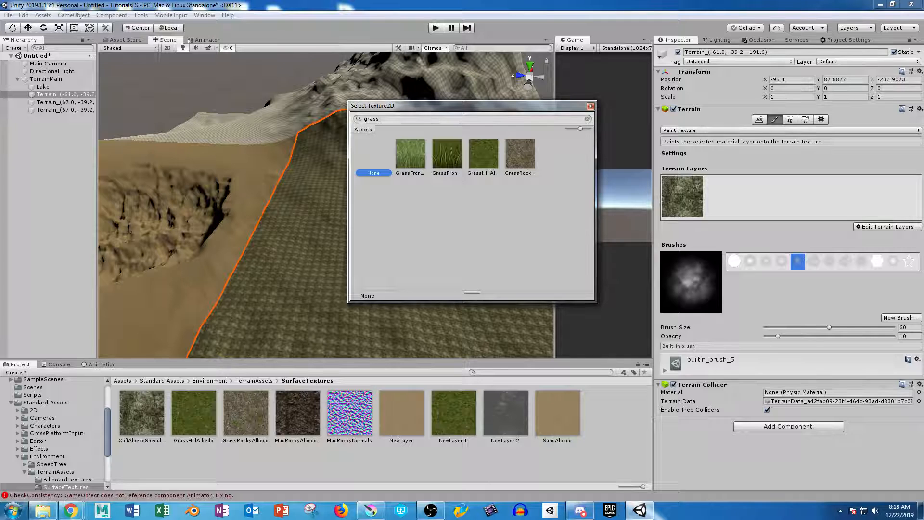
pyautogui.click(483, 154)
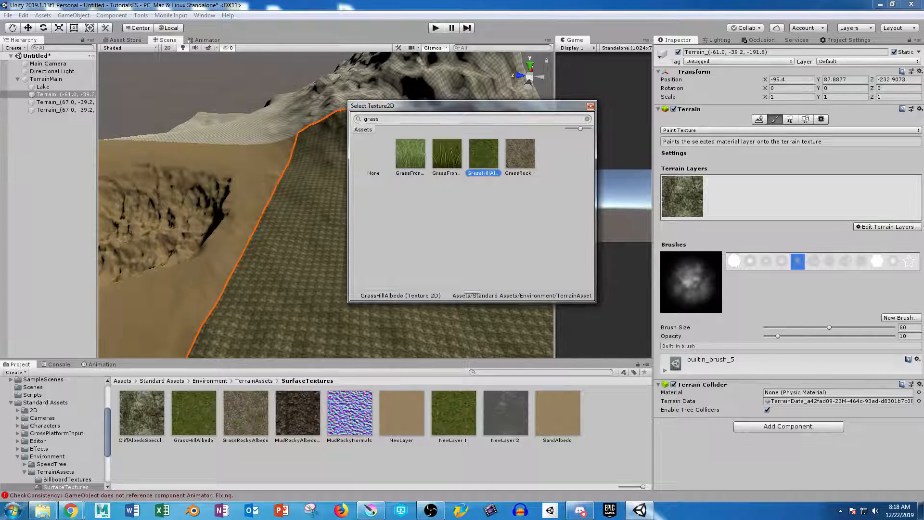
pyautogui.doubleClick(484, 154)
# - Create a third terrain layer on the same tile from the GrassRockyAlbedo texture
pyautogui.click(887, 227)
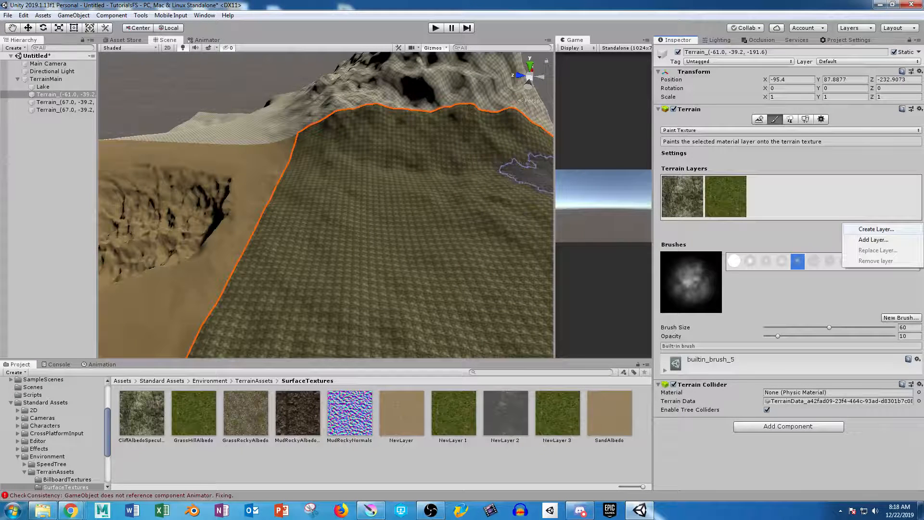
pyautogui.click(876, 229)
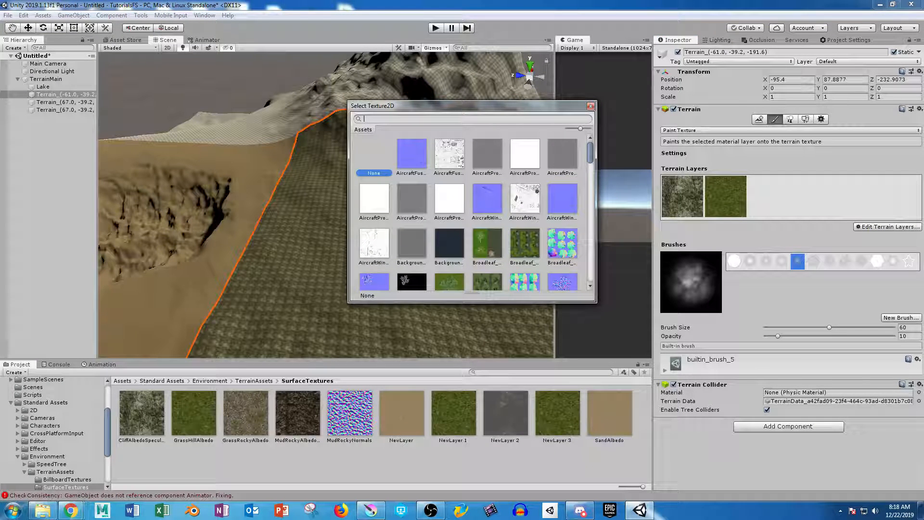
pyautogui.write('grass')
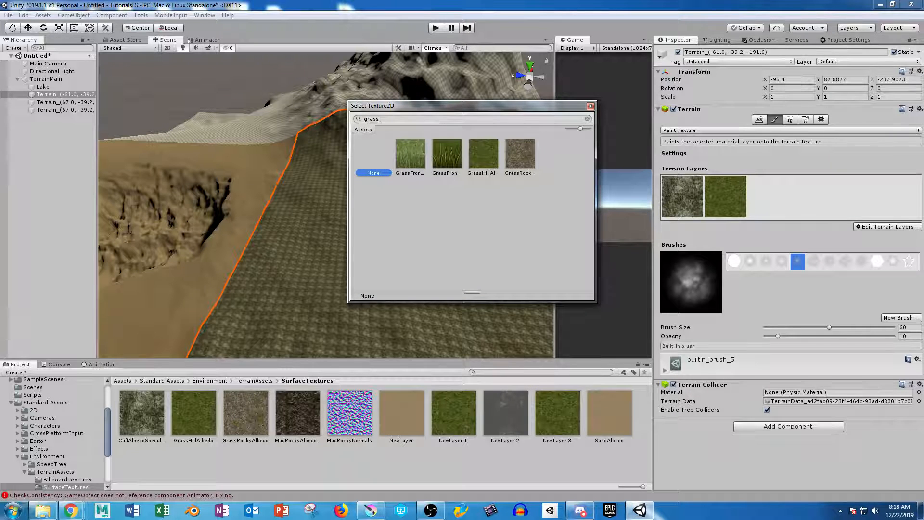
pyautogui.doubleClick(519, 154)
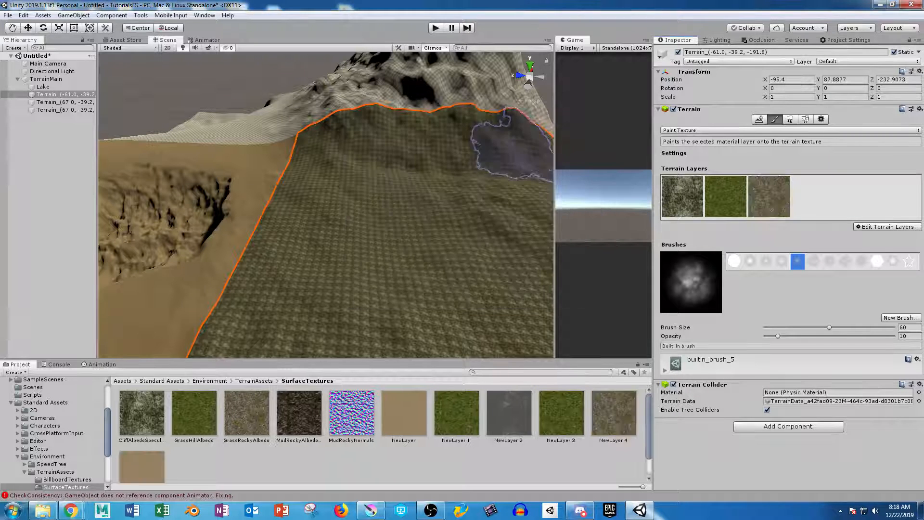
# - Select the untextured terrain tile behind the lake pit, Terrain_(67.0, -39.2, -63.6)
pyautogui.scroll(3, 448, 197)
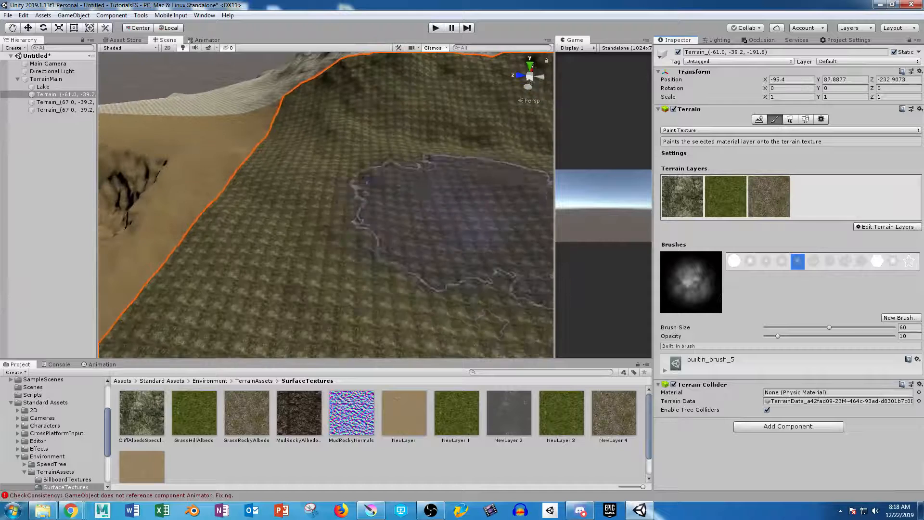
pyautogui.scroll(-5, 474, 222)
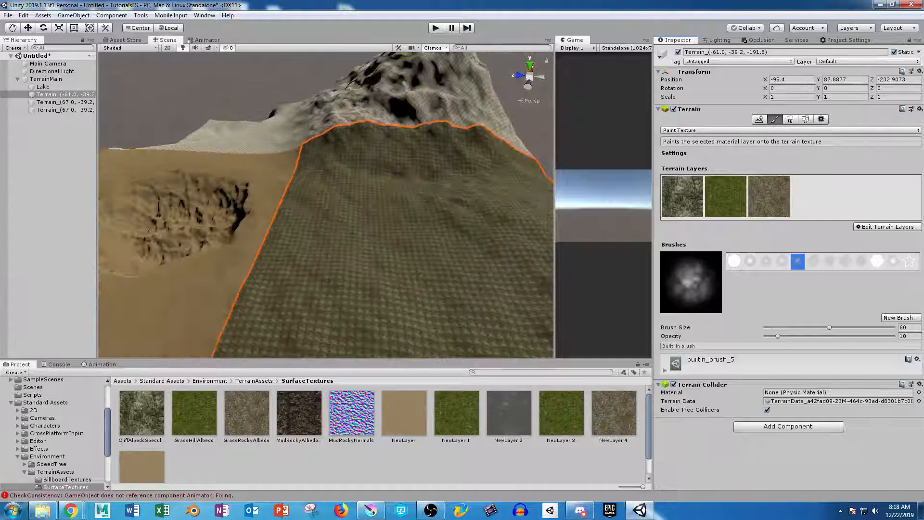
pyautogui.click(65, 102)
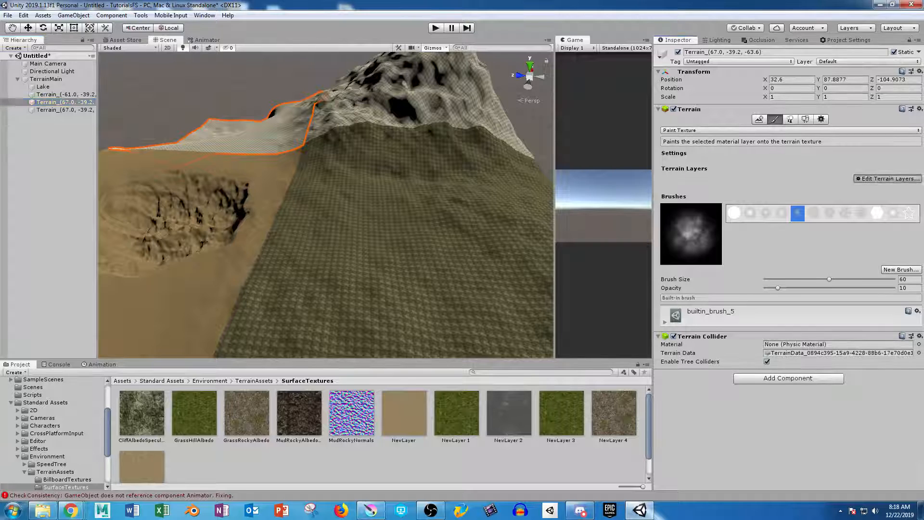
pyautogui.click(888, 179)
pyautogui.click(873, 191)
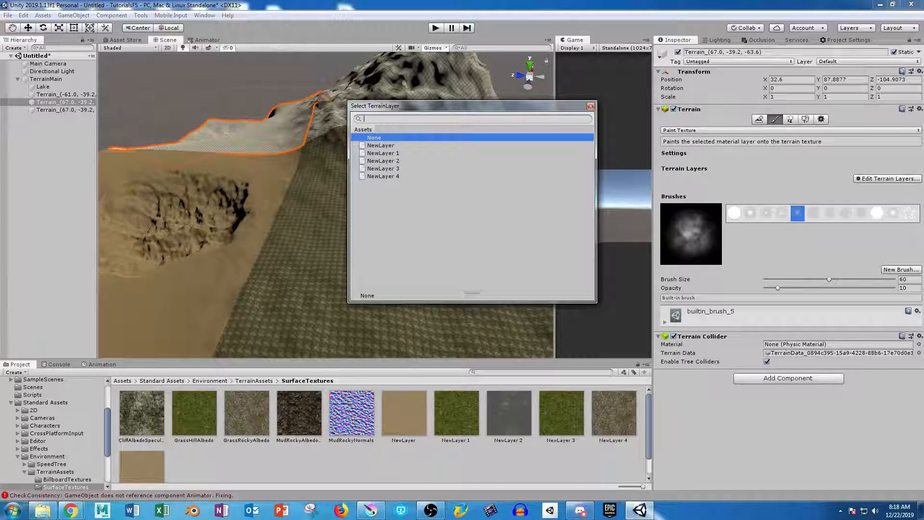
pyautogui.write('sand')
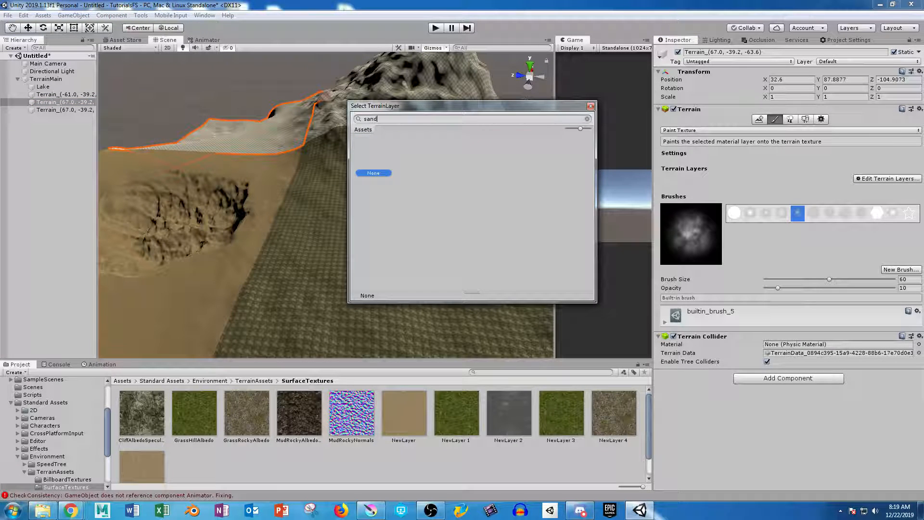
pyautogui.click(590, 106)
# - Create a terrain layer on the tile behind the lake pit from the SandAlbedo texture
pyautogui.click(887, 178)
pyautogui.click(862, 188)
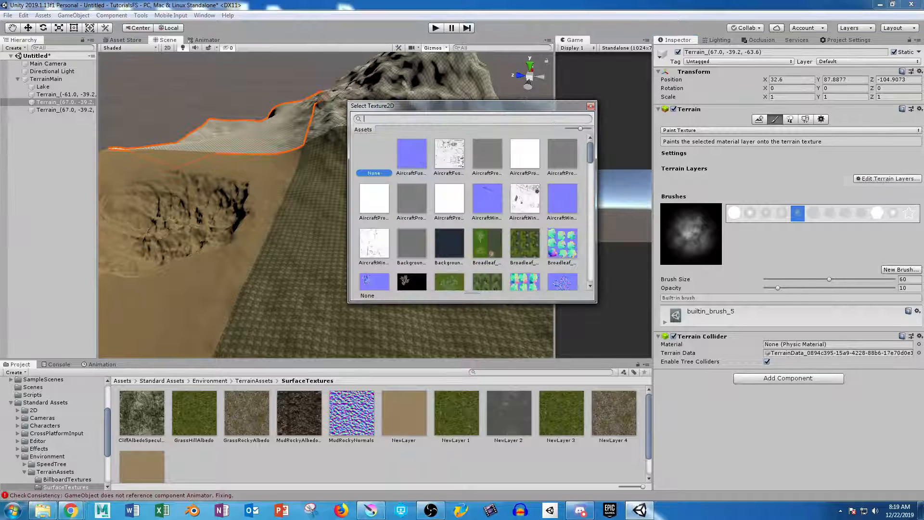
pyautogui.write('sand')
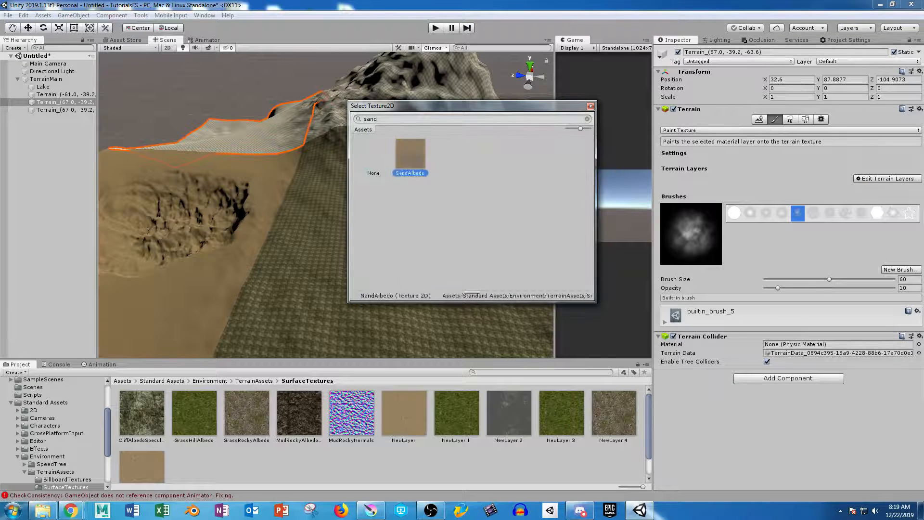
pyautogui.doubleClick(410, 155)
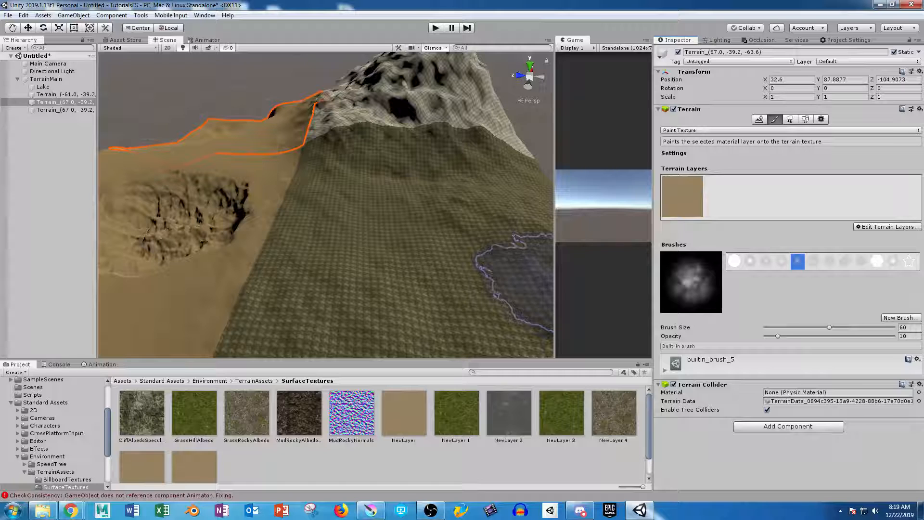
# - Select the untextured mountain tile, Terrain_(67.0, -39.2, -191.6), and create a terrain layer from the CliffAlbedoSpecular texture
pyautogui.click(65, 110)
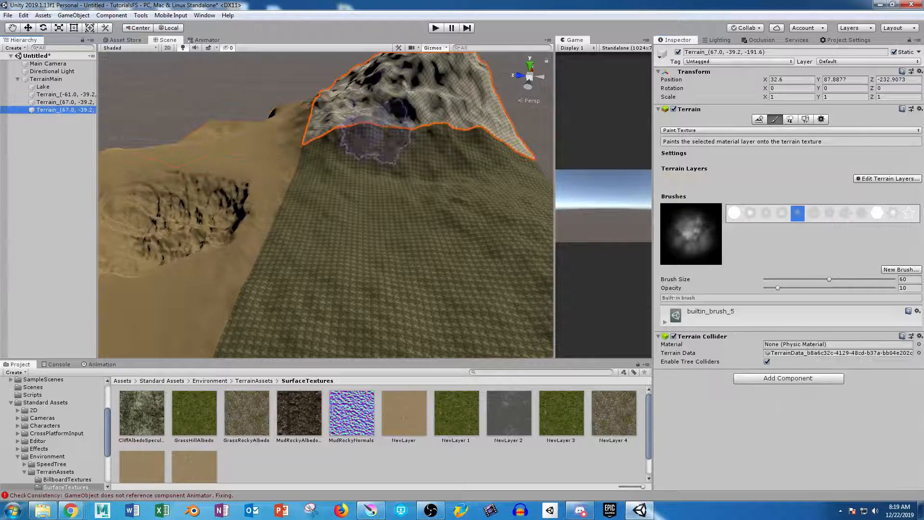
pyautogui.click(887, 178)
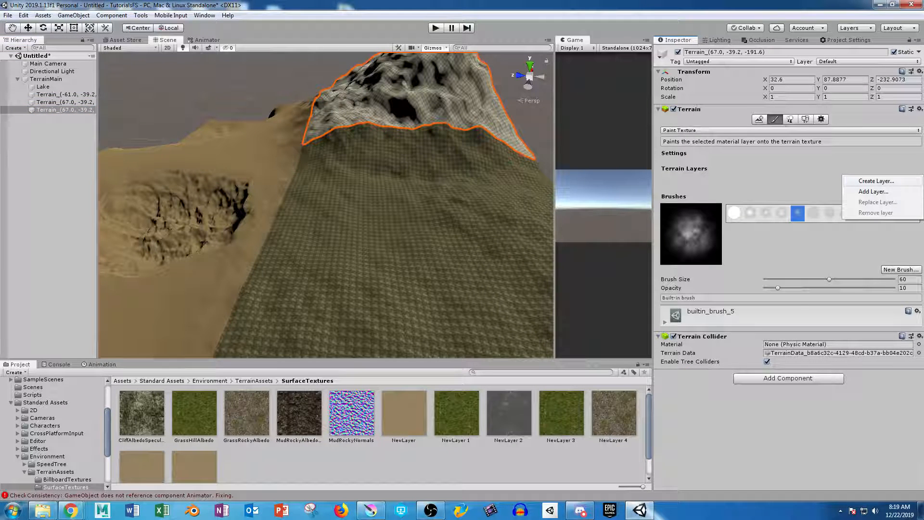
pyautogui.click(876, 181)
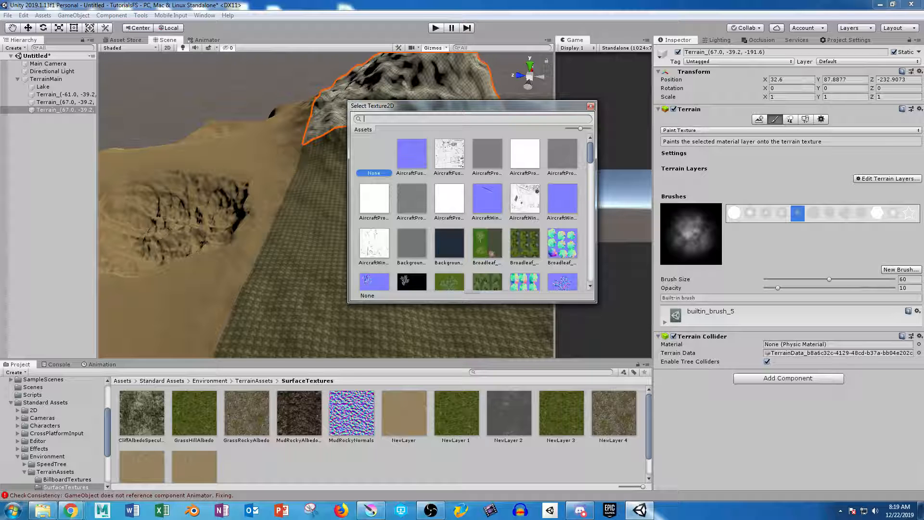
pyautogui.write('cliff')
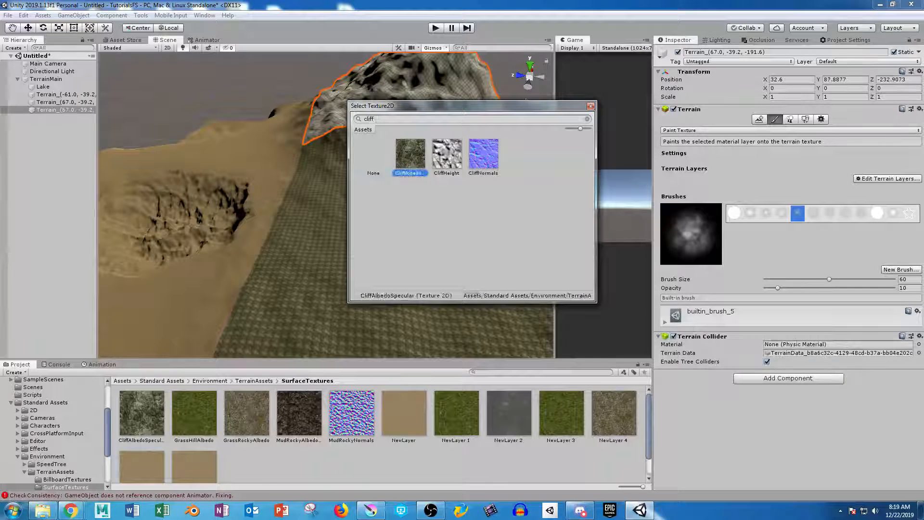
pyautogui.doubleClick(410, 155)
# - Create a second terrain layer on the mountain tile from the GrassRockyAlbedo texture
pyautogui.click(887, 227)
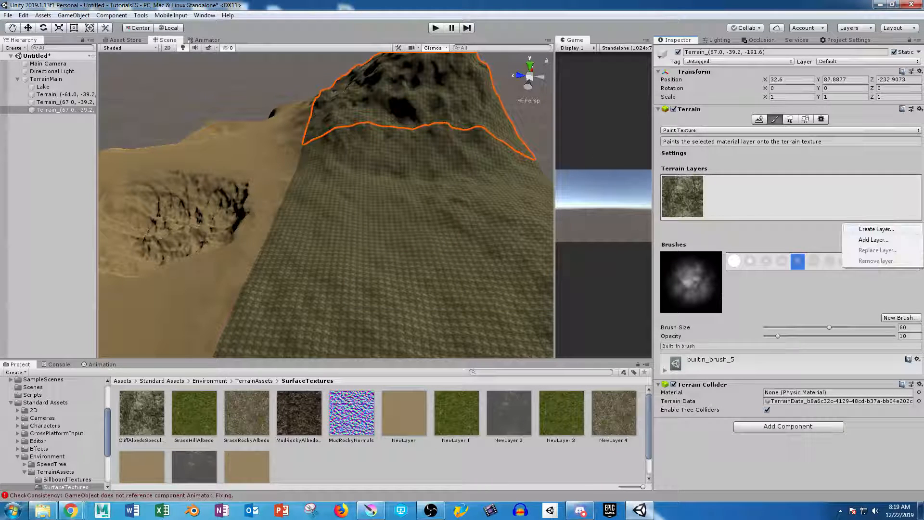
pyautogui.click(867, 229)
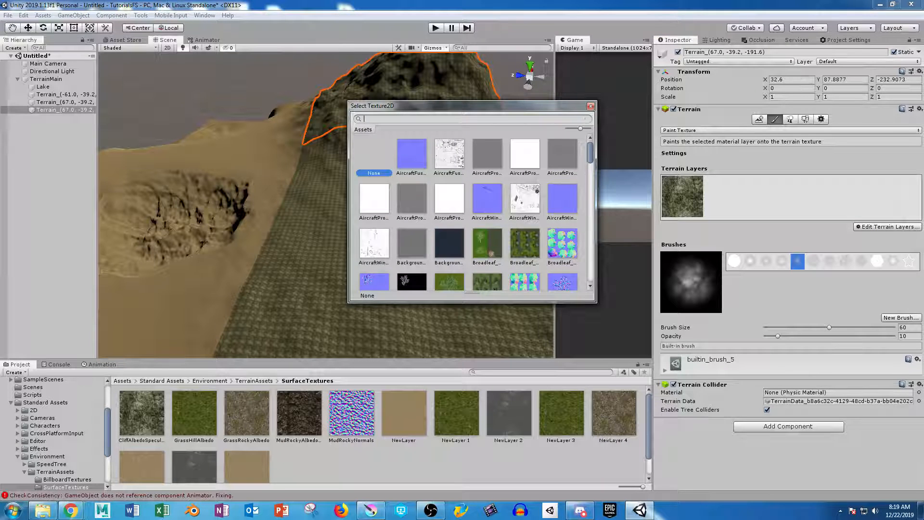
pyautogui.write('grass')
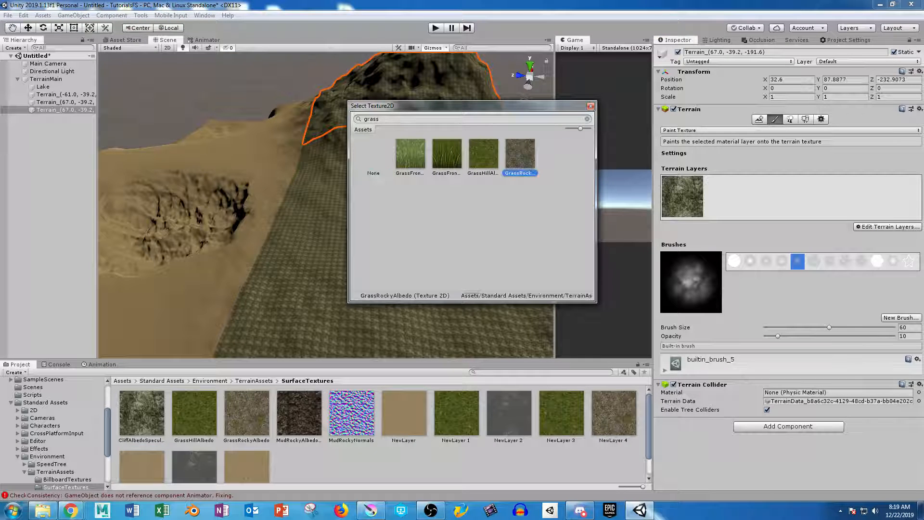
pyautogui.doubleClick(520, 155)
# - Create a third terrain layer on the mountain tile from the GrassHillAlbedo texture
pyautogui.click(887, 227)
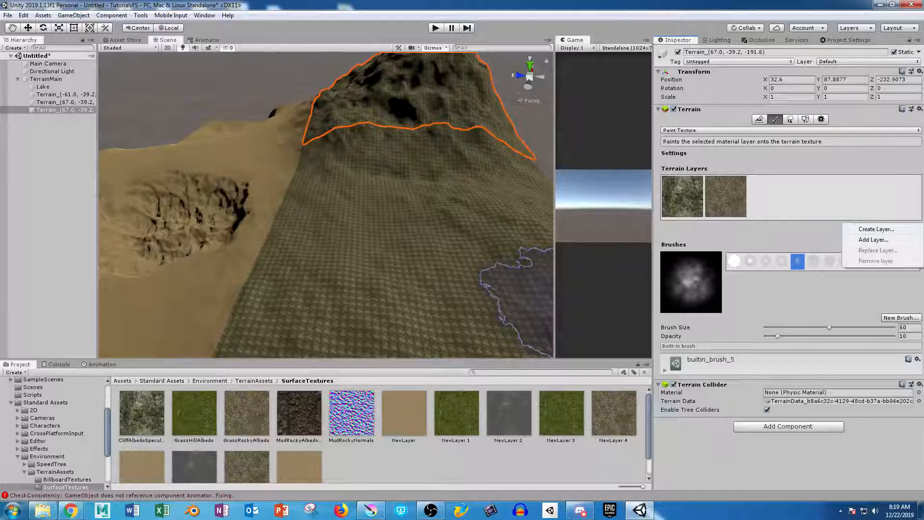
pyautogui.click(873, 240)
pyautogui.write('grass')
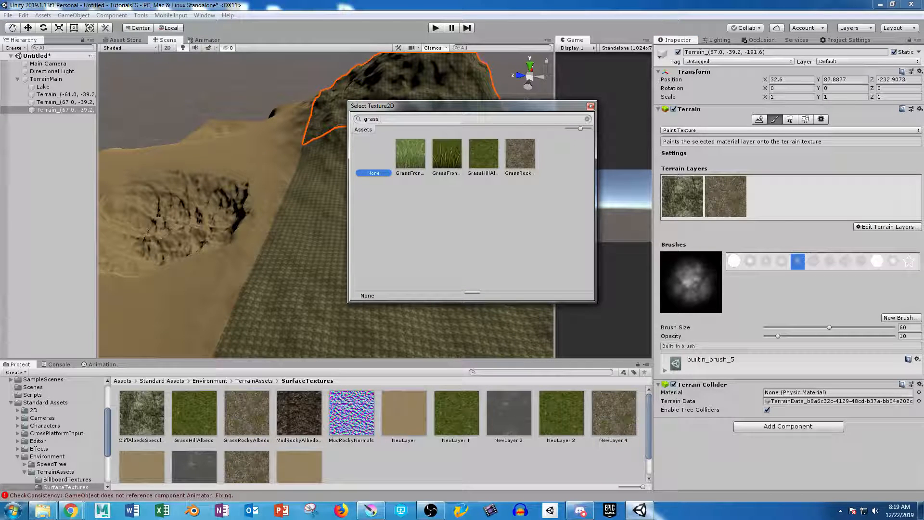
pyautogui.doubleClick(483, 154)
# - Examine the textured terrain around the lake pit from several angles and check the layers of the cliff-textured tile beside it
pyautogui.keyDown('alt'); pyautogui.moveTo(453, 215); pyautogui.dragTo(300, 245); pyautogui.keyUp('alt')
pyautogui.keyDown('alt'); pyautogui.moveTo(299, 244); pyautogui.dragTo(285, 147, button='right'); pyautogui.keyUp('alt')
pyautogui.keyDown('alt'); pyautogui.moveTo(285, 147); pyautogui.dragTo(424, 212); pyautogui.keyUp('alt')
pyautogui.keyDown('alt'); pyautogui.moveTo(337, 212); pyautogui.dragTo(462, 250, button='right'); pyautogui.keyUp('alt')
pyautogui.keyDown('alt'); pyautogui.moveTo(462, 251); pyautogui.dragTo(366, 193, button='middle'); pyautogui.keyUp('alt')
pyautogui.keyDown('alt'); pyautogui.moveTo(366, 192); pyautogui.dragTo(405, 250); pyautogui.keyUp('alt')
pyautogui.moveTo(405, 250)
pyautogui.keyDown('alt'); pyautogui.mouseDown(button='right')
pyautogui.moveTo(444, 308)
pyautogui.moveTo(357, 221)
pyautogui.mouseUp(button='right'); pyautogui.keyUp('alt')
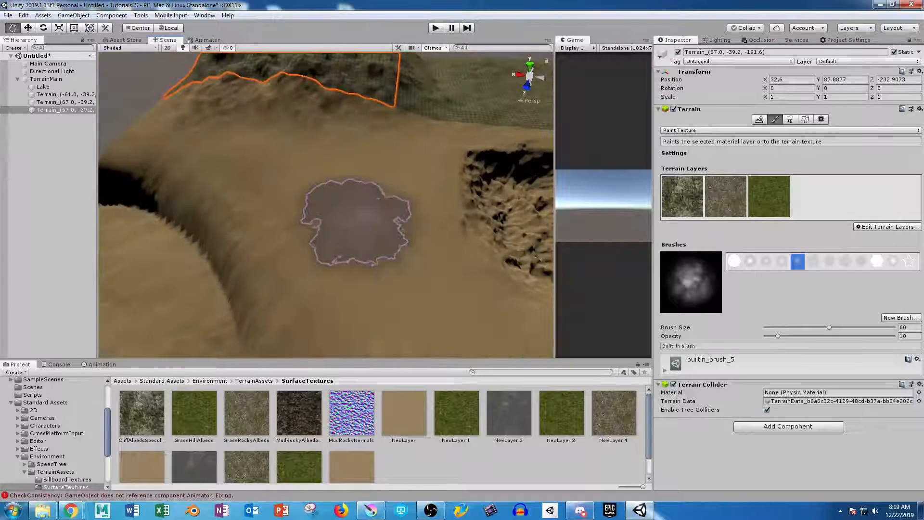
pyautogui.moveTo(357, 221)
pyautogui.keyDown('alt'); pyautogui.mouseDown()
pyautogui.moveTo(519, 301)
pyautogui.moveTo(460, 293)
pyautogui.moveTo(405, 253)
pyautogui.mouseUp(); pyautogui.keyUp('alt')
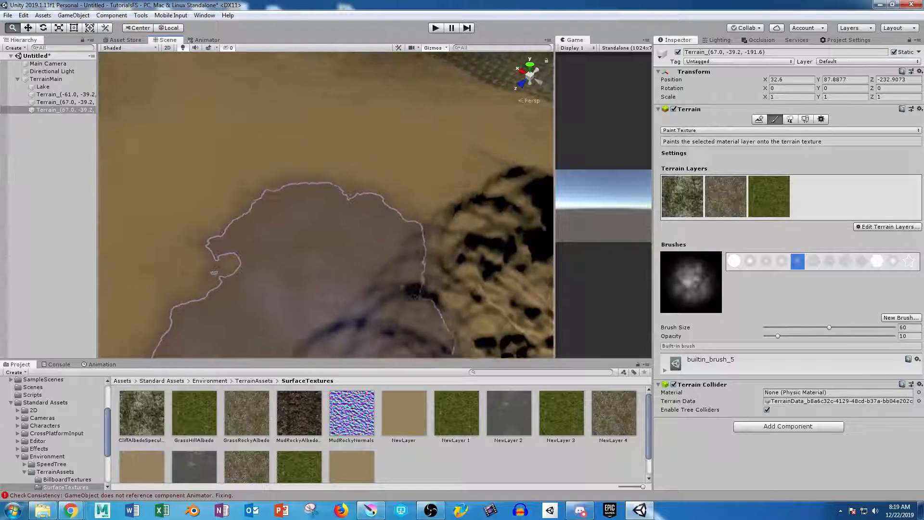
pyautogui.keyDown('alt'); pyautogui.moveTo(405, 252); pyautogui.dragTo(193, 251, button='middle'); pyautogui.keyUp('alt')
pyautogui.keyDown('alt'); pyautogui.moveTo(192, 250); pyautogui.dragTo(378, 199); pyautogui.keyUp('alt')
pyautogui.click(65, 94)
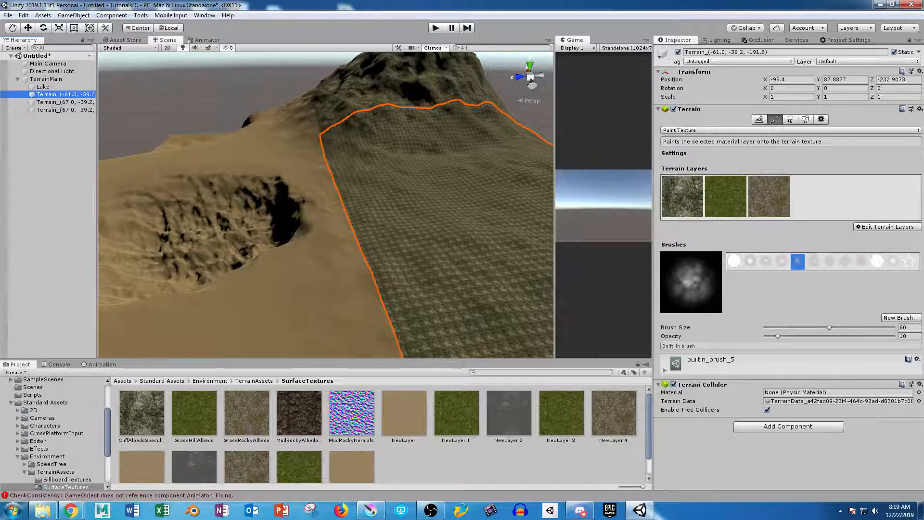
# - Select the sand tile behind the lake pit and start creating a second terrain layer on it
pyautogui.click(65, 102)
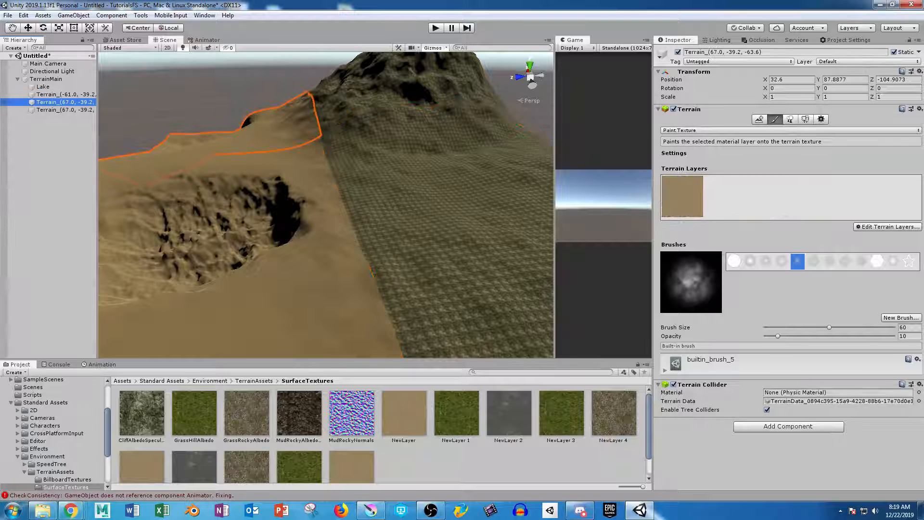
pyautogui.click(887, 227)
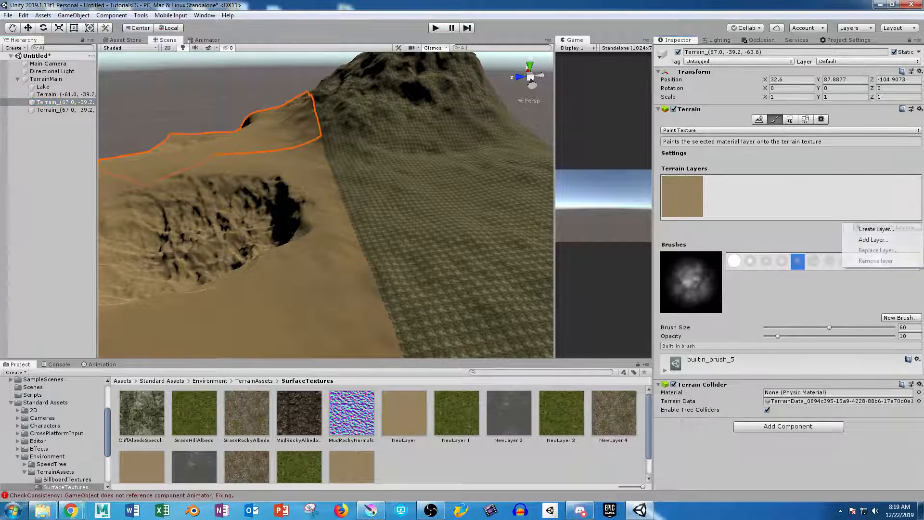
pyautogui.click(876, 229)
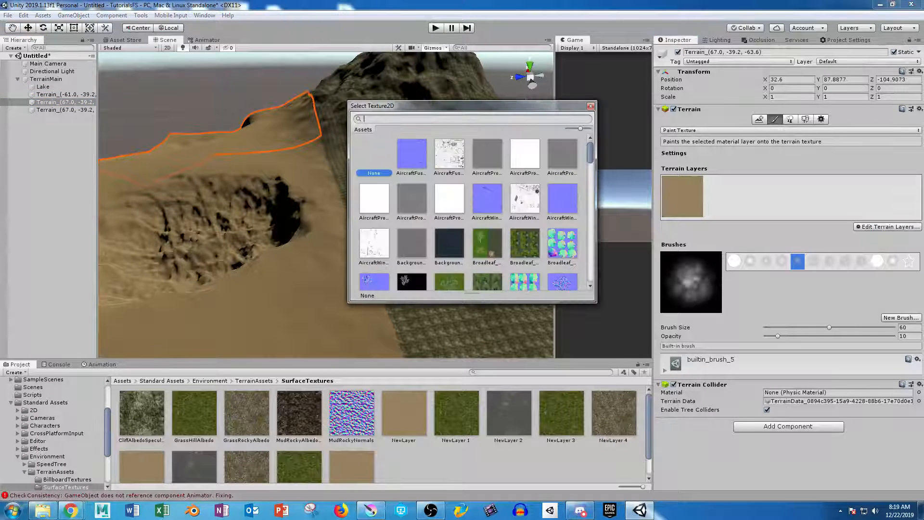
# - Create two texture layers on Terrain_(67.0, -39.2, -63.6) from the CliffAlbedoSpecular and GrassRockyAlbedo textures
pyautogui.write('cliff')
pyautogui.doubleClick(411, 155)
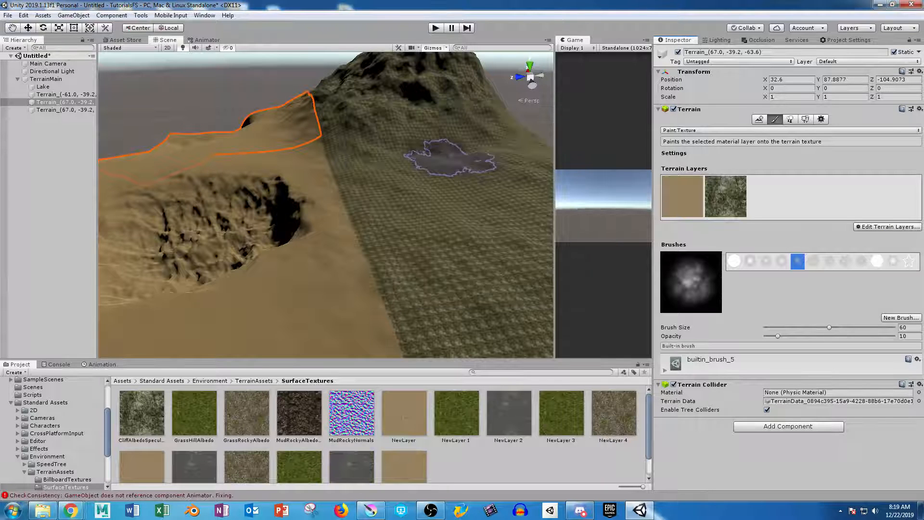
pyautogui.click(887, 227)
pyautogui.click(876, 229)
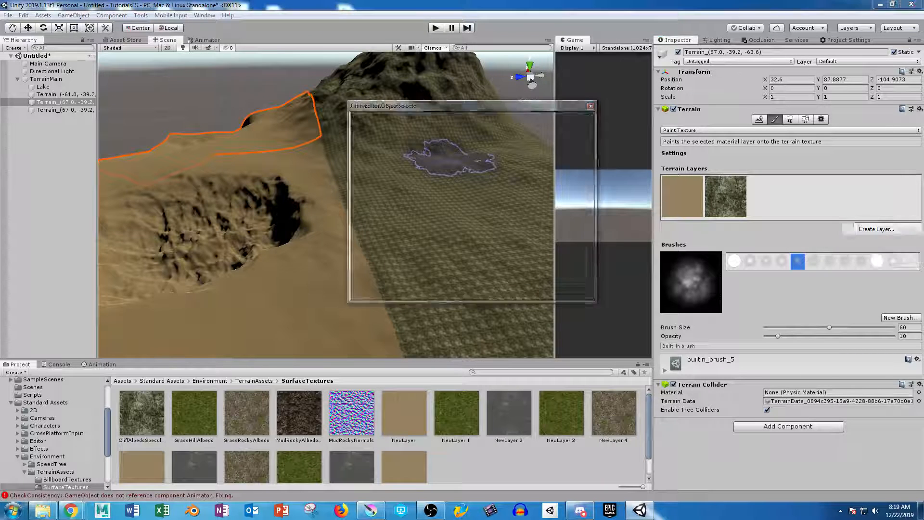
pyautogui.write('grass')
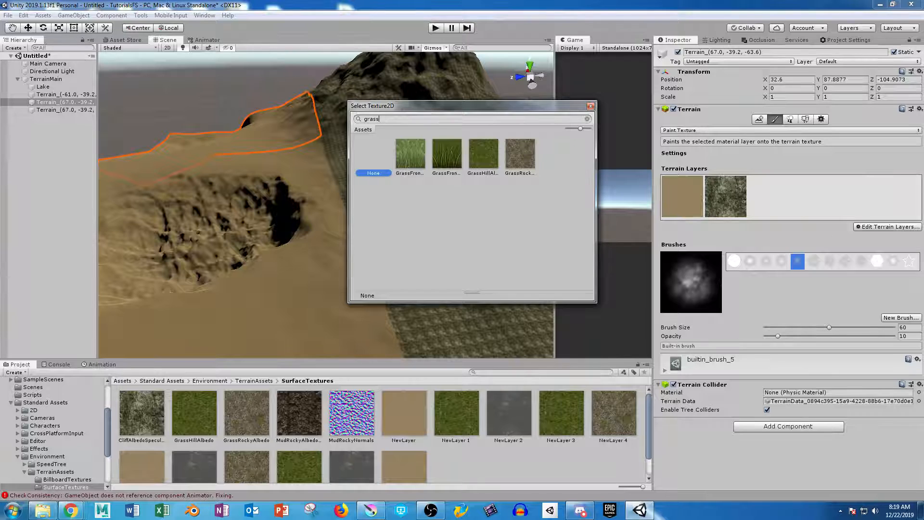
pyautogui.doubleClick(520, 154)
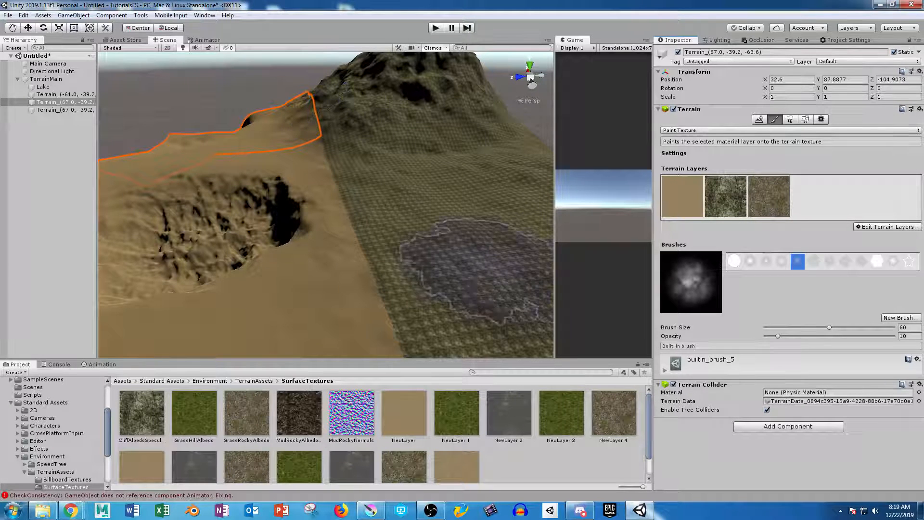
# - Select the Lake terrain for texture painting
pyautogui.click(43, 86)
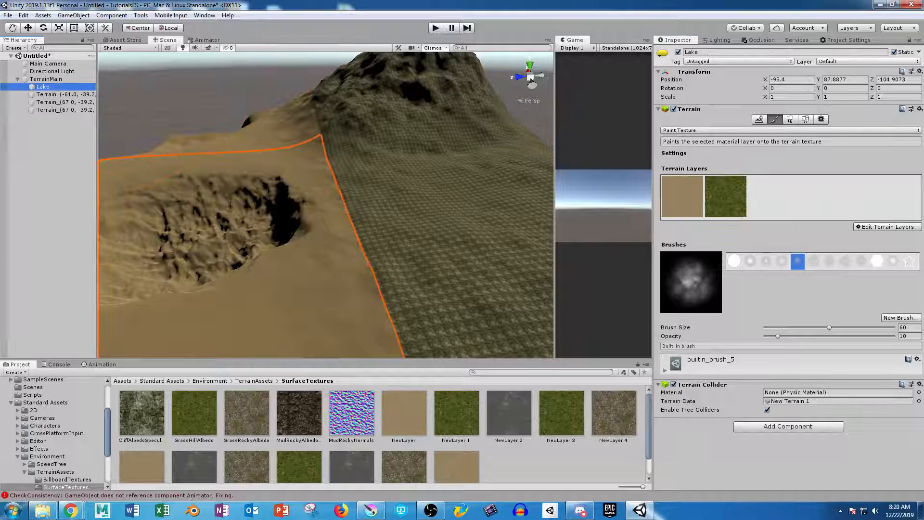
pyautogui.click(888, 227)
pyautogui.click(876, 229)
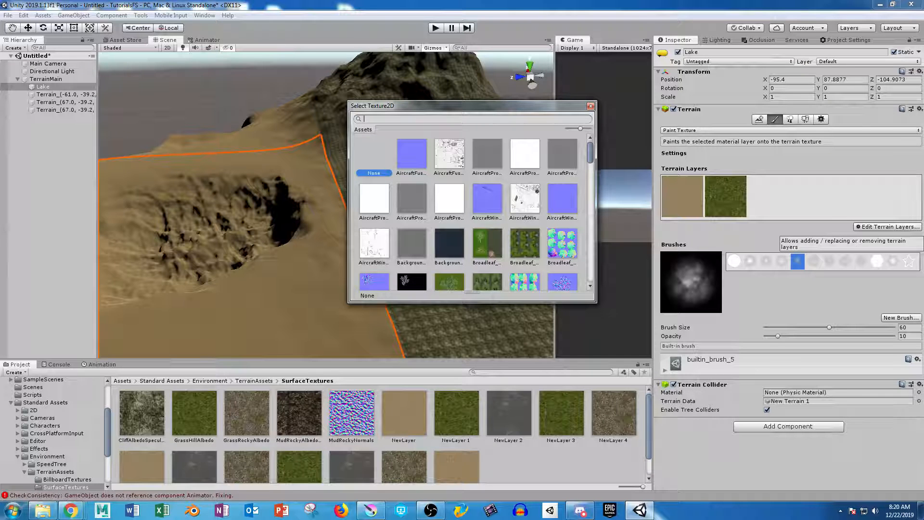
pyautogui.click(591, 106)
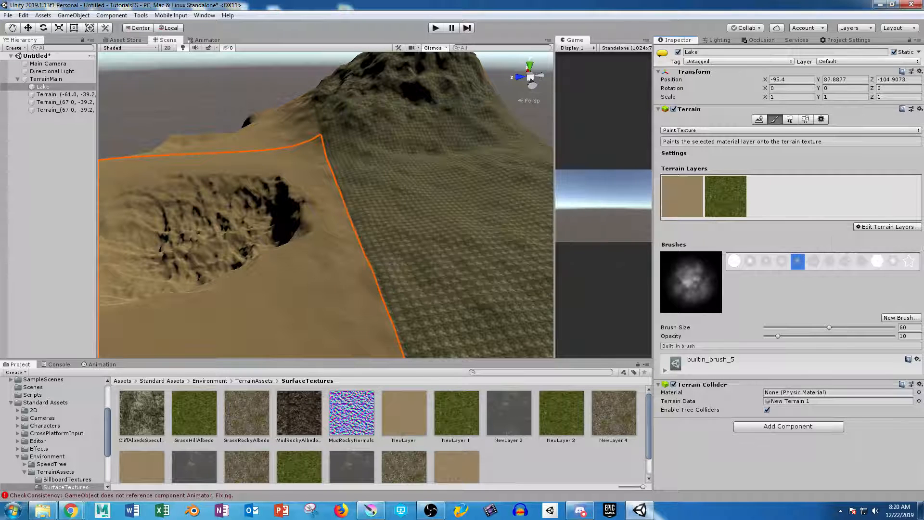
# - Paint the green grass layer over the flat ground of the Lake terrain, leaving the rocky pit sandy
pyautogui.scroll(-3, 356, 214)
pyautogui.keyDown('alt'); pyautogui.moveTo(356, 214); pyautogui.dragTo(428, 236); pyautogui.keyUp('alt')
pyautogui.click(725, 196)
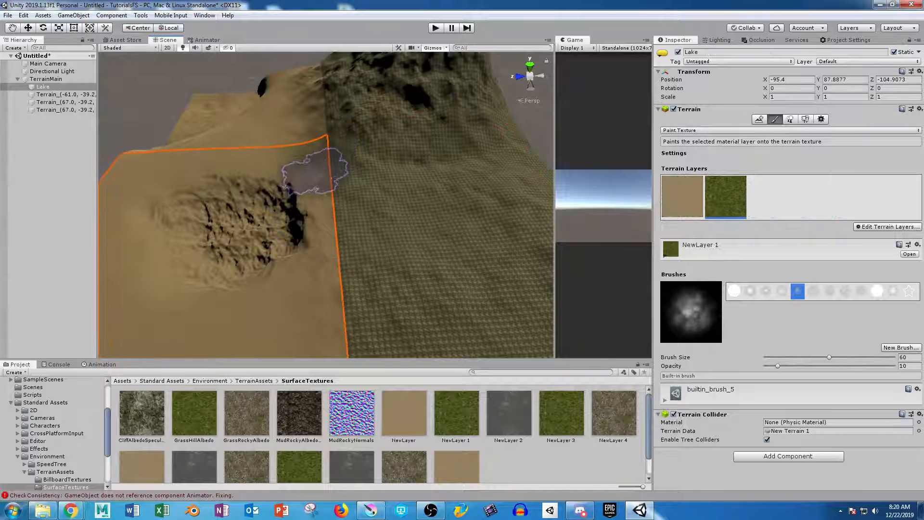
pyautogui.moveTo(320, 178)
pyautogui.mouseDown()
pyautogui.moveTo(313, 289)
pyautogui.moveTo(330, 237)
pyautogui.moveTo(328, 180)
pyautogui.mouseUp()
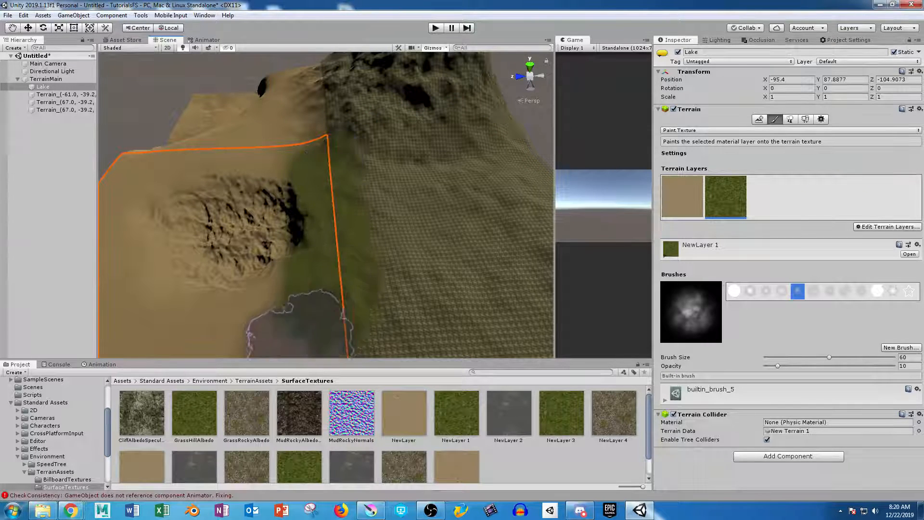
pyautogui.moveTo(236, 301)
pyautogui.mouseDown()
pyautogui.moveTo(133, 271)
pyautogui.moveTo(136, 206)
pyautogui.moveTo(206, 176)
pyautogui.moveTo(292, 163)
pyautogui.moveTo(268, 151)
pyautogui.moveTo(140, 175)
pyautogui.moveTo(126, 202)
pyautogui.moveTo(127, 284)
pyautogui.moveTo(120, 174)
pyautogui.moveTo(196, 144)
pyautogui.moveTo(289, 141)
pyautogui.moveTo(134, 252)
pyautogui.moveTo(200, 326)
pyautogui.moveTo(128, 319)
pyautogui.mouseUp()
pyautogui.moveTo(194, 268); pyautogui.dragTo(297, 214, button='middle')
pyautogui.moveTo(221, 223)
pyautogui.mouseDown()
pyautogui.moveTo(192, 188)
pyautogui.moveTo(161, 218)
pyautogui.moveTo(133, 288)
pyautogui.moveTo(451, 281)
pyautogui.moveTo(345, 255)
pyautogui.mouseUp()
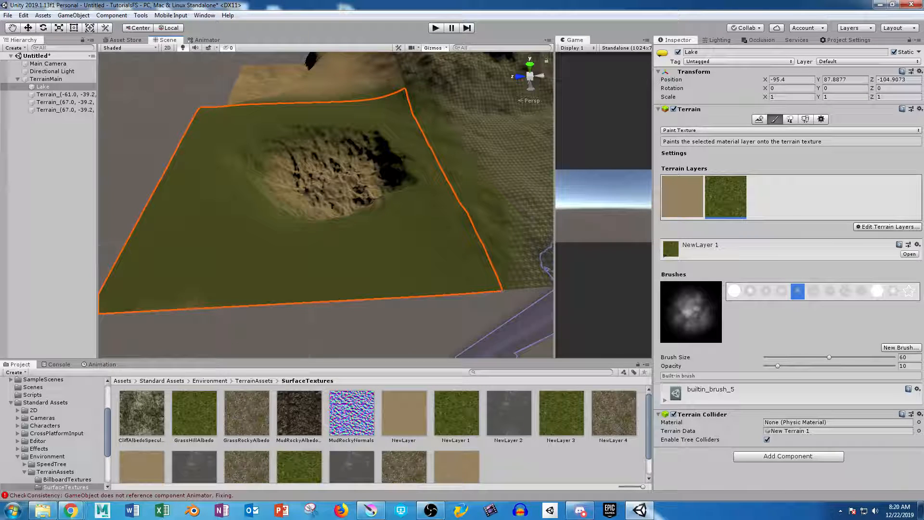
# - Set the brush opacity to 2 and paint the sand layer lightly around the rim of the Lake pit
pyautogui.click(908, 366)
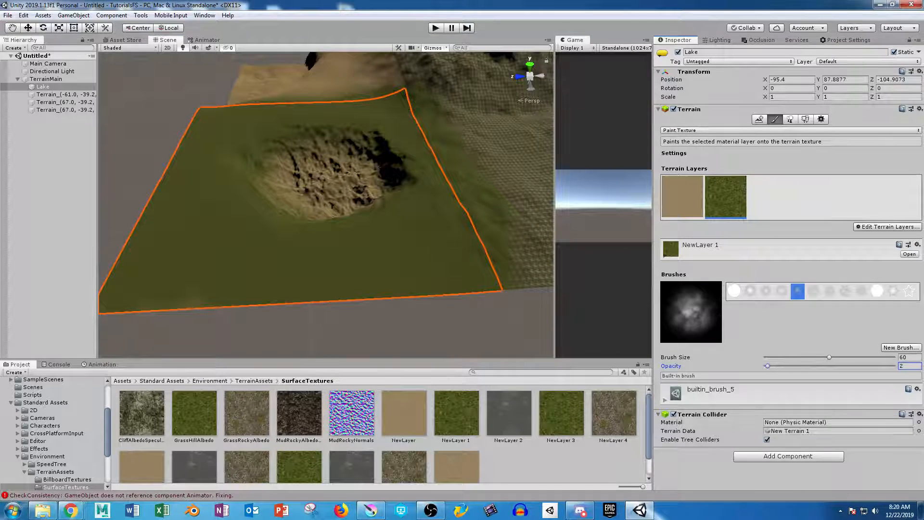
pyautogui.moveTo(470, 232)
pyautogui.mouseDown(button='middle')
pyautogui.moveTo(458, 243)
pyautogui.moveTo(520, 218)
pyautogui.mouseUp(button='middle')
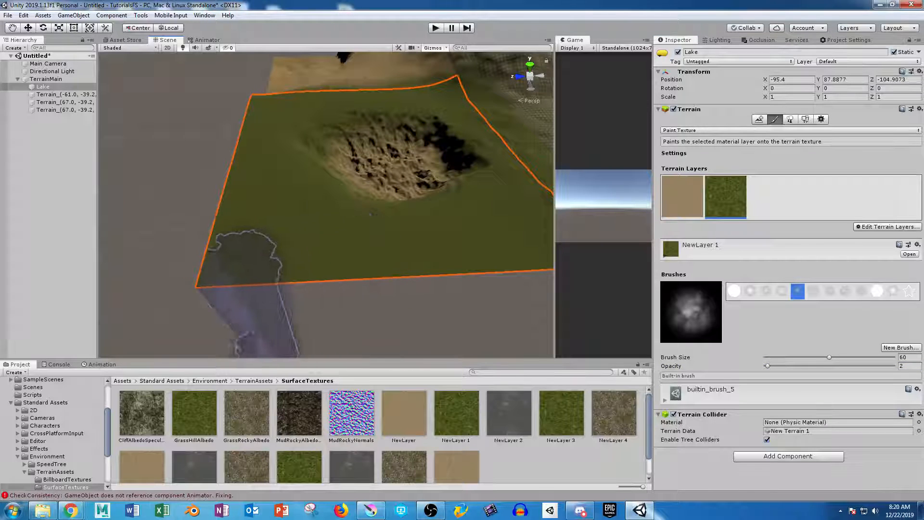
pyautogui.moveTo(340, 211); pyautogui.dragTo(313, 261, button='middle')
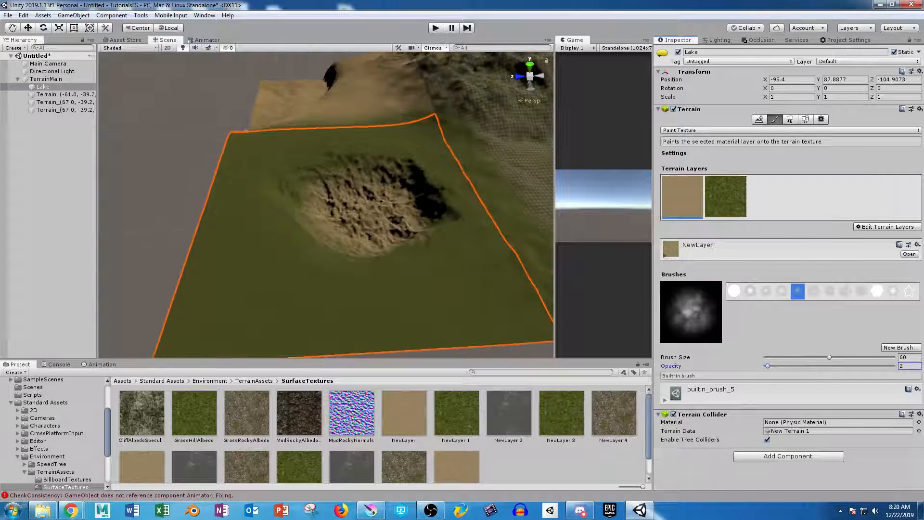
pyautogui.moveTo(272, 172)
pyautogui.mouseDown()
pyautogui.moveTo(334, 171)
pyautogui.moveTo(286, 189)
pyautogui.moveTo(324, 257)
pyautogui.moveTo(424, 237)
pyautogui.moveTo(402, 211)
pyautogui.mouseUp()
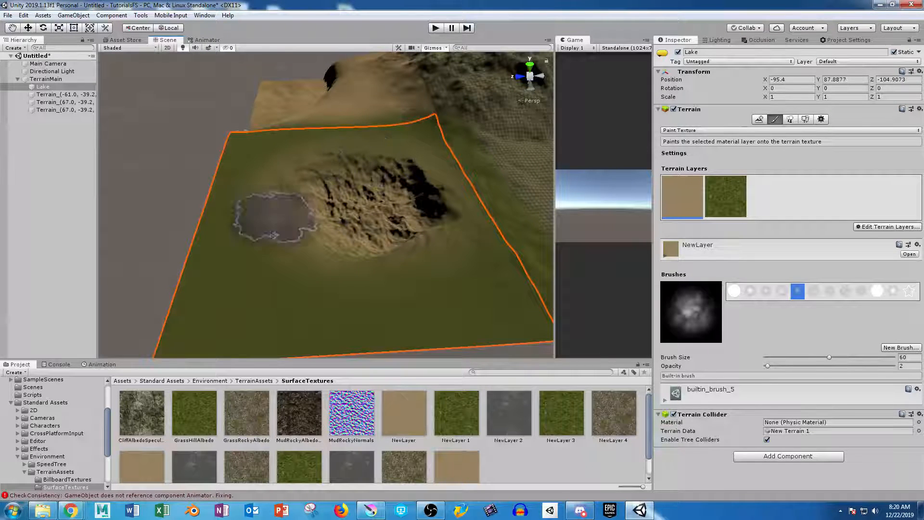
pyautogui.scroll(10, 274, 217)
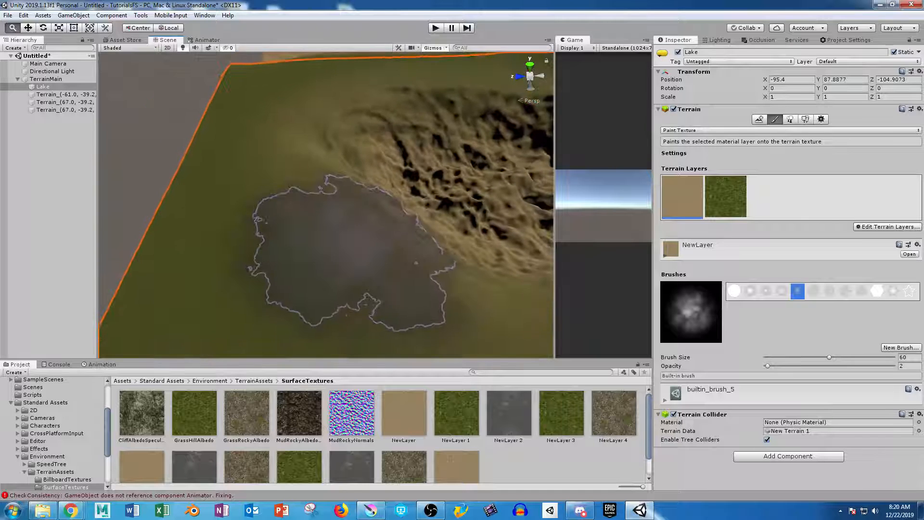
pyautogui.scroll(-10, 260, 255)
pyautogui.scroll(4, 381, 272)
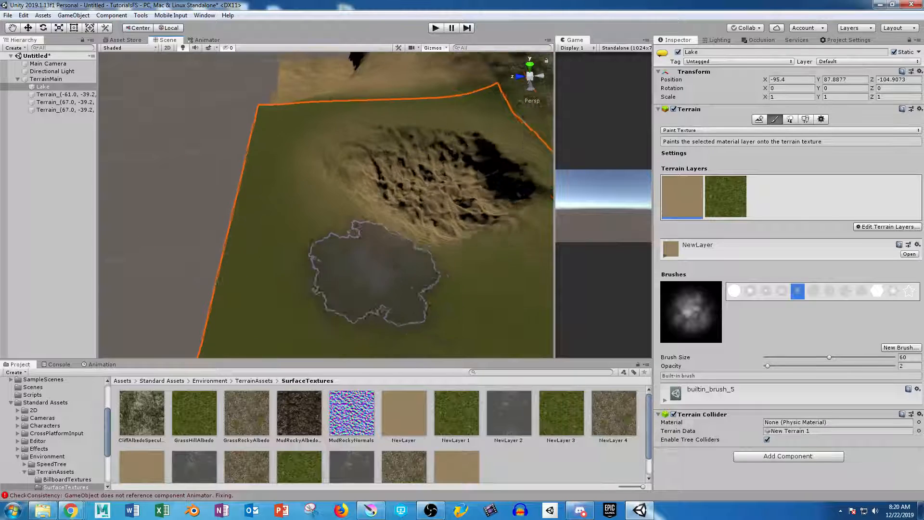
pyautogui.scroll(8, 373, 272)
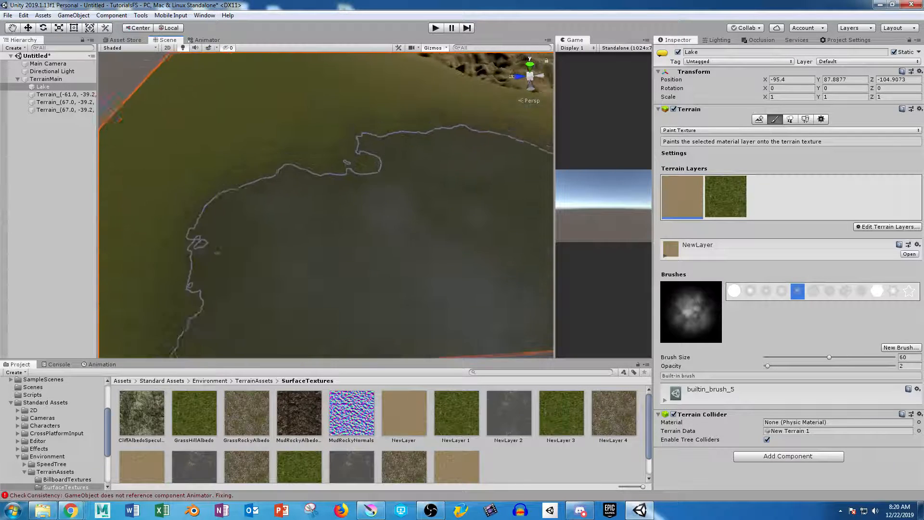
# - Create a texture layer on the Lake terrain from the GrassRockyAlbedo texture
pyautogui.click(887, 227)
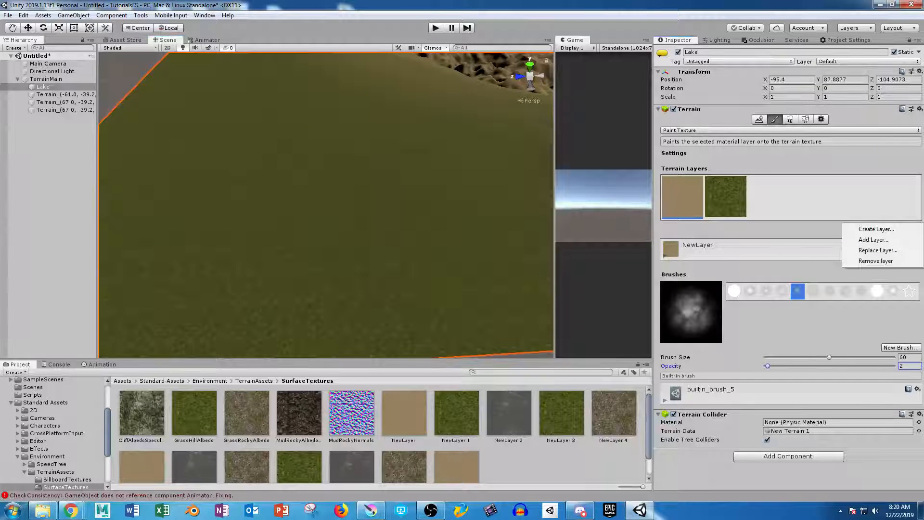
pyautogui.click(876, 229)
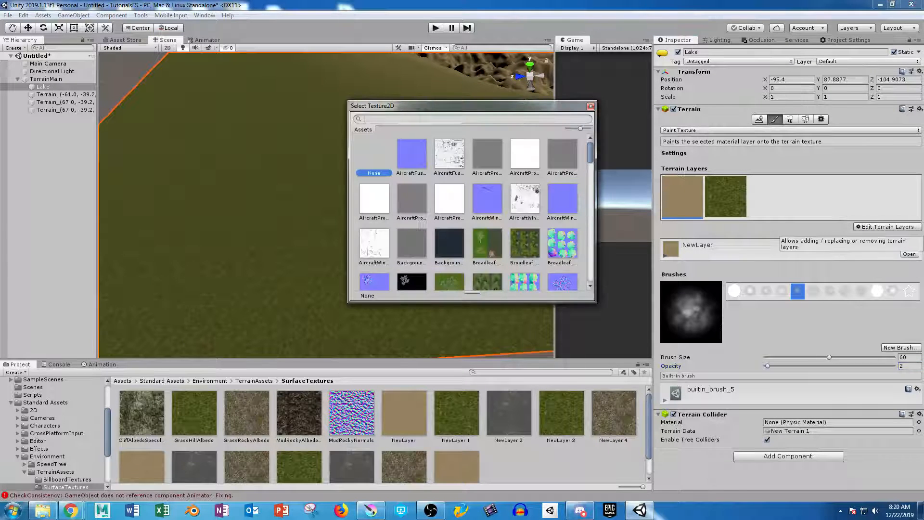
pyautogui.write('cliff')
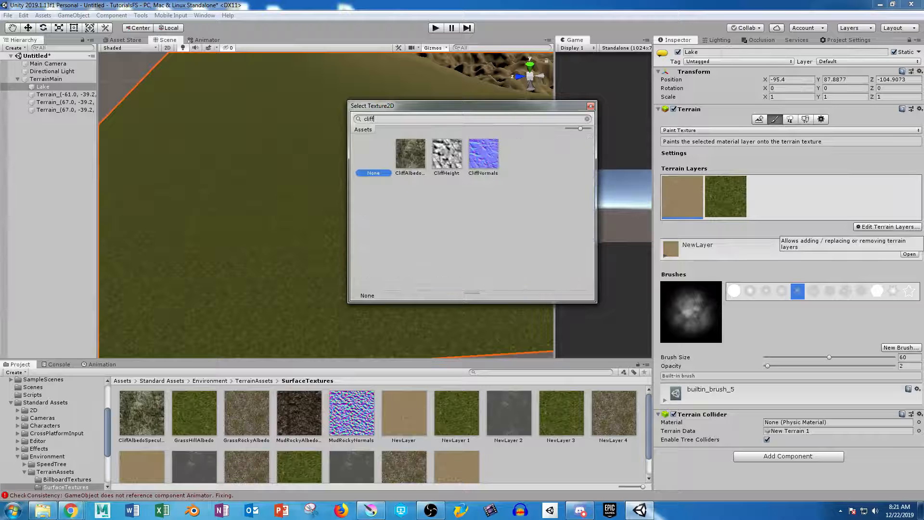
pyautogui.press('BackSpace')
pyautogui.press('BackSpace')
pyautogui.press('BackSpace')
pyautogui.press('BackSpace')
pyautogui.write('grass')
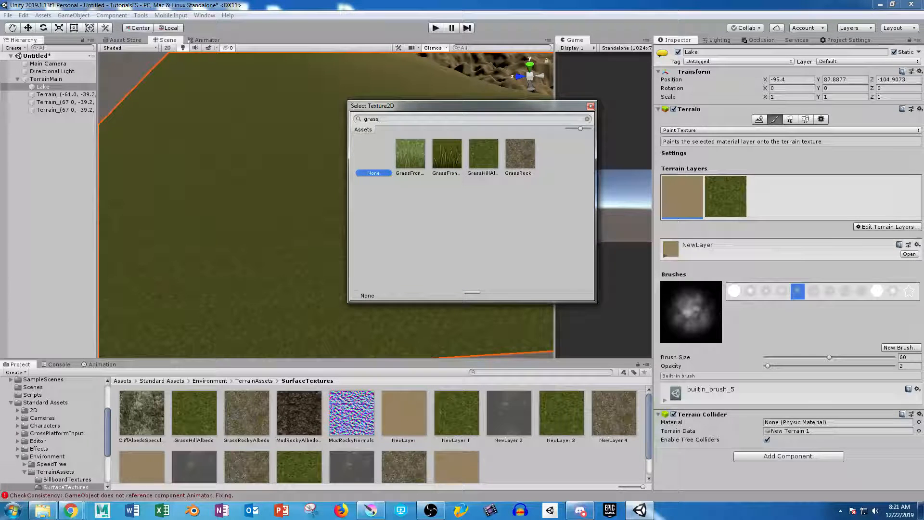
pyautogui.doubleClick(520, 155)
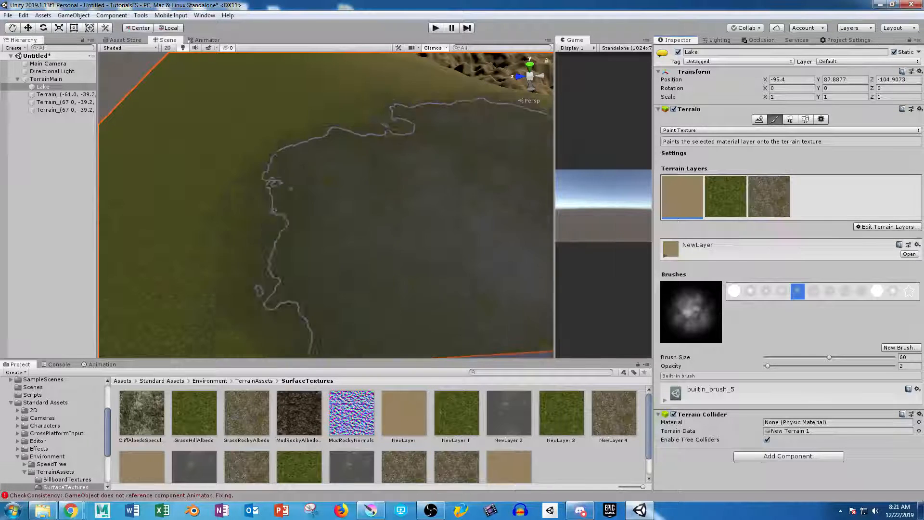
# - Set the brush opacity to 1 and blend the sand layer faintly into the grass around the Lake pit
pyautogui.scroll(-3, 356, 224)
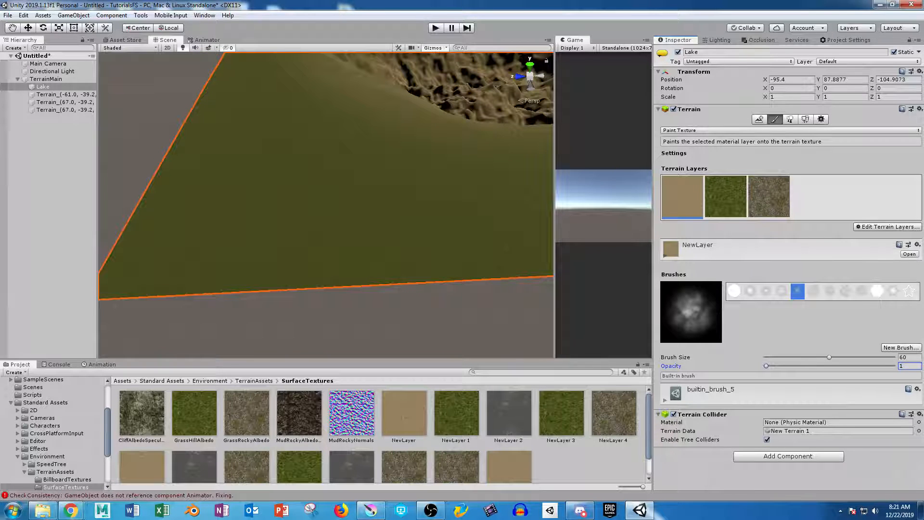
pyautogui.moveTo(306, 212)
pyautogui.mouseDown()
pyautogui.moveTo(340, 207)
pyautogui.moveTo(202, 250)
pyautogui.moveTo(414, 255)
pyautogui.mouseUp()
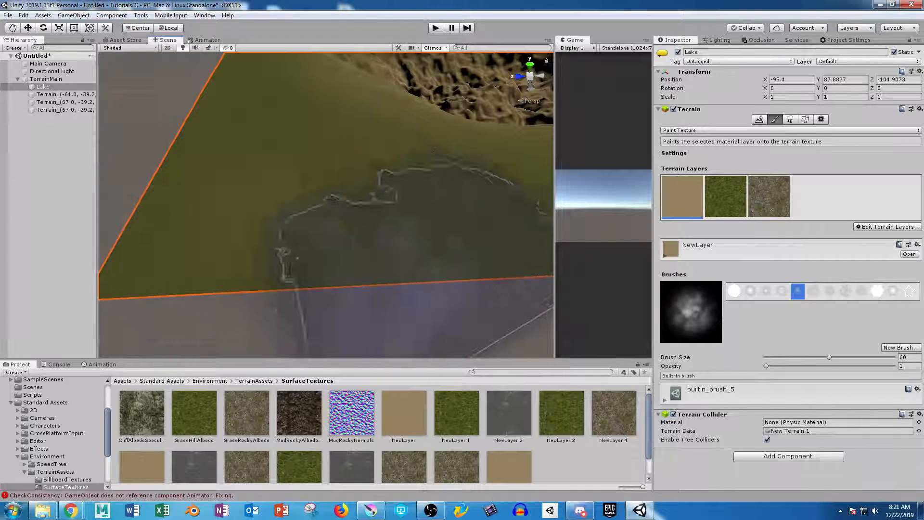
pyautogui.moveTo(316, 171); pyautogui.dragTo(255, 181, button='middle')
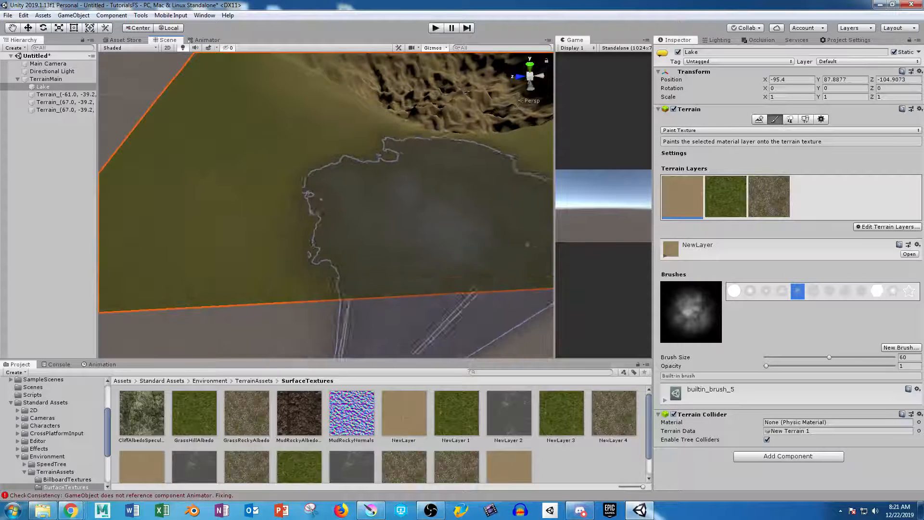
pyautogui.moveTo(446, 217); pyautogui.dragTo(257, 243, button='middle')
pyautogui.scroll(-3, 308, 238)
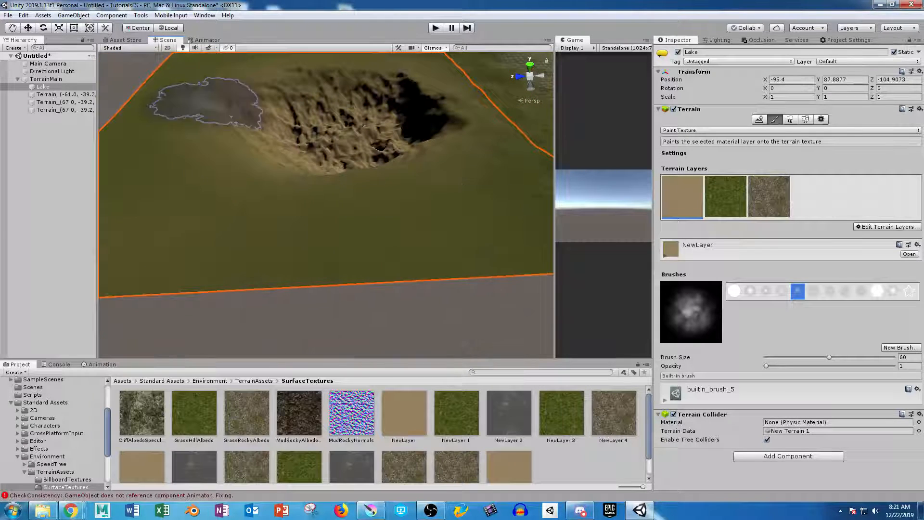
pyautogui.moveTo(208, 103); pyautogui.dragTo(303, 216, button='middle')
pyautogui.click(207, 140)
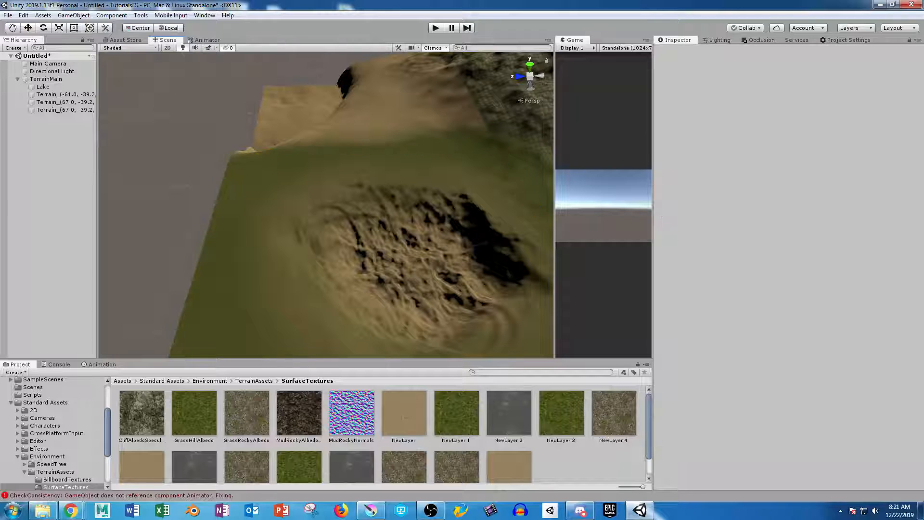
pyautogui.click(219, 245)
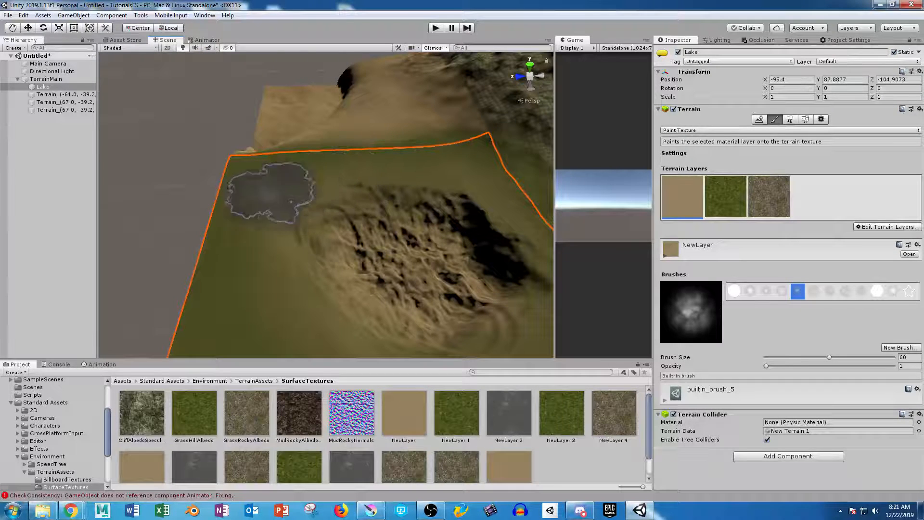
pyautogui.moveTo(424, 244); pyautogui.dragTo(407, 193, button='middle')
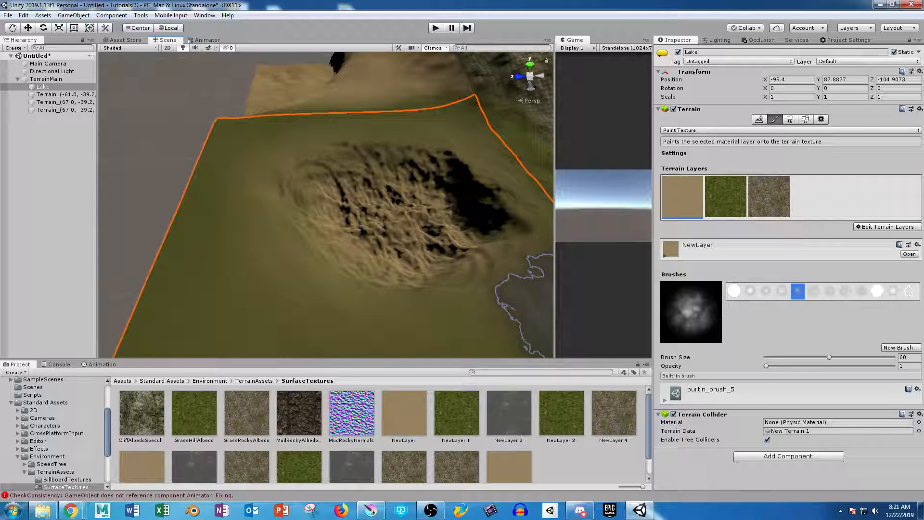
# - Set the texture brush size to 12 for the sand layer on the Lake terrain
pyautogui.click(887, 226)
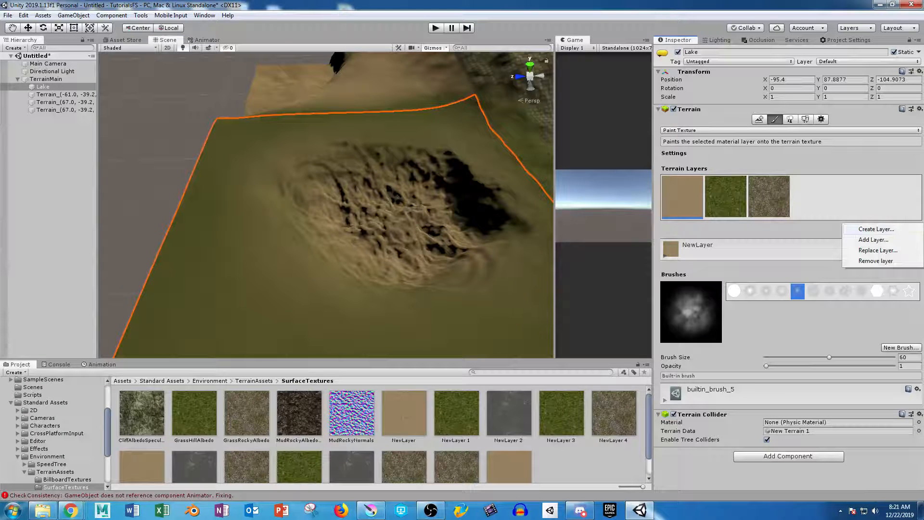
pyautogui.click(877, 229)
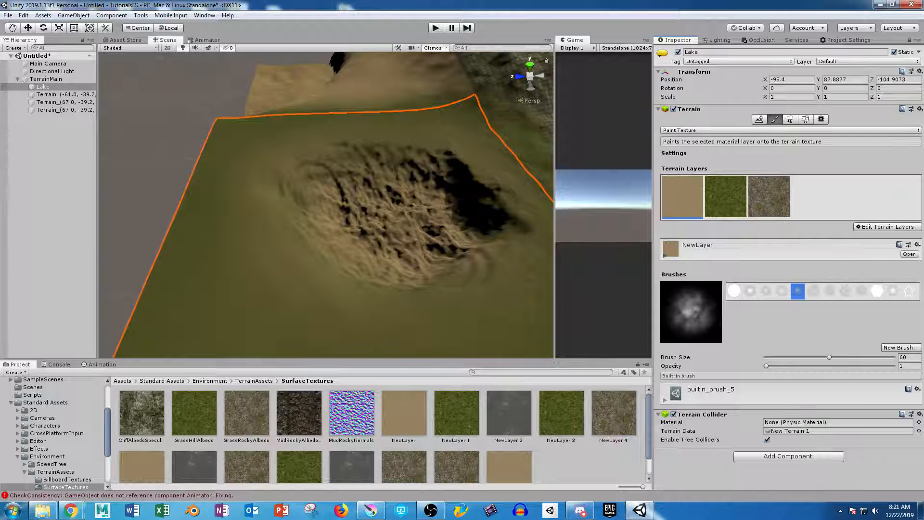
pyautogui.moveTo(349, 205)
pyautogui.mouseDown(button='middle')
pyautogui.moveTo(382, 128)
pyautogui.moveTo(381, 100)
pyautogui.mouseUp(button='middle')
pyautogui.moveTo(396, 156)
pyautogui.keyDown('alt'); pyautogui.mouseDown(button='right')
pyautogui.moveTo(405, 179)
pyautogui.moveTo(534, 274)
pyautogui.mouseUp(button='right'); pyautogui.keyUp('alt')
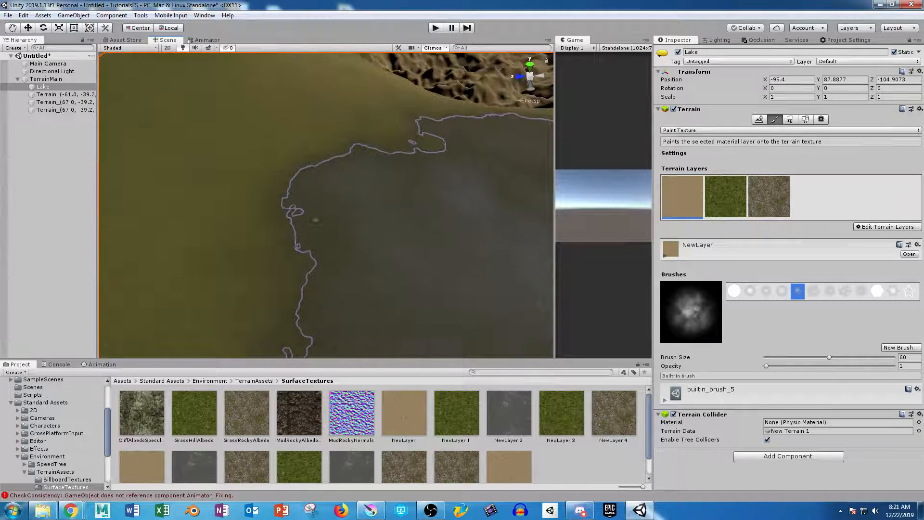
pyautogui.keyDown('alt'); pyautogui.moveTo(515, 260); pyautogui.dragTo(407, 240); pyautogui.keyUp('alt')
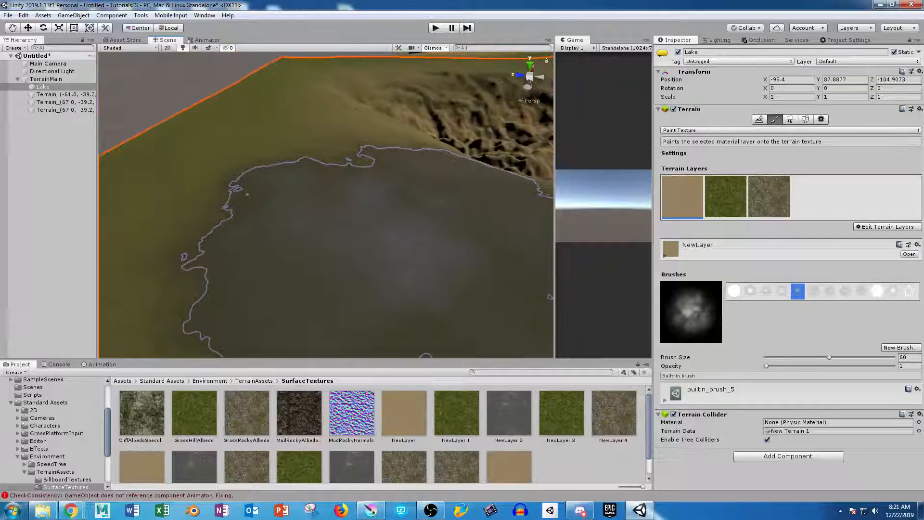
pyautogui.moveTo(829, 357); pyautogui.dragTo(778, 357)
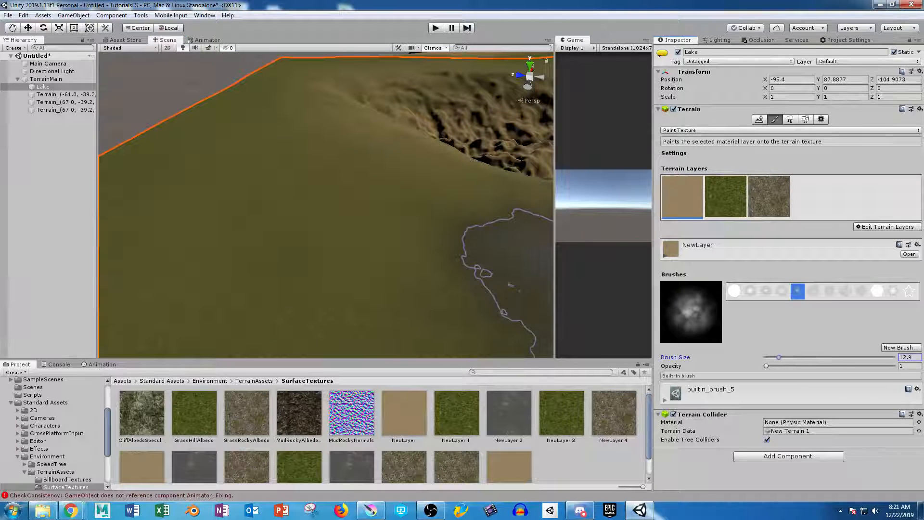
pyautogui.moveTo(326, 260)
pyautogui.keyDown('alt'); pyautogui.mouseDown()
pyautogui.moveTo(404, 303)
pyautogui.moveTo(268, 289)
pyautogui.moveTo(258, 206)
pyautogui.moveTo(455, 227)
pyautogui.moveTo(488, 243)
pyautogui.mouseUp(); pyautogui.keyUp('alt')
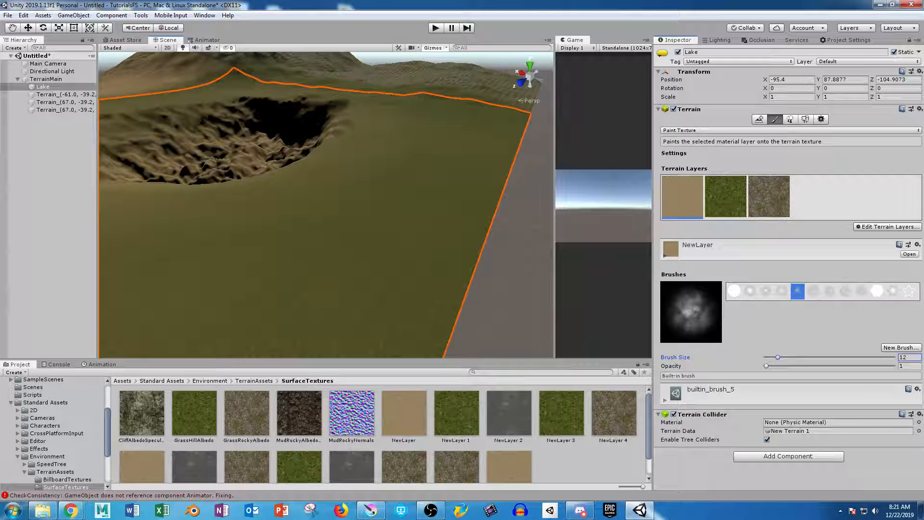
# - Expand the Lake terrain's sand layer settings, search the project assets for "sand" and duplicate the SandAlbedo texture
pyautogui.click(665, 256)
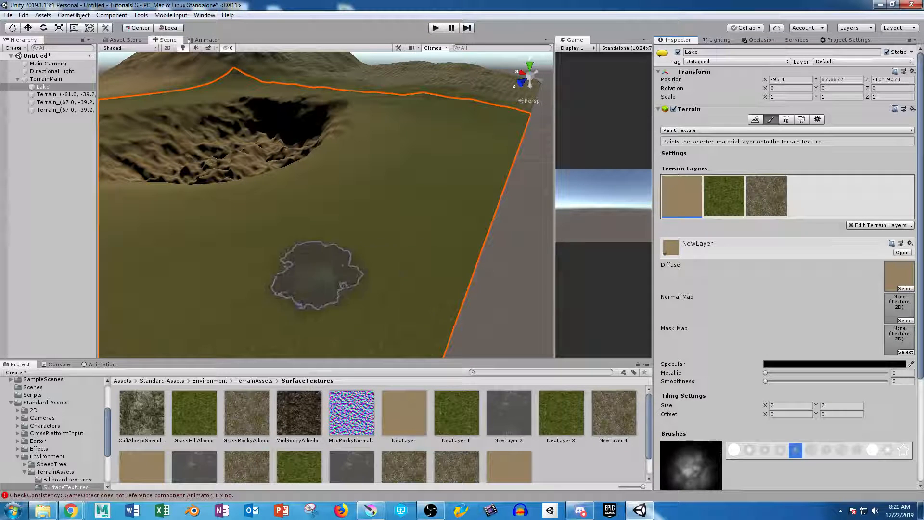
pyautogui.moveTo(319, 273)
pyautogui.keyDown('alt'); pyautogui.mouseDown(button='right')
pyautogui.moveTo(406, 185)
pyautogui.moveTo(436, 107)
pyautogui.moveTo(449, 29)
pyautogui.mouseUp(button='right'); pyautogui.keyUp('alt')
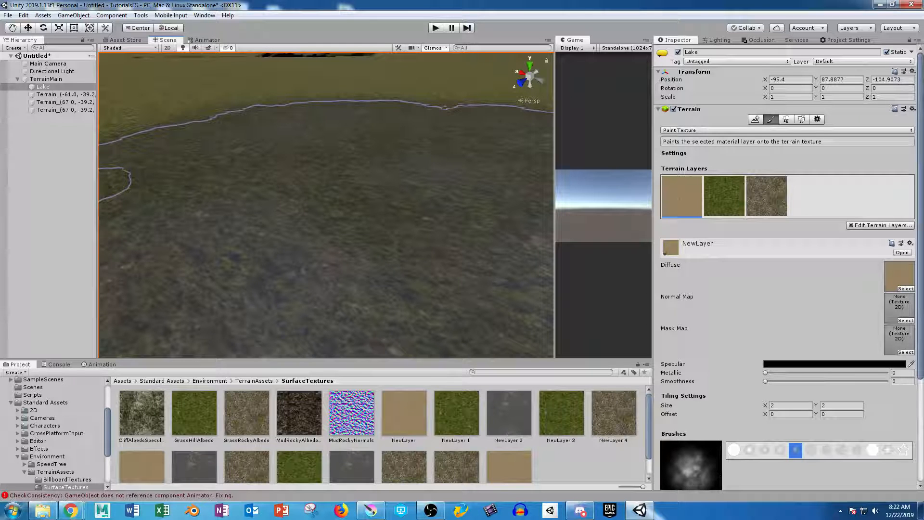
pyautogui.scroll(-2, 382, 434)
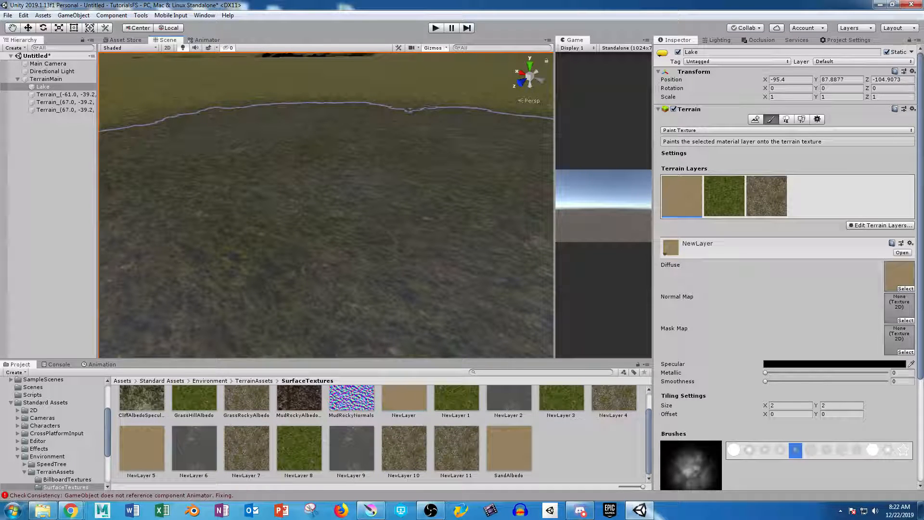
pyautogui.scroll(2, 383, 433)
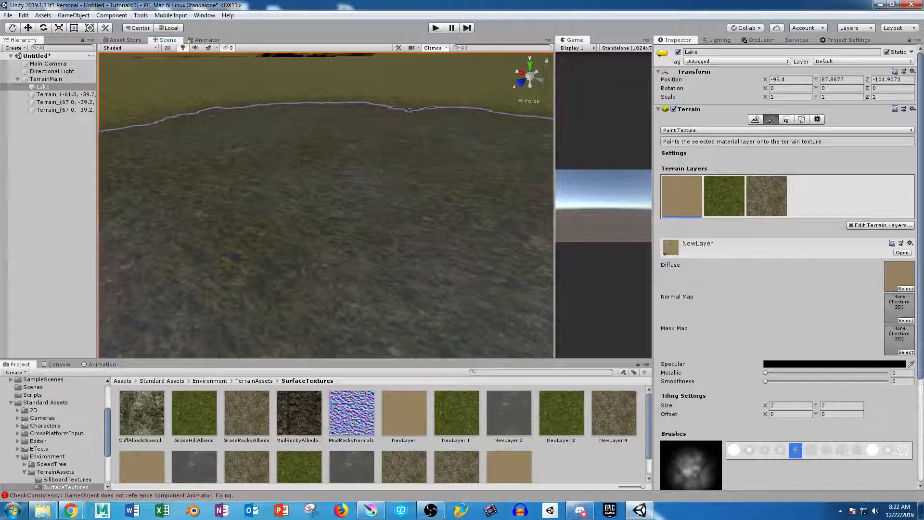
pyautogui.write('a')
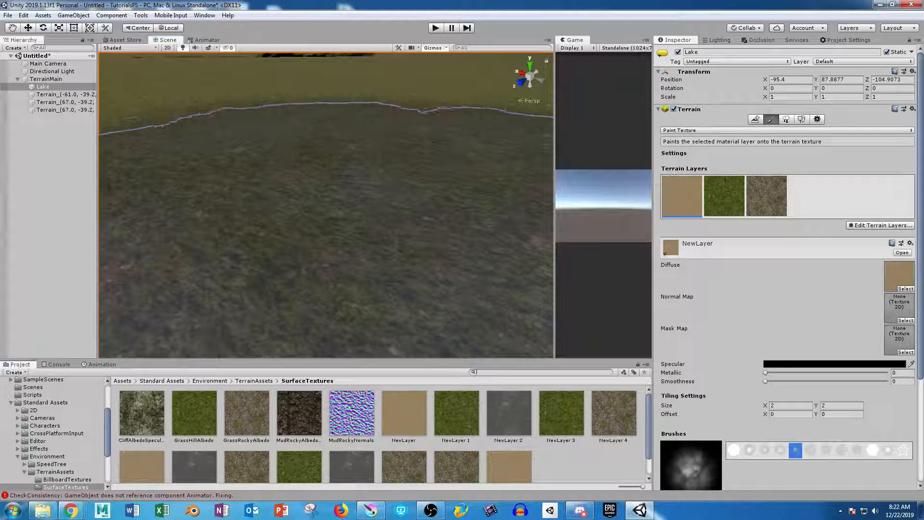
pyautogui.write('sand')
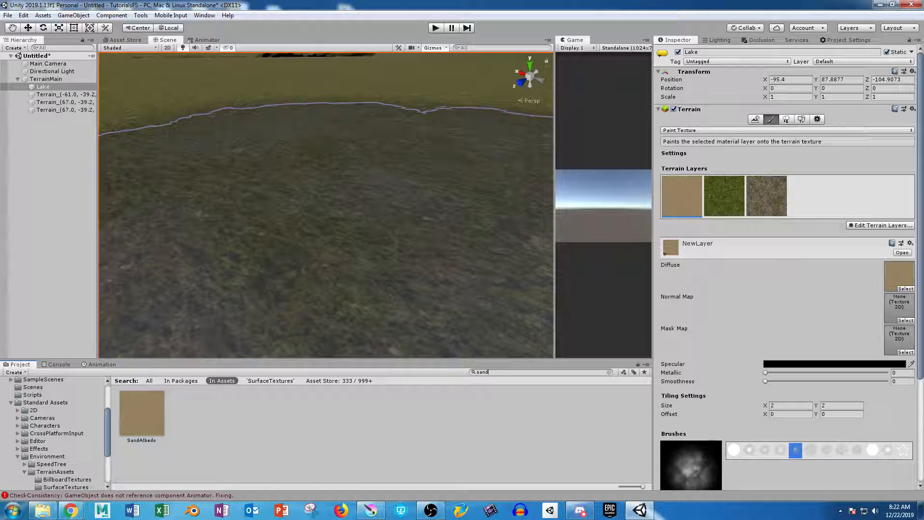
pyautogui.click(142, 415)
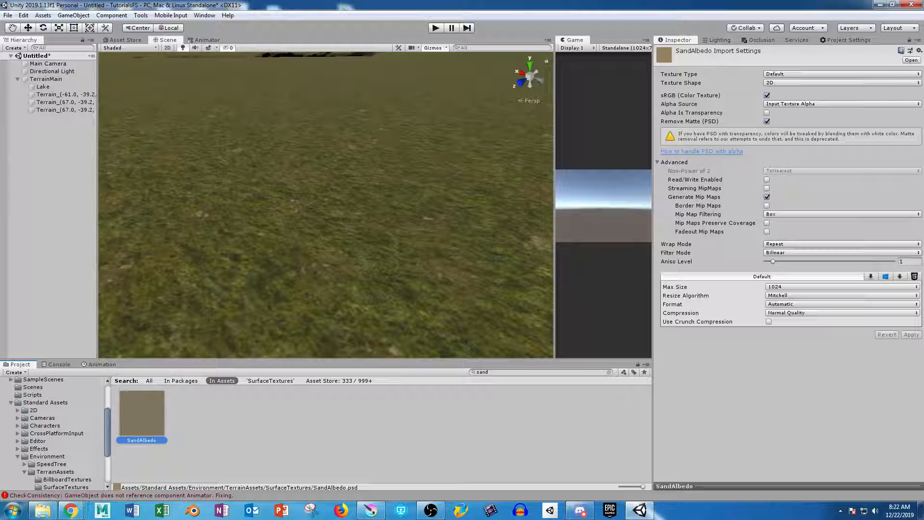
pyautogui.hotkey('ctrl', 'd')
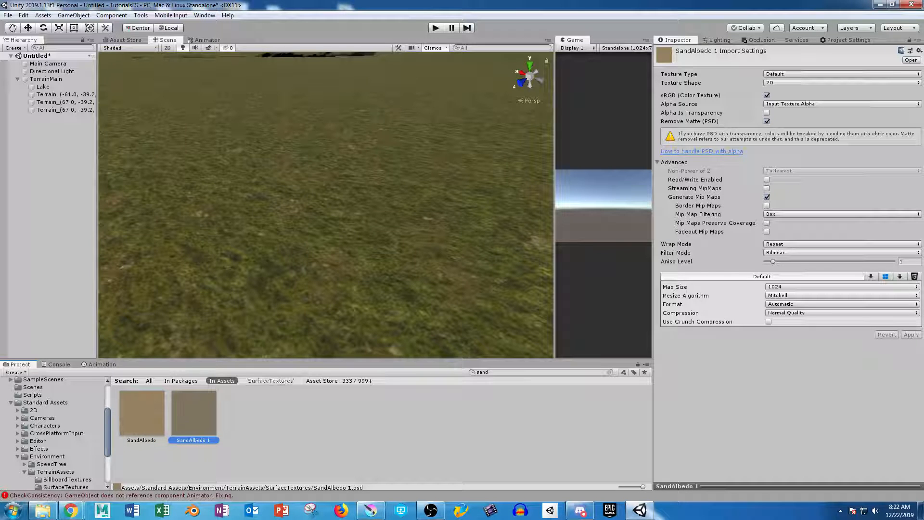
# - Assign the duplicated SandAlbedo 1 texture as the normal map of the Lake terrain's sand layer
pyautogui.click(43, 87)
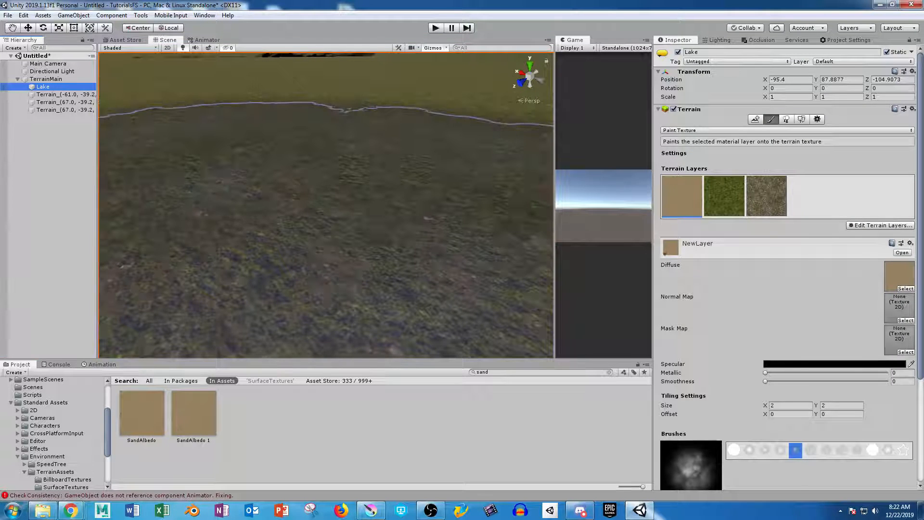
pyautogui.moveTo(194, 413); pyautogui.dragTo(898, 308)
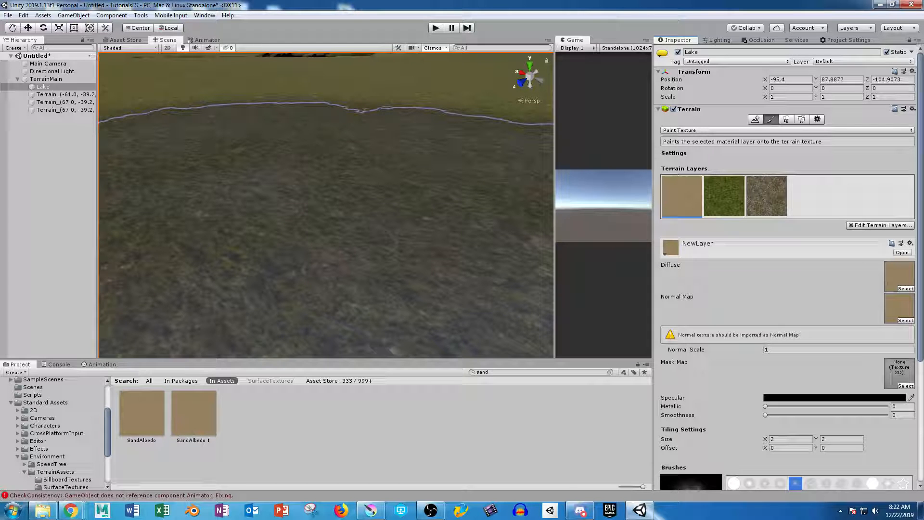
pyautogui.press('s')
pyautogui.moveTo(325, 205); pyautogui.dragTo(357, 157, button='right')
pyautogui.press('w')
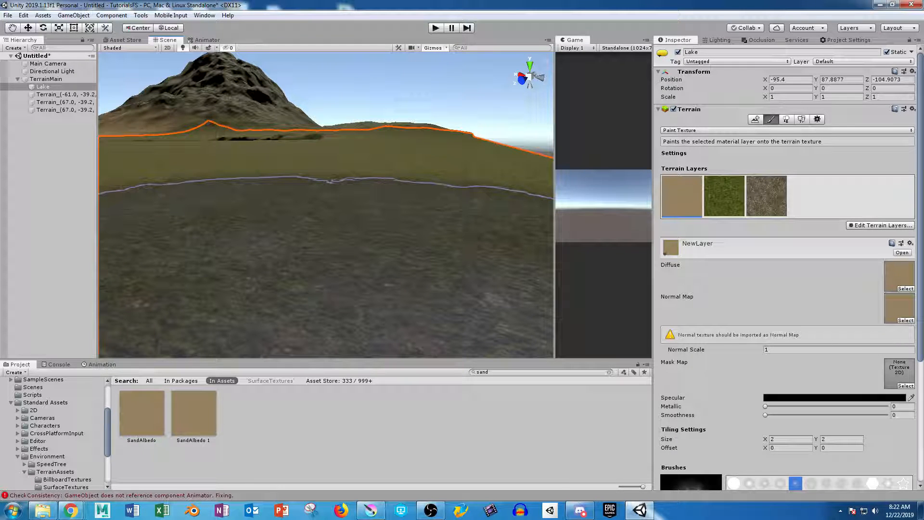
pyautogui.scroll(-5, 787, 264)
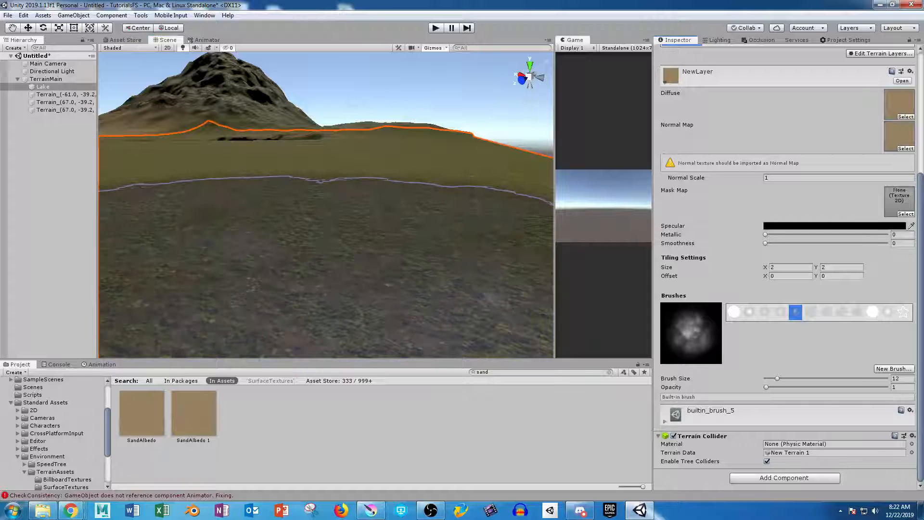
# - Create a material in the SurfaceTextures folder, assign SandAlbedo 1 as its normal map and convert that texture to a normal map
pyautogui.click(898, 134)
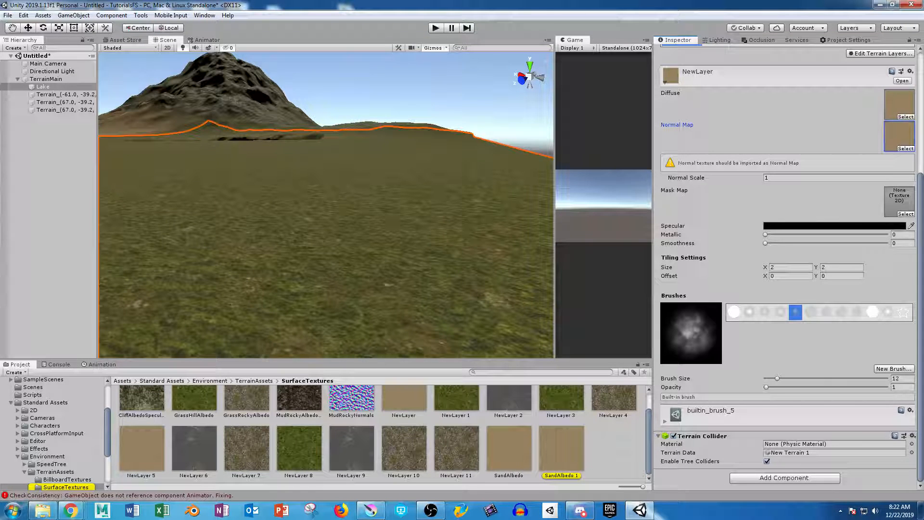
pyautogui.rightClick(602, 450)
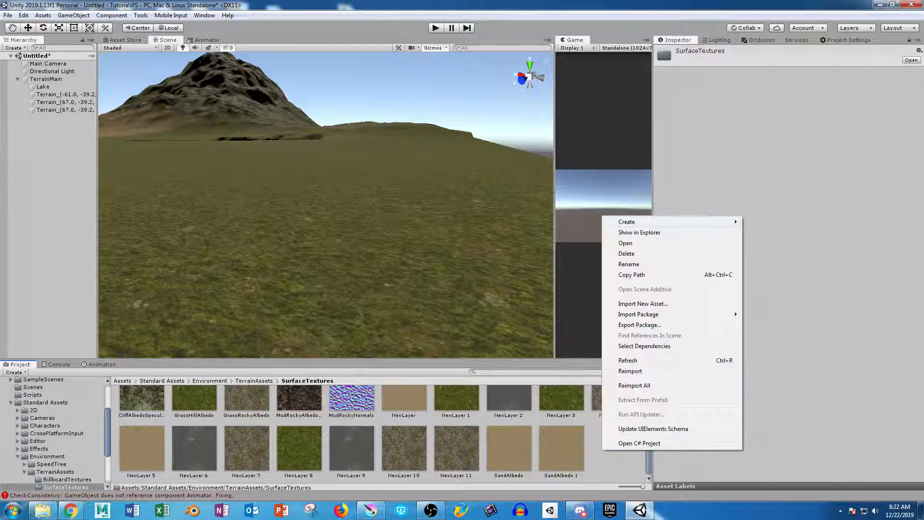
pyautogui.moveTo(645, 222)
pyautogui.click(767, 253)
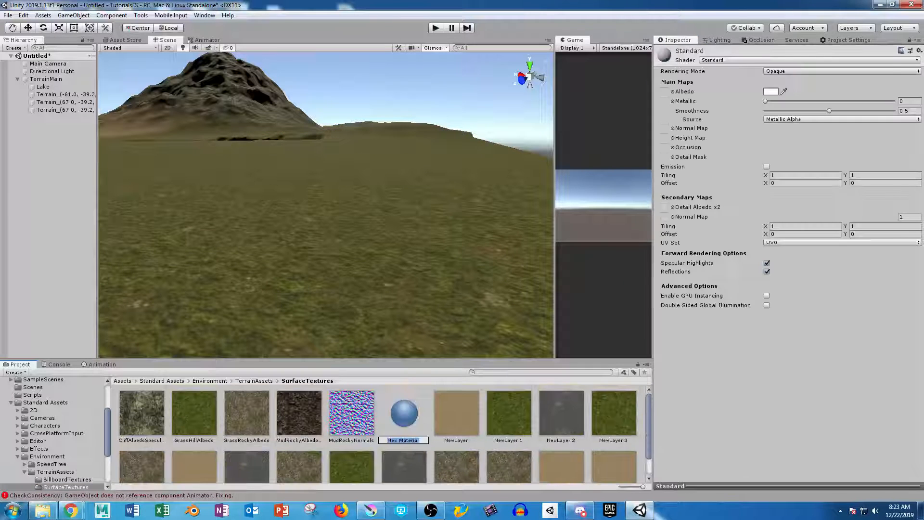
pyautogui.press('Return')
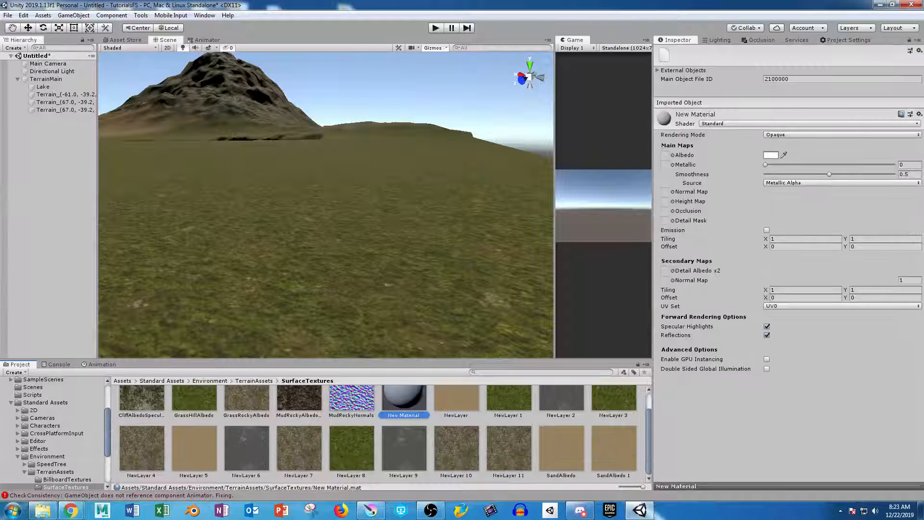
pyautogui.moveTo(614, 448); pyautogui.dragTo(664, 192)
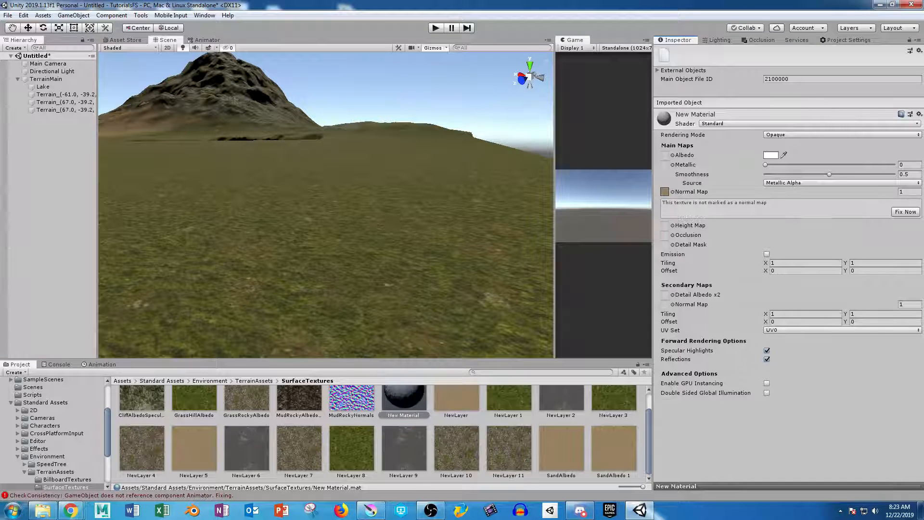
pyautogui.click(906, 210)
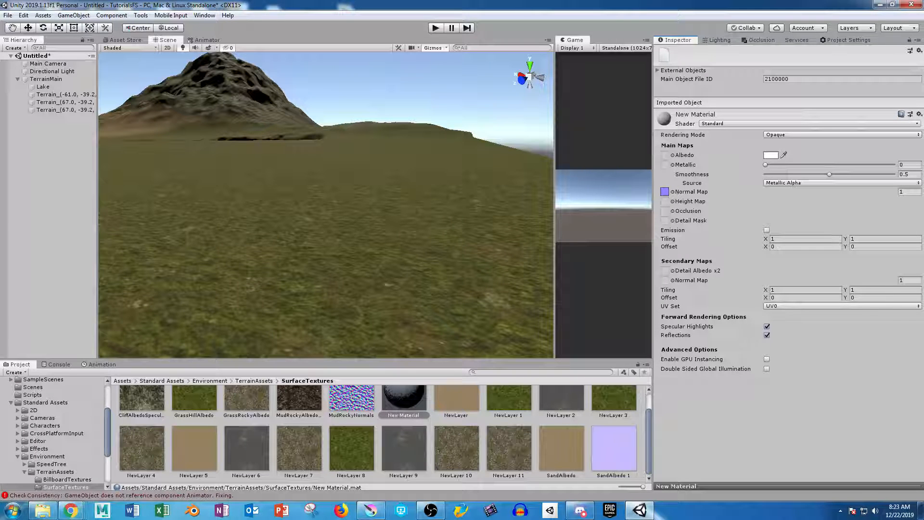
# - Try normal scale values of 2, 0.1, 5 and again 2 on the Lake terrain's sand layer
pyautogui.click(385, 197)
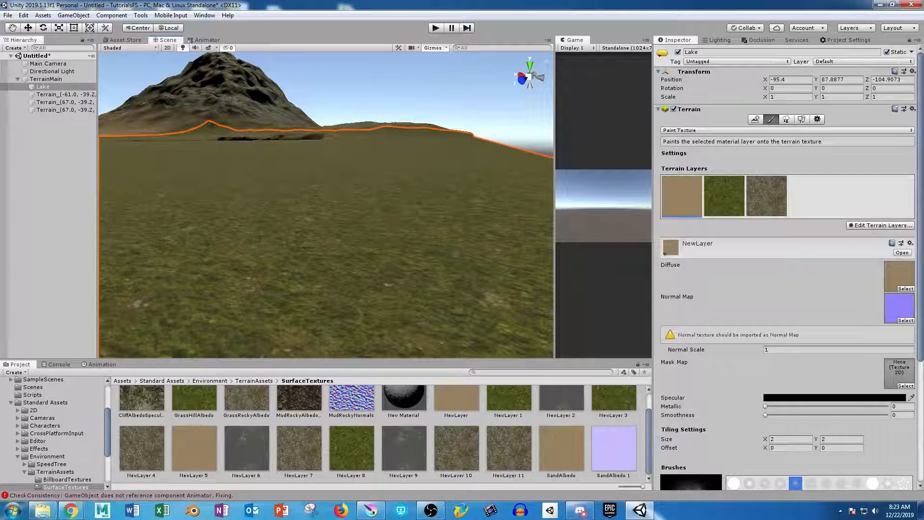
pyautogui.click(897, 306)
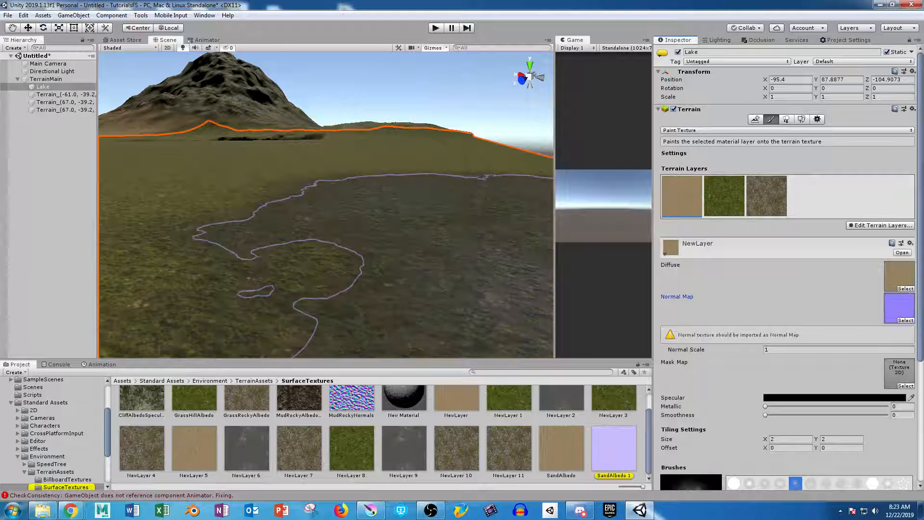
pyautogui.moveTo(424, 217)
pyautogui.mouseDown(button='right')
pyautogui.moveTo(417, 181)
pyautogui.moveTo(410, 195)
pyautogui.mouseUp(button='right')
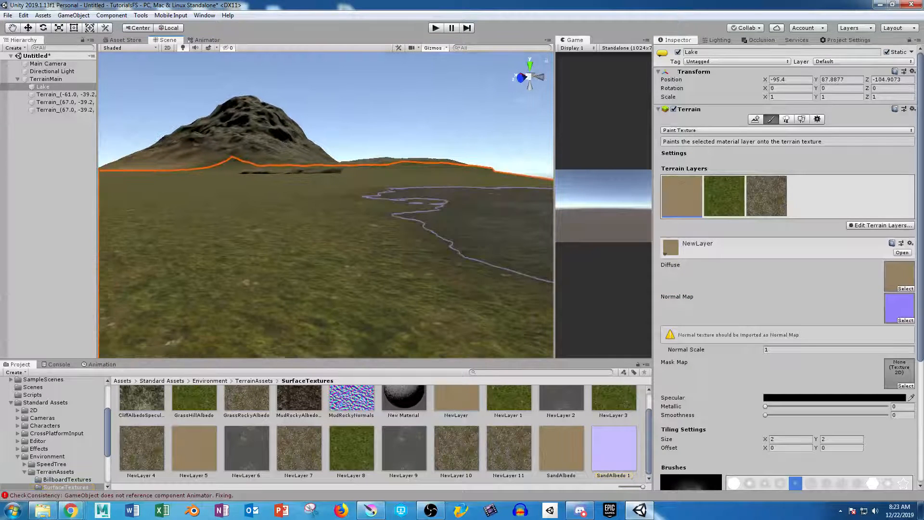
pyautogui.click(792, 350)
pyautogui.write('2')
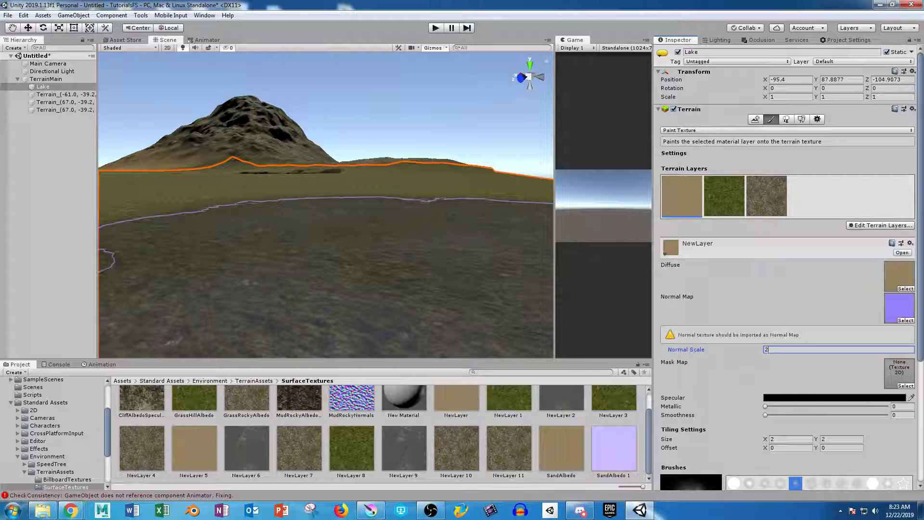
pyautogui.press('BackSpace')
pyautogui.write('0.1')
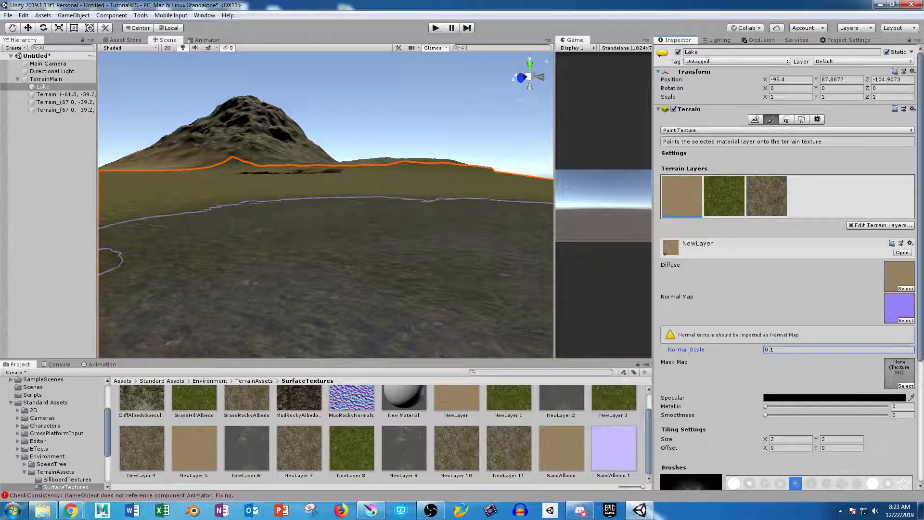
pyautogui.press('BackSpace')
pyautogui.press('BackSpace')
pyautogui.press('BackSpace')
pyautogui.write('5')
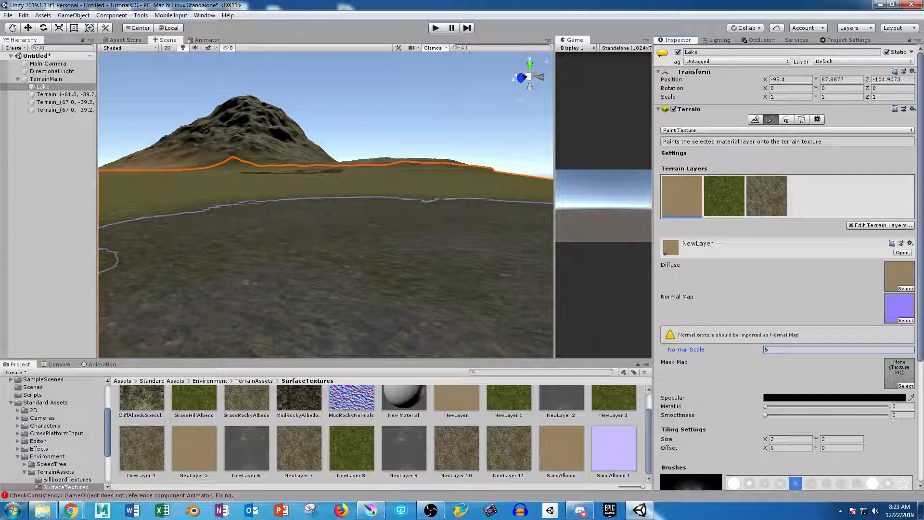
pyautogui.press('Return')
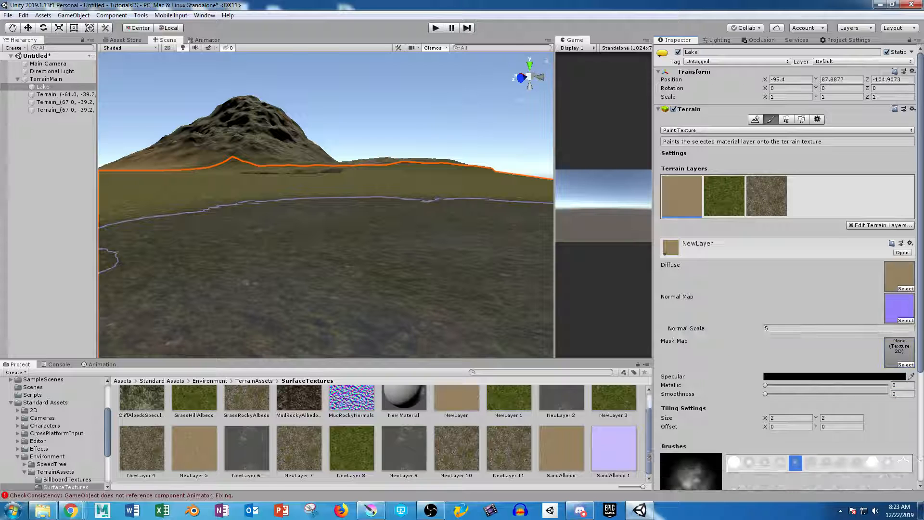
pyautogui.click(771, 328)
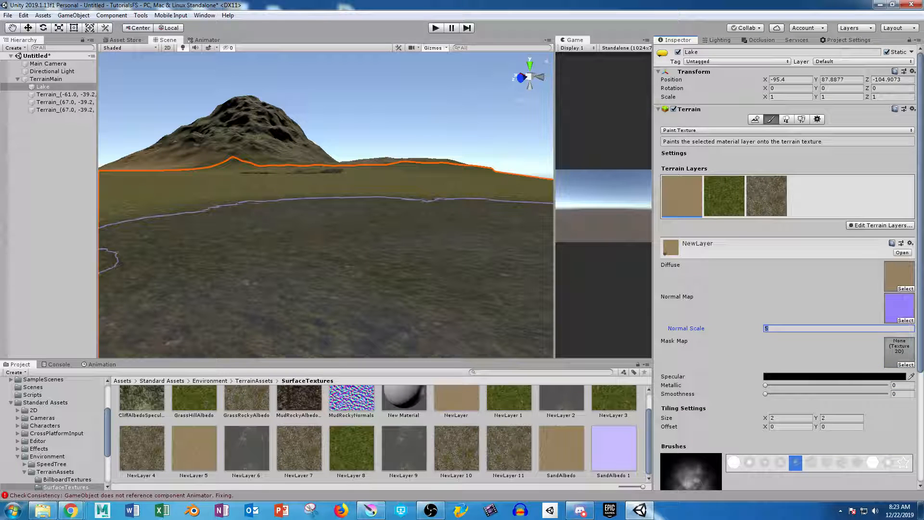
pyautogui.write('2')
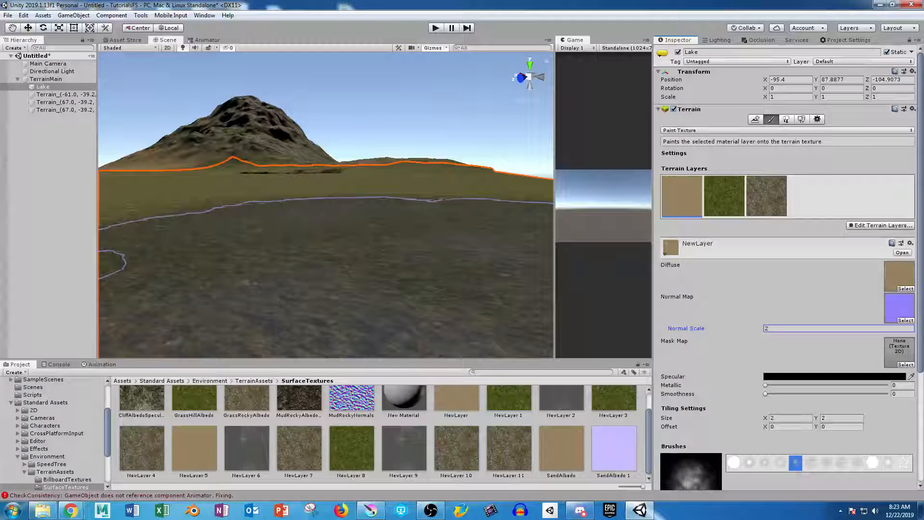
# - Inspect the new material's properties and the import settings of the SandAlbedo 1 texture
pyautogui.scroll(1, 380, 433)
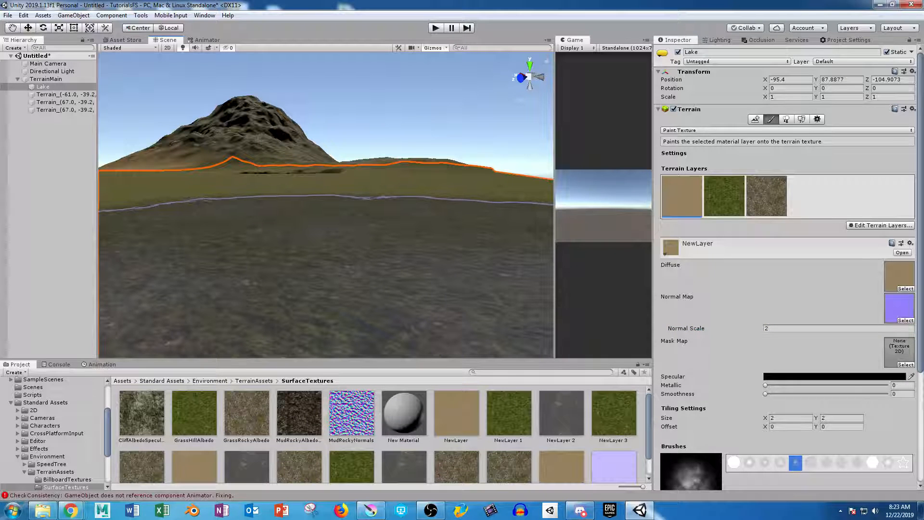
pyautogui.click(404, 414)
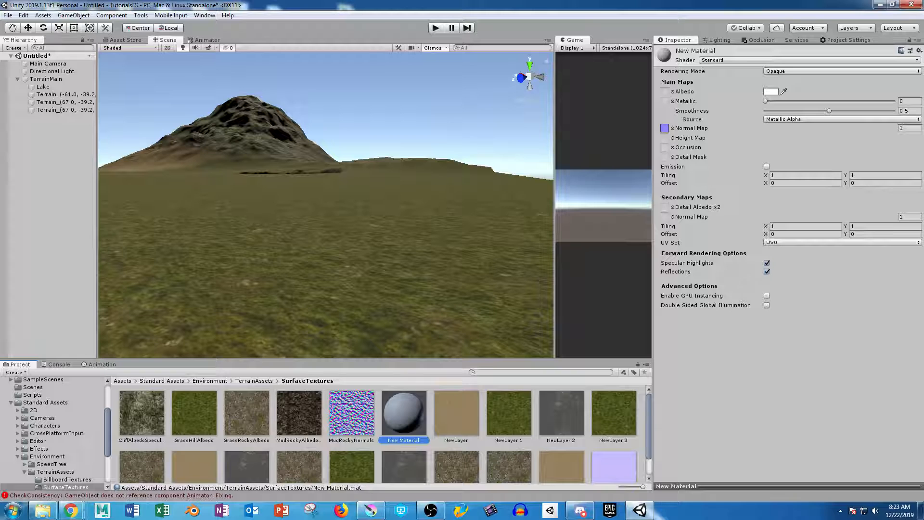
pyautogui.click(615, 466)
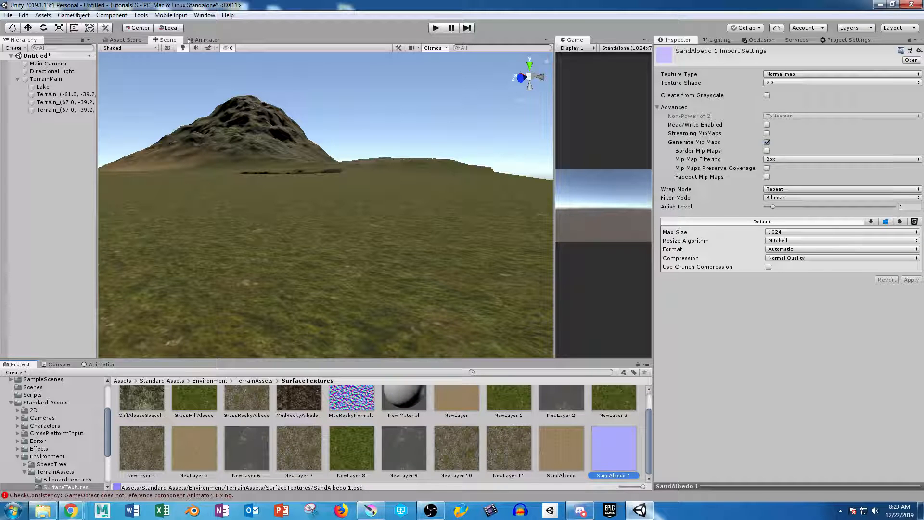
# - Set the normal scale of the Lake terrain's sand layer to 20
pyautogui.click(332, 255)
pyautogui.click(814, 329)
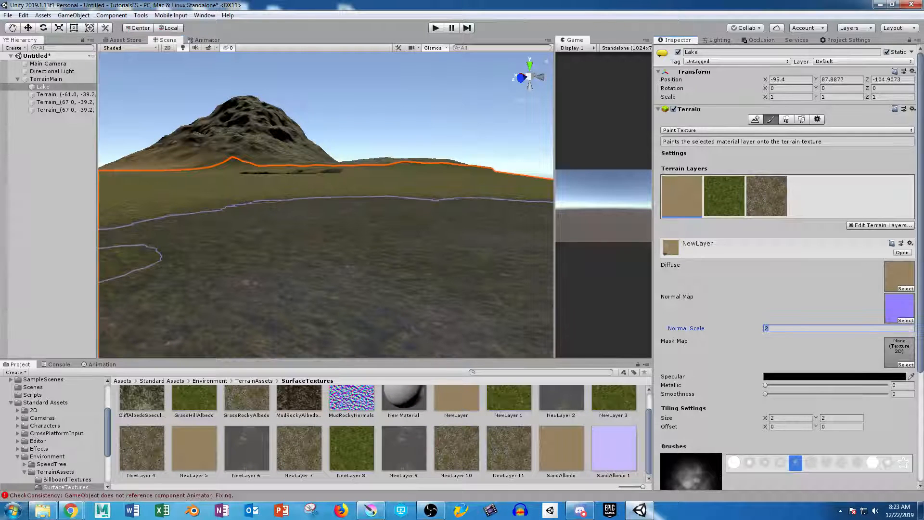
pyautogui.write('20')
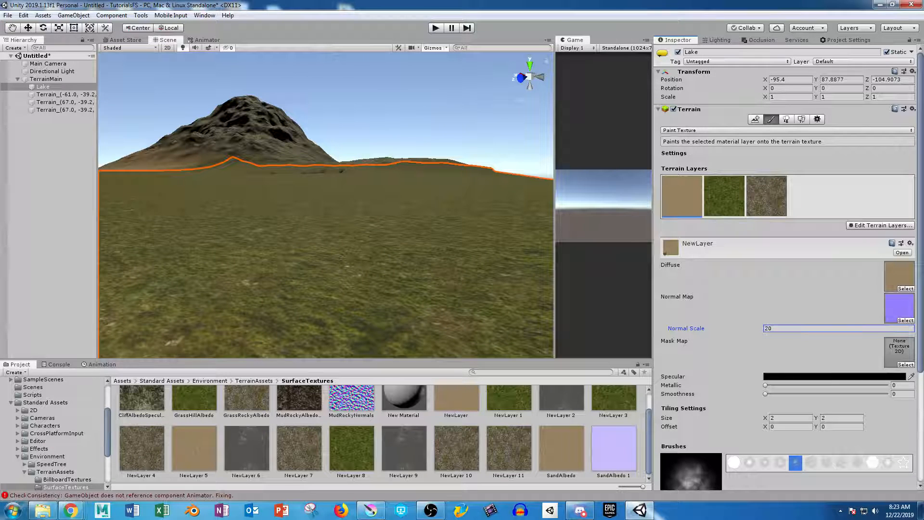
pyautogui.scroll(5, 510, 186)
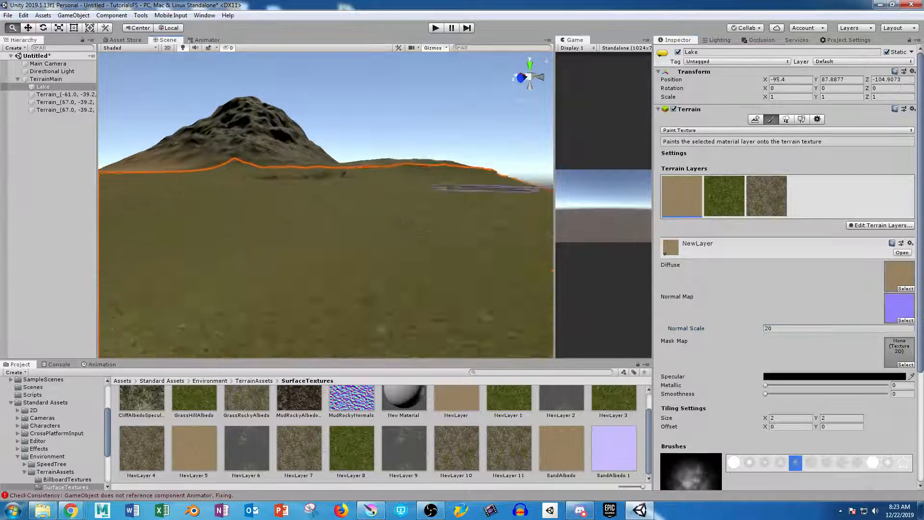
pyautogui.scroll(-4, 510, 202)
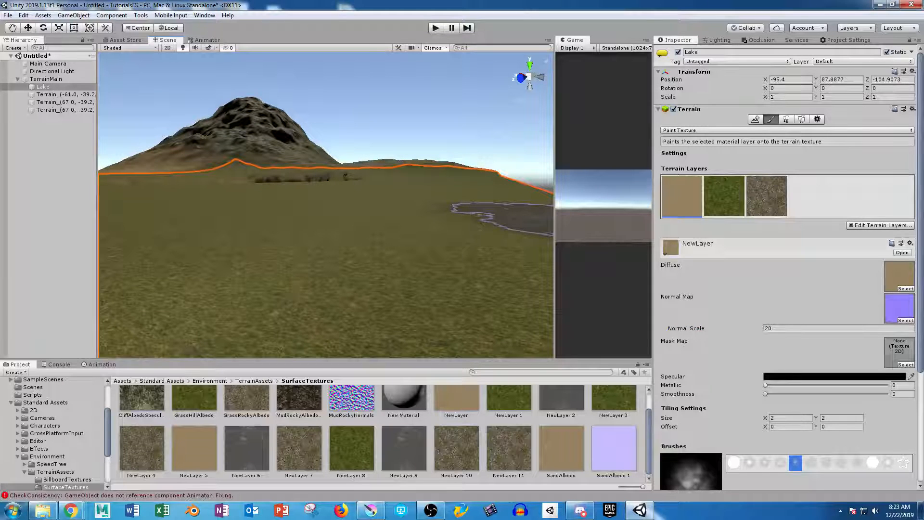
# - Set the specular color of the Lake terrain's sand layer to dark grey, hexadecimal 414141
pyautogui.click(813, 376)
pyautogui.moveTo(114, 249)
pyautogui.mouseDown()
pyautogui.moveTo(101, 227)
pyautogui.moveTo(101, 280)
pyautogui.moveTo(102, 265)
pyautogui.mouseUp()
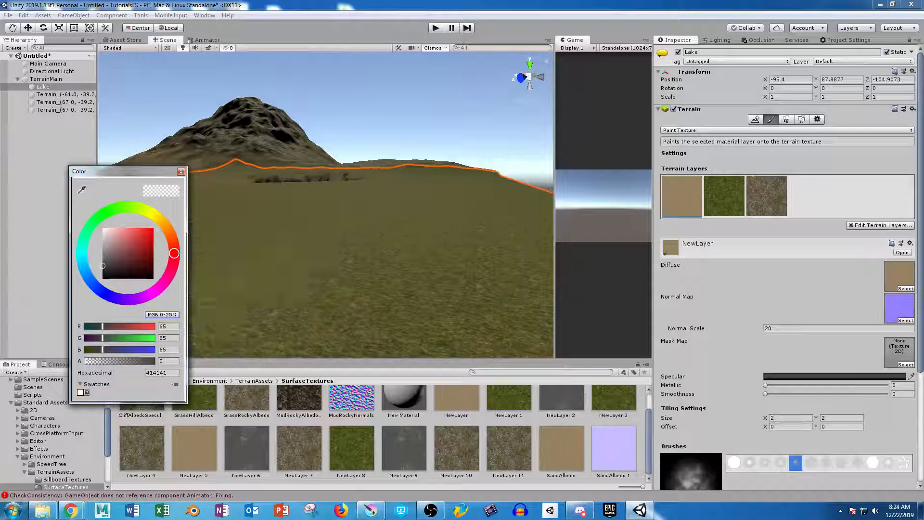
pyautogui.click(181, 171)
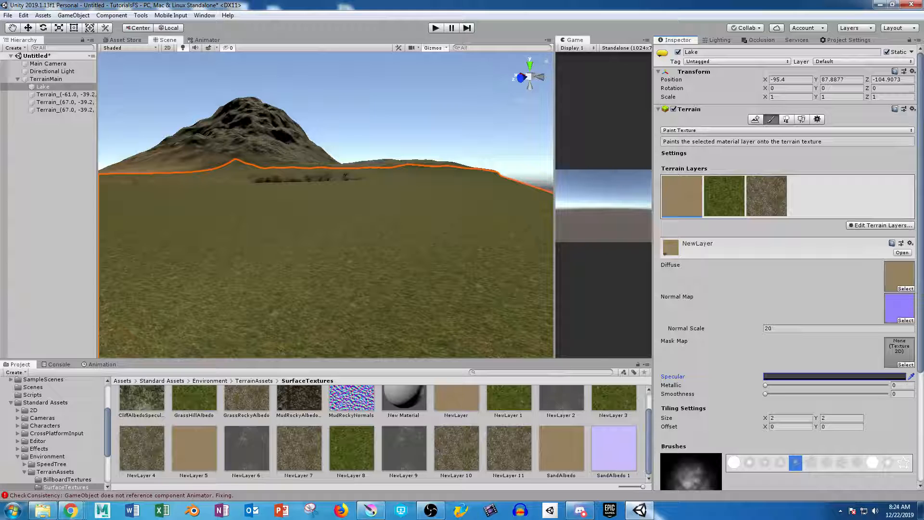
# - Select the Lake terrain's grass layer and search the project assets for "grass" and "normal" textures to find a matching normal map
pyautogui.click(724, 196)
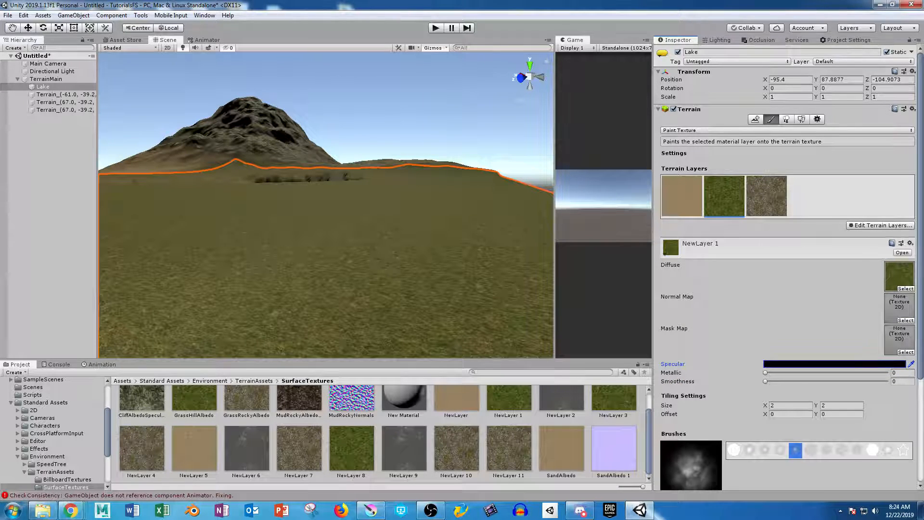
pyautogui.write('grass')
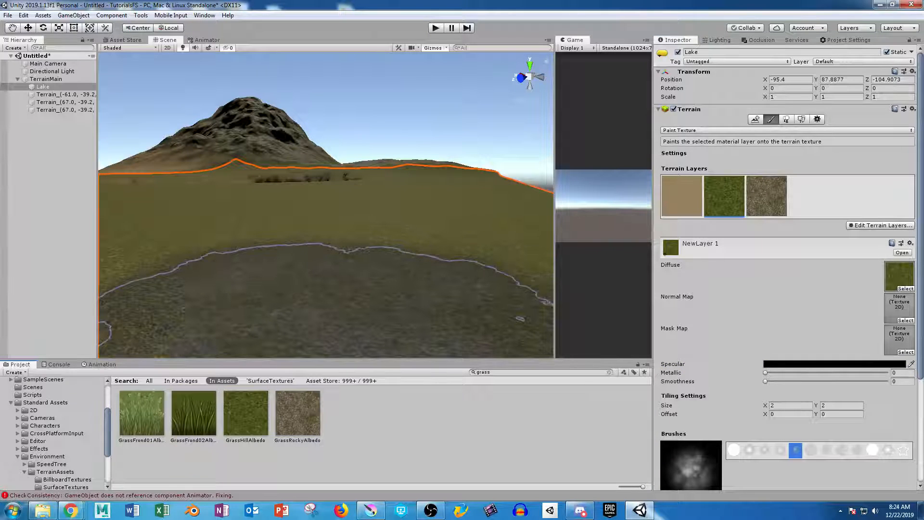
pyautogui.hotkey('ctrl', 'a')
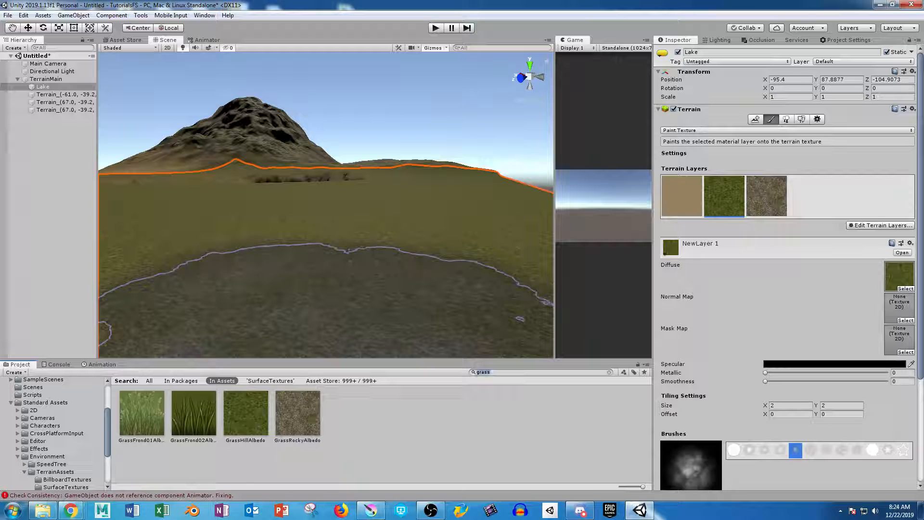
pyautogui.write('normal')
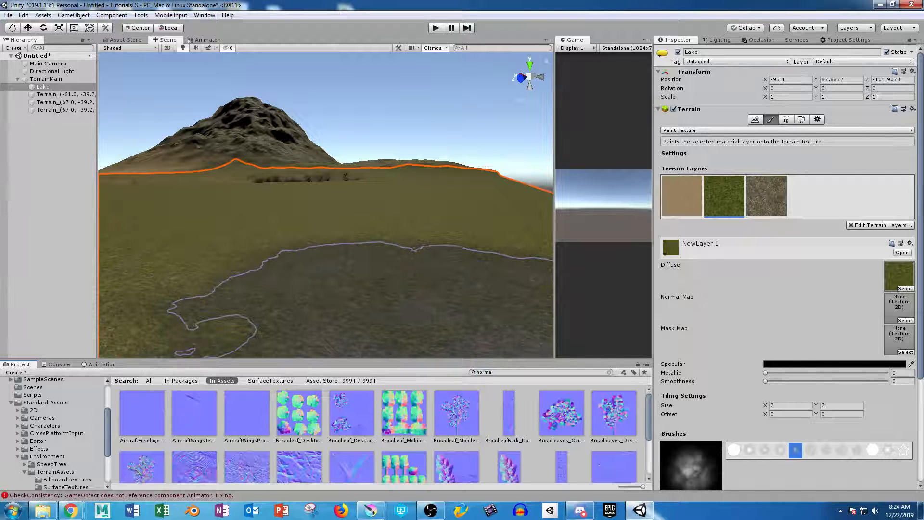
pyautogui.scroll(-2, 381, 433)
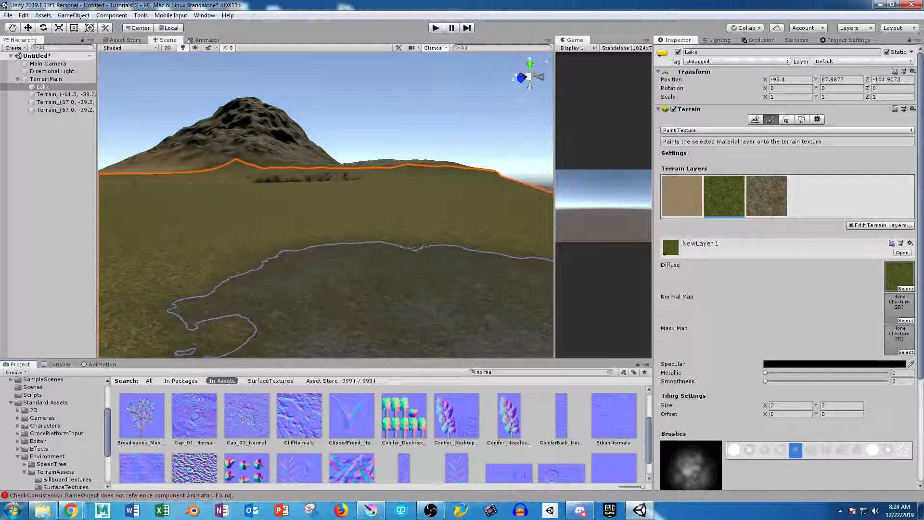
pyautogui.scroll(-1, 380, 434)
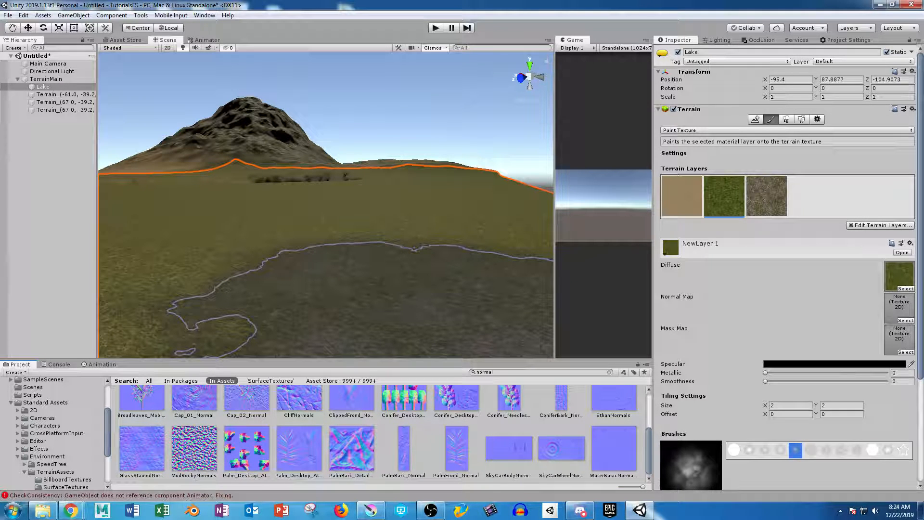
pyautogui.scroll(3, 380, 434)
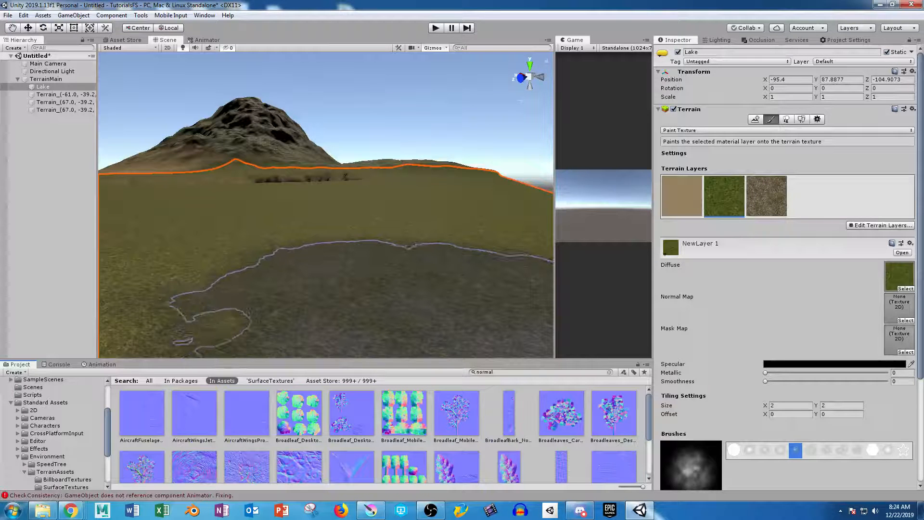
pyautogui.write('grass')
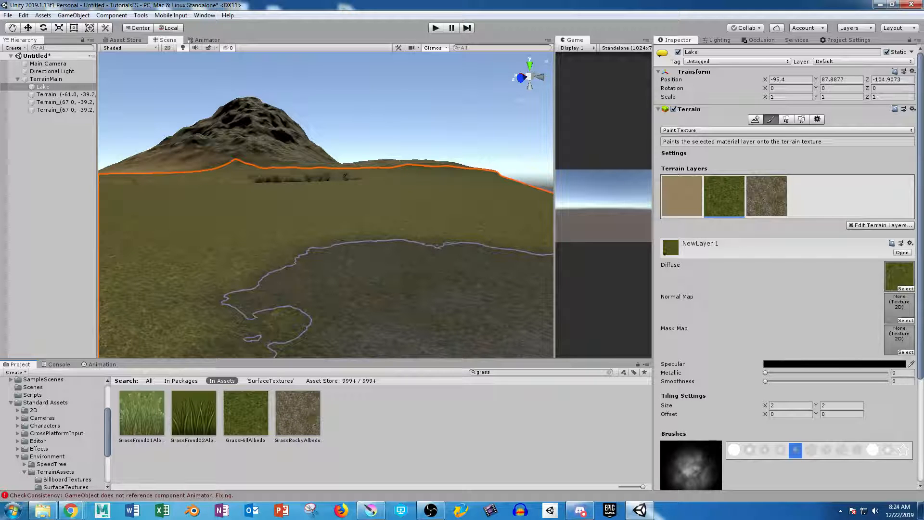
# - Search the project assets for "new" and select the New Material stored in the SurfaceTextures folder
pyautogui.doubleClick(483, 372)
pyautogui.write('s')
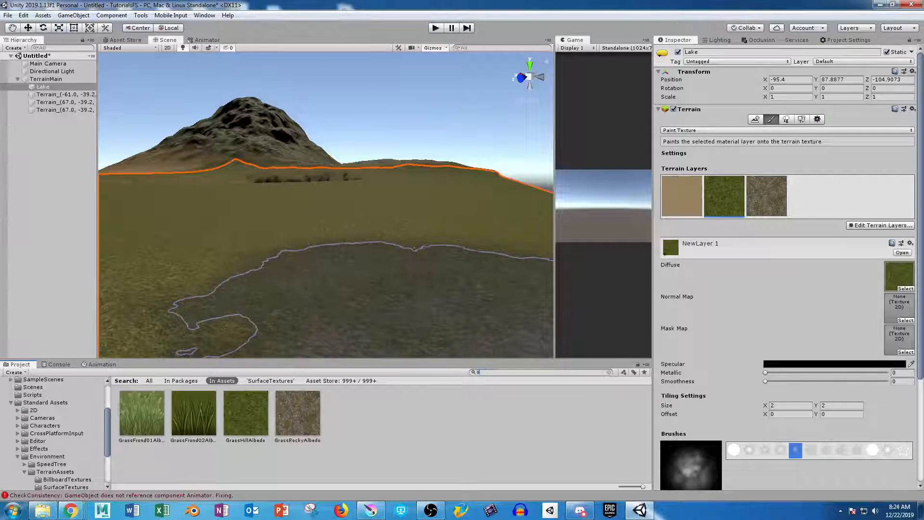
pyautogui.write('ew')
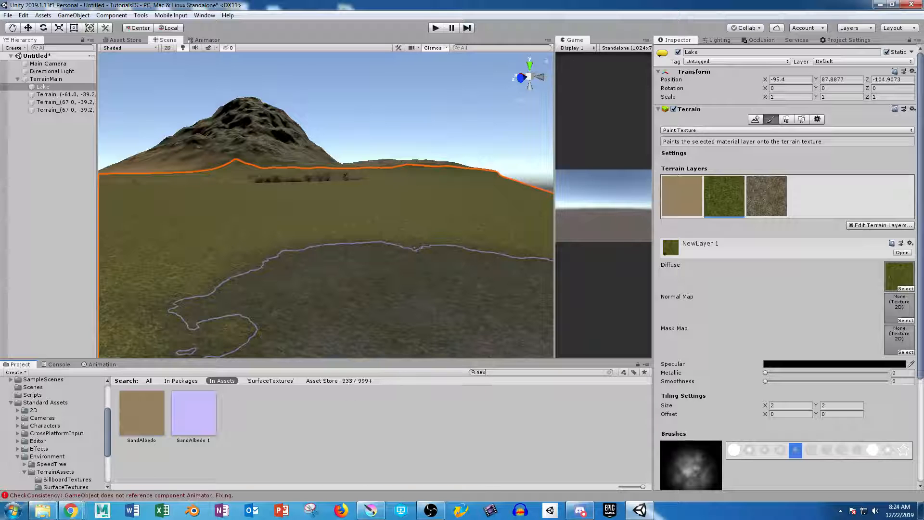
pyautogui.click(194, 413)
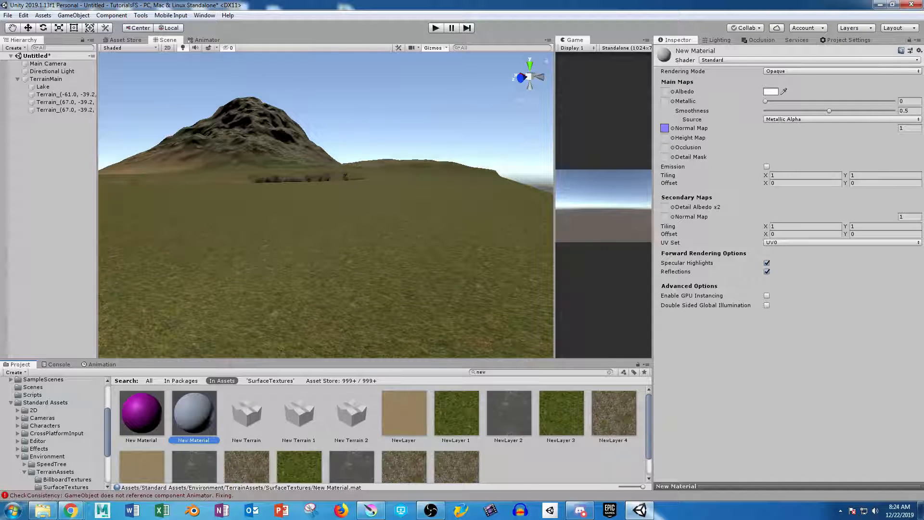
pyautogui.scroll(-2, 383, 433)
pyautogui.scroll(2, 382, 434)
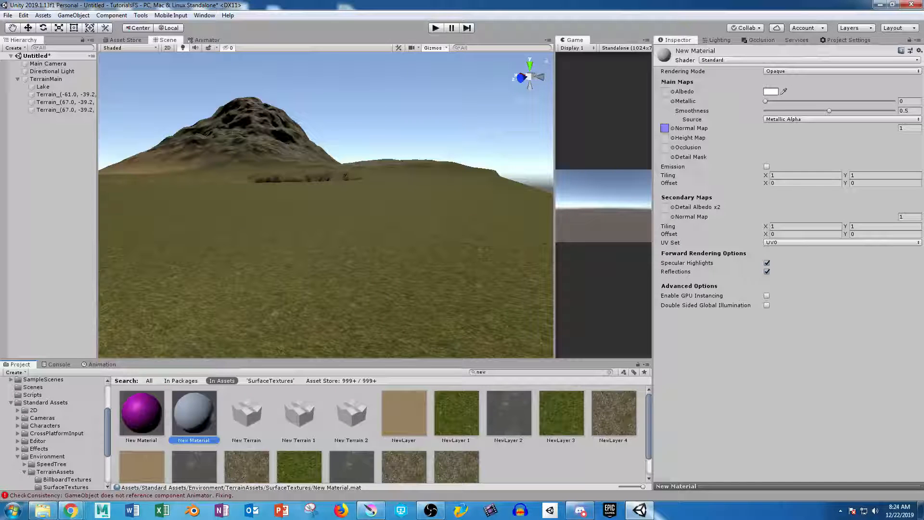
pyautogui.click(665, 128)
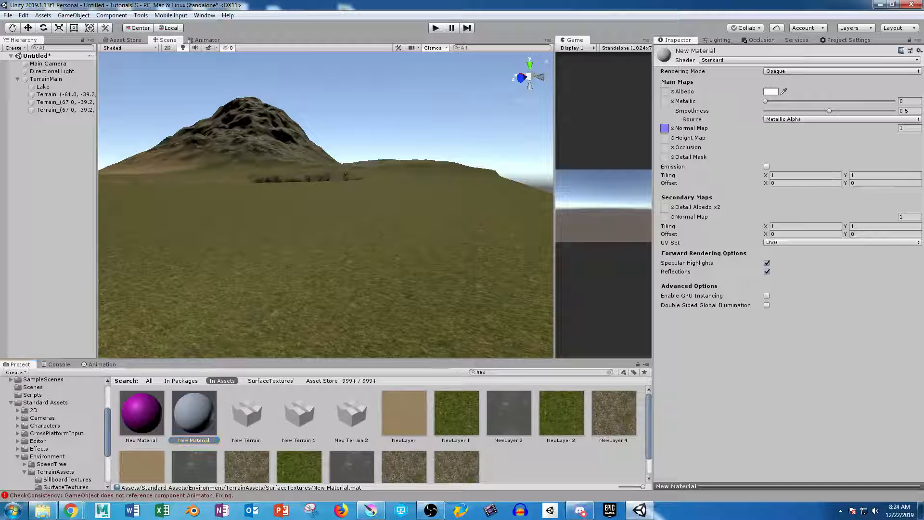
# - Duplicate the GrassHillAlbedo and GrassRockyAlbedo textures and assign the GrassHillAlbedo copy as New Material's normal map
pyautogui.click(511, 372)
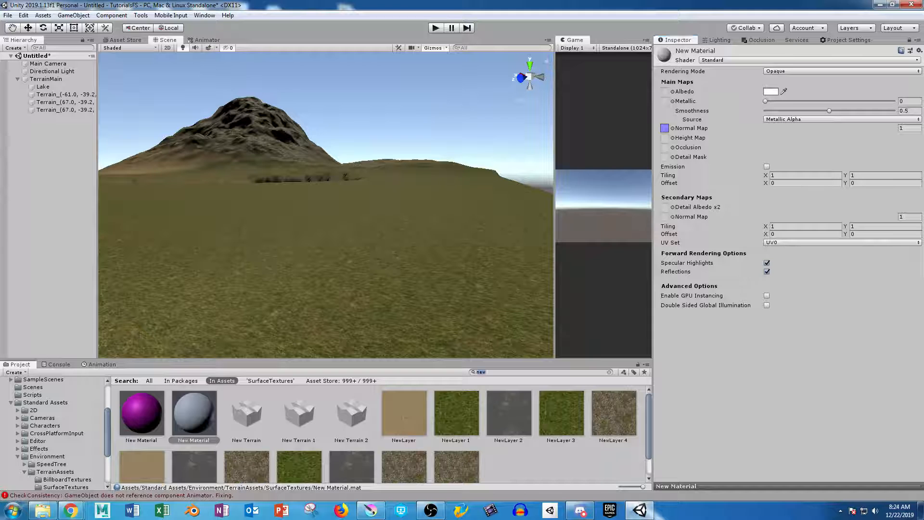
pyautogui.write('grass')
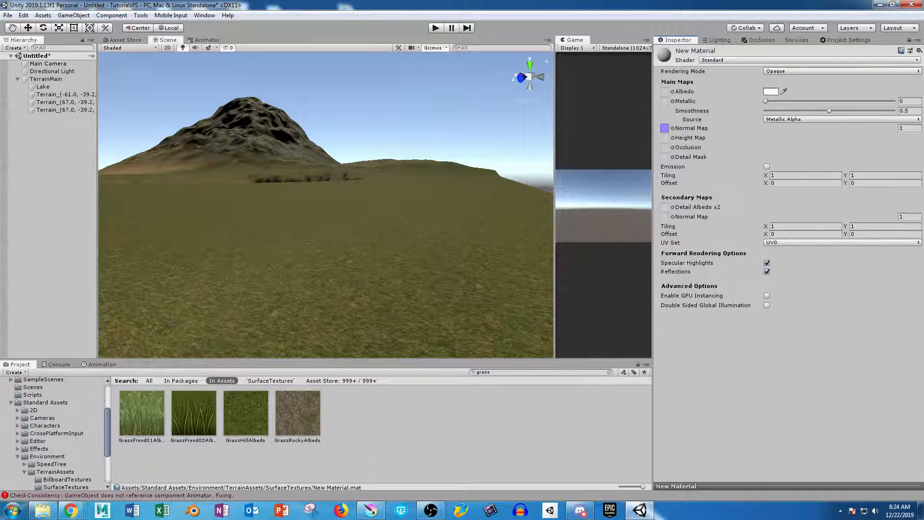
pyautogui.moveTo(245, 413); pyautogui.dragTo(665, 128)
pyautogui.moveTo(245, 413); pyautogui.dragTo(665, 91)
pyautogui.hotkey('ctrl', 'd')
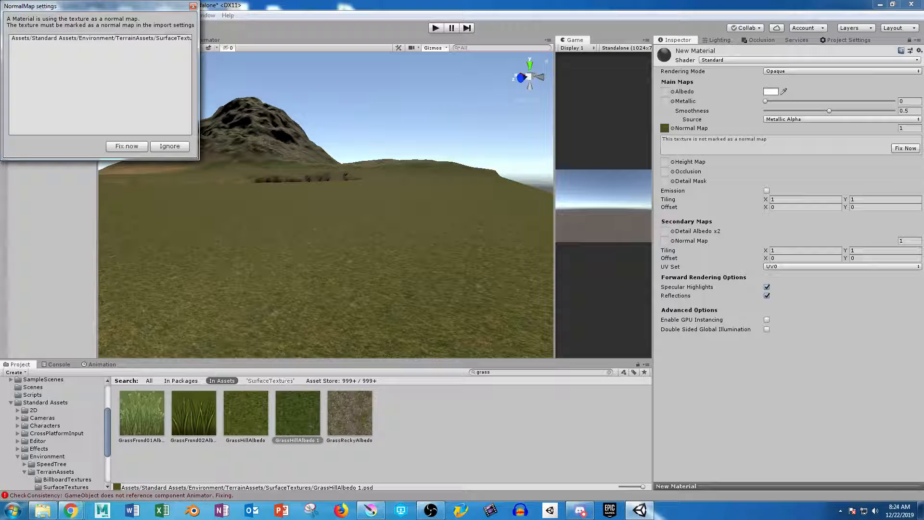
pyautogui.click(349, 413)
pyautogui.hotkey('ctrl', 'd')
# - Rename the duplicated GrassHillAlbedo texture as GrassHillAlbedoNormal
pyautogui.click(297, 439)
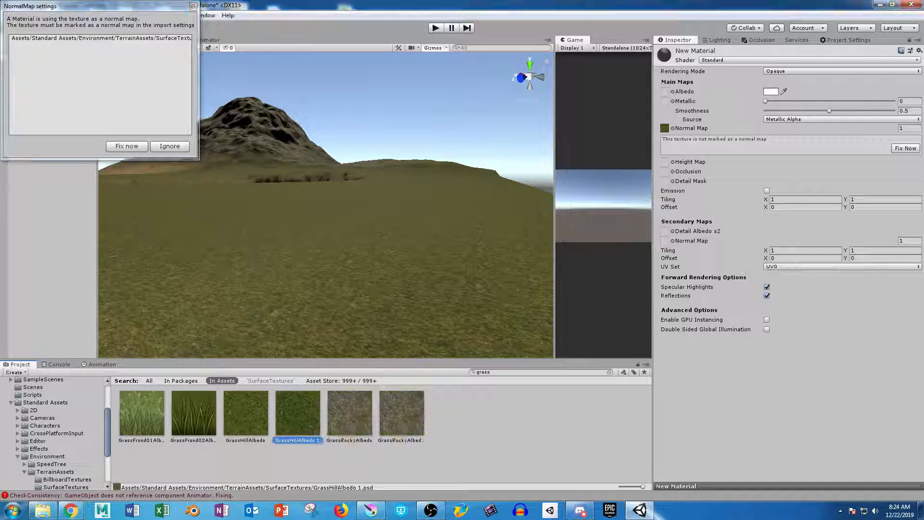
pyautogui.click(297, 440)
pyautogui.click(319, 440)
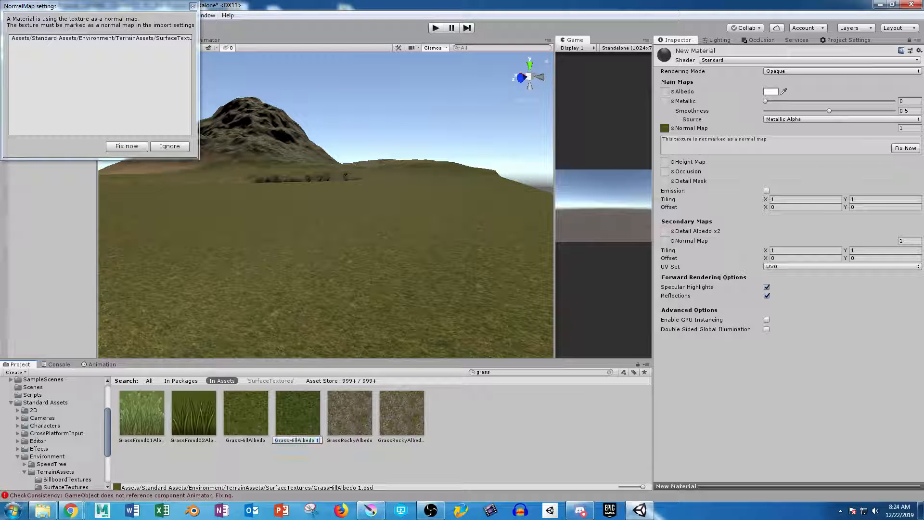
pyautogui.press('BackSpace')
pyautogui.press('BackSpace')
pyautogui.write('Normal')
pyautogui.press('Return')
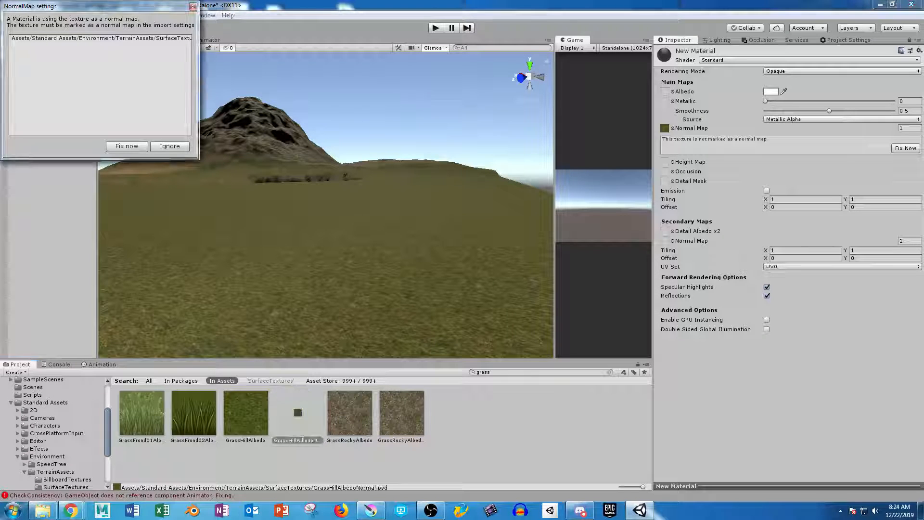
# - Rename the duplicated GrassRockyAlbedo texture as GrassRockyAlbedoNormal
pyautogui.click(401, 440)
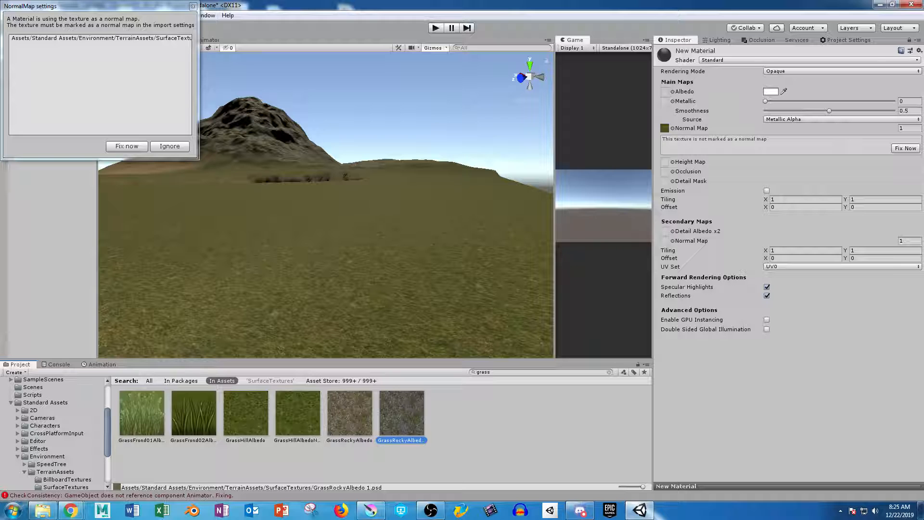
pyautogui.click(401, 440)
pyautogui.click(424, 440)
pyautogui.press('BackSpace')
pyautogui.press('BackSpace')
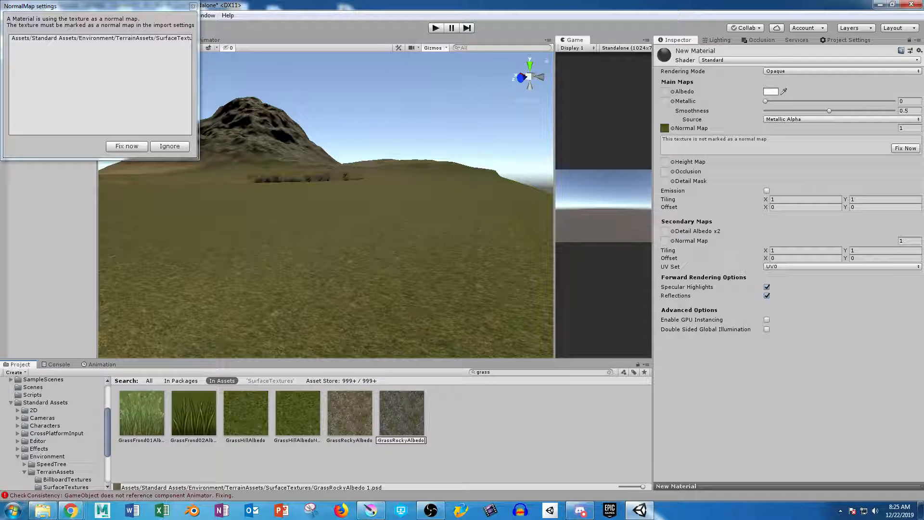
pyautogui.write('Normal')
pyautogui.press('Return')
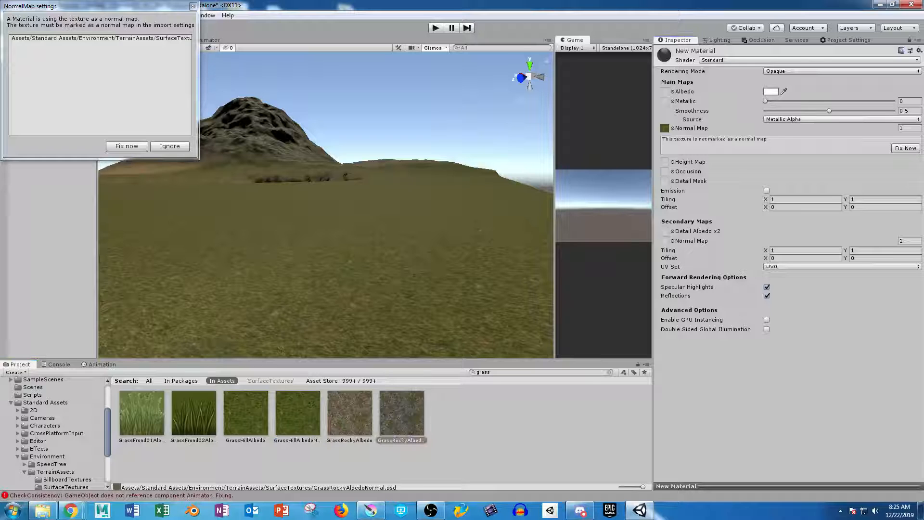
# - Convert GrassHillAlbedoNormal to a normal map, and assign GrassRockyAlbedoNormal to the material's normal map slot and convert it as well
pyautogui.click(905, 148)
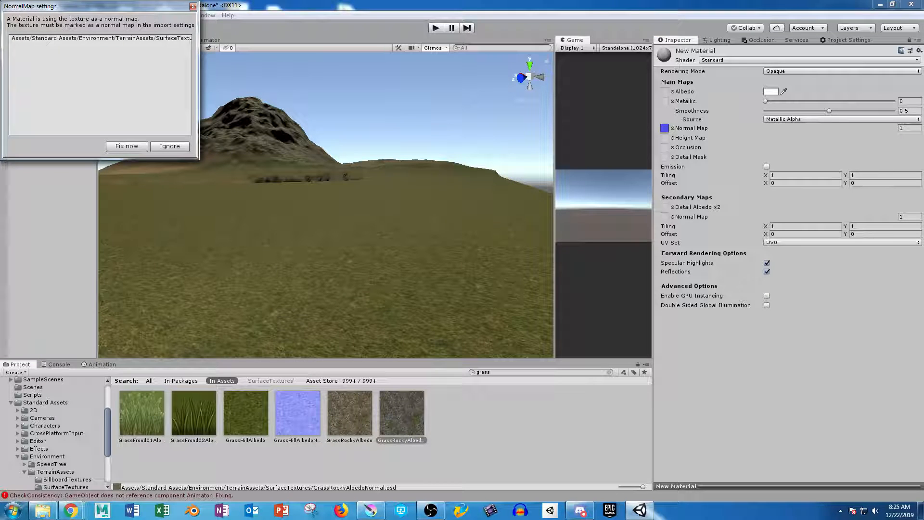
pyautogui.moveTo(401, 413); pyautogui.dragTo(665, 128)
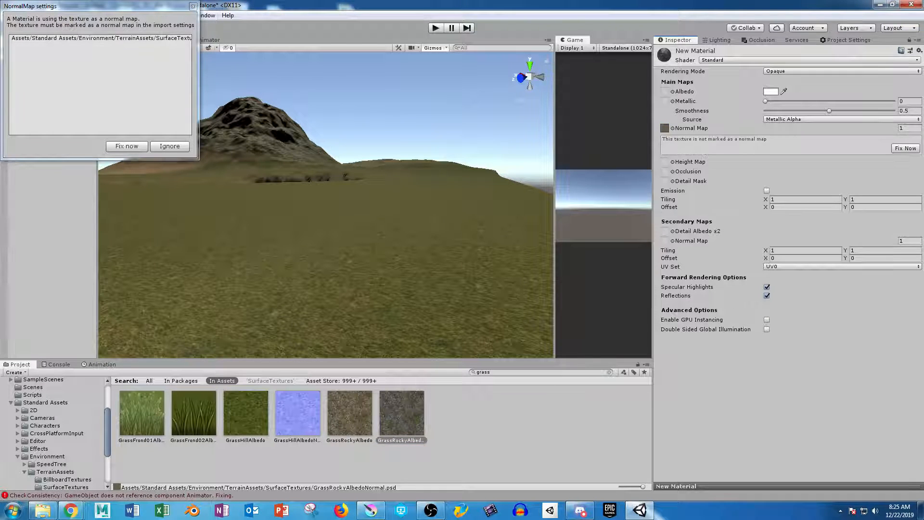
pyautogui.click(906, 148)
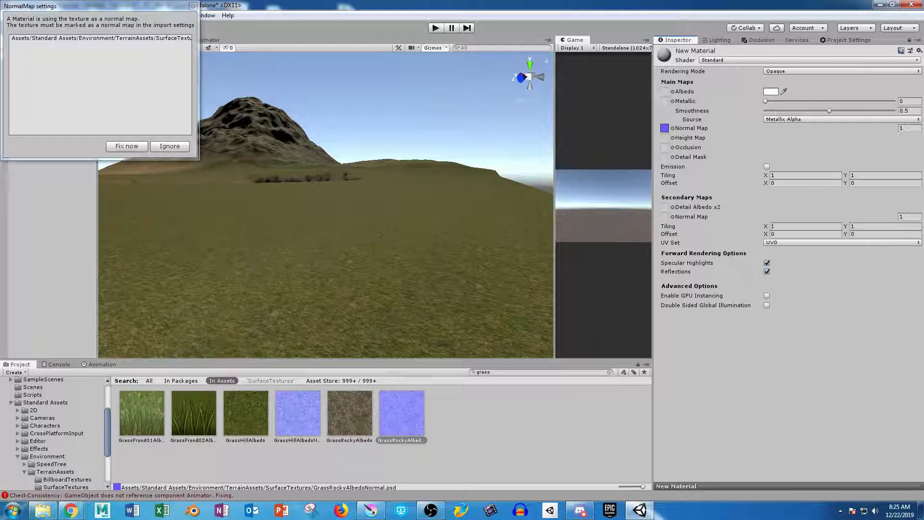
# - Find the SandAlbedo 1 texture, rename it as SandAlbedoNormal and dismiss the normal map settings warning
pyautogui.click(500, 372)
pyautogui.write('sand')
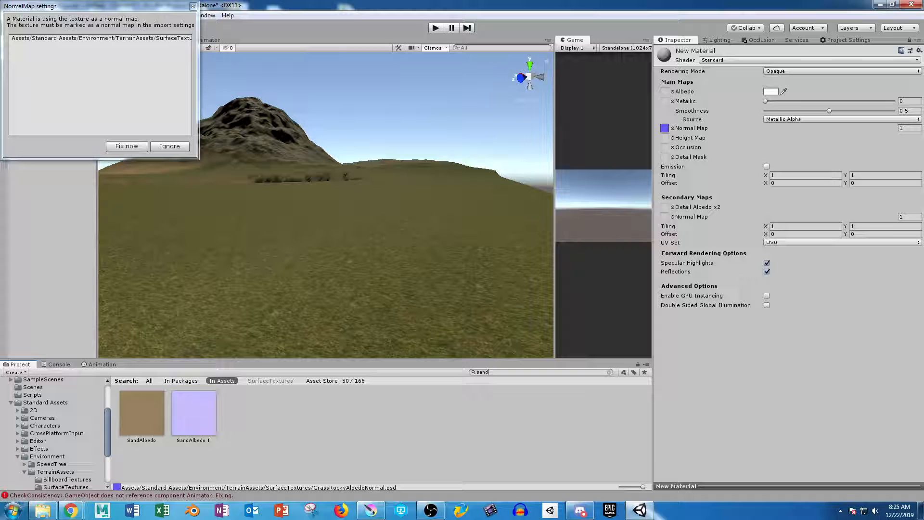
pyautogui.click(193, 413)
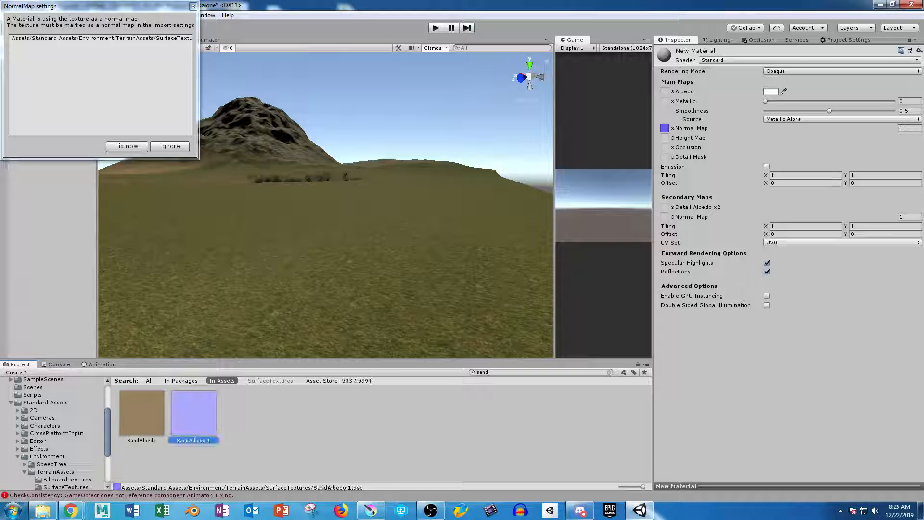
pyautogui.press('F2')
pyautogui.click(211, 440)
pyautogui.press('BackSpace')
pyautogui.press('BackSpace')
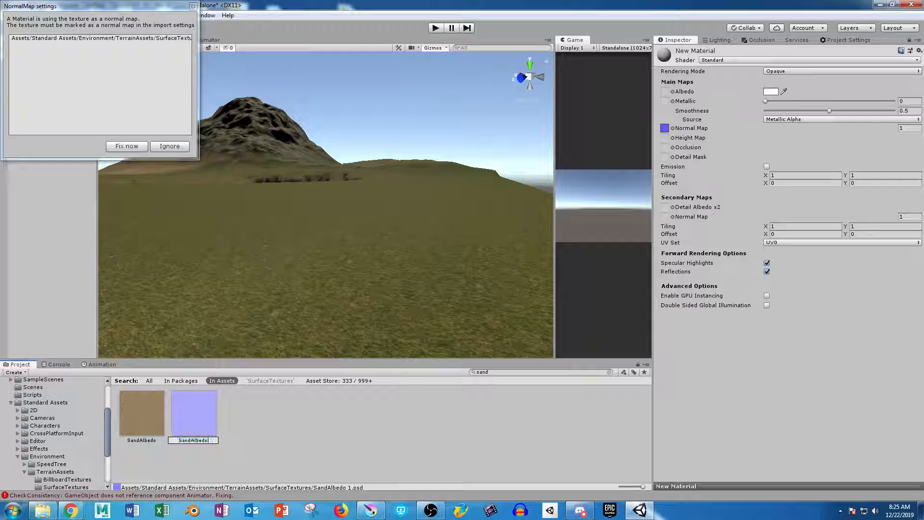
pyautogui.write('Normal')
pyautogui.press('Return')
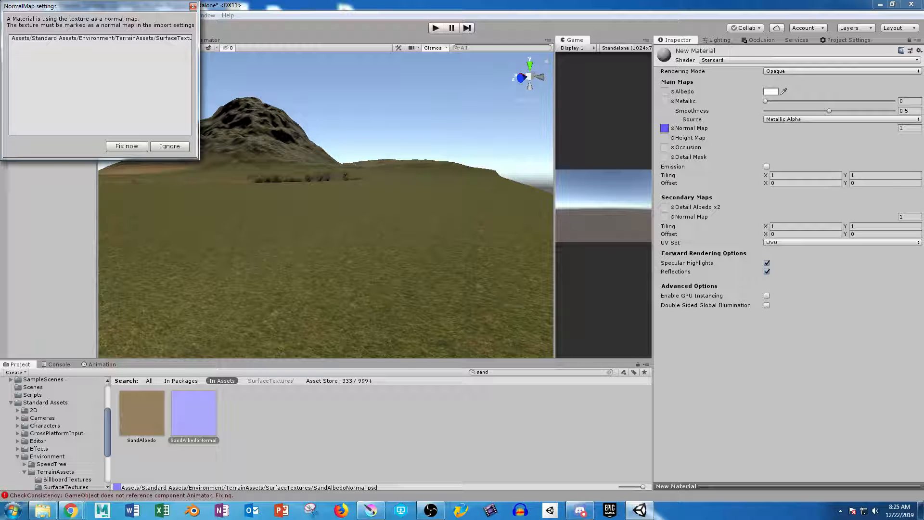
pyautogui.click(193, 6)
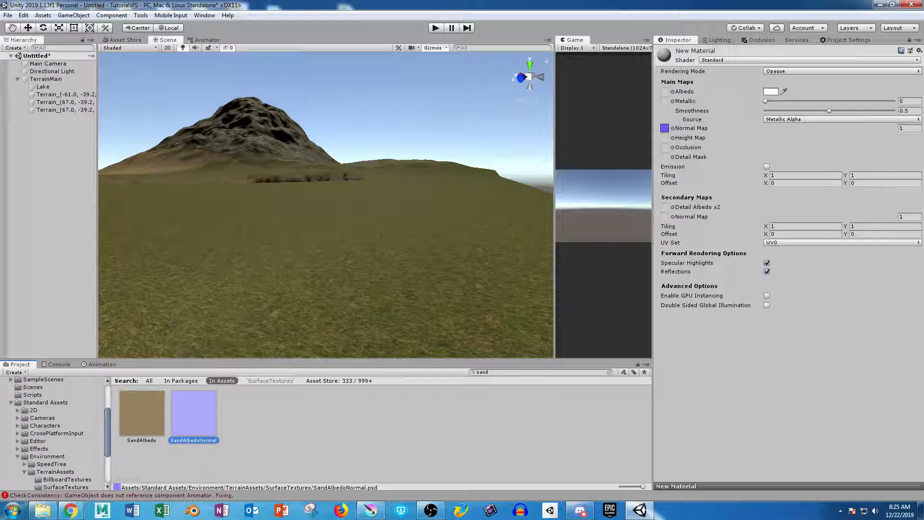
# - Search the project assets for "cliff" textures and select the Lake terrain in the scene
pyautogui.click(520, 372)
pyautogui.write('cliff')
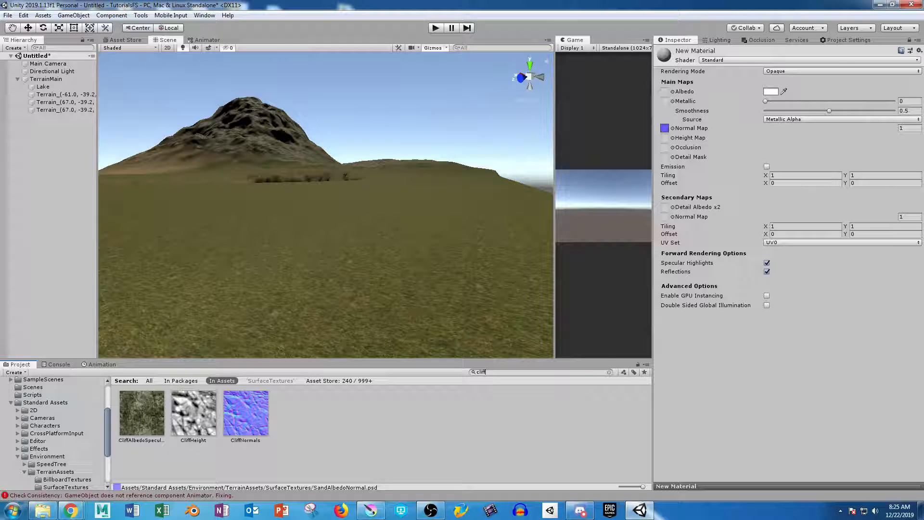
pyautogui.moveTo(328, 173); pyautogui.dragTo(255, 231, button='right')
pyautogui.keyDown('alt'); pyautogui.moveTo(332, 197); pyautogui.dragTo(296, 222); pyautogui.keyUp('alt')
pyautogui.click(308, 212)
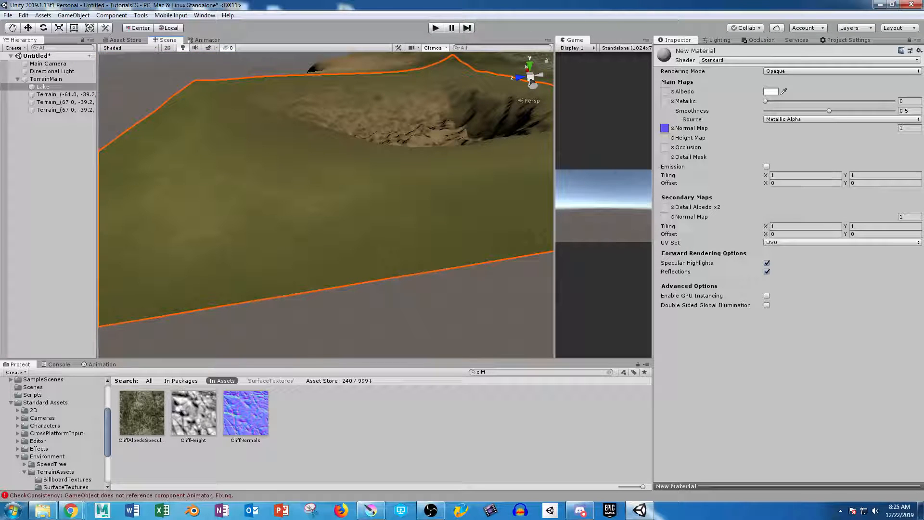
pyautogui.moveTo(381, 206)
pyautogui.keyDown('alt'); pyautogui.mouseDown()
pyautogui.moveTo(415, 175)
pyautogui.moveTo(368, 258)
pyautogui.moveTo(385, 196)
pyautogui.moveTo(363, 238)
pyautogui.mouseUp(); pyautogui.keyUp('alt')
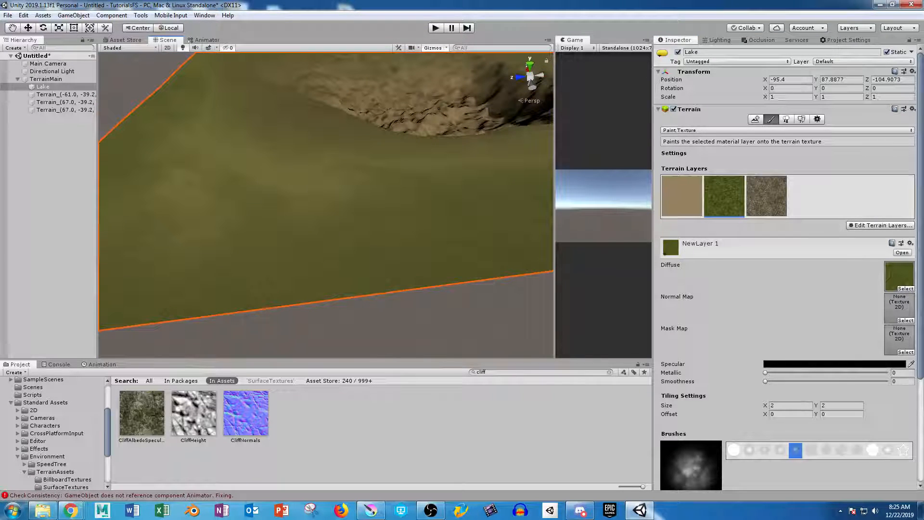
# - Set the specular colour of the Lake terrain's grass layer (NewLayer 1) to dark grey 2E2E2E
pyautogui.click(835, 364)
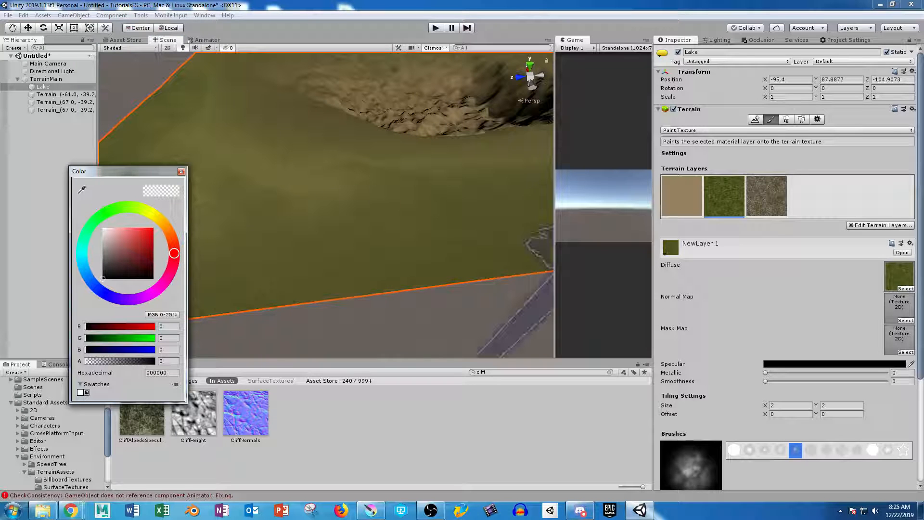
pyautogui.click(767, 196)
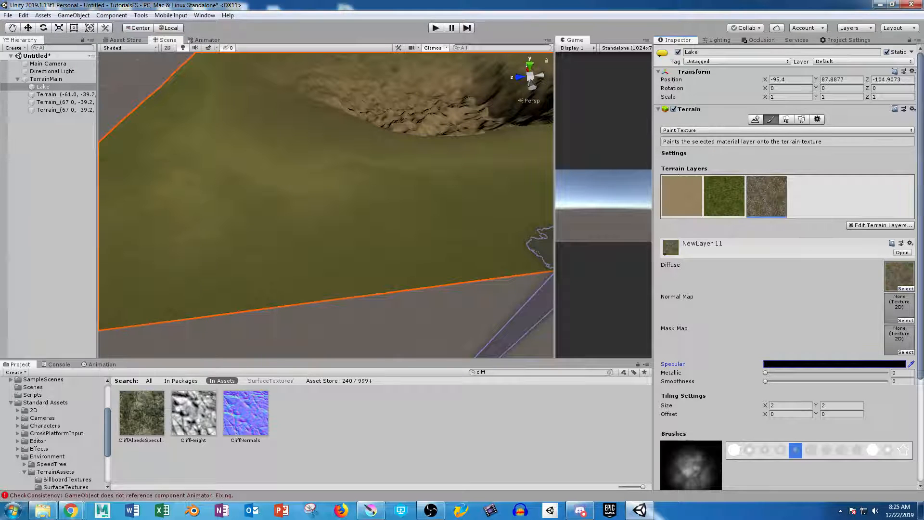
pyautogui.click(724, 196)
pyautogui.click(682, 196)
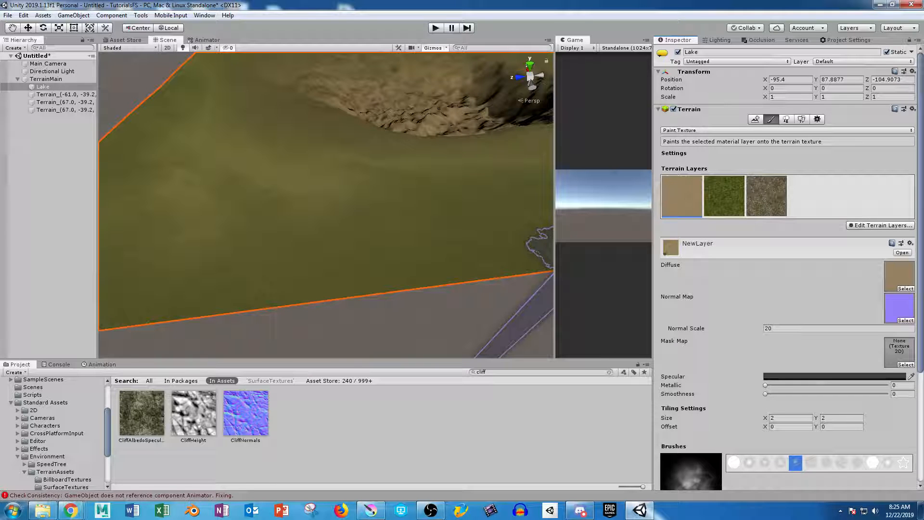
pyautogui.keyDown('alt'); pyautogui.moveTo(482, 260); pyautogui.dragTo(485, 242); pyautogui.keyUp('alt')
pyautogui.click(724, 196)
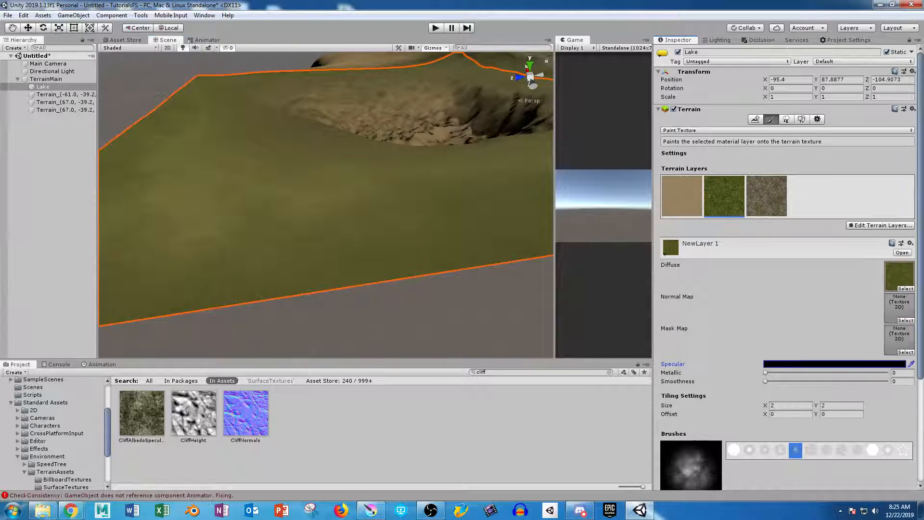
pyautogui.moveTo(103, 278)
pyautogui.mouseDown()
pyautogui.moveTo(102, 251)
pyautogui.moveTo(102, 270)
pyautogui.mouseUp()
pyautogui.click(181, 171)
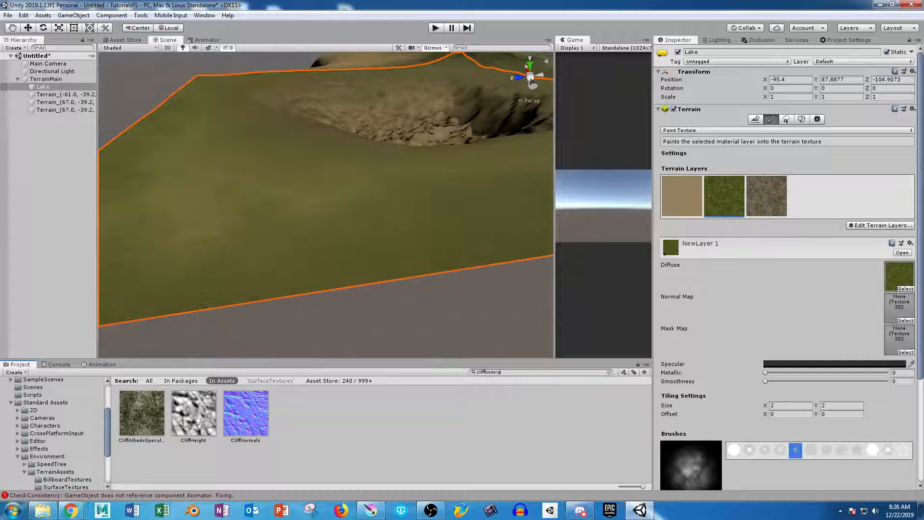
# - Search the project assets for "normal" and assign GrassHillAlbedoNormal as the grass layer's normal map
pyautogui.press('BackSpace')
pyautogui.press('BackSpace')
pyautogui.write('normal')
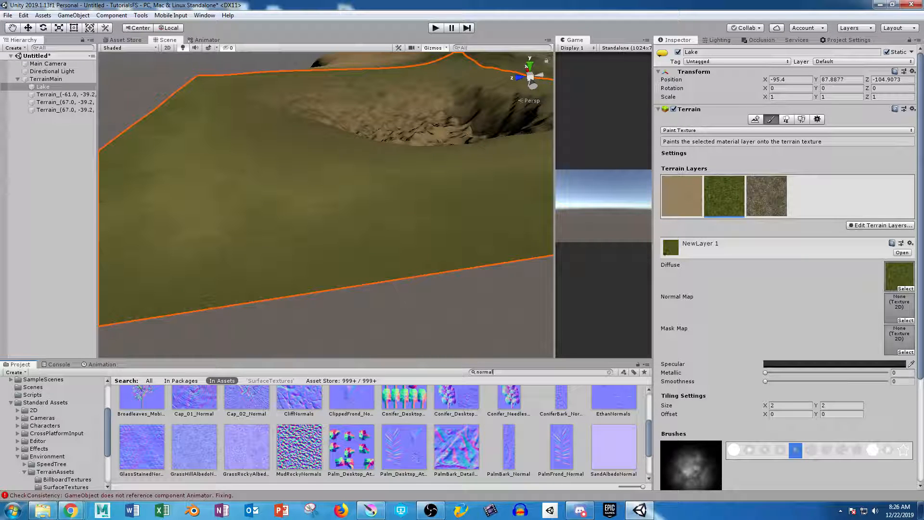
pyautogui.moveTo(194, 447); pyautogui.dragTo(899, 307)
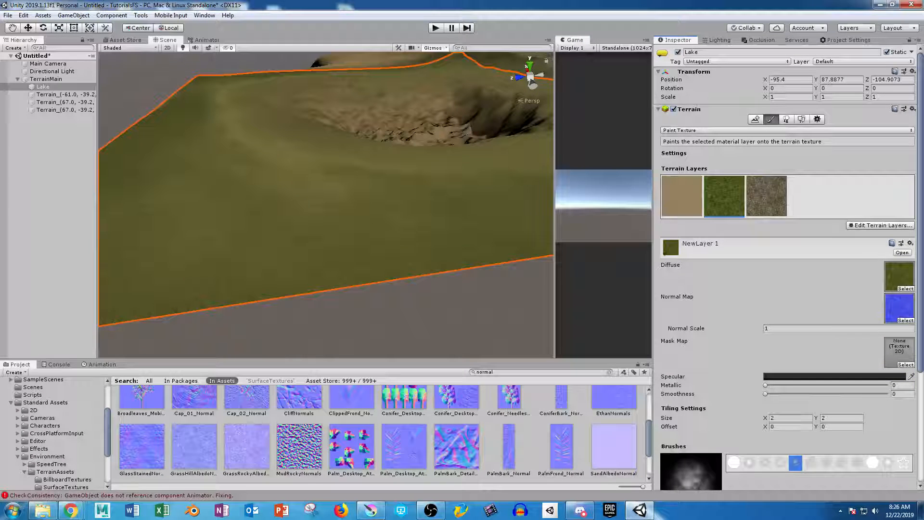
# - Set the grass layer's normal scale to 20 and inspect the grass surface up close
pyautogui.click(839, 329)
pyautogui.write('20')
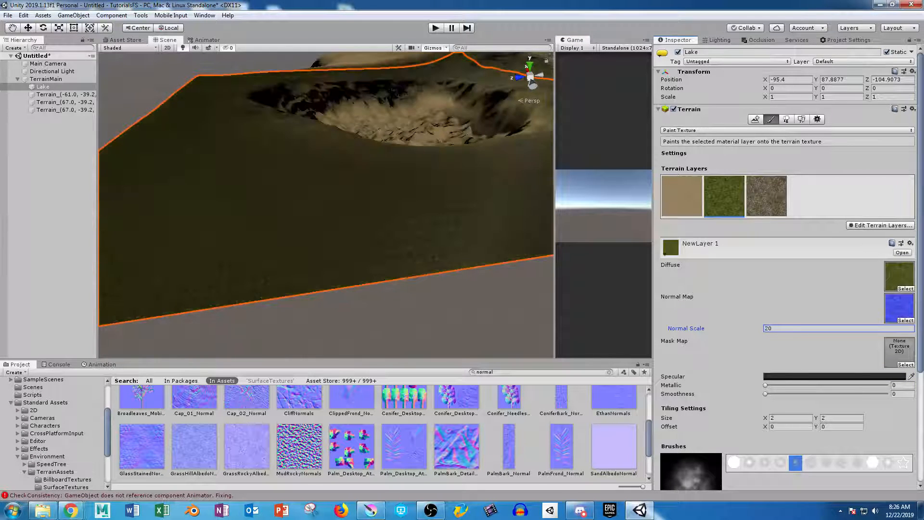
pyautogui.scroll(8, 392, 237)
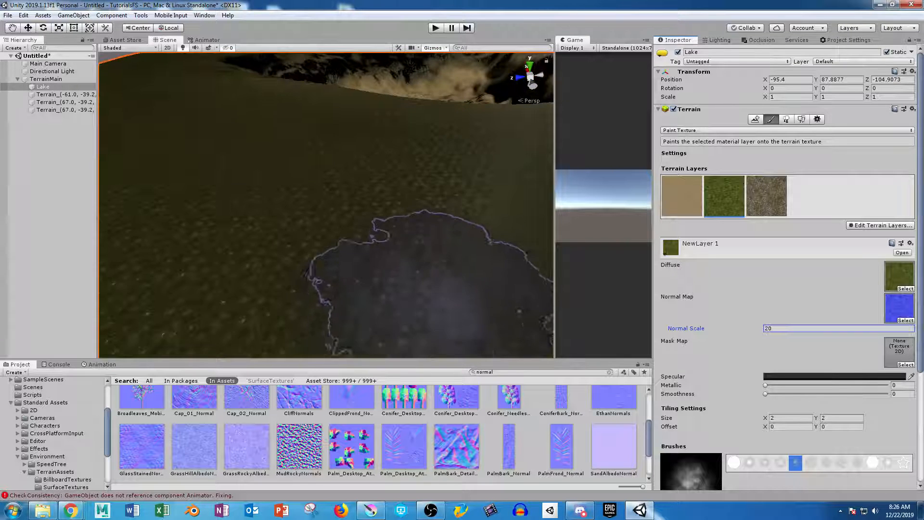
pyautogui.moveTo(440, 296); pyautogui.dragTo(470, 190, button='right')
pyautogui.scroll(5, 470, 190)
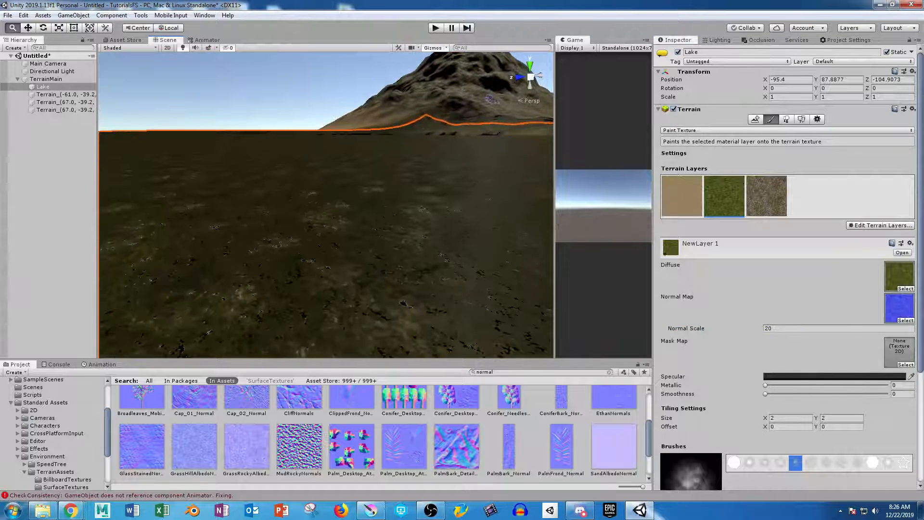
# - Set the normal scale to 1 on both the grass layer and the sand layer
pyautogui.click(839, 328)
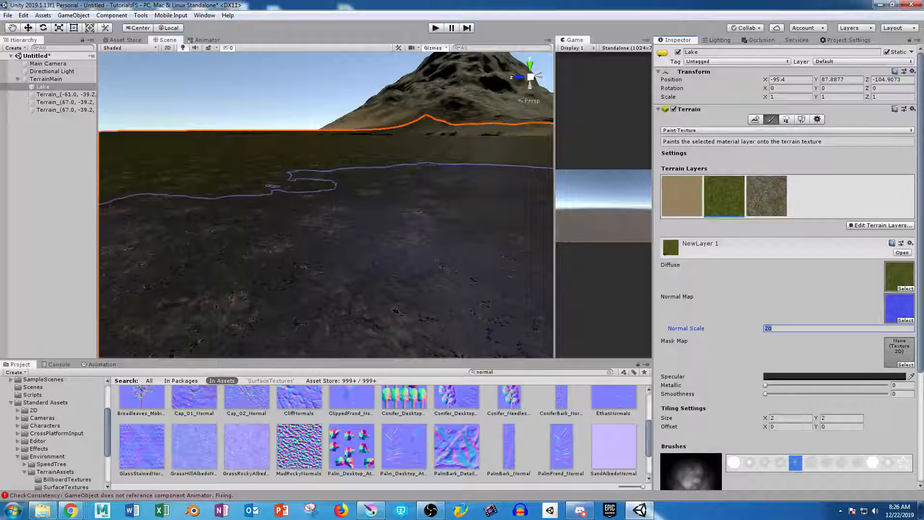
pyautogui.write('1')
pyautogui.moveTo(289, 164); pyautogui.dragTo(309, 184, button='right')
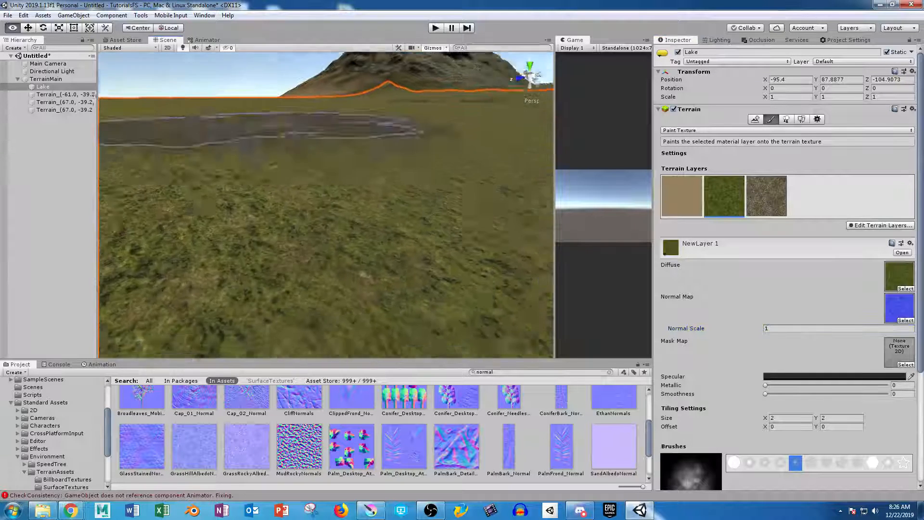
pyautogui.moveTo(260, 128); pyautogui.dragTo(271, 139, button='right')
pyautogui.scroll(-5, 269, 138)
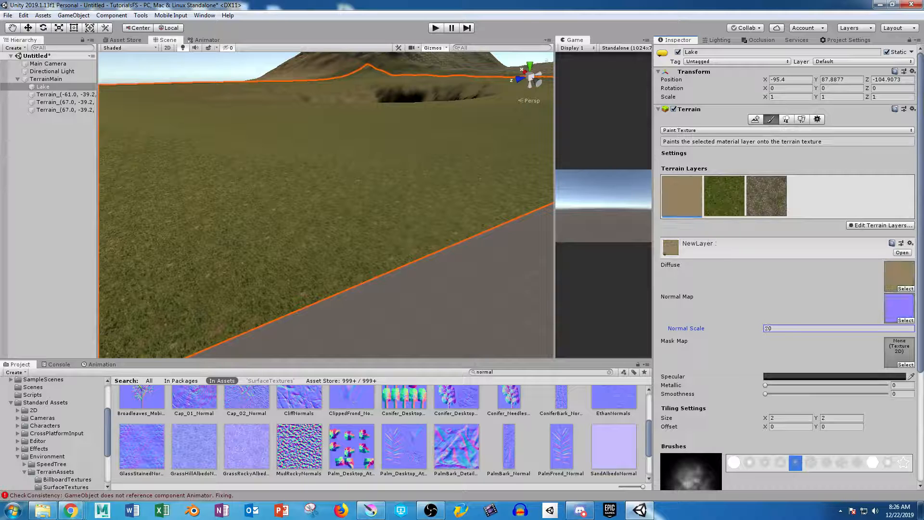
pyautogui.doubleClick(767, 329)
pyautogui.write('1')
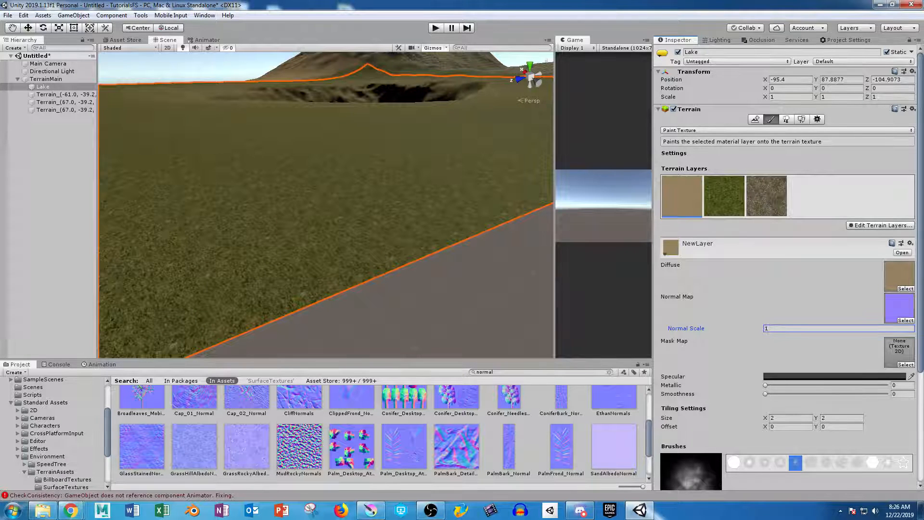
# - Check the grass surface around the lake crater and set the grass layer's specular colour to grey 555555
pyautogui.click(724, 196)
pyautogui.moveTo(367, 104); pyautogui.dragTo(410, 308, button='middle')
pyautogui.moveTo(409, 207); pyautogui.dragTo(342, 263, button='right')
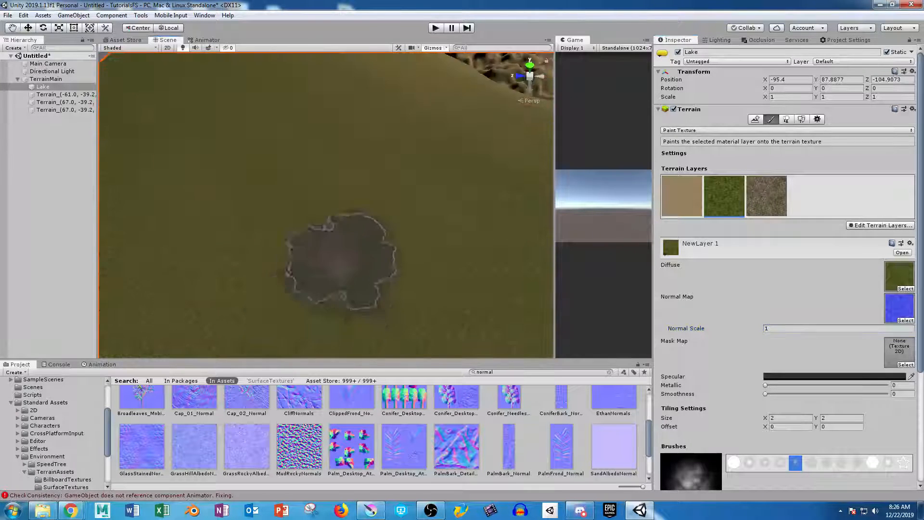
pyautogui.scroll(-5, 392, 244)
pyautogui.moveTo(392, 243); pyautogui.dragTo(433, 223, button='right')
pyautogui.moveTo(433, 223); pyautogui.dragTo(475, 116, button='middle')
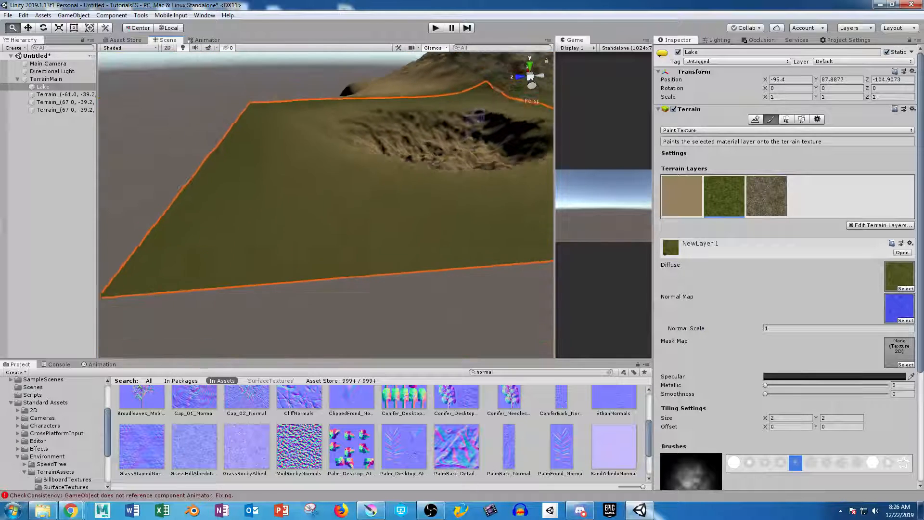
pyautogui.keyDown('alt'); pyautogui.moveTo(475, 117); pyautogui.dragTo(527, 208, button='right'); pyautogui.keyUp('alt')
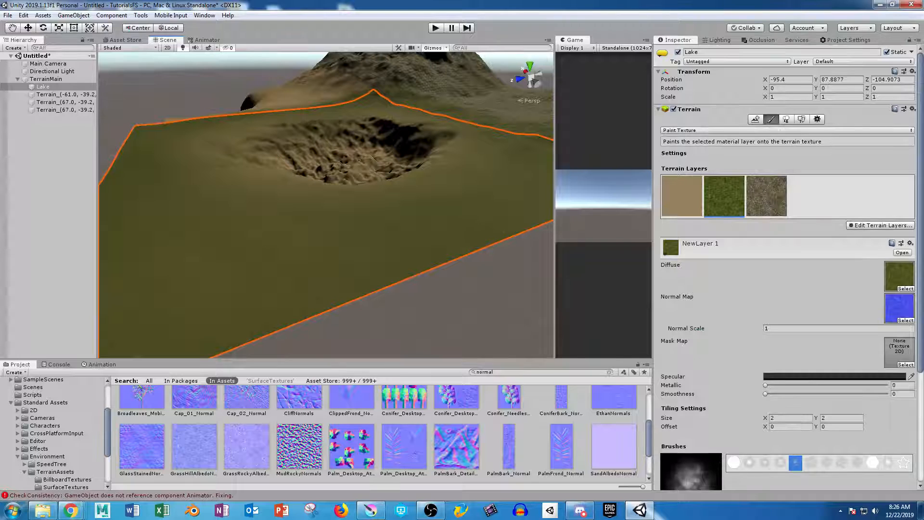
pyautogui.click(836, 377)
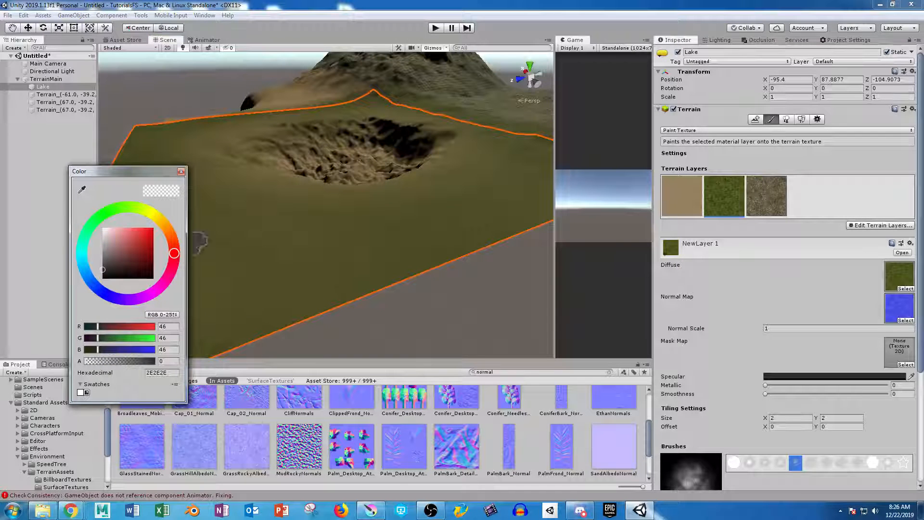
pyautogui.moveTo(102, 270)
pyautogui.mouseDown()
pyautogui.moveTo(102, 252)
pyautogui.moveTo(102, 262)
pyautogui.mouseUp()
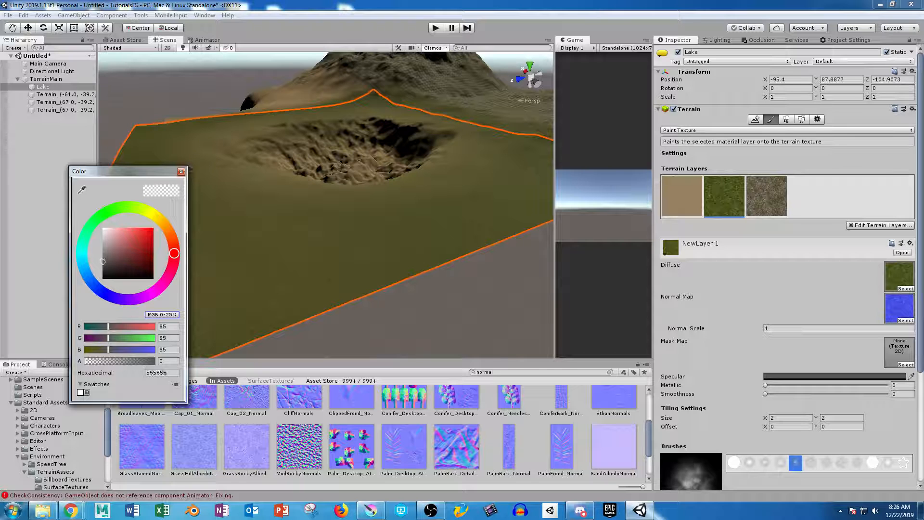
pyautogui.click(181, 172)
# - Assign GrassRockyAlbedoNormal as the normal map of the rocky grass layer (NewLayer 11), keeping its original diffuse texture
pyautogui.click(766, 197)
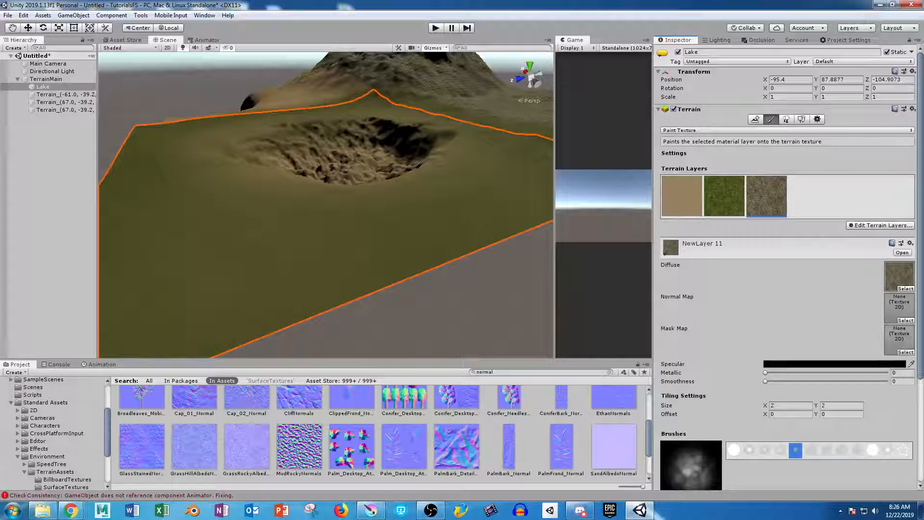
pyautogui.moveTo(246, 447); pyautogui.dragTo(899, 276)
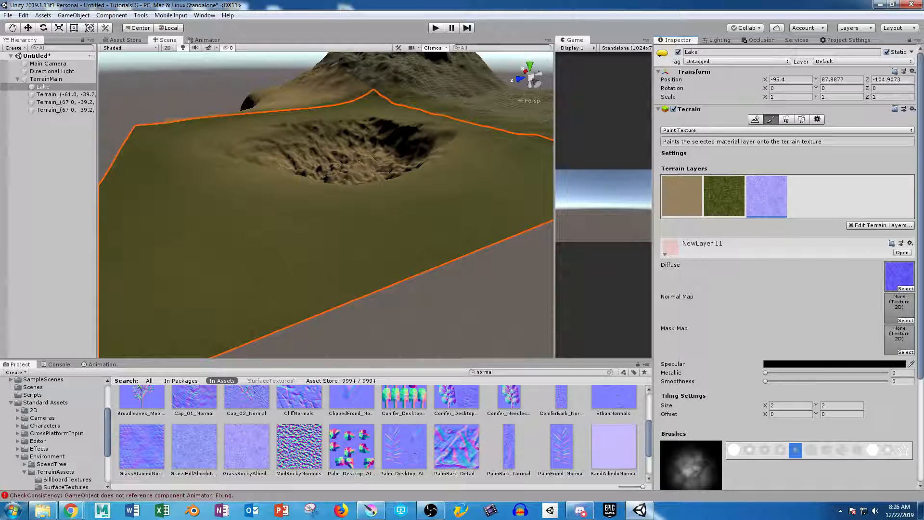
pyautogui.hotkey('ctrl', 'z')
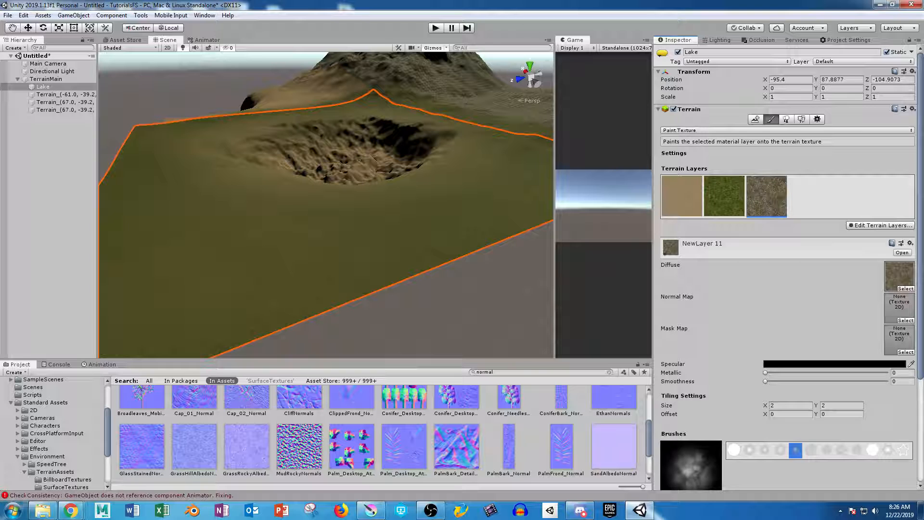
pyautogui.moveTo(246, 447); pyautogui.dragTo(898, 307)
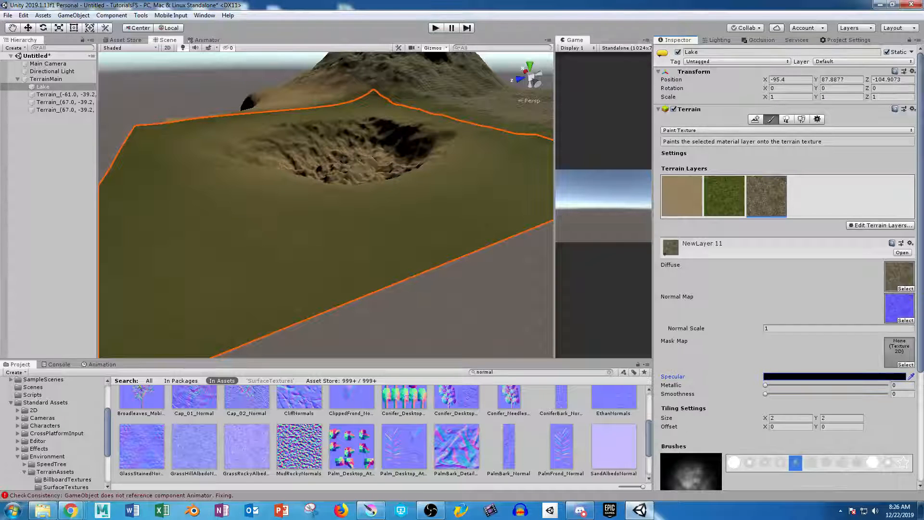
# - Select the Terrain_(67.0, -39.2, -63.6) tile beside the lake in the scene
pyautogui.scroll(5, 361, 219)
pyautogui.moveTo(442, 177); pyautogui.dragTo(410, 307, button='middle')
pyautogui.moveTo(415, 275)
pyautogui.mouseDown(button='right')
pyautogui.moveTo(458, 305)
pyautogui.moveTo(345, 229)
pyautogui.moveTo(346, 203)
pyautogui.moveTo(424, 280)
pyautogui.mouseUp(button='right')
pyautogui.scroll(10, 414, 273)
pyautogui.press('w')
pyautogui.press('s')
pyautogui.press('w')
pyautogui.click(424, 313)
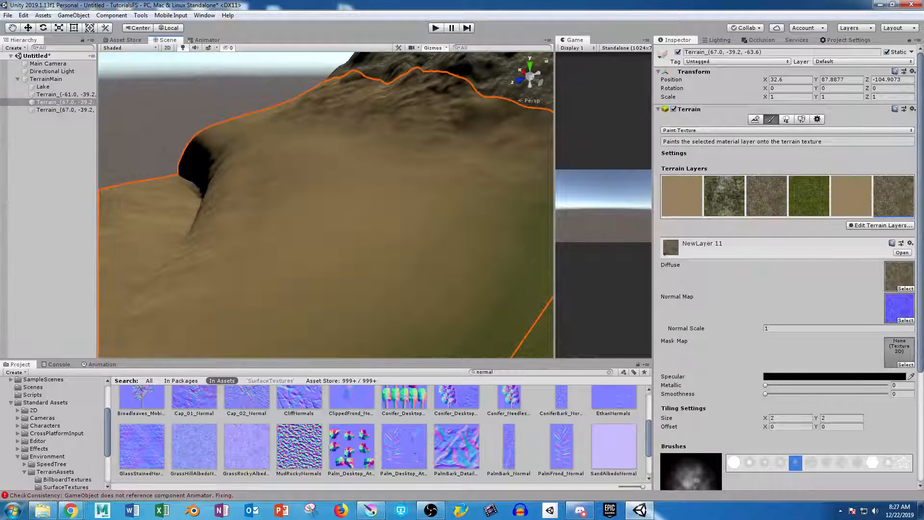
# - Review the tile's terrain layers and assign CliffNormals as the normal map of the rocky layer NewLayer 10
pyautogui.click(851, 197)
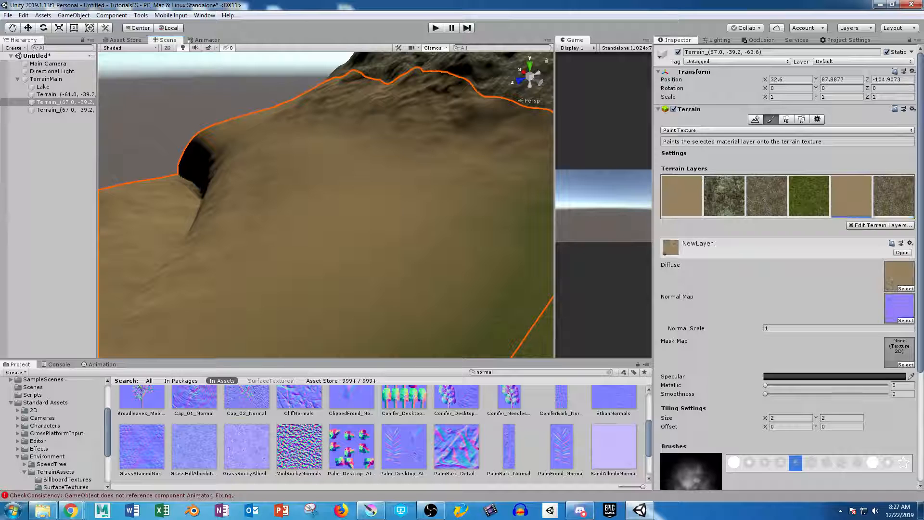
pyautogui.click(809, 196)
pyautogui.click(766, 197)
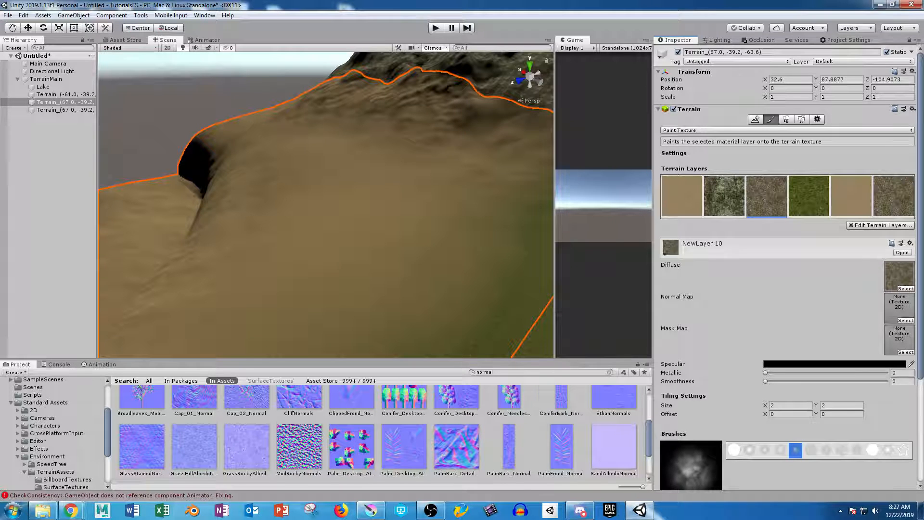
pyautogui.scroll(3, 378, 433)
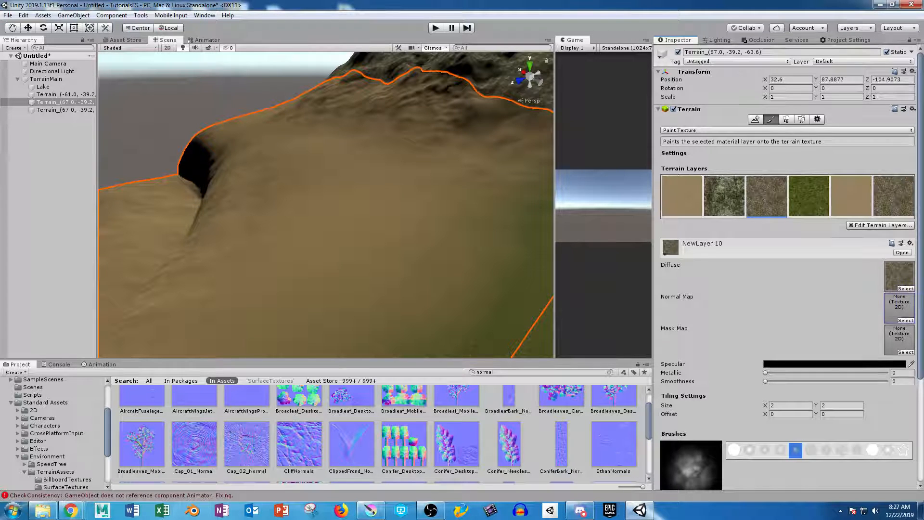
pyautogui.moveTo(899, 307); pyautogui.dragTo(900, 306)
# - Inspect the mountain surface and set the normal scale to 2 on NewLayer 10 and NewLayer 11
pyautogui.moveTo(370, 233)
pyautogui.mouseDown(button='right')
pyautogui.moveTo(511, 152)
pyautogui.moveTo(474, 189)
pyautogui.moveTo(499, 196)
pyautogui.moveTo(537, 133)
pyautogui.moveTo(467, 187)
pyautogui.moveTo(491, 199)
pyautogui.mouseUp(button='right')
pyautogui.press('w')
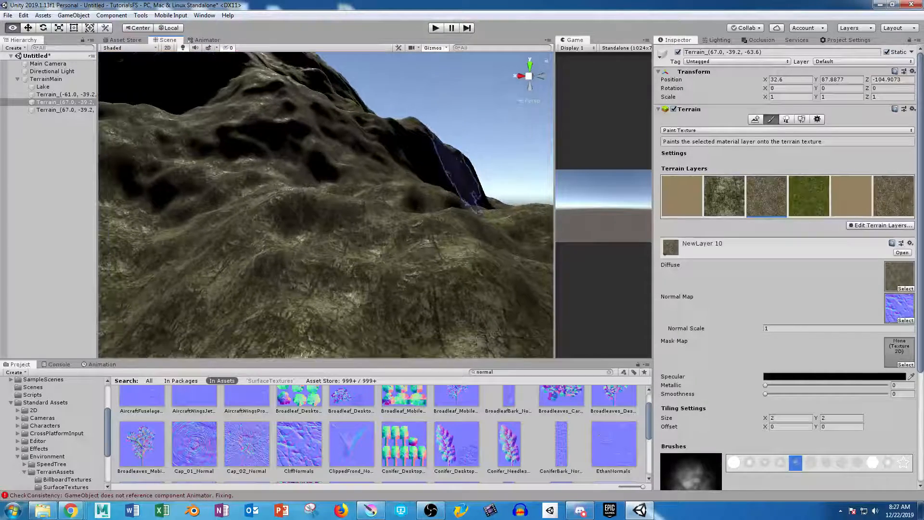
pyautogui.click(766, 328)
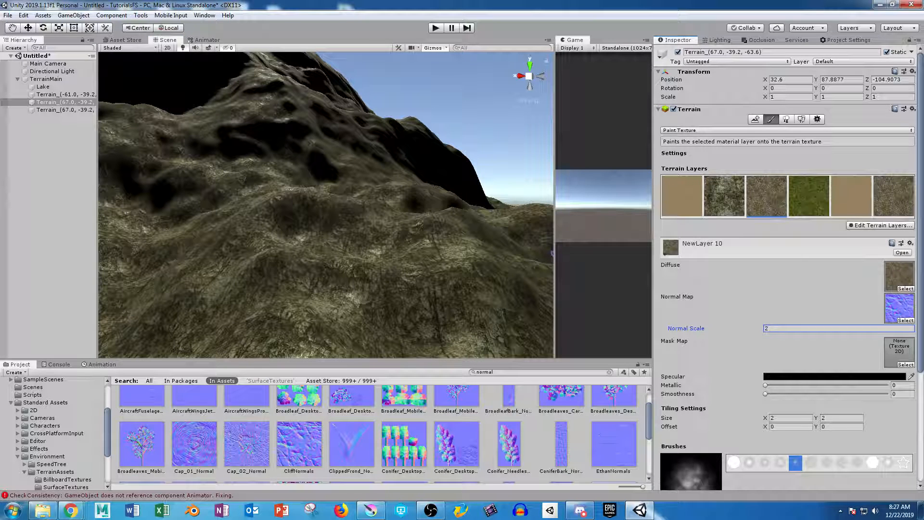
pyautogui.click(894, 196)
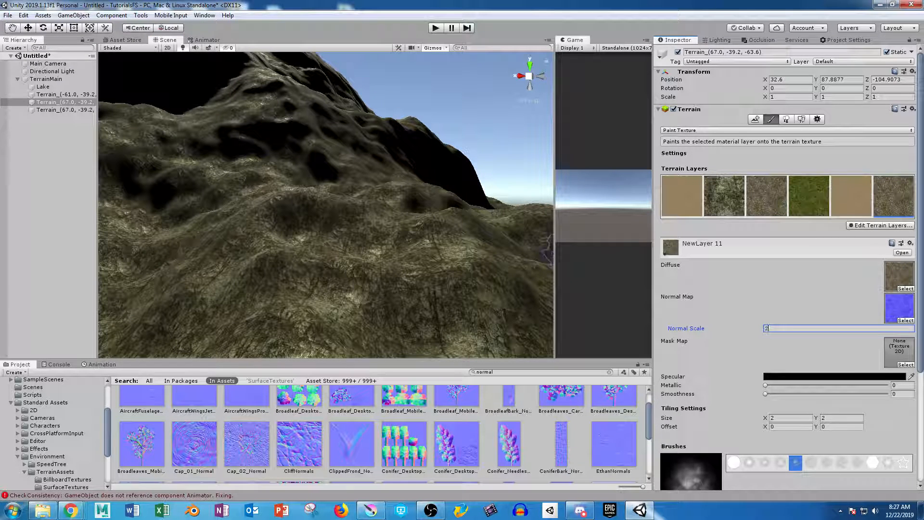
# - Assign CliffNormals as the normal map of the cliff layer (NewLayer 9) and set its normal scale to 2
pyautogui.click(724, 196)
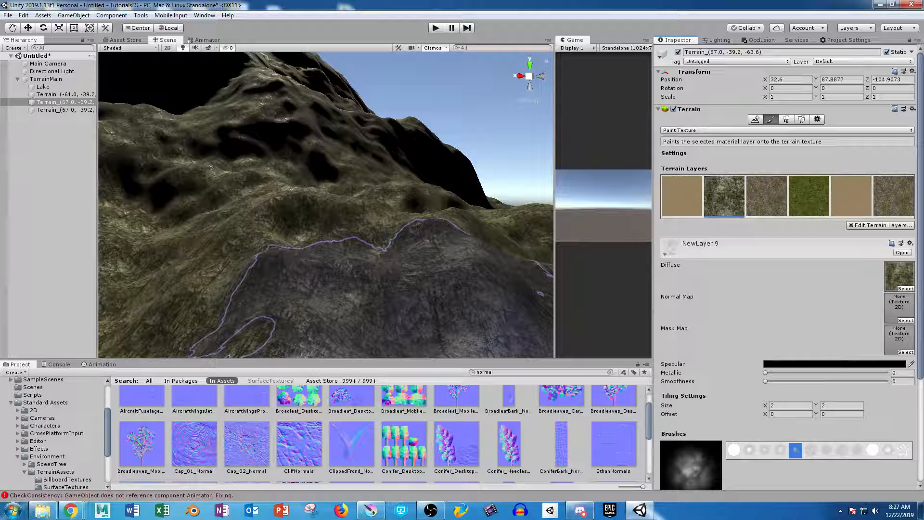
pyautogui.moveTo(299, 445); pyautogui.dragTo(539, 388)
pyautogui.moveTo(385, 308); pyautogui.dragTo(899, 307)
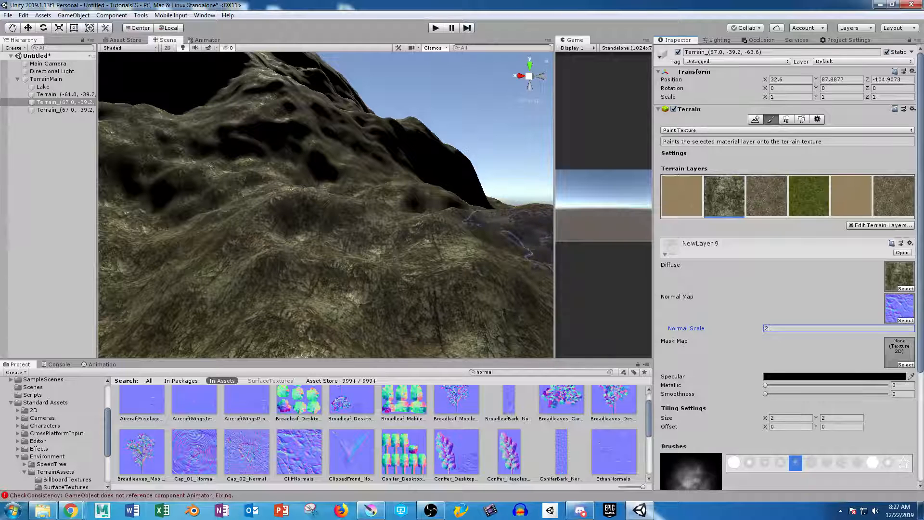
# - Review the tile's remaining terrain layers and assign SandAlbedoNormal as the normal map of the sand layer NewLayer 5
pyautogui.click(766, 196)
pyautogui.click(809, 196)
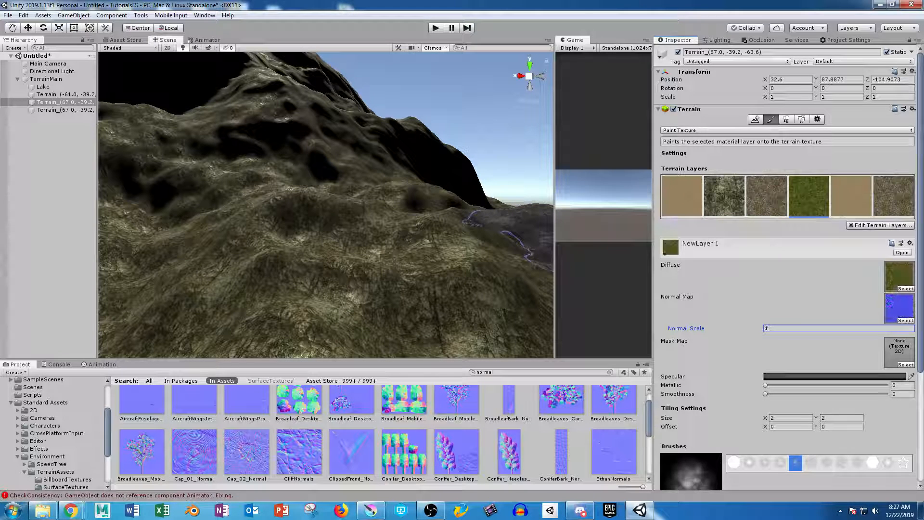
pyautogui.click(851, 196)
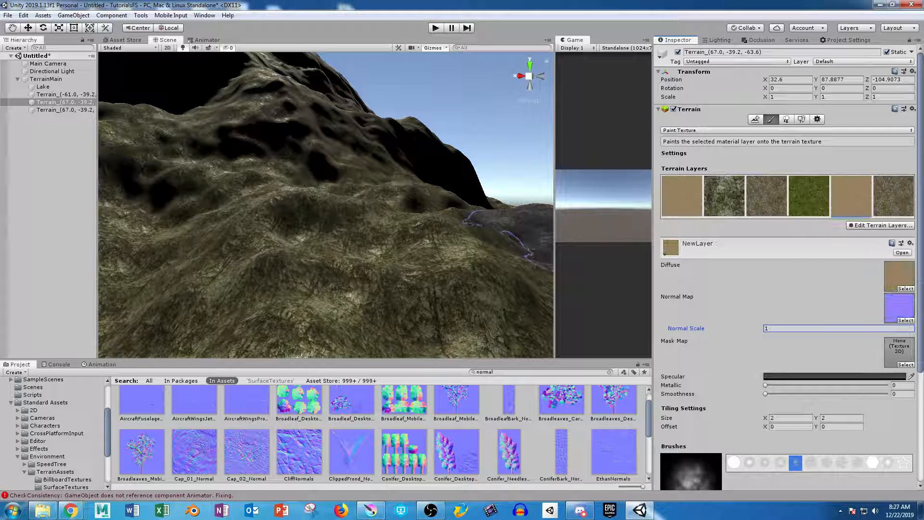
pyautogui.click(682, 197)
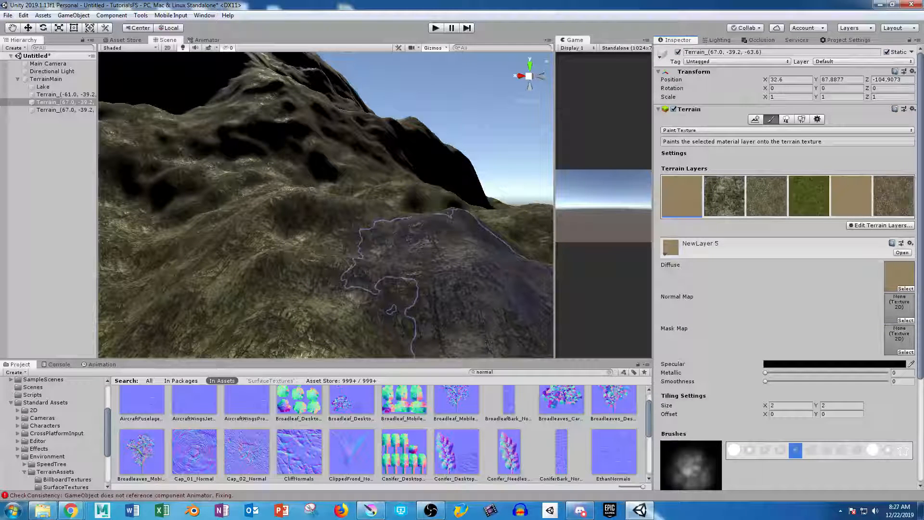
pyautogui.scroll(-3, 381, 434)
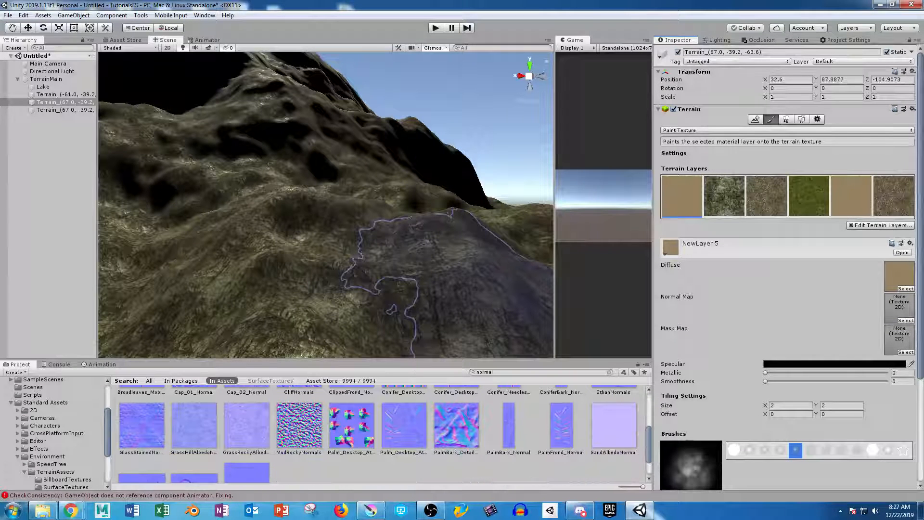
pyautogui.moveTo(614, 425); pyautogui.dragTo(896, 308)
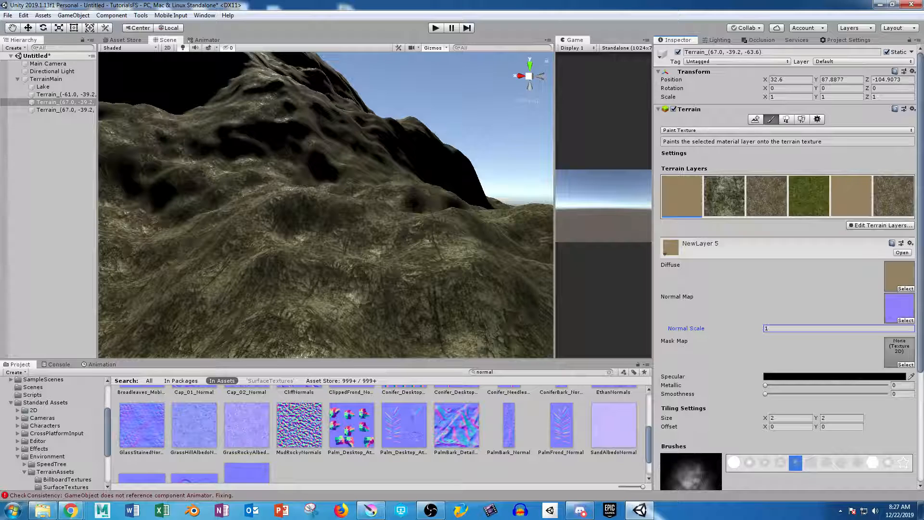
# - Select the Terrain_(-61.0, -39.2, -191.6) tile and set up builtin_brush_3 with grass layer NewLayer 3, size 20 and opacity 100
pyautogui.moveTo(332, 284); pyautogui.dragTo(474, 255, button='right')
pyautogui.scroll(-2, 473, 255)
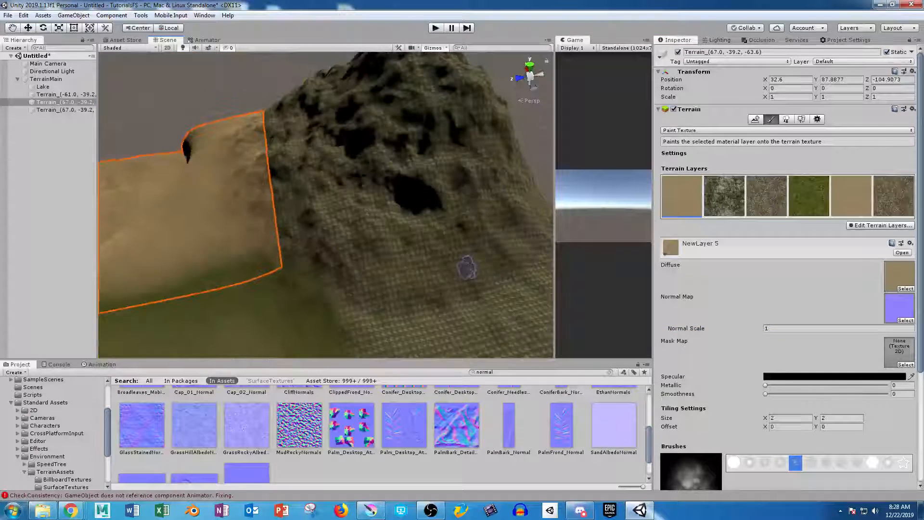
pyautogui.moveTo(466, 269); pyautogui.dragTo(347, 160, button='middle')
pyautogui.scroll(2, 385, 137)
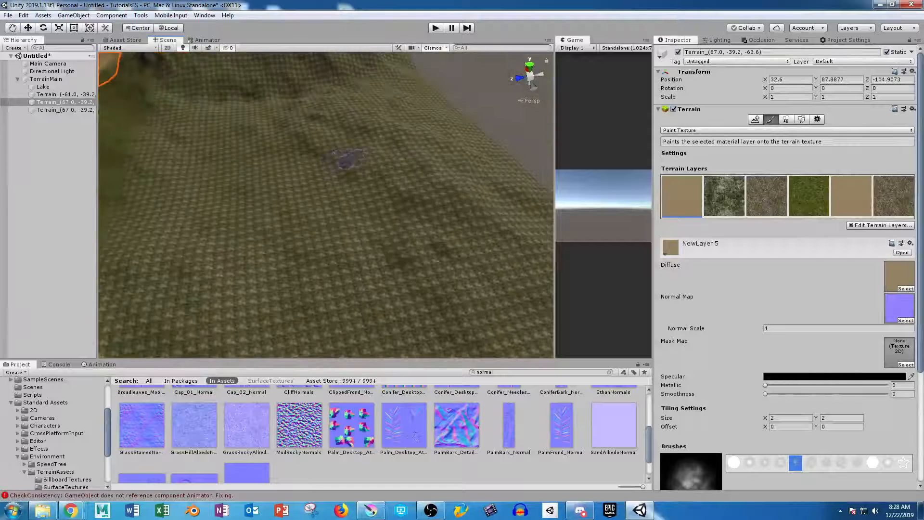
pyautogui.click(346, 322)
pyautogui.click(725, 196)
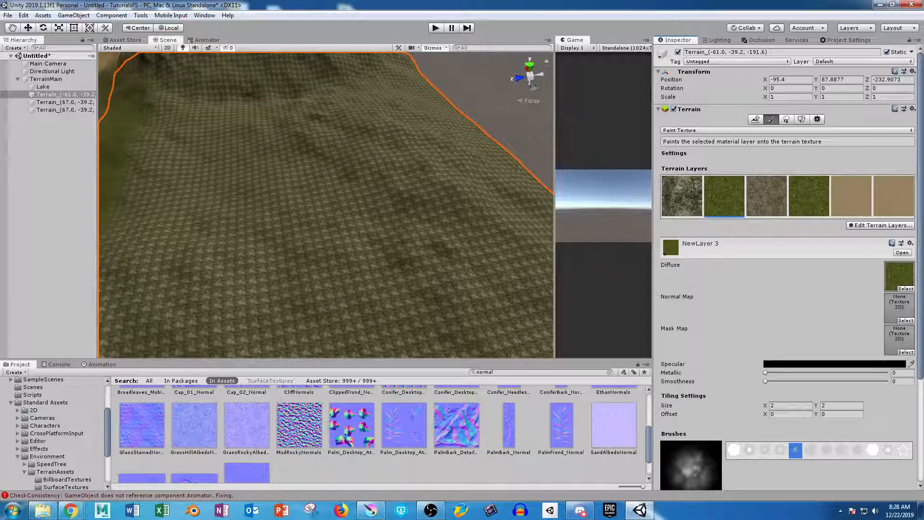
pyautogui.click(764, 450)
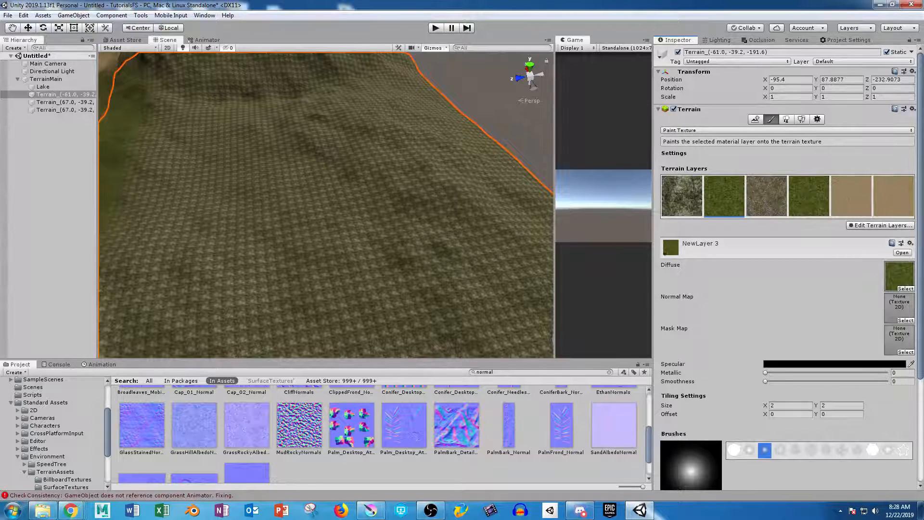
pyautogui.scroll(-3, 787, 265)
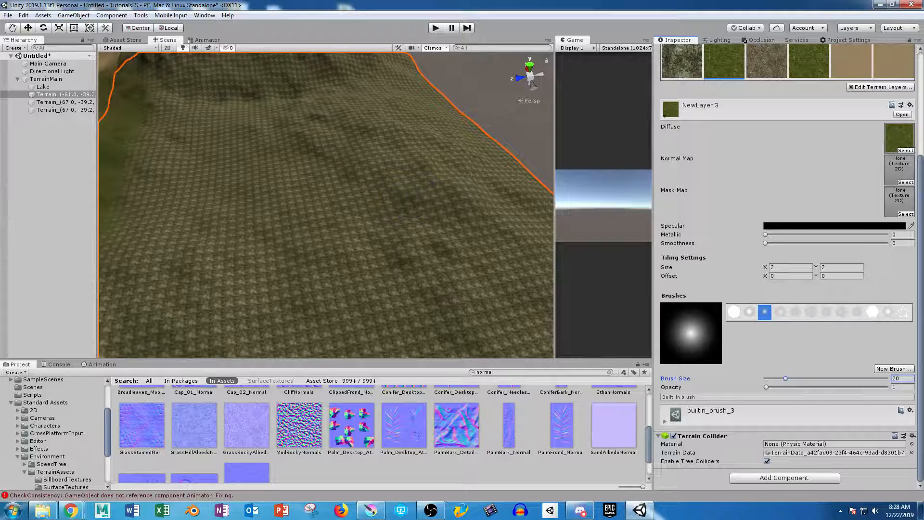
pyautogui.click(901, 387)
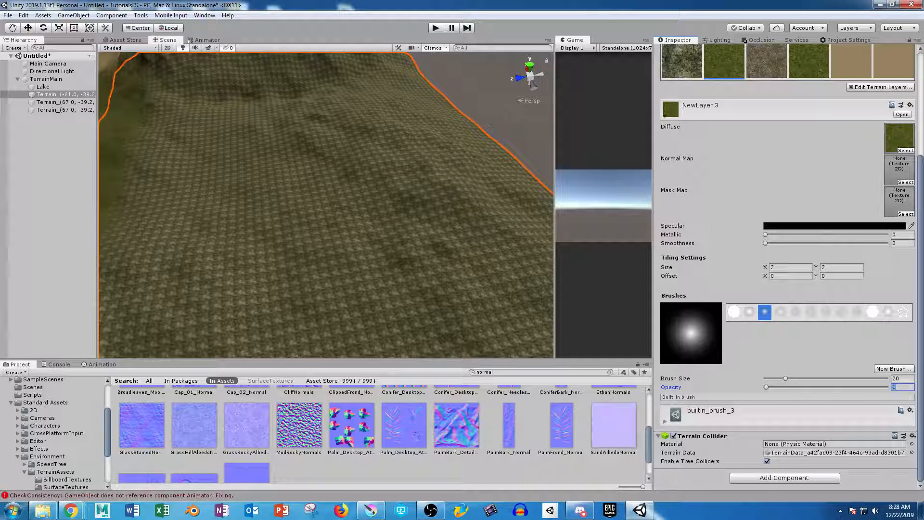
pyautogui.write('100')
# - Paint grass over the tile's flat area below the mountain, enlarging the brush size to 80 for the remaining ground
pyautogui.moveTo(314, 152); pyautogui.dragTo(366, 256, button='middle')
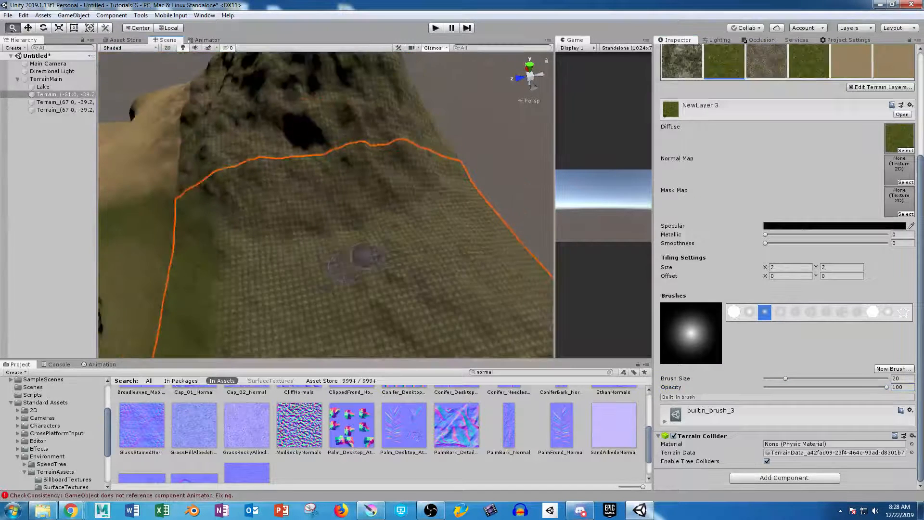
pyautogui.moveTo(332, 278)
pyautogui.mouseDown()
pyautogui.moveTo(233, 249)
pyautogui.moveTo(215, 283)
pyautogui.moveTo(239, 247)
pyautogui.moveTo(469, 202)
pyautogui.moveTo(494, 216)
pyautogui.moveTo(372, 223)
pyautogui.moveTo(270, 261)
pyautogui.moveTo(465, 229)
pyautogui.moveTo(481, 238)
pyautogui.moveTo(316, 264)
pyautogui.moveTo(282, 302)
pyautogui.mouseUp()
pyautogui.click(899, 378)
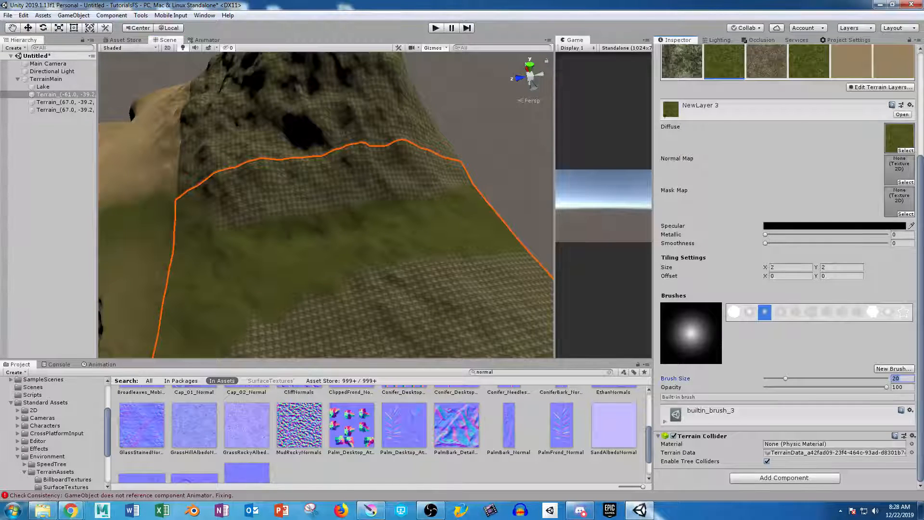
pyautogui.scroll(-10, 378, 298)
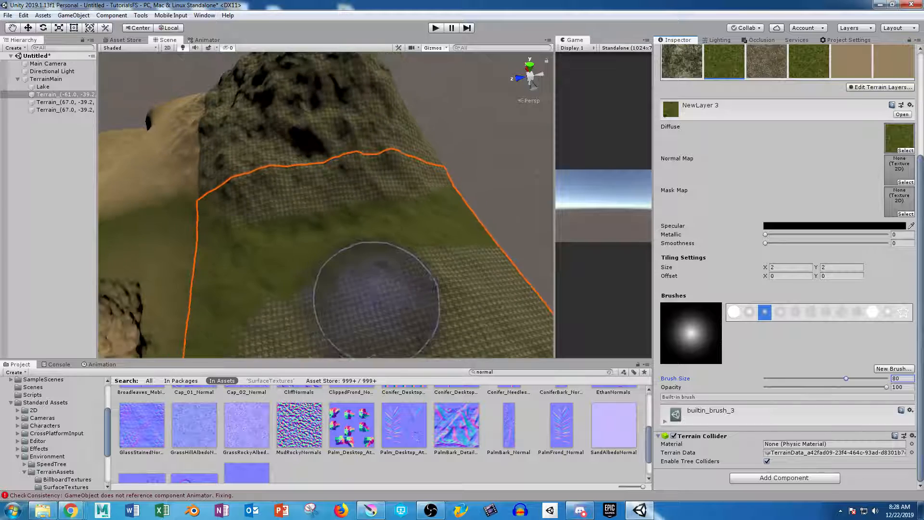
pyautogui.moveTo(386, 273); pyautogui.dragTo(389, 228, button='middle')
pyautogui.moveTo(389, 228)
pyautogui.mouseDown()
pyautogui.moveTo(330, 200)
pyautogui.moveTo(320, 233)
pyautogui.moveTo(331, 270)
pyautogui.moveTo(431, 252)
pyautogui.moveTo(433, 216)
pyautogui.moveTo(403, 180)
pyautogui.moveTo(374, 200)
pyautogui.moveTo(409, 236)
pyautogui.mouseUp()
pyautogui.scroll(10, 409, 235)
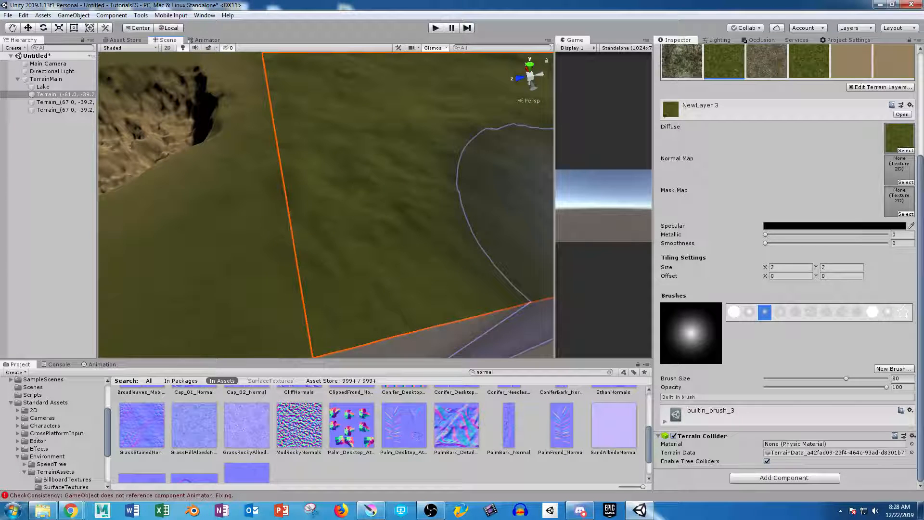
# - Blend the rocky NewLayer 4 and the sand NewLayer lightly into the tile's grass with the brush opacity at 1.5
pyautogui.click(898, 378)
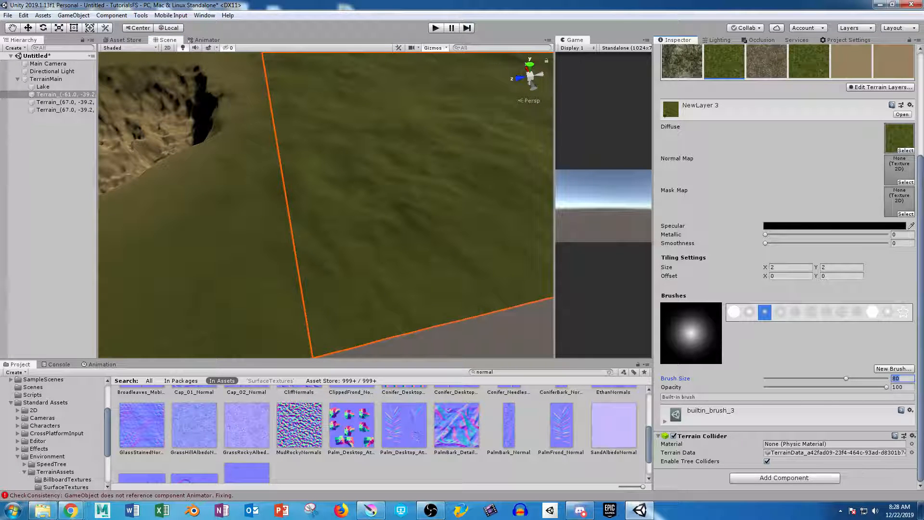
pyautogui.press('Tab')
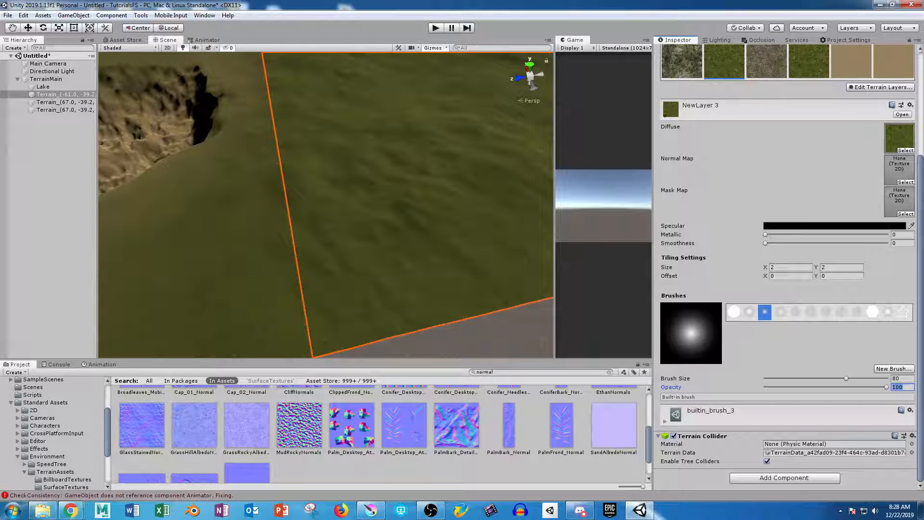
pyautogui.write('1.5')
pyautogui.scroll(5, 785, 270)
pyautogui.click(767, 196)
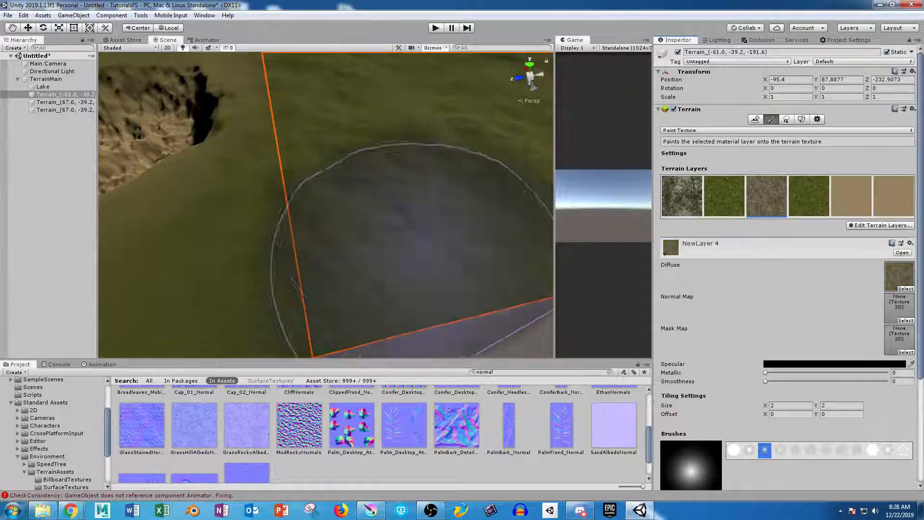
pyautogui.moveTo(431, 231)
pyautogui.mouseDown()
pyautogui.moveTo(445, 200)
pyautogui.moveTo(454, 206)
pyautogui.mouseUp()
pyautogui.scroll(-7, 455, 233)
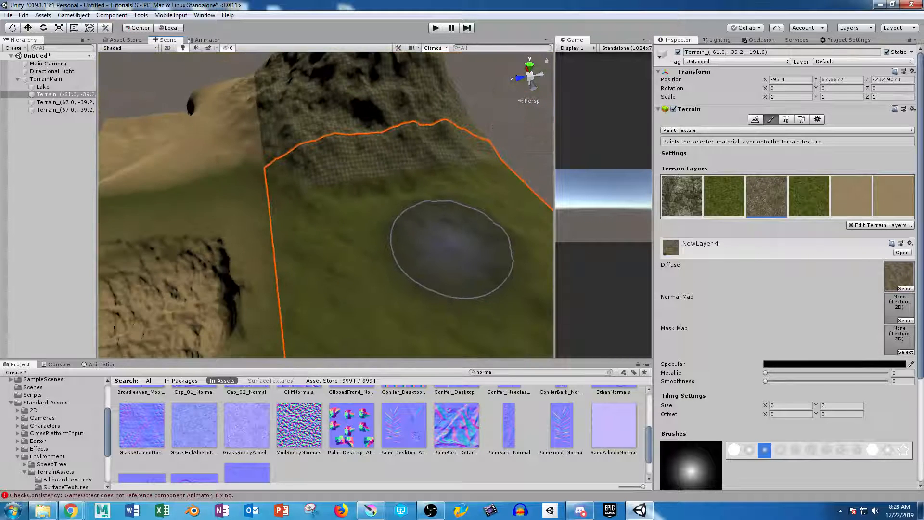
pyautogui.moveTo(454, 237); pyautogui.dragTo(346, 192, button='middle')
pyautogui.moveTo(348, 137)
pyautogui.mouseDown()
pyautogui.moveTo(328, 179)
pyautogui.moveTo(457, 250)
pyautogui.moveTo(284, 288)
pyautogui.moveTo(251, 131)
pyautogui.moveTo(388, 143)
pyautogui.moveTo(229, 144)
pyautogui.moveTo(389, 172)
pyautogui.mouseUp()
pyautogui.click(852, 196)
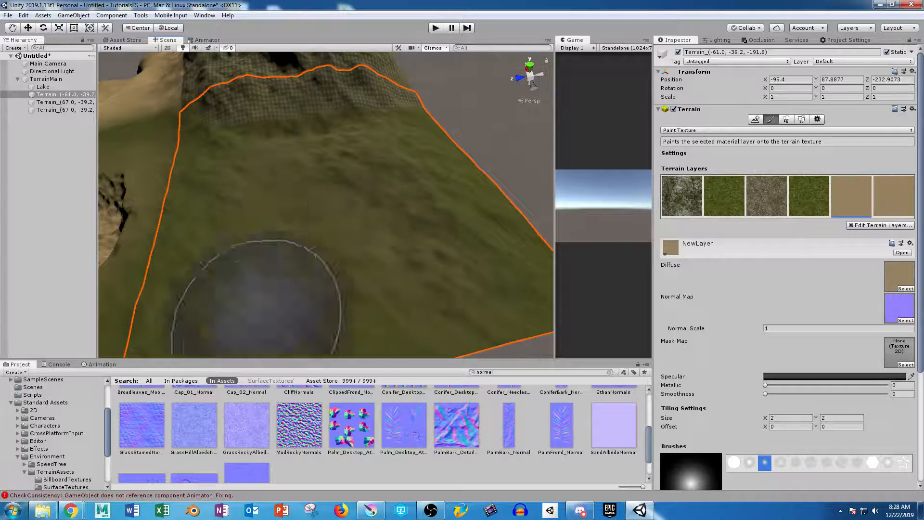
# - Assign the GrassHillAlbedo normal texture as the normal map of the grass layer NewLayer 3
pyautogui.click(682, 196)
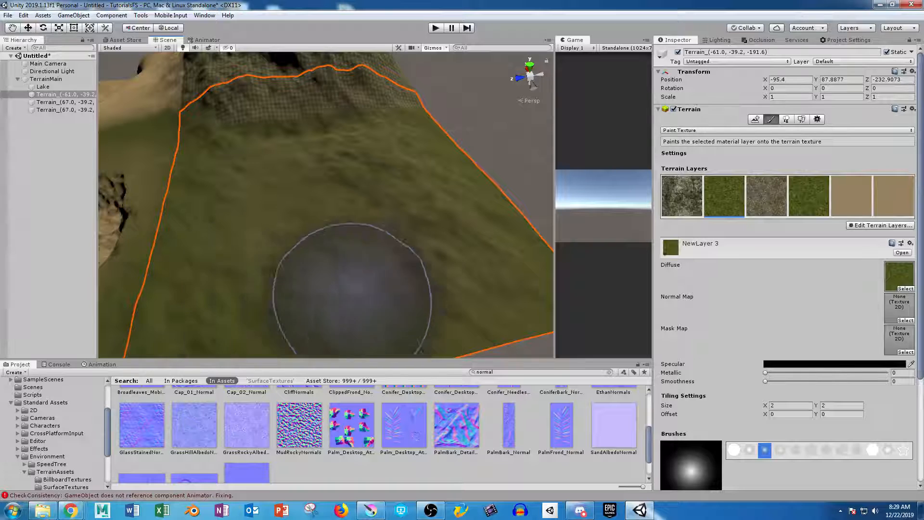
pyautogui.scroll(4, 323, 212)
pyautogui.moveTo(332, 212); pyautogui.dragTo(373, 144, button='middle')
pyautogui.scroll(-3, 368, 193)
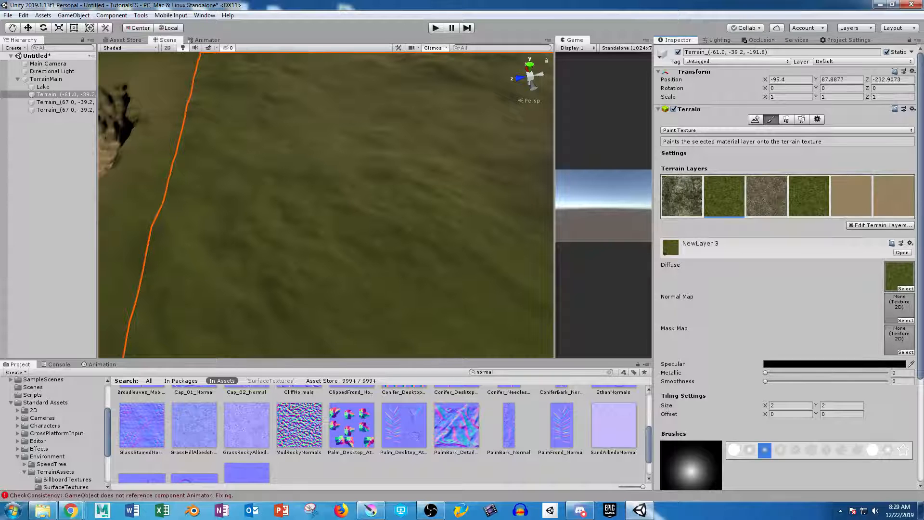
pyautogui.scroll(2, 381, 433)
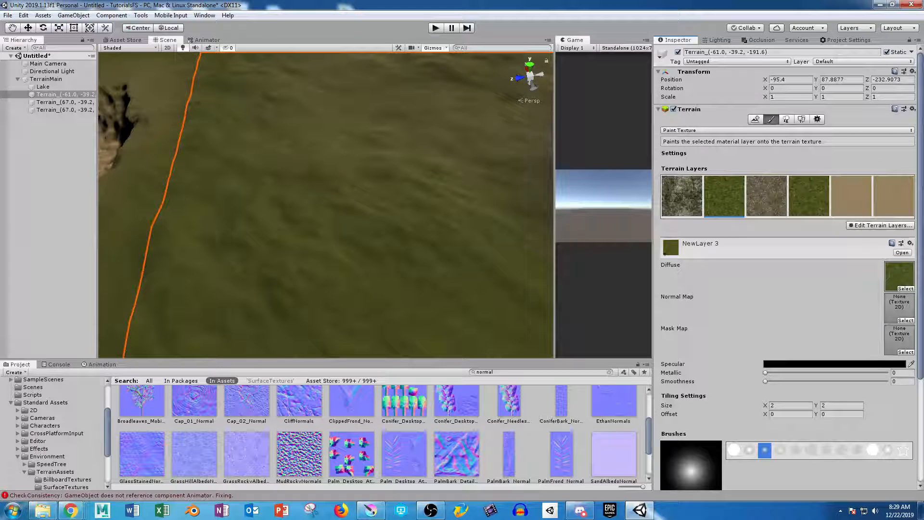
pyautogui.scroll(-2, 380, 433)
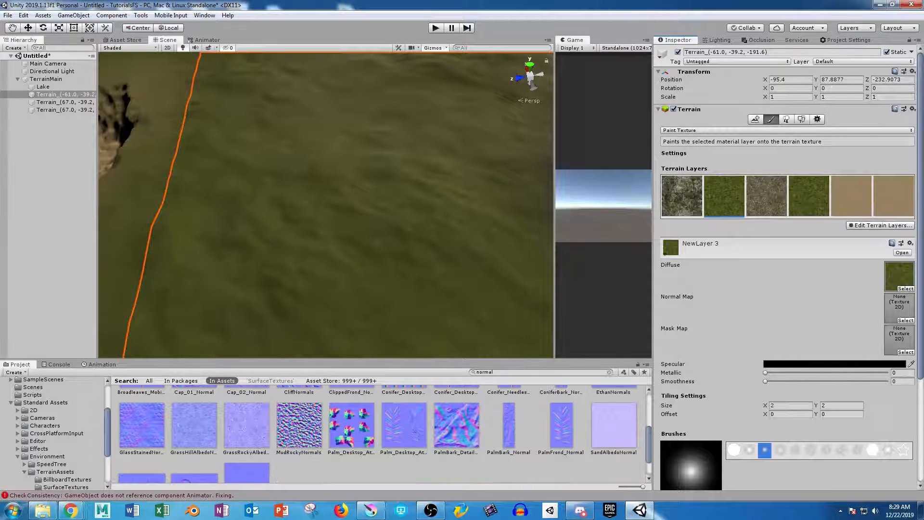
pyautogui.moveTo(194, 426); pyautogui.dragTo(898, 307)
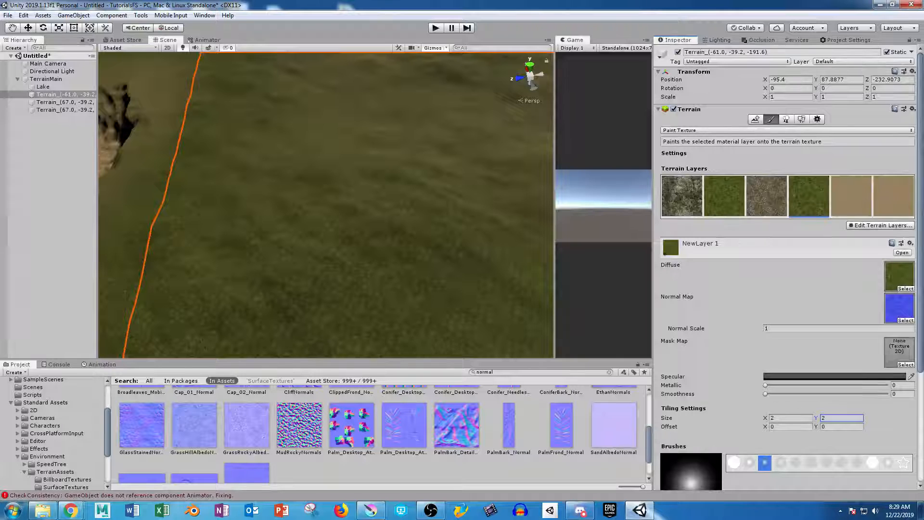
# - Inspect the grass surface of the tile from a distance and close to the ground
pyautogui.scroll(-5, 434, 231)
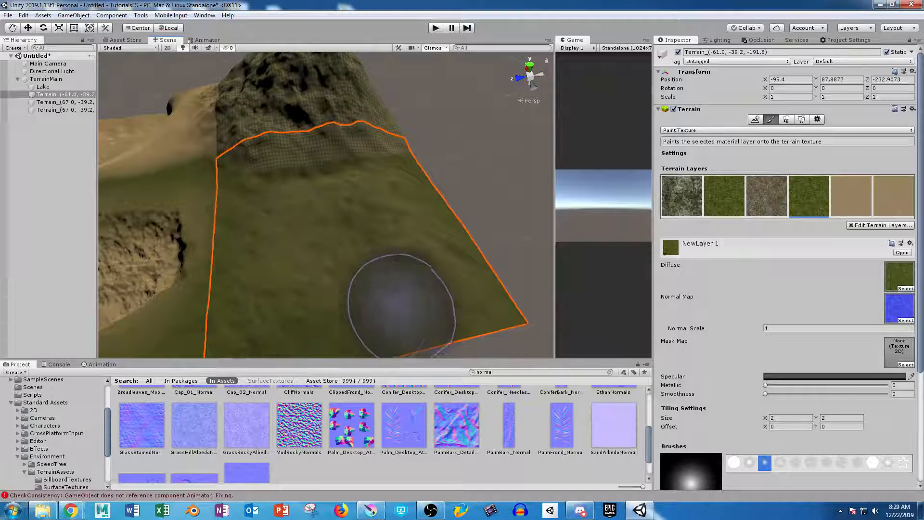
pyautogui.scroll(2, 419, 281)
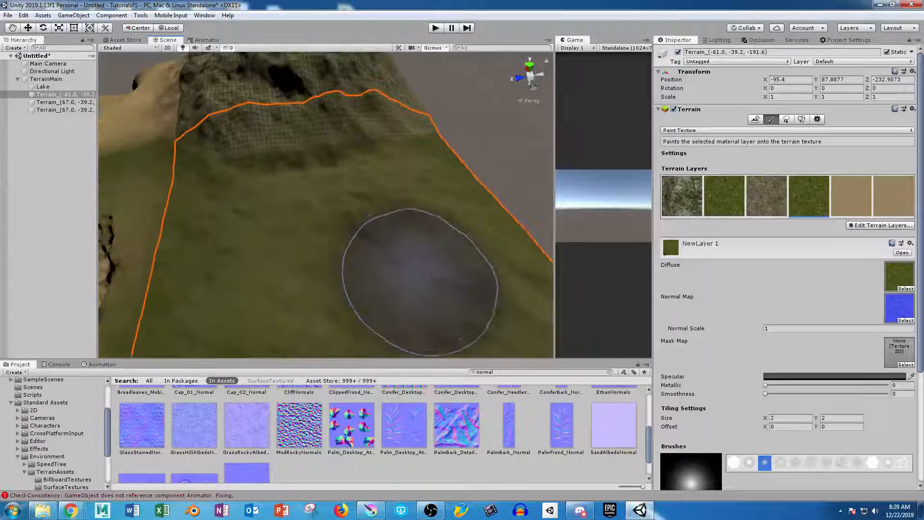
pyautogui.scroll(5, 419, 278)
pyautogui.moveTo(327, 231); pyautogui.dragTo(368, 92, button='right')
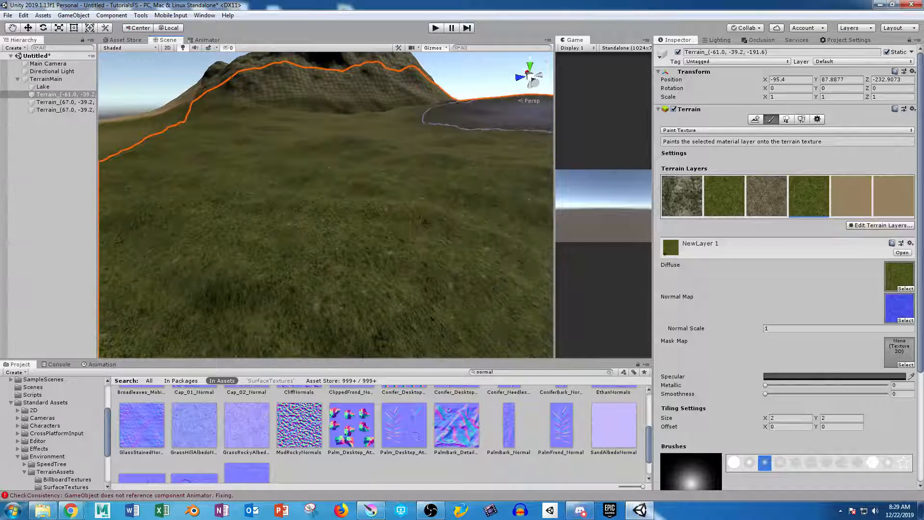
pyautogui.press('f')
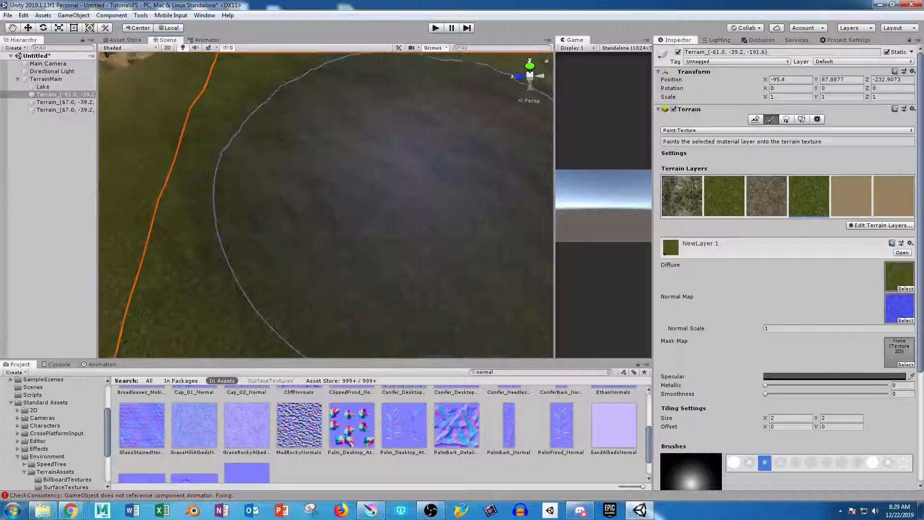
pyautogui.scroll(-5, 417, 212)
# - On the Terrain_(67.0, -39.2, -191.6) tile, assign the GrassHillAlbedo normal texture to grass layer NewLayer 8 and set its tiling size to 5 by 5
pyautogui.moveTo(423, 129)
pyautogui.mouseDown(button='middle')
pyautogui.moveTo(314, 288)
pyautogui.moveTo(324, 259)
pyautogui.mouseUp(button='middle')
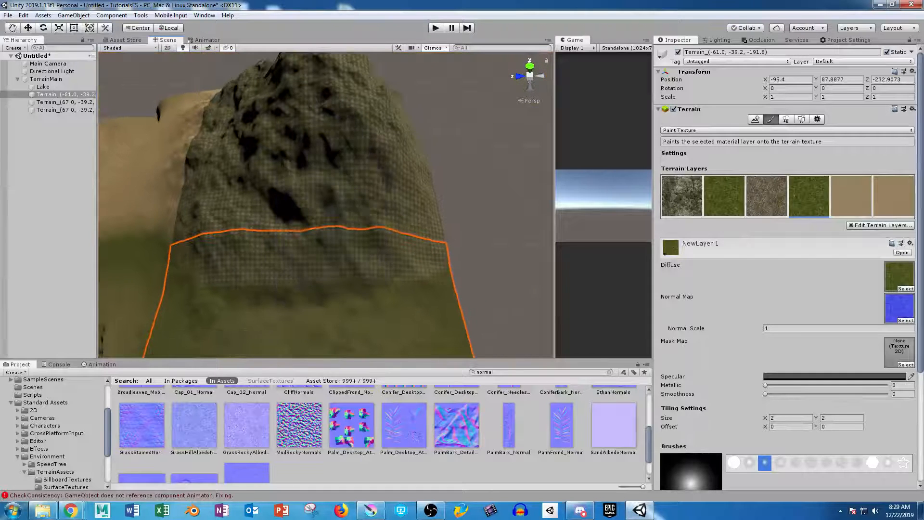
pyautogui.click(341, 155)
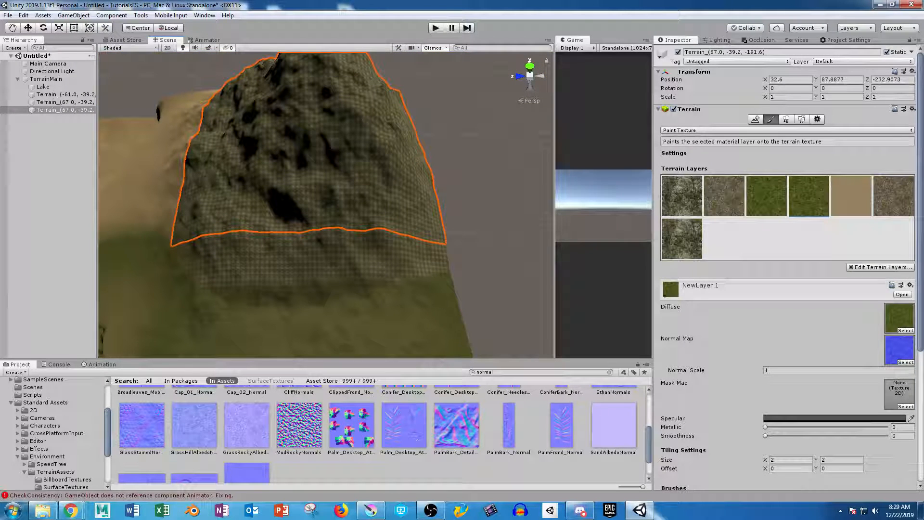
pyautogui.click(766, 197)
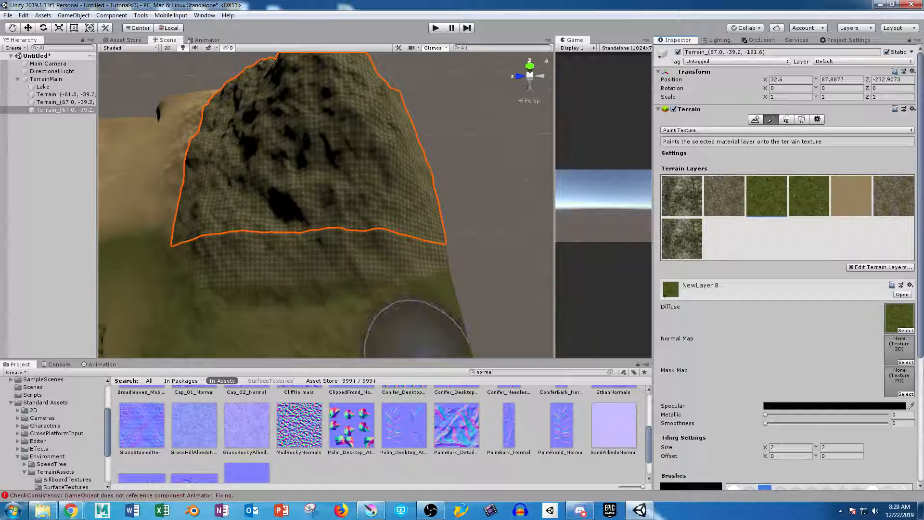
pyautogui.moveTo(195, 425); pyautogui.dragTo(898, 348)
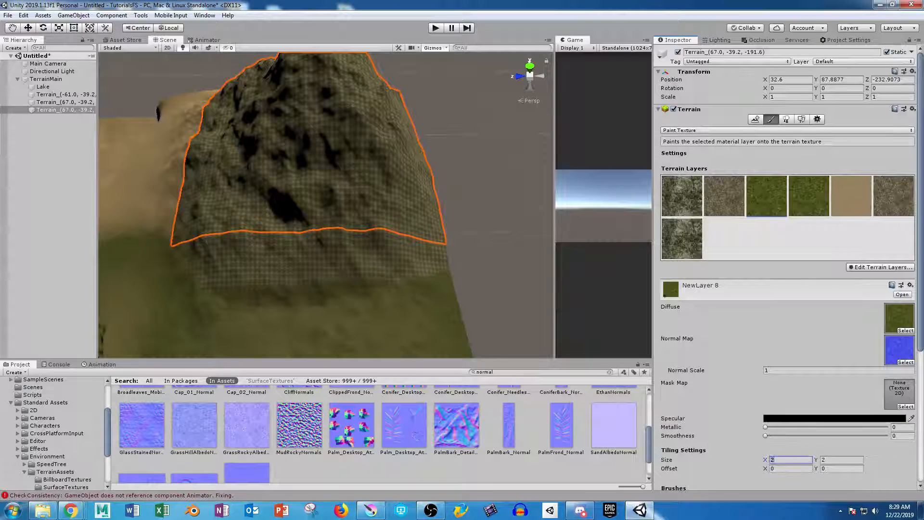
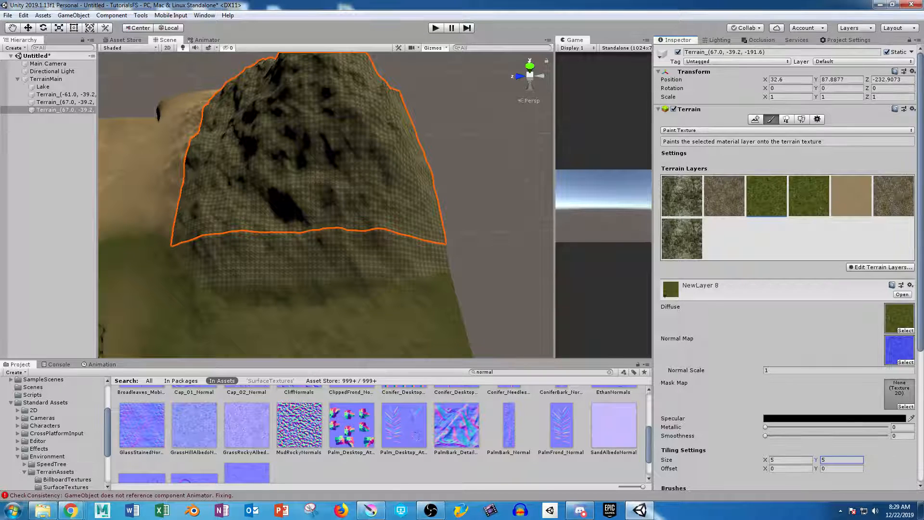
# - Paint the grass layers NewLayer 8 and NewLayer 1 over the dark cliff mound and down toward its lower slope
pyautogui.moveTo(358, 200)
pyautogui.mouseDown()
pyautogui.moveTo(265, 150)
pyautogui.moveTo(367, 181)
pyautogui.moveTo(257, 202)
pyautogui.moveTo(309, 196)
pyautogui.moveTo(279, 196)
pyautogui.moveTo(288, 117)
pyautogui.moveTo(286, 129)
pyautogui.moveTo(338, 209)
pyautogui.mouseUp()
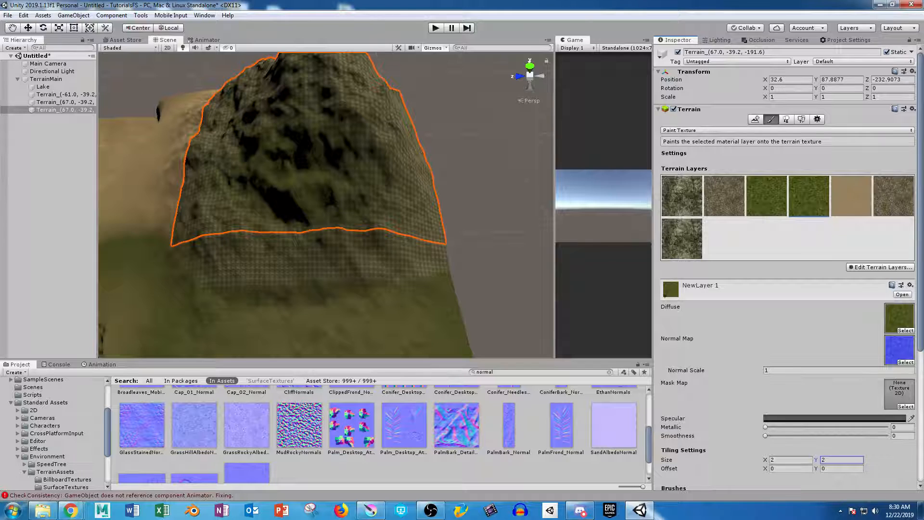
pyautogui.moveTo(310, 166)
pyautogui.mouseDown()
pyautogui.moveTo(320, 161)
pyautogui.moveTo(354, 187)
pyautogui.moveTo(385, 294)
pyautogui.mouseUp()
pyautogui.scroll(3, 391, 279)
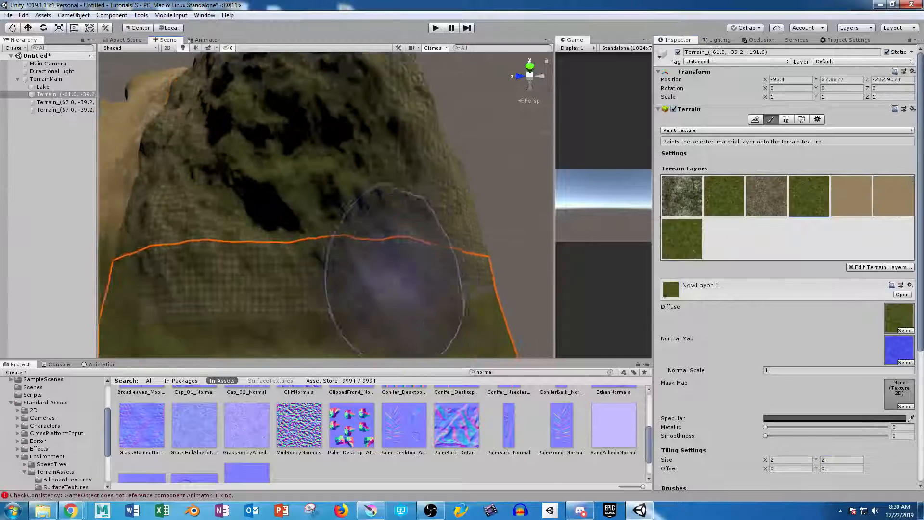
# - Inspect the painted mound up close and the repeating texture where it meets the neighbouring grass tile
pyautogui.scroll(3, 393, 280)
pyautogui.moveTo(417, 207); pyautogui.dragTo(484, 162, button='right')
pyautogui.scroll(3, 484, 161)
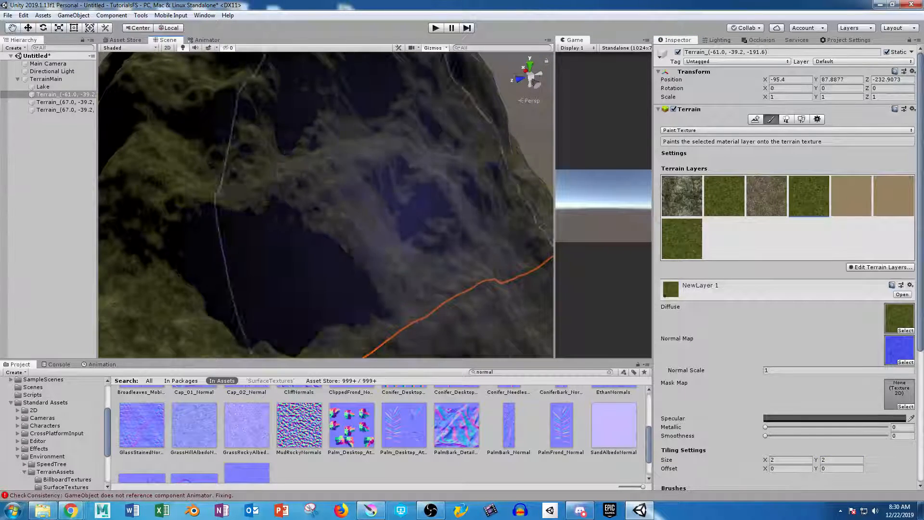
pyautogui.moveTo(426, 207); pyautogui.dragTo(501, 159, button='right')
pyautogui.scroll(-3, 501, 159)
pyautogui.scroll(3, 390, 178)
pyautogui.moveTo(390, 178); pyautogui.dragTo(462, 212, button='right')
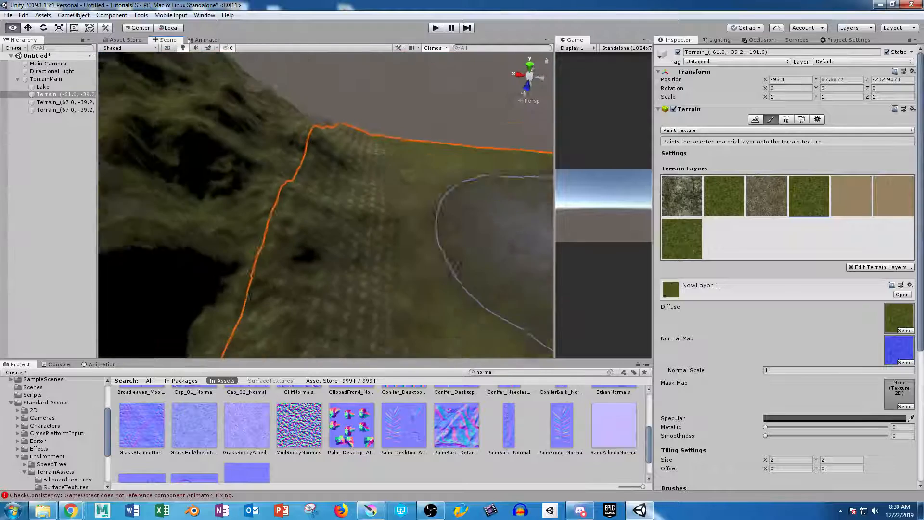
pyautogui.moveTo(524, 231)
pyautogui.mouseDown(button='right')
pyautogui.moveTo(611, 212)
pyautogui.moveTo(512, 231)
pyautogui.moveTo(616, 193)
pyautogui.mouseUp(button='right')
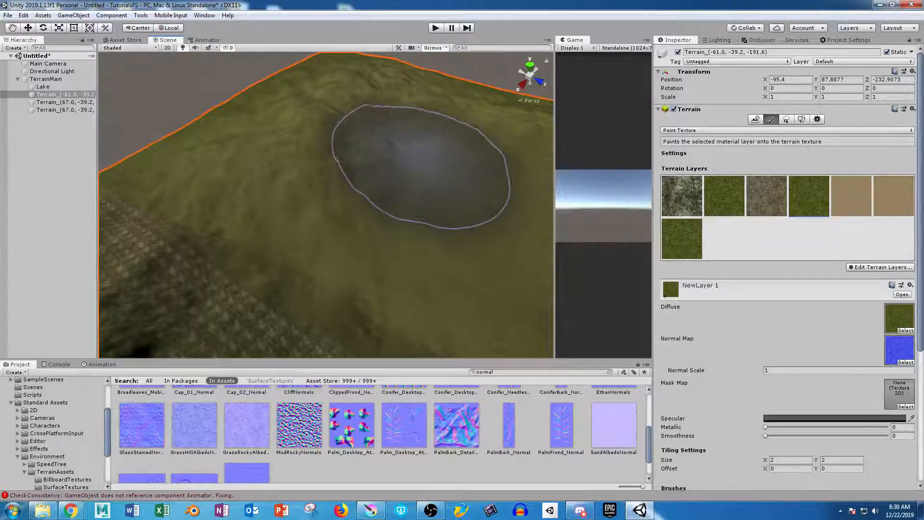
pyautogui.moveTo(458, 170); pyautogui.dragTo(316, 251, button='right')
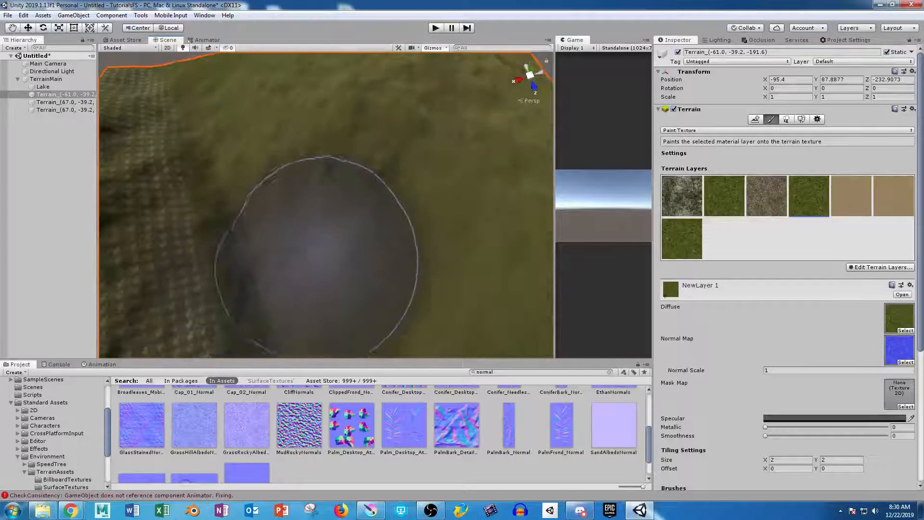
# - Set the tiling size of grass layer NewLayer 8 to 11 by 11 and check the grass across the tile
pyautogui.scroll(-2, 316, 250)
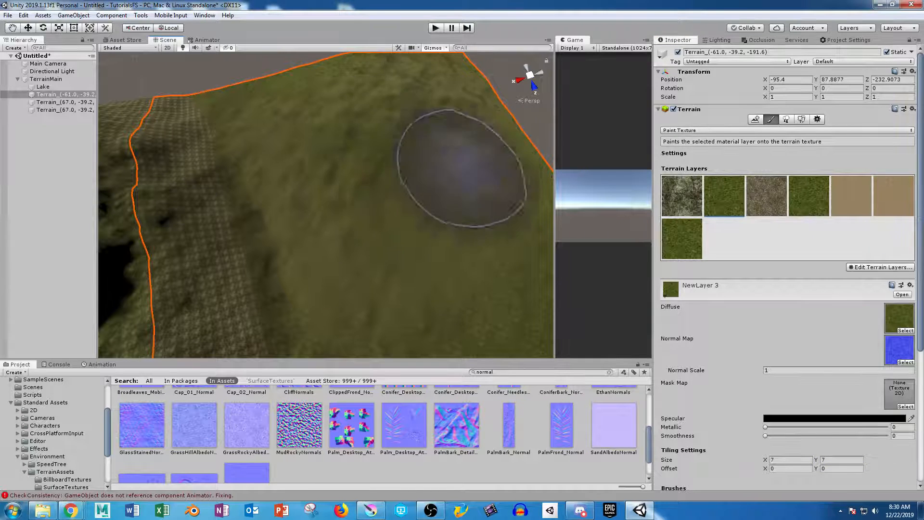
pyautogui.moveTo(469, 197)
pyautogui.mouseDown(button='middle')
pyautogui.moveTo(392, 279)
pyautogui.moveTo(355, 138)
pyautogui.mouseUp(button='middle')
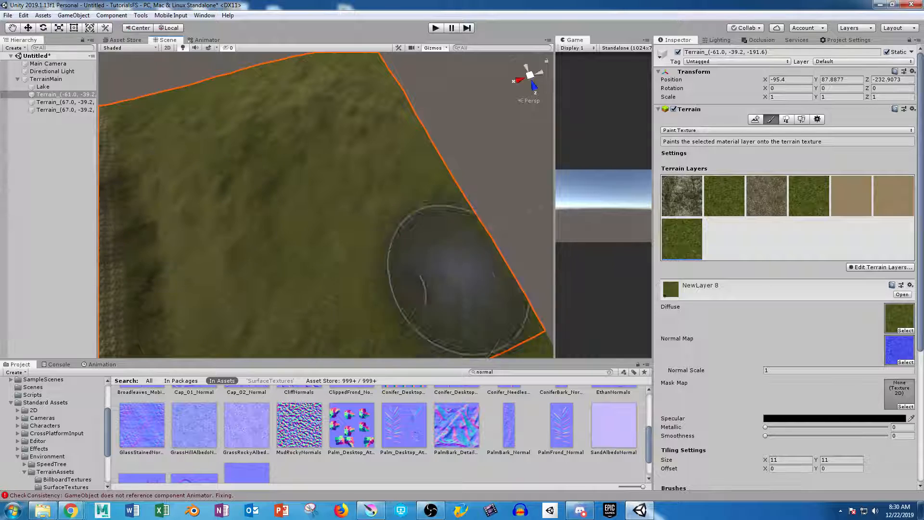
pyautogui.moveTo(398, 283); pyautogui.dragTo(375, 207, button='right')
pyautogui.moveTo(414, 236); pyautogui.dragTo(393, 118, button='middle')
pyautogui.moveTo(393, 118); pyautogui.dragTo(244, 120, button='right')
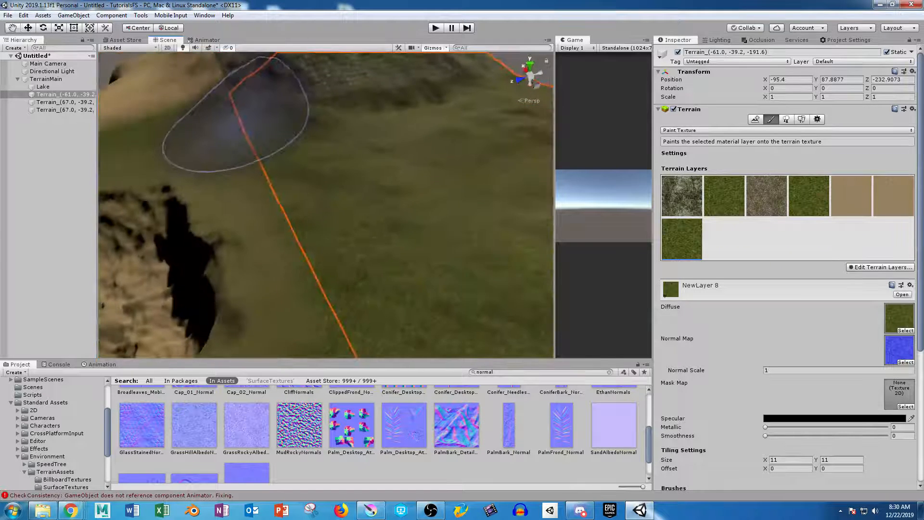
pyautogui.moveTo(414, 161)
pyautogui.mouseDown(button='middle')
pyautogui.moveTo(252, 145)
pyautogui.moveTo(223, 124)
pyautogui.moveTo(181, 116)
pyautogui.mouseUp(button='middle')
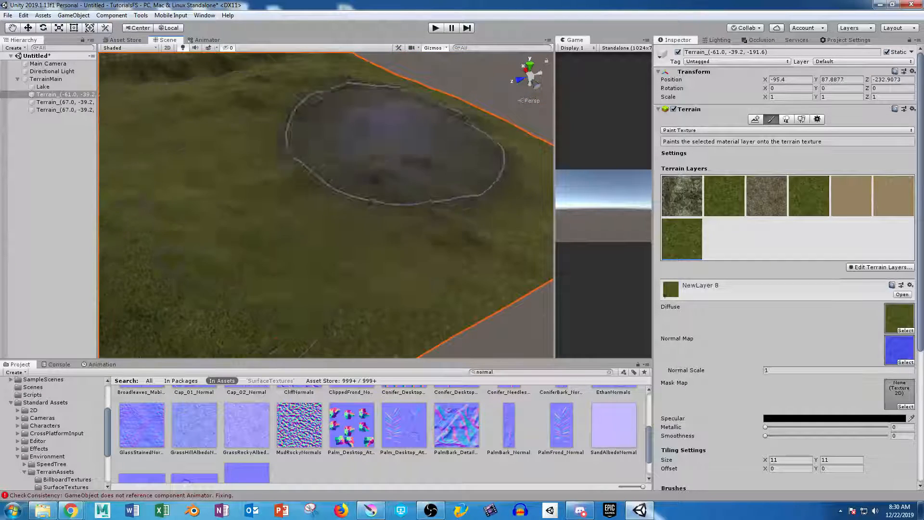
# - Blend grass layer NewLayer 3 and rocky NewLayer 4 over the Terrain_(-61.0, -39.2, -191.6) slope at the mound's foot
pyautogui.keyDown('alt'); pyautogui.moveTo(396, 144); pyautogui.dragTo(433, 207); pyautogui.keyUp('alt')
pyautogui.keyDown('alt'); pyautogui.moveTo(433, 207); pyautogui.dragTo(461, 221, button='right'); pyautogui.keyUp('alt')
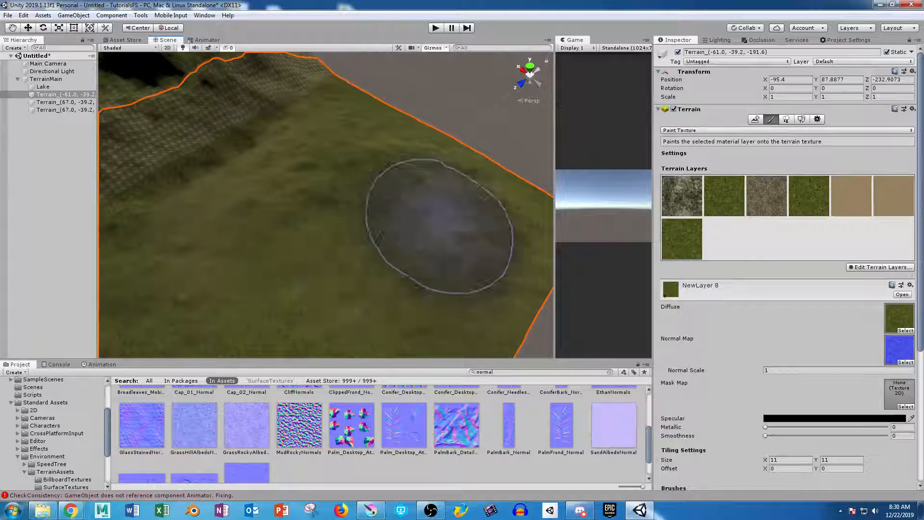
pyautogui.keyDown('alt'); pyautogui.moveTo(436, 200); pyautogui.dragTo(385, 193); pyautogui.keyUp('alt')
pyautogui.keyDown('alt'); pyautogui.moveTo(385, 193); pyautogui.dragTo(379, 181, button='right'); pyautogui.keyUp('alt')
pyautogui.moveTo(379, 181)
pyautogui.keyDown('alt'); pyautogui.mouseDown()
pyautogui.moveTo(409, 186)
pyautogui.moveTo(362, 210)
pyautogui.moveTo(186, 175)
pyautogui.moveTo(317, 231)
pyautogui.mouseUp(); pyautogui.keyUp('alt')
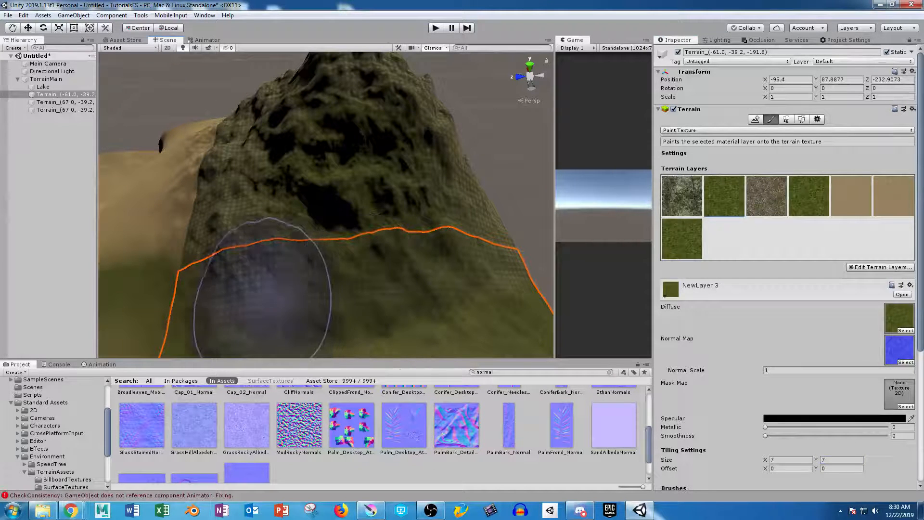
pyautogui.moveTo(445, 279)
pyautogui.mouseDown()
pyautogui.moveTo(455, 269)
pyautogui.moveTo(217, 295)
pyautogui.moveTo(351, 281)
pyautogui.moveTo(353, 256)
pyautogui.moveTo(525, 273)
pyautogui.mouseUp()
pyautogui.click(767, 196)
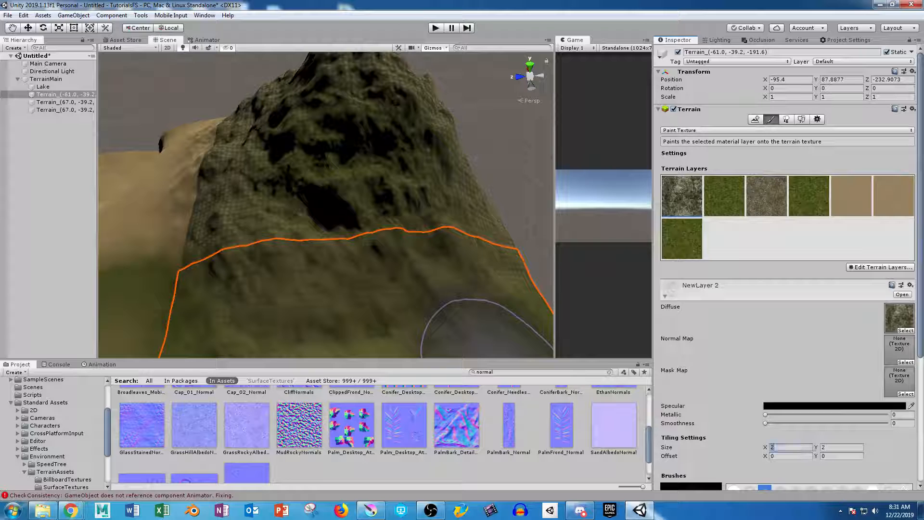
# - Set the tiling size of cliff layer NewLayer 2 to 5 by 5 and paint it across the slope at the mound's foot
pyautogui.write('5')
pyautogui.press('Tab')
pyautogui.write('5')
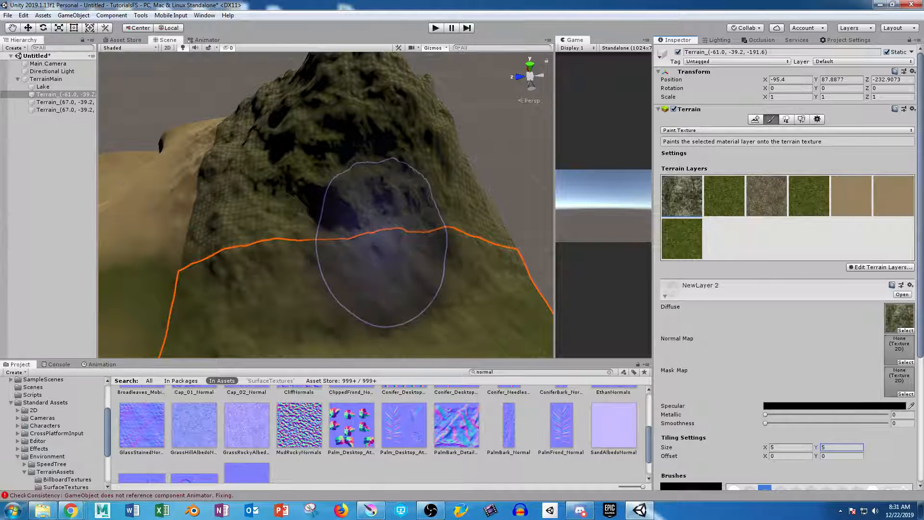
pyautogui.moveTo(382, 243)
pyautogui.mouseDown()
pyautogui.moveTo(289, 272)
pyautogui.moveTo(463, 245)
pyautogui.moveTo(275, 284)
pyautogui.moveTo(490, 292)
pyautogui.mouseUp()
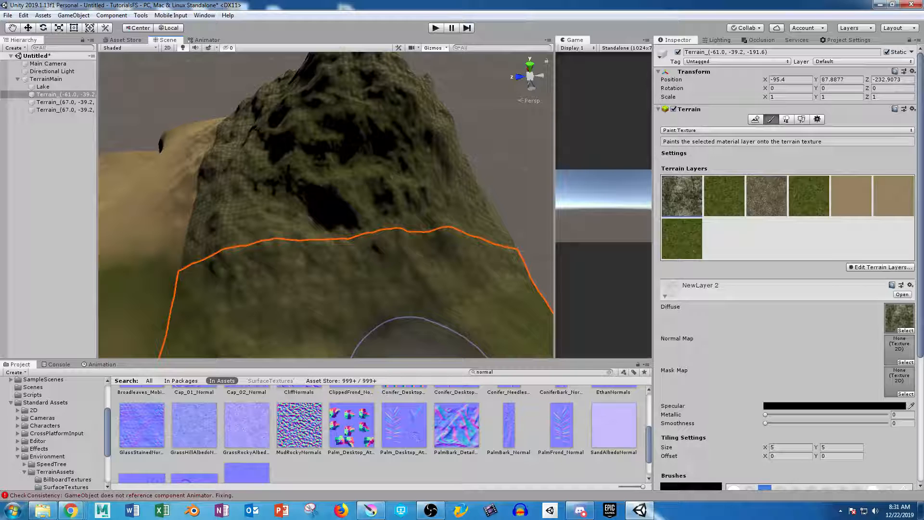
# - Assign CliffNormals to cliff layer NewLayer 2 with a normal scale of 2, and blend rocky NewLayer 4 over the same slope
pyautogui.scroll(2, 378, 433)
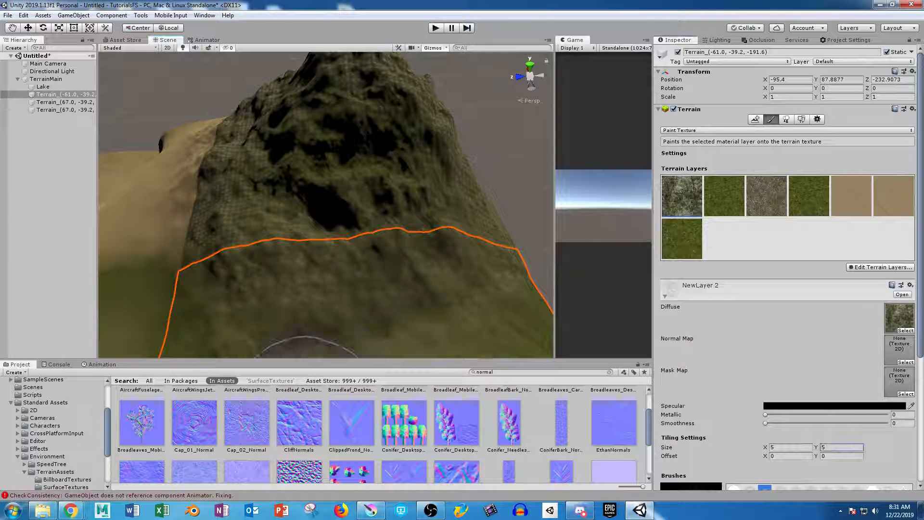
pyautogui.moveTo(299, 423); pyautogui.dragTo(899, 348)
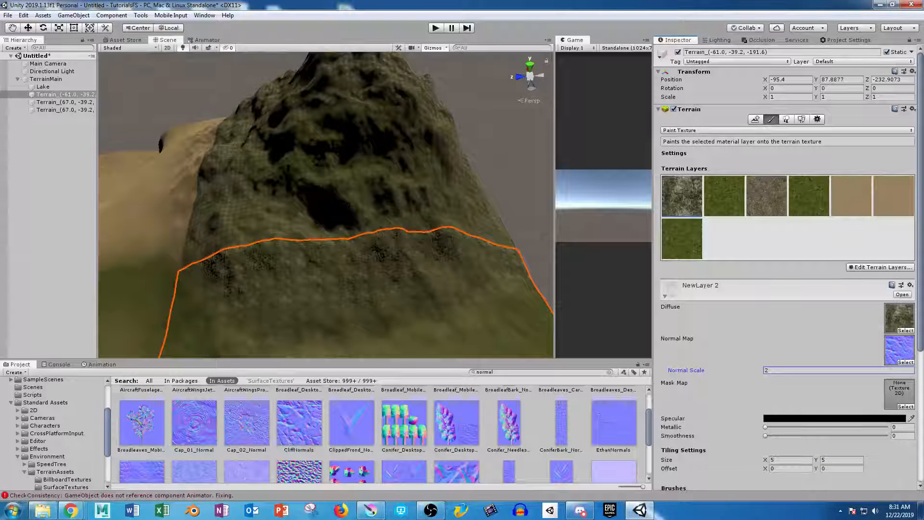
pyautogui.click(767, 196)
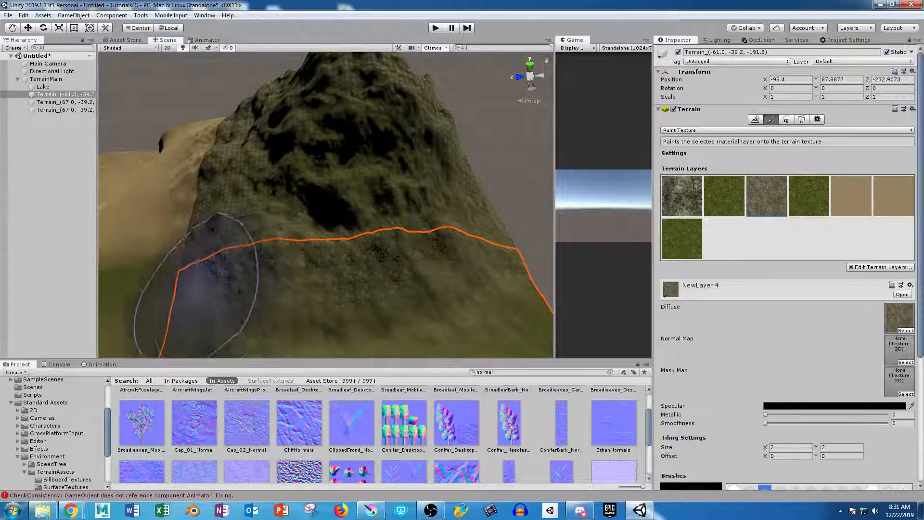
pyautogui.moveTo(360, 250)
pyautogui.mouseDown()
pyautogui.moveTo(472, 220)
pyautogui.moveTo(319, 232)
pyautogui.moveTo(437, 226)
pyautogui.mouseUp()
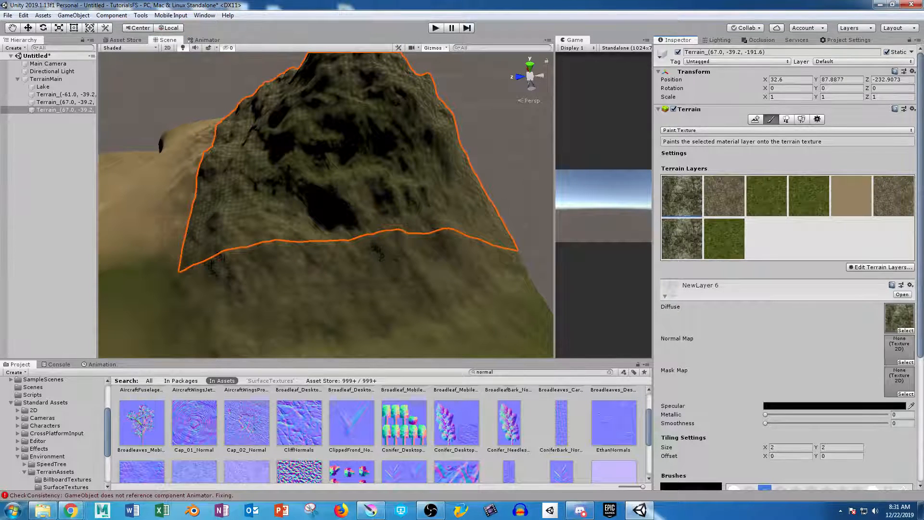
# - On the Terrain_(67.0, -39.2, -191.6) tile, assign CliffNormals to cliff layer NewLayer 6 and set its tiling size to 11 by 11
pyautogui.scroll(1, 380, 433)
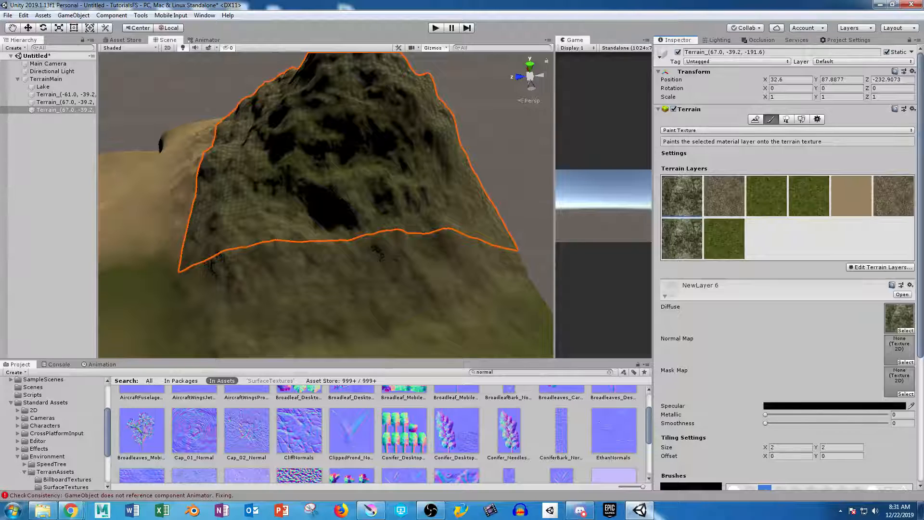
pyautogui.moveTo(299, 431); pyautogui.dragTo(898, 348)
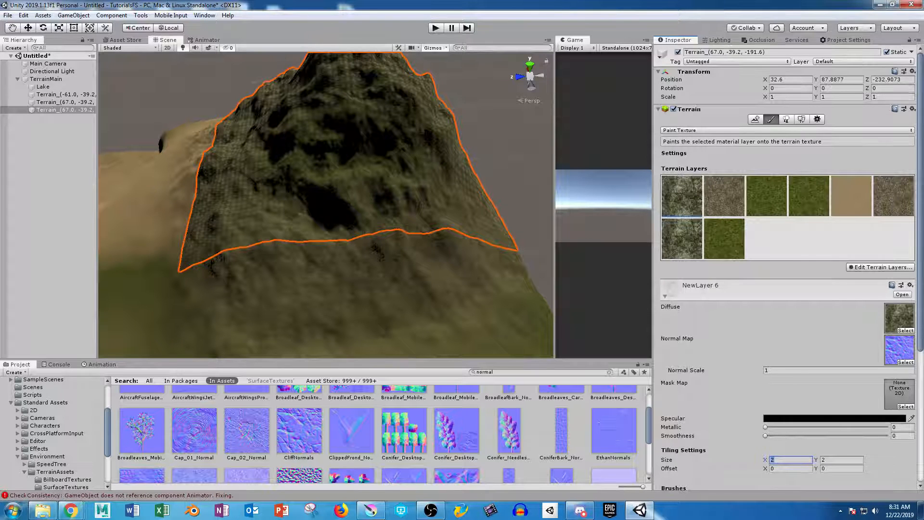
pyautogui.write('11')
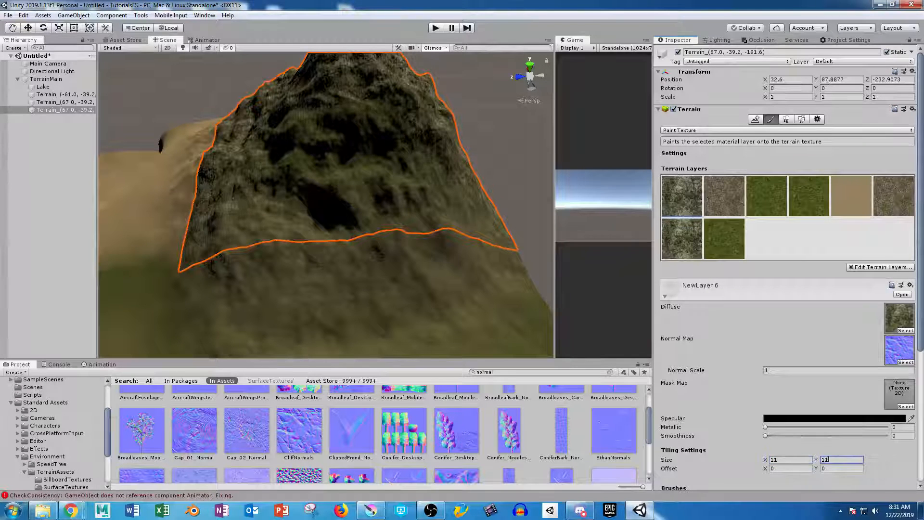
# - Blend the cliff layers NewLayer 6 and NewLayer 2 over the green areas of the mound
pyautogui.moveTo(291, 213)
pyautogui.keyDown('alt'); pyautogui.mouseDown()
pyautogui.moveTo(458, 189)
pyautogui.moveTo(417, 261)
pyautogui.mouseUp(); pyautogui.keyUp('alt')
pyautogui.moveTo(407, 183); pyautogui.dragTo(381, 236, button='middle')
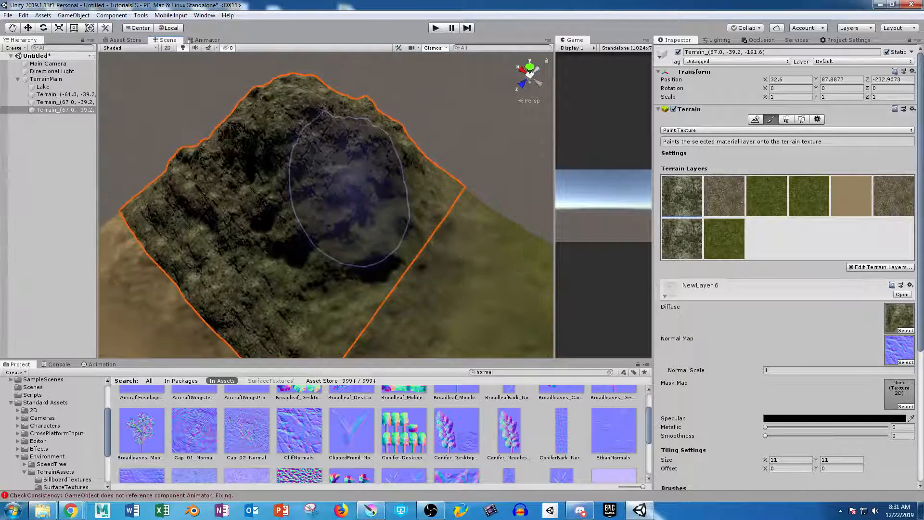
pyautogui.keyDown('alt'); pyautogui.moveTo(451, 231); pyautogui.dragTo(409, 200); pyautogui.keyUp('alt')
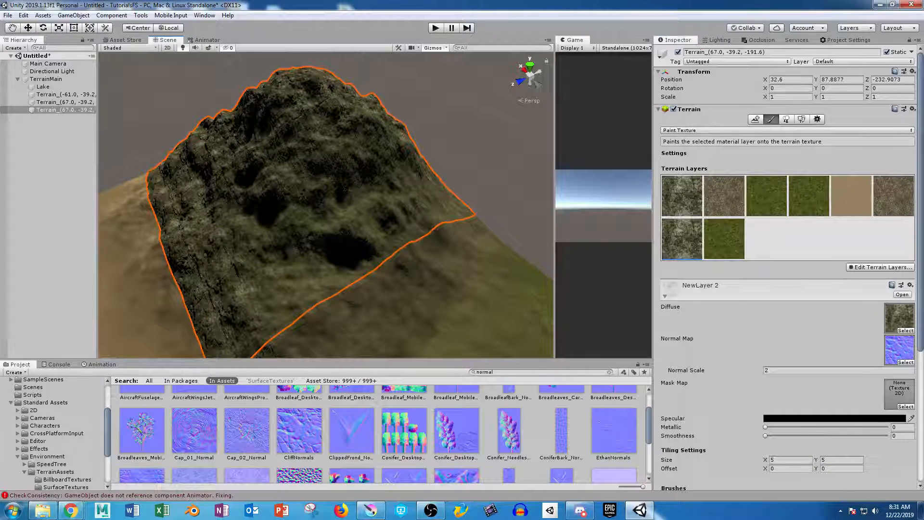
pyautogui.click(682, 196)
pyautogui.keyDown('alt'); pyautogui.moveTo(344, 219); pyautogui.dragTo(459, 222); pyautogui.keyUp('alt')
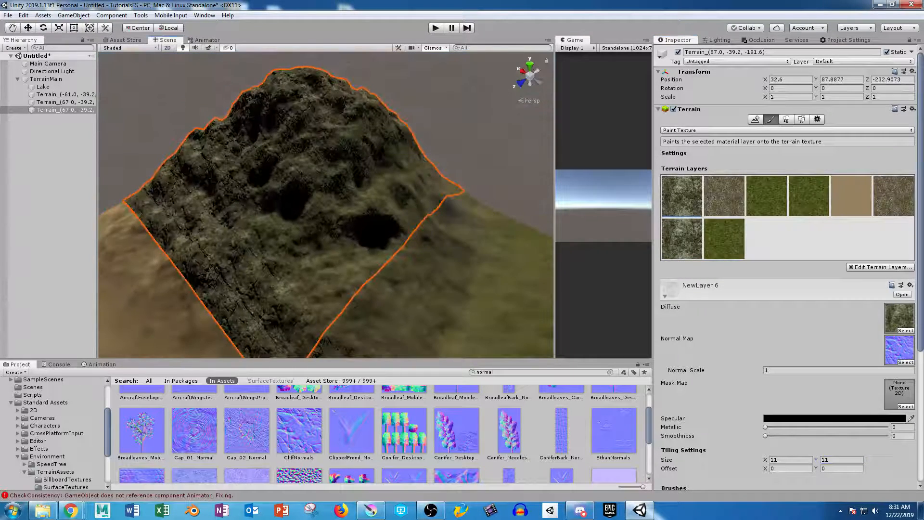
# - Assign the GrassRockyAlbedo normal texture to rocky layer NewLayer 7 and set its tiling size to 7 by 7
pyautogui.click(724, 196)
pyautogui.scroll(-2, 378, 433)
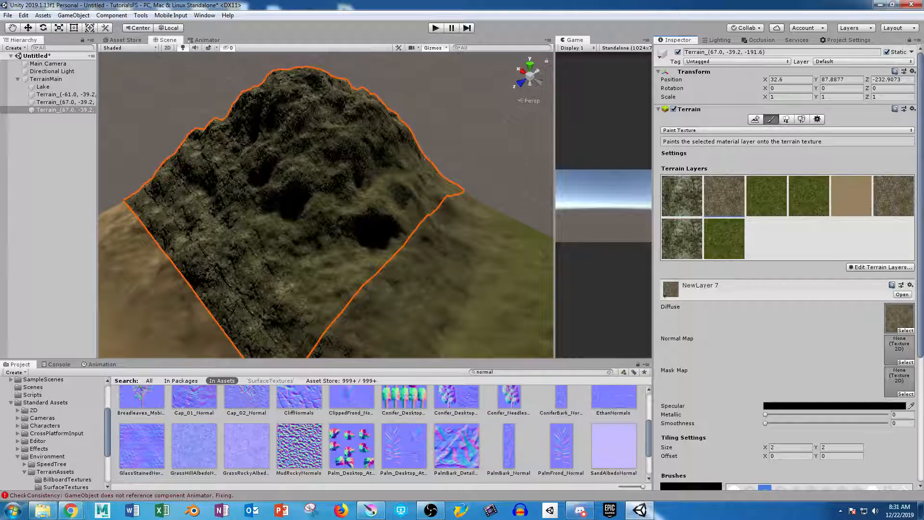
pyautogui.moveTo(247, 446); pyautogui.dragTo(899, 349)
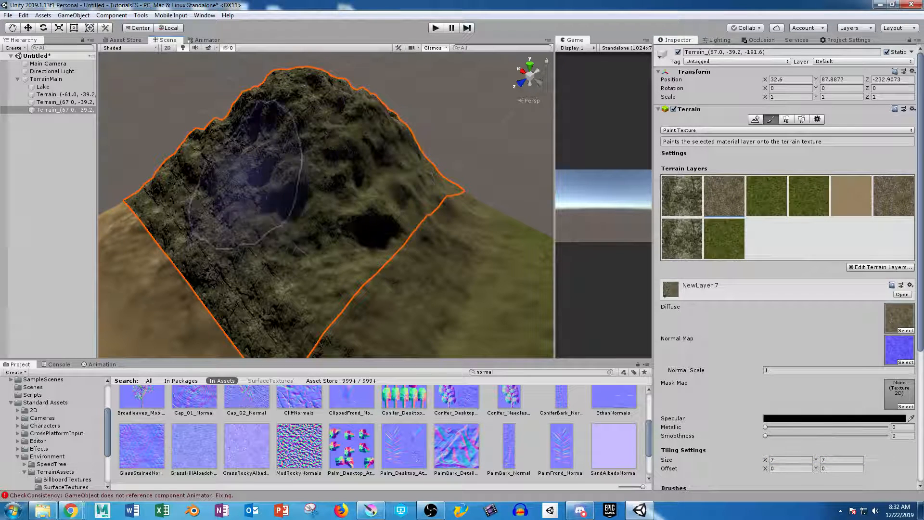
# - Blend the rocky NewLayer 7 and grass NewLayer 8 lightly into the cliff texture on the mound's far side
pyautogui.keyDown('alt'); pyautogui.moveTo(253, 166); pyautogui.dragTo(331, 165); pyautogui.keyUp('alt')
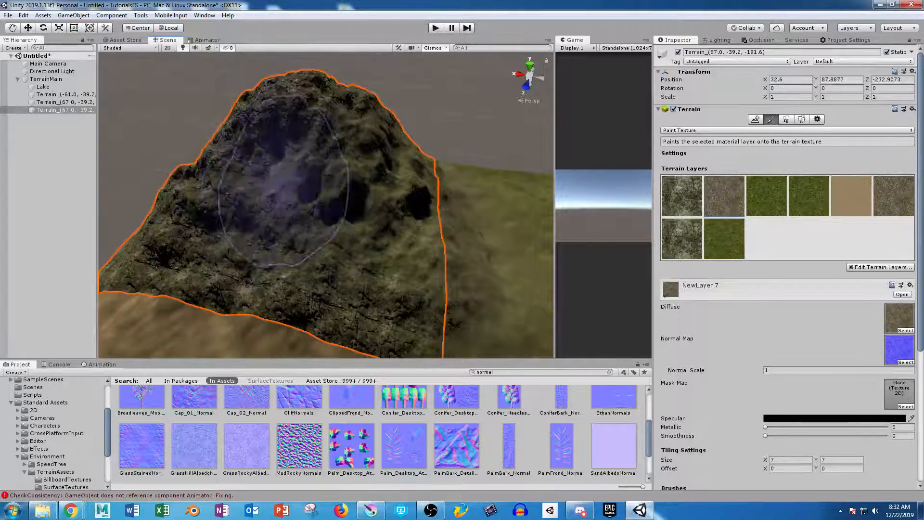
pyautogui.keyDown('alt'); pyautogui.moveTo(284, 188); pyautogui.dragTo(309, 170); pyautogui.keyUp('alt')
pyautogui.click(159, 171)
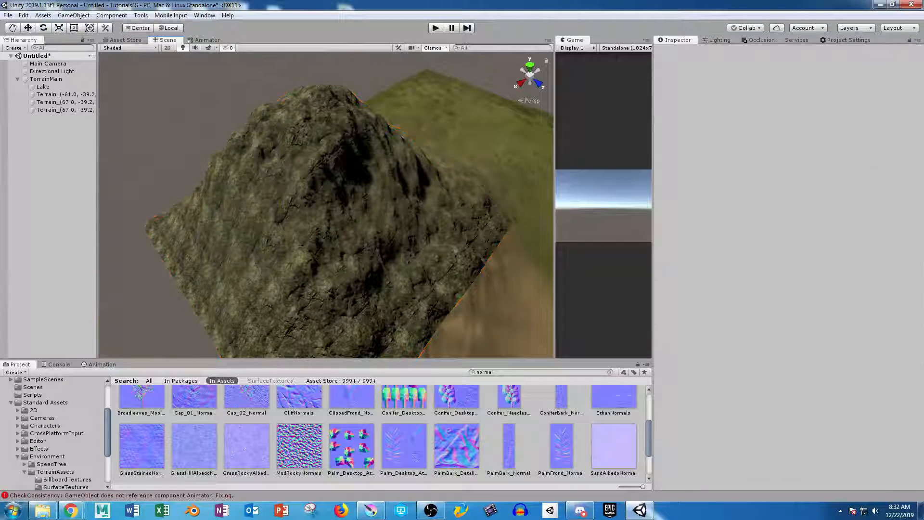
pyautogui.click(331, 209)
pyautogui.keyDown('alt'); pyautogui.moveTo(256, 185); pyautogui.dragTo(373, 190); pyautogui.keyUp('alt')
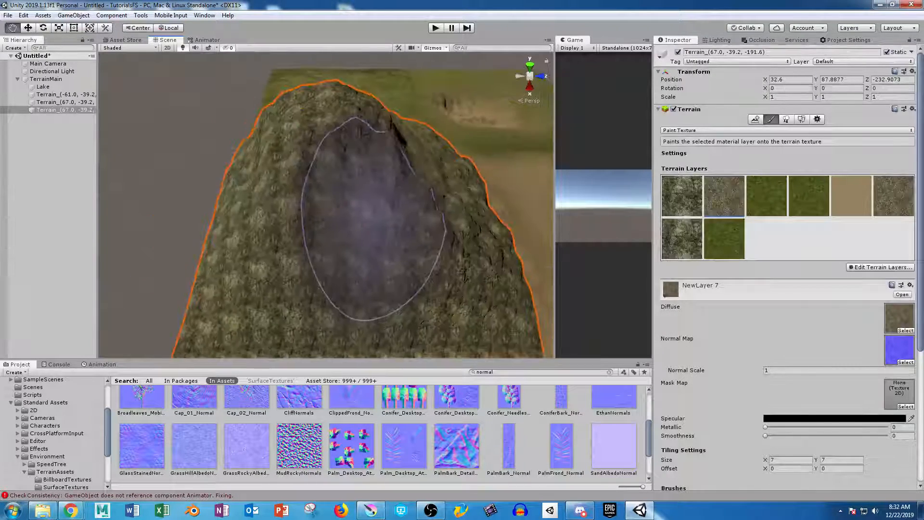
pyautogui.click(169, 149)
pyautogui.click(316, 219)
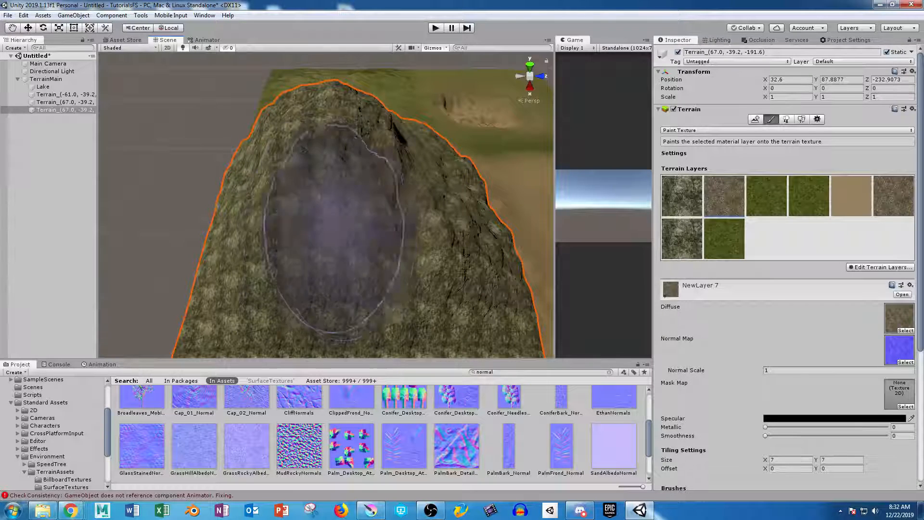
pyautogui.keyDown('alt'); pyautogui.moveTo(336, 221); pyautogui.dragTo(452, 225); pyautogui.keyUp('alt')
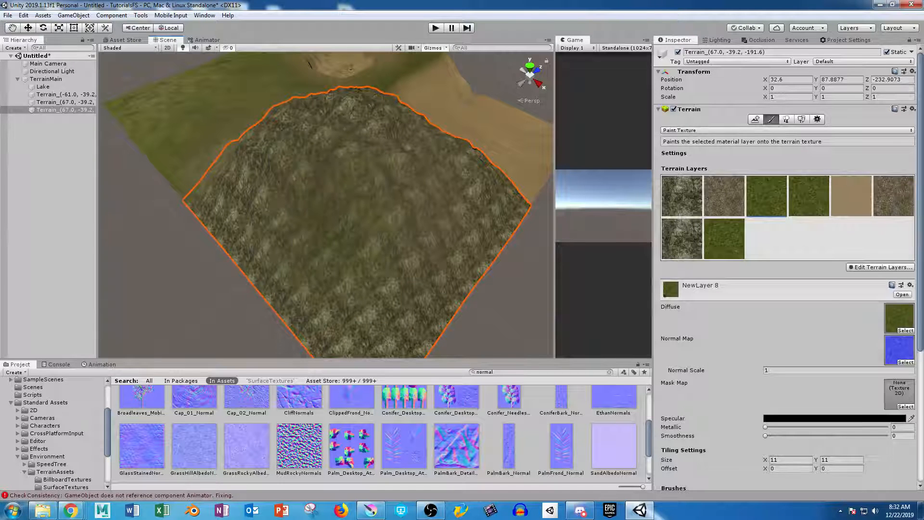
# - Assign the GrassRockyAlbedo normal texture to rocky layer NewLayer 4 and blend the rocky and cliff layers over the mound's outer slope
pyautogui.click(894, 197)
pyautogui.moveTo(247, 446)
pyautogui.mouseDown()
pyautogui.moveTo(674, 390)
pyautogui.moveTo(899, 349)
pyautogui.mouseUp()
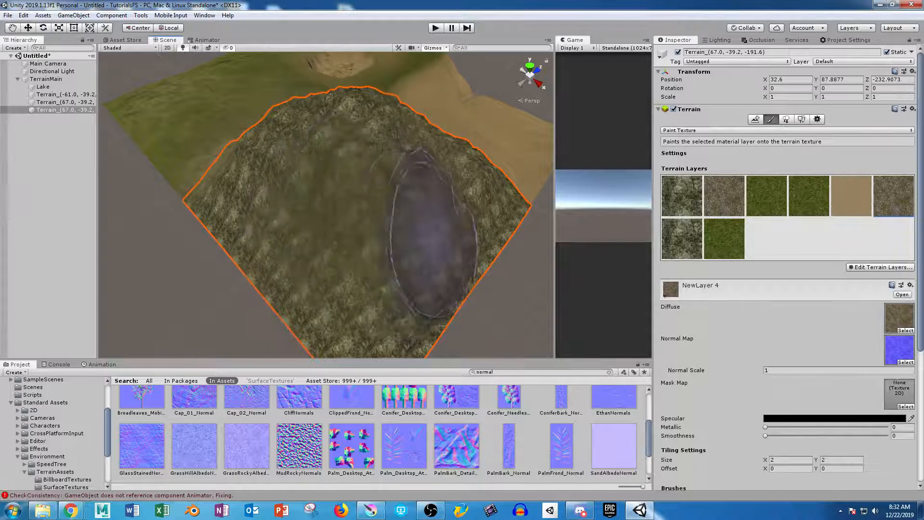
pyautogui.moveTo(370, 236)
pyautogui.keyDown('alt'); pyautogui.mouseDown()
pyautogui.moveTo(568, 178)
pyautogui.moveTo(520, 168)
pyautogui.mouseUp(); pyautogui.keyUp('alt')
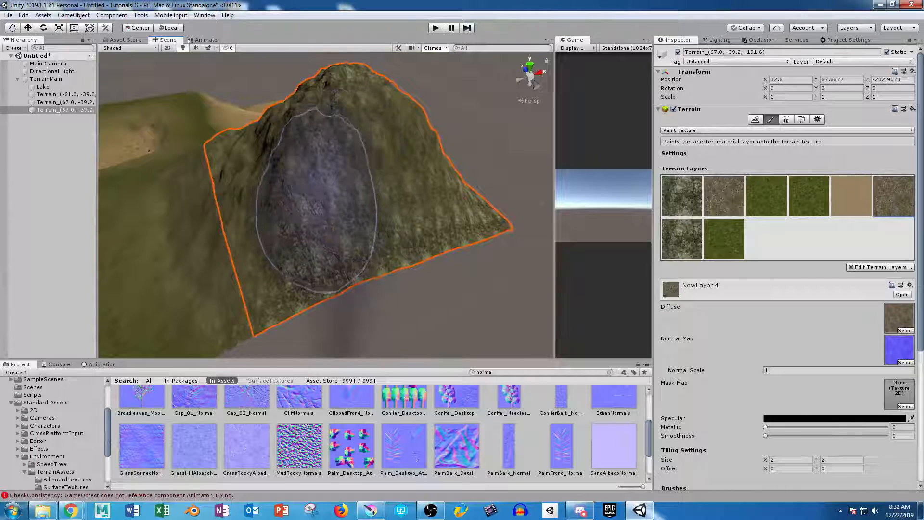
pyautogui.click(681, 239)
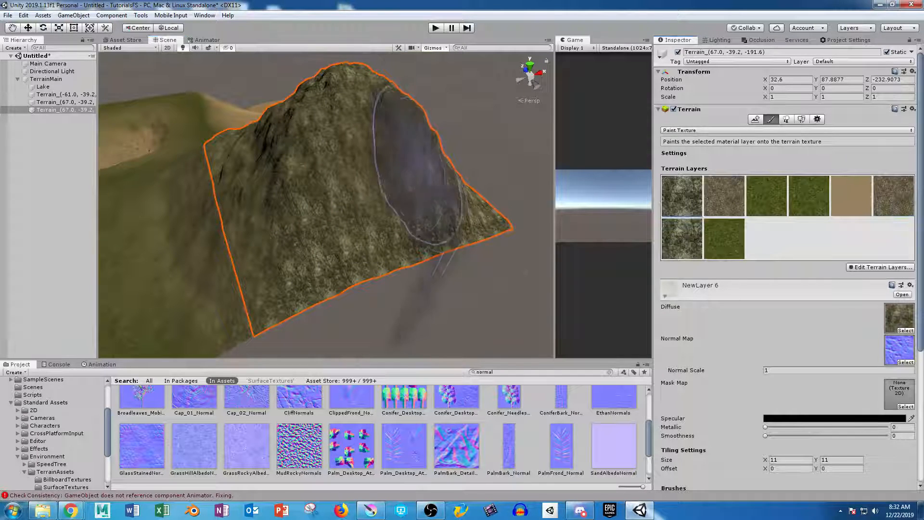
# - Set the brush size to 20 and dab cliff NewLayer 6 onto the sandy tile just below the mound's seam
pyautogui.keyDown('alt'); pyautogui.moveTo(422, 161); pyautogui.dragTo(289, 194); pyautogui.keyUp('alt')
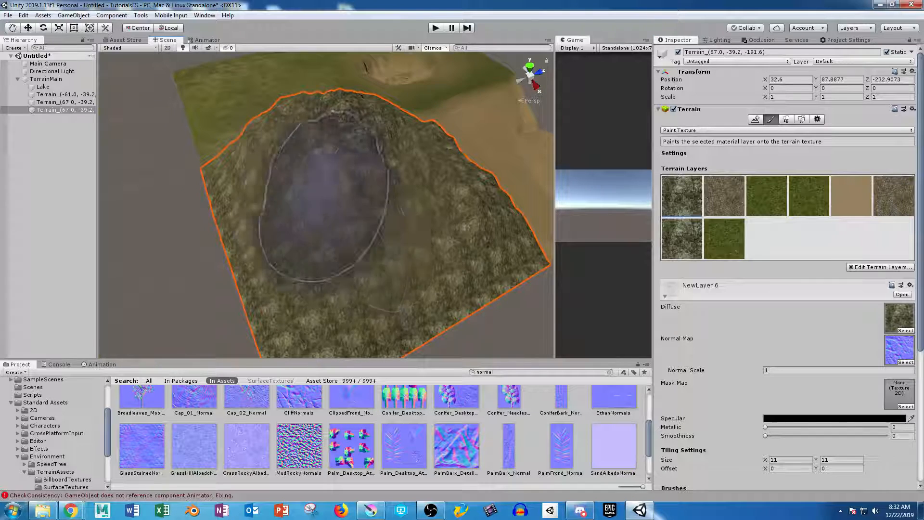
pyautogui.keyDown('alt'); pyautogui.moveTo(436, 211); pyautogui.dragTo(227, 152); pyautogui.keyUp('alt')
pyautogui.keyDown('alt'); pyautogui.moveTo(227, 151); pyautogui.dragTo(236, 149, button='right'); pyautogui.keyUp('alt')
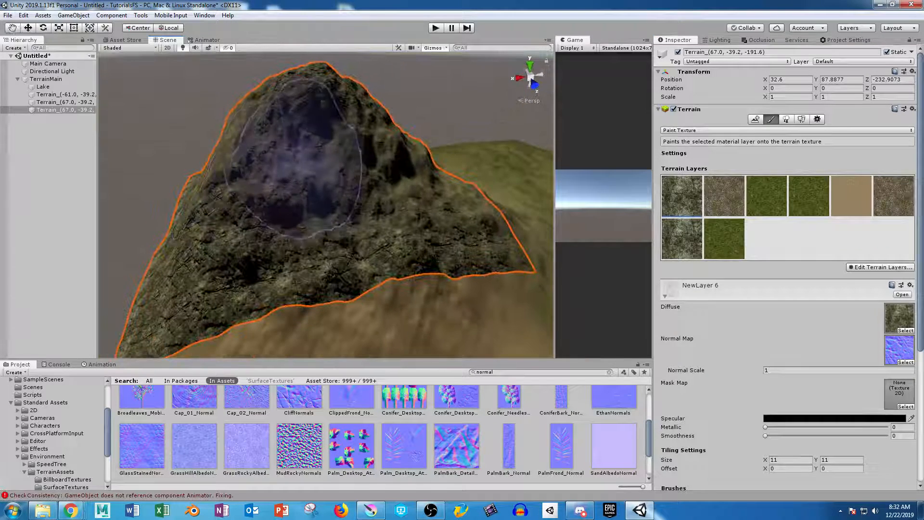
pyautogui.moveTo(486, 294)
pyautogui.keyDown('alt'); pyautogui.mouseDown()
pyautogui.moveTo(435, 256)
pyautogui.moveTo(346, 260)
pyautogui.moveTo(379, 261)
pyautogui.moveTo(369, 262)
pyautogui.moveTo(355, 237)
pyautogui.mouseUp(); pyautogui.keyUp('alt')
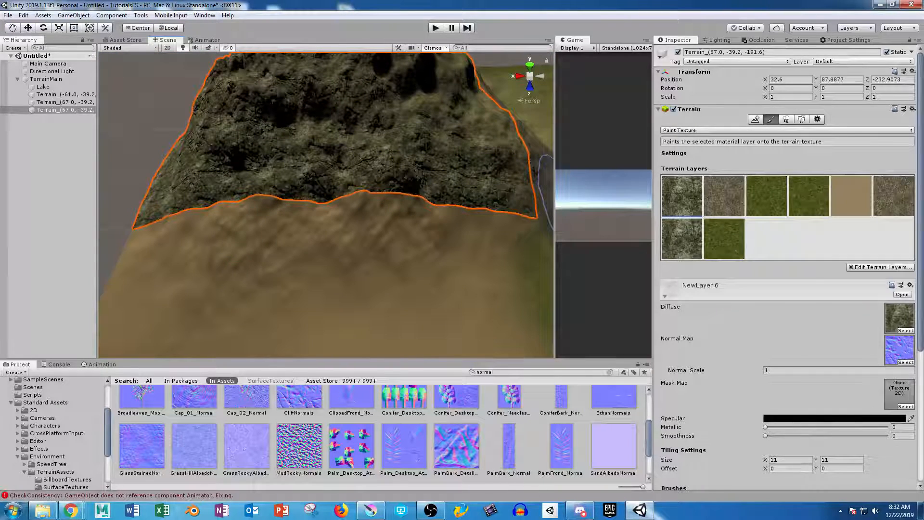
pyautogui.scroll(-5, 788, 265)
pyautogui.click(900, 379)
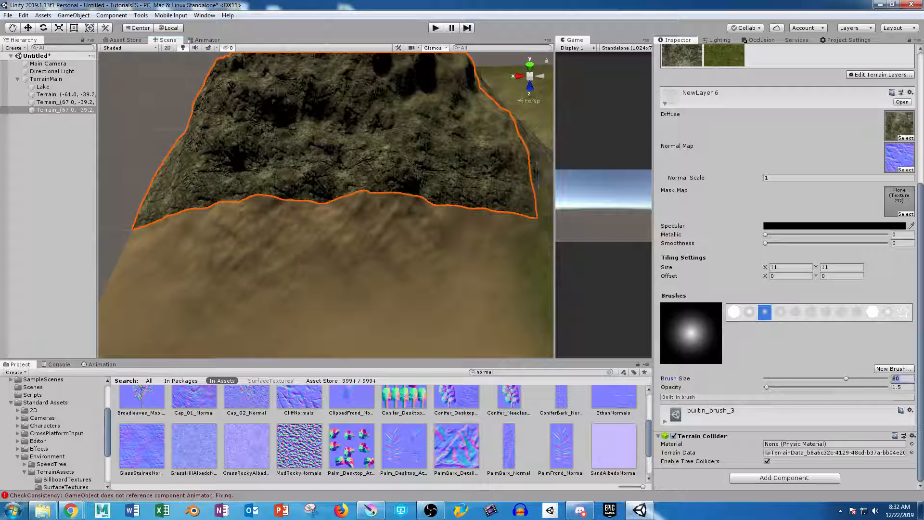
pyautogui.moveTo(265, 215); pyautogui.dragTo(368, 227, button='middle')
pyautogui.scroll(5, 368, 227)
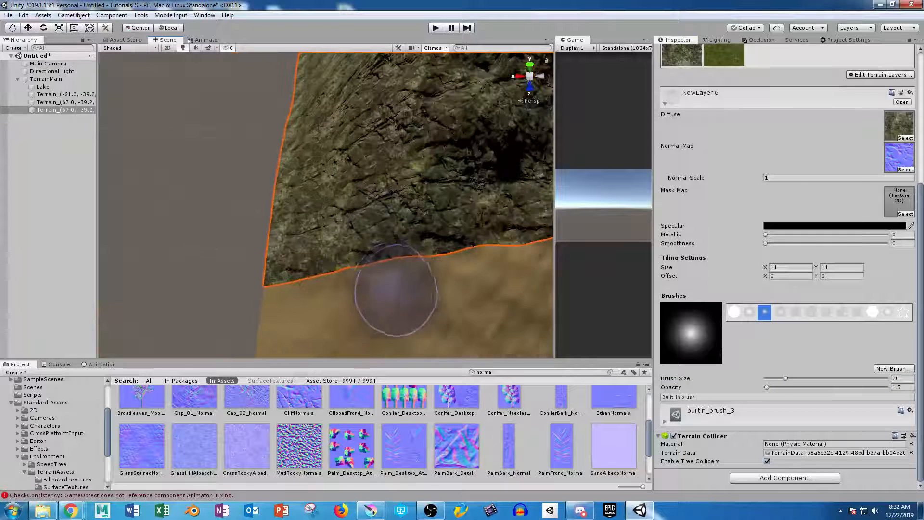
pyautogui.moveTo(403, 311); pyautogui.dragTo(413, 257, button='middle')
pyautogui.click(386, 209)
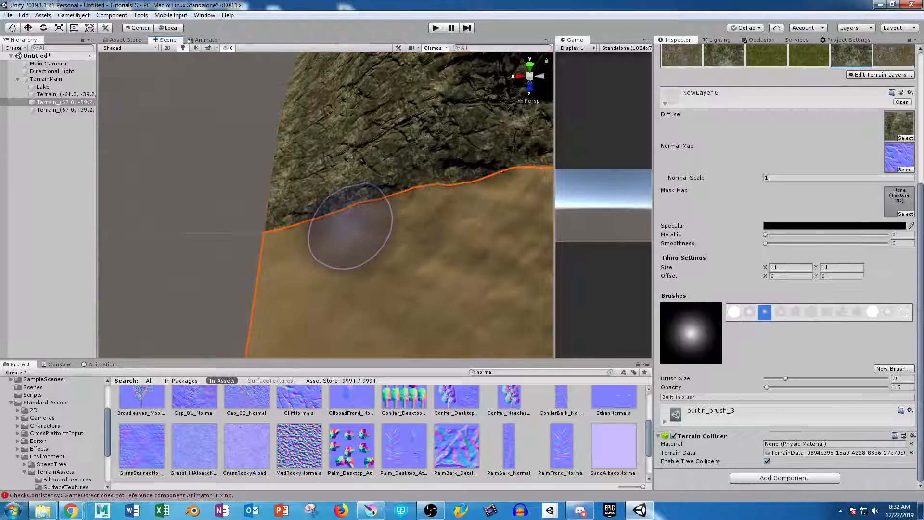
# - Set the brush opacity to 20 and paint cliff NewLayer 6 along the sandy tile's seam, starting from the outer corner
pyautogui.scroll(7, 788, 270)
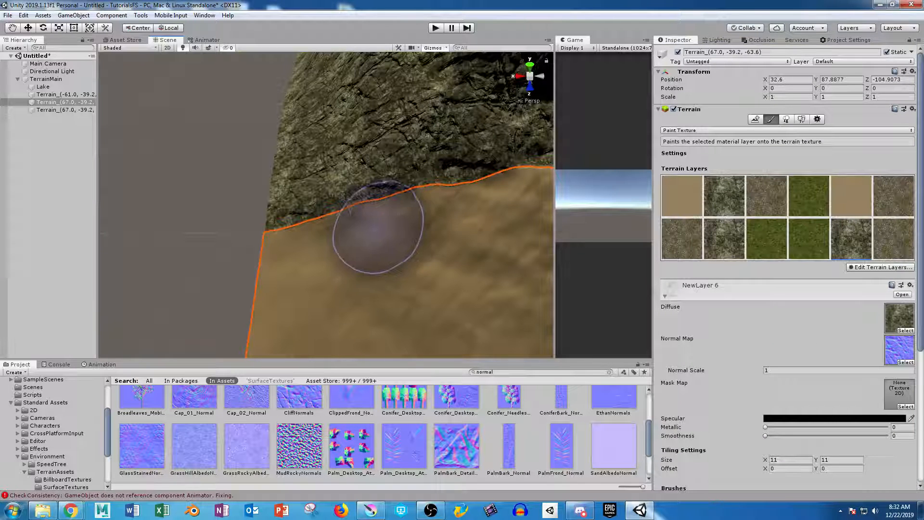
pyautogui.scroll(-7, 787, 269)
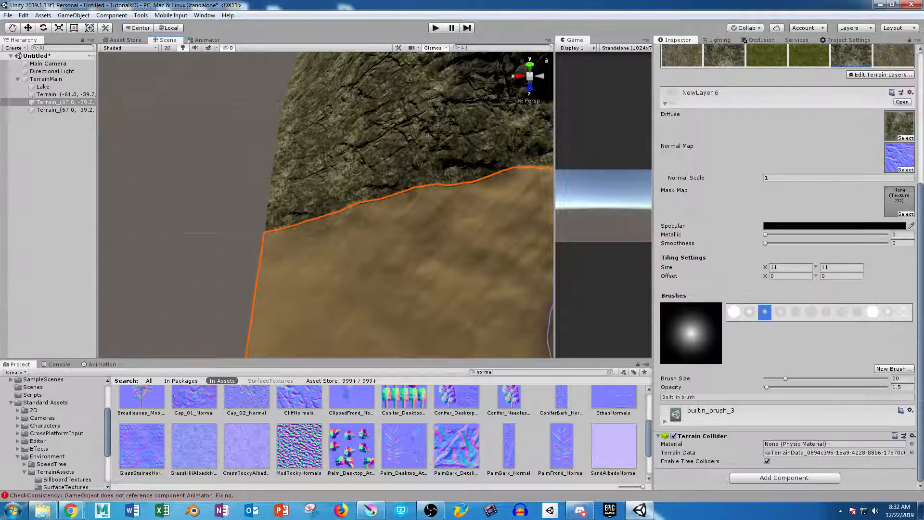
pyautogui.click(902, 387)
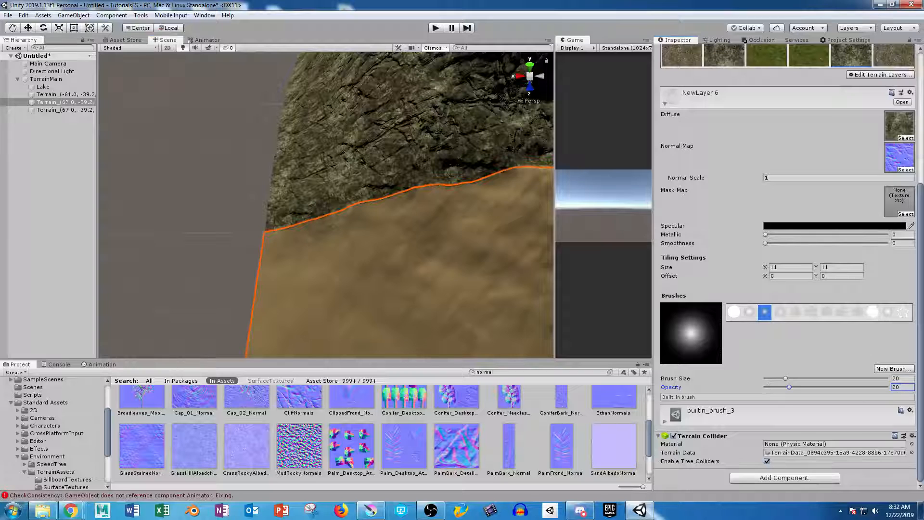
pyautogui.moveTo(392, 289)
pyautogui.mouseDown()
pyautogui.moveTo(361, 217)
pyautogui.moveTo(284, 241)
pyautogui.mouseUp()
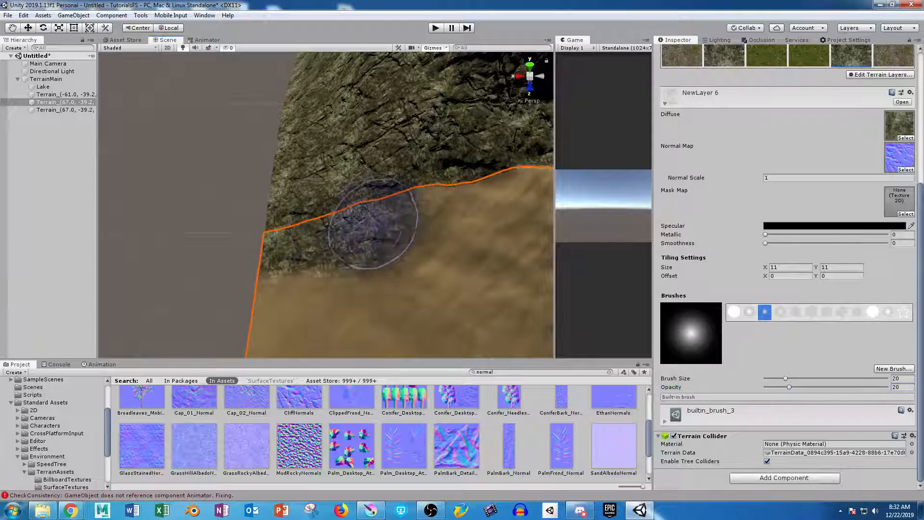
pyautogui.moveTo(374, 224); pyautogui.dragTo(501, 186)
pyautogui.moveTo(512, 190)
pyautogui.mouseDown(button='middle')
pyautogui.moveTo(378, 227)
pyautogui.moveTo(333, 200)
pyautogui.moveTo(358, 214)
pyautogui.moveTo(433, 220)
pyautogui.mouseUp(button='middle')
pyautogui.moveTo(288, 233)
pyautogui.mouseDown()
pyautogui.moveTo(283, 242)
pyautogui.moveTo(405, 219)
pyautogui.moveTo(459, 233)
pyautogui.mouseUp()
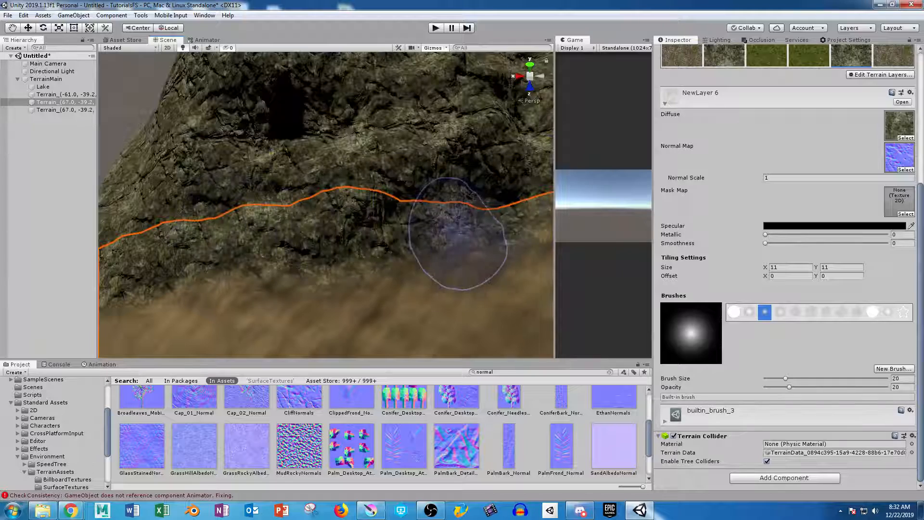
# - Extend the NewLayer 6 cliff strip along the rest of the seam up to the grassy corner
pyautogui.moveTo(462, 231)
pyautogui.mouseDown(button='middle')
pyautogui.moveTo(346, 227)
pyautogui.moveTo(359, 225)
pyautogui.mouseUp(button='middle')
pyautogui.moveTo(167, 203)
pyautogui.mouseDown()
pyautogui.moveTo(353, 203)
pyautogui.moveTo(487, 240)
pyautogui.mouseUp()
pyautogui.moveTo(487, 240); pyautogui.dragTo(359, 234, button='middle')
pyautogui.moveTo(169, 210)
pyautogui.mouseDown()
pyautogui.moveTo(300, 215)
pyautogui.moveTo(361, 186)
pyautogui.moveTo(406, 180)
pyautogui.mouseUp()
pyautogui.click(381, 181)
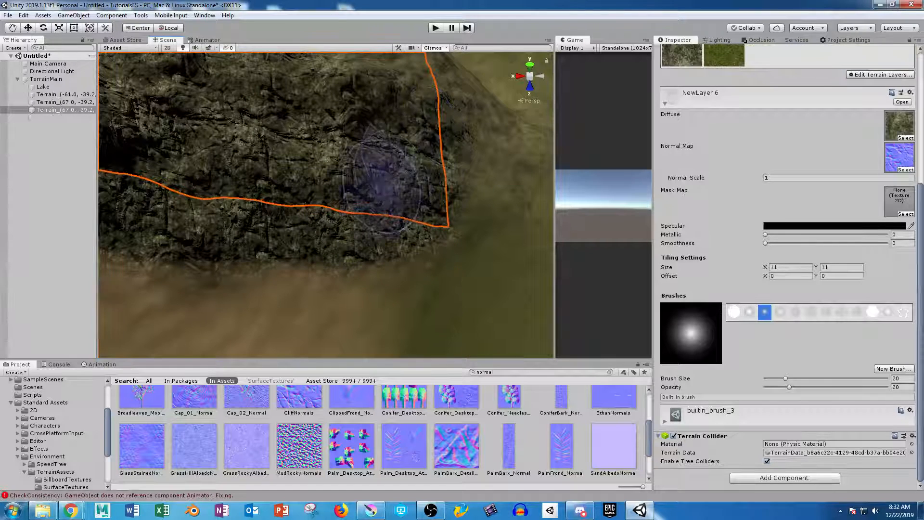
# - With brush size 10 and opacity 5, blend rocky NewLayer 7 into the cliff strip's lower edge near the outer corner
pyautogui.scroll(-6, 384, 185)
pyautogui.moveTo(400, 256); pyautogui.dragTo(549, 185, button='middle')
pyautogui.moveTo(354, 191); pyautogui.dragTo(456, 258, button='middle')
pyautogui.scroll(4, 456, 257)
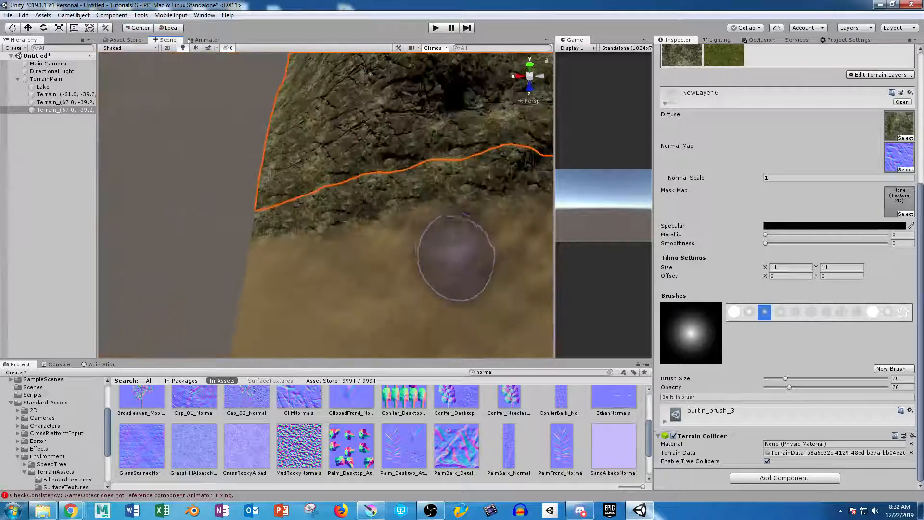
pyautogui.scroll(5, 457, 258)
pyautogui.moveTo(407, 300); pyautogui.dragTo(505, 251, button='middle')
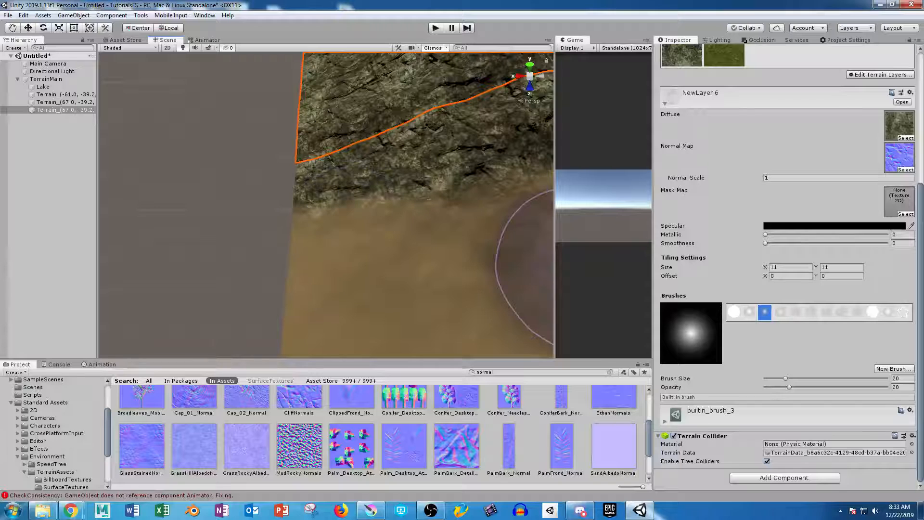
pyautogui.scroll(7, 788, 268)
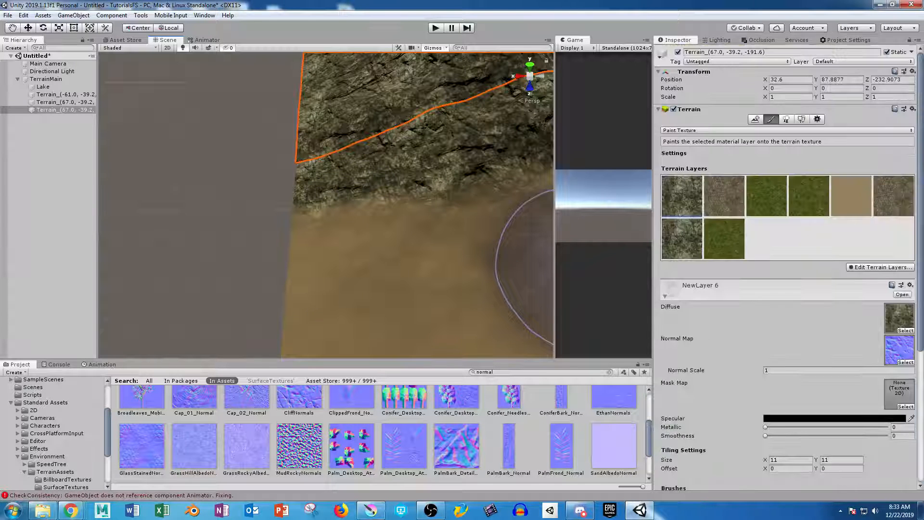
pyautogui.click(724, 197)
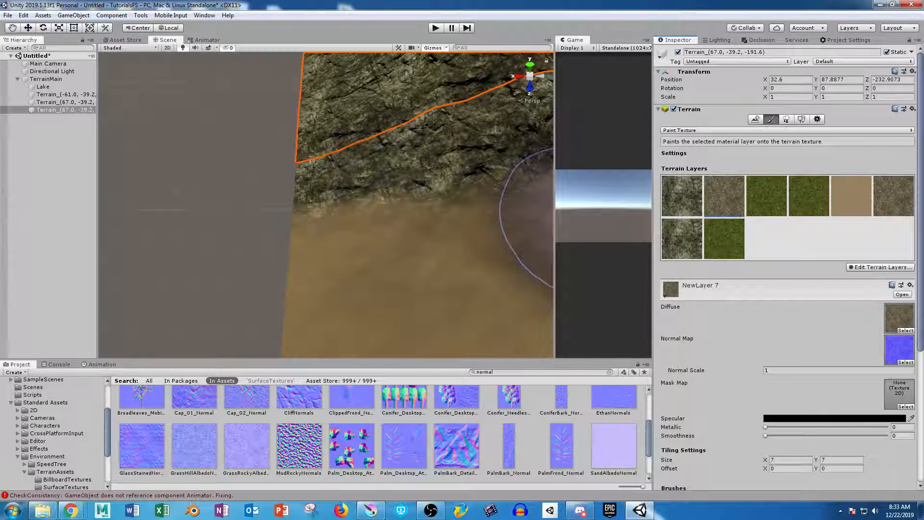
pyautogui.scroll(-6, 787, 267)
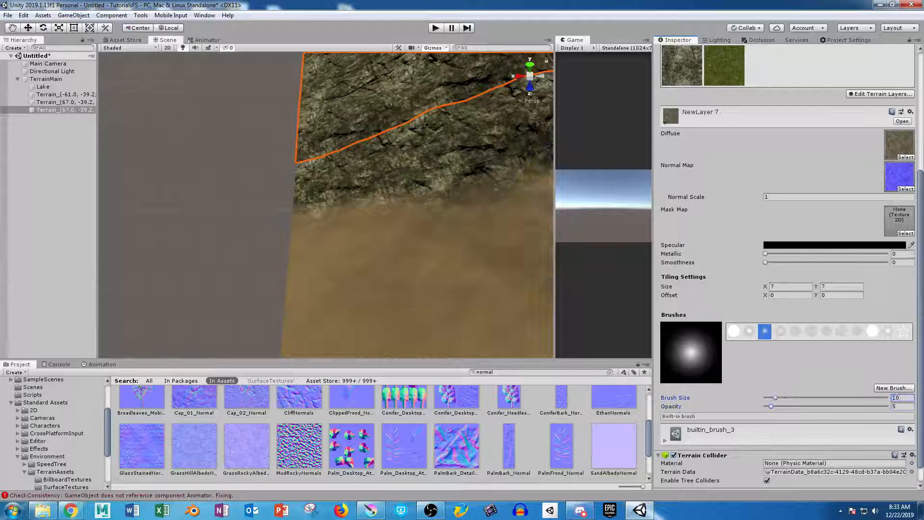
pyautogui.click(334, 215)
pyautogui.moveTo(334, 214)
pyautogui.mouseDown()
pyautogui.moveTo(326, 212)
pyautogui.moveTo(452, 186)
pyautogui.moveTo(328, 197)
pyautogui.moveTo(501, 173)
pyautogui.moveTo(316, 195)
pyautogui.mouseUp()
pyautogui.keyDown('alt'); pyautogui.moveTo(435, 225); pyautogui.dragTo(354, 245, button='middle'); pyautogui.keyUp('alt')
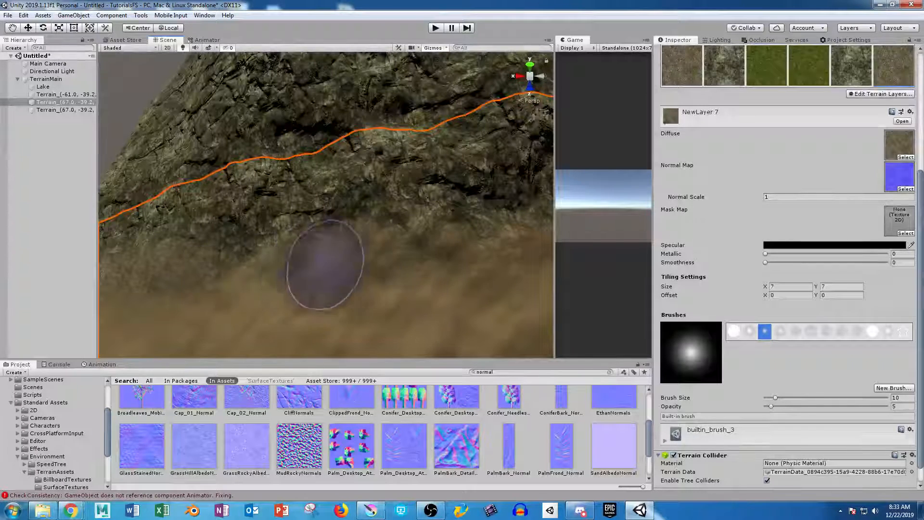
# - Continue blending rocky NewLayer 7 along the cliff strip's lower edge toward the grassy corner
pyautogui.moveTo(423, 269)
pyautogui.keyDown('alt'); pyautogui.mouseDown(button='right')
pyautogui.moveTo(386, 274)
pyautogui.moveTo(398, 275)
pyautogui.moveTo(331, 263)
pyautogui.mouseUp(button='right'); pyautogui.keyUp('alt')
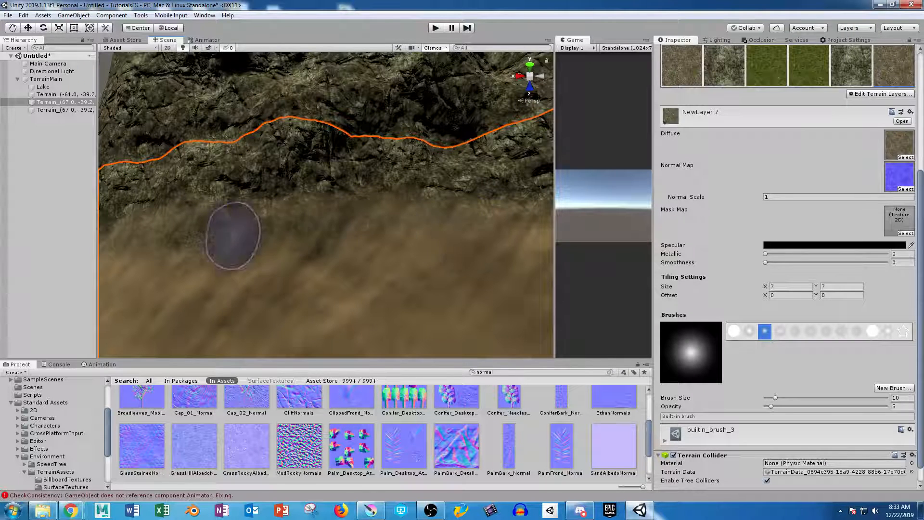
pyautogui.moveTo(466, 247); pyautogui.dragTo(411, 244, button='middle')
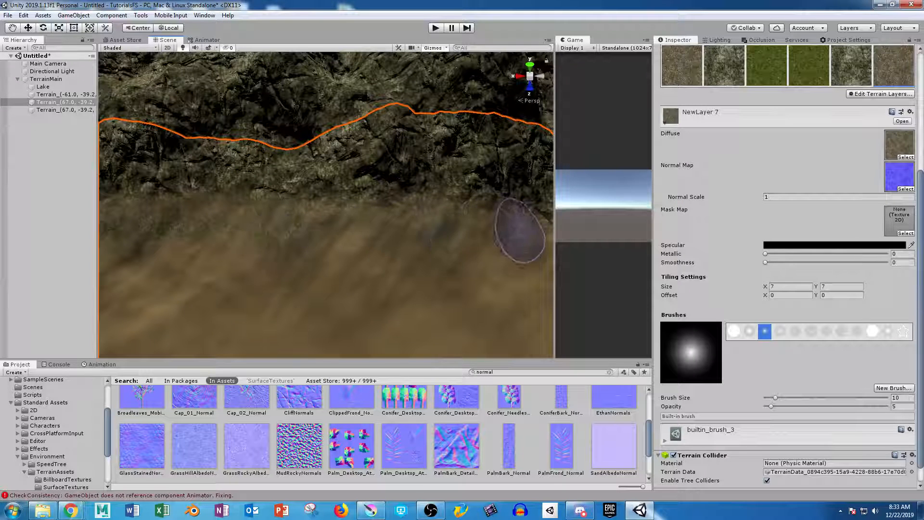
pyautogui.moveTo(442, 283); pyautogui.dragTo(392, 268, button='middle')
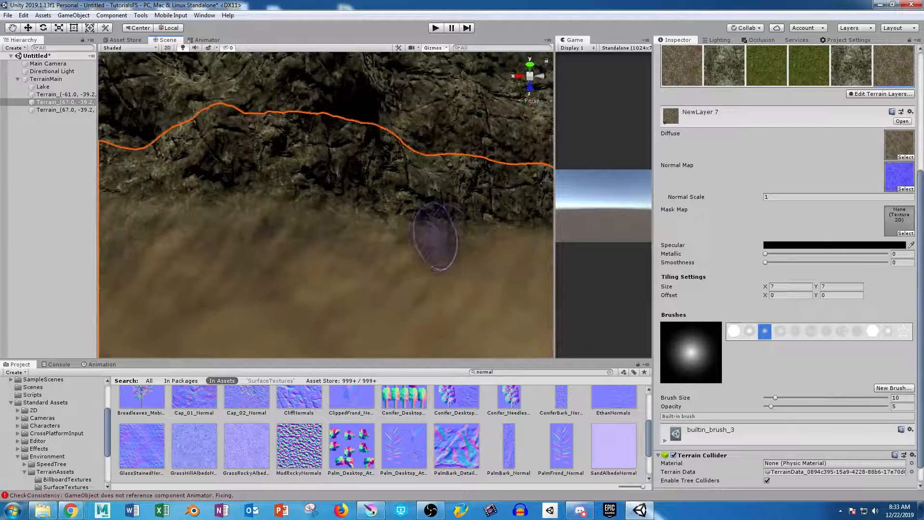
pyautogui.moveTo(453, 244); pyautogui.dragTo(381, 238, button='middle')
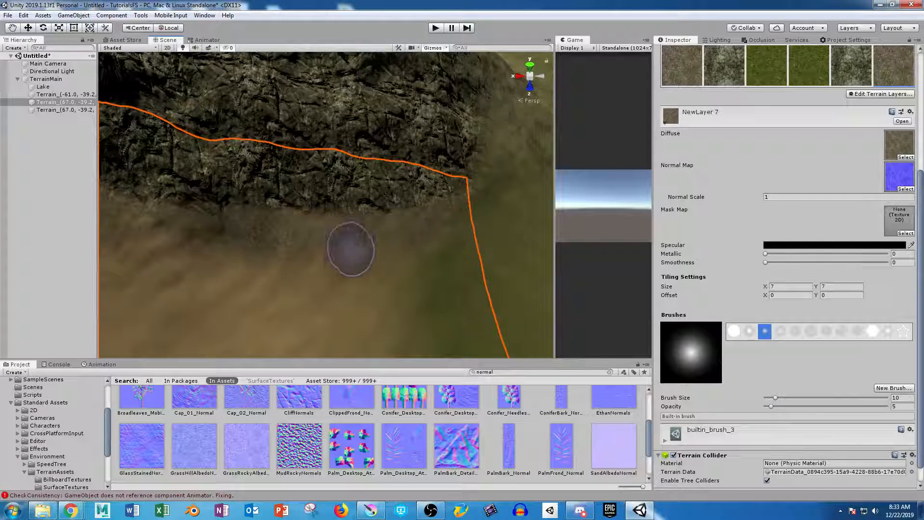
# - Select the Lake tile and darken the specular color of grass layer NewLayer 1 to 292929
pyautogui.scroll(-10, 369, 236)
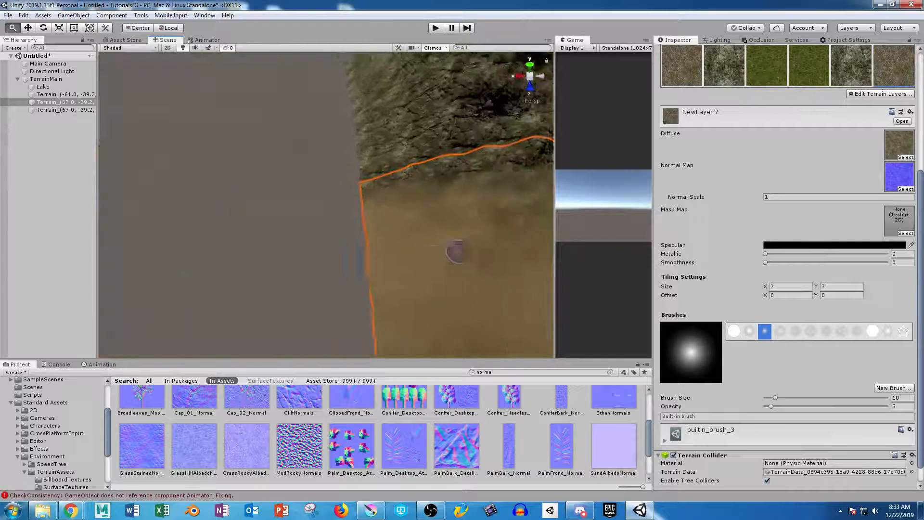
pyautogui.keyDown('alt'); pyautogui.moveTo(357, 251); pyautogui.dragTo(366, 250, button='right'); pyautogui.keyUp('alt')
pyautogui.keyDown('alt'); pyautogui.moveTo(366, 250); pyautogui.dragTo(436, 252); pyautogui.keyUp('alt')
pyautogui.moveTo(435, 251)
pyautogui.keyDown('alt'); pyautogui.mouseDown(button='middle')
pyautogui.moveTo(248, 122)
pyautogui.moveTo(179, 54)
pyautogui.moveTo(205, 92)
pyautogui.mouseUp(button='middle'); pyautogui.keyUp('alt')
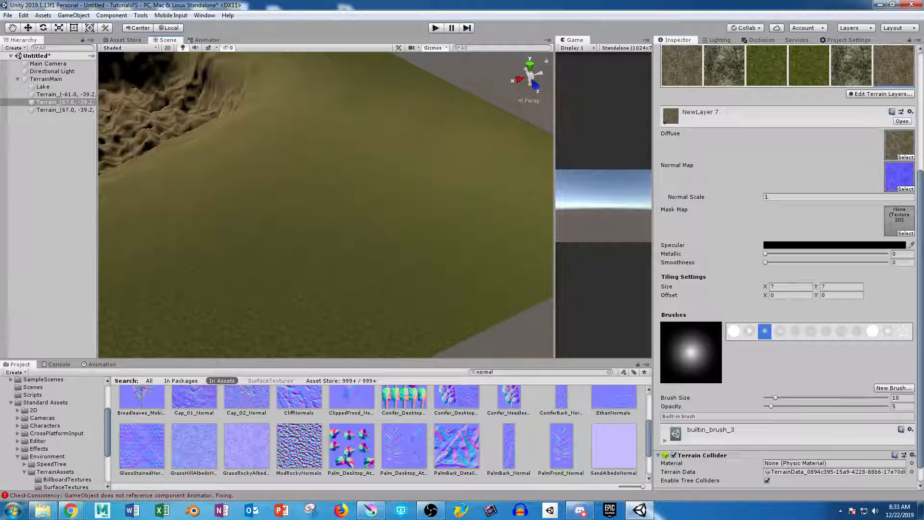
pyautogui.click(43, 86)
pyautogui.click(775, 119)
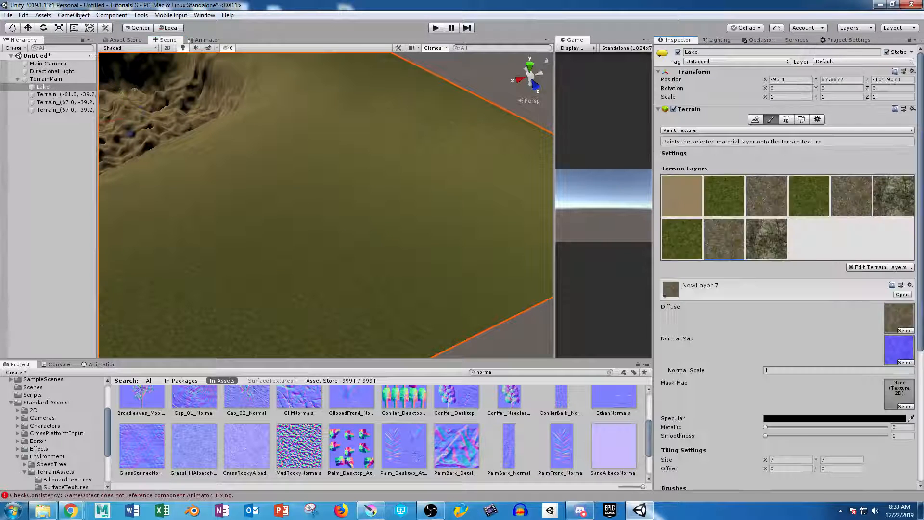
pyautogui.scroll(-7, 788, 270)
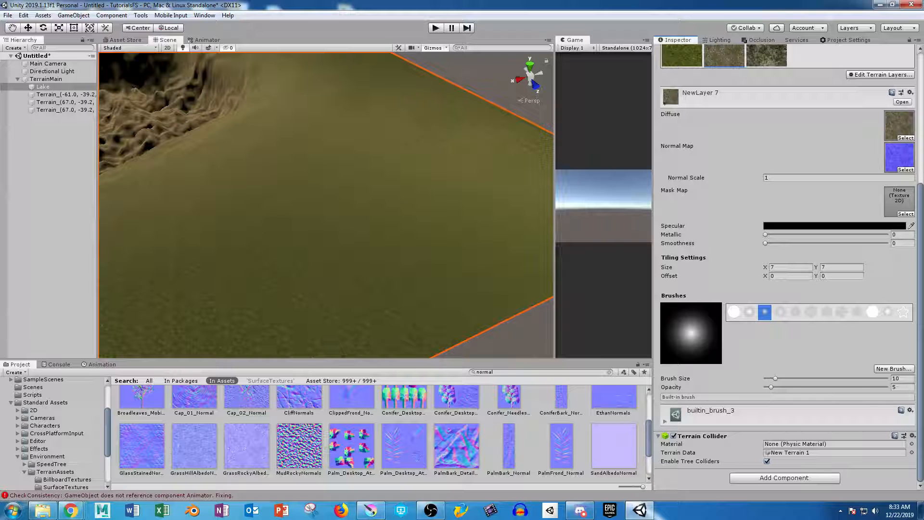
pyautogui.scroll(7, 787, 269)
pyautogui.click(682, 239)
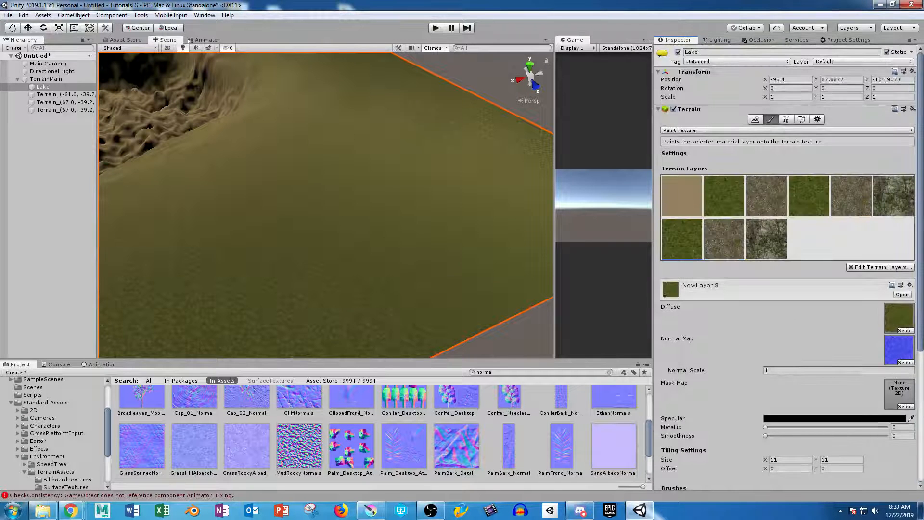
pyautogui.click(724, 195)
pyautogui.click(818, 419)
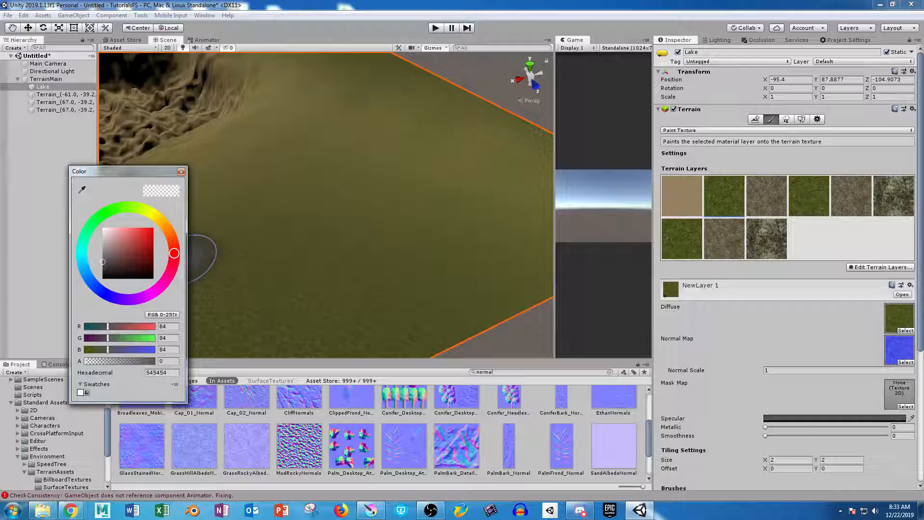
pyautogui.moveTo(102, 262); pyautogui.dragTo(102, 268)
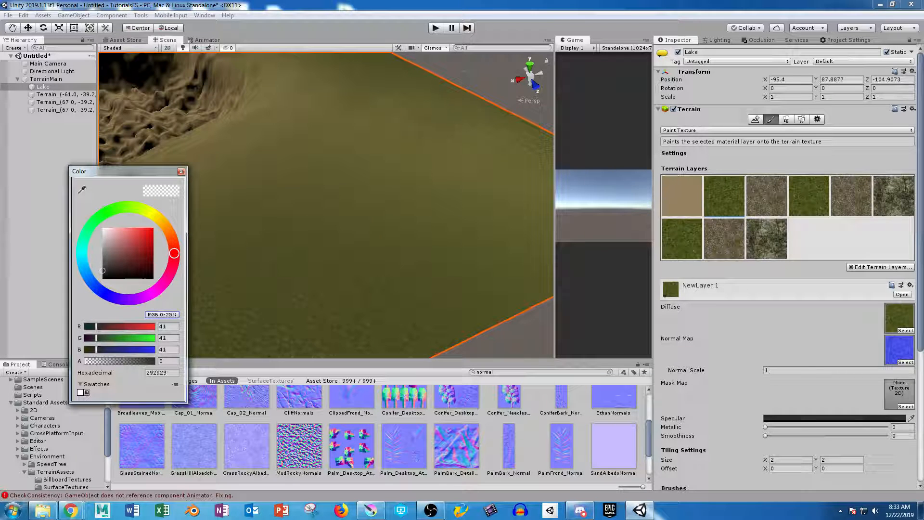
pyautogui.click(181, 171)
# - Review the specular and tiling settings of the Lake tile's other grass, rocky, cliff and sand layers
pyautogui.click(809, 196)
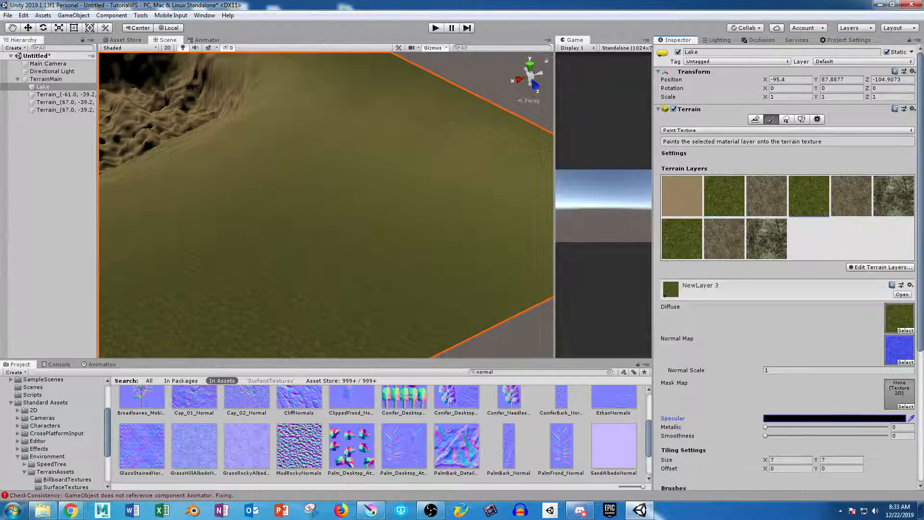
pyautogui.click(767, 196)
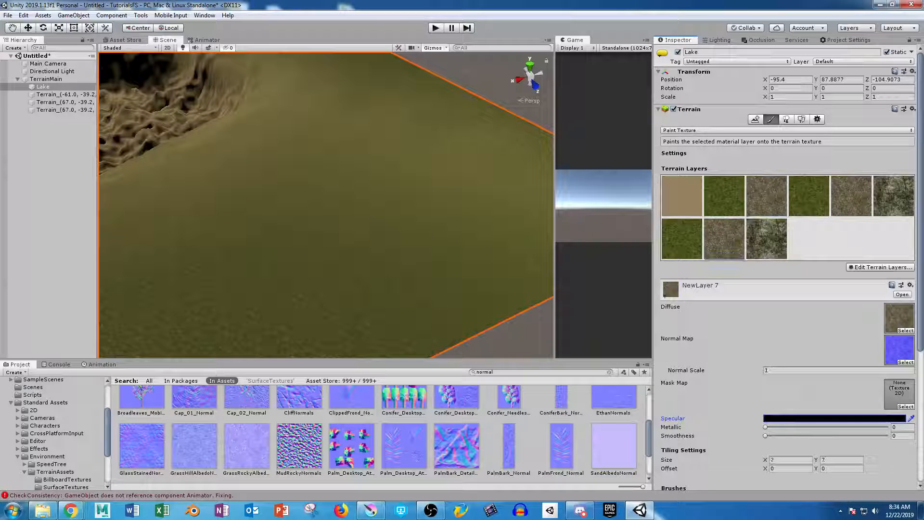
pyautogui.click(852, 195)
pyautogui.click(894, 196)
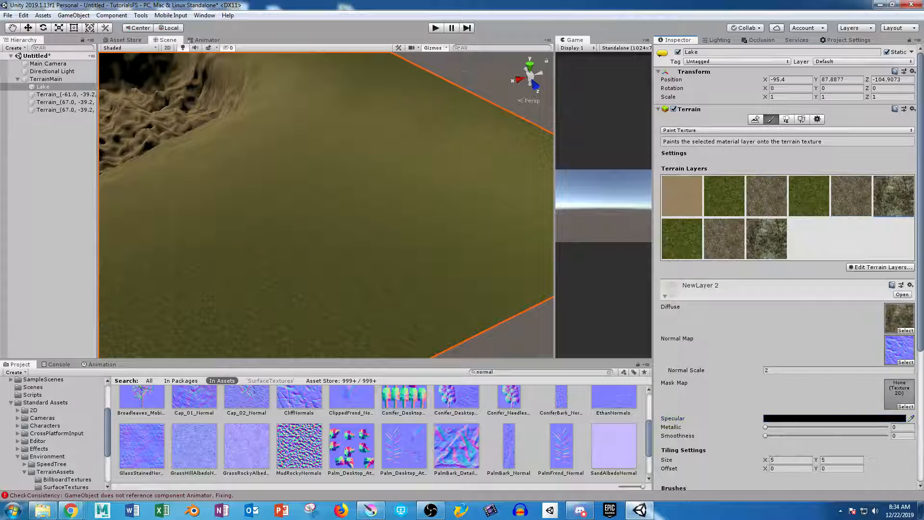
pyautogui.click(682, 196)
# - Examine the grassy slopes around the Lake tile's border and check the settings of grass layers NewLayer 1 and NewLayer 8
pyautogui.moveTo(355, 176); pyautogui.dragTo(417, 340, button='middle')
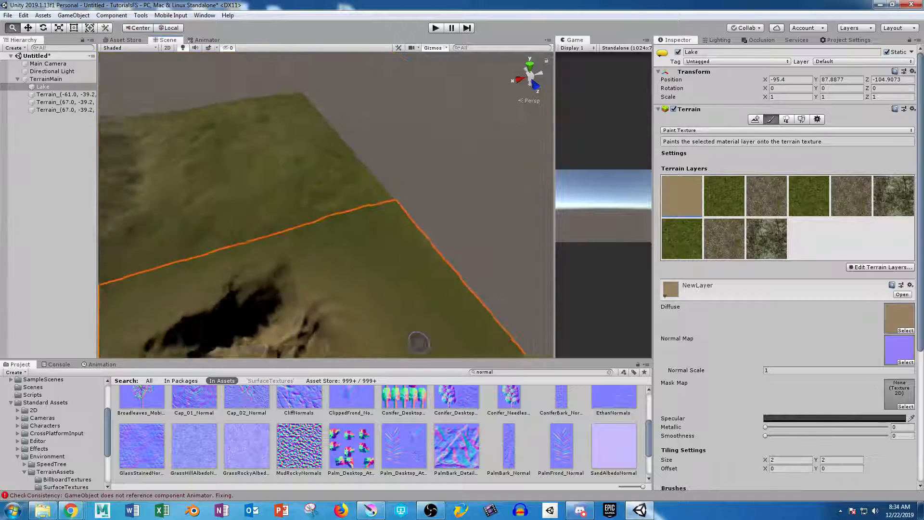
pyautogui.moveTo(361, 262); pyautogui.dragTo(482, 282, button='middle')
pyautogui.scroll(4, 482, 283)
pyautogui.scroll(5, 491, 286)
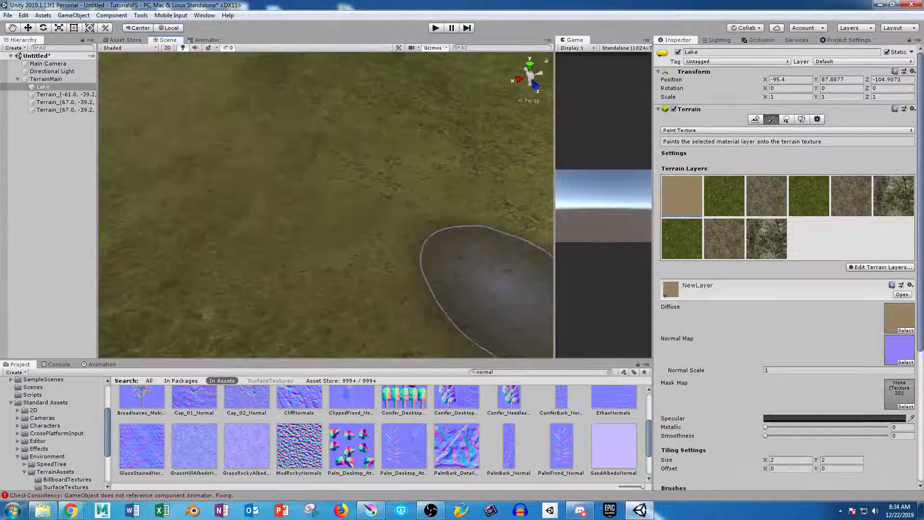
pyautogui.keyDown('alt'); pyautogui.moveTo(513, 291); pyautogui.dragTo(476, 187); pyautogui.keyUp('alt')
pyautogui.moveTo(476, 188)
pyautogui.keyDown('alt'); pyautogui.mouseDown(button='right')
pyautogui.moveTo(454, 149)
pyautogui.moveTo(464, 145)
pyautogui.mouseUp(button='right'); pyautogui.keyUp('alt')
pyautogui.click(722, 198)
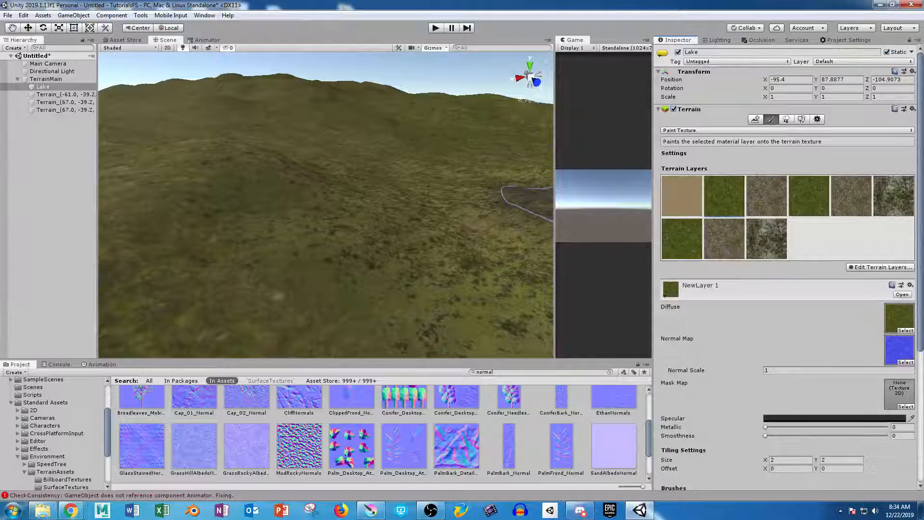
pyautogui.click(809, 197)
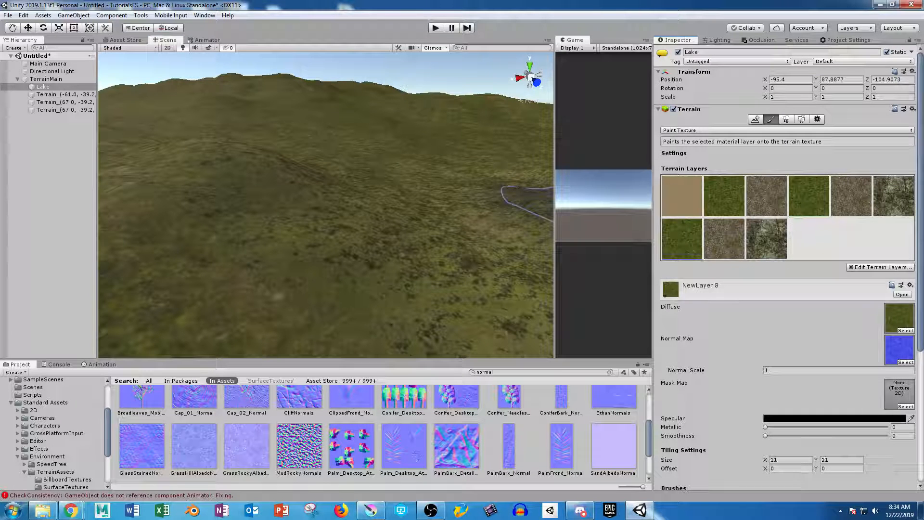
# - Select the neighbouring Terrain_(-61.0, -39.2, -191.6) tile and review the settings of its grass, cliff, rocky and sand layers
pyautogui.click(411, 150)
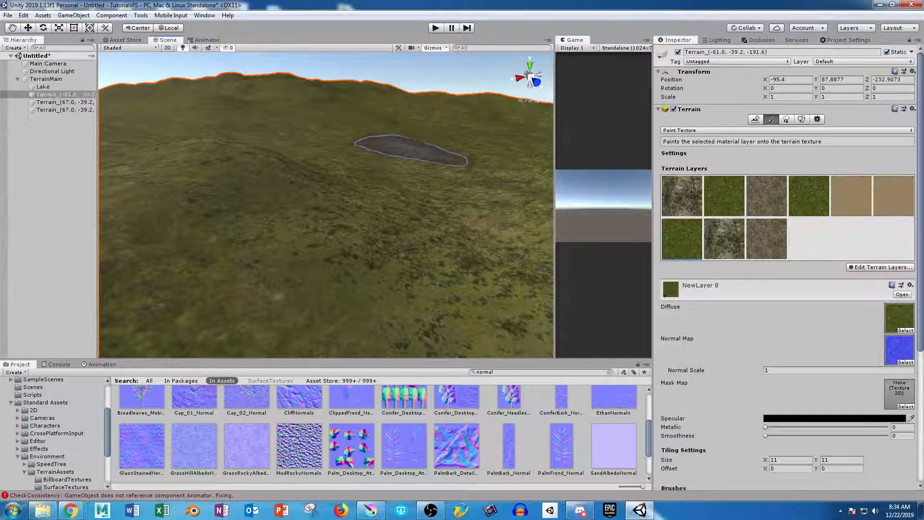
pyautogui.click(724, 197)
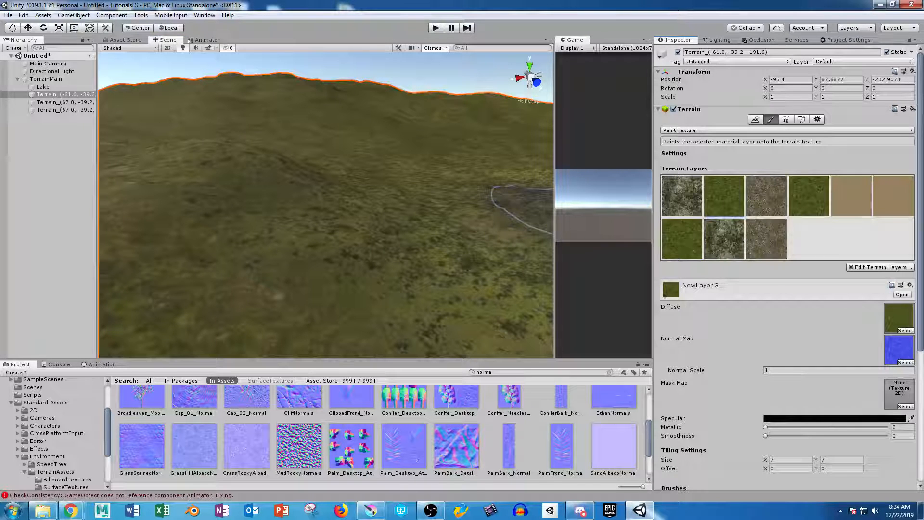
pyautogui.click(809, 197)
pyautogui.click(682, 239)
pyautogui.click(724, 238)
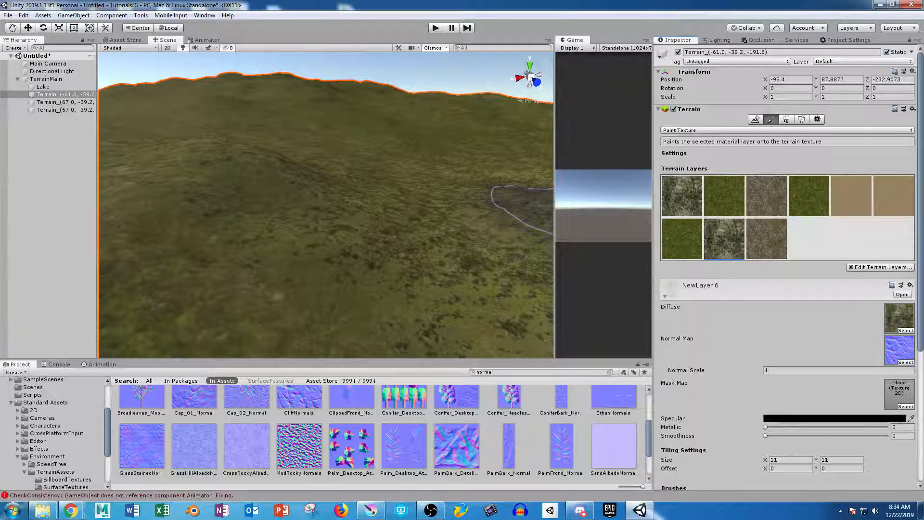
pyautogui.click(767, 239)
pyautogui.click(809, 197)
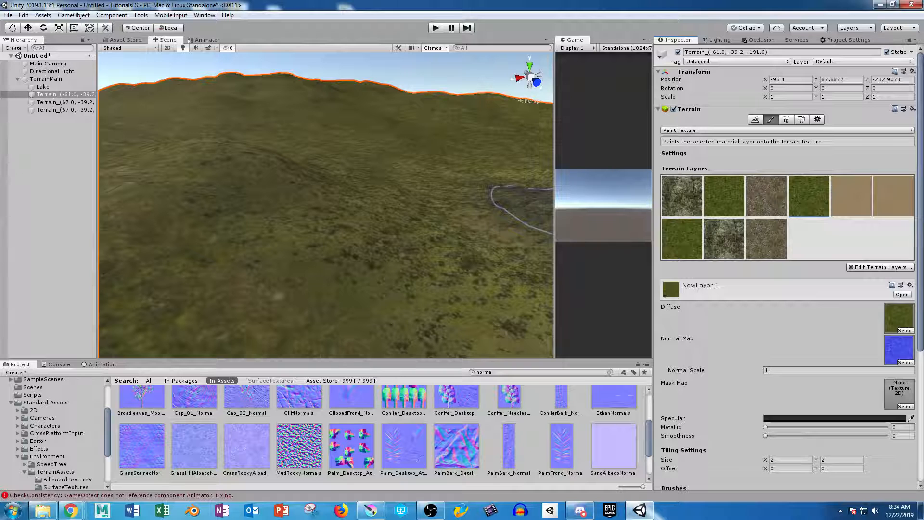
pyautogui.click(851, 196)
pyautogui.click(682, 196)
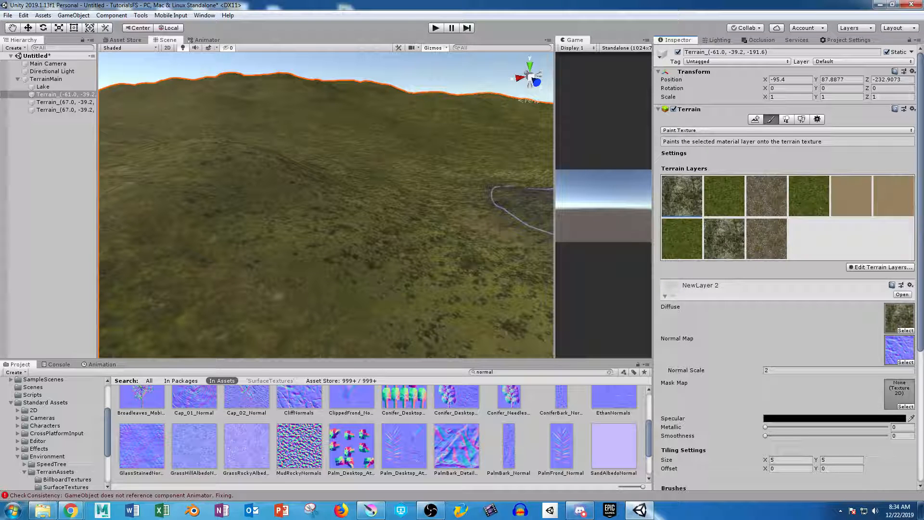
# - Try normal scale 4 on cliff layer NewLayer 2, settling on 1
pyautogui.click(818, 370)
pyautogui.write('1')
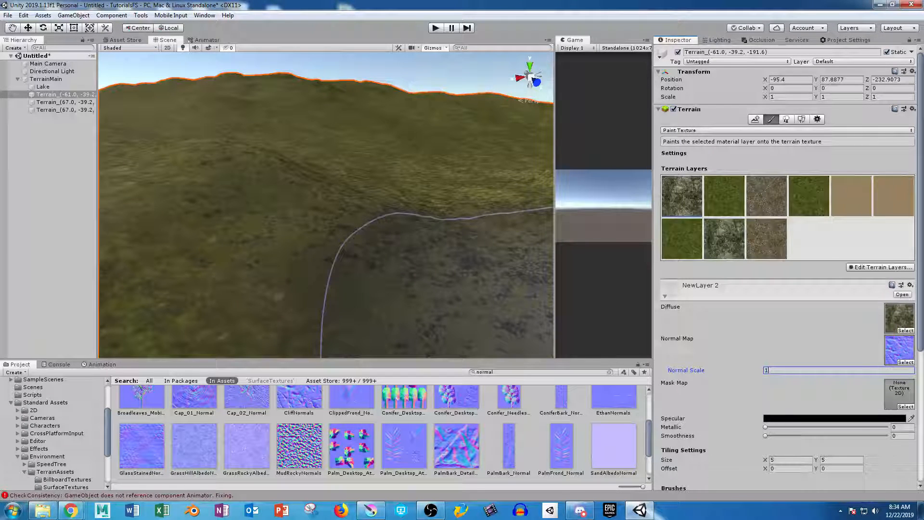
pyautogui.scroll(-5, 321, 130)
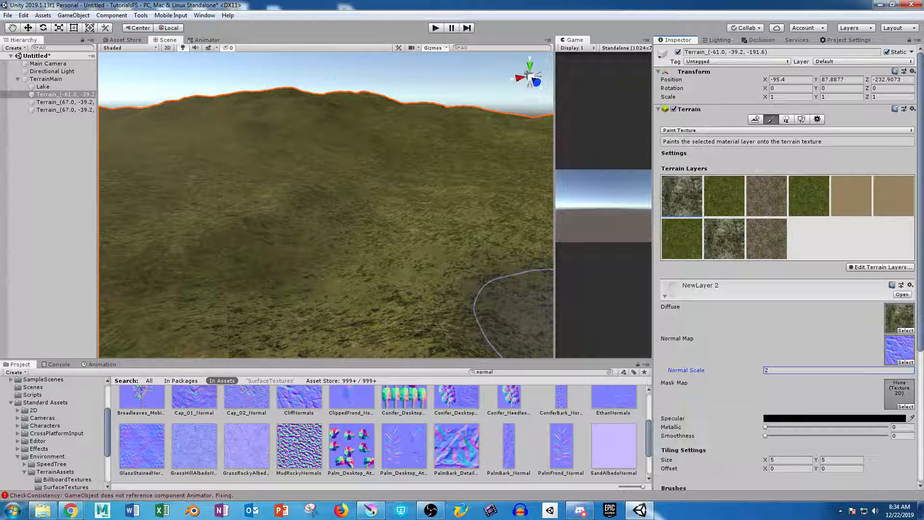
pyautogui.write('4')
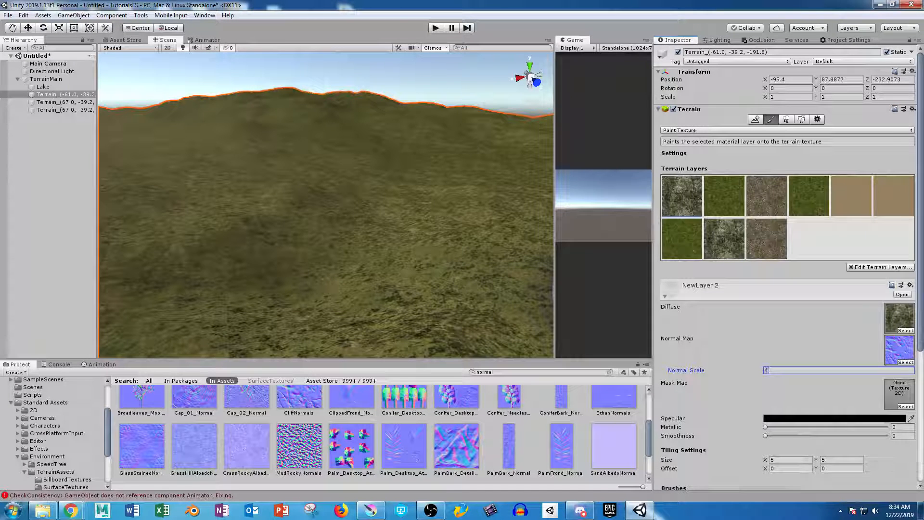
pyautogui.press('BackSpace')
pyautogui.write('1')
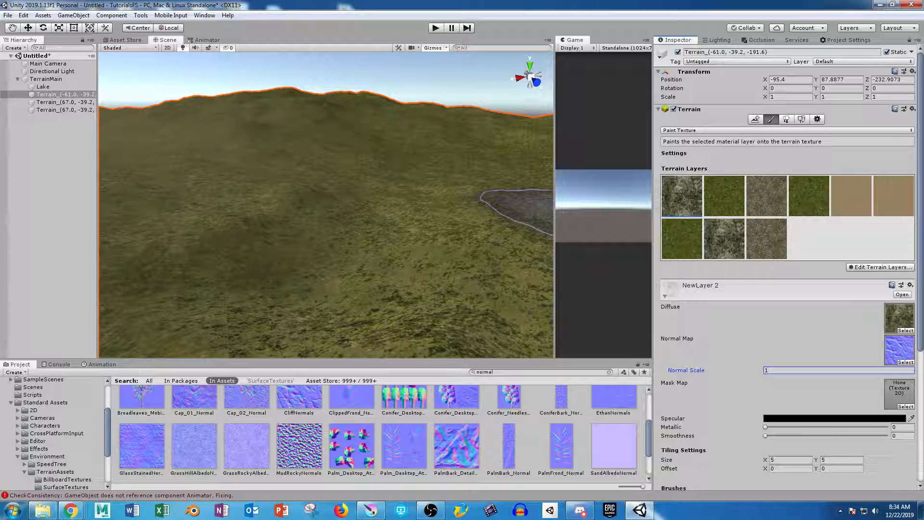
# - Raise the tile's grass layer smoothness to 0.765 on NewLayer 3, 0.794 on NewLayer 1 and 0.822 on NewLayer 8
pyautogui.moveTo(765, 436); pyautogui.dragTo(861, 435)
pyautogui.click(724, 196)
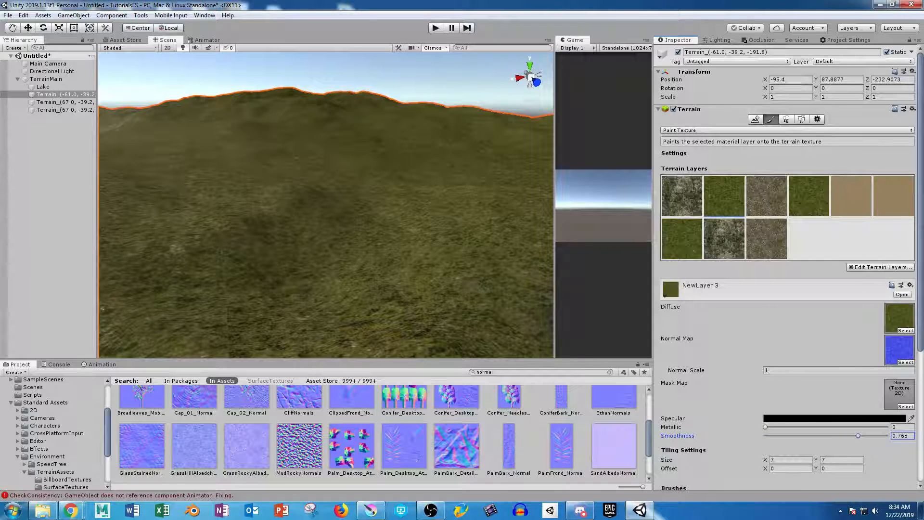
pyautogui.click(812, 199)
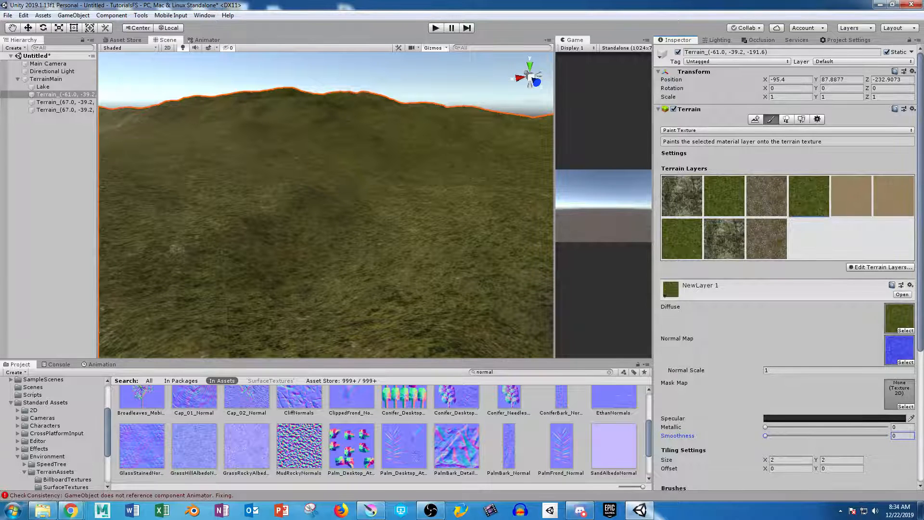
pyautogui.click(683, 239)
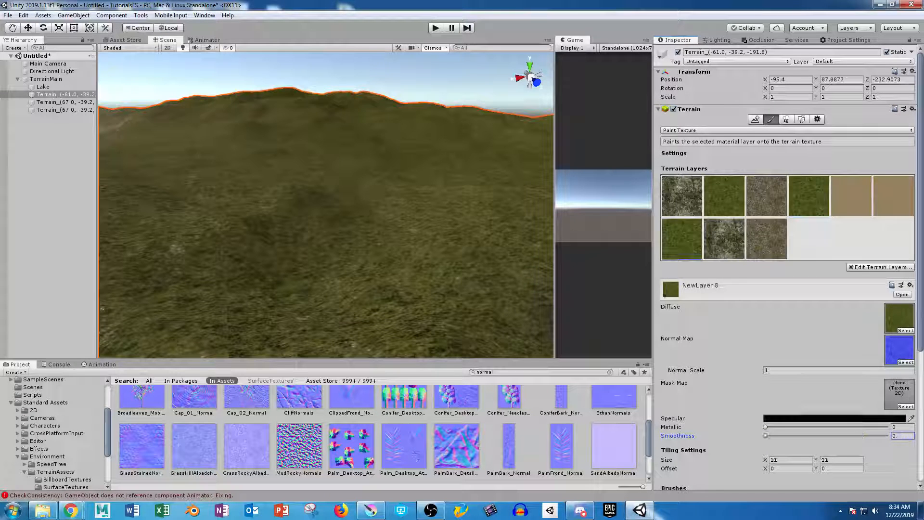
pyautogui.moveTo(765, 435); pyautogui.dragTo(865, 436)
# - Select the Lake tile and set its sand layer NewLayer's smoothness to 0.092
pyautogui.scroll(-10, 455, 268)
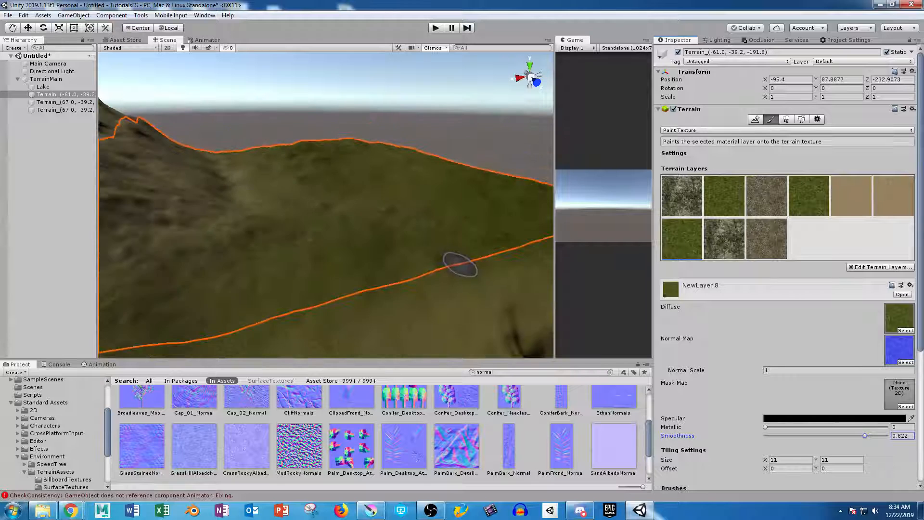
pyautogui.scroll(-6, 459, 265)
pyautogui.moveTo(429, 273); pyautogui.dragTo(323, 239, button='middle')
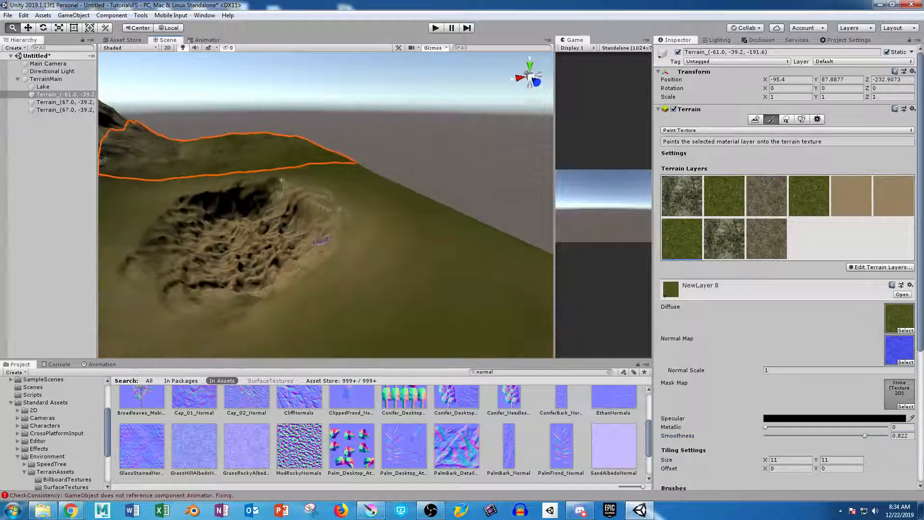
pyautogui.scroll(5, 322, 240)
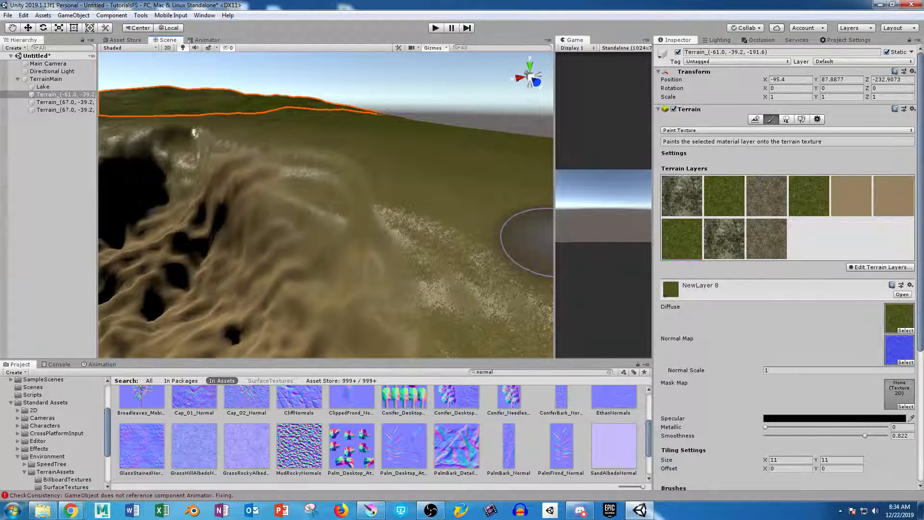
pyautogui.click(413, 236)
pyautogui.click(725, 198)
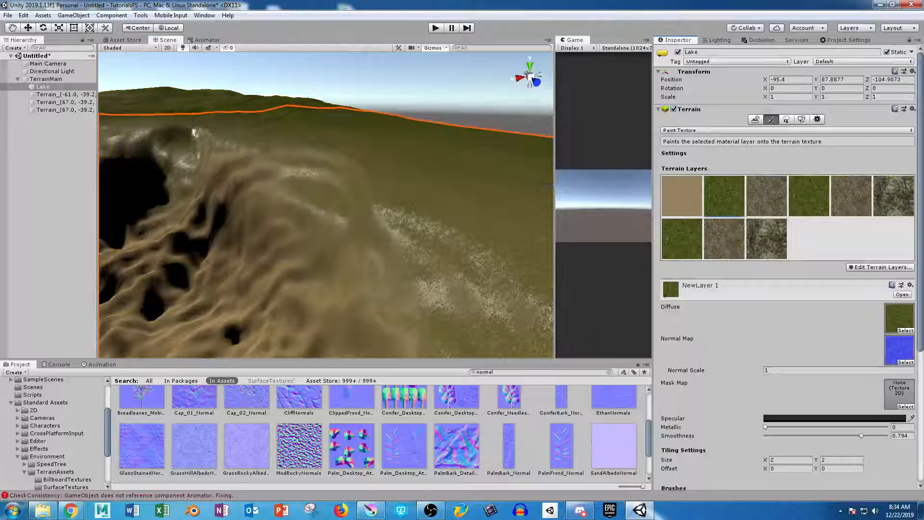
pyautogui.click(683, 197)
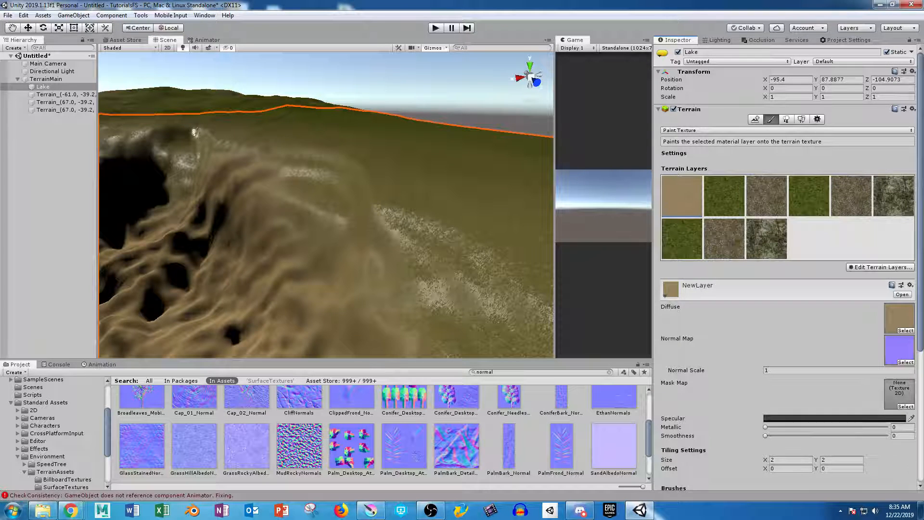
pyautogui.moveTo(766, 435)
pyautogui.mouseDown()
pyautogui.moveTo(856, 435)
pyautogui.moveTo(764, 435)
pyautogui.mouseUp()
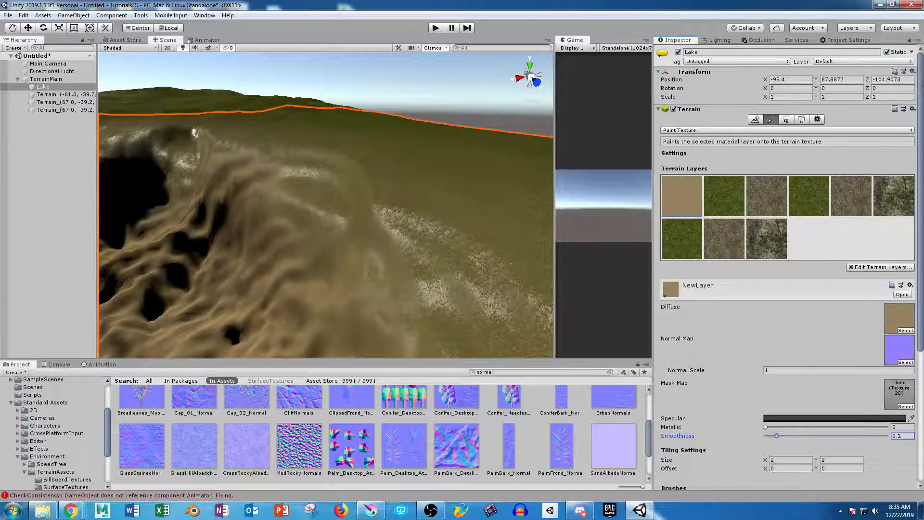
# - Darken the specular color of the Lake tile's sand layer to 202020
pyautogui.click(819, 418)
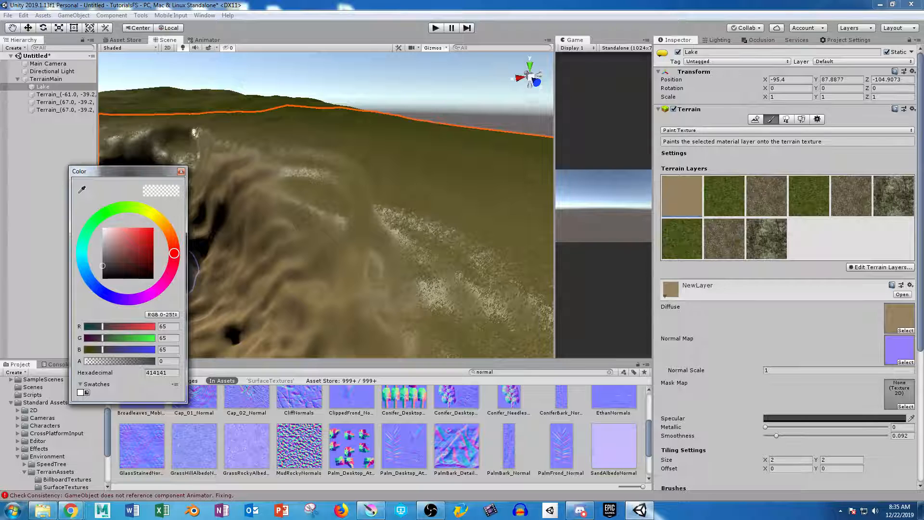
pyautogui.moveTo(103, 266); pyautogui.dragTo(102, 272)
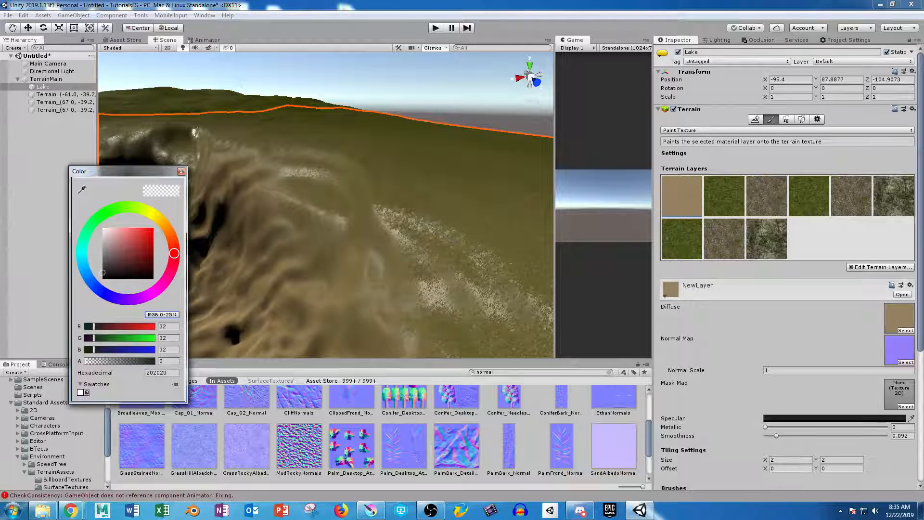
pyautogui.click(181, 171)
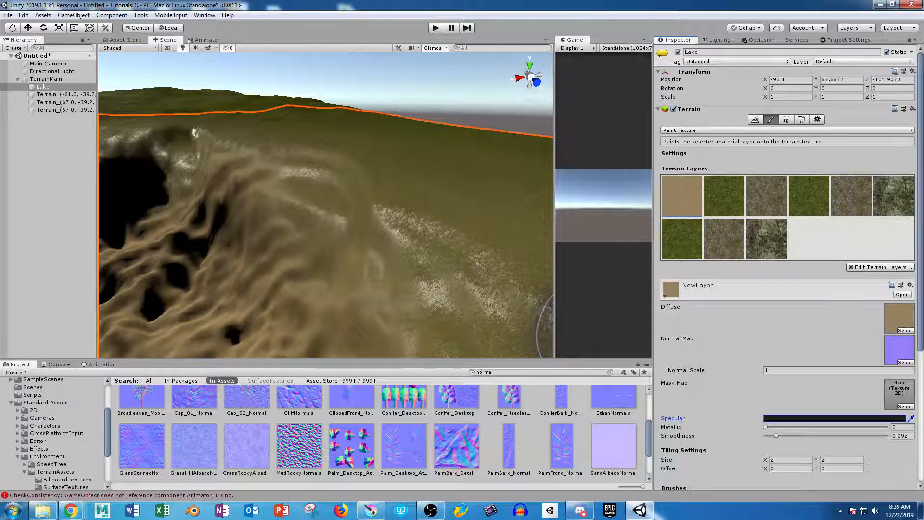
# - Try normal scales of 2 and 1.2 on the Lake tile's sand layer, settling on 0.7
pyautogui.scroll(-5, 787, 269)
pyautogui.scroll(5, 787, 265)
pyautogui.write('2')
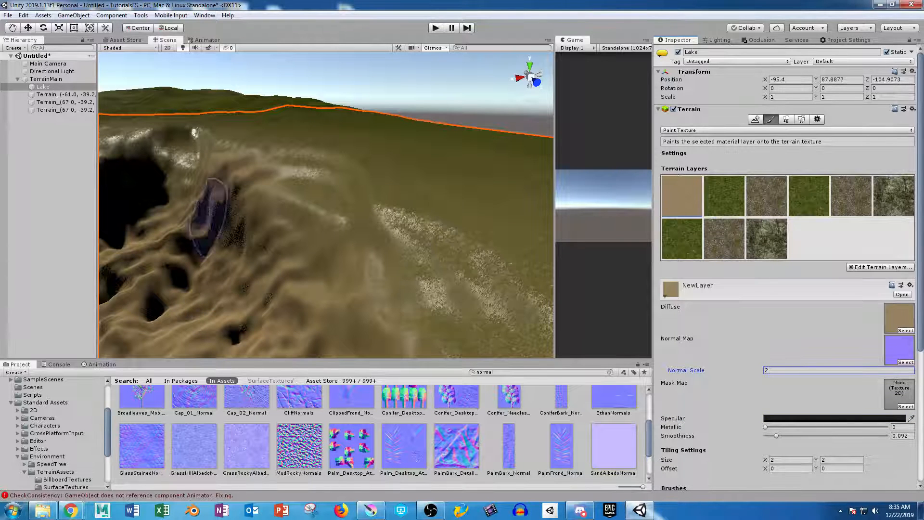
pyautogui.keyDown('alt'); pyautogui.moveTo(302, 179); pyautogui.dragTo(364, 145, button='right'); pyautogui.keyUp('alt')
pyautogui.press('Right')
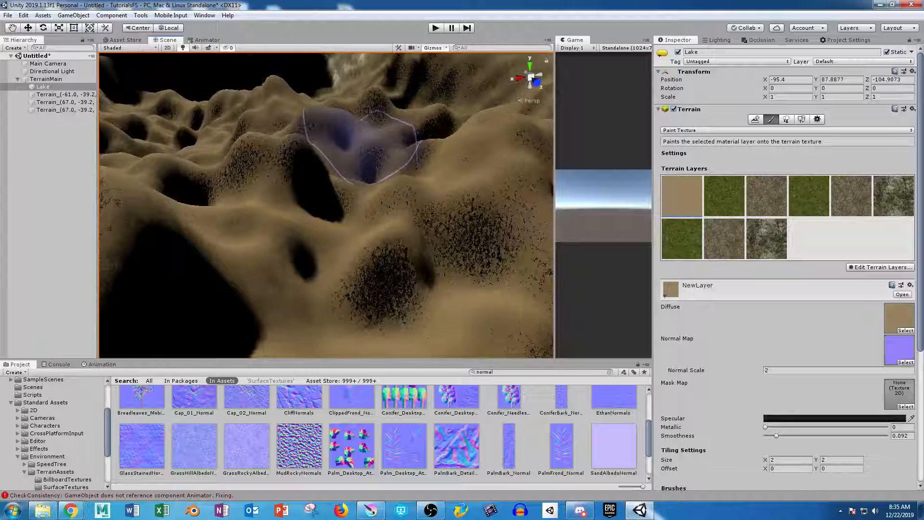
pyautogui.click(789, 370)
pyautogui.press('BackSpace')
pyautogui.write('1.2')
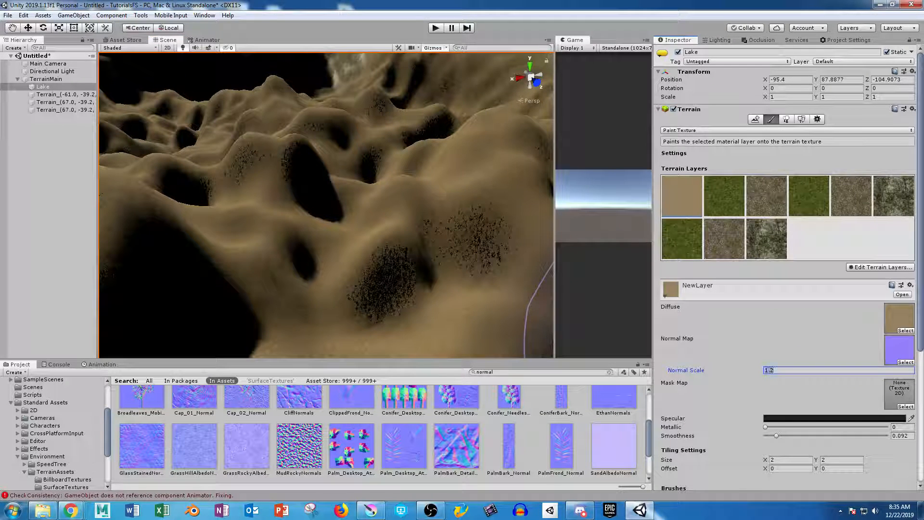
pyautogui.write('.7')
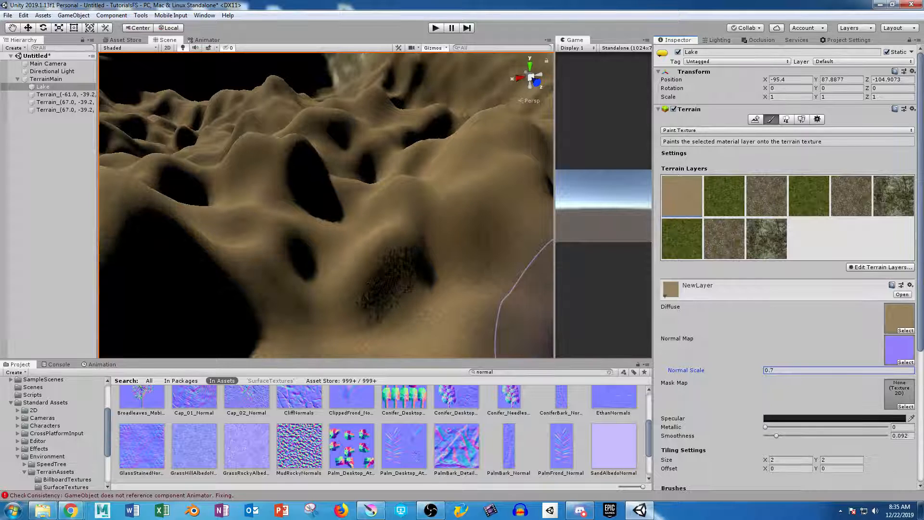
# - Raise the smoothness of the Lake tile's sand layer to 0.362
pyautogui.keyDown('alt'); pyautogui.moveTo(448, 152); pyautogui.dragTo(351, 195, button='right'); pyautogui.keyUp('alt')
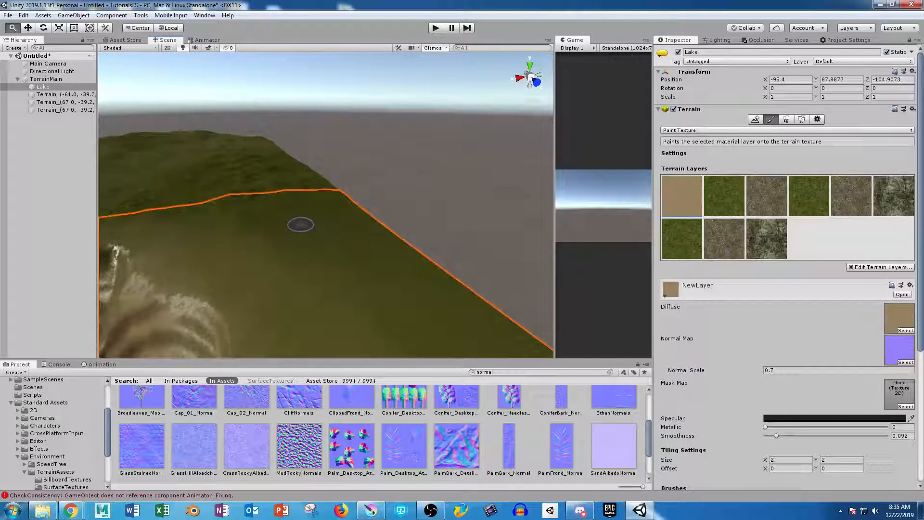
pyautogui.moveTo(301, 224); pyautogui.dragTo(362, 260, button='right')
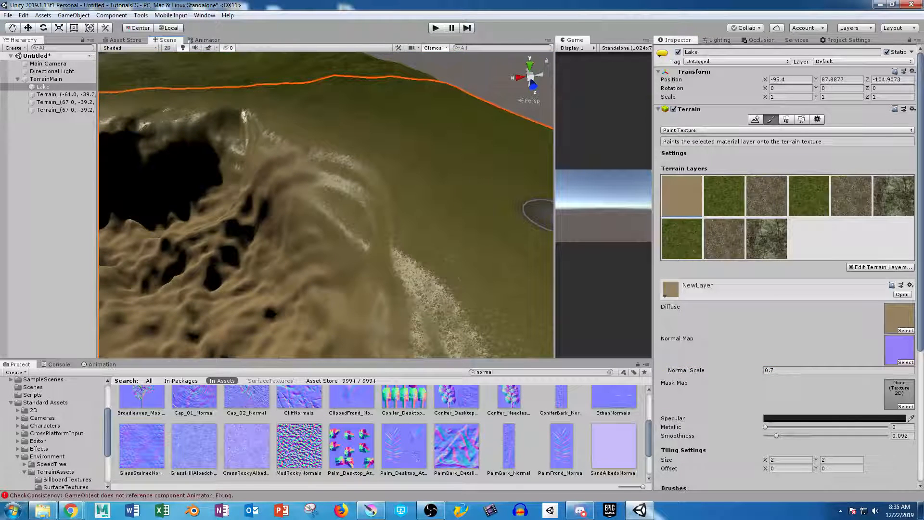
pyautogui.moveTo(776, 435); pyautogui.dragTo(809, 436)
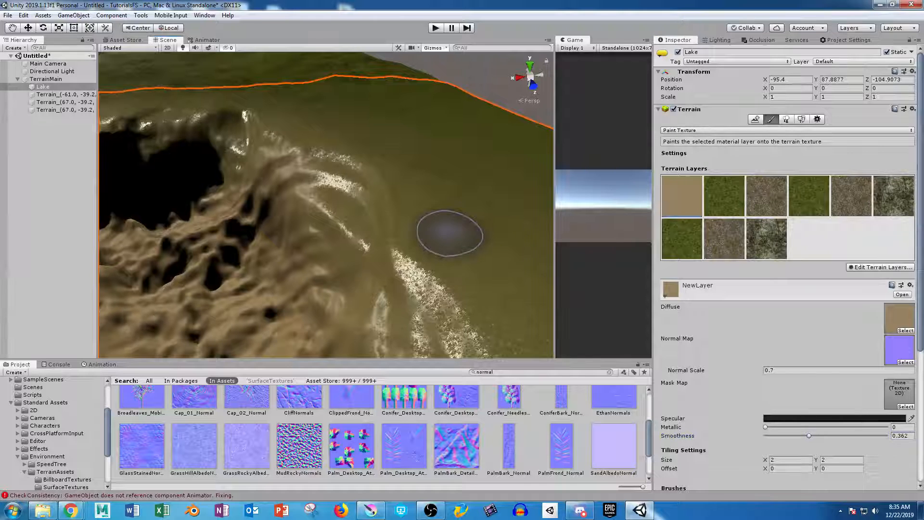
# - Check the whole Lake tile's shine from a distance and lower the sand layer's smoothness to 0.144
pyautogui.scroll(-5, 431, 268)
pyautogui.scroll(-2, 394, 256)
pyautogui.keyDown('alt'); pyautogui.moveTo(395, 255); pyautogui.dragTo(186, 217); pyautogui.keyUp('alt')
pyautogui.scroll(-2, 289, 289)
pyautogui.moveTo(289, 289); pyautogui.dragTo(332, 188, button='middle')
pyautogui.scroll(3, 332, 188)
pyautogui.scroll(2, 328, 229)
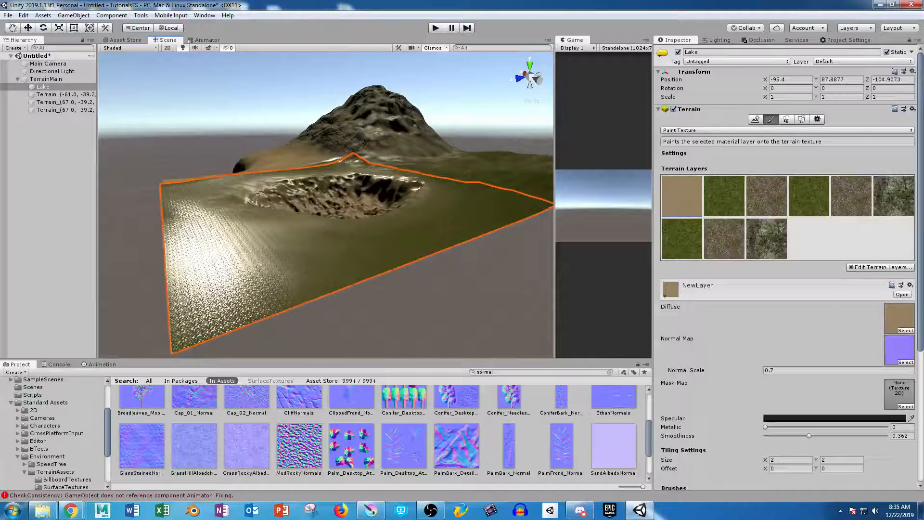
pyautogui.moveTo(337, 231); pyautogui.dragTo(313, 217, button='middle')
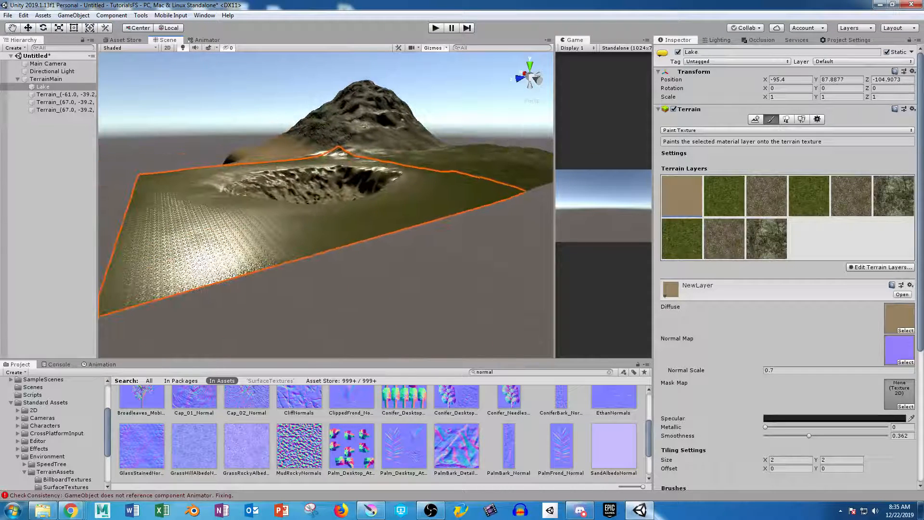
pyautogui.moveTo(809, 436); pyautogui.dragTo(788, 436)
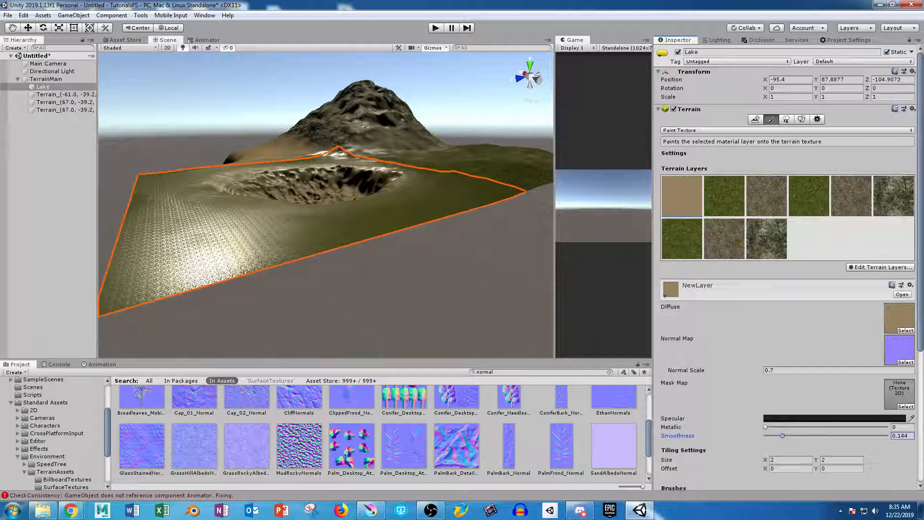
# - Lower the smoothness of the Lake tile's grass layers NewLayer 1, NewLayer 3 and NewLayer 8, setting NewLayer 8 to 0.136
pyautogui.click(724, 197)
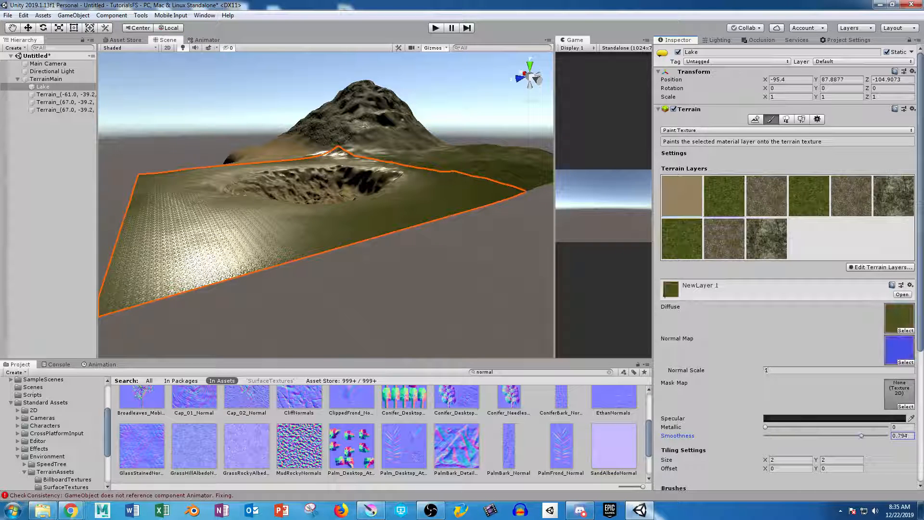
pyautogui.moveTo(862, 436); pyautogui.dragTo(801, 436)
pyautogui.click(810, 196)
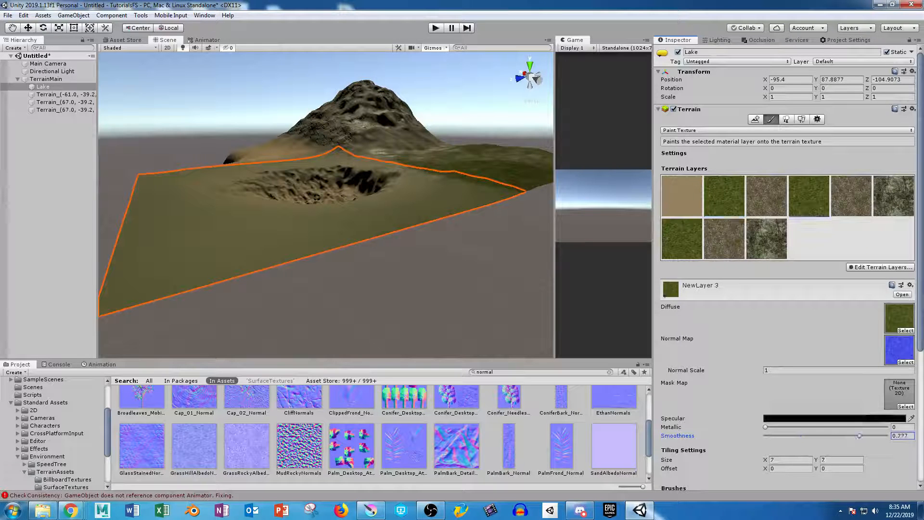
pyautogui.moveTo(860, 436); pyautogui.dragTo(782, 436)
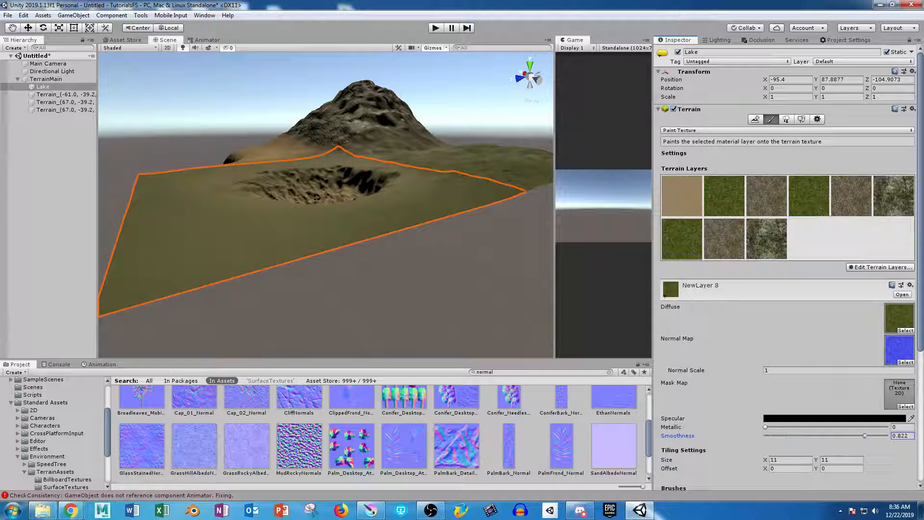
pyautogui.moveTo(865, 436); pyautogui.dragTo(783, 436)
# - Examine the lake basin, the neighbouring grass and the mountain's slopes from several angles and distances
pyautogui.keyDown('alt'); pyautogui.moveTo(444, 200); pyautogui.dragTo(400, 241); pyautogui.keyUp('alt')
pyautogui.keyDown('alt'); pyautogui.moveTo(400, 241); pyautogui.dragTo(386, 214, button='right'); pyautogui.keyUp('alt')
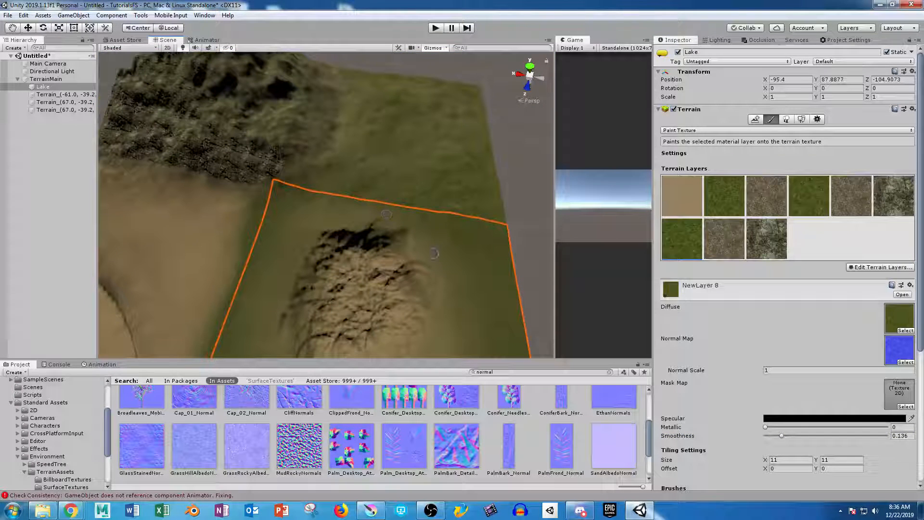
pyautogui.scroll(10, 455, 231)
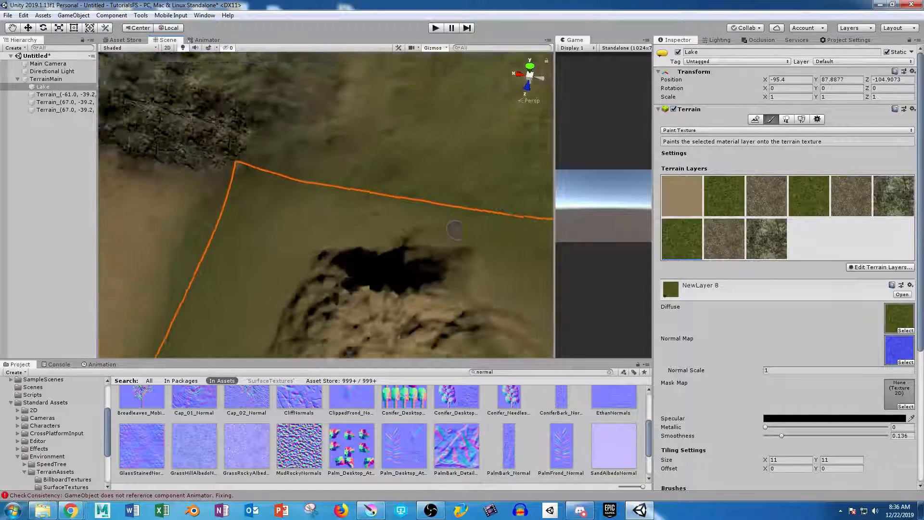
pyautogui.keyDown('alt'); pyautogui.moveTo(458, 231); pyautogui.dragTo(323, 156); pyautogui.keyUp('alt')
pyautogui.keyDown('alt'); pyautogui.moveTo(323, 156); pyautogui.dragTo(319, 152, button='right'); pyautogui.keyUp('alt')
pyautogui.keyDown('alt'); pyautogui.moveTo(318, 152); pyautogui.dragTo(269, 159); pyautogui.keyUp('alt')
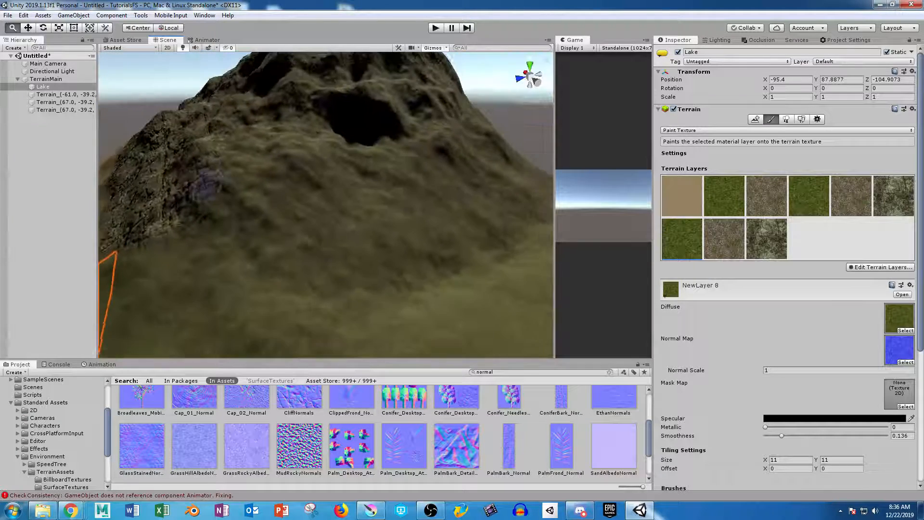
pyautogui.keyDown('alt'); pyautogui.moveTo(308, 231); pyautogui.dragTo(219, 193); pyautogui.keyUp('alt')
pyautogui.keyDown('alt'); pyautogui.moveTo(218, 193); pyautogui.dragTo(367, 316, button='right'); pyautogui.keyUp('alt')
# - Paint the mountain tile's slopes and peak with the NewLayer 6 cliff texture, using a brush size of 20
pyautogui.click(367, 316)
pyautogui.click(682, 197)
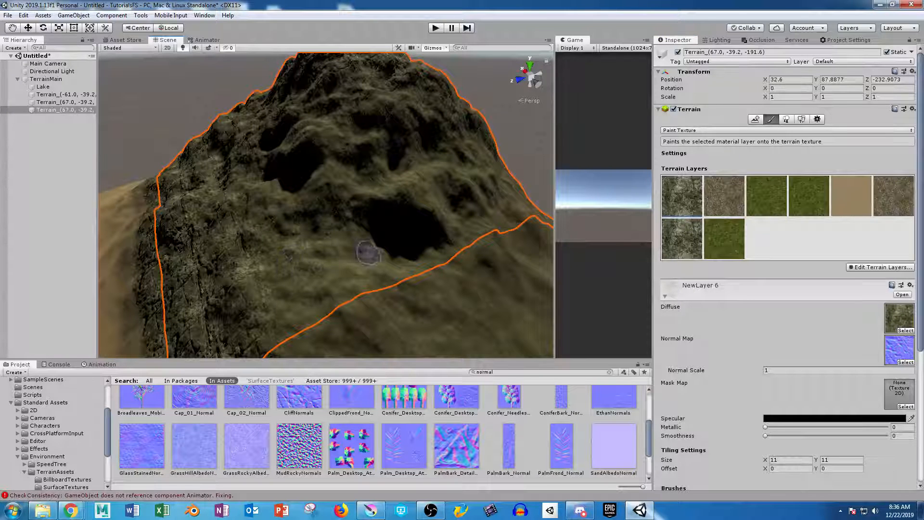
pyautogui.scroll(-6, 788, 269)
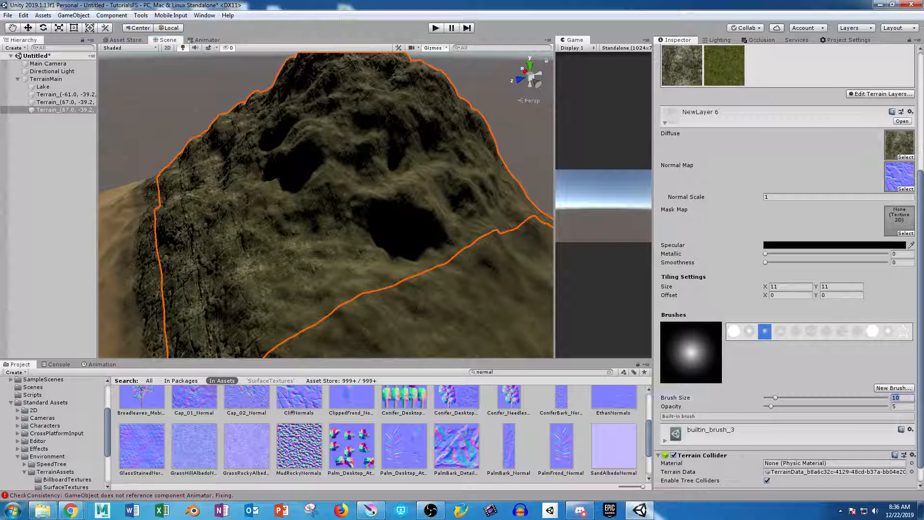
pyautogui.write('20')
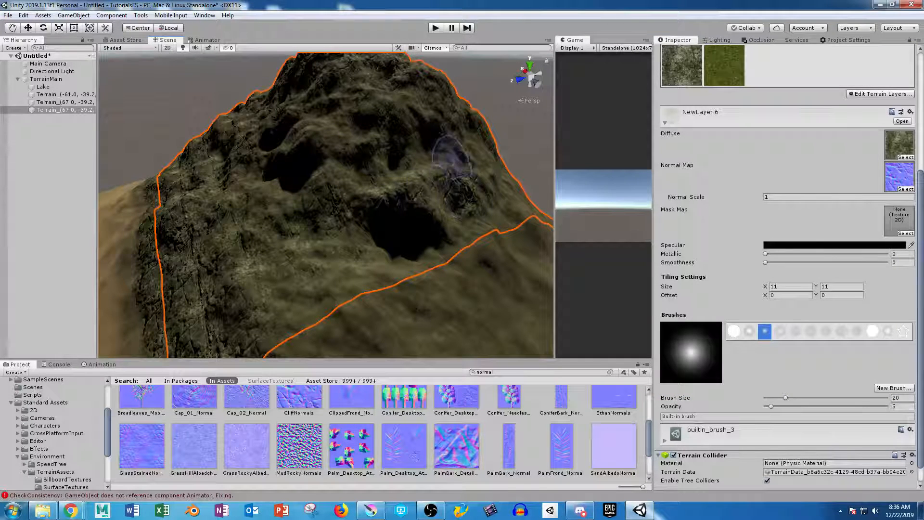
pyautogui.moveTo(372, 160); pyautogui.dragTo(344, 214, button='middle')
pyautogui.scroll(5, 376, 246)
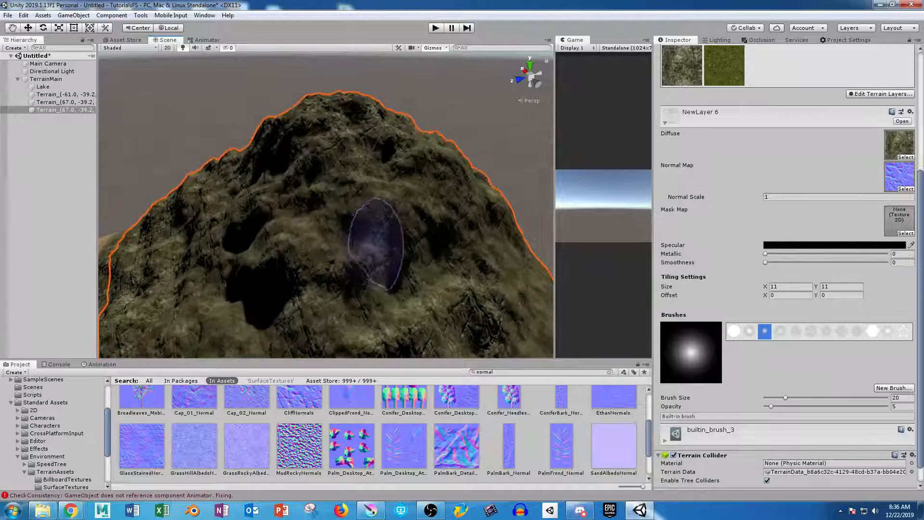
pyautogui.scroll(-4, 402, 255)
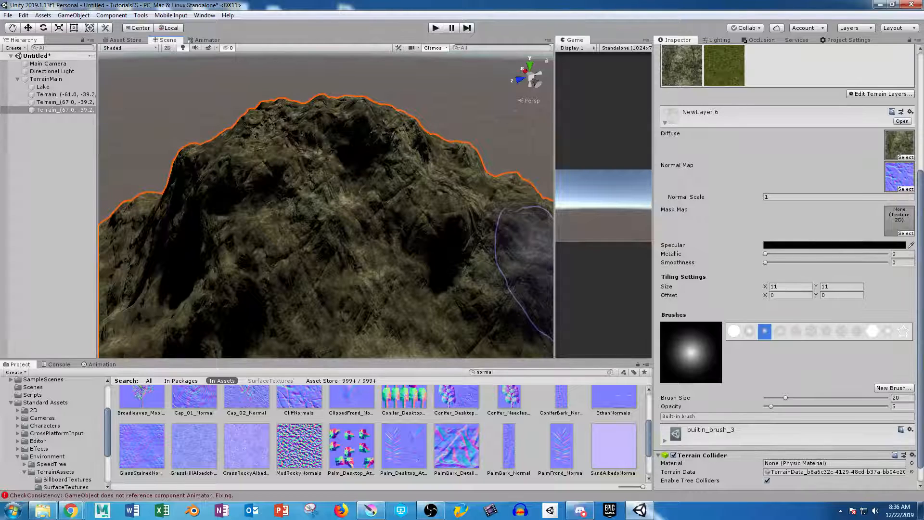
# - Search the project assets for snow, clear the search and view the painted mountain and grassland from a distance
pyautogui.click(544, 372)
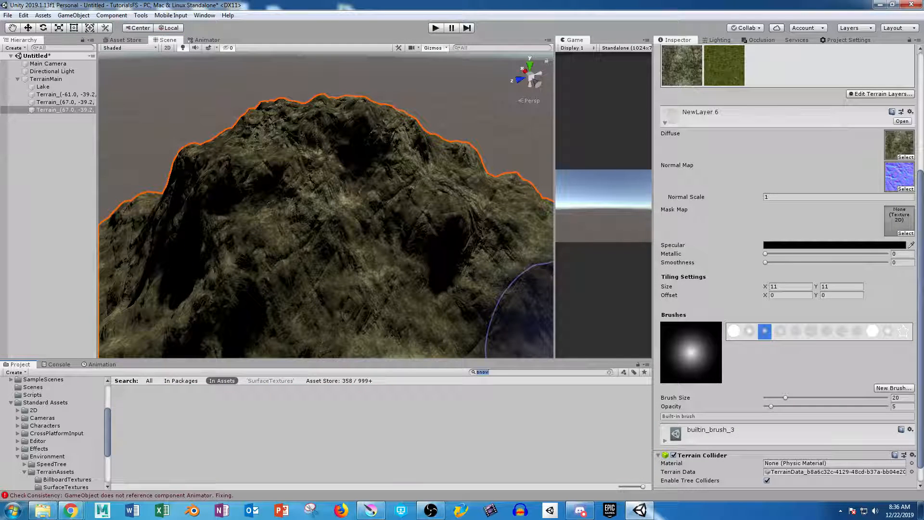
pyautogui.press('BackSpace')
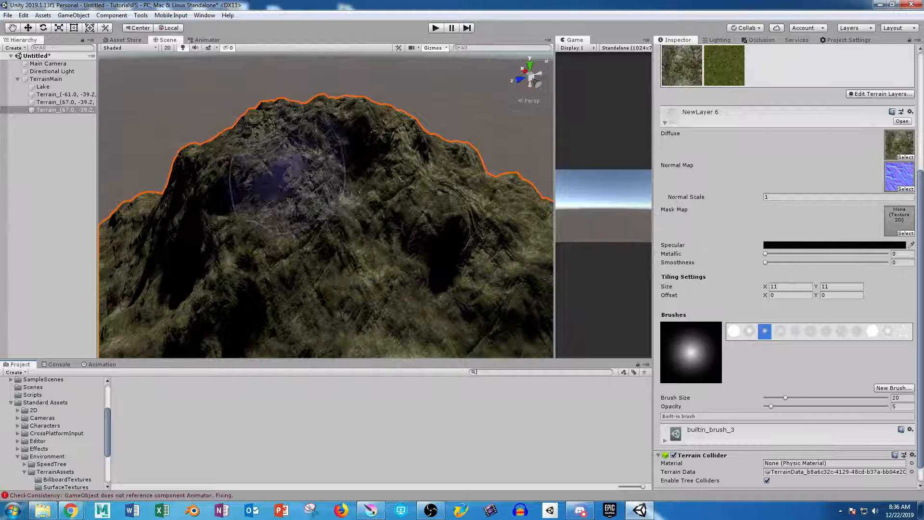
pyautogui.scroll(-8, 400, 243)
pyautogui.scroll(8, 397, 253)
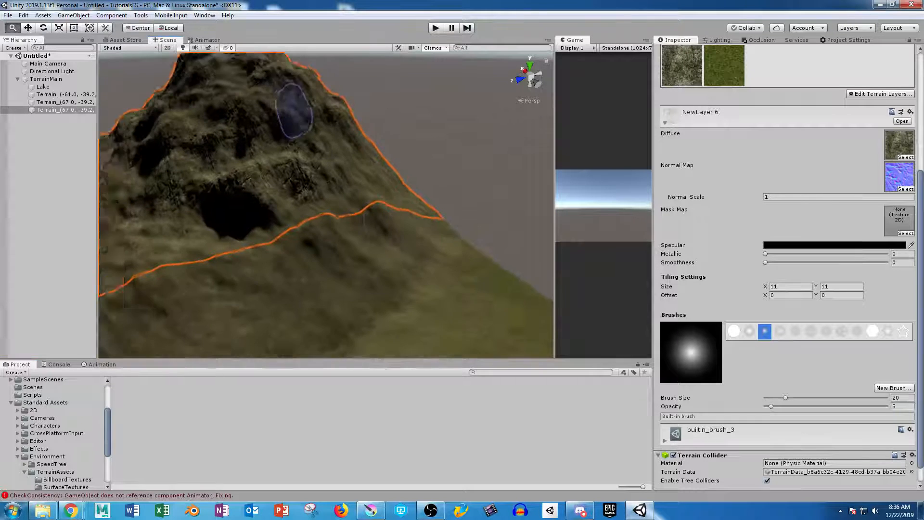
pyautogui.scroll(-5, 371, 207)
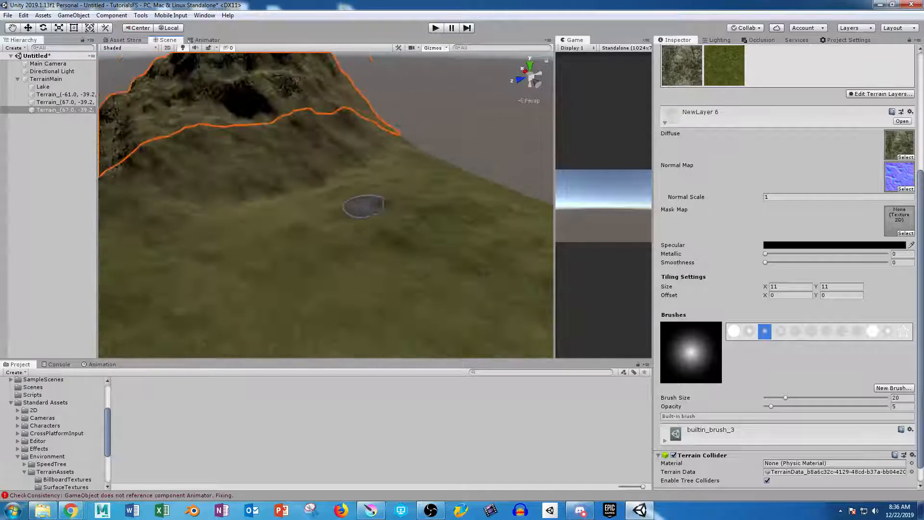
pyautogui.scroll(6, 788, 270)
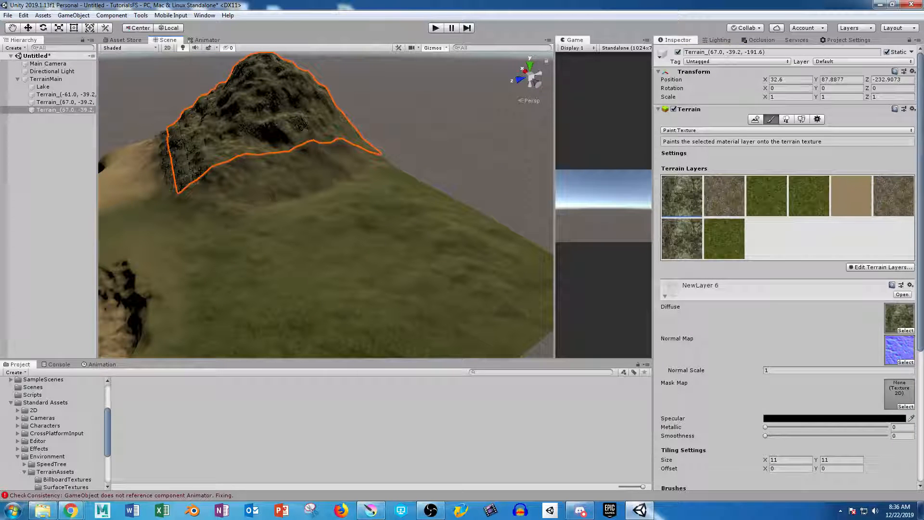
# - Switch the mountain tile to Paint Trees, start adding a tree and open the selection of tree prefabs
pyautogui.click(786, 119)
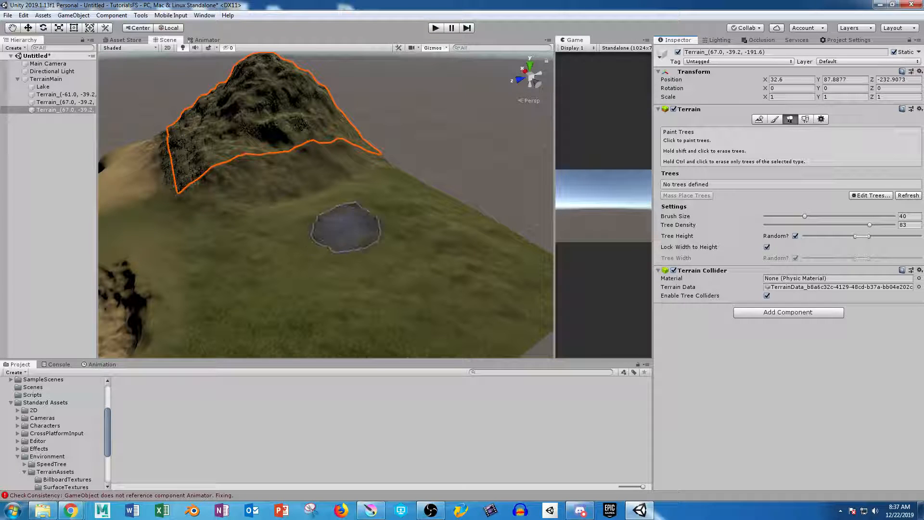
pyautogui.click(872, 195)
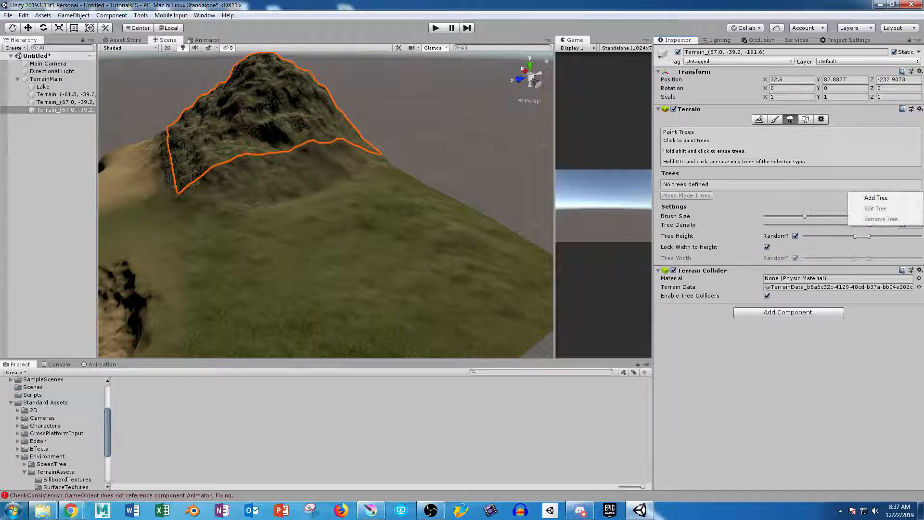
pyautogui.click(864, 205)
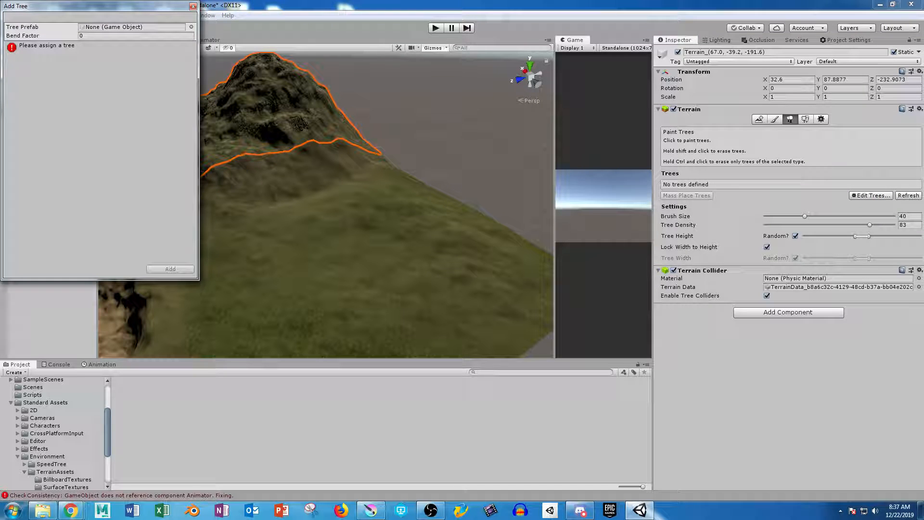
pyautogui.click(191, 27)
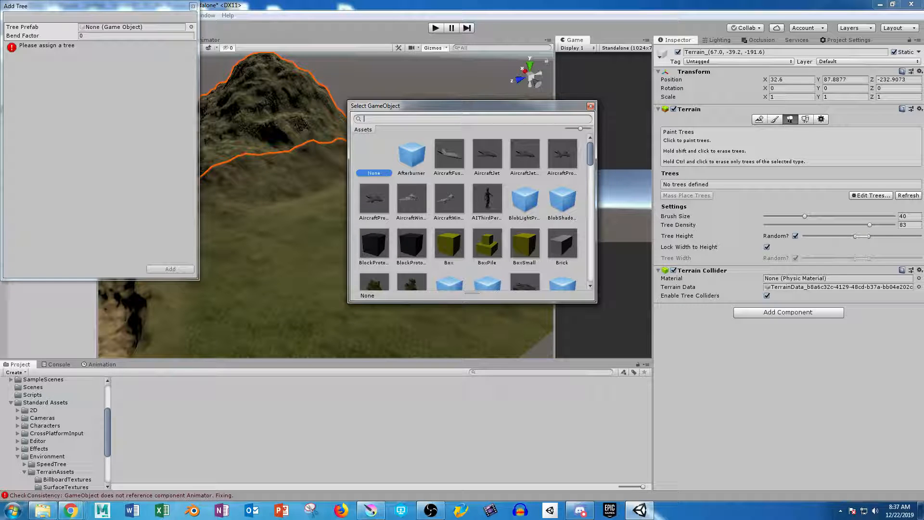
pyautogui.write('tree')
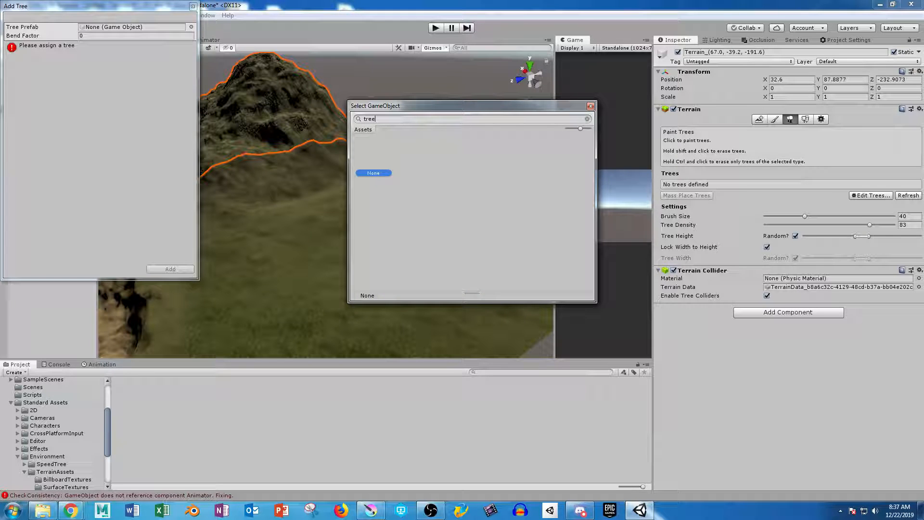
pyautogui.press('BackSpace')
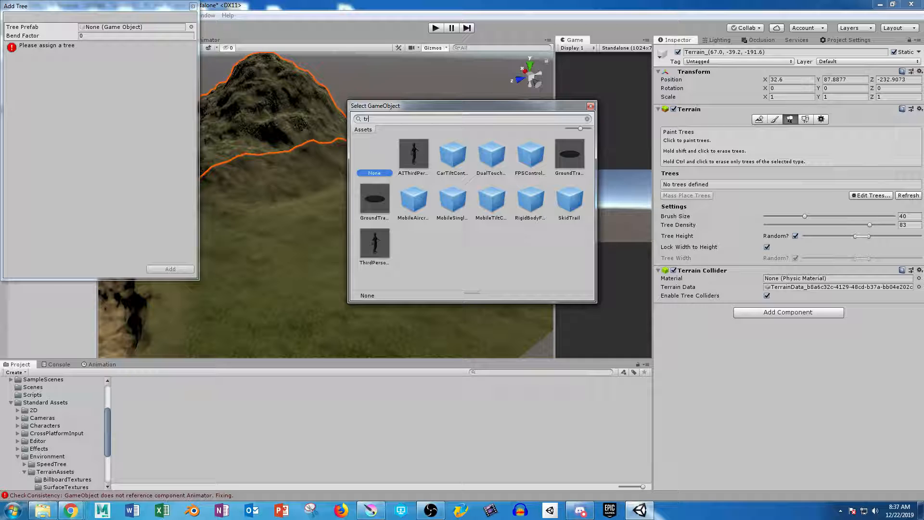
pyautogui.press('BackSpace')
pyautogui.press('BackSpace')
# - Assign the Conifer_Desktop prefab and add it to the mountain tile's tree list
pyautogui.scroll(-3, 471, 212)
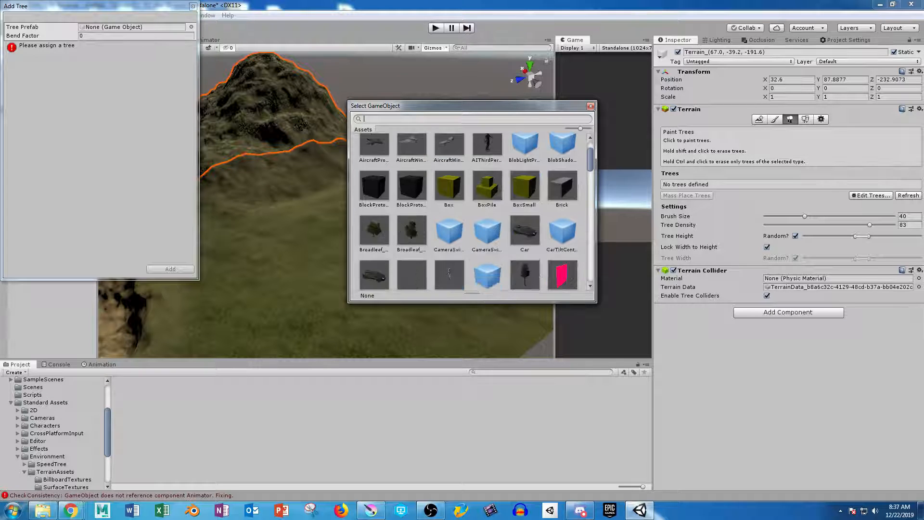
pyautogui.doubleClick(524, 191)
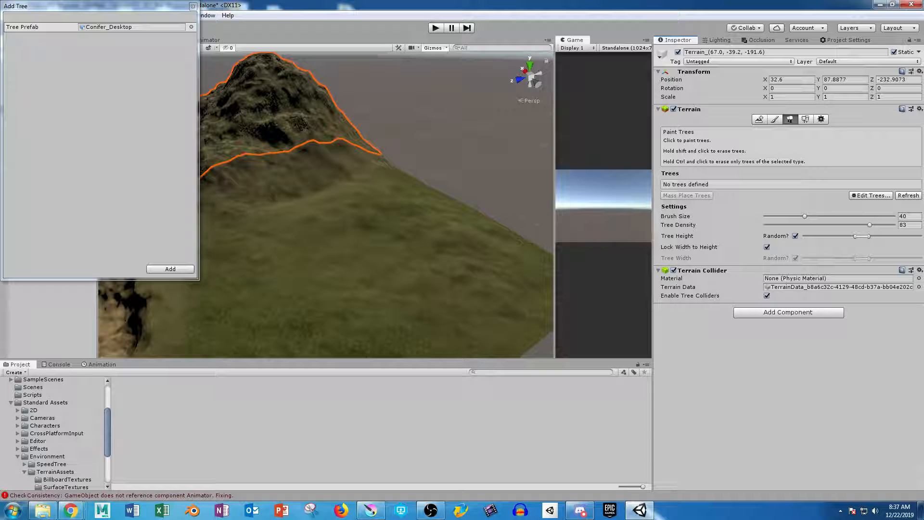
pyautogui.click(171, 268)
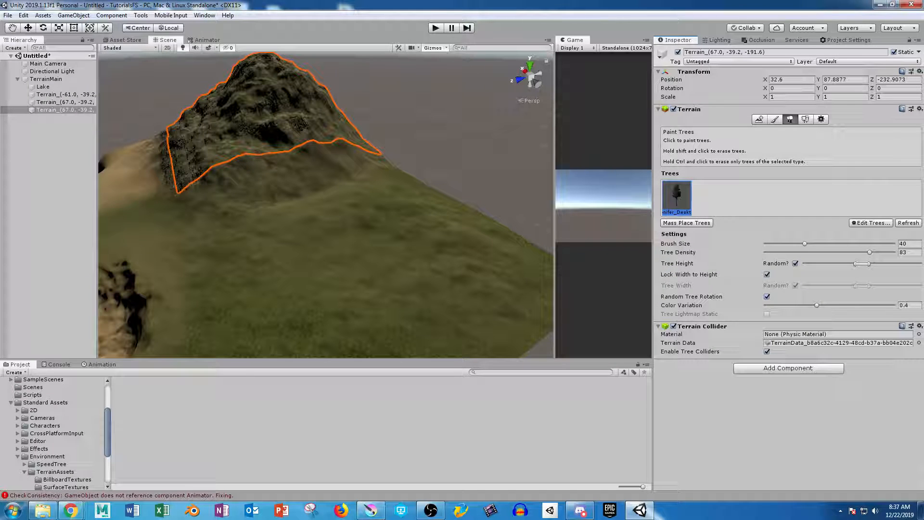
# - Add a second tree to the mountain tile's tree list, using the Broadleaf_Desktop prefab
pyautogui.click(872, 222)
pyautogui.click(873, 230)
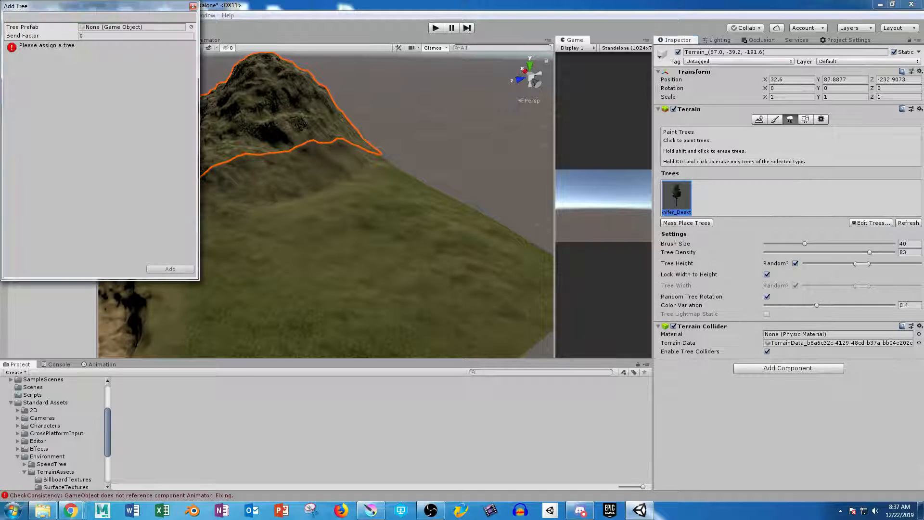
pyautogui.click(191, 27)
pyautogui.scroll(-1, 472, 212)
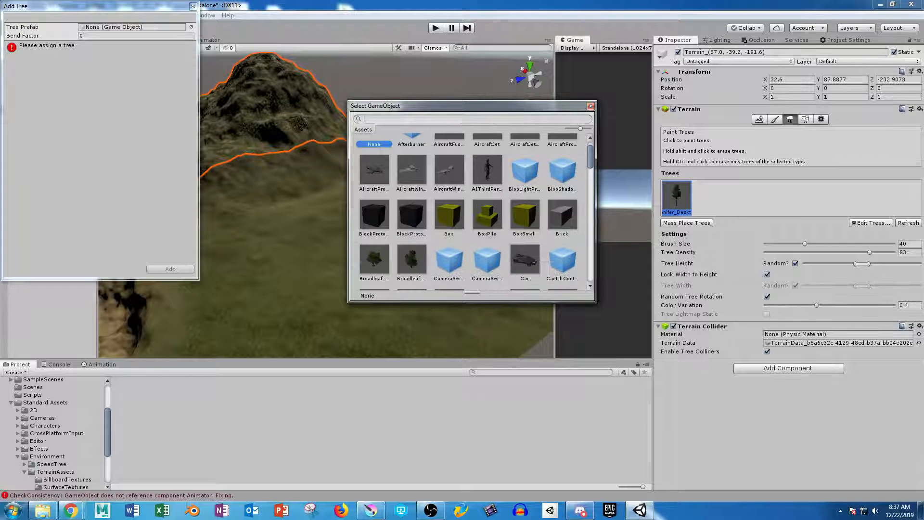
pyautogui.doubleClick(374, 260)
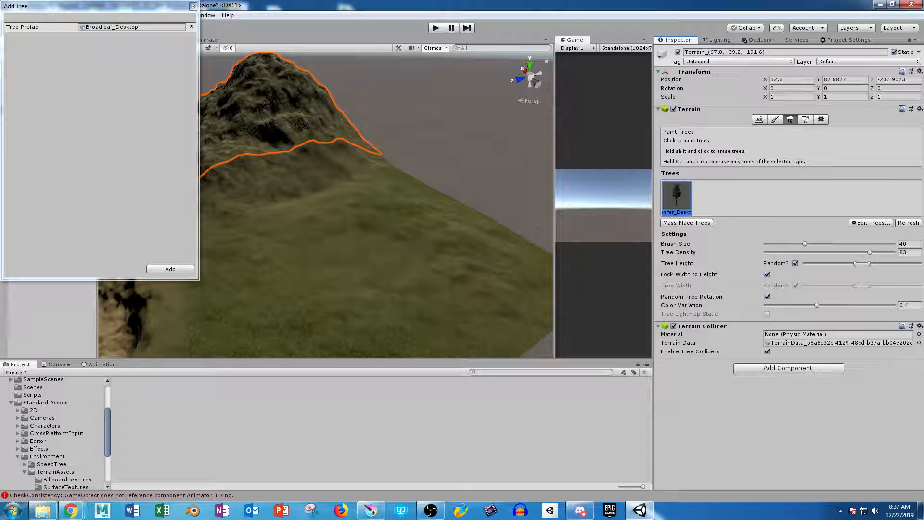
pyautogui.click(170, 269)
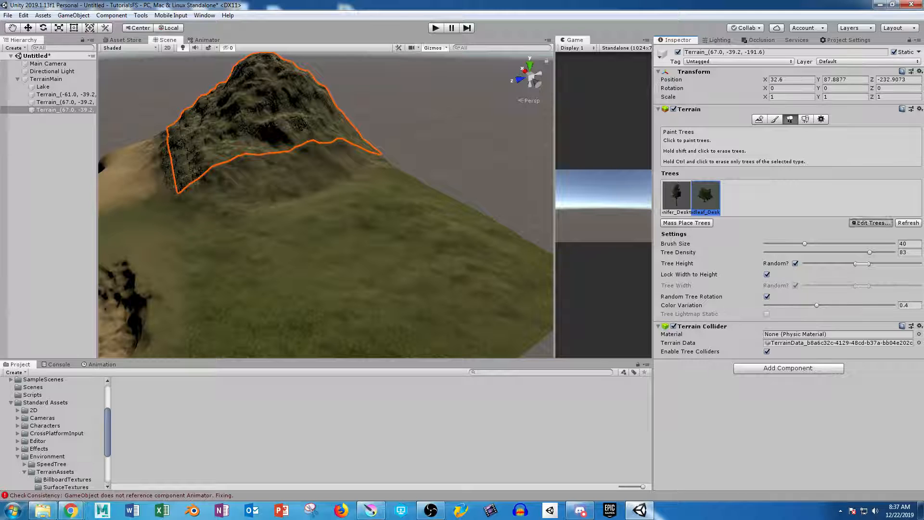
# - Add a third tree to the mountain tile's tree list, using the Broadleaf_Mobile prefab
pyautogui.click(871, 223)
pyautogui.click(876, 225)
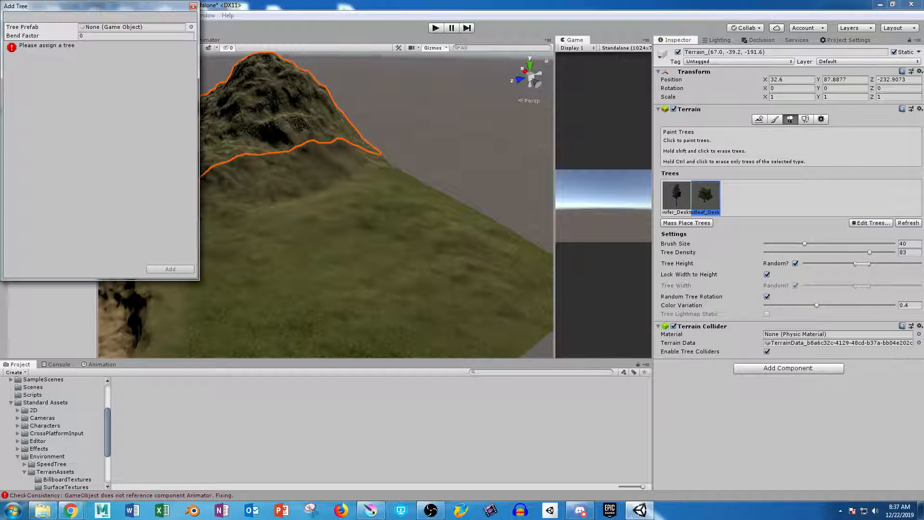
pyautogui.click(191, 26)
pyautogui.scroll(-3, 472, 212)
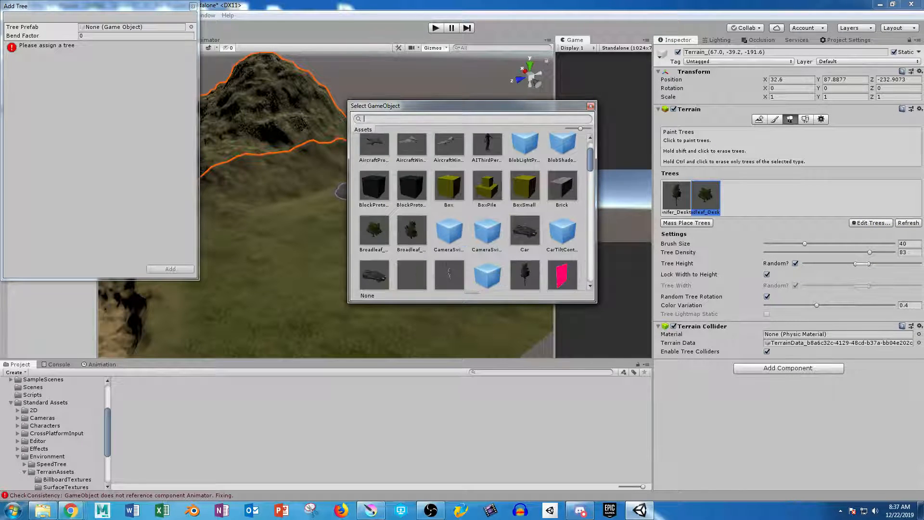
pyautogui.doubleClick(411, 231)
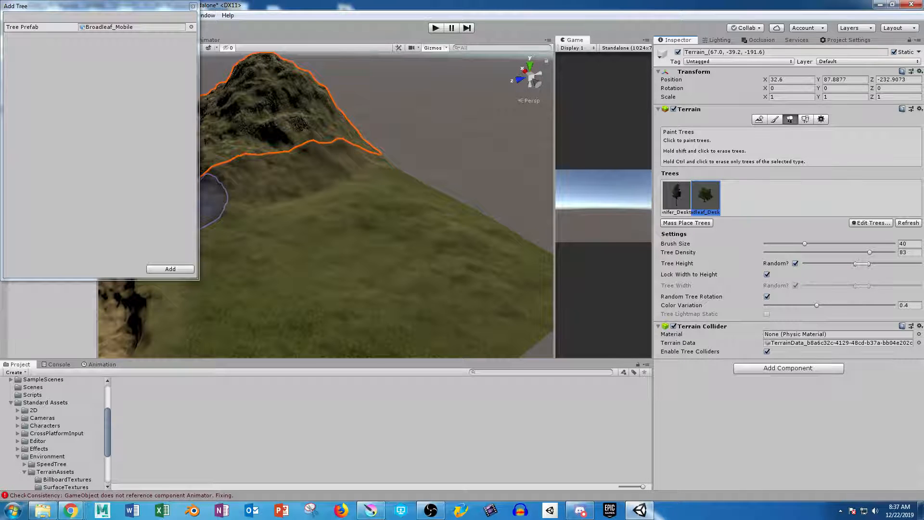
pyautogui.click(170, 269)
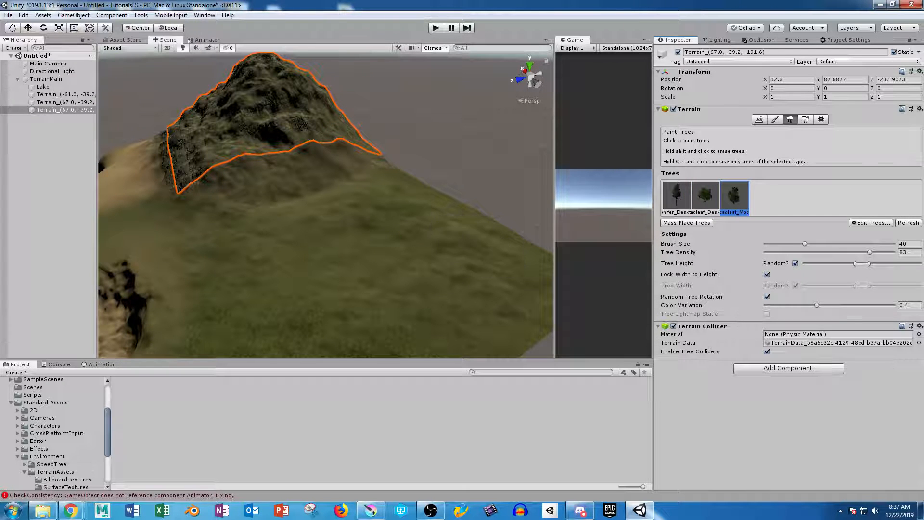
# - Start adding a fourth tree to the mountain tile's tree list
pyautogui.click(871, 222)
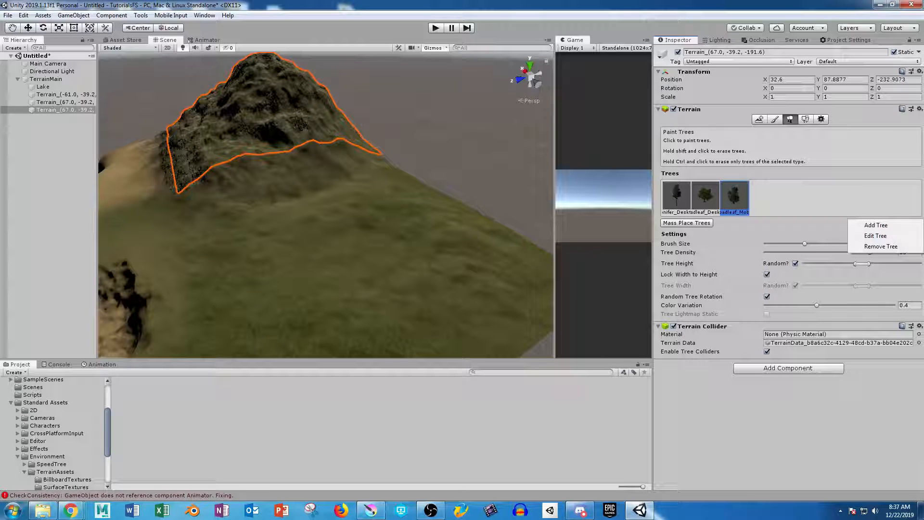
pyautogui.click(876, 225)
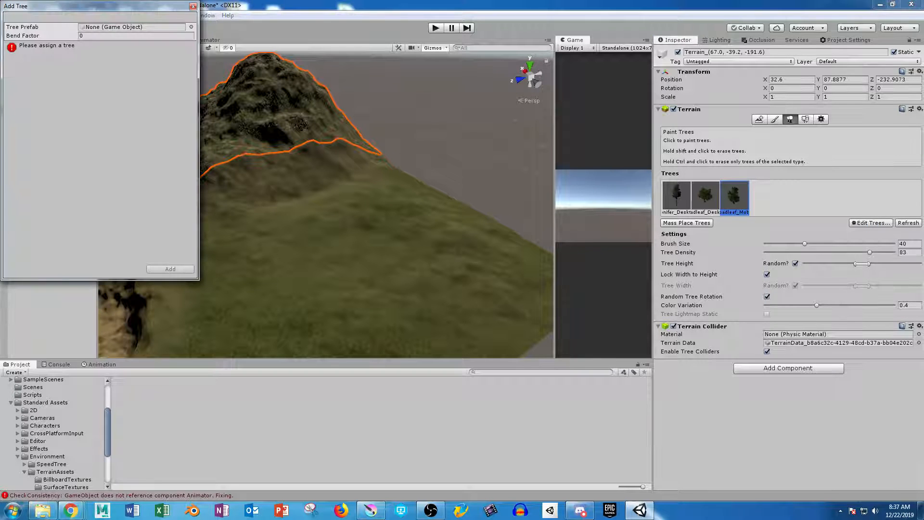
# - Assign the Palm_Desktop prefab as a new tree and add it to the terrain's tree list
pyautogui.click(191, 27)
pyautogui.scroll(-7, 472, 211)
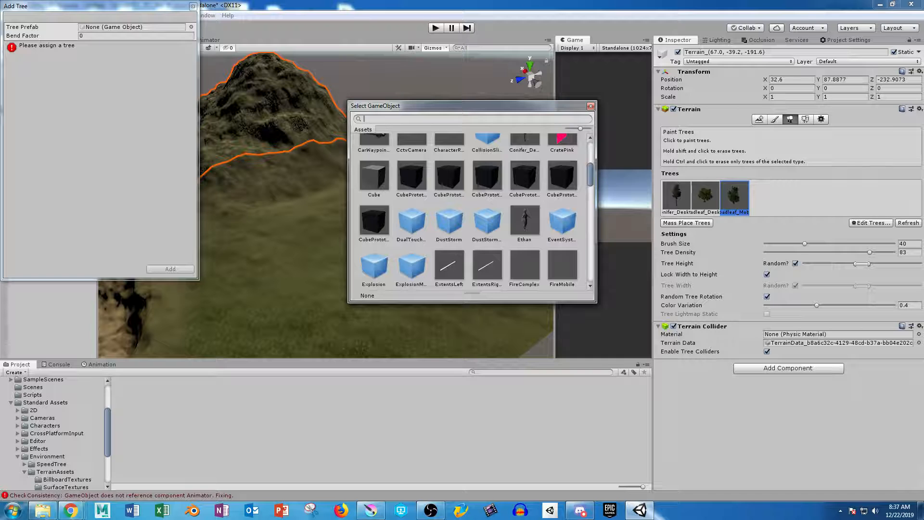
pyautogui.scroll(-10, 472, 212)
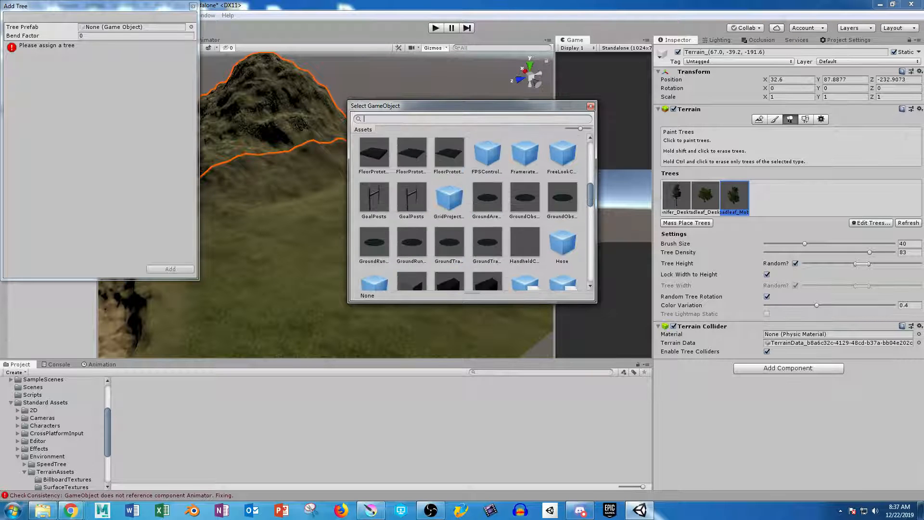
pyautogui.scroll(-10, 472, 212)
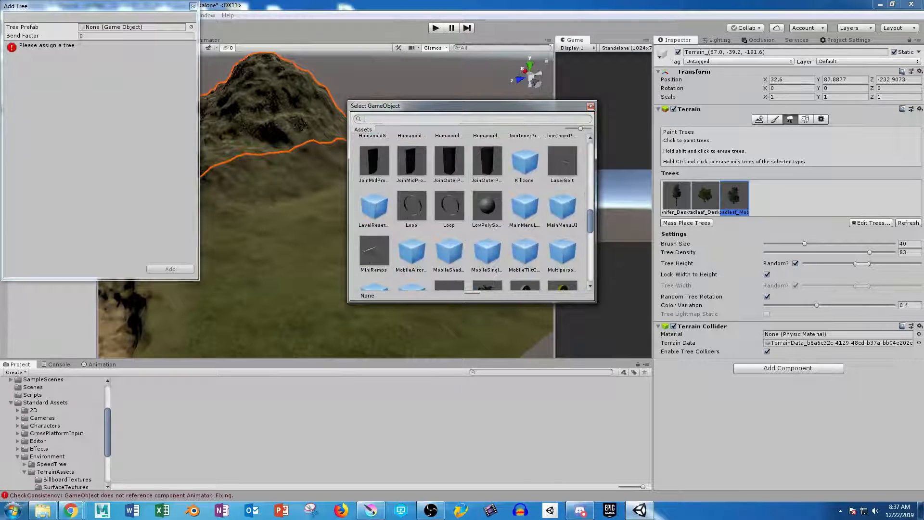
pyautogui.scroll(-3, 472, 212)
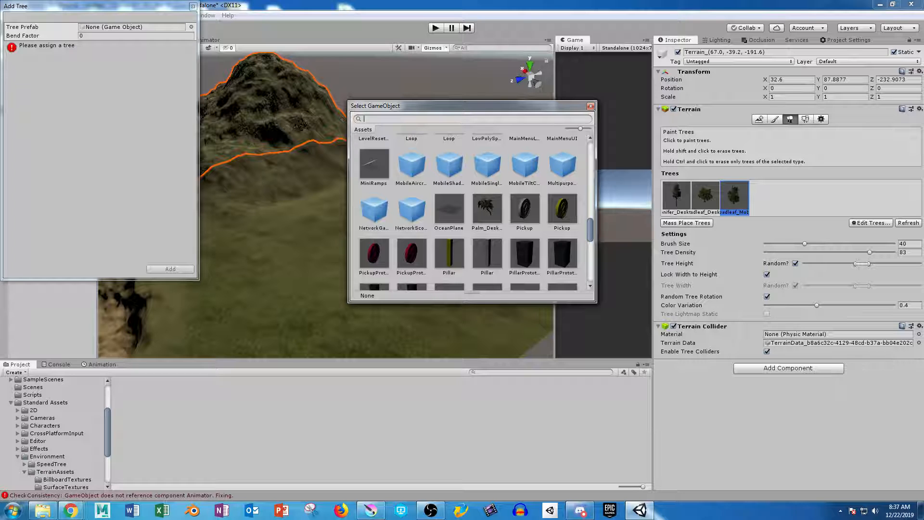
pyautogui.doubleClick(487, 209)
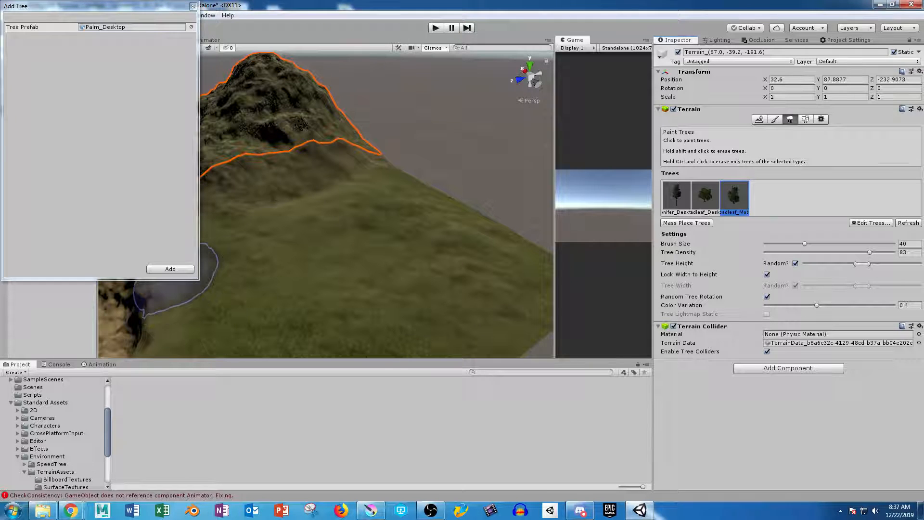
pyautogui.click(170, 269)
pyautogui.keyDown('alt'); pyautogui.moveTo(313, 169); pyautogui.dragTo(503, 174); pyautogui.keyUp('alt')
pyautogui.keyDown('alt'); pyautogui.moveTo(502, 174); pyautogui.dragTo(553, 195, button='right'); pyautogui.keyUp('alt')
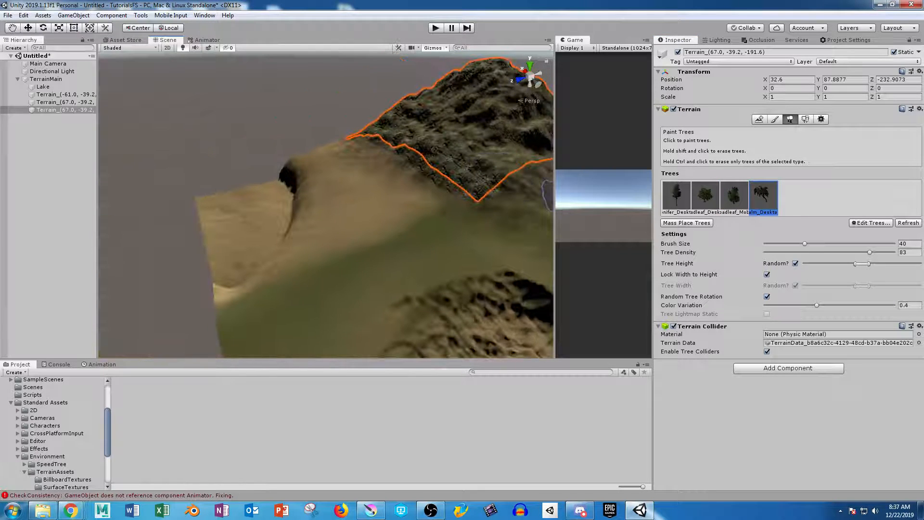
pyautogui.click(342, 168)
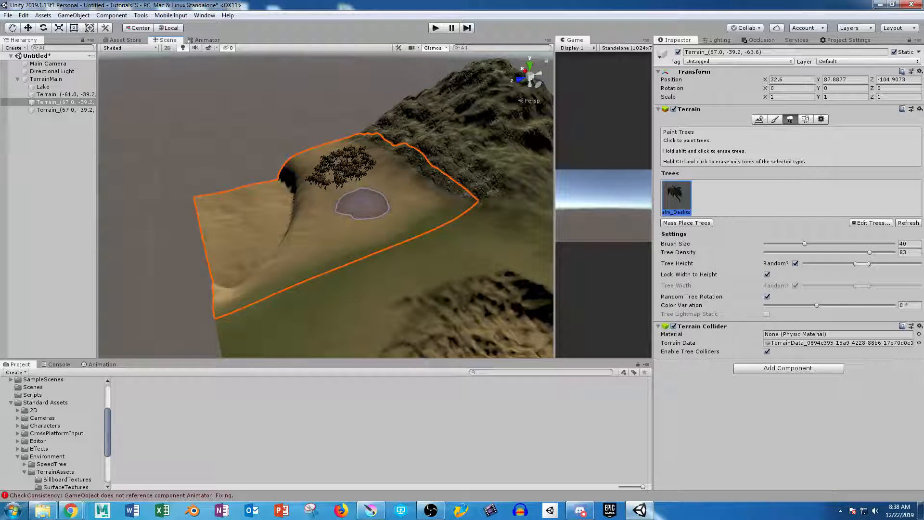
pyautogui.hotkey('ctrl', 'z')
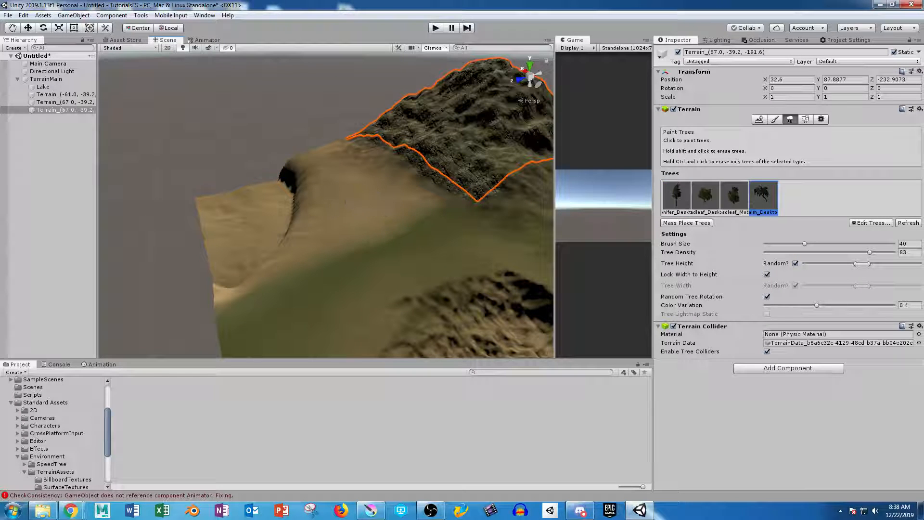
# - Set the tree density to 45 and paint Palm_Desktop trees across the sandy terrain tile and its grassy edge
pyautogui.moveTo(870, 253); pyautogui.dragTo(863, 252)
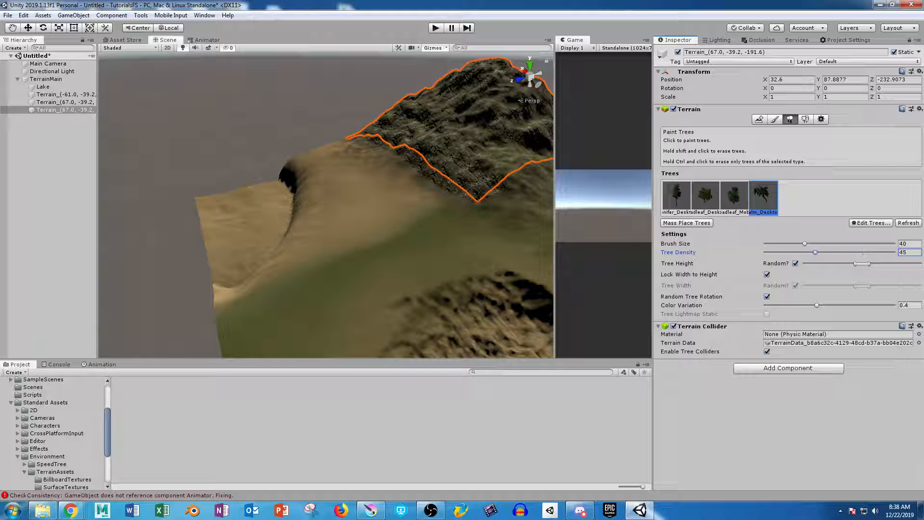
pyautogui.click(332, 160)
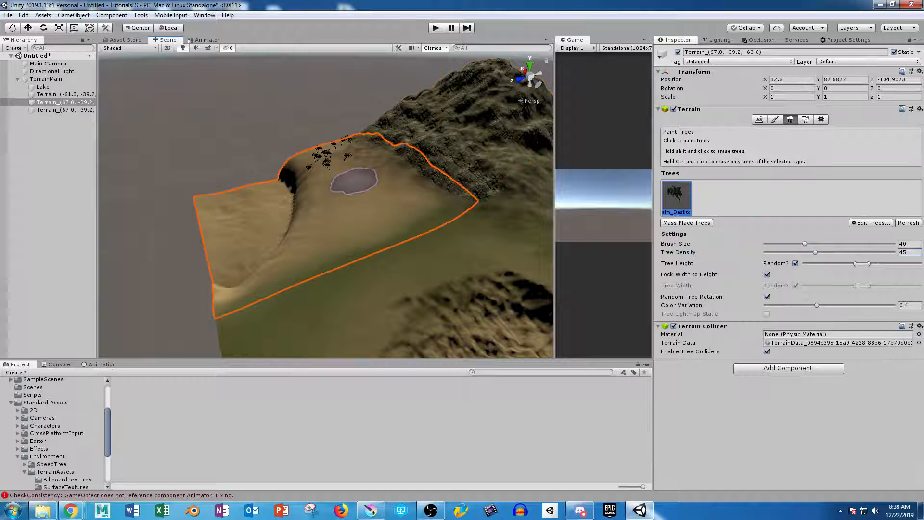
pyautogui.click(357, 178)
pyautogui.moveTo(369, 216)
pyautogui.mouseDown()
pyautogui.moveTo(320, 248)
pyautogui.moveTo(310, 277)
pyautogui.moveTo(408, 214)
pyautogui.mouseUp()
pyautogui.moveTo(413, 259)
pyautogui.keyDown('alt'); pyautogui.mouseDown()
pyautogui.moveTo(458, 240)
pyautogui.moveTo(354, 268)
pyautogui.mouseUp(); pyautogui.keyUp('alt')
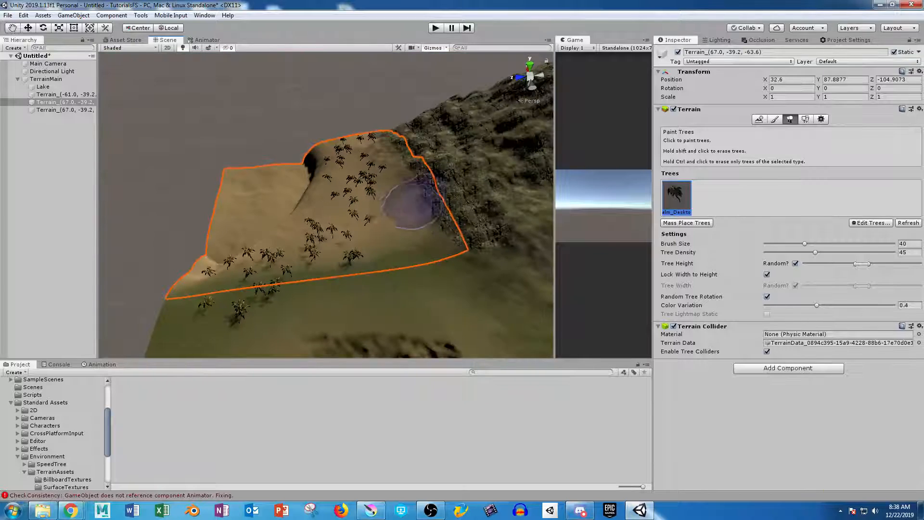
pyautogui.click(394, 227)
pyautogui.keyDown('alt'); pyautogui.moveTo(217, 289); pyautogui.dragTo(409, 240); pyautogui.keyUp('alt')
pyautogui.moveTo(409, 240)
pyautogui.keyDown('alt'); pyautogui.mouseDown(button='right')
pyautogui.moveTo(440, 236)
pyautogui.moveTo(248, 186)
pyautogui.moveTo(354, 231)
pyautogui.moveTo(332, 246)
pyautogui.moveTo(226, 207)
pyautogui.mouseUp(button='right'); pyautogui.keyUp('alt')
pyautogui.keyDown('alt'); pyautogui.moveTo(496, 235); pyautogui.dragTo(342, 289); pyautogui.keyUp('alt')
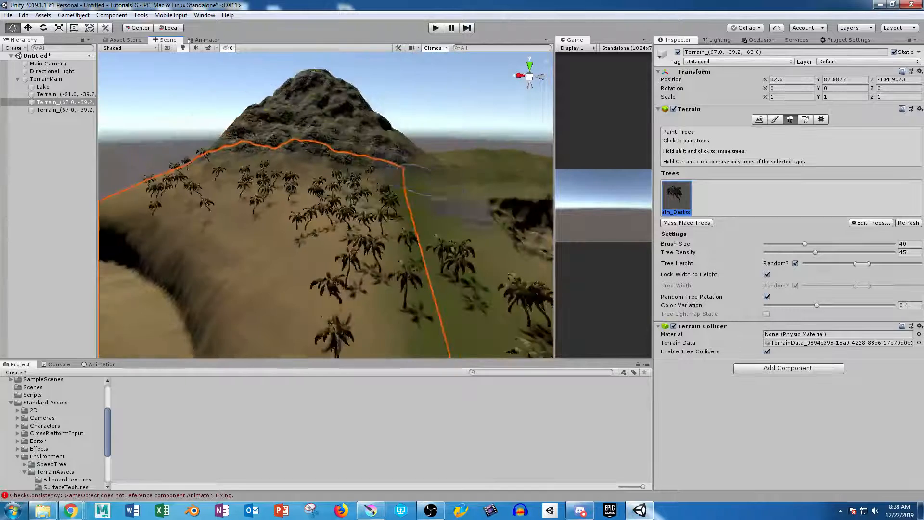
pyautogui.keyDown('alt'); pyautogui.moveTo(497, 225); pyautogui.dragTo(326, 260, button='middle'); pyautogui.keyUp('alt')
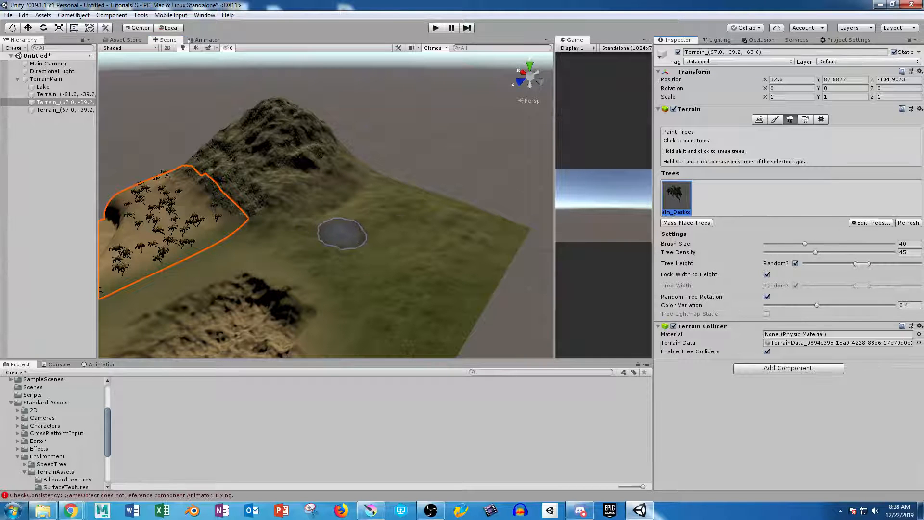
pyautogui.click(454, 221)
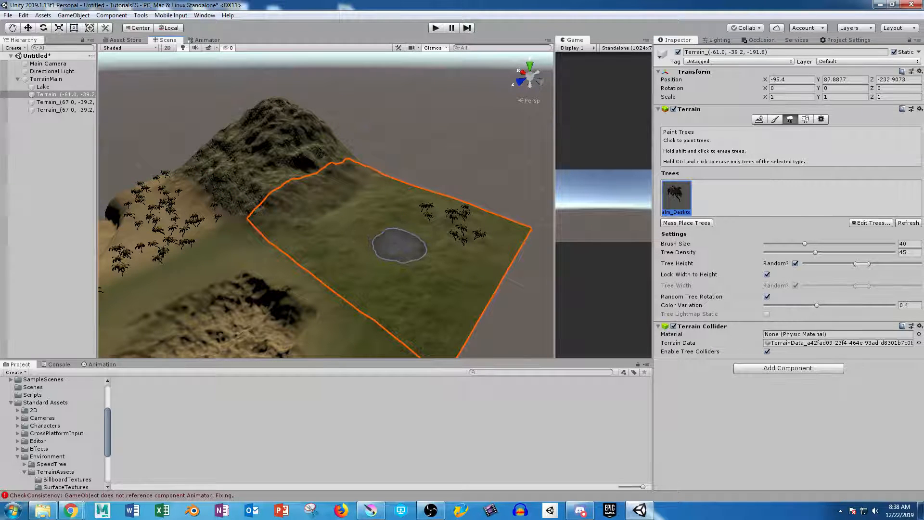
pyautogui.hotkey('ctrl', 'z')
# - Paint Broadleaf_Mobile trees on the mountain tile with the tree density lowered to 21
pyautogui.click(66, 94)
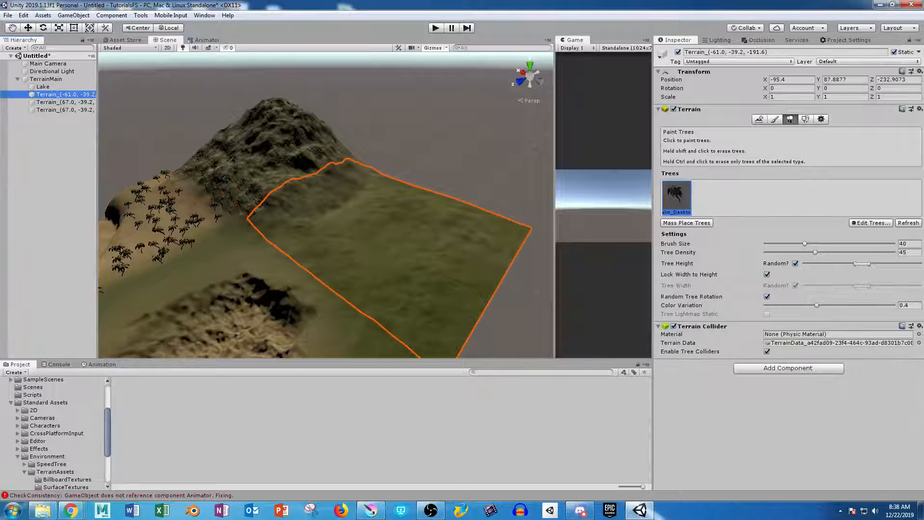
pyautogui.click(65, 110)
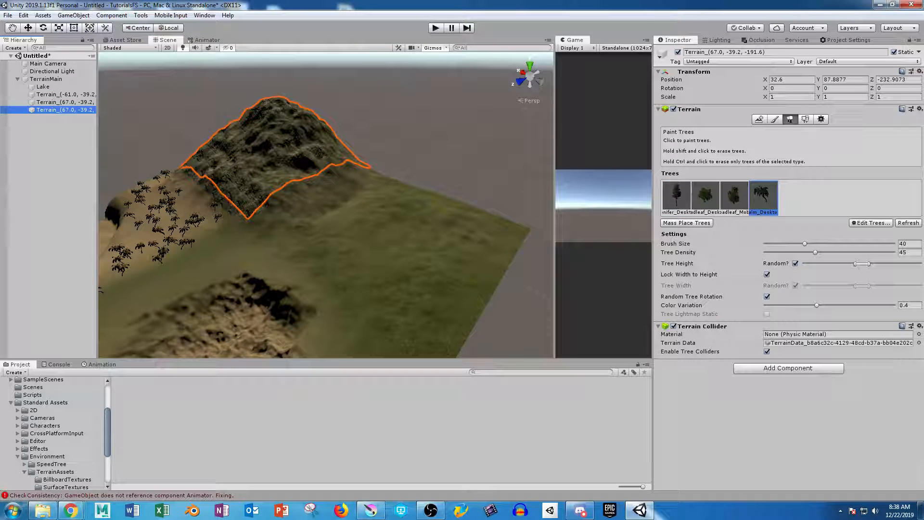
pyautogui.click(734, 196)
pyautogui.click(234, 148)
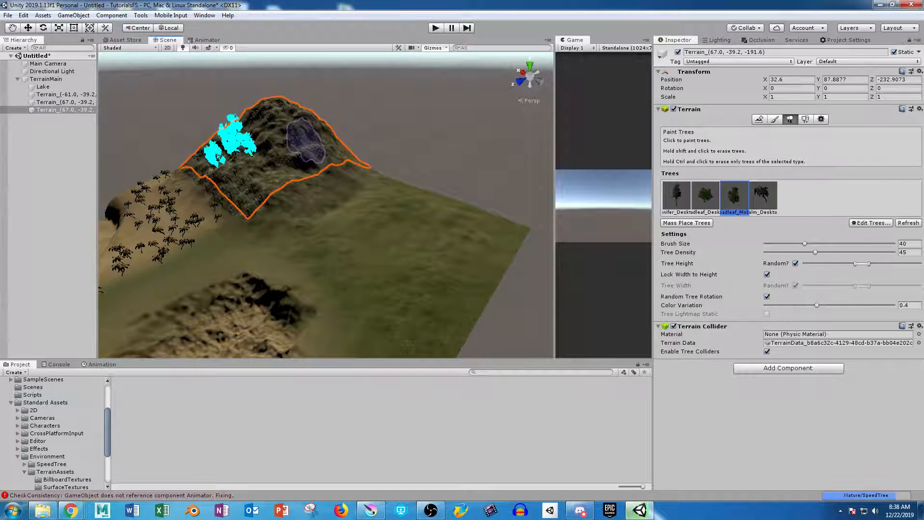
pyautogui.hotkey('ctrl', 'z')
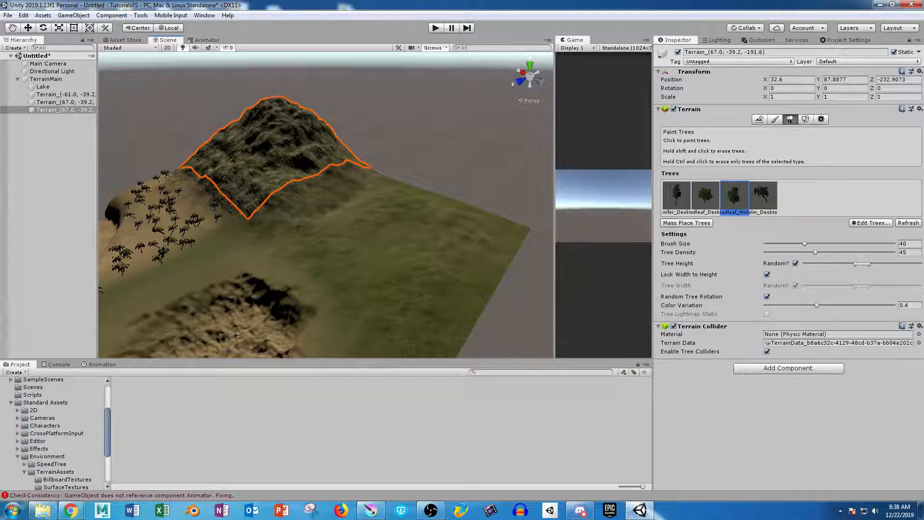
pyautogui.moveTo(816, 253); pyautogui.dragTo(789, 253)
pyautogui.click(258, 157)
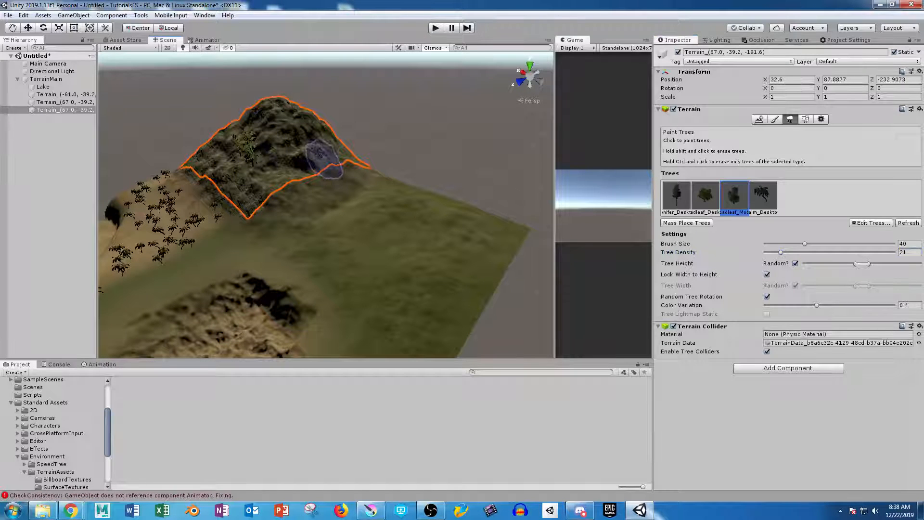
# - Set the brush size to 21.5 and add more scattered Broadleaf_Mobile trees on the mountain's slopes
pyautogui.keyDown('alt'); pyautogui.moveTo(323, 159); pyautogui.dragTo(374, 200); pyautogui.keyUp('alt')
pyautogui.scroll(5, 374, 199)
pyautogui.keyDown('alt'); pyautogui.moveTo(354, 263); pyautogui.dragTo(291, 207); pyautogui.keyUp('alt')
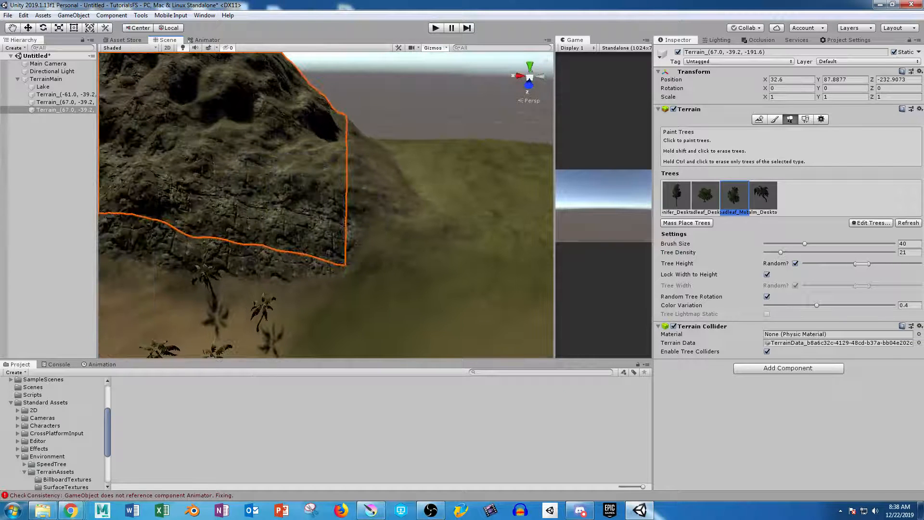
pyautogui.moveTo(310, 175)
pyautogui.keyDown('alt'); pyautogui.mouseDown()
pyautogui.moveTo(265, 186)
pyautogui.moveTo(320, 217)
pyautogui.moveTo(229, 197)
pyautogui.mouseUp(); pyautogui.keyUp('alt')
pyautogui.click(163, 224)
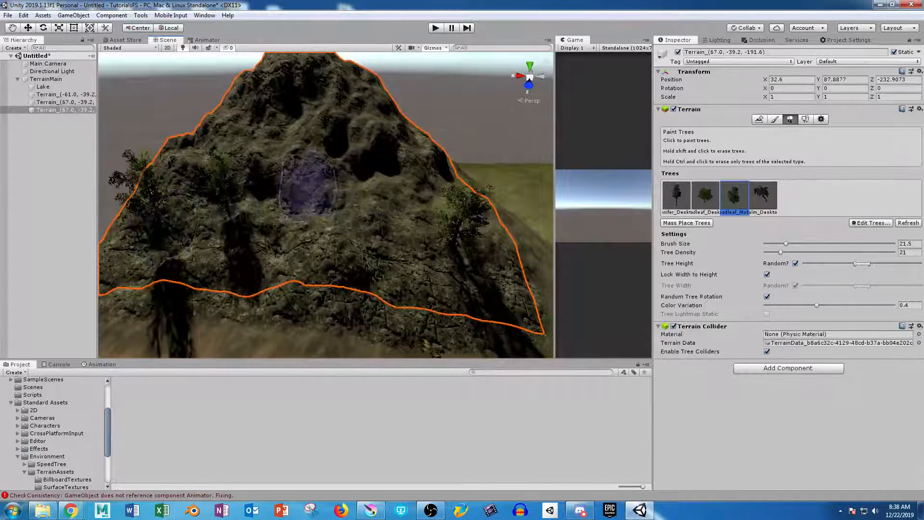
pyautogui.click(370, 150)
# - Plant Broadleaf_Desktop and Conifer_Desktop trees on the mountain's peak and upper slopes
pyautogui.moveTo(373, 232)
pyautogui.keyDown('alt'); pyautogui.mouseDown()
pyautogui.moveTo(321, 215)
pyautogui.moveTo(429, 161)
pyautogui.mouseUp(); pyautogui.keyUp('alt')
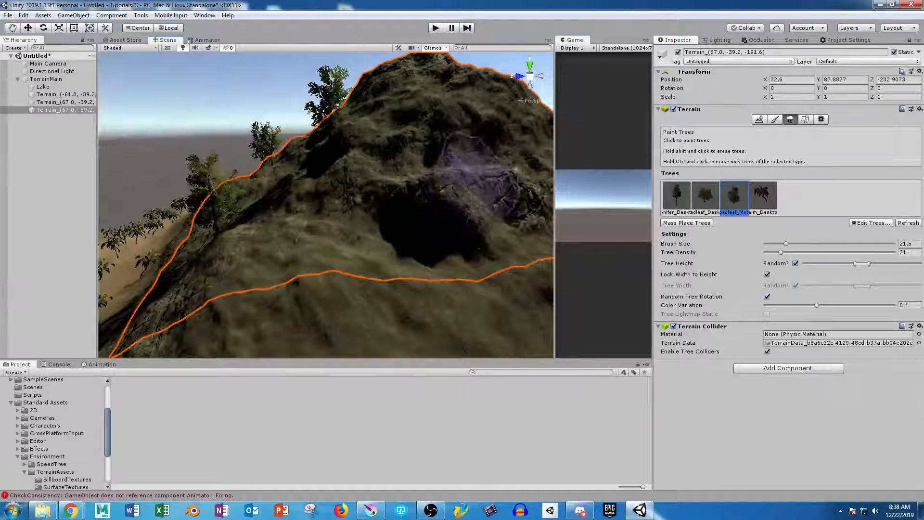
pyautogui.scroll(-5, 447, 188)
pyautogui.moveTo(445, 193)
pyautogui.keyDown('alt'); pyautogui.mouseDown()
pyautogui.moveTo(332, 219)
pyautogui.moveTo(417, 208)
pyautogui.mouseUp(); pyautogui.keyUp('alt')
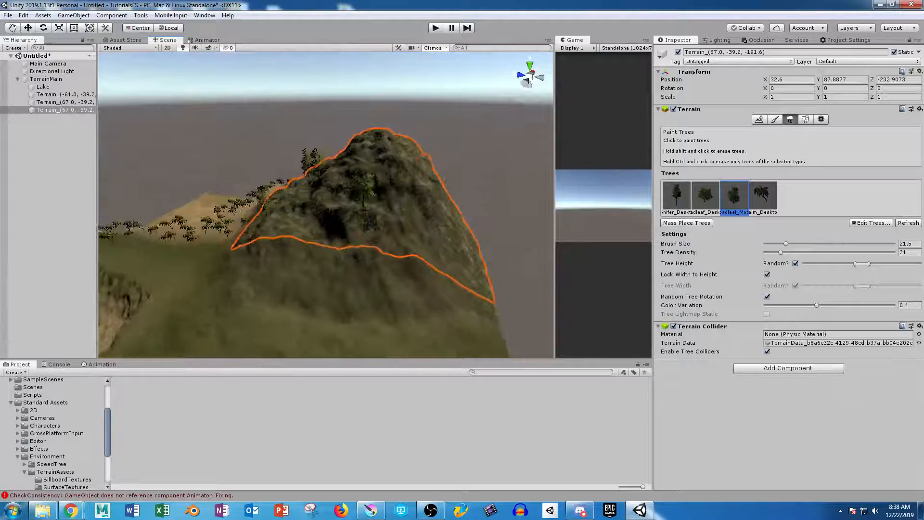
pyautogui.click(705, 195)
pyautogui.click(375, 145)
pyautogui.click(436, 212)
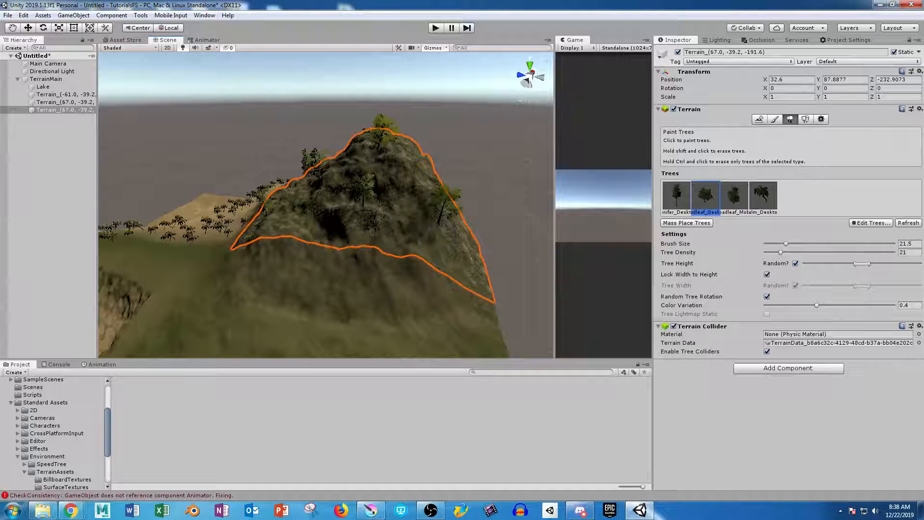
pyautogui.click(676, 195)
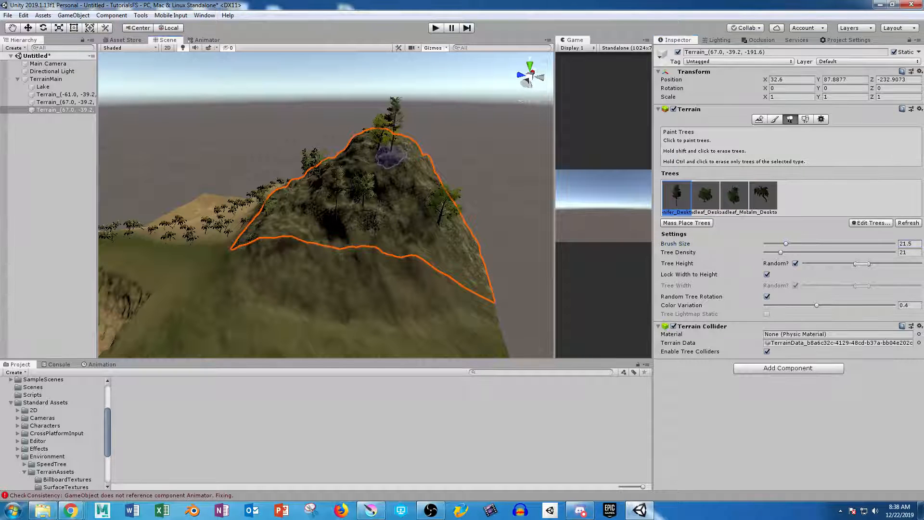
pyautogui.moveTo(391, 157); pyautogui.dragTo(414, 192)
# - Plant scattered single Conifer_Desktop trees across the grassy terrain tile beside the mountain
pyautogui.keyDown('alt'); pyautogui.moveTo(407, 270); pyautogui.dragTo(379, 245); pyautogui.keyUp('alt')
pyautogui.keyDown('alt'); pyautogui.moveTo(363, 225); pyautogui.dragTo(407, 289); pyautogui.keyUp('alt')
pyautogui.click(439, 316)
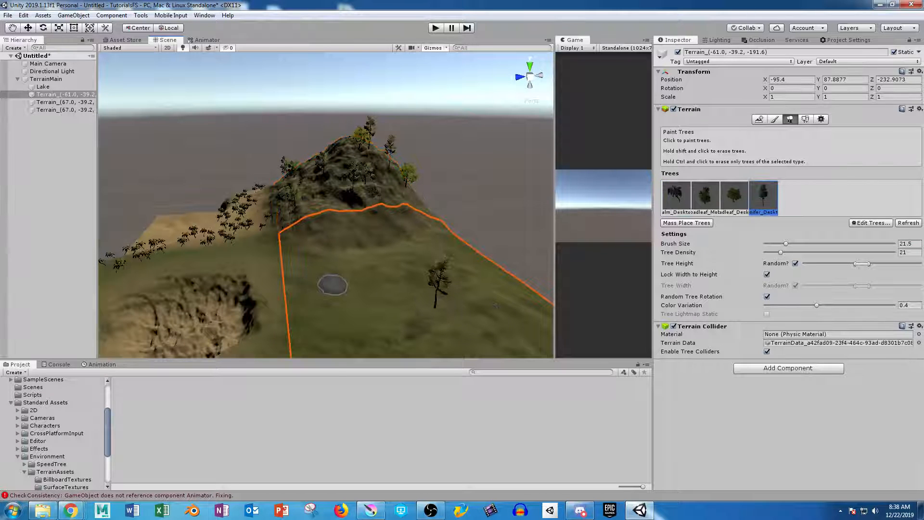
pyautogui.click(356, 288)
pyautogui.click(306, 253)
pyautogui.click(400, 249)
pyautogui.click(440, 236)
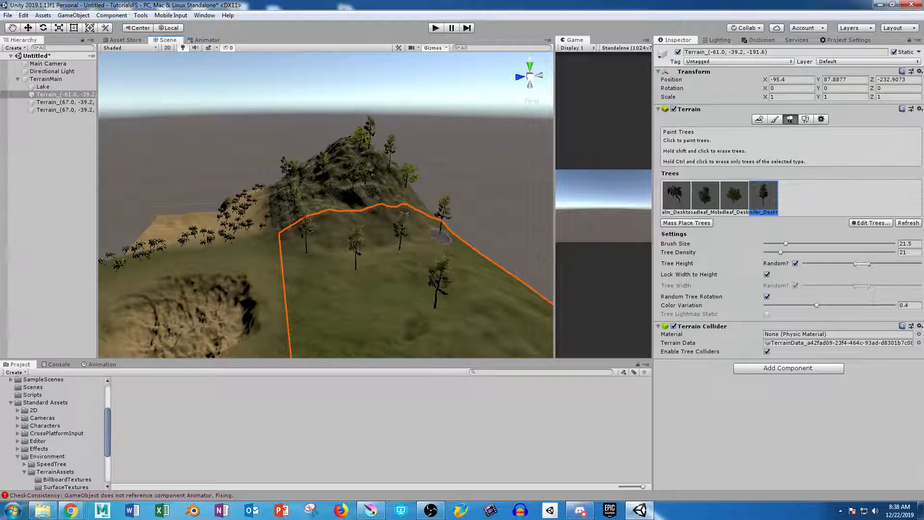
pyautogui.click(479, 272)
pyautogui.click(500, 310)
pyautogui.scroll(-1, 492, 314)
pyautogui.click(513, 324)
pyautogui.click(380, 325)
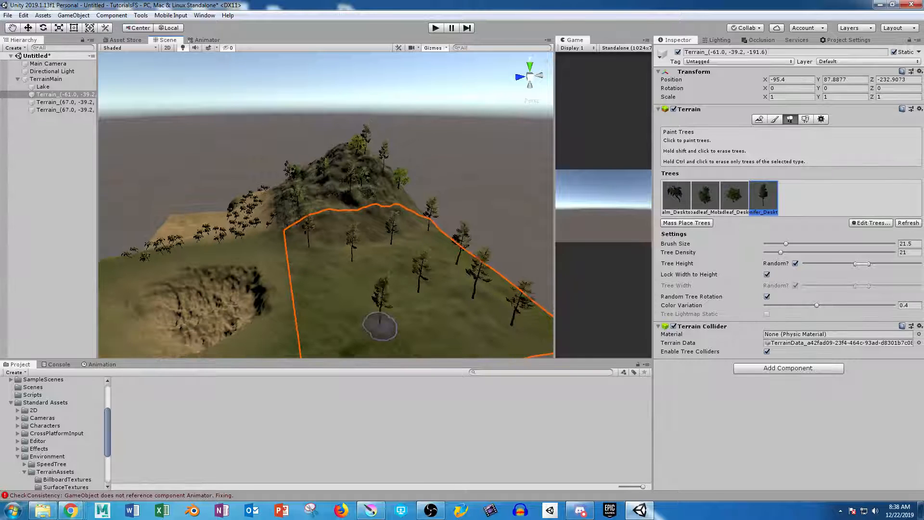
pyautogui.click(321, 293)
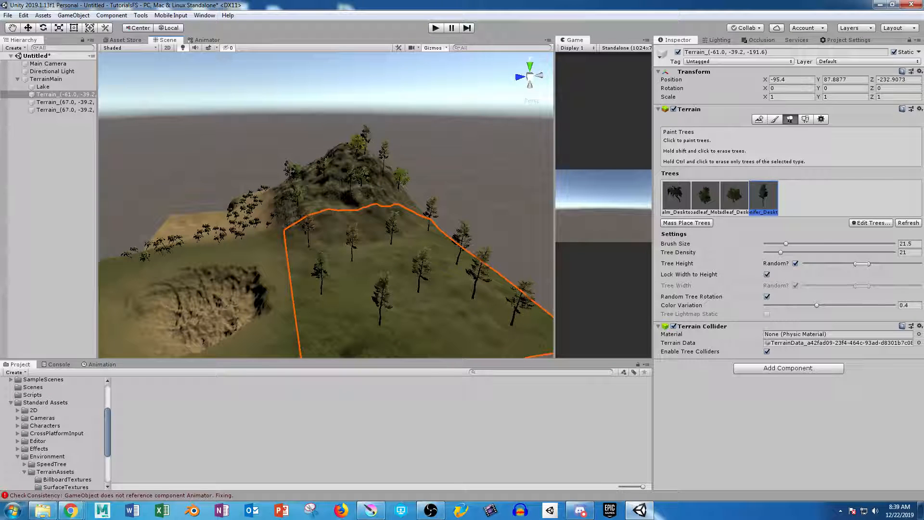
# - Set the brush size to 114.7 and tree density to 62, and paint Broadleaf_Desktop trees over the grassy tile
pyautogui.moveTo(785, 244); pyautogui.dragTo(828, 244)
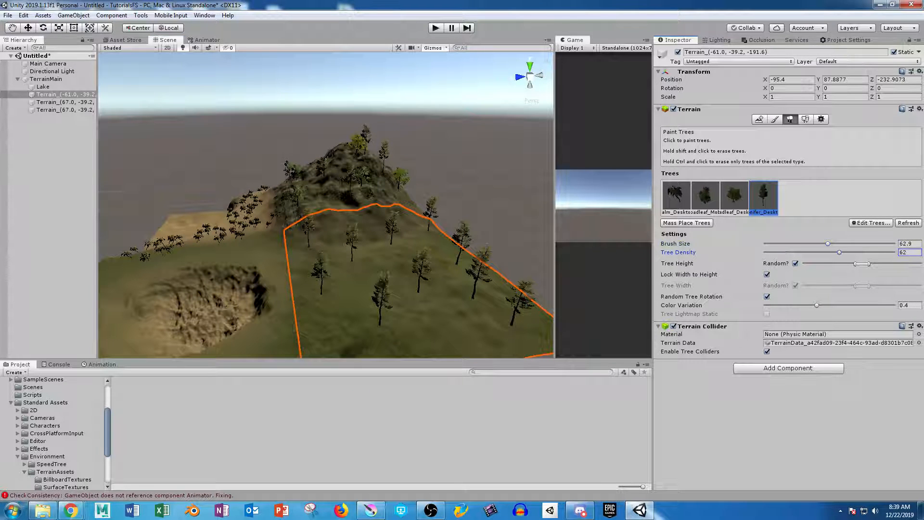
pyautogui.click(734, 195)
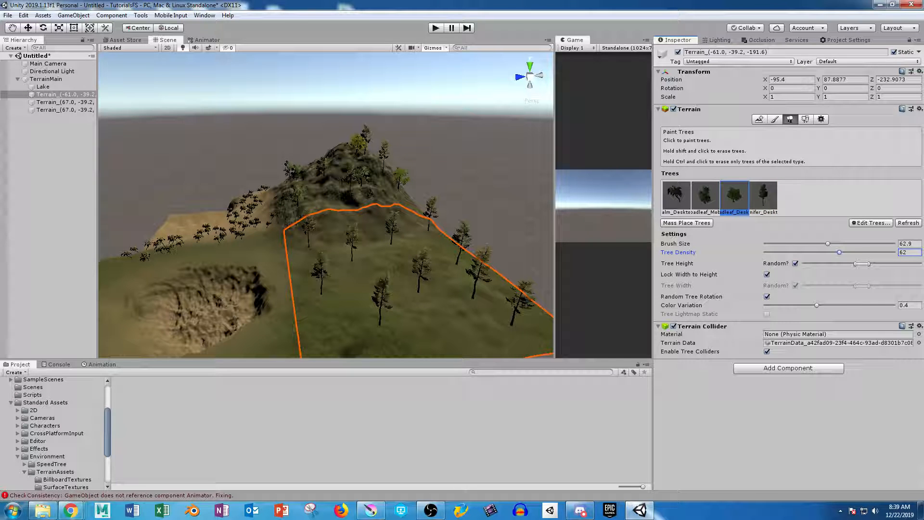
pyautogui.moveTo(828, 244); pyautogui.dragTo(880, 243)
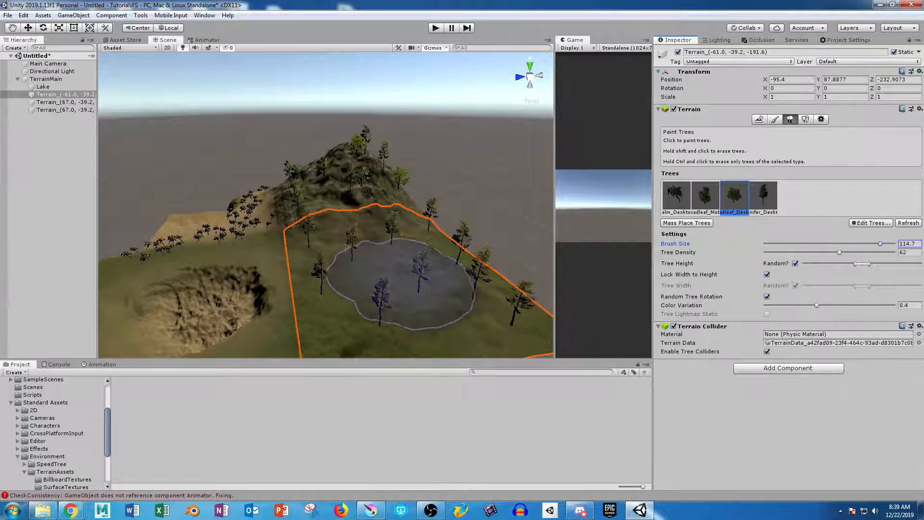
pyautogui.click(390, 288)
# - Thicken the forest on the grassy tile with Broadleaf_Mobile and Conifer_Desktop trees
pyautogui.click(705, 195)
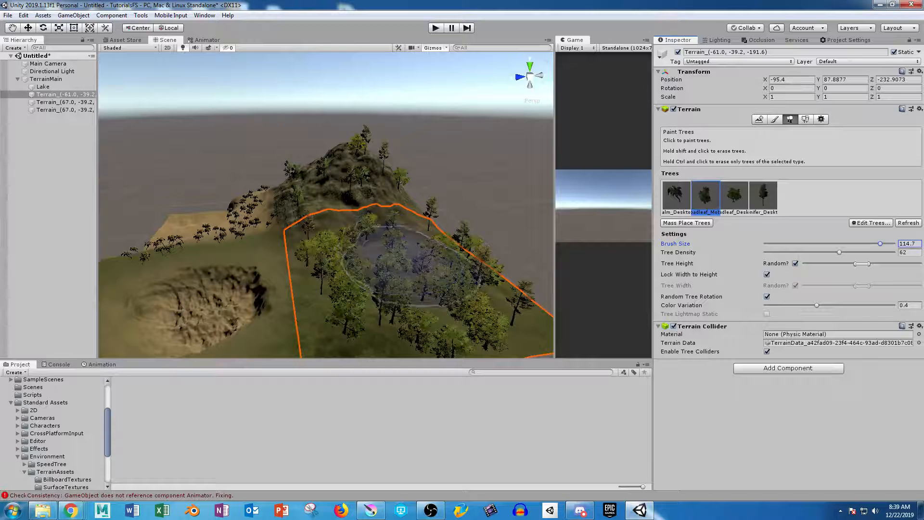
pyautogui.click(429, 268)
pyautogui.click(764, 195)
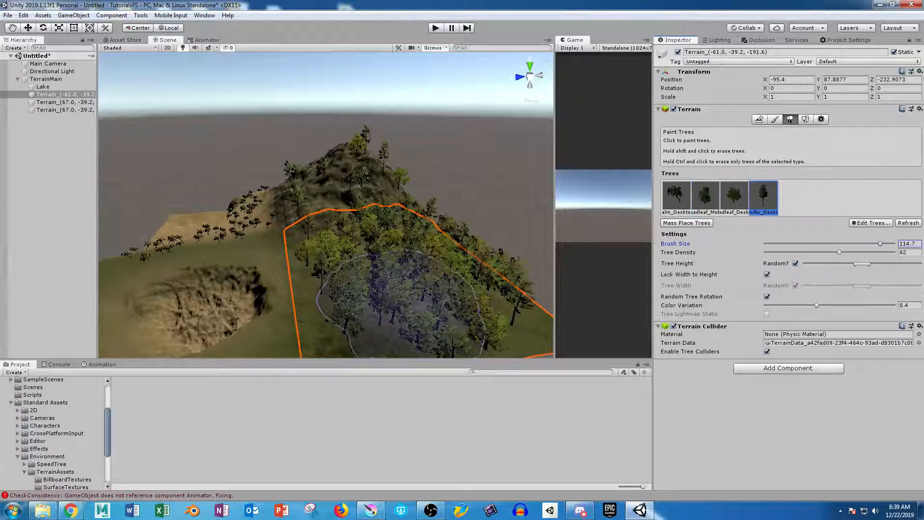
pyautogui.click(424, 289)
pyautogui.moveTo(424, 289)
pyautogui.keyDown('alt'); pyautogui.mouseDown()
pyautogui.moveTo(534, 262)
pyautogui.moveTo(674, 332)
pyautogui.mouseUp(); pyautogui.keyUp('alt')
pyautogui.moveTo(446, 204)
pyautogui.keyDown('alt'); pyautogui.mouseDown()
pyautogui.moveTo(270, 255)
pyautogui.moveTo(236, 289)
pyautogui.moveTo(294, 197)
pyautogui.mouseUp(); pyautogui.keyUp('alt')
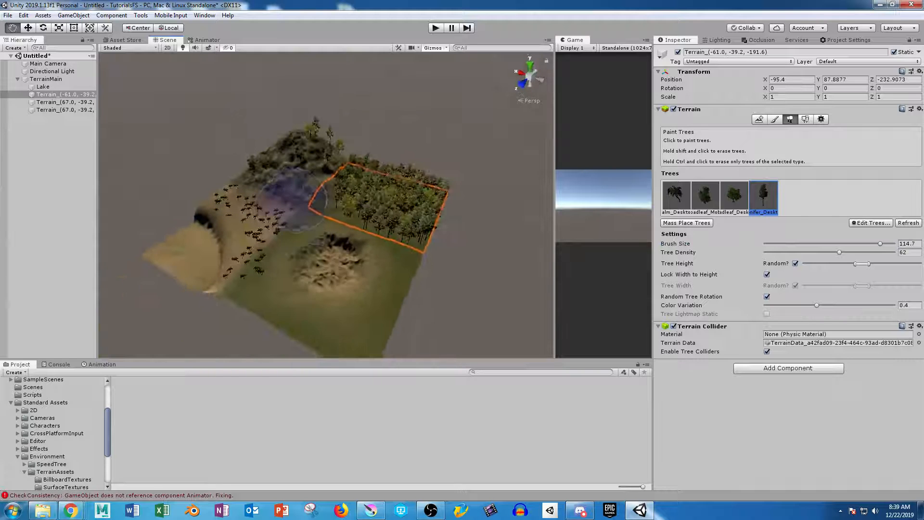
# - Reduce the brush size to 36.3 and paint Conifer_Desktop and Broadleaf_Mobile trees around the crater on the Lake tile
pyautogui.click(348, 317)
pyautogui.hotkey('ctrl', 'z')
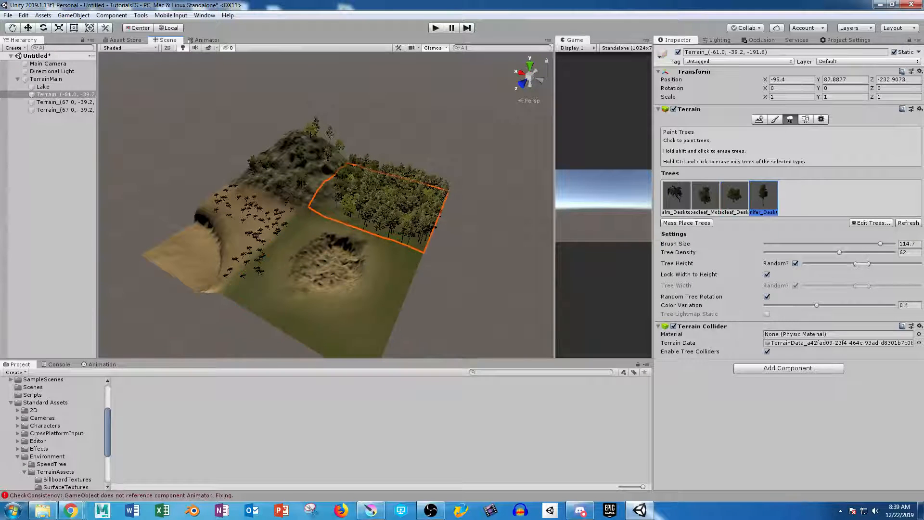
pyautogui.click(802, 244)
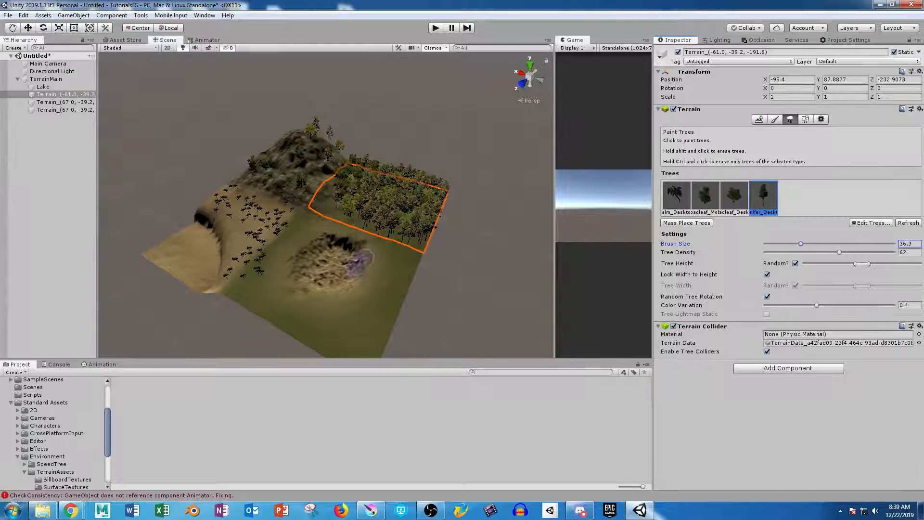
pyautogui.click(353, 322)
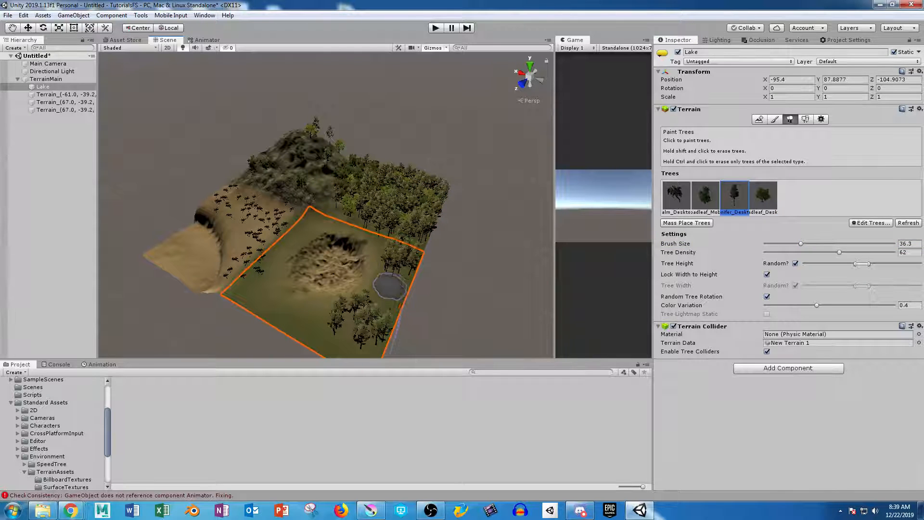
pyautogui.moveTo(389, 287)
pyautogui.mouseDown()
pyautogui.moveTo(299, 306)
pyautogui.moveTo(297, 316)
pyautogui.moveTo(248, 294)
pyautogui.moveTo(302, 237)
pyautogui.mouseUp()
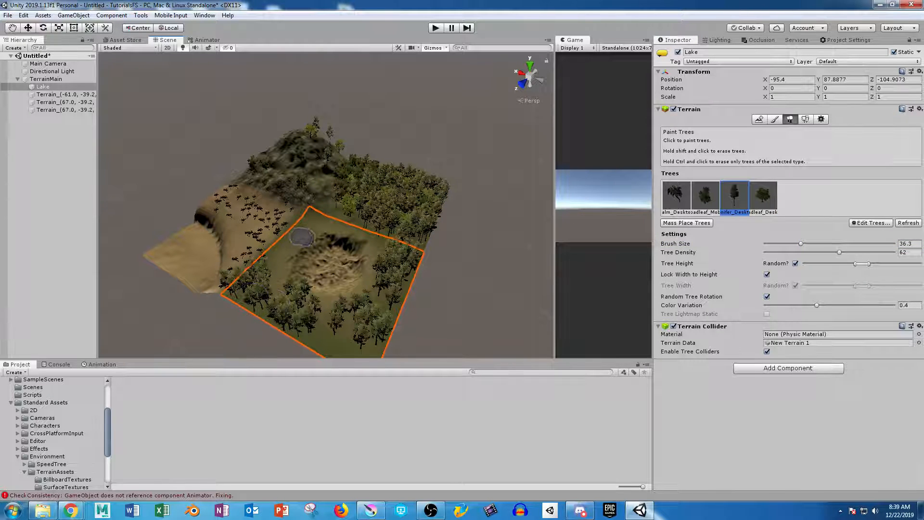
pyautogui.click(706, 196)
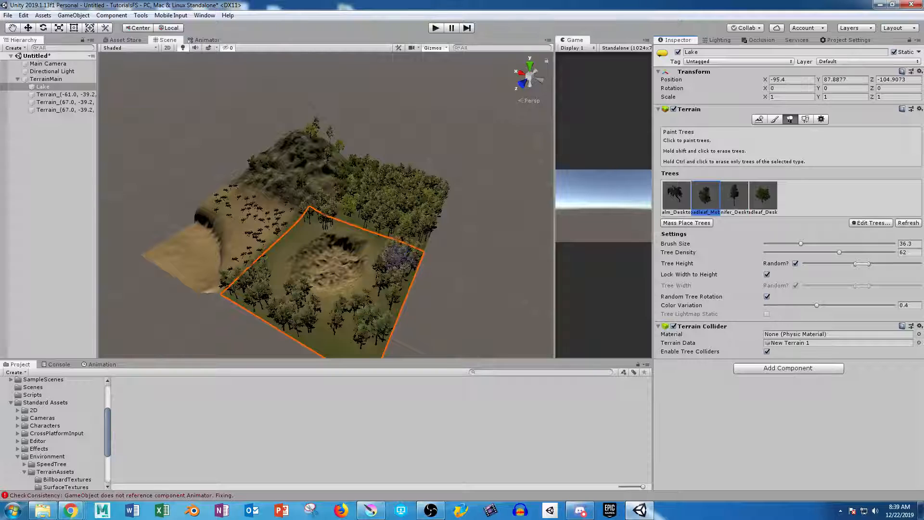
pyautogui.moveTo(380, 299)
pyautogui.mouseDown()
pyautogui.moveTo(336, 330)
pyautogui.moveTo(252, 309)
pyautogui.moveTo(256, 270)
pyautogui.moveTo(279, 251)
pyautogui.mouseUp()
pyautogui.click(735, 196)
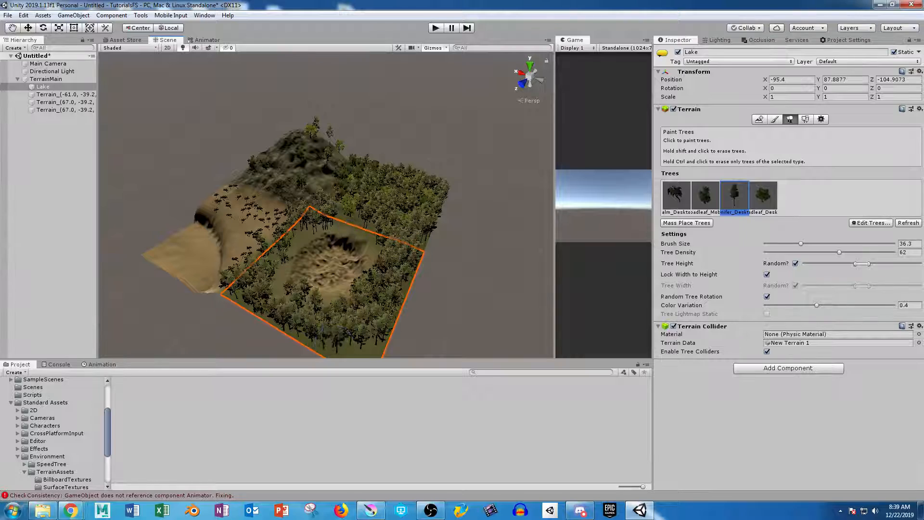
# - Try erasing trees in the middle of the forest tile with brush size 71 and tree density 34, and undo the erasure
pyautogui.moveTo(328, 338)
pyautogui.keyDown('alt'); pyautogui.mouseDown()
pyautogui.moveTo(319, 326)
pyautogui.moveTo(164, 251)
pyautogui.moveTo(126, 313)
pyautogui.mouseUp(); pyautogui.keyUp('alt')
pyautogui.scroll(8, 237, 120)
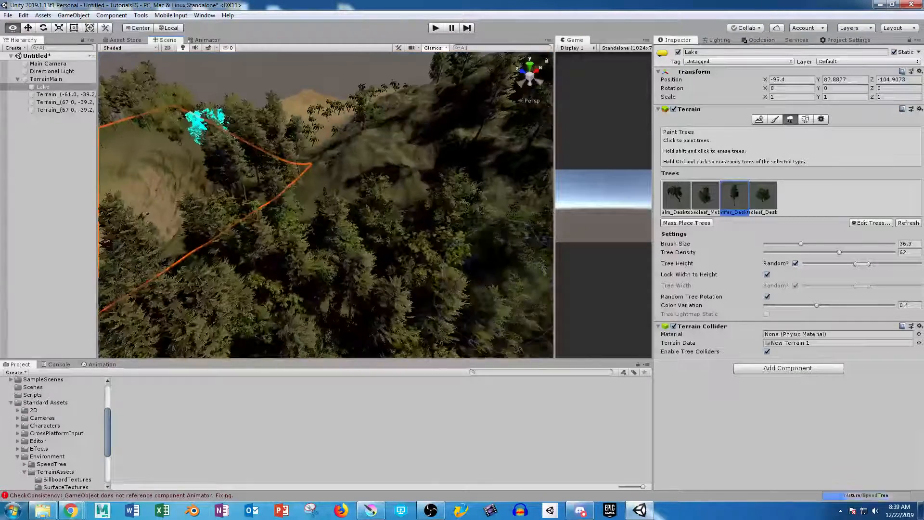
pyautogui.moveTo(482, 298)
pyautogui.keyDown('alt'); pyautogui.mouseDown()
pyautogui.moveTo(414, 245)
pyautogui.moveTo(423, 212)
pyautogui.moveTo(438, 203)
pyautogui.mouseUp(); pyautogui.keyUp('alt')
pyautogui.moveTo(437, 203)
pyautogui.keyDown('alt'); pyautogui.mouseDown(button='right')
pyautogui.moveTo(408, 173)
pyautogui.moveTo(427, 164)
pyautogui.mouseUp(button='right'); pyautogui.keyUp('alt')
pyautogui.moveTo(426, 164); pyautogui.dragTo(436, 135, button='middle')
pyautogui.keyDown('alt'); pyautogui.moveTo(436, 136); pyautogui.dragTo(355, 218); pyautogui.keyUp('alt')
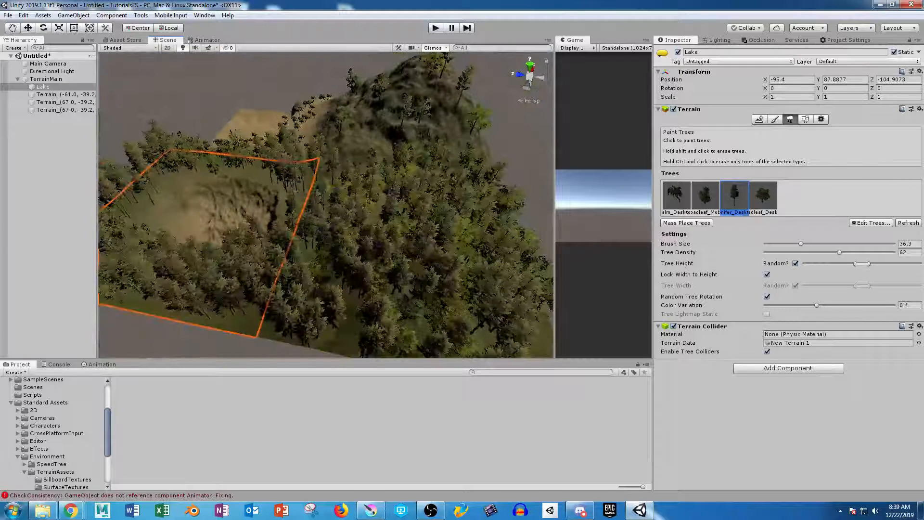
pyautogui.moveTo(830, 244); pyautogui.dragTo(799, 252)
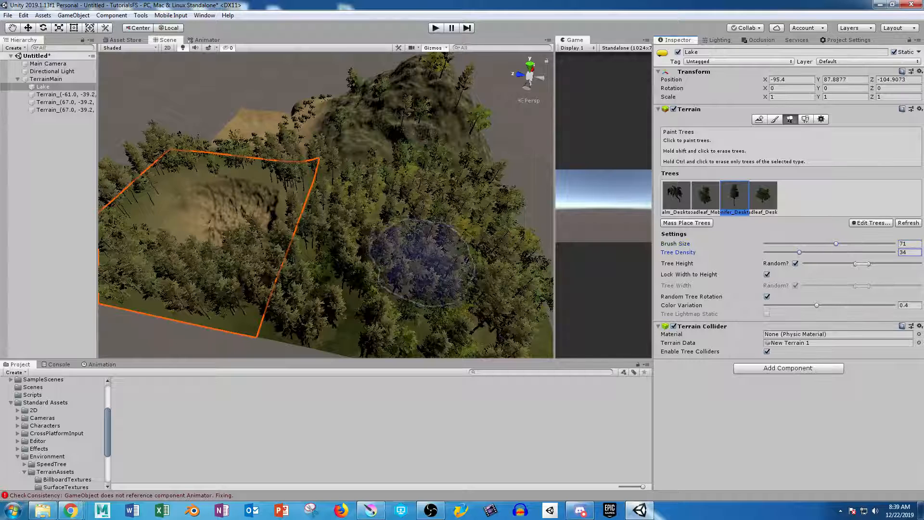
pyautogui.moveTo(420, 264)
pyautogui.keyDown('shift'); pyautogui.mouseDown()
pyautogui.moveTo(421, 281)
pyautogui.moveTo(422, 234)
pyautogui.mouseUp(); pyautogui.keyUp('shift')
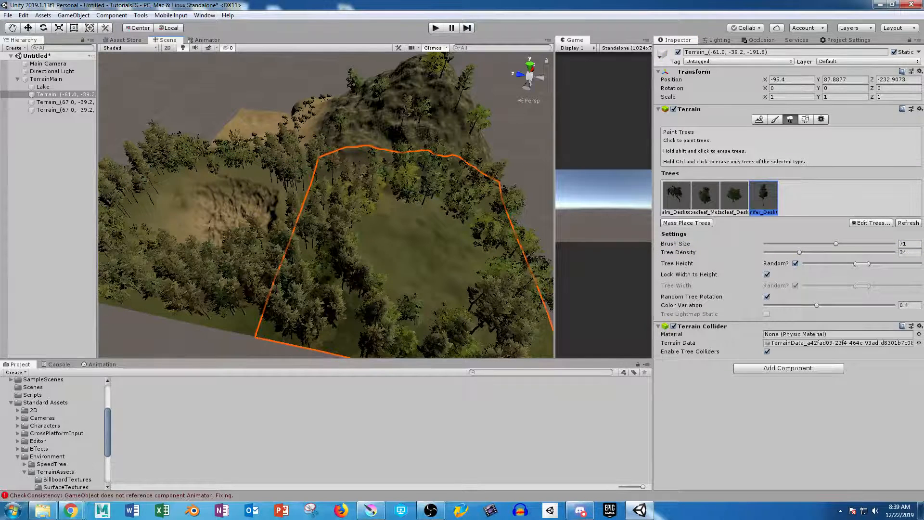
pyautogui.hotkey('ctrl', 'z')
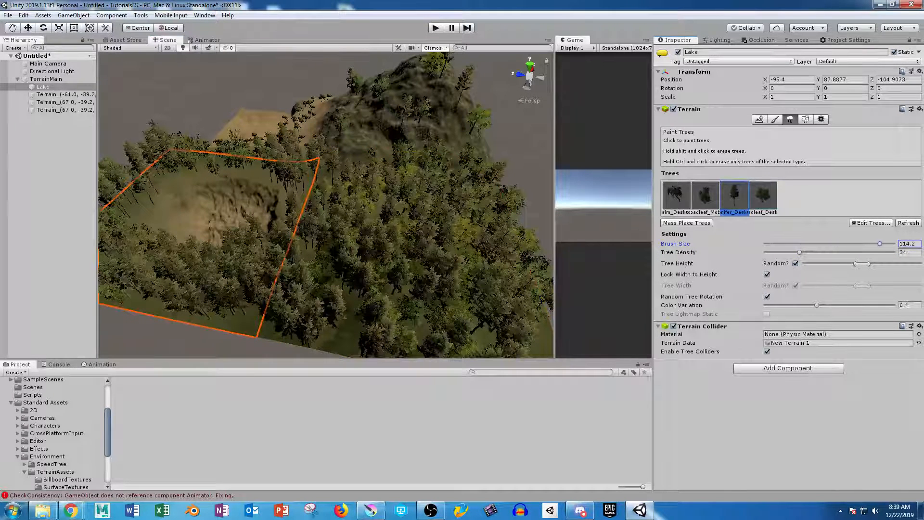
# - Erase the dense trees from the forest tile using brush size 114.2, and lower the tree density to 12
pyautogui.click(775, 252)
pyautogui.keyDown('shift'); pyautogui.click(430, 268); pyautogui.keyUp('shift')
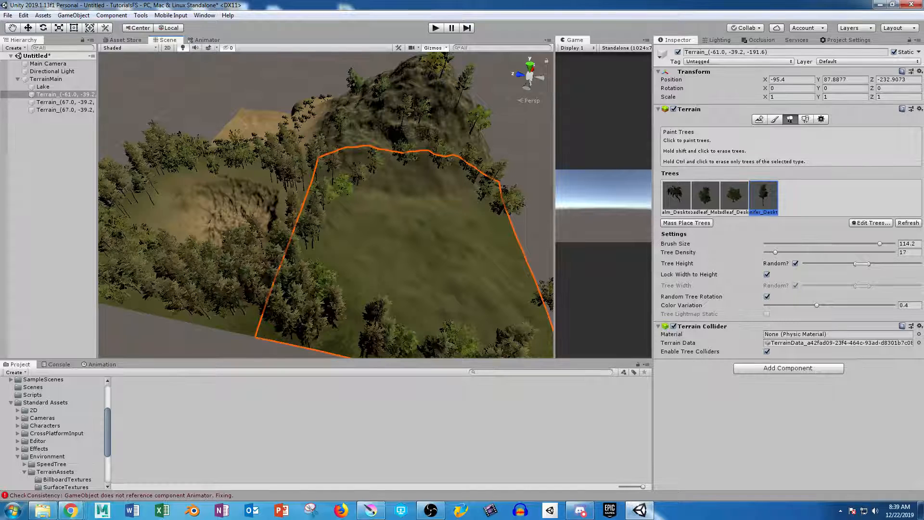
pyautogui.moveTo(775, 252); pyautogui.dragTo(768, 252)
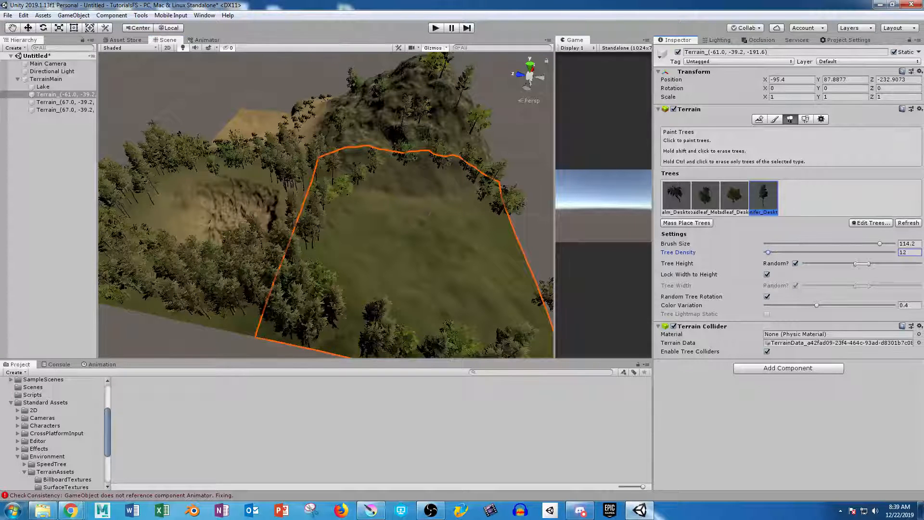
pyautogui.keyDown('shift'); pyautogui.click(419, 244); pyautogui.keyUp('shift')
# - Replant the cleared forest tile sparsely with Conifer_Desktop, Broadleaf_Desktop and Broadleaf_Mobile trees
pyautogui.click(420, 246)
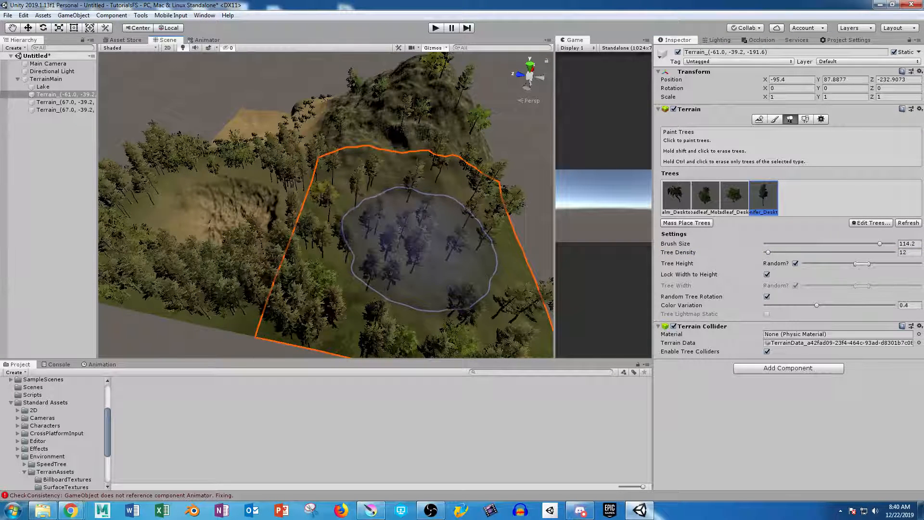
pyautogui.click(735, 196)
pyautogui.click(404, 239)
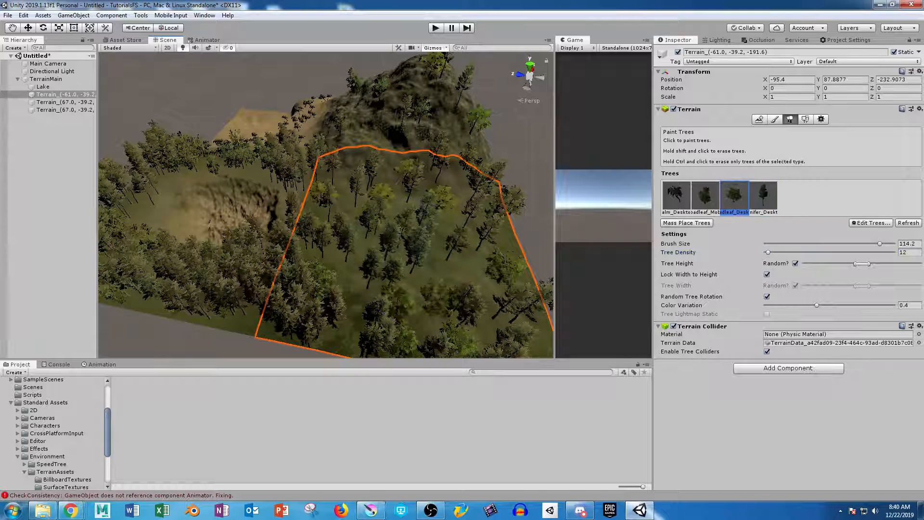
pyautogui.click(706, 197)
pyautogui.click(415, 221)
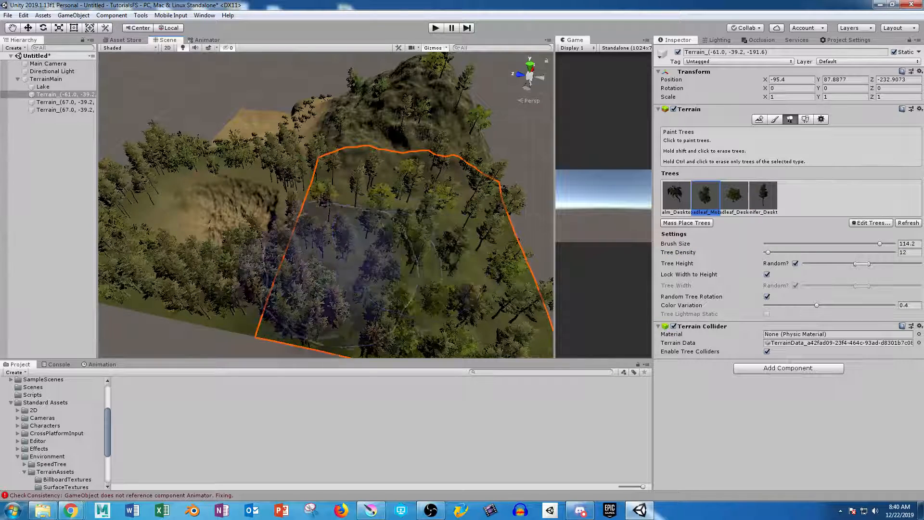
# - Erase the trees around the crater on the Lake tile
pyautogui.moveTo(222, 270); pyautogui.dragTo(354, 270, button='middle')
pyautogui.moveTo(354, 281)
pyautogui.keyDown('shift'); pyautogui.mouseDown()
pyautogui.moveTo(243, 250)
pyautogui.moveTo(282, 188)
pyautogui.moveTo(369, 195)
pyautogui.moveTo(290, 275)
pyautogui.moveTo(435, 161)
pyautogui.mouseUp(); pyautogui.keyUp('shift')
pyautogui.click(443, 181)
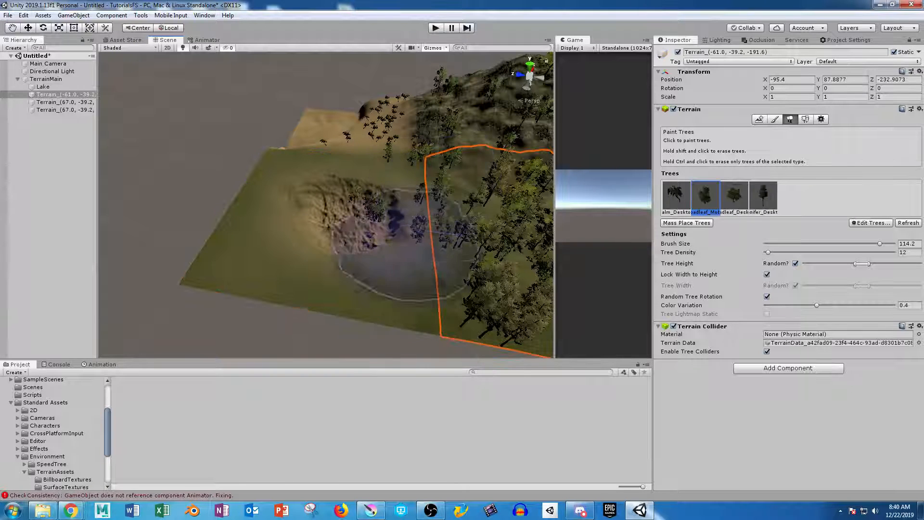
pyautogui.click(365, 293)
# - Set the brush size to 40.5 and plant sparse Broadleaf_Mobile and Conifer_Desktop trees around the crater on the Lake tile
pyautogui.moveTo(880, 244)
pyautogui.mouseDown()
pyautogui.moveTo(791, 243)
pyautogui.moveTo(805, 243)
pyautogui.mouseUp()
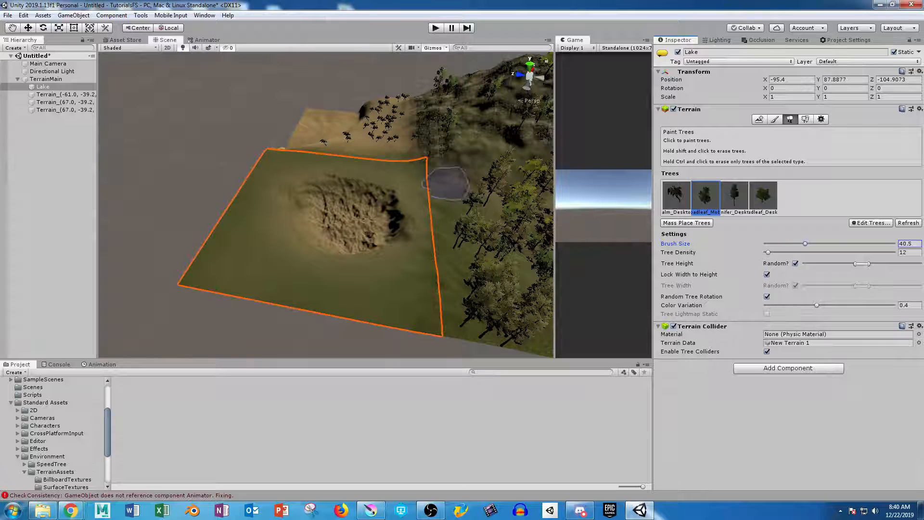
pyautogui.click(440, 202)
pyautogui.moveTo(423, 264)
pyautogui.mouseDown()
pyautogui.moveTo(367, 293)
pyautogui.moveTo(268, 286)
pyautogui.moveTo(235, 224)
pyautogui.moveTo(269, 162)
pyautogui.moveTo(409, 174)
pyautogui.mouseUp()
pyautogui.click(735, 197)
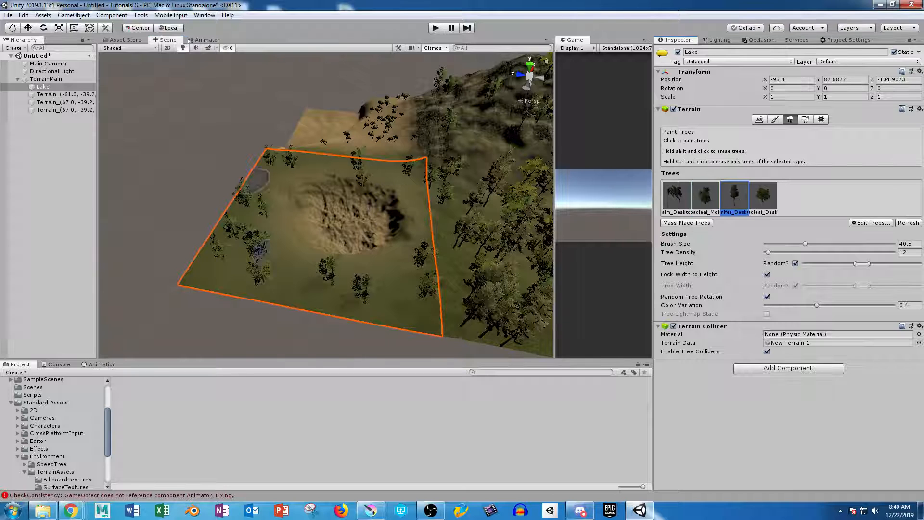
pyautogui.moveTo(258, 178)
pyautogui.mouseDown()
pyautogui.moveTo(268, 174)
pyautogui.moveTo(256, 270)
pyautogui.moveTo(408, 300)
pyautogui.mouseUp()
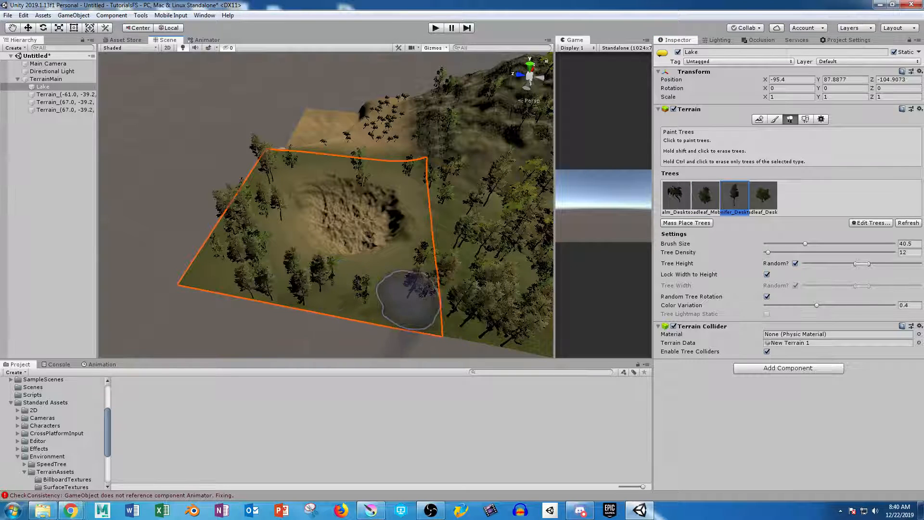
# - Add Broadleaf_Desktop trees along the edges of the Lake tile and at the outer corner of the neighbouring forest tile
pyautogui.click(764, 197)
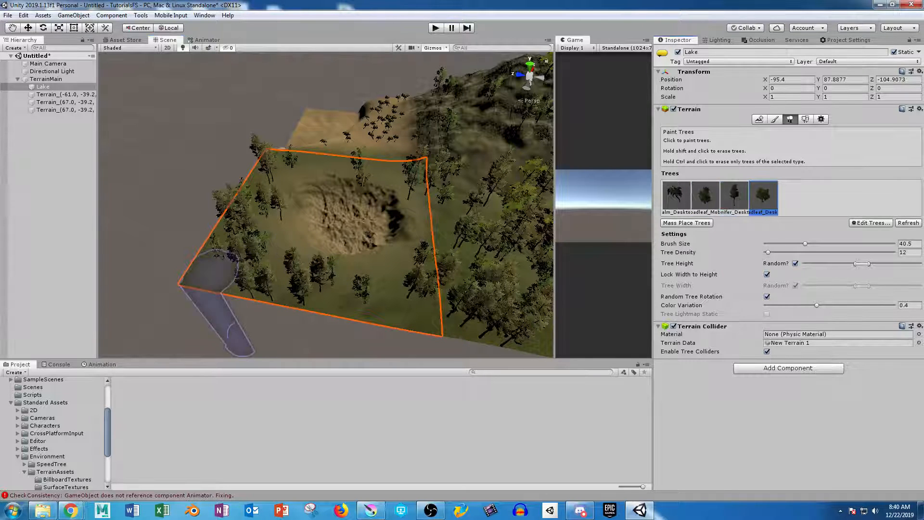
pyautogui.click(215, 268)
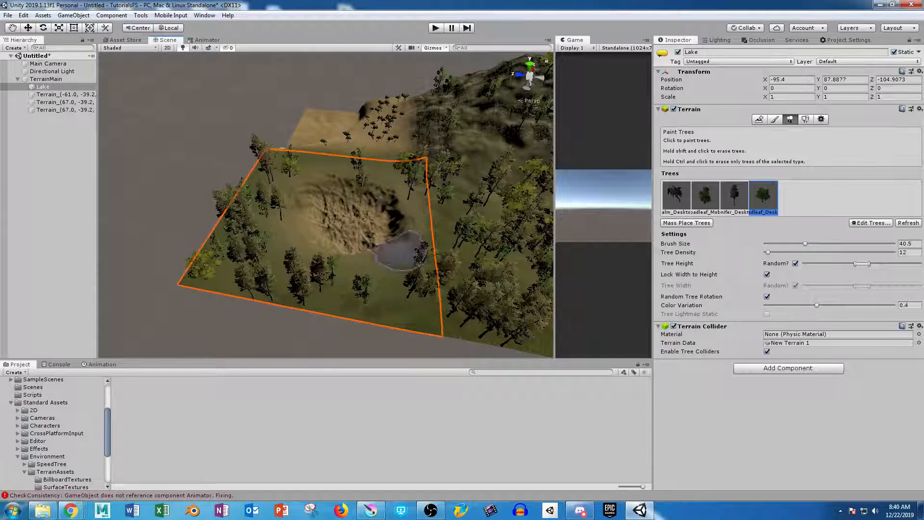
pyautogui.click(390, 282)
pyautogui.moveTo(401, 261)
pyautogui.mouseDown(button='middle')
pyautogui.moveTo(269, 240)
pyautogui.moveTo(262, 210)
pyautogui.mouseUp(button='middle')
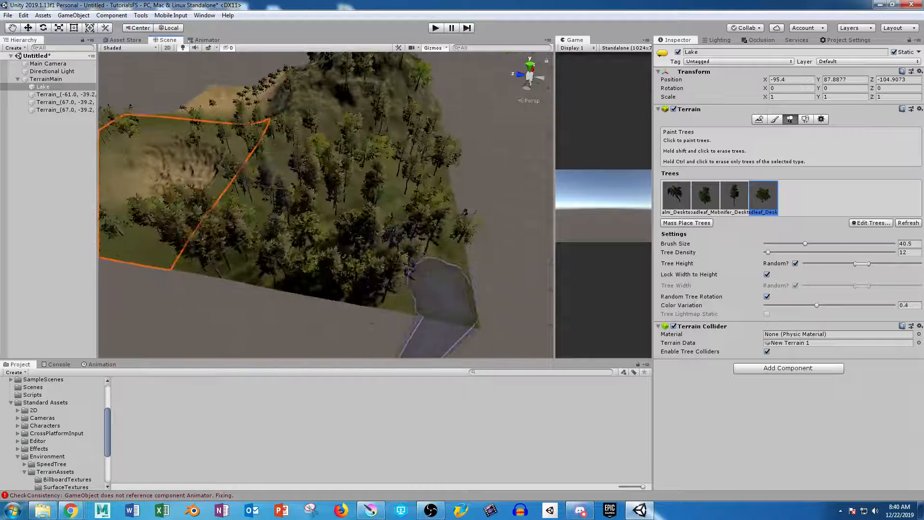
pyautogui.click(446, 298)
# - Examine the forest tile's tree variety and spacing up close and from a distance
pyautogui.moveTo(367, 256); pyautogui.dragTo(361, 200, button='right')
pyautogui.moveTo(361, 200); pyautogui.dragTo(287, 150, button='middle')
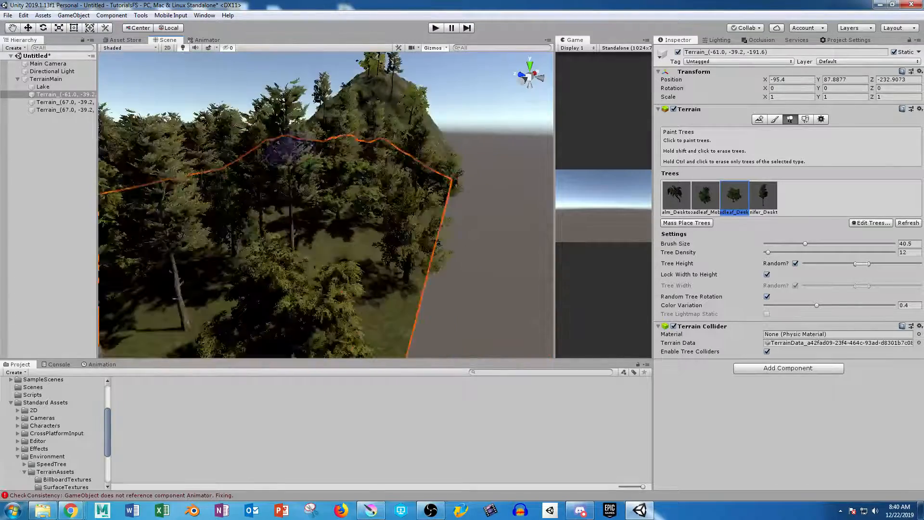
pyautogui.scroll(5, 293, 203)
pyautogui.moveTo(299, 210); pyautogui.dragTo(404, 169, button='right')
pyautogui.scroll(4, 325, 176)
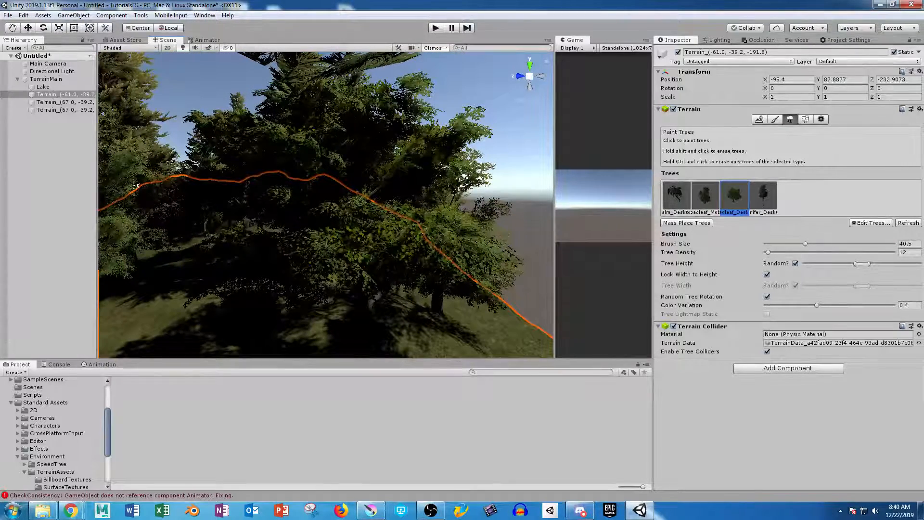
pyautogui.moveTo(385, 106); pyautogui.dragTo(367, 212, button='right')
pyautogui.scroll(-12, 367, 212)
pyautogui.moveTo(232, 189); pyautogui.dragTo(334, 210, button='middle')
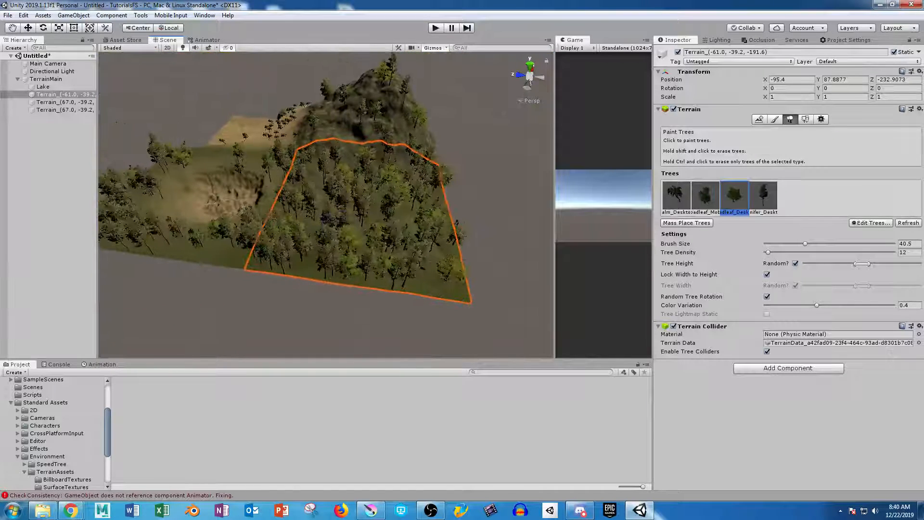
pyautogui.press('w')
pyautogui.keyDown('shift'); pyautogui.click(217, 197); pyautogui.keyUp('shift')
pyautogui.keyDown('shift'); pyautogui.click(366, 113); pyautogui.keyUp('shift')
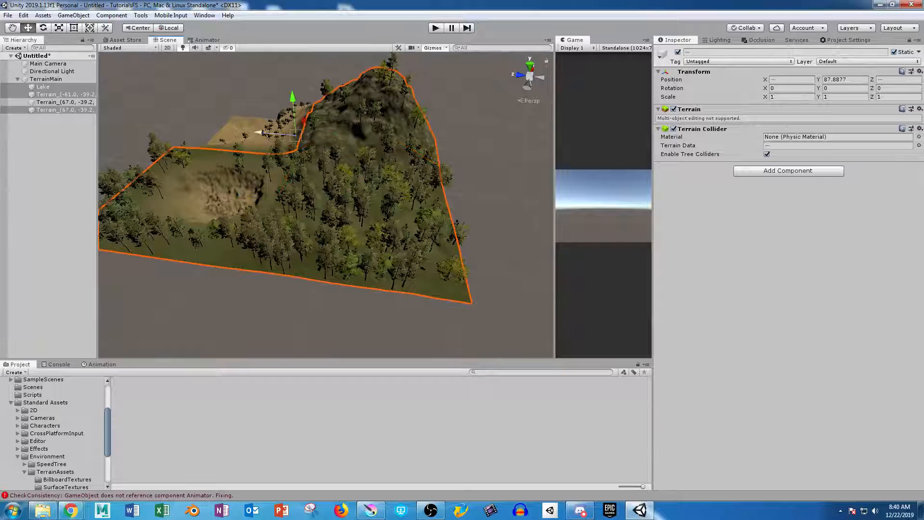
pyautogui.keyDown('shift'); pyautogui.click(252, 131); pyautogui.keyUp('shift')
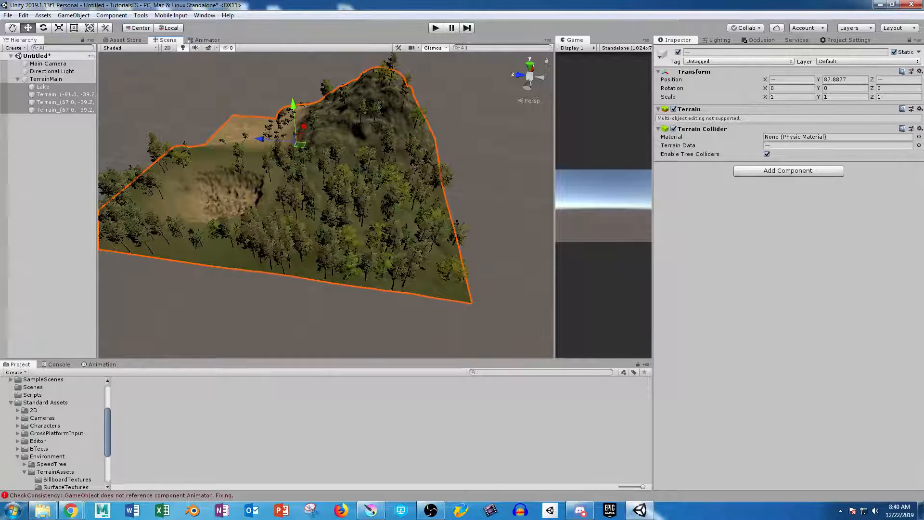
# - Add a Wind Zone component to the forest terrain tile
pyautogui.click(361, 221)
pyautogui.click(112, 15)
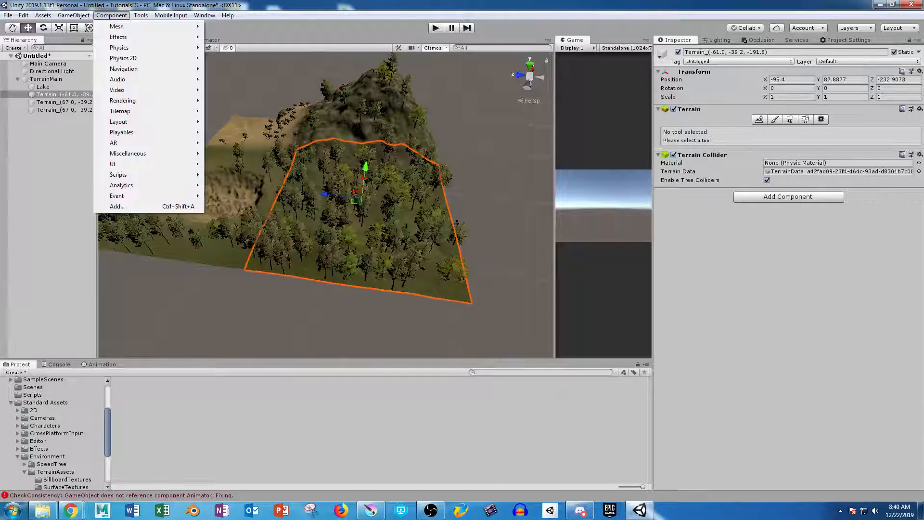
pyautogui.moveTo(125, 47)
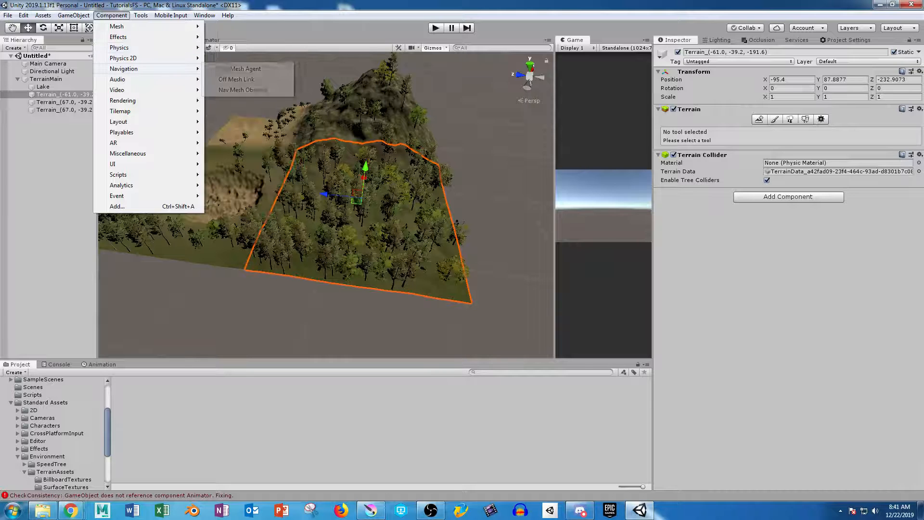
pyautogui.moveTo(123, 100)
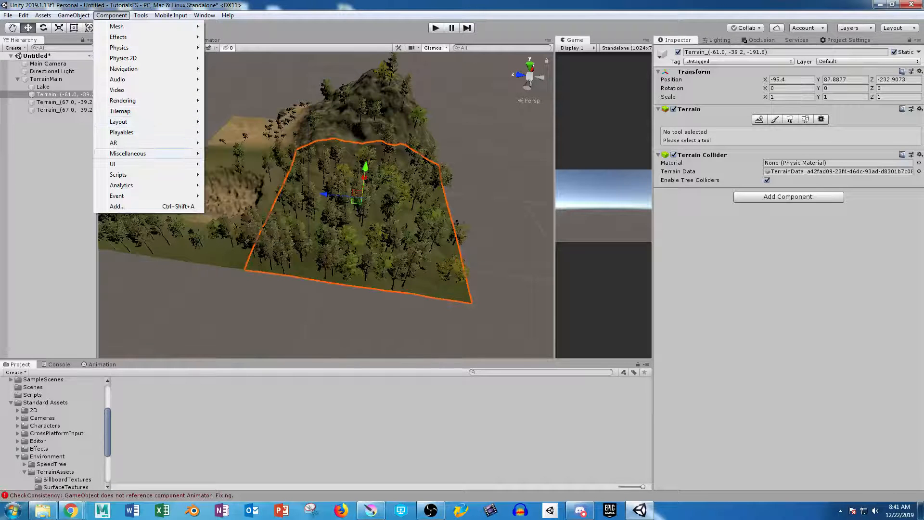
pyautogui.moveTo(127, 153)
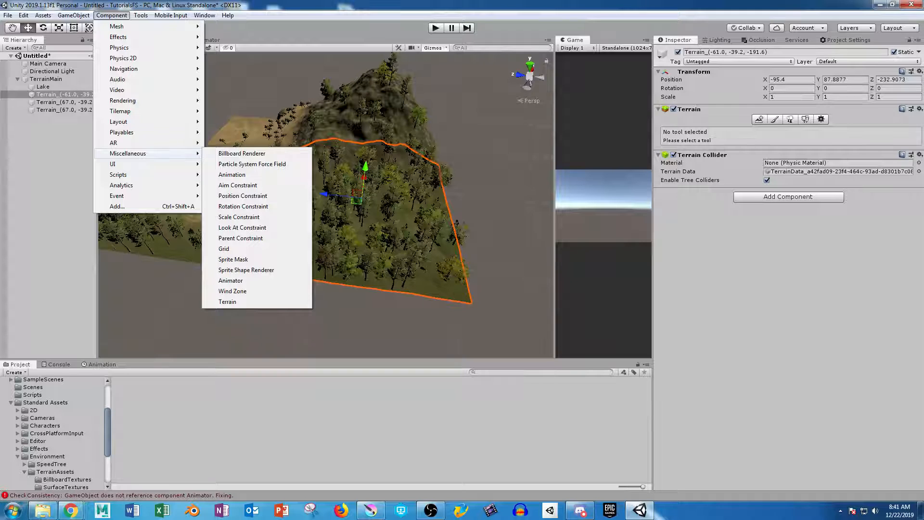
pyautogui.click(232, 291)
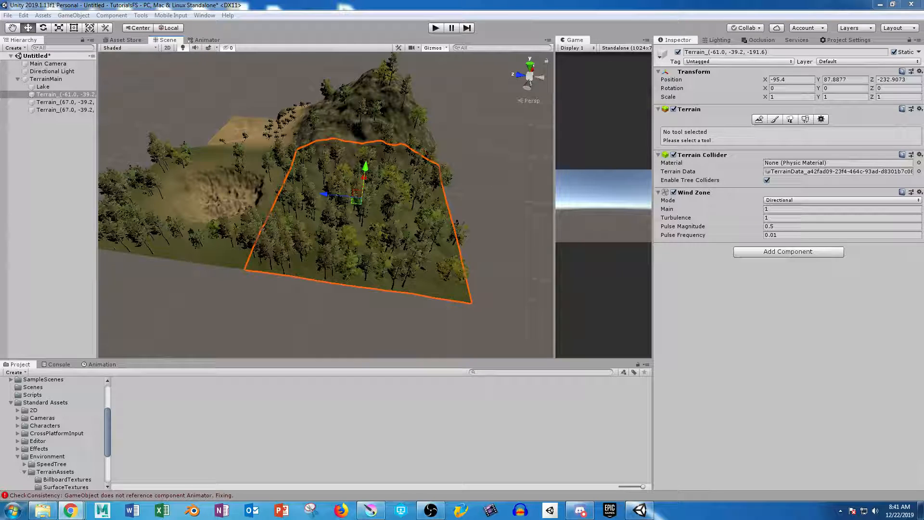
# - Try to add a second Wind Zone component to the forest terrain tile
pyautogui.scroll(5, 326, 205)
pyautogui.keyDown('alt'); pyautogui.moveTo(380, 222); pyautogui.dragTo(337, 212); pyautogui.keyUp('alt')
pyautogui.scroll(2, 356, 202)
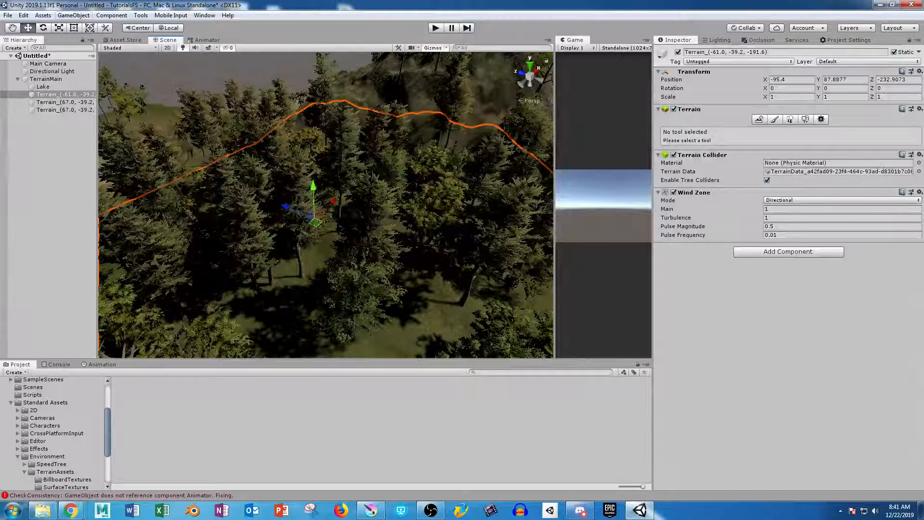
pyautogui.click(111, 15)
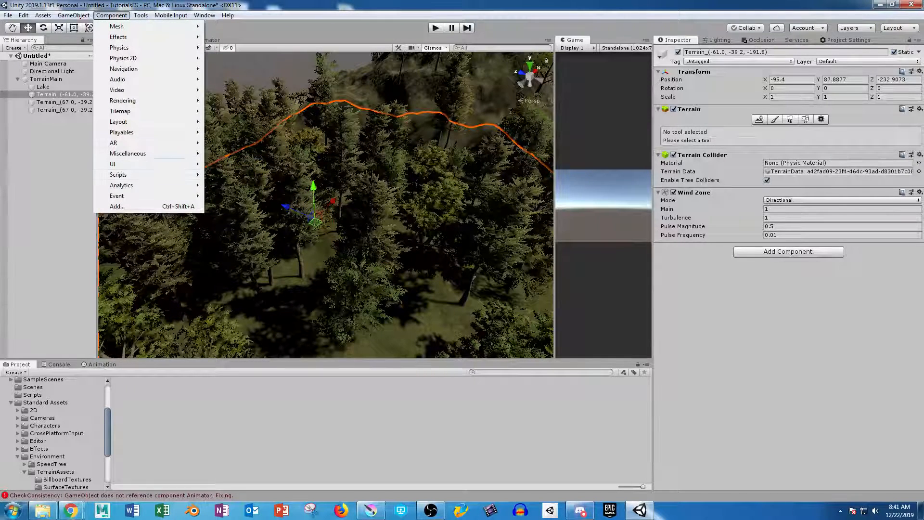
pyautogui.moveTo(128, 153)
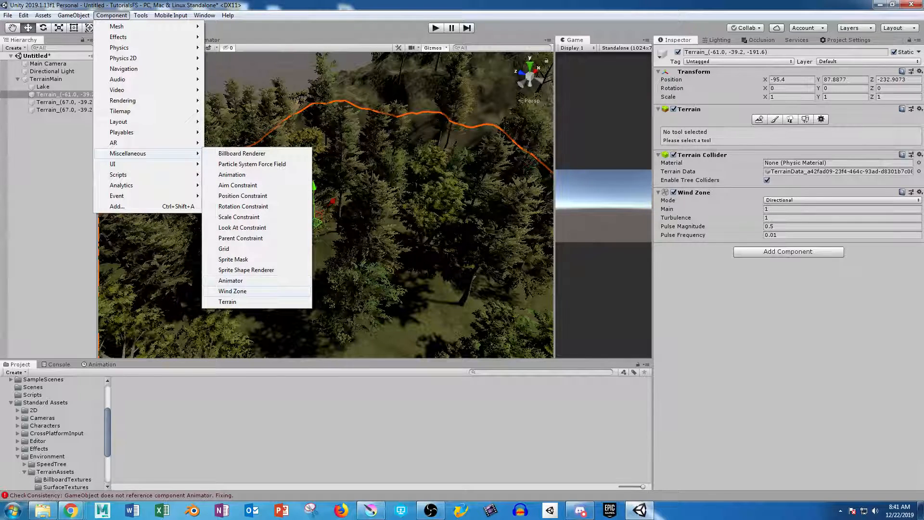
pyautogui.click(232, 291)
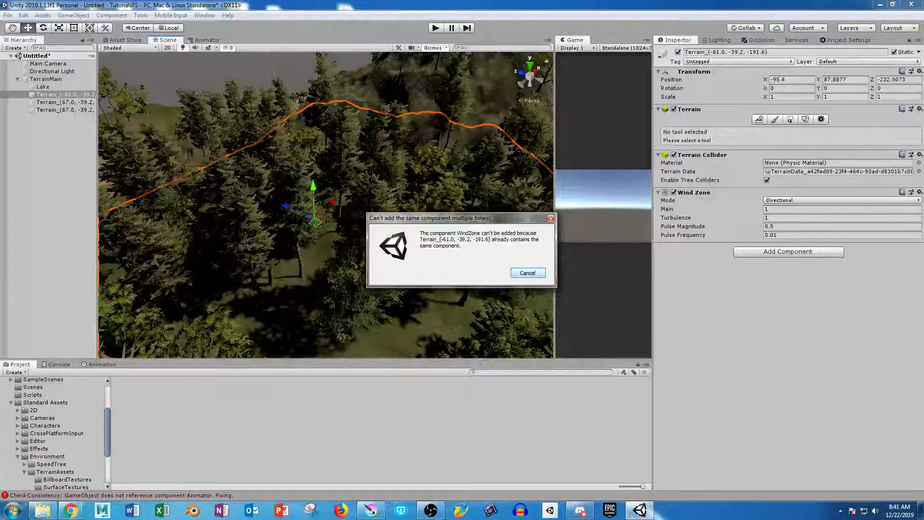
pyautogui.click(528, 273)
pyautogui.keyDown('alt'); pyautogui.moveTo(385, 250); pyautogui.dragTo(391, 228); pyautogui.keyUp('alt')
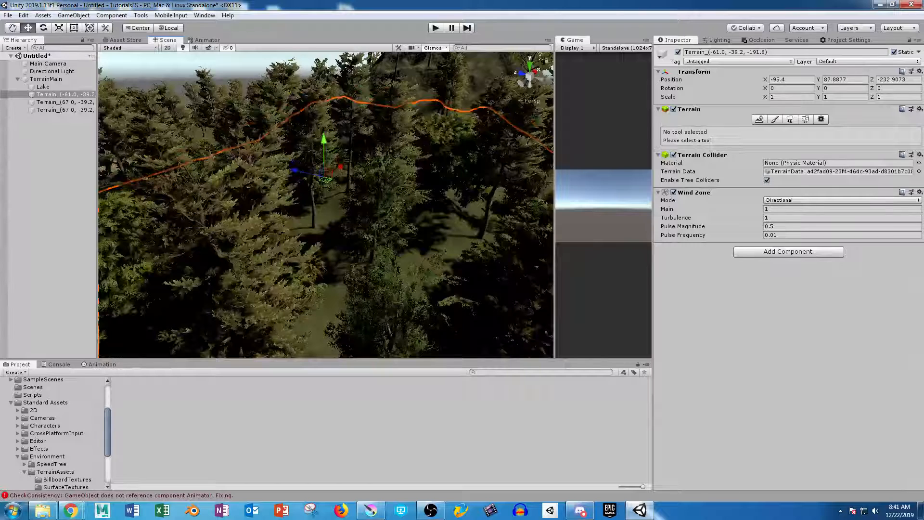
# - Add a Wind Zone component to the Lake terrain tile
pyautogui.click(43, 87)
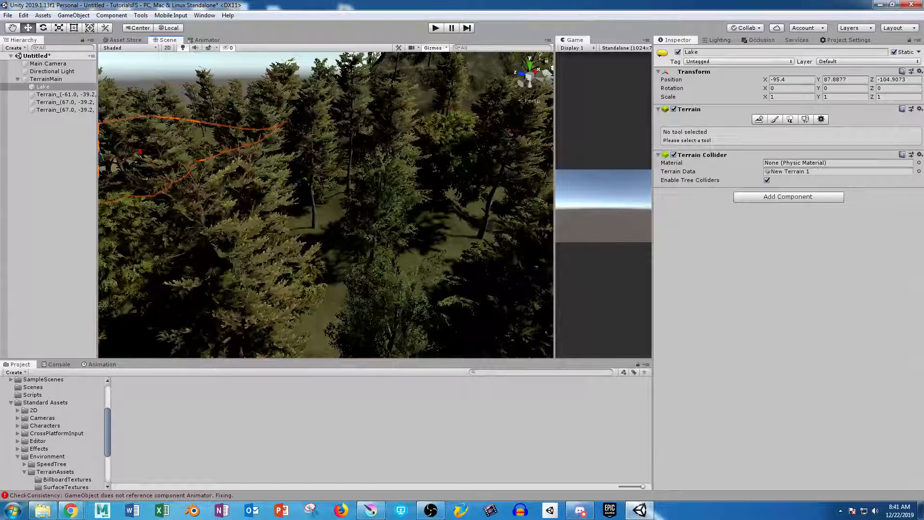
pyautogui.click(112, 15)
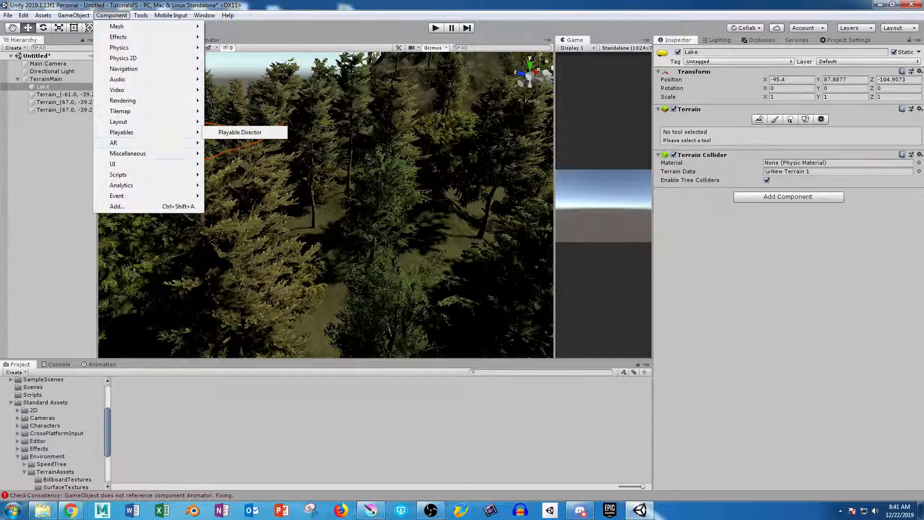
pyautogui.moveTo(144, 153)
pyautogui.click(232, 291)
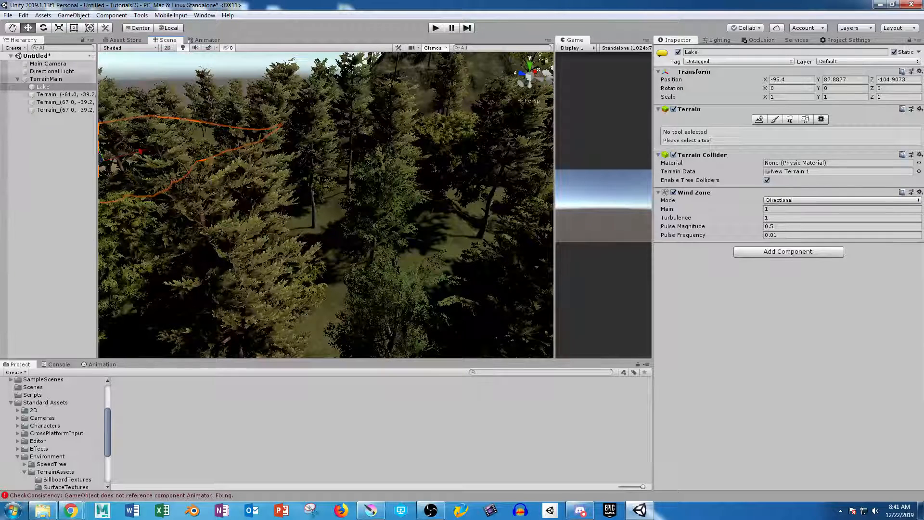
# - Add a Wind Zone component to the sandy terrain tile behind the Lake tile
pyautogui.click(65, 94)
pyautogui.scroll(-8, 317, 192)
pyautogui.keyDown('alt'); pyautogui.moveTo(318, 193); pyautogui.dragTo(337, 255); pyautogui.keyUp('alt')
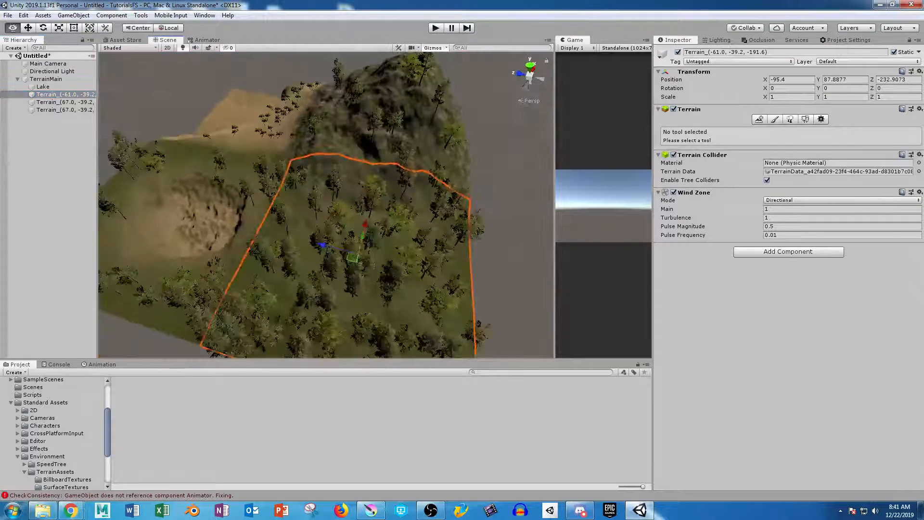
pyautogui.scroll(-2, 337, 255)
pyautogui.click(65, 102)
pyautogui.click(111, 15)
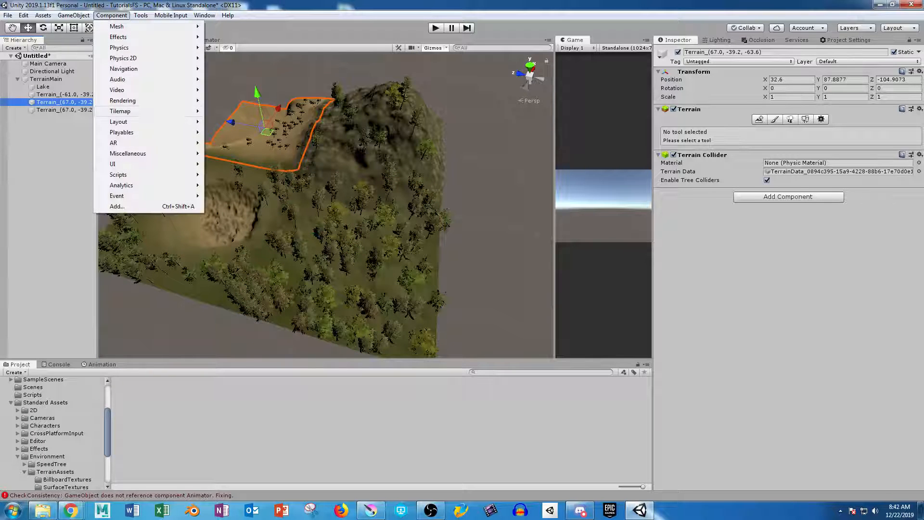
pyautogui.moveTo(145, 154)
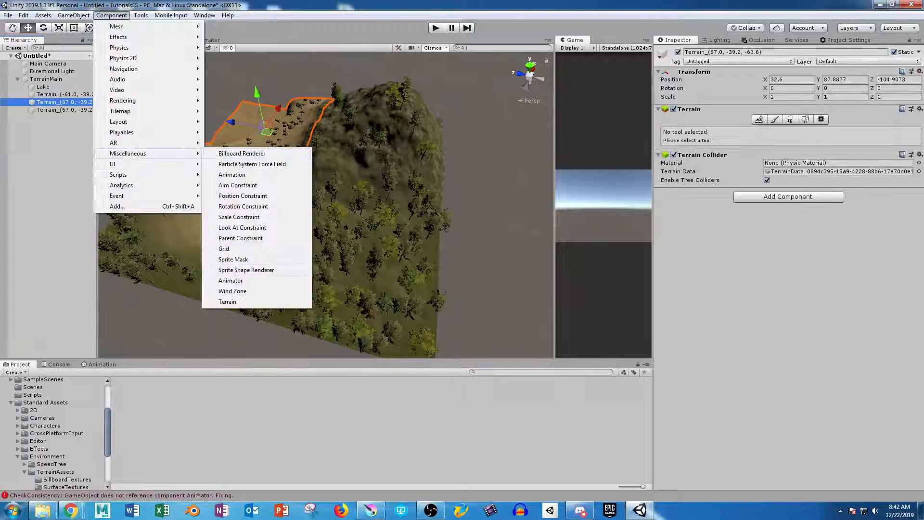
pyautogui.click(233, 291)
# - Add a Wind Zone component to the mountain terrain tile
pyautogui.click(64, 110)
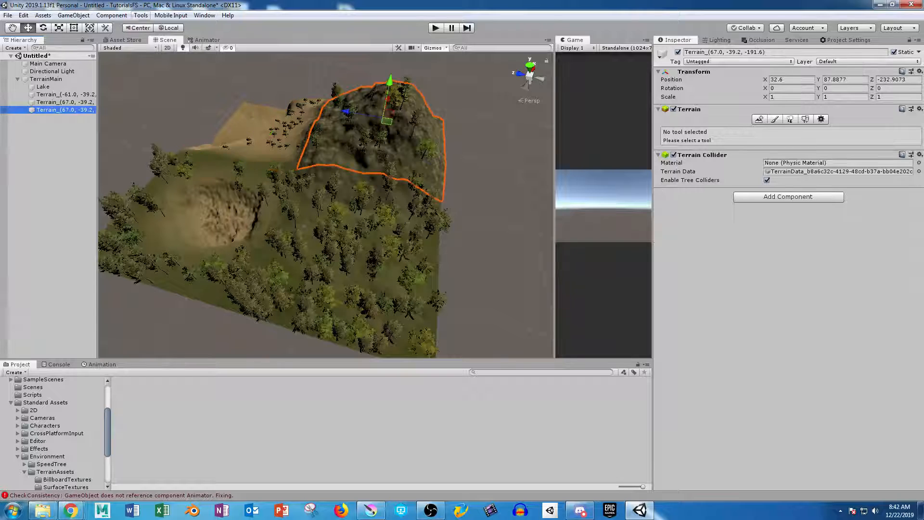
pyautogui.click(112, 15)
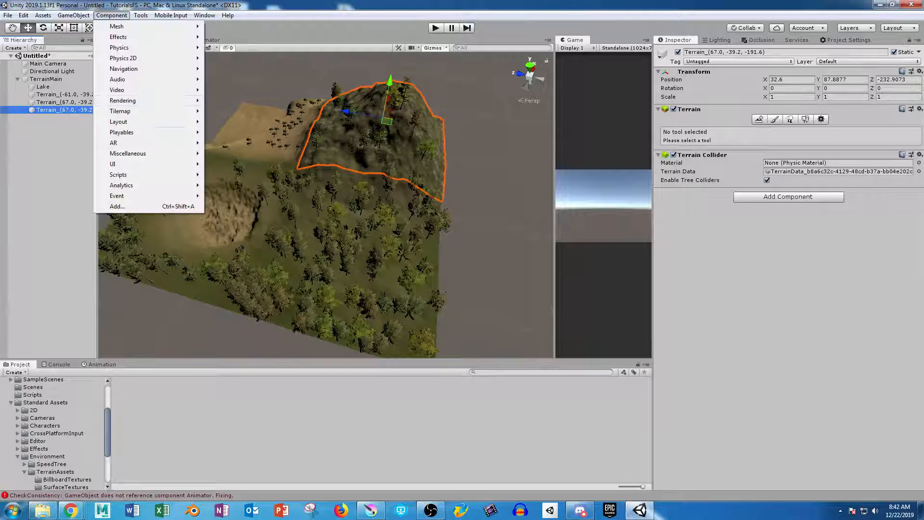
pyautogui.moveTo(144, 153)
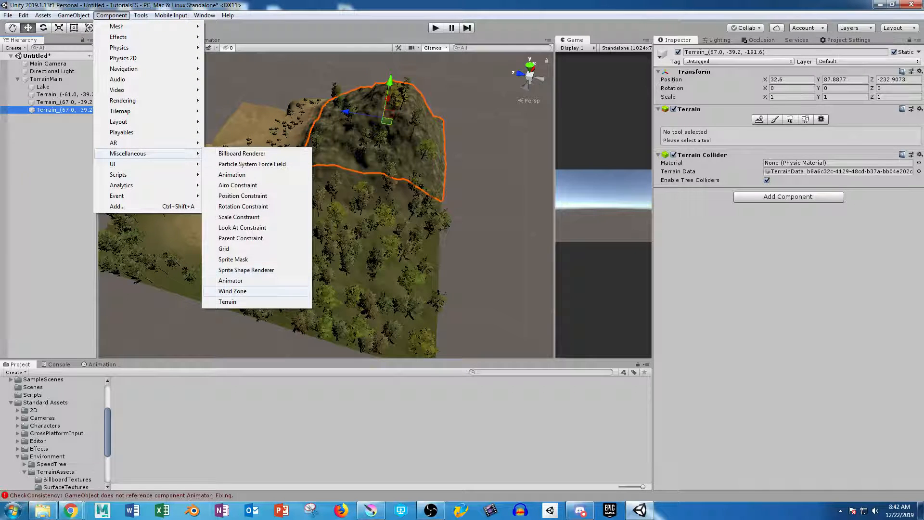
pyautogui.click(232, 290)
# - Set the mountain tile's wind to Main 2.2, Turbulence 1.66, Pulse Magnitude 1.13 and Pulse Frequency 0.4
pyautogui.scroll(5, 326, 205)
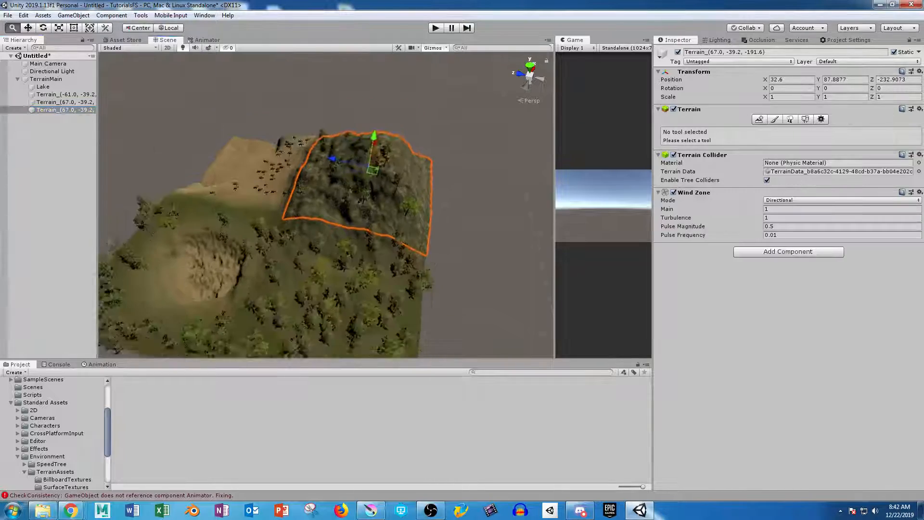
pyautogui.keyDown('alt'); pyautogui.moveTo(333, 231); pyautogui.dragTo(313, 207); pyautogui.keyUp('alt')
pyautogui.keyDown('alt'); pyautogui.moveTo(313, 207); pyautogui.dragTo(337, 207, button='right'); pyautogui.keyUp('alt')
pyautogui.keyDown('alt'); pyautogui.moveTo(337, 207); pyautogui.dragTo(327, 178); pyautogui.keyUp('alt')
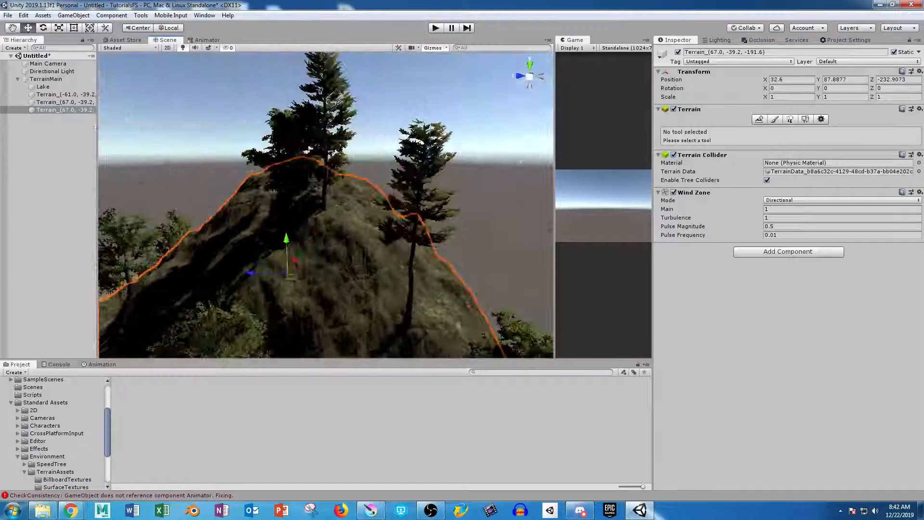
pyautogui.moveTo(668, 209); pyautogui.dragTo(681, 235)
# - Run the scene in Play mode and examine how the wind moves the trees on the mountain and forest tiles
pyautogui.hotkey('ctrl', 'p')
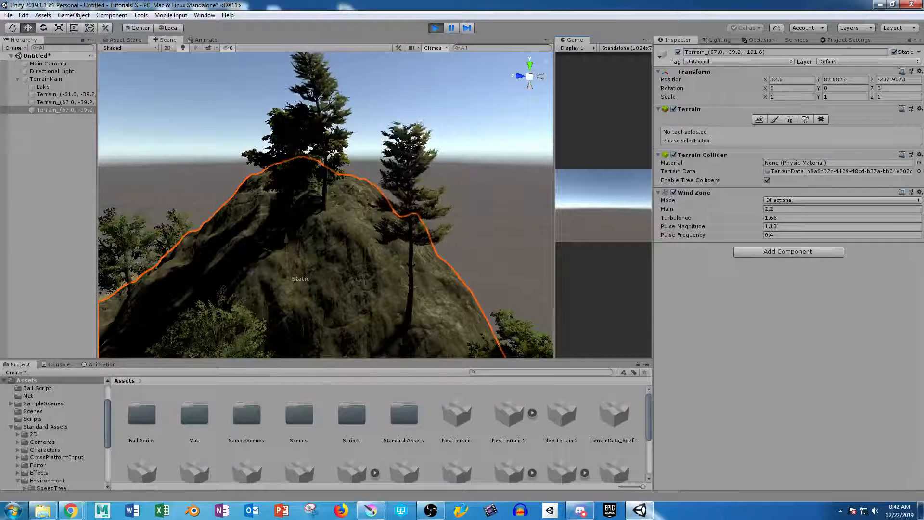
pyautogui.moveTo(301, 251); pyautogui.dragTo(380, 178, button='middle')
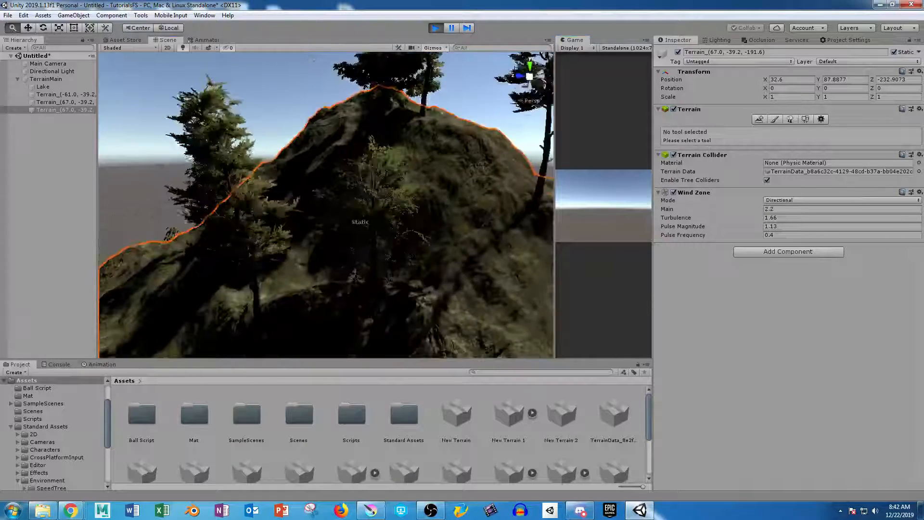
pyautogui.scroll(-5, 381, 178)
pyautogui.scroll(-4, 327, 207)
pyautogui.moveTo(327, 207); pyautogui.dragTo(341, 151, button='middle')
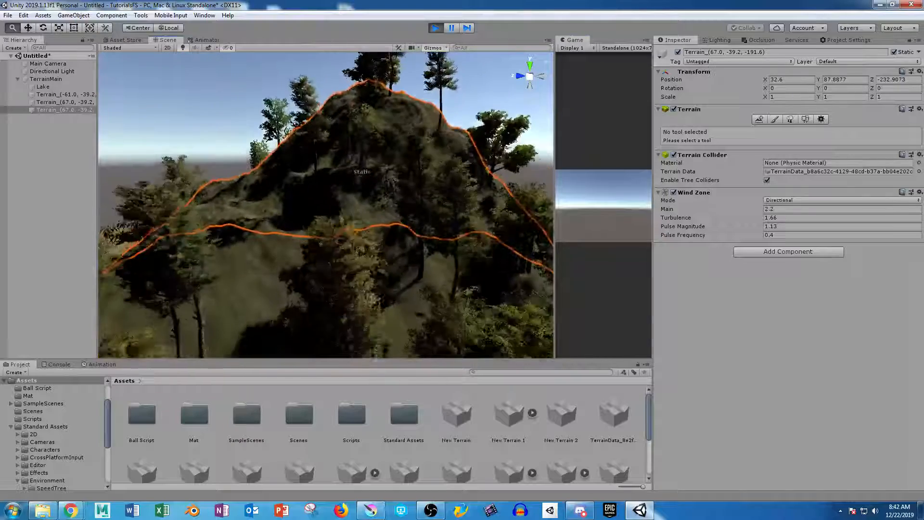
pyautogui.scroll(-7, 342, 151)
pyautogui.moveTo(328, 207); pyautogui.dragTo(385, 212, button='middle')
pyautogui.scroll(-2, 260, 193)
pyautogui.scroll(-2, 385, 212)
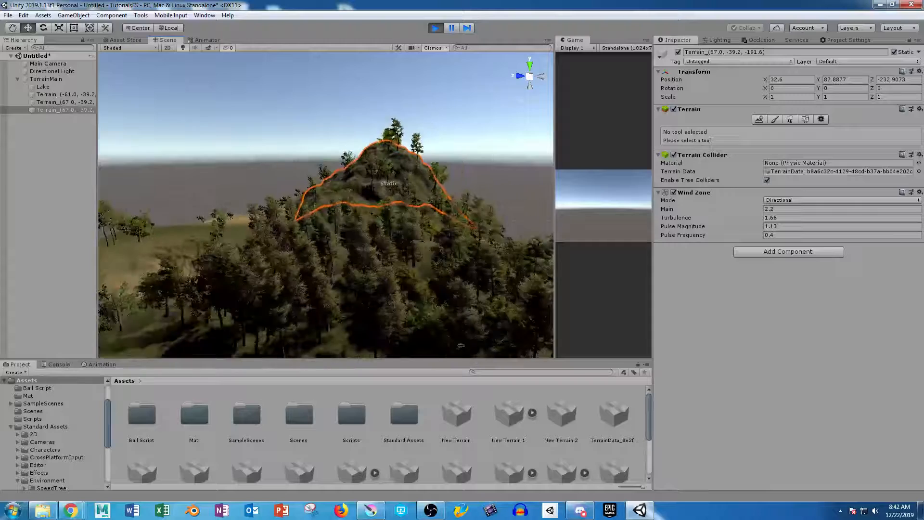
pyautogui.moveTo(386, 212); pyautogui.dragTo(333, 241, button='right')
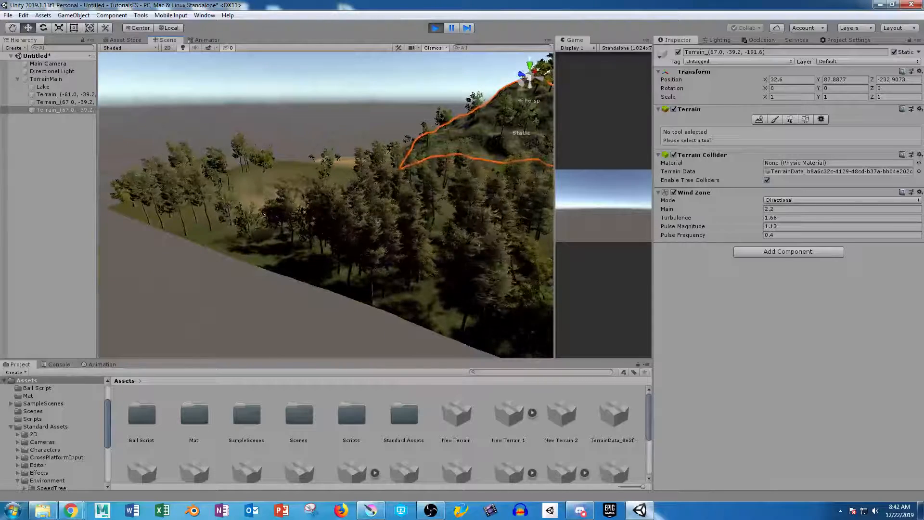
# - Disable the Wind Zone components on the mountain, sandy and forest tiles, leaving only the Lake tile's wind enabled
pyautogui.click(790, 209)
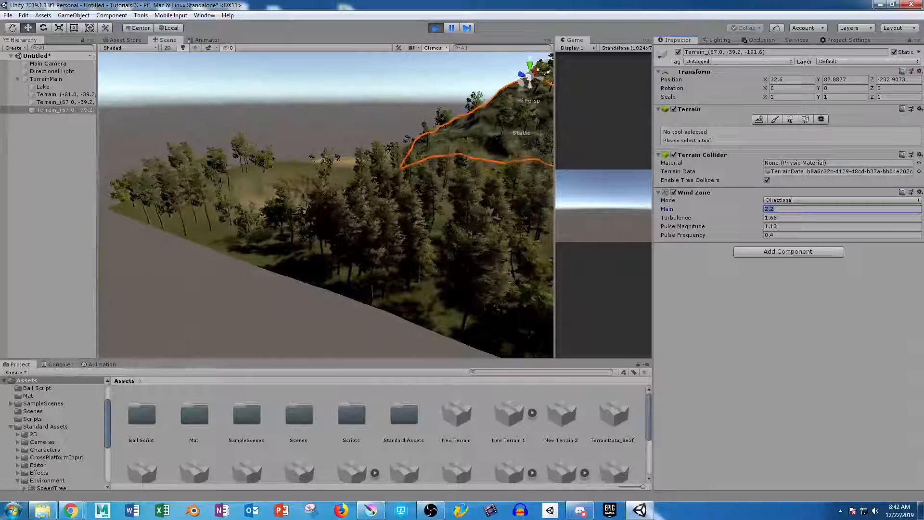
pyautogui.click(673, 192)
pyautogui.click(64, 102)
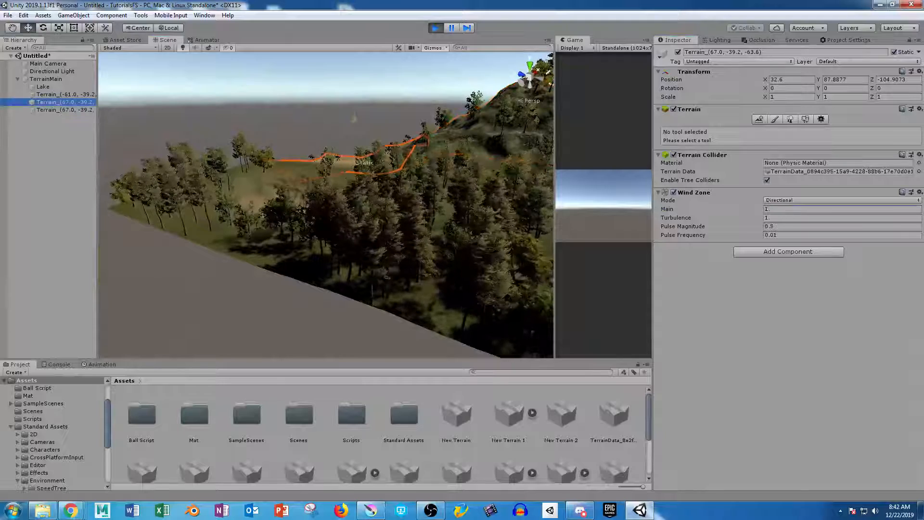
pyautogui.click(674, 192)
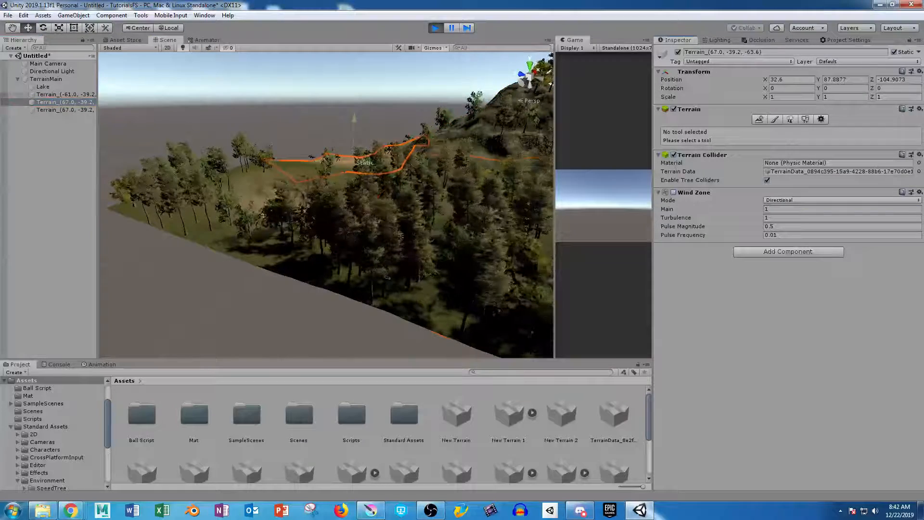
pyautogui.click(65, 94)
pyautogui.click(674, 193)
# - Select the Lake tile and examine how its wind alone moves the trees across the whole terrain
pyautogui.moveTo(409, 212); pyautogui.dragTo(284, 236, button='middle')
pyautogui.click(44, 86)
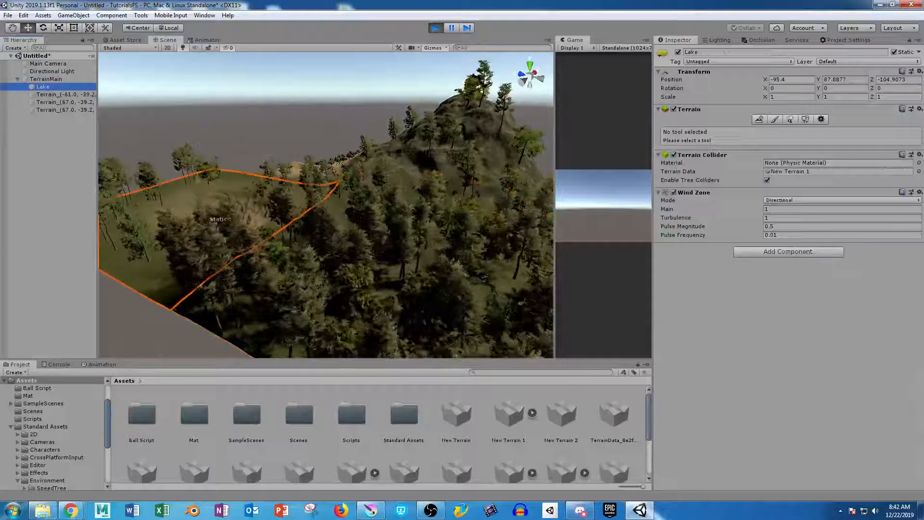
pyautogui.scroll(-10, 325, 207)
pyautogui.moveTo(287, 294); pyautogui.dragTo(322, 269, button='right')
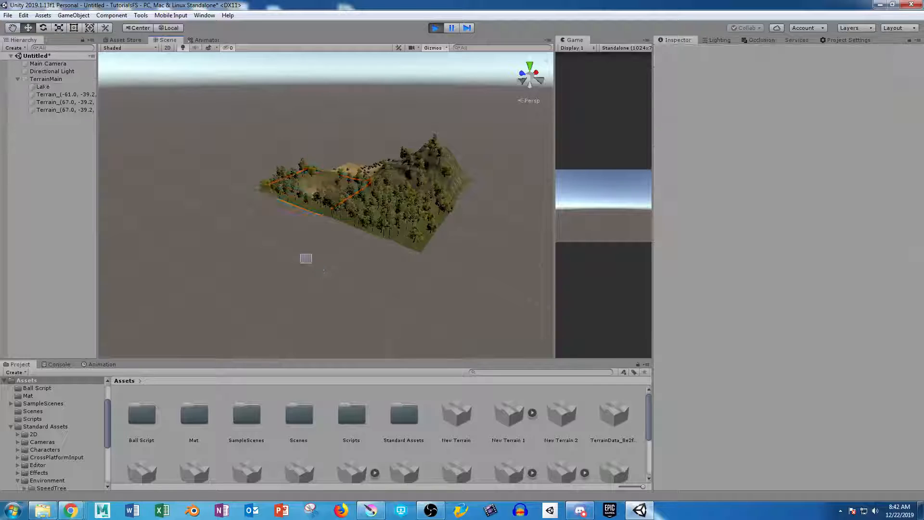
pyautogui.moveTo(322, 268); pyautogui.dragTo(289, 293, button='right')
pyautogui.press('w')
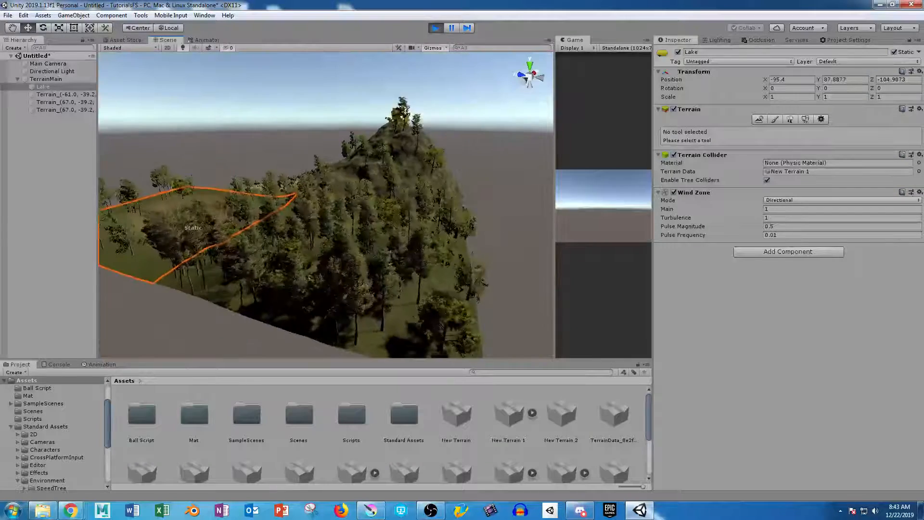
pyautogui.scroll(5, 326, 255)
pyautogui.scroll(-2, 326, 255)
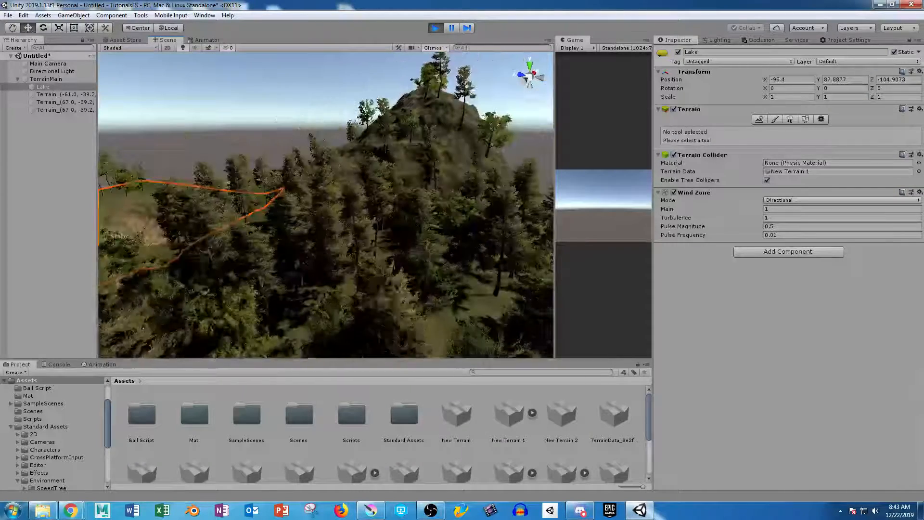
# - Set the Lake tile's wind Main and Turbulence to 0.1 and check the tree movement around the terrain
pyautogui.click(790, 209)
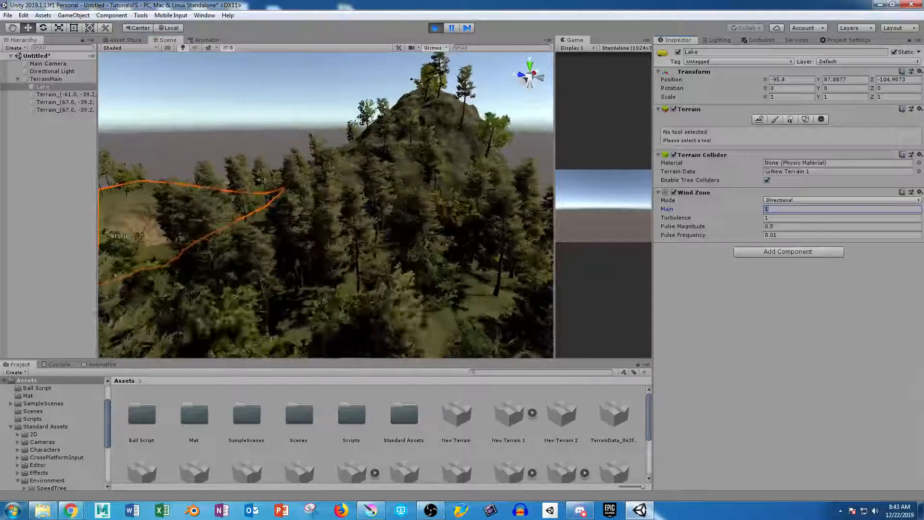
pyautogui.write('0.1')
pyautogui.press('Tab')
pyautogui.write('0.1')
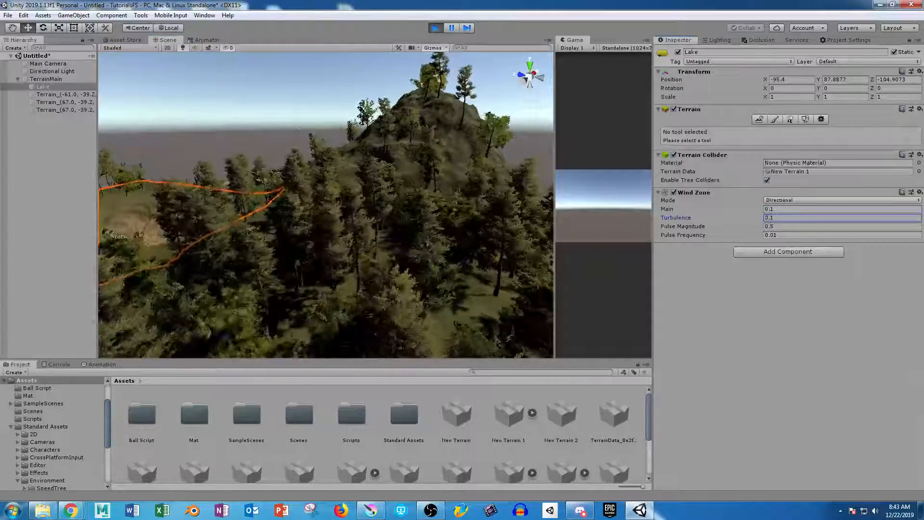
pyautogui.moveTo(328, 217)
pyautogui.mouseDown(button='right')
pyautogui.moveTo(318, 179)
pyautogui.moveTo(308, 177)
pyautogui.moveTo(288, 209)
pyautogui.moveTo(232, 222)
pyautogui.moveTo(337, 213)
pyautogui.mouseUp(button='right')
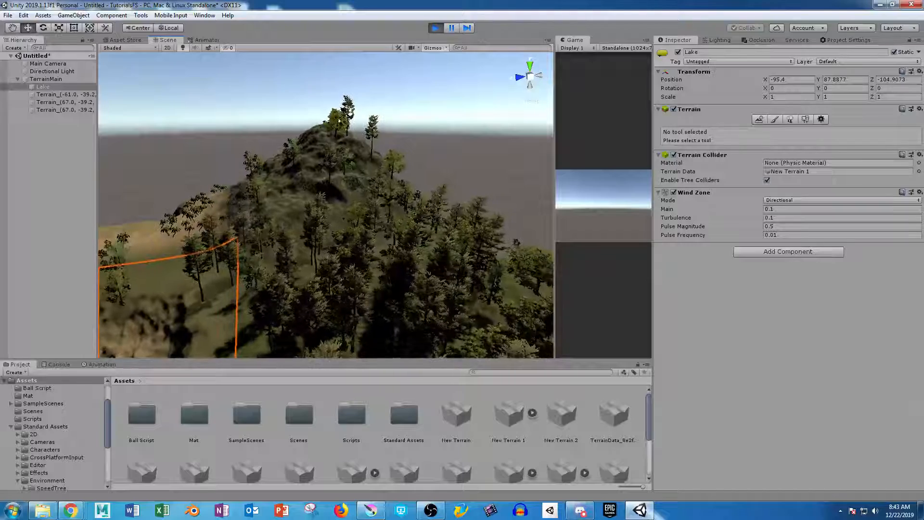
pyautogui.scroll(5, 337, 213)
pyautogui.moveTo(337, 213); pyautogui.dragTo(284, 213, button='right')
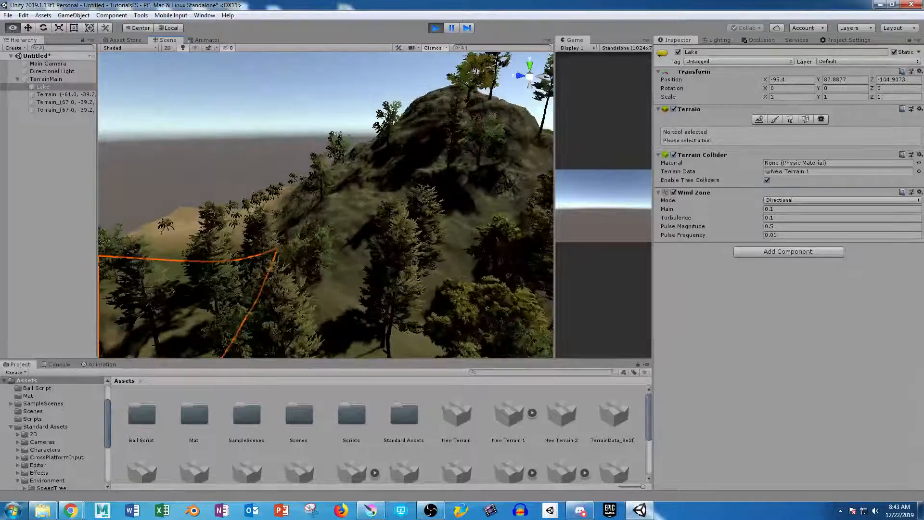
pyautogui.scroll(-4, 326, 204)
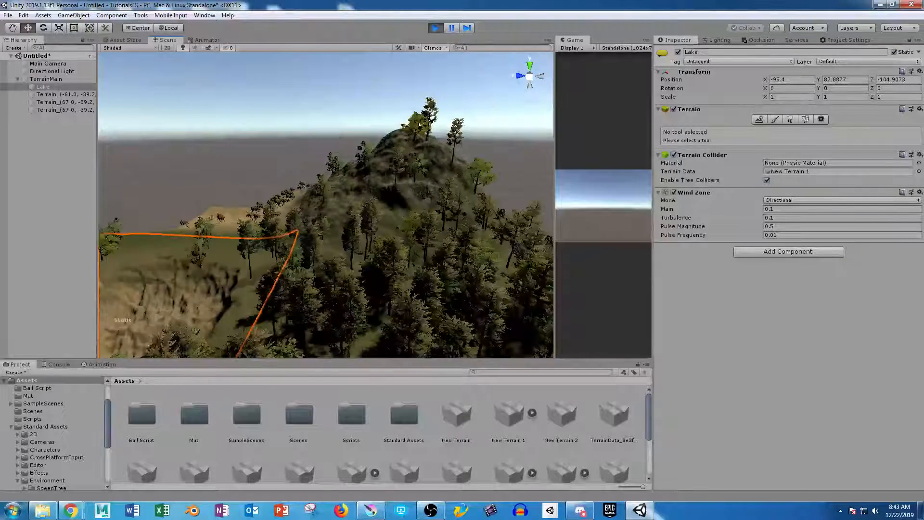
pyautogui.click(270, 159)
pyautogui.click(112, 15)
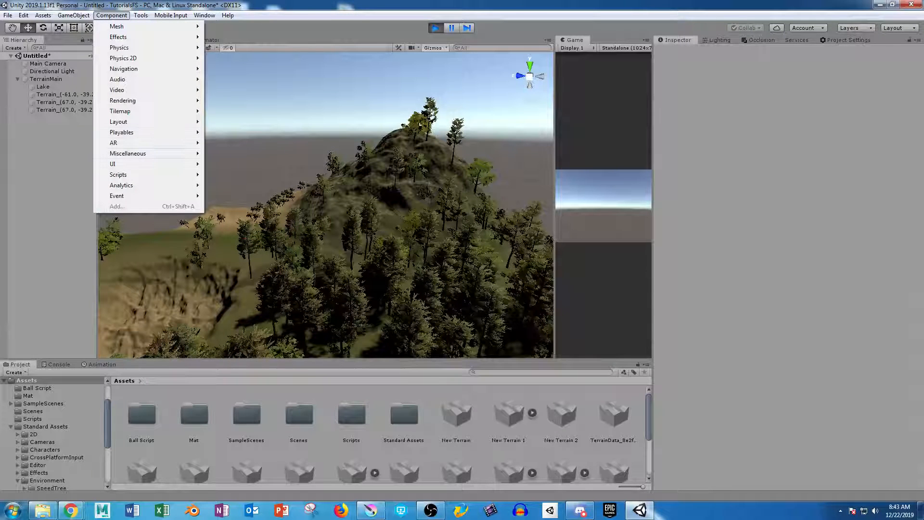
pyautogui.moveTo(128, 153)
pyautogui.press('Escape')
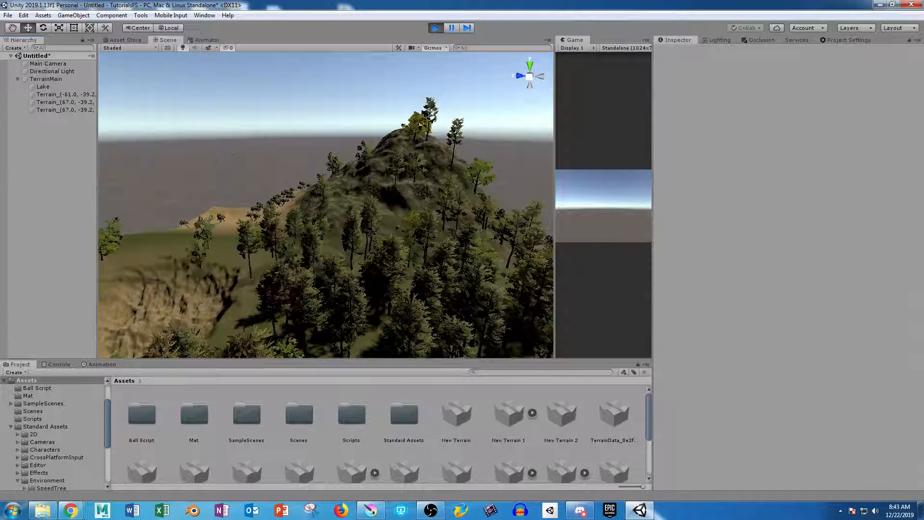
# - Try adding a Wind Zone component to the TerrainMain parent object, and undo the addition
pyautogui.click(46, 79)
pyautogui.click(112, 14)
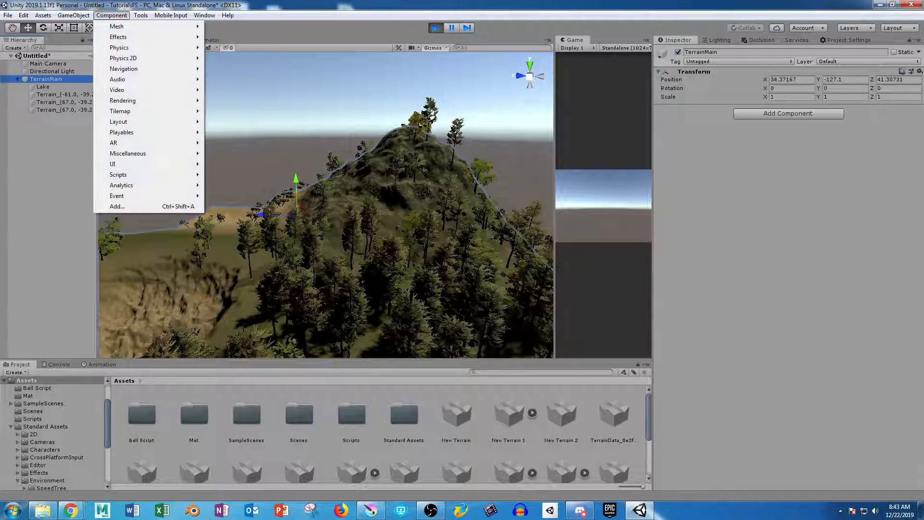
pyautogui.moveTo(127, 153)
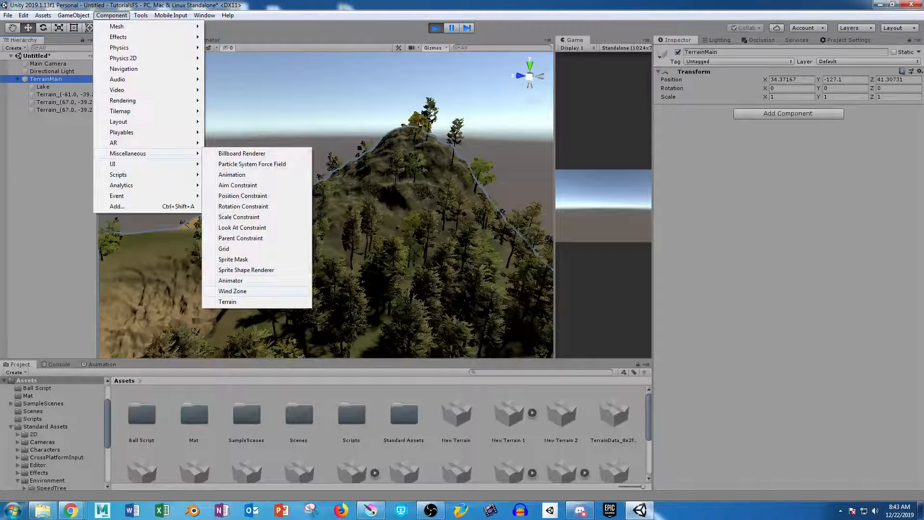
pyautogui.click(233, 292)
pyautogui.scroll(-5, 253, 336)
pyautogui.keyDown('alt'); pyautogui.moveTo(254, 336); pyautogui.dragTo(221, 357); pyautogui.keyUp('alt')
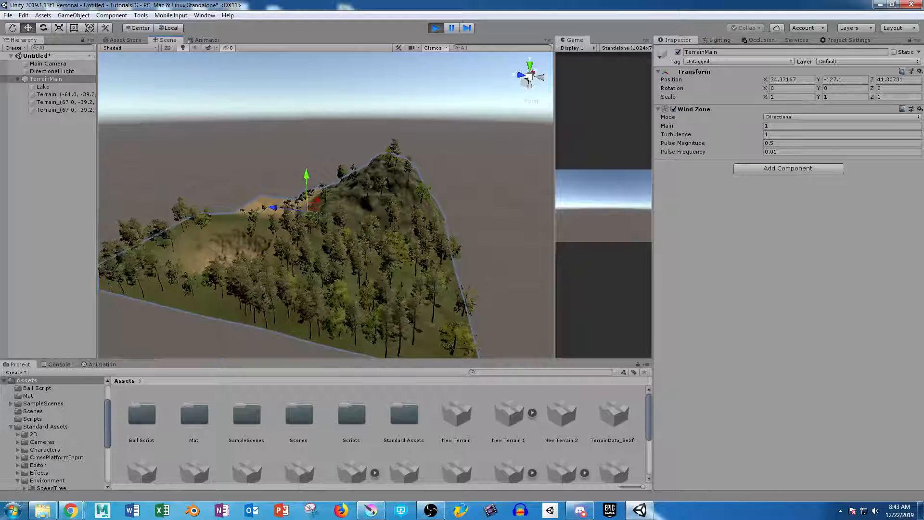
pyautogui.hotkey('ctrl', 'z')
# - Create an empty top-level object named WindZone and add a Wind Zone component to it
pyautogui.rightClick(69, 148)
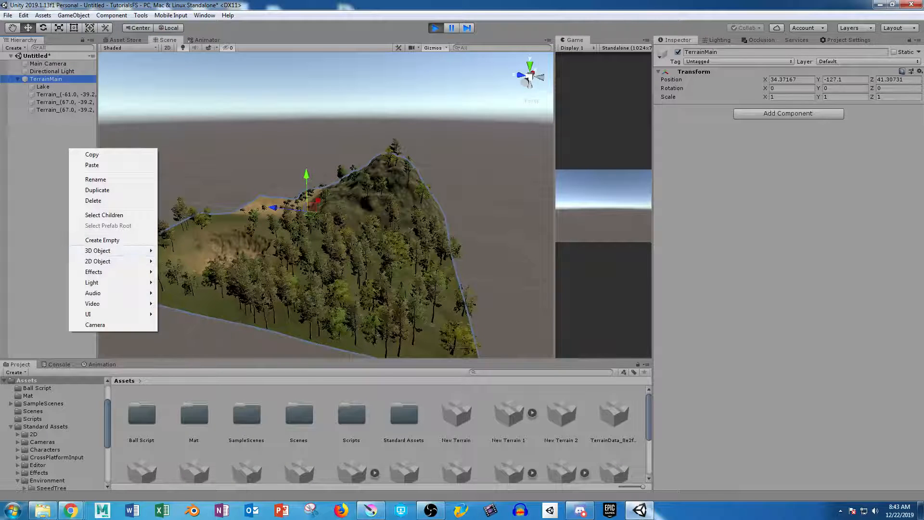
pyautogui.click(102, 240)
pyautogui.click(741, 52)
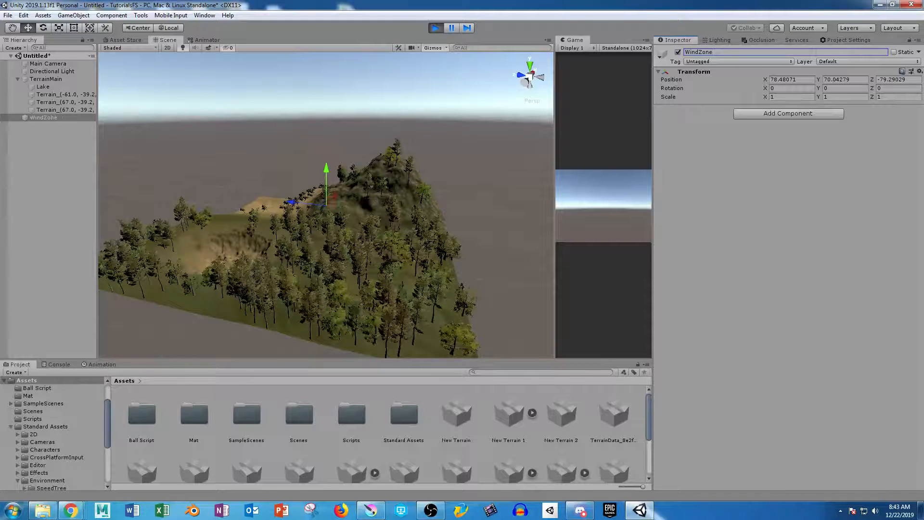
pyautogui.click(112, 15)
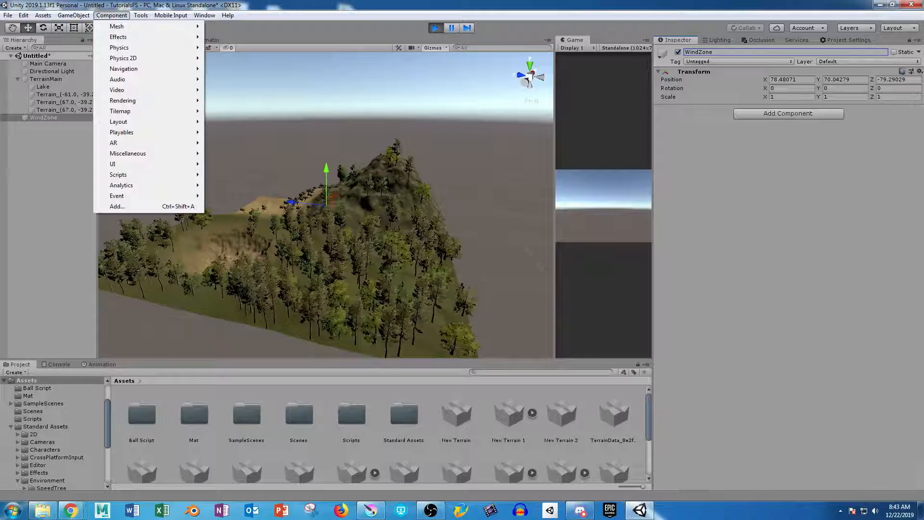
pyautogui.moveTo(128, 153)
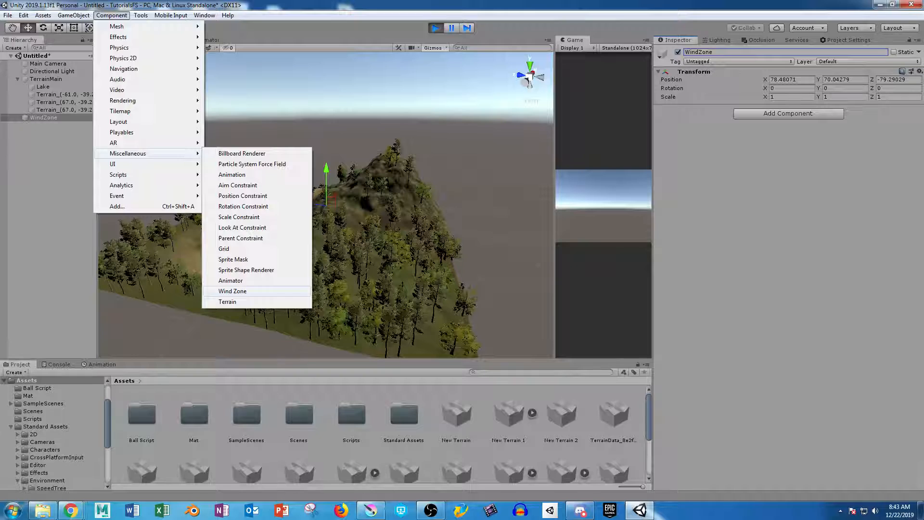
pyautogui.click(204, 290)
# - Raise the WindZone object above the terrain to about Y 139.8
pyautogui.moveTo(326, 183); pyautogui.dragTo(327, 139)
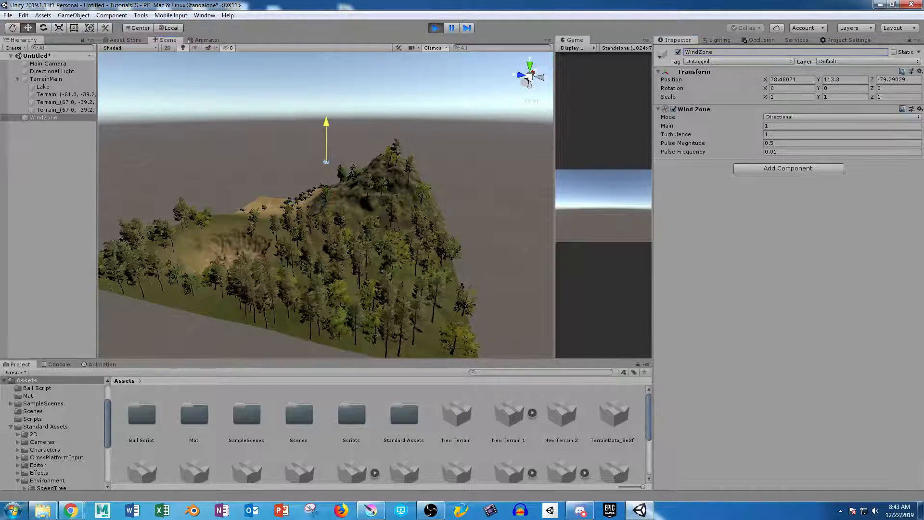
pyautogui.scroll(5, 326, 204)
pyautogui.keyDown('alt'); pyautogui.moveTo(326, 193); pyautogui.dragTo(332, 241); pyautogui.keyUp('alt')
pyautogui.scroll(5, 293, 275)
# - Switch the WindZone's mode to Spherical and enlarge its radius to about 65.71
pyautogui.click(795, 117)
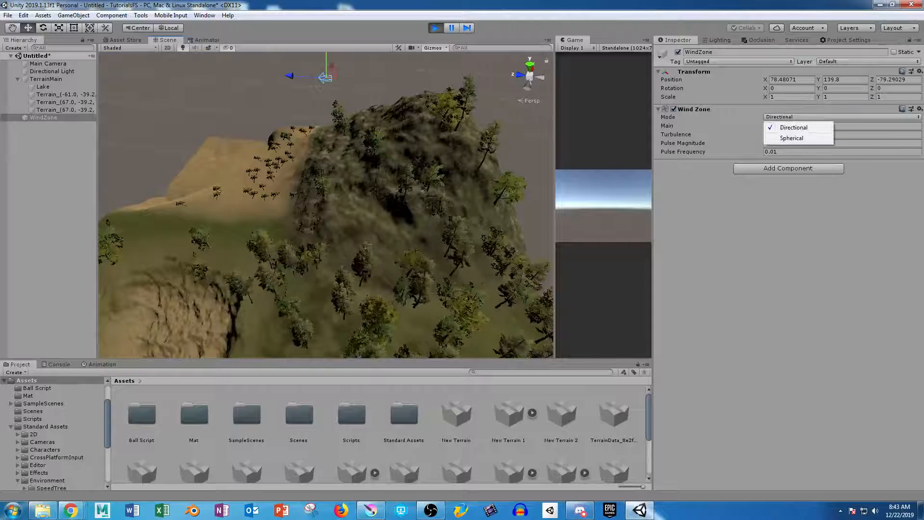
pyautogui.click(792, 138)
pyautogui.scroll(-5, 333, 207)
pyautogui.keyDown('alt'); pyautogui.moveTo(332, 207); pyautogui.dragTo(332, 168); pyautogui.keyUp('alt')
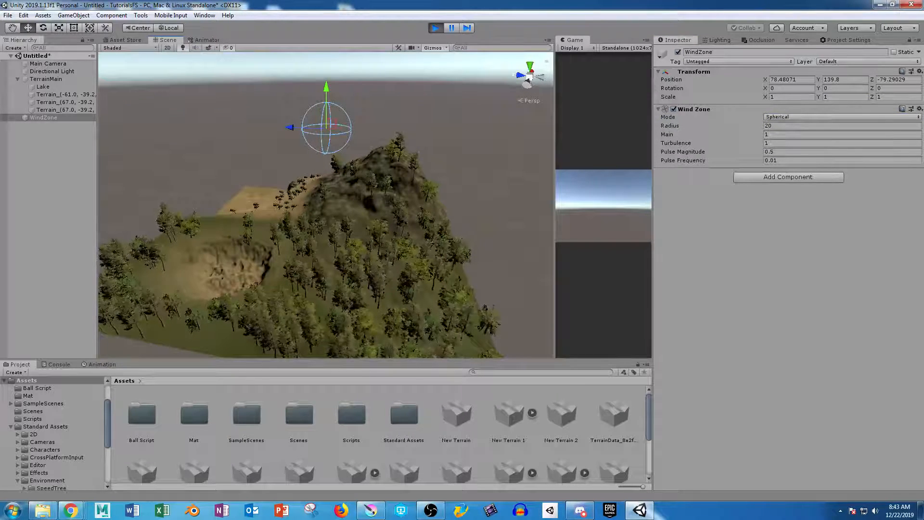
pyautogui.moveTo(670, 126); pyautogui.dragTo(834, 125)
pyautogui.keyDown('alt'); pyautogui.moveTo(327, 145); pyautogui.dragTo(332, 227); pyautogui.keyUp('alt')
pyautogui.scroll(-5, 332, 226)
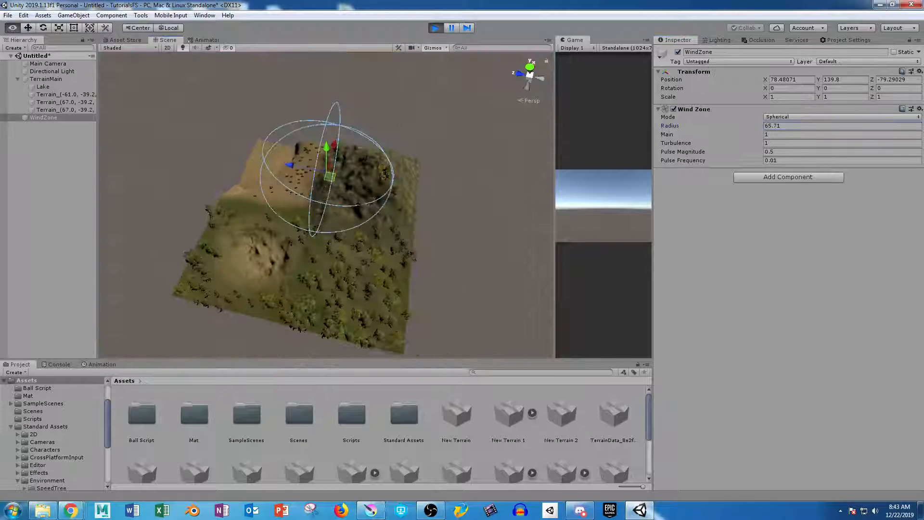
# - Move the WindZone sphere over the mountain peak, to about X 125.7, Y 125.1, Z -119.9
pyautogui.moveTo(328, 176); pyautogui.dragTo(372, 178)
pyautogui.keyDown('alt'); pyautogui.moveTo(371, 177); pyautogui.dragTo(270, 80); pyautogui.keyUp('alt')
pyautogui.scroll(6, 269, 79)
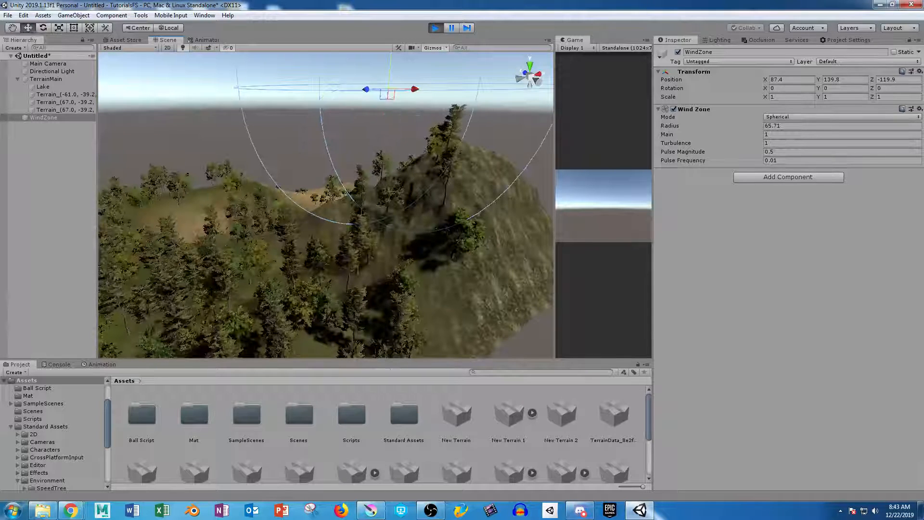
pyautogui.moveTo(389, 65); pyautogui.dragTo(466, 99)
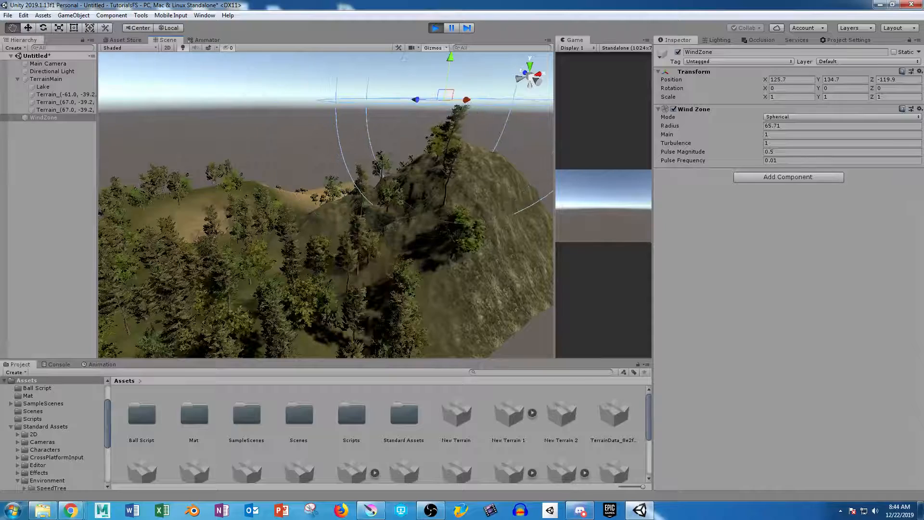
pyautogui.keyDown('alt'); pyautogui.moveTo(376, 169); pyautogui.dragTo(520, 173); pyautogui.keyUp('alt')
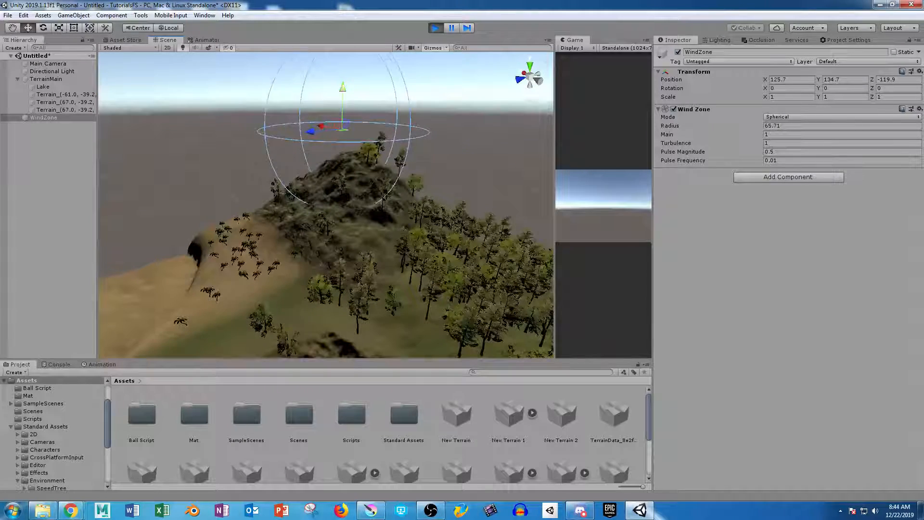
pyautogui.moveTo(342, 88); pyautogui.dragTo(343, 101)
pyautogui.keyDown('alt'); pyautogui.moveTo(414, 154); pyautogui.dragTo(193, 116); pyautogui.keyUp('alt')
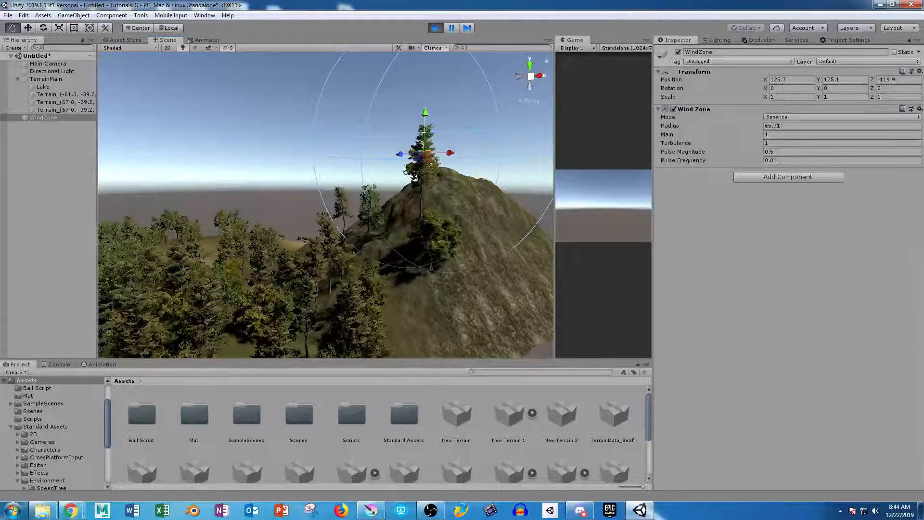
# - Duplicate the WindZone and move the copy down over the forest tile, to about X 8.7, Y 70.6
pyautogui.scroll(-4, 361, 216)
pyautogui.keyDown('alt'); pyautogui.moveTo(308, 183); pyautogui.dragTo(260, 231); pyautogui.keyUp('alt')
pyautogui.hotkey('ctrl', 'd')
pyautogui.moveTo(419, 177); pyautogui.dragTo(274, 195)
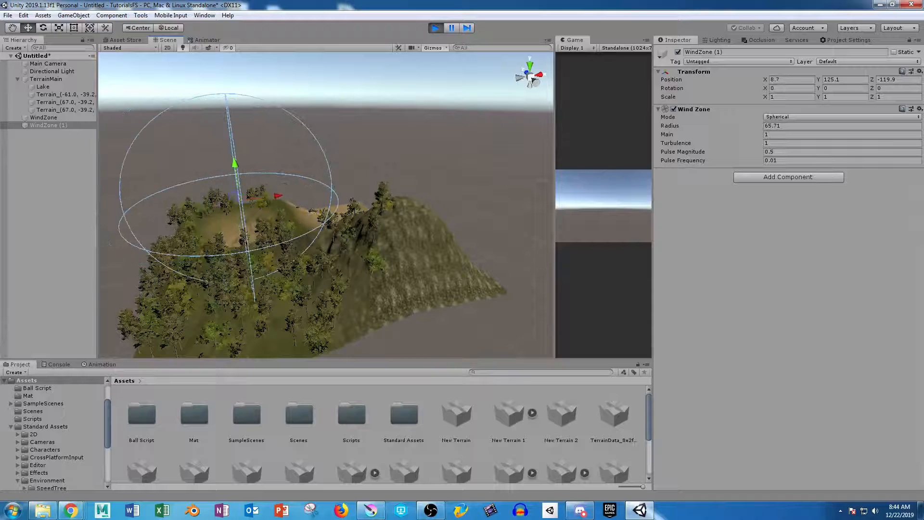
pyautogui.moveTo(235, 163); pyautogui.dragTo(471, 195)
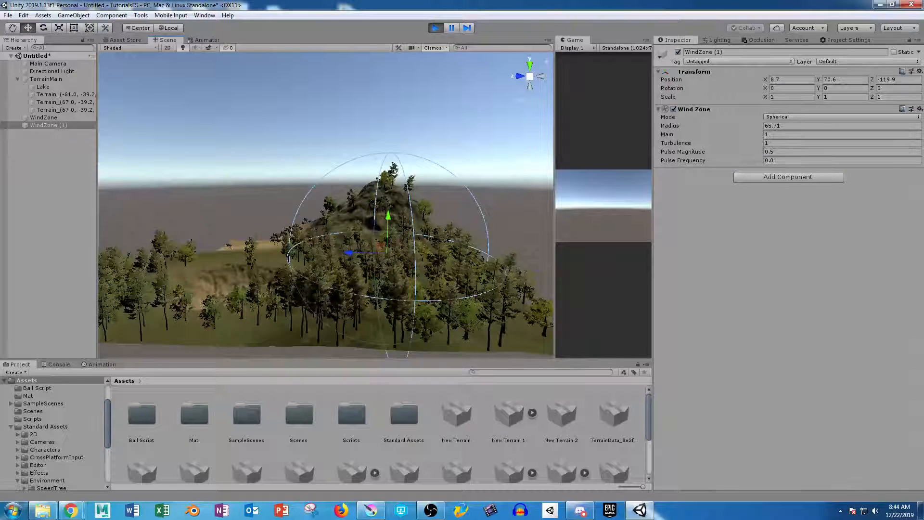
# - Enlarge the forest wind zone's radius to about 93.9, lower it to about Y 54.6, and set Main and Turbulence to 0.5
pyautogui.moveTo(670, 126); pyautogui.dragTo(726, 125)
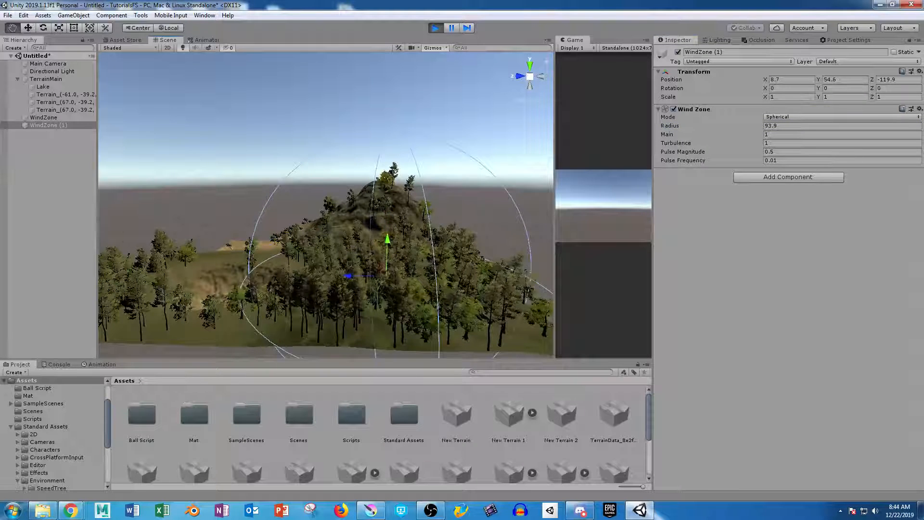
pyautogui.keyDown('alt'); pyautogui.moveTo(388, 231); pyautogui.dragTo(183, 263); pyautogui.keyUp('alt')
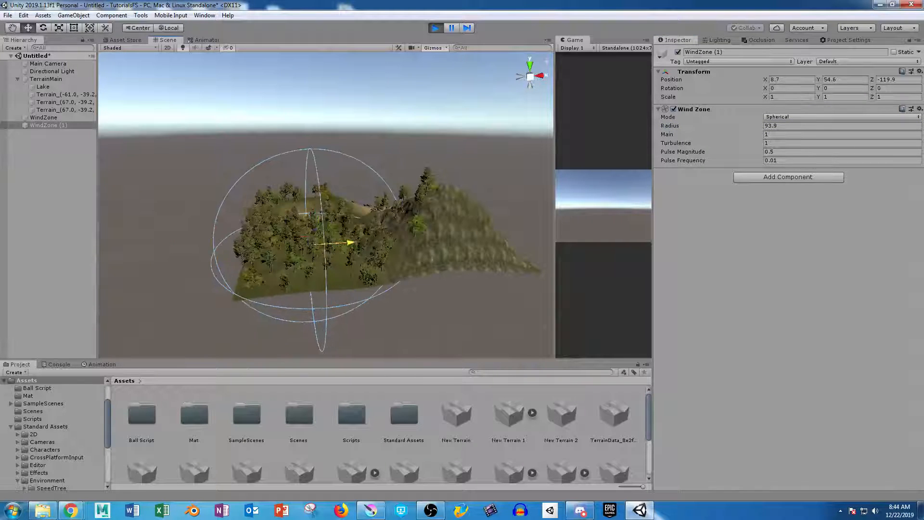
pyautogui.click(766, 135)
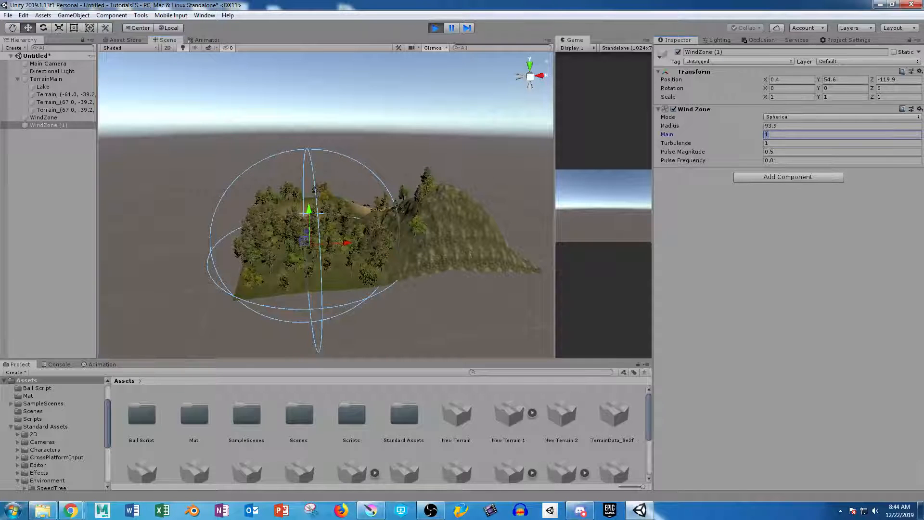
pyautogui.press('Tab')
pyautogui.write('0.5')
pyautogui.keyDown('alt'); pyautogui.moveTo(231, 231); pyautogui.dragTo(432, 219); pyautogui.keyUp('alt')
pyautogui.scroll(5, 448, 222)
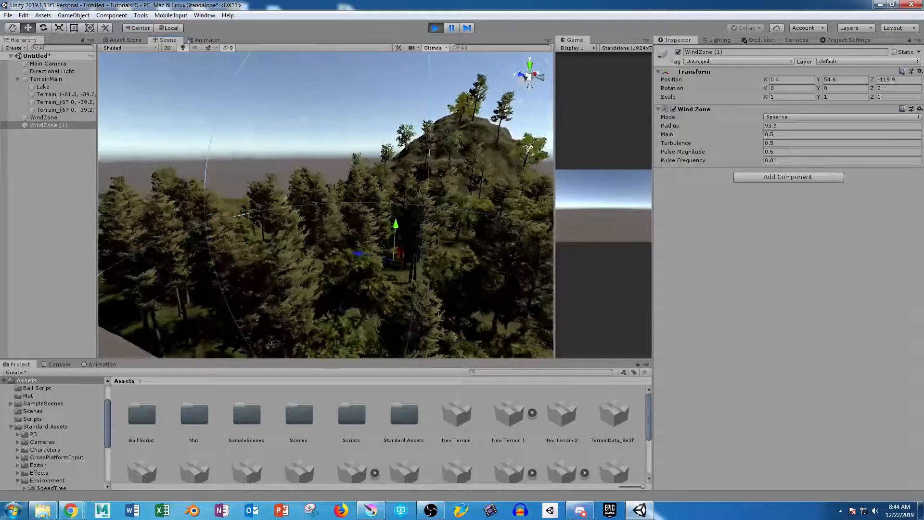
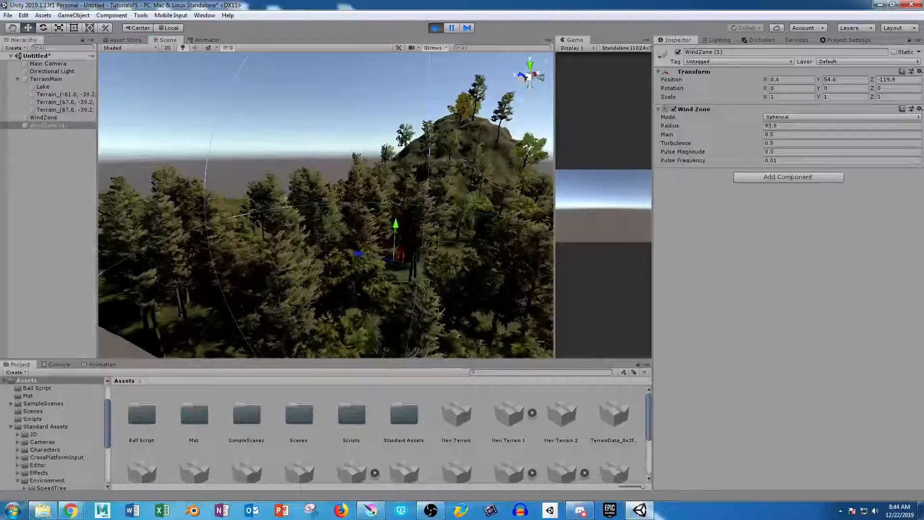
# - Exit Play mode and remove the Wind Zone component from all four terrain tiles at once
pyautogui.hotkey('ctrl', 'p')
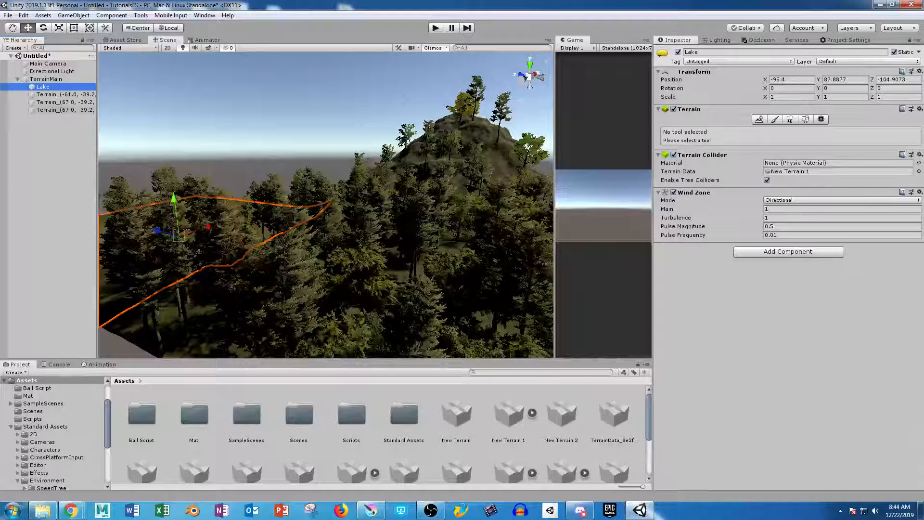
pyautogui.keyDown('shift'); pyautogui.click(63, 110); pyautogui.keyUp('shift')
pyautogui.click(919, 167)
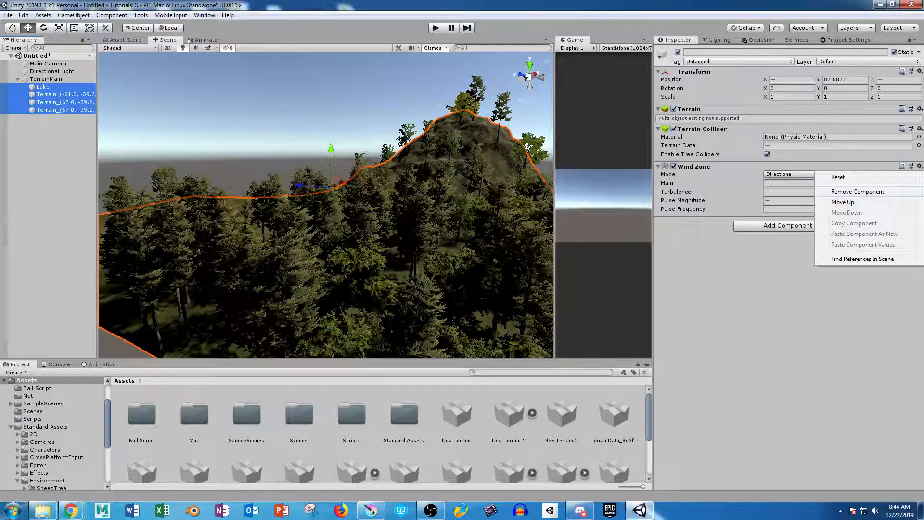
pyautogui.click(858, 191)
pyautogui.scroll(-4, 337, 144)
pyautogui.keyDown('alt'); pyautogui.moveTo(337, 144); pyautogui.dragTo(308, 159); pyautogui.keyUp('alt')
pyautogui.click(308, 120)
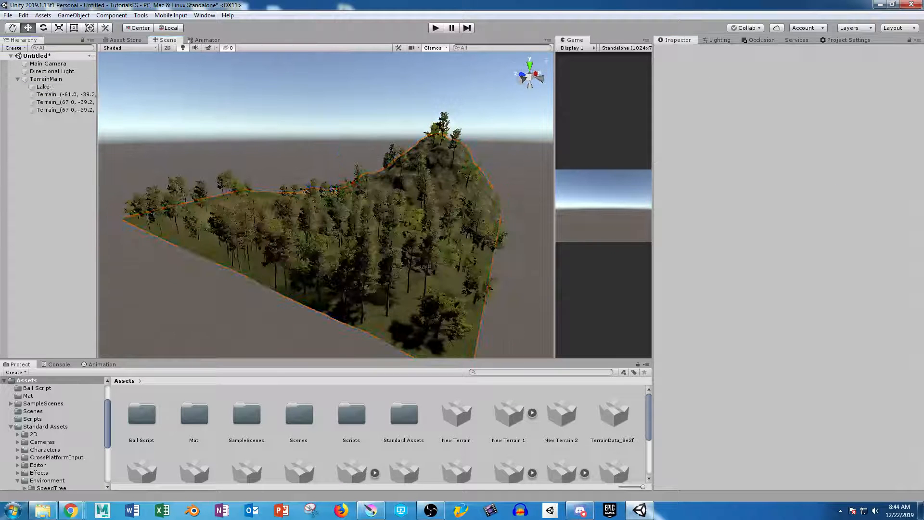
# - Create an empty top-level object named MountWind and add a Wind Zone component to it
pyautogui.rightClick(41, 136)
pyautogui.click(73, 226)
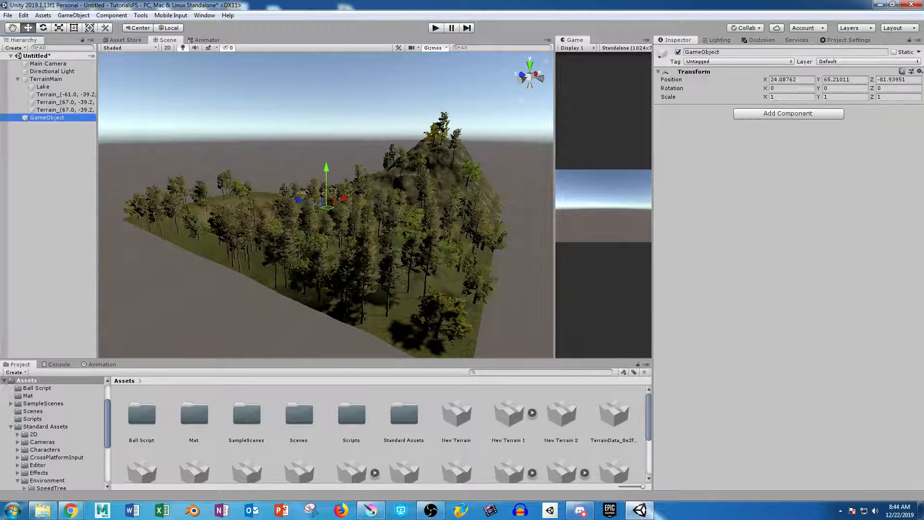
pyautogui.click(722, 52)
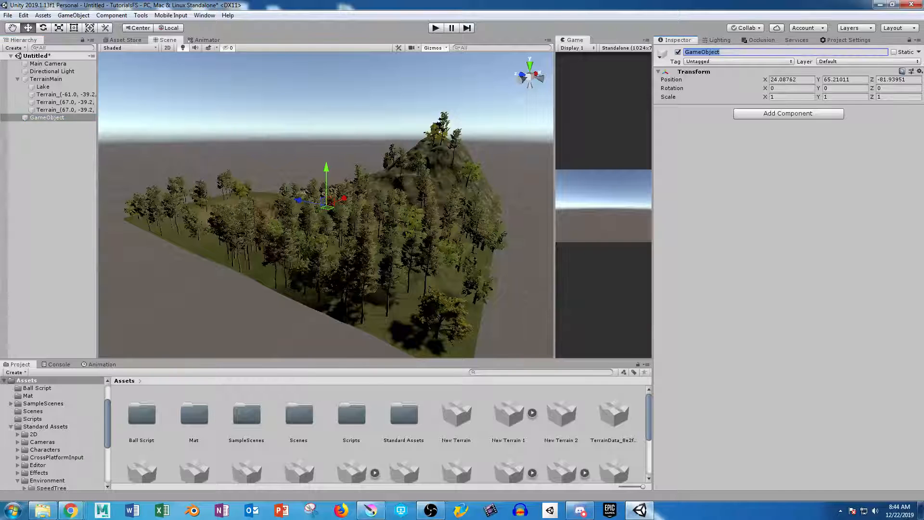
pyautogui.write('MountWind')
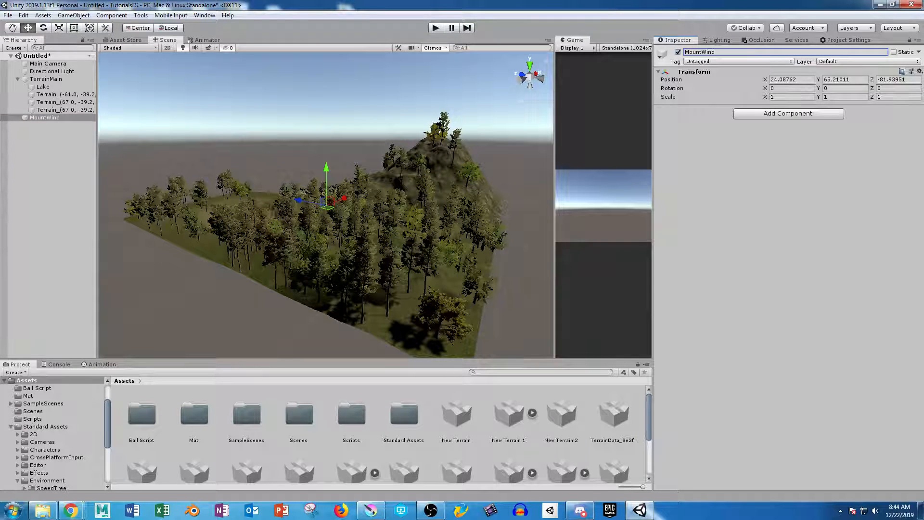
pyautogui.click(112, 15)
pyautogui.moveTo(128, 153)
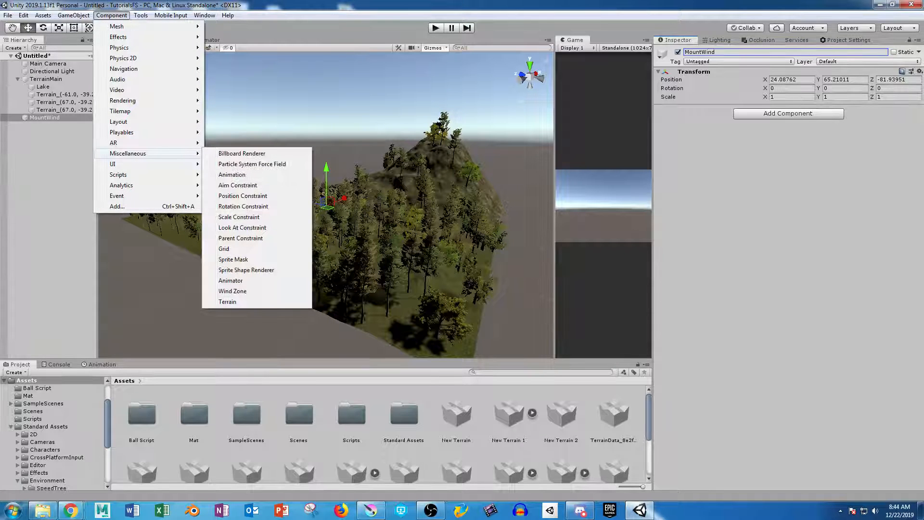
pyautogui.click(233, 291)
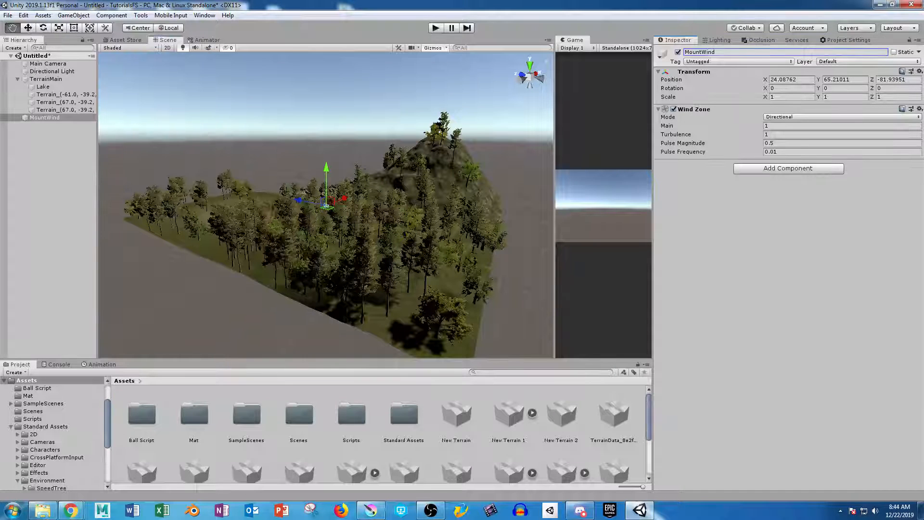
# - Move MountWind to the mountain top, about X 110.7, Y 127.5, Z -163.9, and set its wind mode to Spherical
pyautogui.keyDown('alt'); pyautogui.moveTo(404, 195); pyautogui.dragTo(221, 225); pyautogui.keyUp('alt')
pyautogui.scroll(-10, 199, 249)
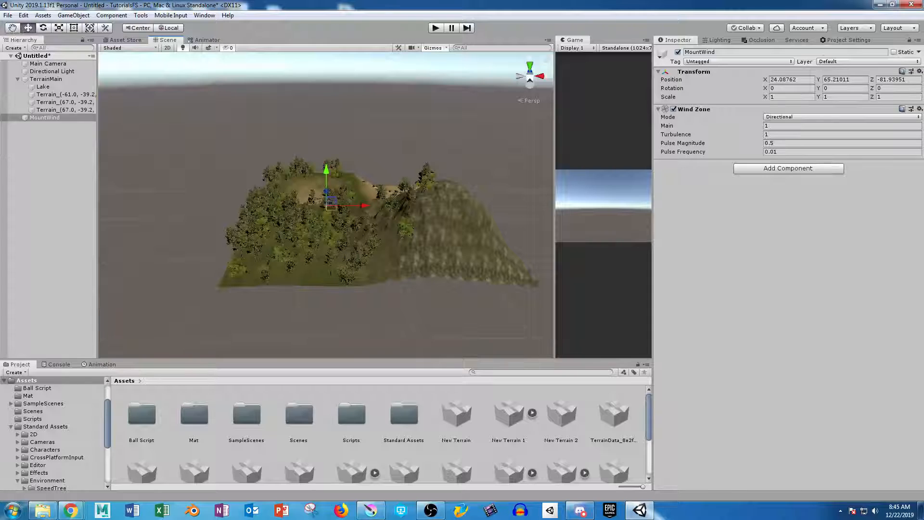
pyautogui.moveTo(394, 252); pyautogui.dragTo(426, 251)
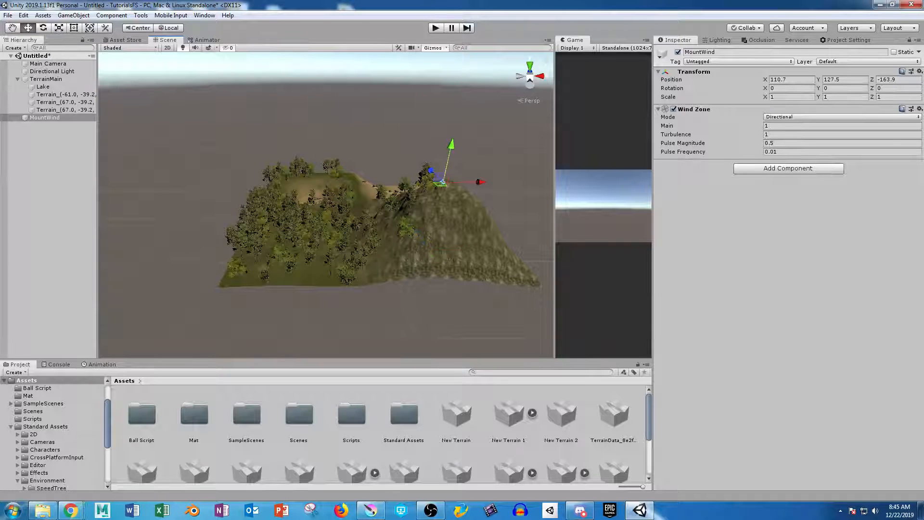
pyautogui.click(818, 117)
pyautogui.click(780, 139)
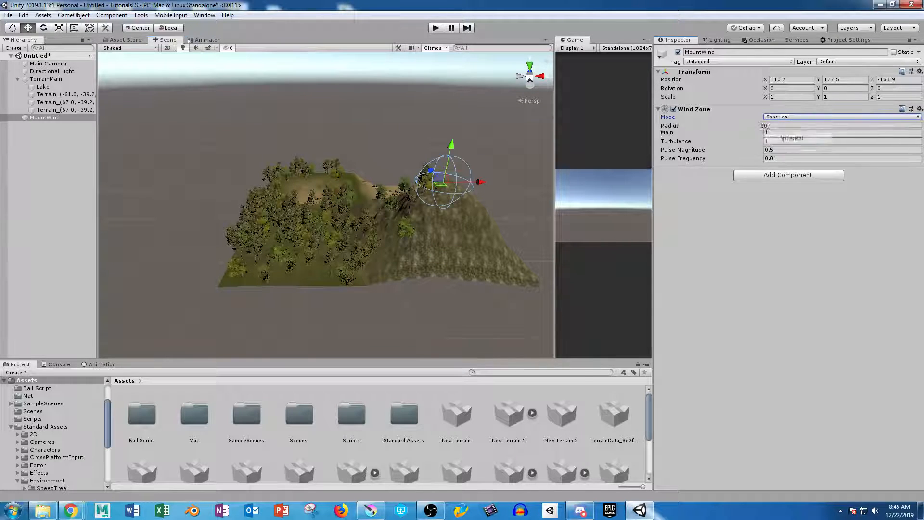
# - Shift MountWind over the peak's trees to about Z -134.6 and enlarge its wind radius to about 52.5
pyautogui.keyDown('alt'); pyautogui.moveTo(260, 212); pyautogui.dragTo(424, 172); pyautogui.keyUp('alt')
pyautogui.moveTo(380, 147); pyautogui.dragTo(357, 148)
pyautogui.keyDown('alt'); pyautogui.moveTo(356, 148); pyautogui.dragTo(225, 164); pyautogui.keyUp('alt')
pyautogui.scroll(6, 202, 192)
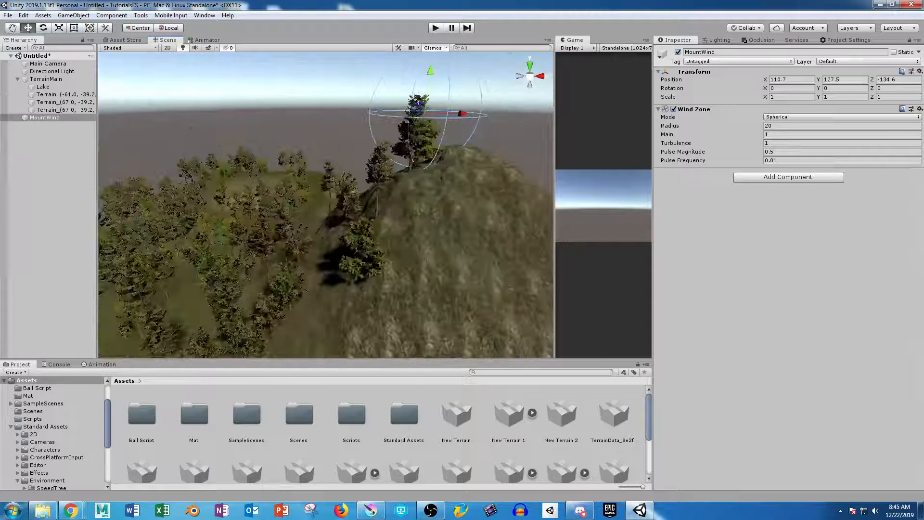
pyautogui.moveTo(670, 126); pyautogui.dragTo(785, 125)
pyautogui.keyDown('alt'); pyautogui.moveTo(231, 193); pyautogui.dragTo(472, 192); pyautogui.keyUp('alt')
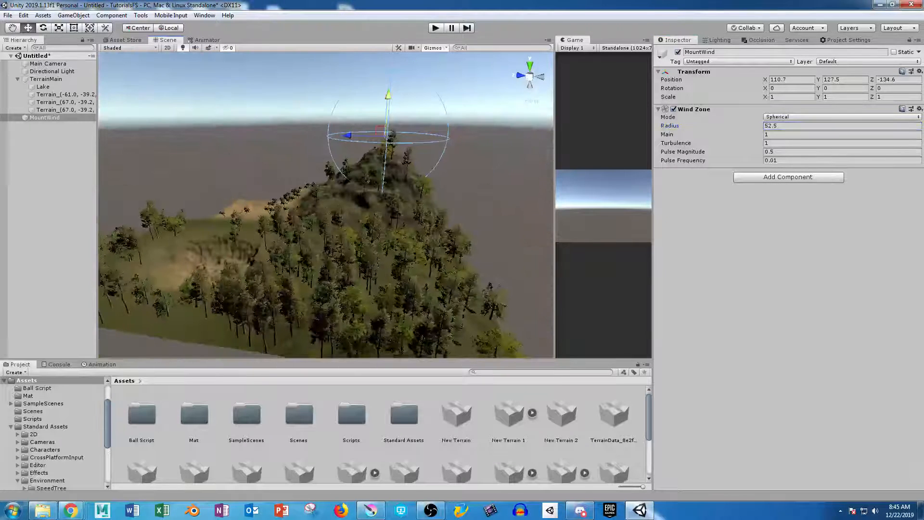
# - Lower MountWind to about Y 117.7 around the peak's trees and duplicate it
pyautogui.moveTo(388, 95); pyautogui.dragTo(388, 109)
pyautogui.hotkey('ctrl', 'd')
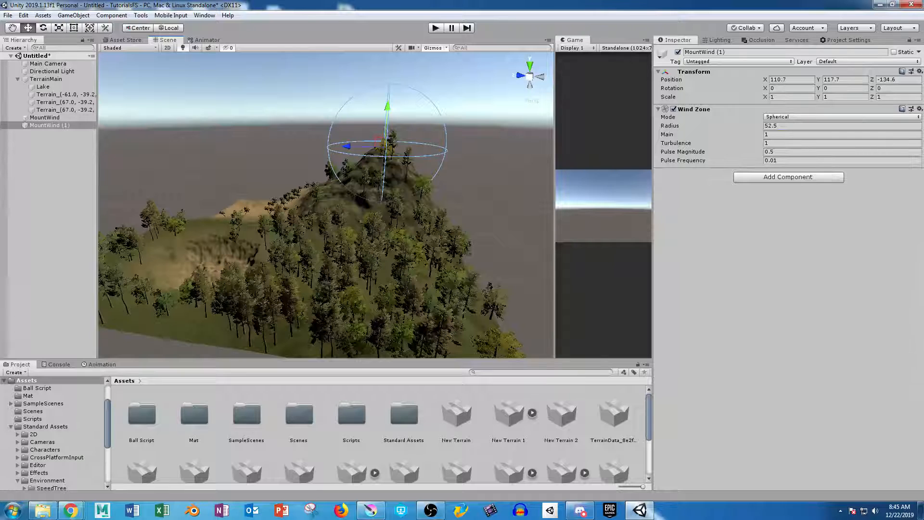
# - Enlarge the duplicated wind zone's radius to about 226.8 and move it over the terrain's middle, about X 31, Y 79.4, Z -66.9
pyautogui.scroll(-5, 385, 144)
pyautogui.keyDown('alt'); pyautogui.moveTo(356, 154); pyautogui.dragTo(302, 171); pyautogui.keyUp('alt')
pyautogui.moveTo(670, 125); pyautogui.dragTo(919, 125)
pyautogui.keyDown('alt'); pyautogui.moveTo(385, 168); pyautogui.dragTo(193, 272); pyautogui.keyUp('alt')
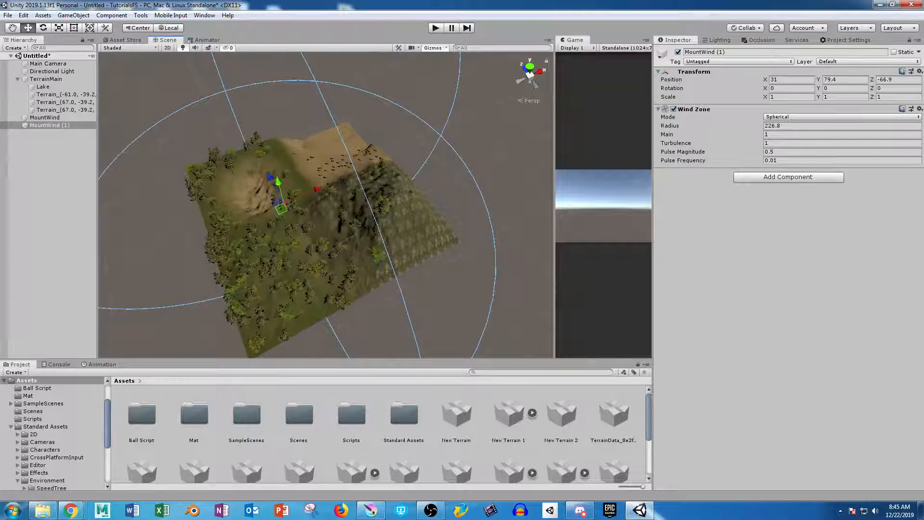
# - Set the duplicated wind zone's main strength and turbulence to 0.2 each
pyautogui.click(776, 134)
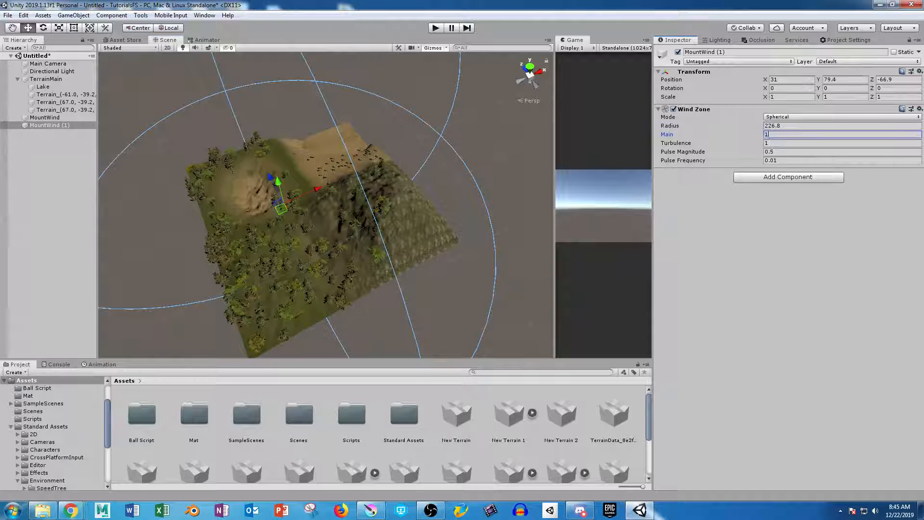
pyautogui.write('.2')
pyautogui.press('Tab')
pyautogui.write('0.2')
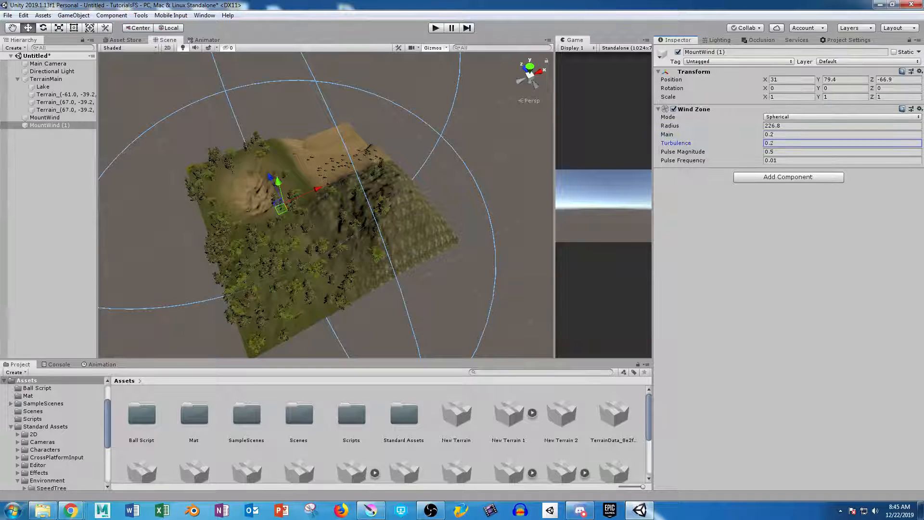
# - Rename the terrain-wide copy of MountWind as StaticWind
pyautogui.scroll(-6, 326, 204)
pyautogui.keyDown('alt'); pyautogui.moveTo(279, 240); pyautogui.dragTo(423, 158); pyautogui.keyUp('alt')
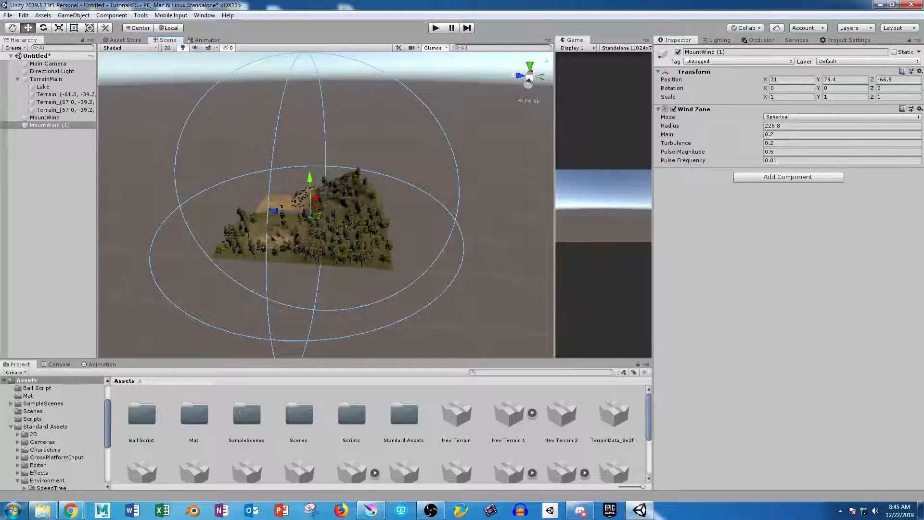
pyautogui.click(726, 52)
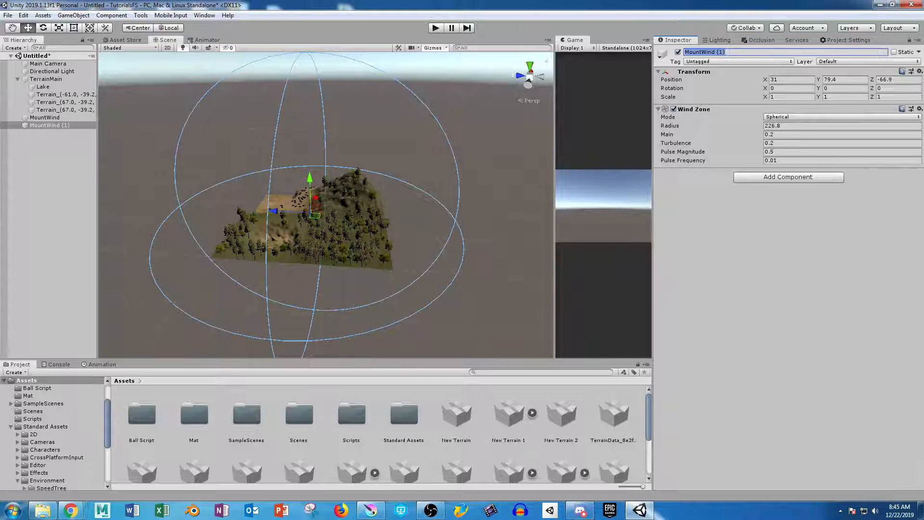
pyautogui.write('StaticWind')
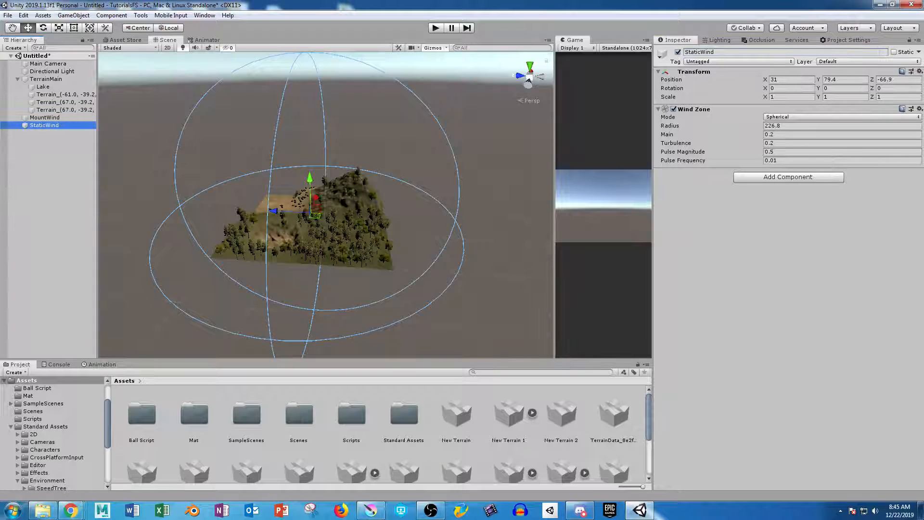
# - Duplicate StaticWind as StormWind and reduce the copy's wind radius to about 37.5
pyautogui.hotkey('ctrl', 'd')
pyautogui.click(751, 52)
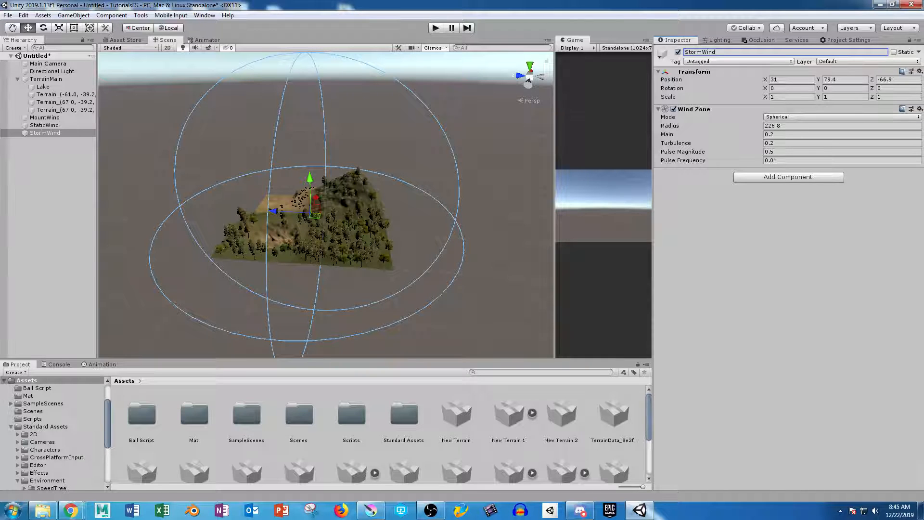
pyautogui.moveTo(670, 126); pyautogui.dragTo(467, 126)
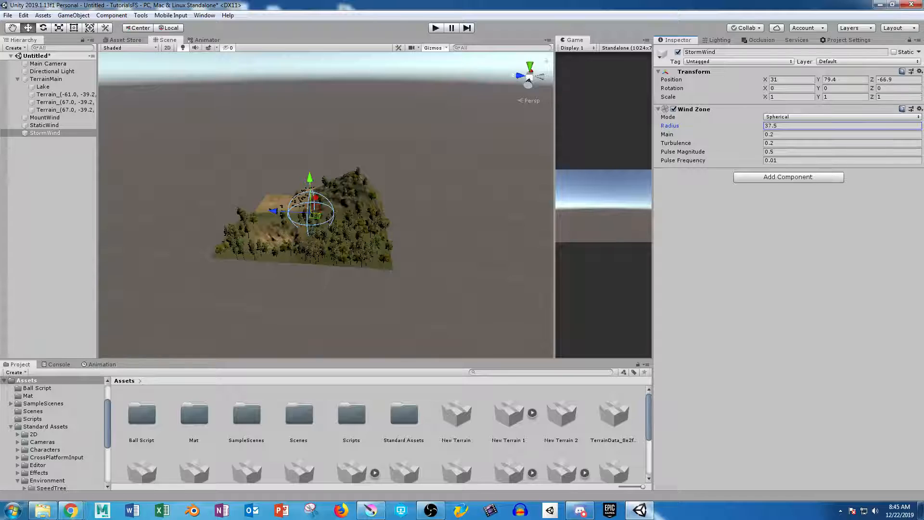
# - Set StormWind's main strength and turbulence to 2 and move it off the terrain to about X -23.5, Z -310.4
pyautogui.click(770, 134)
pyautogui.press('Tab')
pyautogui.write('2')
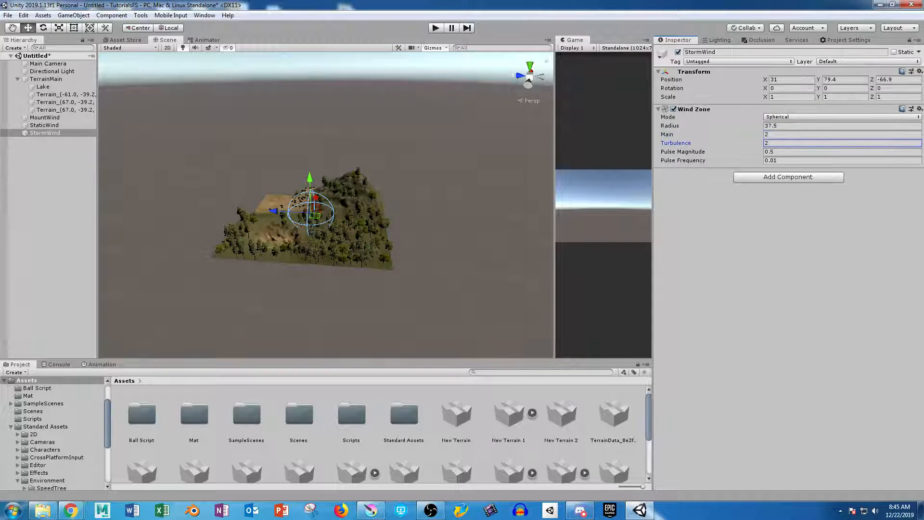
pyautogui.moveTo(315, 216); pyautogui.dragTo(479, 243)
# - Test StormWind in Play mode by sweeping it along Z across the terrain to about 92, watching the trees react, and exit Play mode
pyautogui.hotkey('ctrl', 'p')
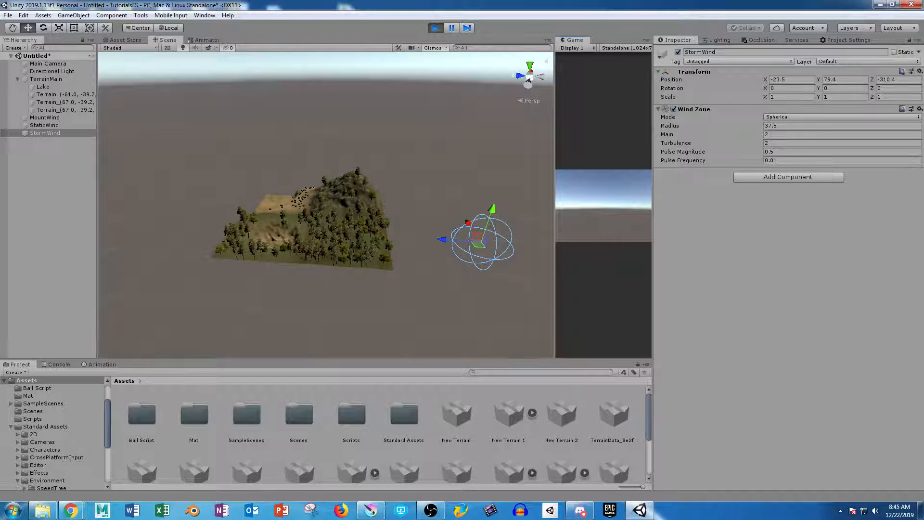
pyautogui.keyDown('alt'); pyautogui.moveTo(428, 207); pyautogui.dragTo(359, 250); pyautogui.keyUp('alt')
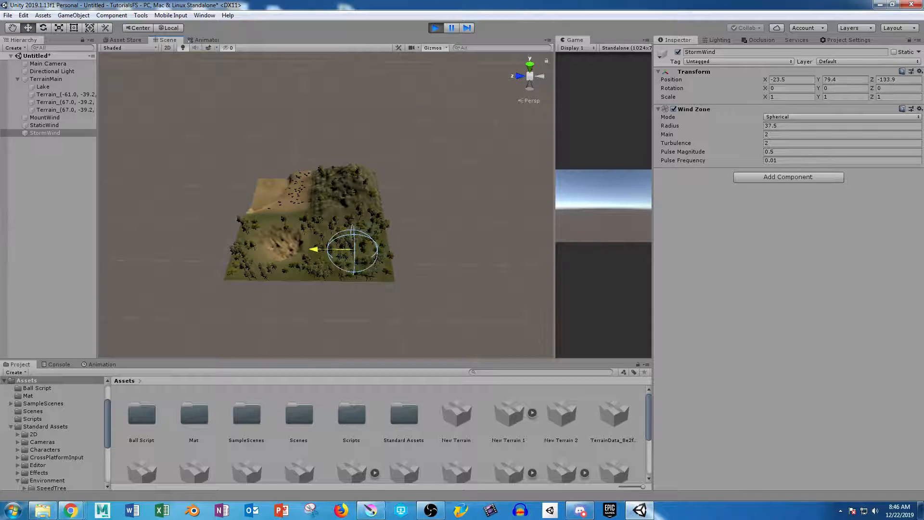
pyautogui.keyDown('alt'); pyautogui.moveTo(305, 250); pyautogui.dragTo(262, 188, button='middle'); pyautogui.keyUp('alt')
pyautogui.keyDown('alt'); pyautogui.moveTo(262, 189); pyautogui.dragTo(376, 193, button='right'); pyautogui.keyUp('alt')
pyautogui.keyDown('alt'); pyautogui.moveTo(377, 192); pyautogui.dragTo(474, 236, button='middle'); pyautogui.keyUp('alt')
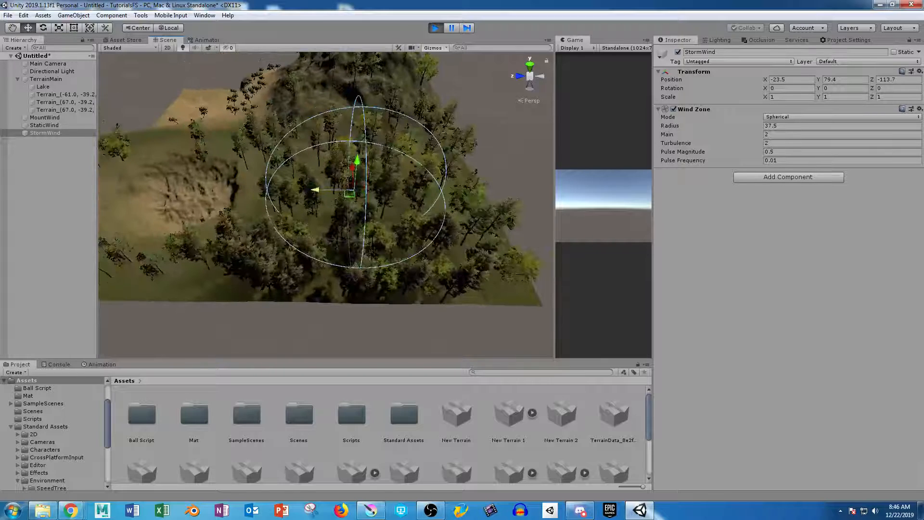
pyautogui.moveTo(316, 190); pyautogui.dragTo(113, 188)
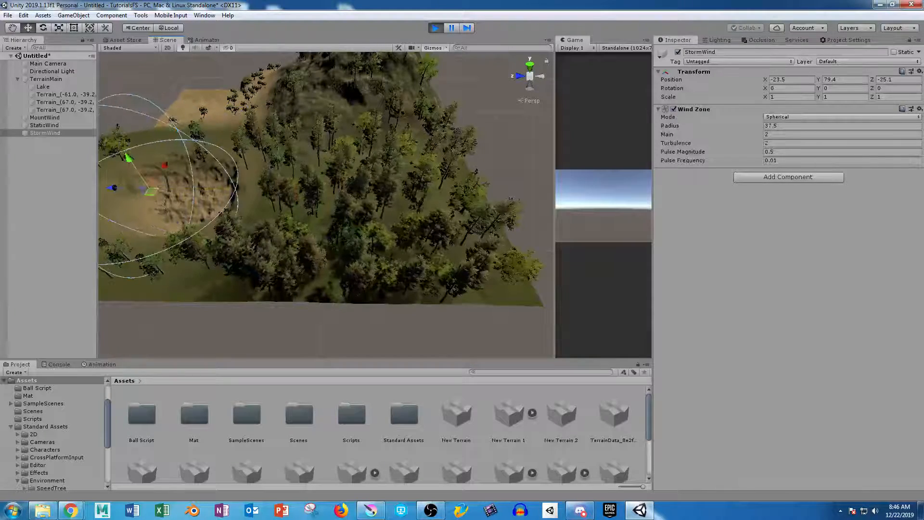
pyautogui.press('f')
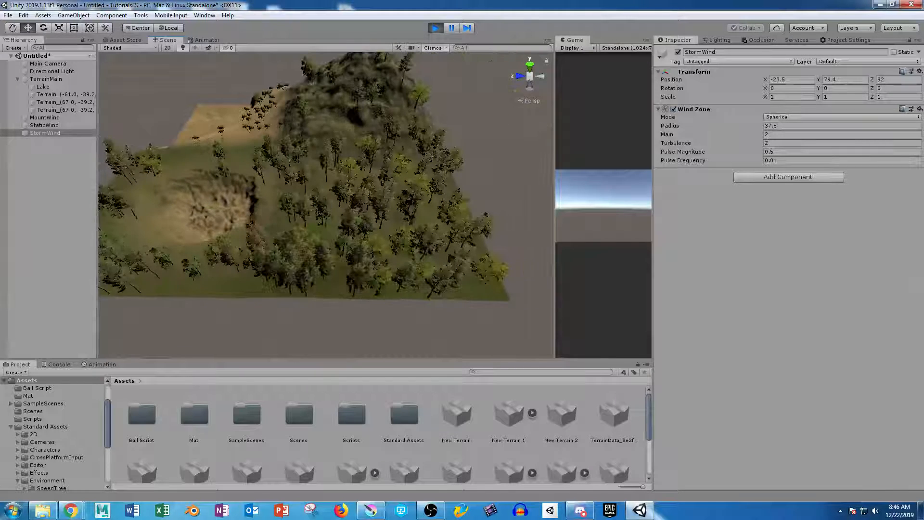
pyautogui.scroll(3, 327, 205)
pyautogui.moveTo(251, 197); pyautogui.dragTo(399, 198, button='middle')
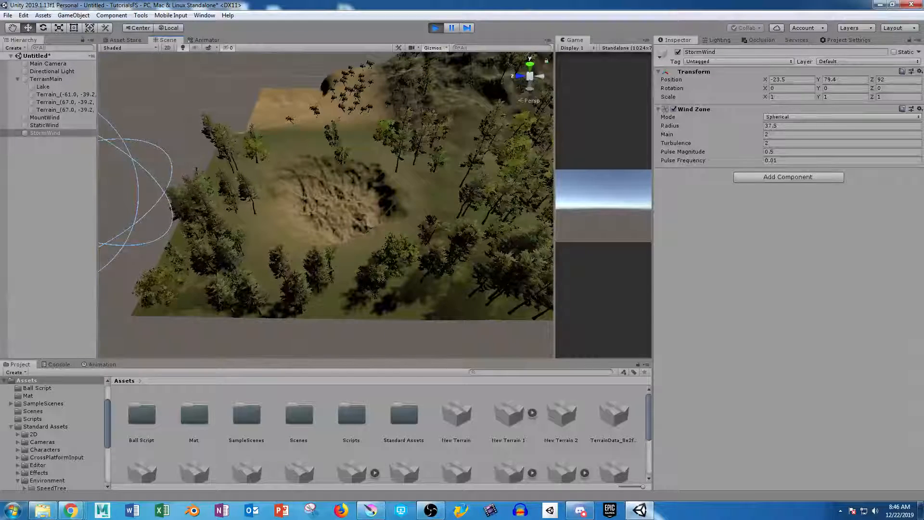
pyautogui.hotkey('ctrl', 'p')
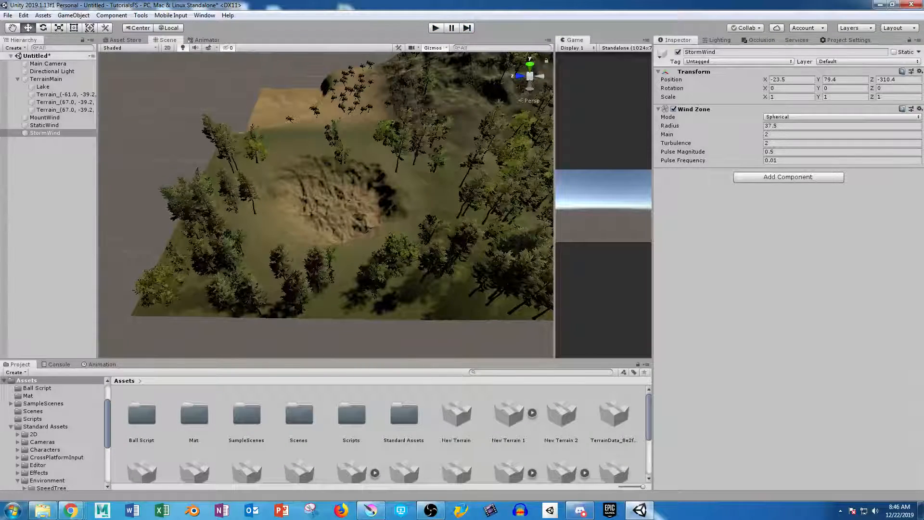
# - Select the Lake terrain tile and activate its Paint Details tool
pyautogui.press('f')
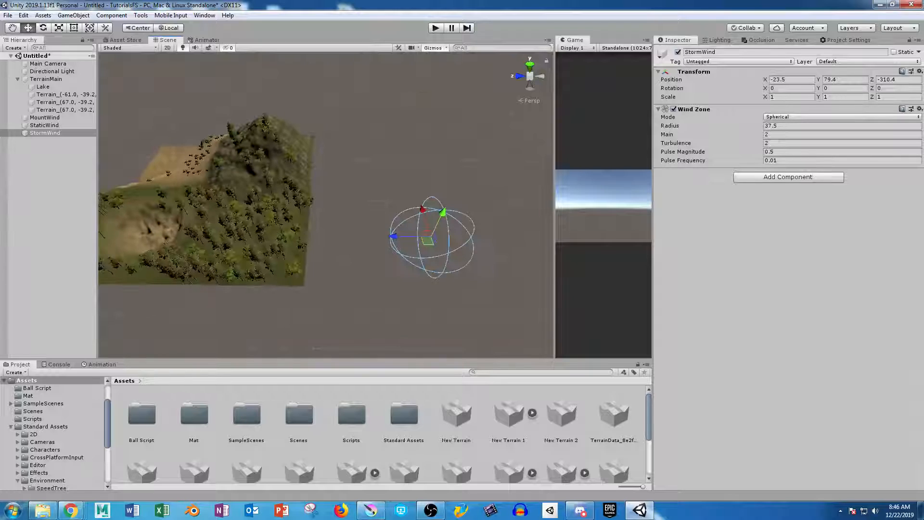
pyautogui.moveTo(299, 226); pyautogui.dragTo(399, 198, button='middle')
pyautogui.scroll(5, 326, 205)
pyautogui.moveTo(326, 204); pyautogui.dragTo(346, 202, button='right')
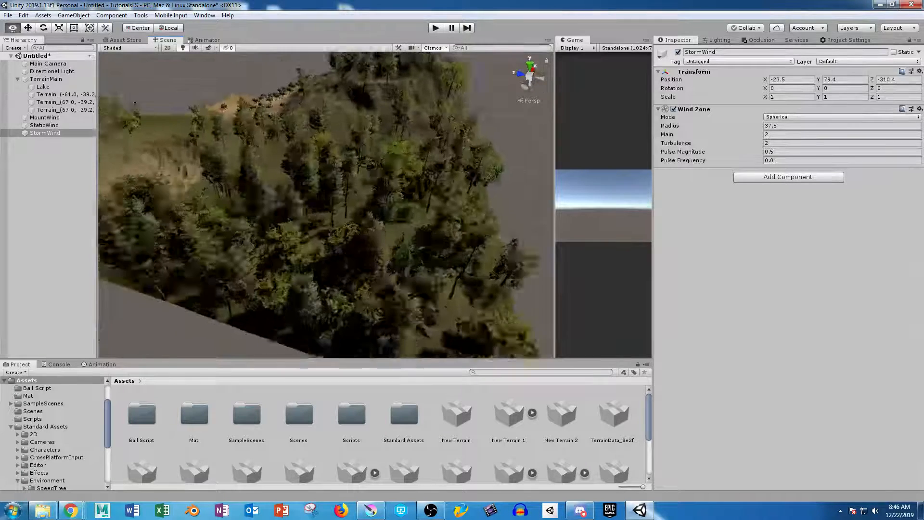
pyautogui.scroll(3, 325, 205)
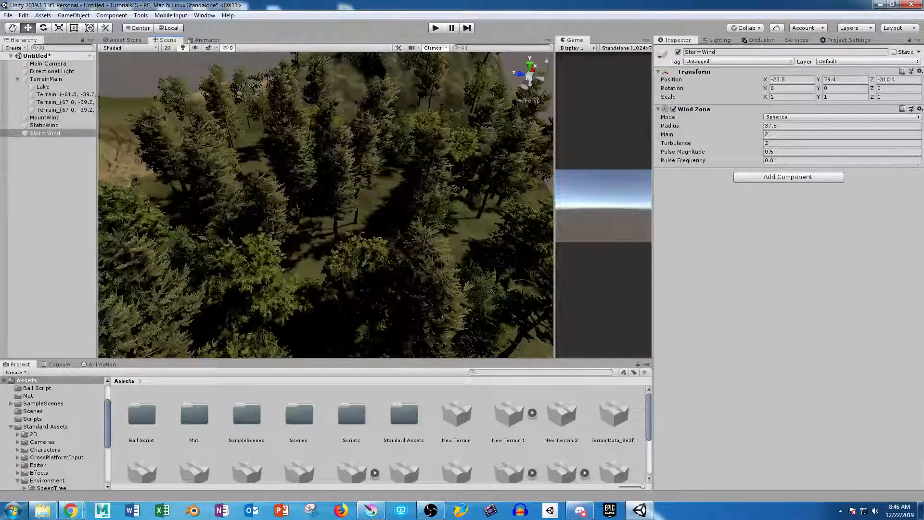
pyautogui.press('Up')
pyautogui.press('Up')
pyautogui.press('Up')
pyautogui.press('Up')
pyautogui.press('Up')
pyautogui.press('Up')
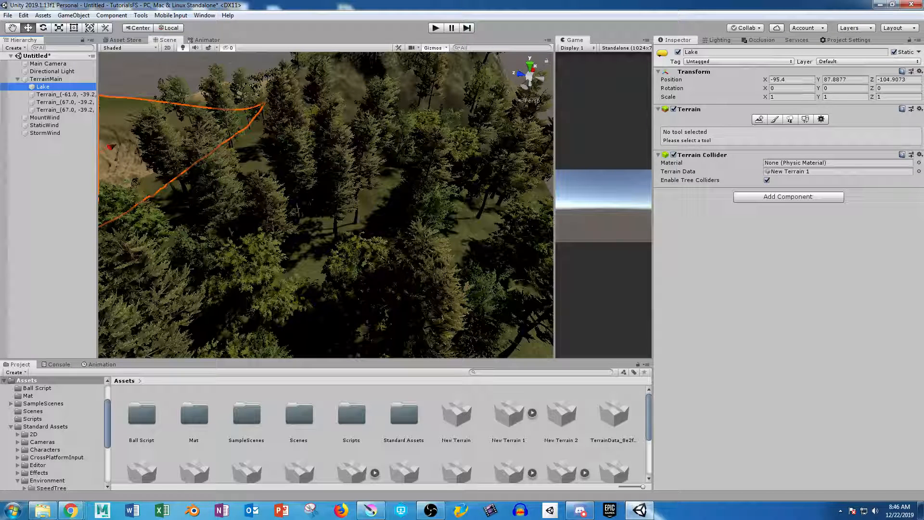
pyautogui.click(805, 119)
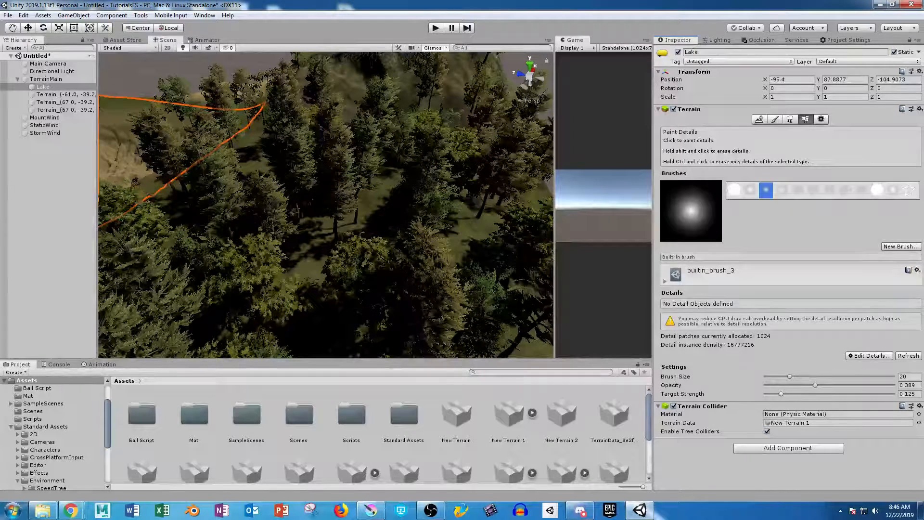
# - Dismiss the new brush's texture selection and start adding a grass texture to the Lake tile's details
pyautogui.click(901, 246)
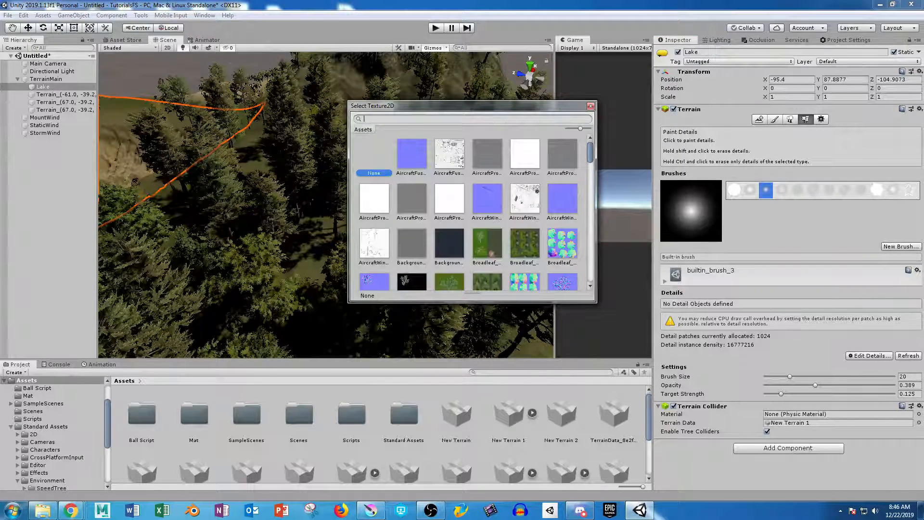
pyautogui.click(591, 106)
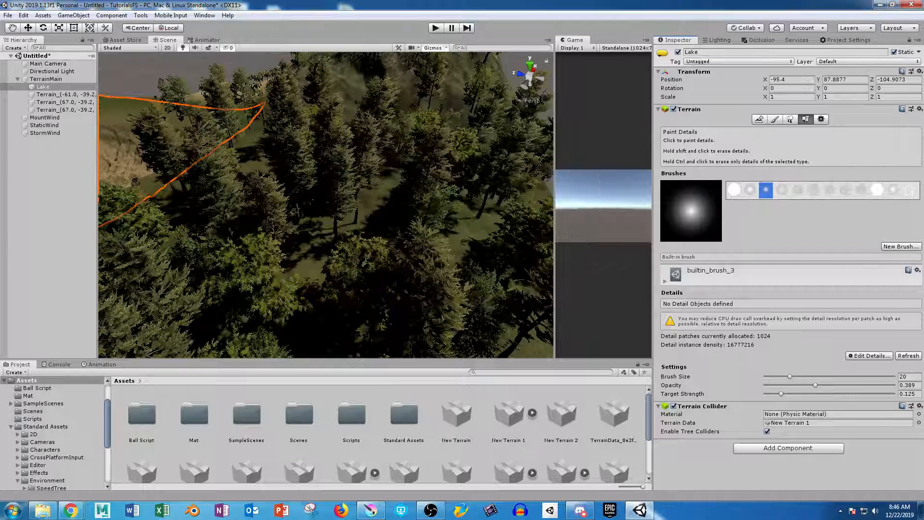
pyautogui.click(870, 356)
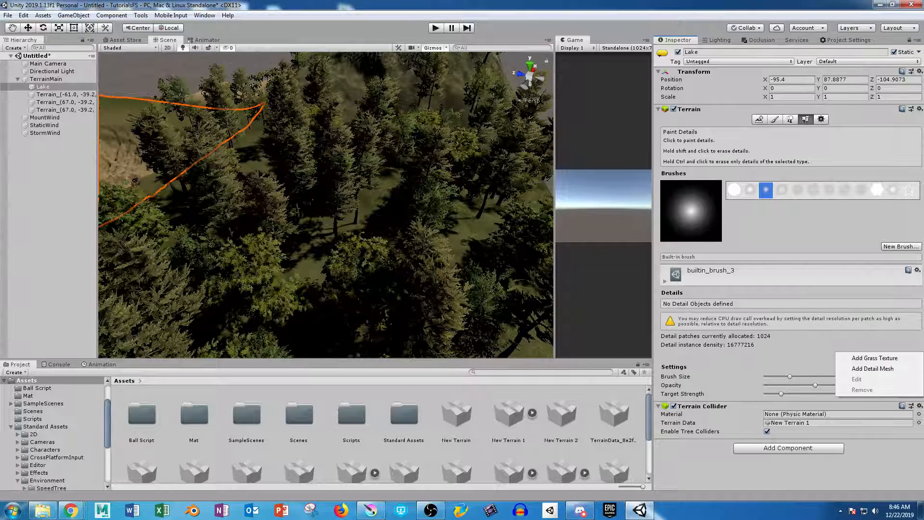
pyautogui.click(875, 357)
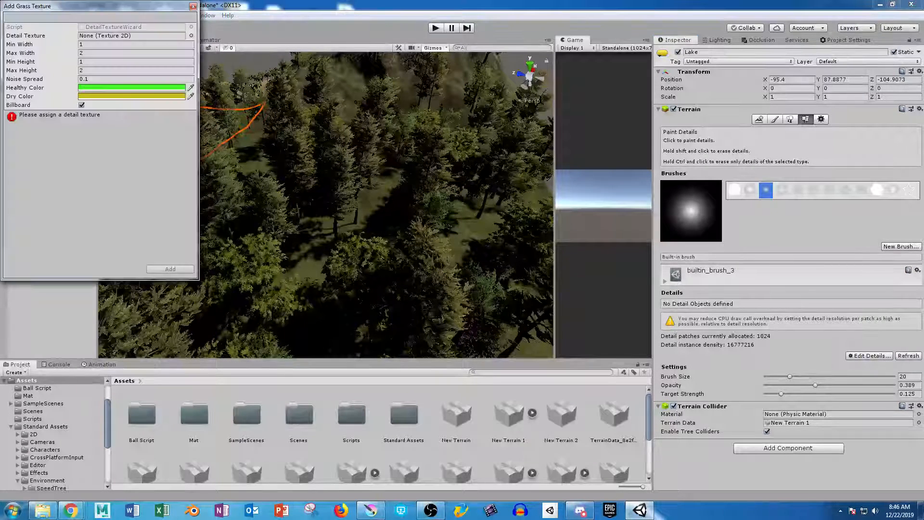
# - Search the textures for "gra" and assign GrassFrond01AlbedoAlpha as the grass detail texture
pyautogui.click(191, 35)
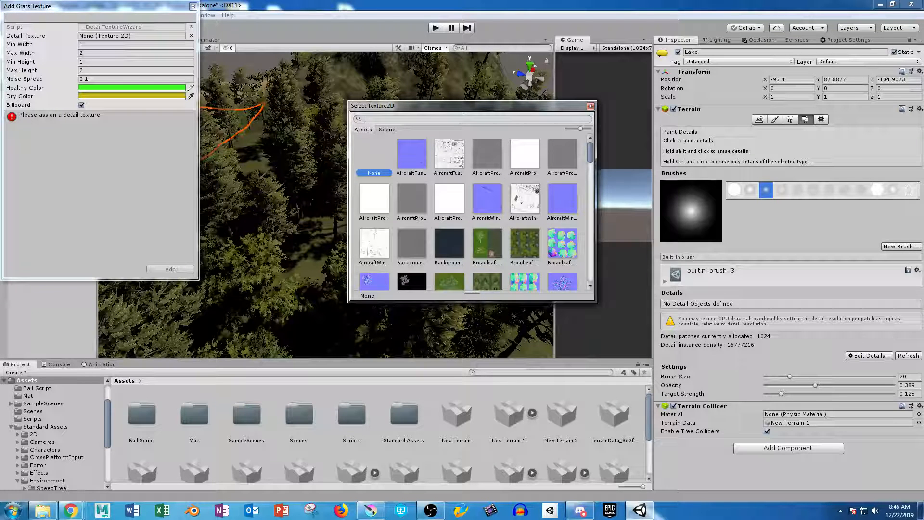
pyautogui.scroll(-1, 471, 212)
pyautogui.scroll(-1, 472, 212)
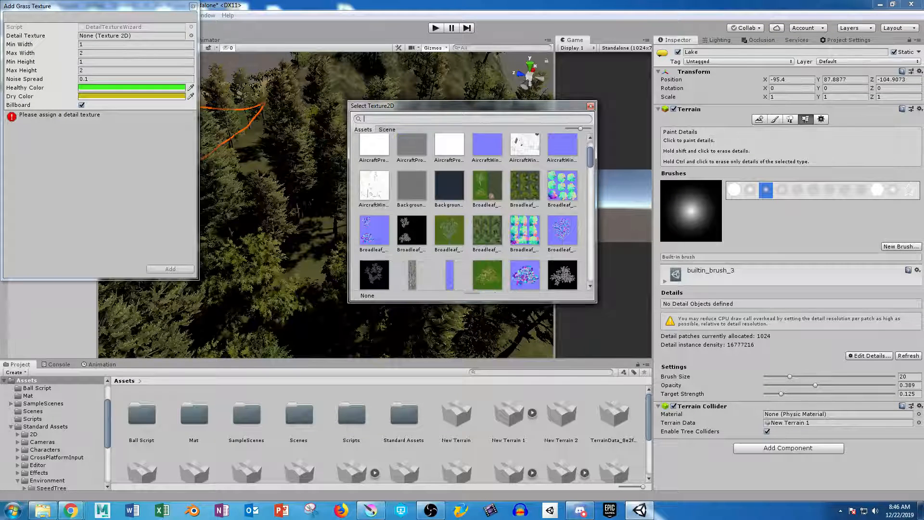
pyautogui.scroll(-2, 471, 212)
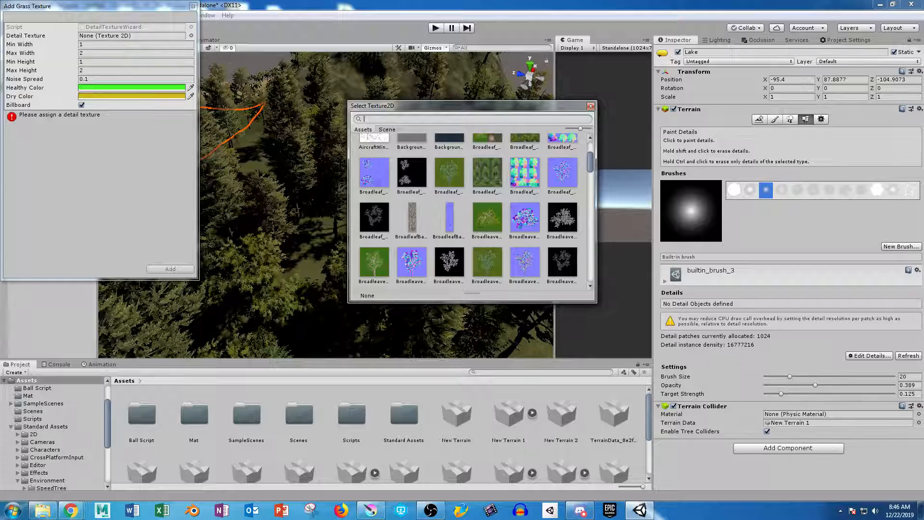
pyautogui.scroll(-4, 472, 212)
pyautogui.scroll(5, 472, 212)
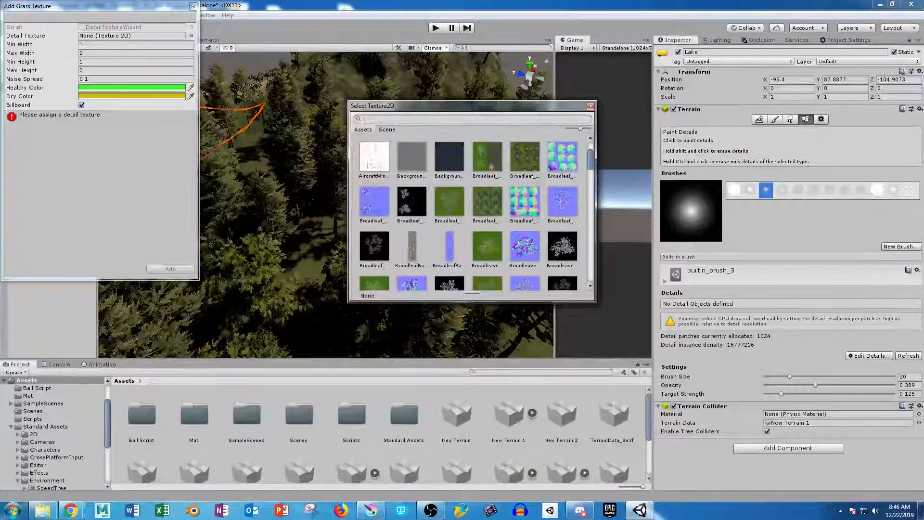
pyautogui.write('gra')
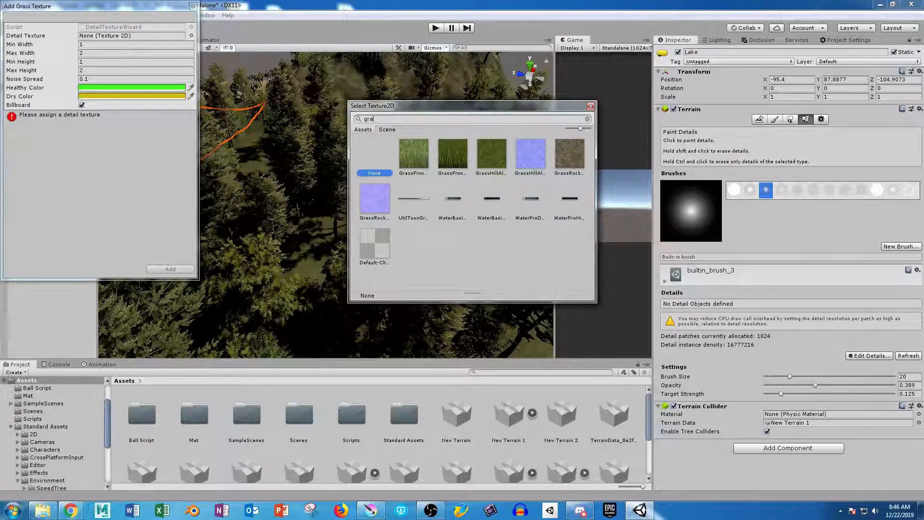
pyautogui.click(414, 154)
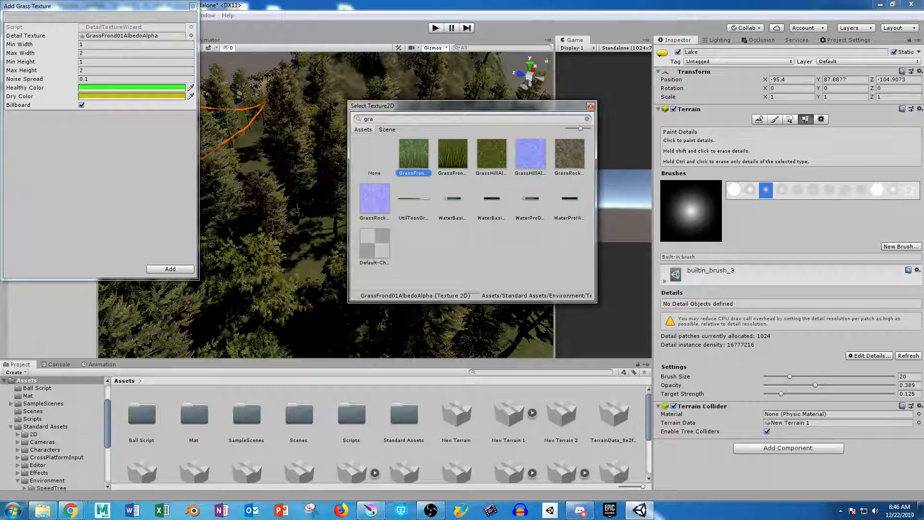
pyautogui.click(591, 106)
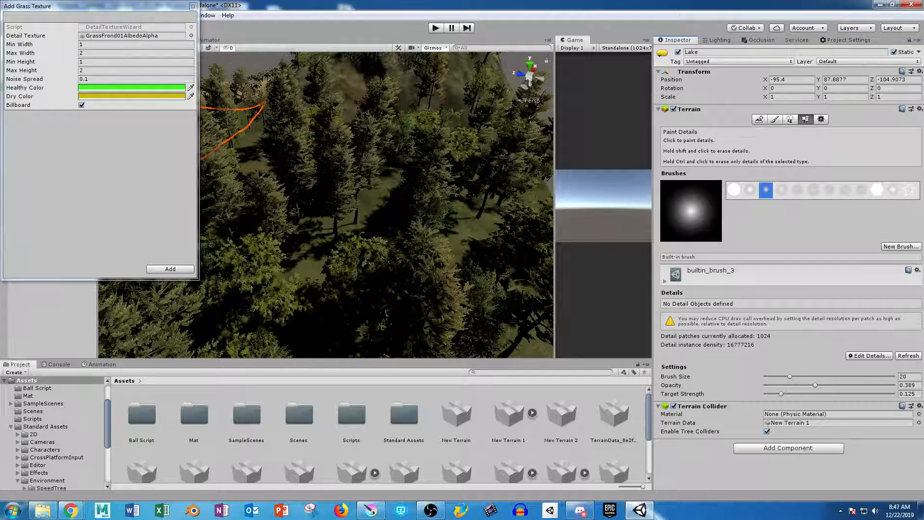
# - Add the GrassFrond01AlbedoAlpha grass detail with its default settings and paint a test patch in the clearing near the Lake tile's edge
pyautogui.moveTo(96, 6); pyautogui.dragTo(434, 88)
pyautogui.moveTo(203, 222); pyautogui.dragTo(279, 162, button='middle')
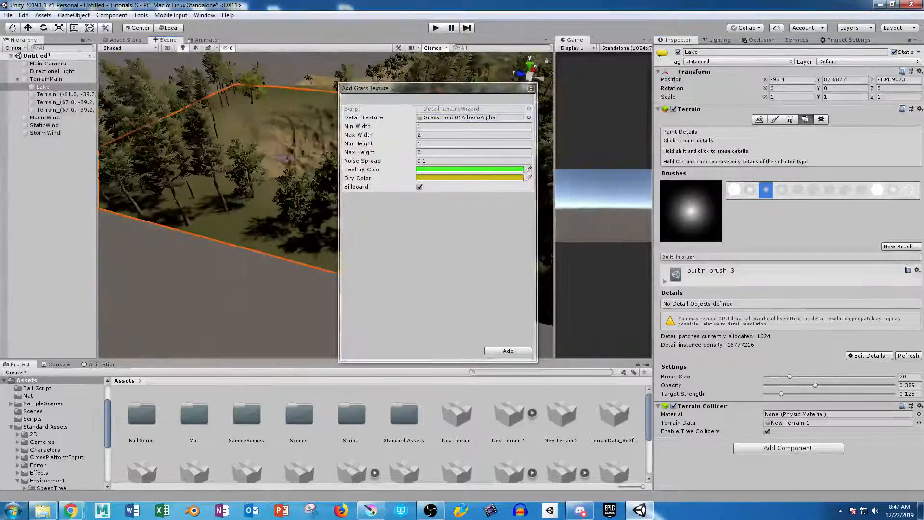
pyautogui.scroll(6, 249, 207)
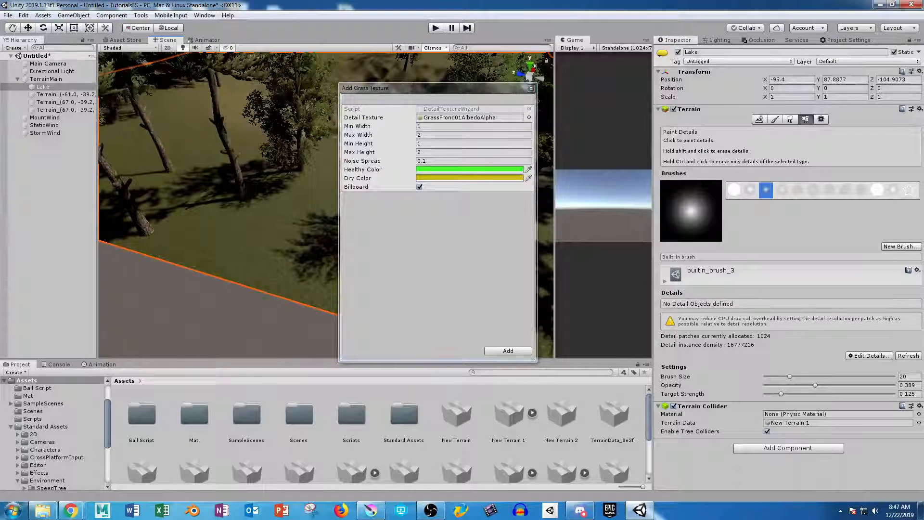
pyautogui.click(508, 351)
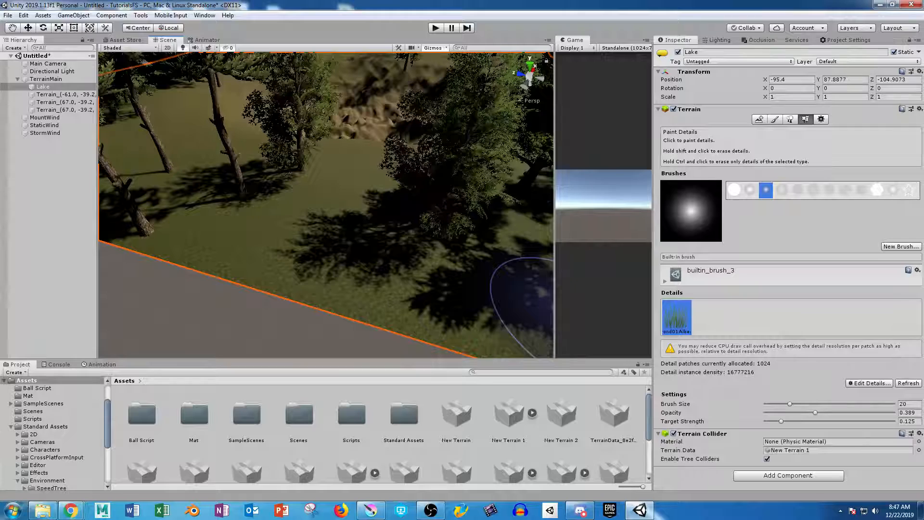
pyautogui.moveTo(300, 216); pyautogui.dragTo(311, 228)
pyautogui.moveTo(380, 287)
pyautogui.keyDown('alt'); pyautogui.mouseDown()
pyautogui.moveTo(397, 231)
pyautogui.moveTo(423, 192)
pyautogui.moveTo(425, 272)
pyautogui.moveTo(429, 202)
pyautogui.mouseUp(); pyautogui.keyUp('alt')
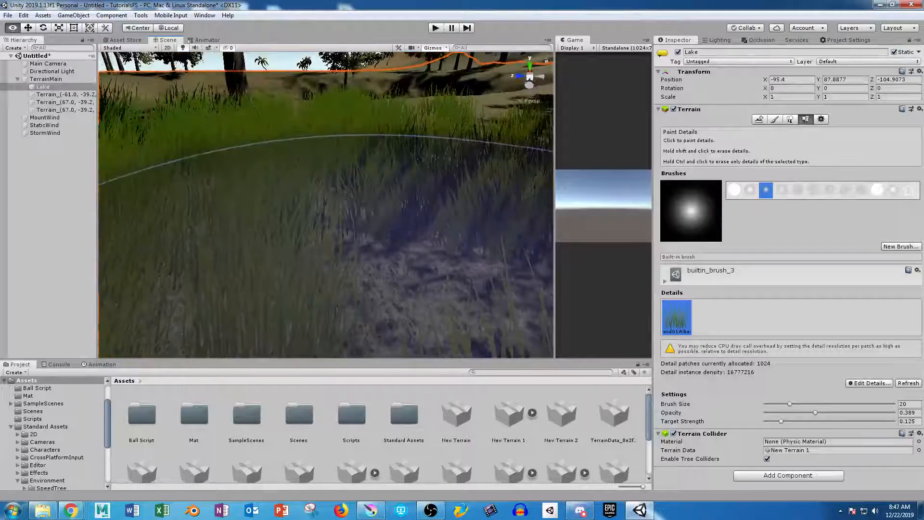
pyautogui.scroll(-4, 423, 205)
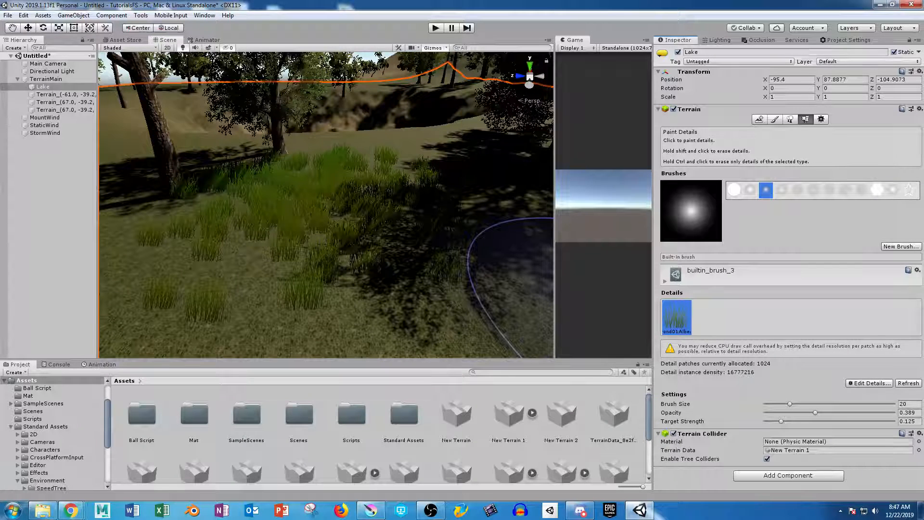
# - Edit the Lake tile's grass texture detail and set its dry color to dark green, 043F00
pyautogui.click(870, 383)
pyautogui.click(855, 407)
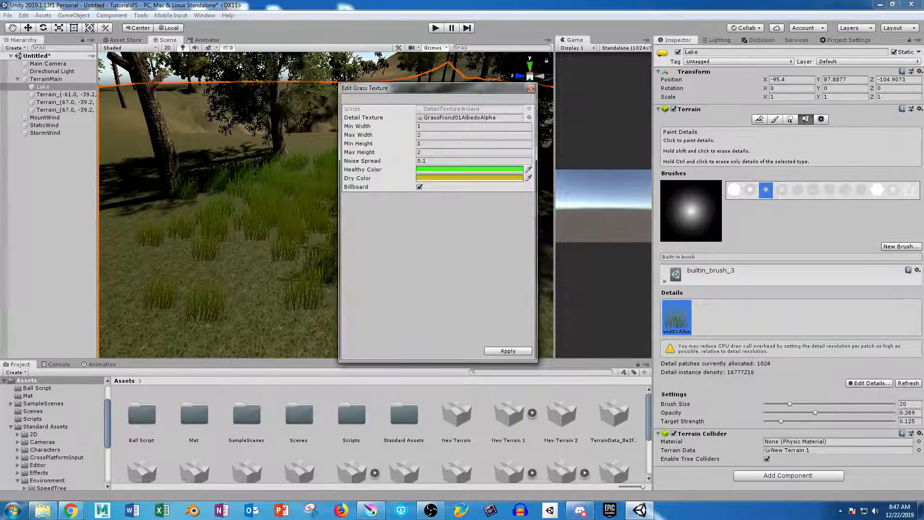
pyautogui.moveTo(424, 88); pyautogui.dragTo(649, 89)
pyautogui.moveTo(354, 262)
pyautogui.mouseDown(button='right')
pyautogui.moveTo(356, 274)
pyautogui.moveTo(361, 253)
pyautogui.mouseUp(button='right')
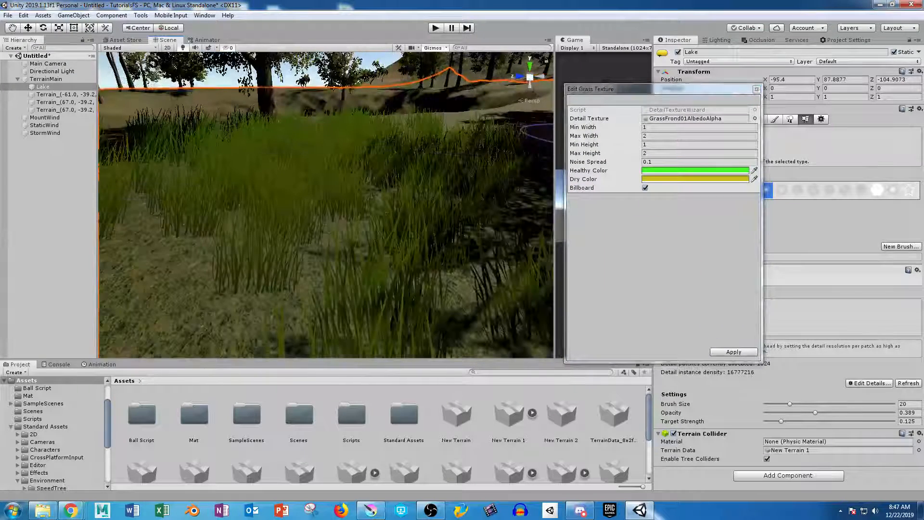
pyautogui.click(695, 178)
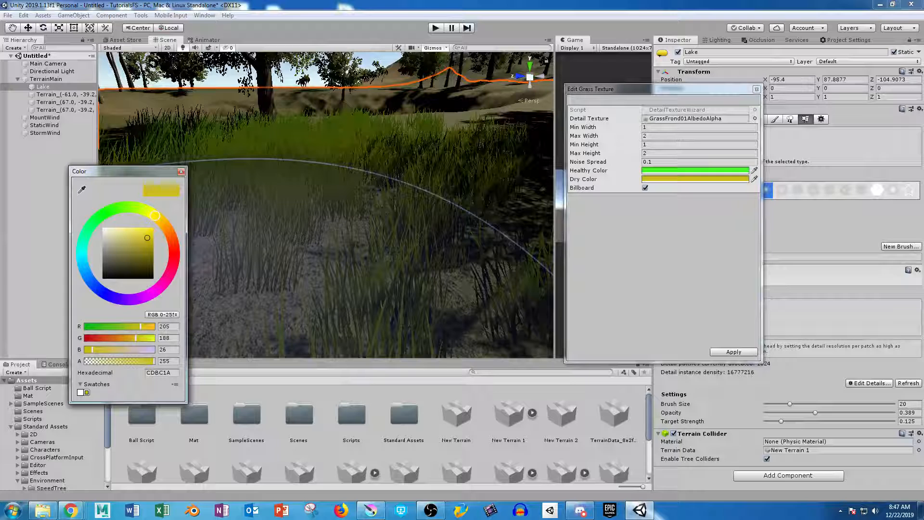
pyautogui.click(108, 212)
pyautogui.moveTo(148, 238); pyautogui.dragTo(153, 266)
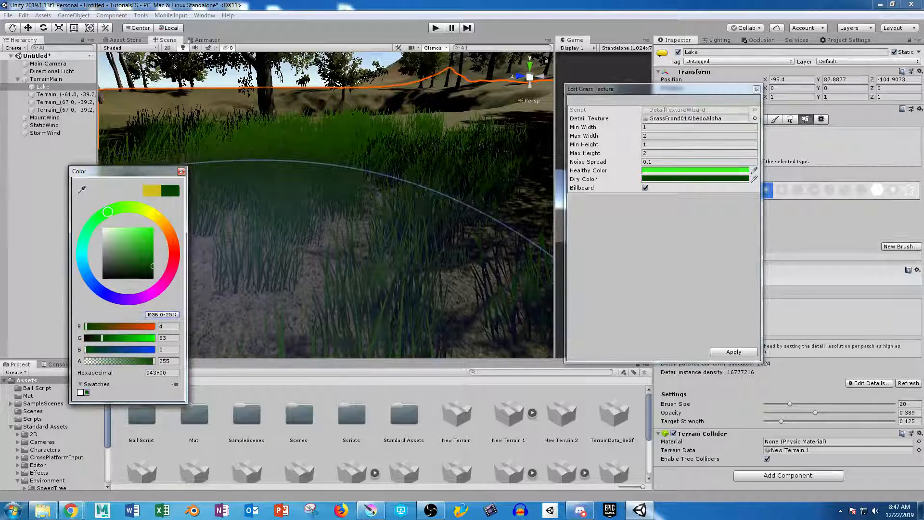
pyautogui.click(181, 171)
# - Set the grass detail's healthy color to a darker green, 169F03
pyautogui.click(695, 170)
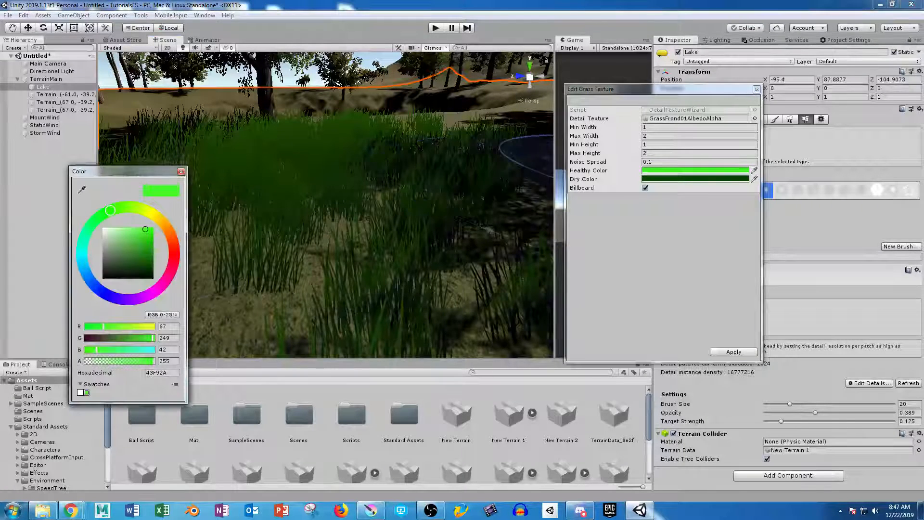
pyautogui.click(152, 247)
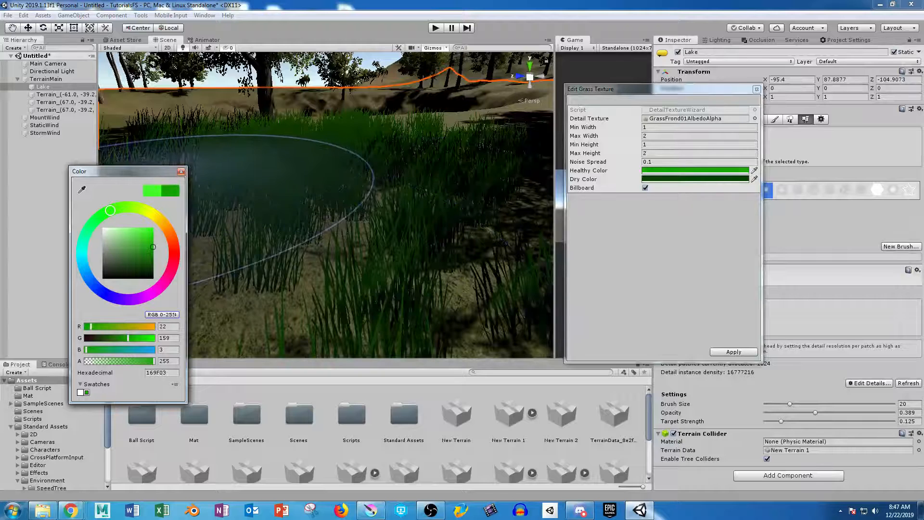
pyautogui.click(181, 171)
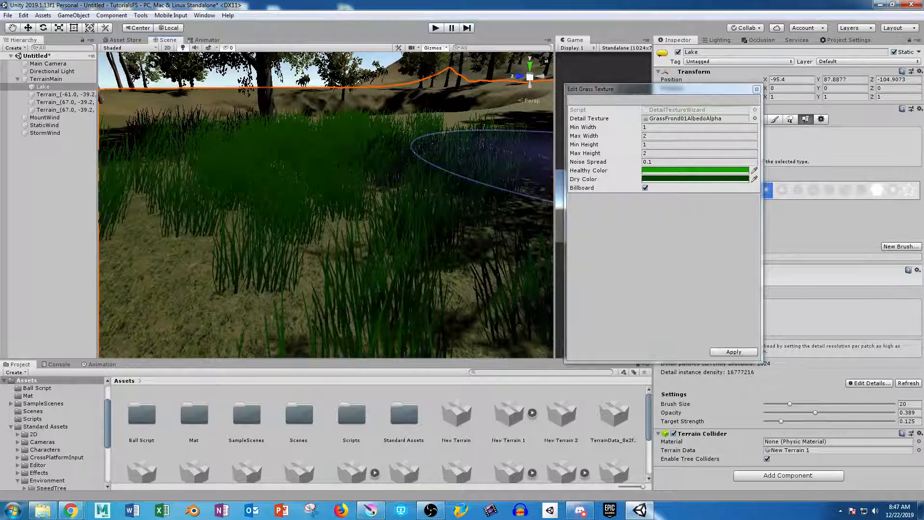
# - Set the grass detail's minimum height to 0.5 and maximum height to 1, and apply the changes
pyautogui.click(669, 128)
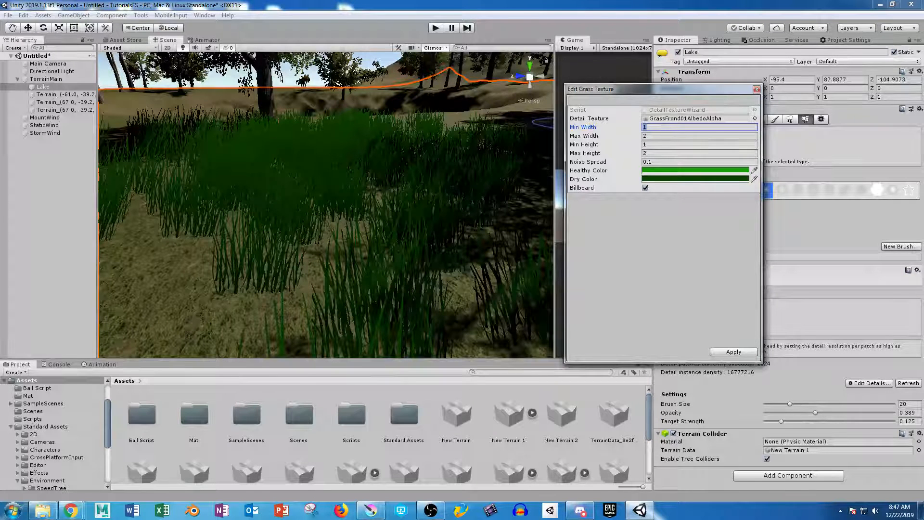
pyautogui.click(669, 144)
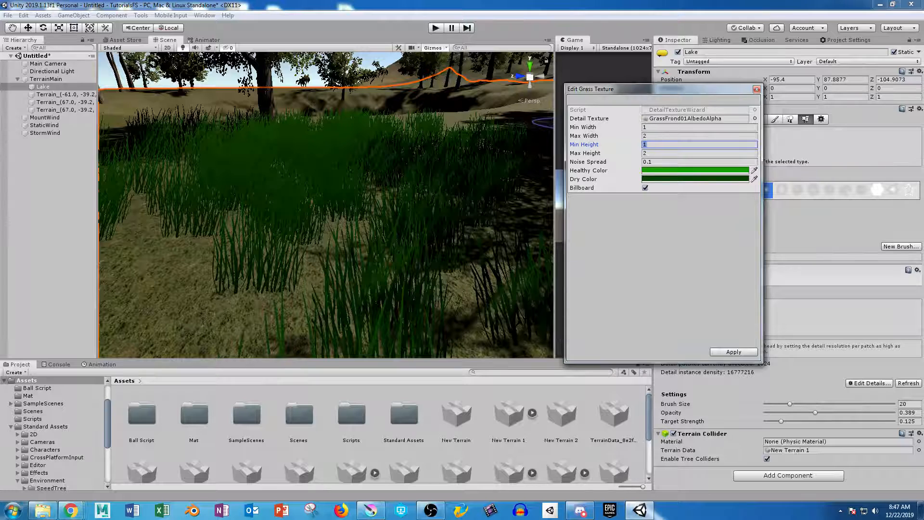
pyautogui.write('0.5')
pyautogui.press('Tab')
pyautogui.write('1')
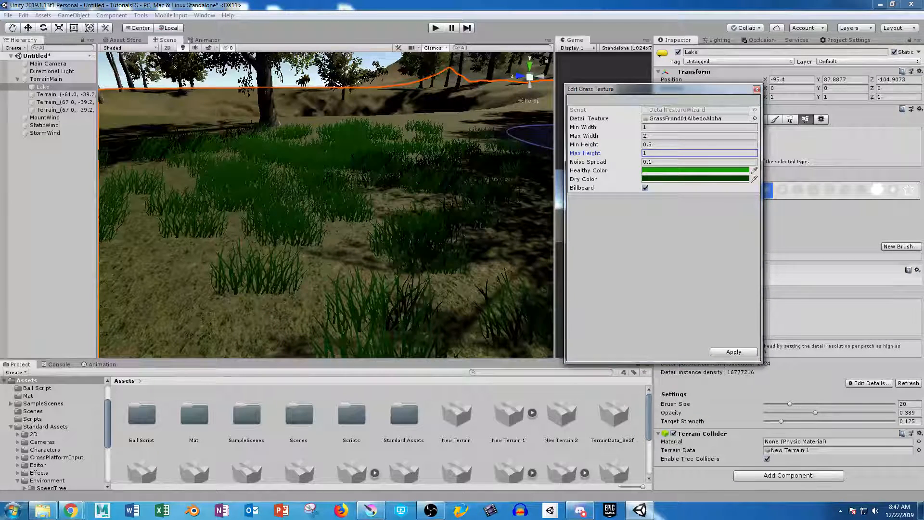
pyautogui.click(733, 352)
# - Increase the detail brush size to 78.1 and paint grass across the Lake tile's forest floor and around the lake basin
pyautogui.scroll(-10, 347, 193)
pyautogui.moveTo(354, 193)
pyautogui.keyDown('alt'); pyautogui.mouseDown()
pyautogui.moveTo(391, 239)
pyautogui.moveTo(374, 238)
pyautogui.mouseUp(); pyautogui.keyUp('alt')
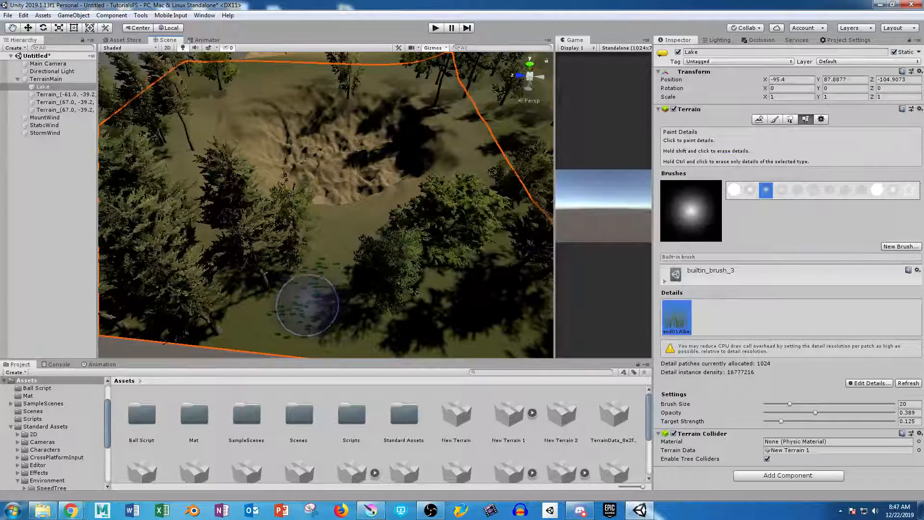
pyautogui.keyDown('alt'); pyautogui.moveTo(392, 274); pyautogui.dragTo(313, 255); pyautogui.keyUp('alt')
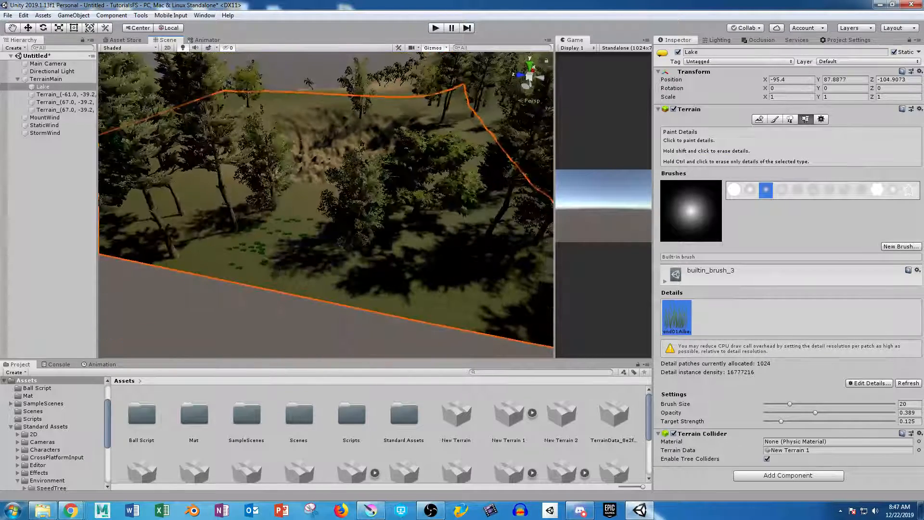
pyautogui.moveTo(790, 404); pyautogui.dragTo(865, 404)
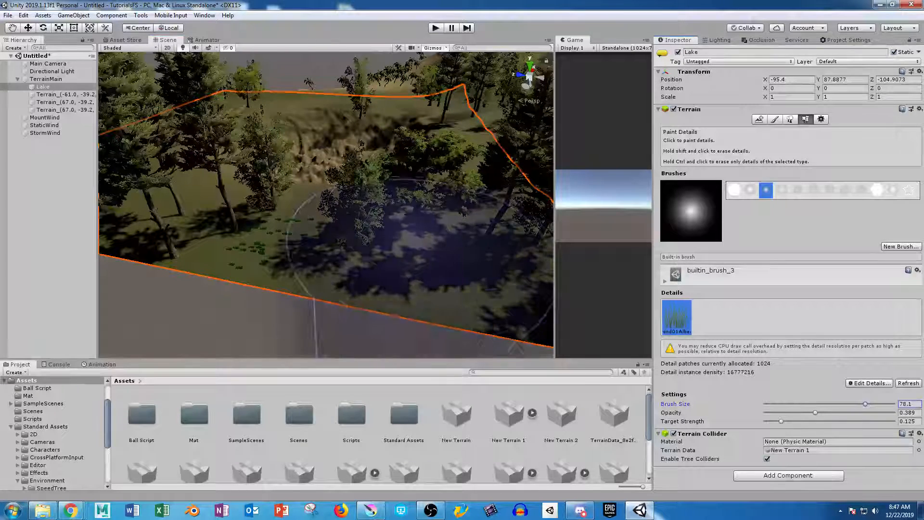
pyautogui.moveTo(431, 223); pyautogui.dragTo(169, 216)
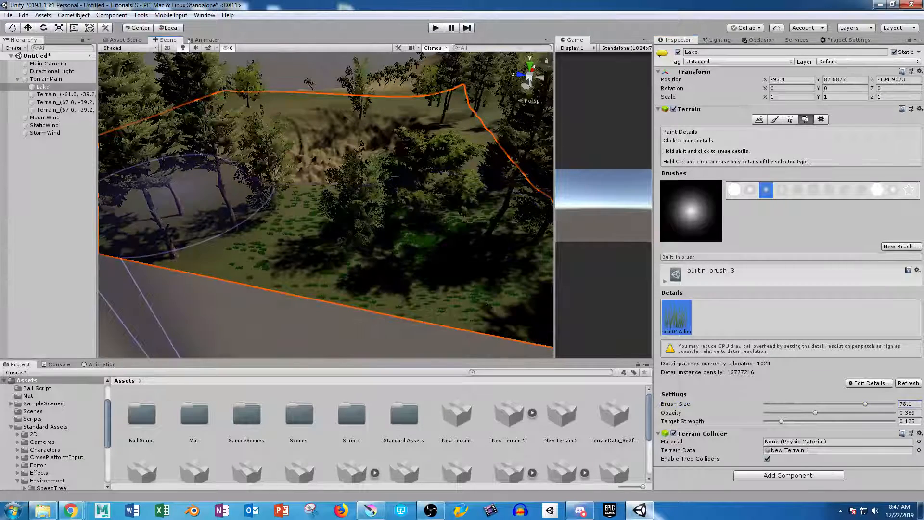
pyautogui.moveTo(207, 144); pyautogui.dragTo(264, 235, button='middle')
pyautogui.moveTo(264, 235)
pyautogui.mouseDown()
pyautogui.moveTo(230, 165)
pyautogui.moveTo(284, 145)
pyautogui.moveTo(479, 149)
pyautogui.moveTo(496, 195)
pyautogui.mouseUp()
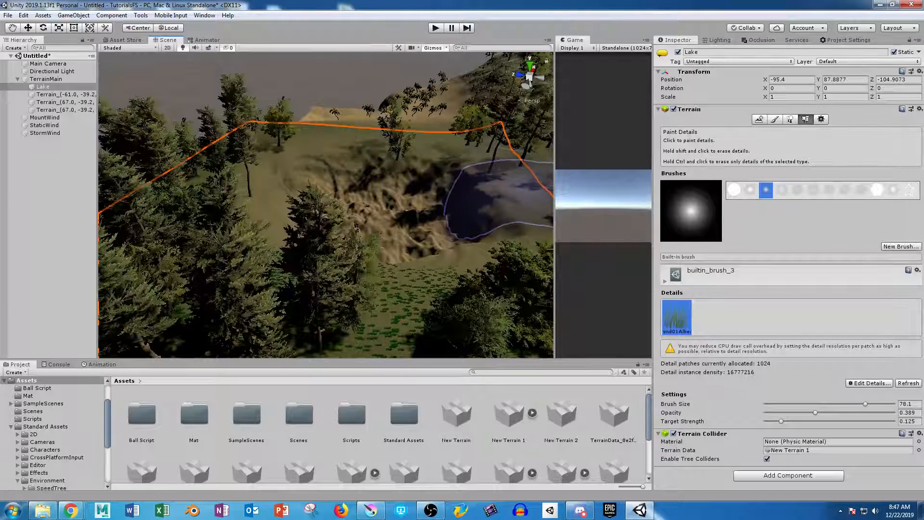
# - Examine the ground and grass up close among the trees on the forest tile beside Lake
pyautogui.moveTo(497, 195)
pyautogui.mouseDown(button='middle')
pyautogui.moveTo(485, 206)
pyautogui.moveTo(313, 219)
pyautogui.mouseUp(button='middle')
pyautogui.keyDown('alt'); pyautogui.moveTo(313, 219); pyautogui.dragTo(308, 221, button='right'); pyautogui.keyUp('alt')
pyautogui.moveTo(308, 221)
pyautogui.keyDown('alt'); pyautogui.mouseDown()
pyautogui.moveTo(361, 244)
pyautogui.moveTo(484, 221)
pyautogui.moveTo(406, 261)
pyautogui.mouseUp(); pyautogui.keyUp('alt')
pyautogui.scroll(-10, 405, 259)
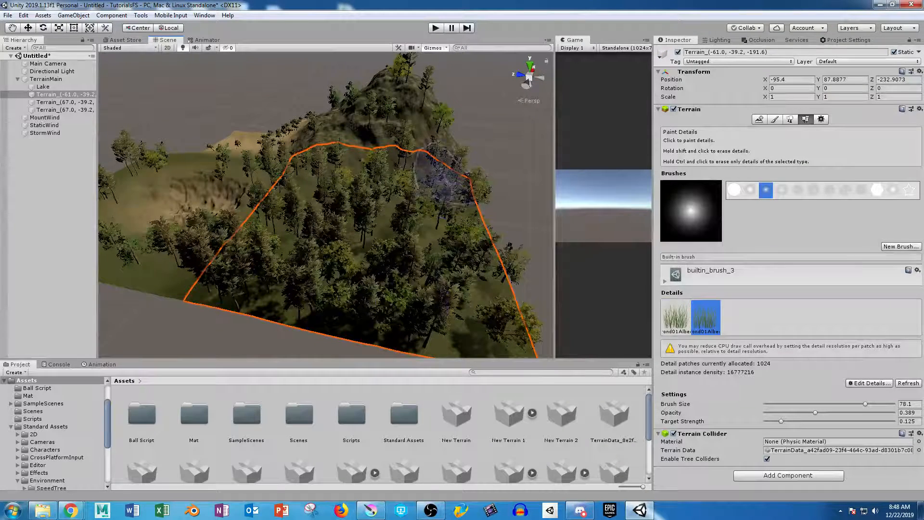
pyautogui.moveTo(370, 176)
pyautogui.mouseDown(button='middle')
pyautogui.moveTo(359, 245)
pyautogui.moveTo(383, 138)
pyautogui.mouseUp(button='middle')
pyautogui.keyDown('alt'); pyautogui.moveTo(384, 137); pyautogui.dragTo(469, 279, button='right'); pyautogui.keyUp('alt')
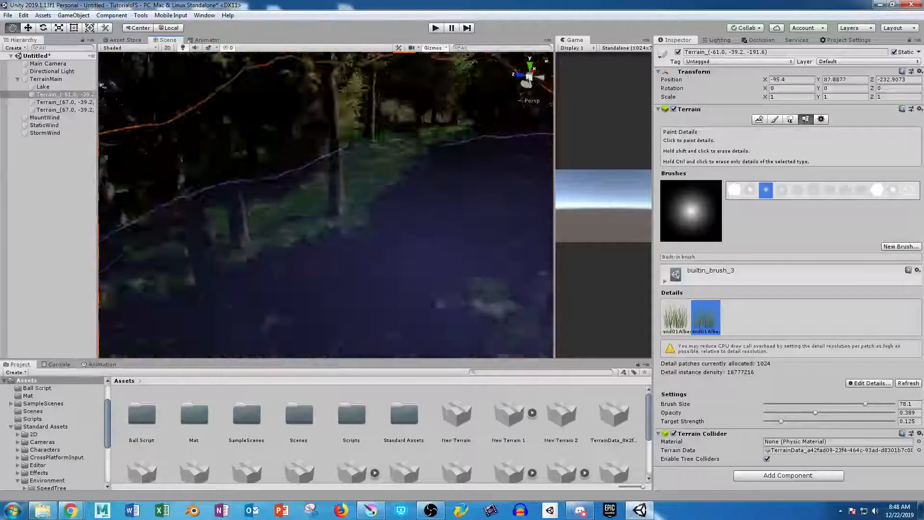
pyautogui.moveTo(448, 231); pyautogui.dragTo(433, 255, button='middle')
pyautogui.keyDown('alt'); pyautogui.moveTo(433, 255); pyautogui.dragTo(424, 231); pyautogui.keyUp('alt')
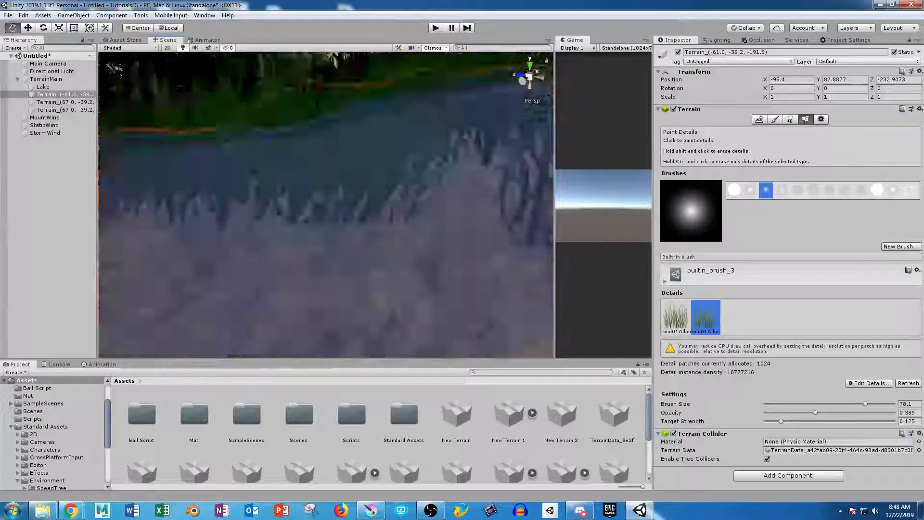
pyautogui.keyDown('alt'); pyautogui.moveTo(424, 231); pyautogui.dragTo(352, 193, button='right'); pyautogui.keyUp('alt')
pyautogui.keyDown('alt'); pyautogui.moveTo(351, 194); pyautogui.dragTo(453, 236); pyautogui.keyUp('alt')
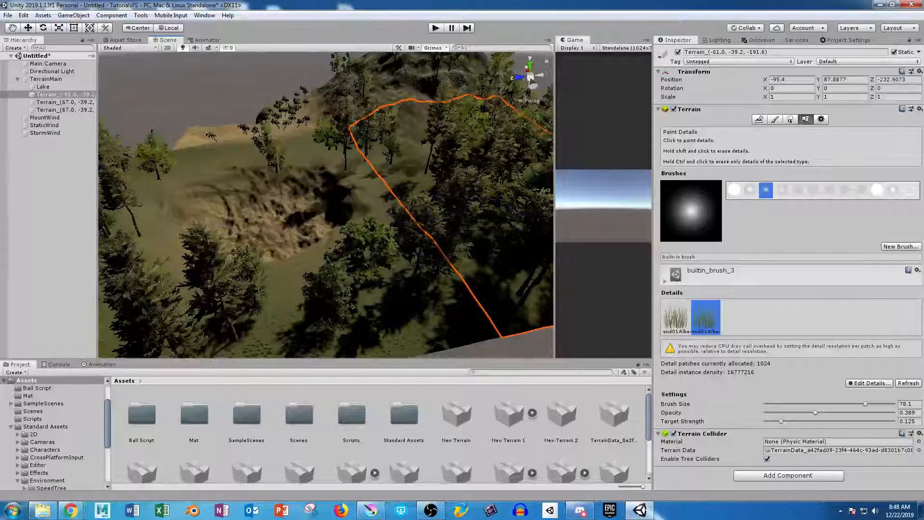
# - Switch to Chrome and search Google Images for "grass sprite texture"
pyautogui.click(880, 4)
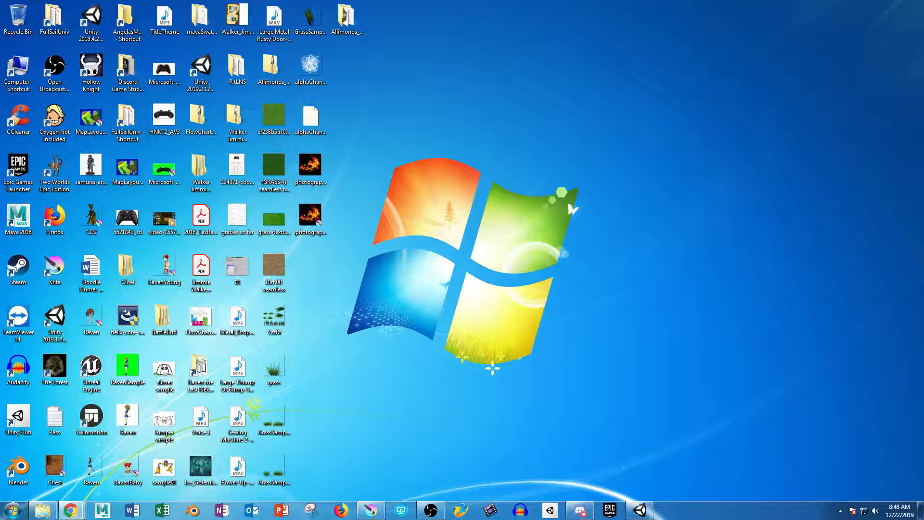
pyautogui.moveTo(923, 192); pyautogui.dragTo(636, 0)
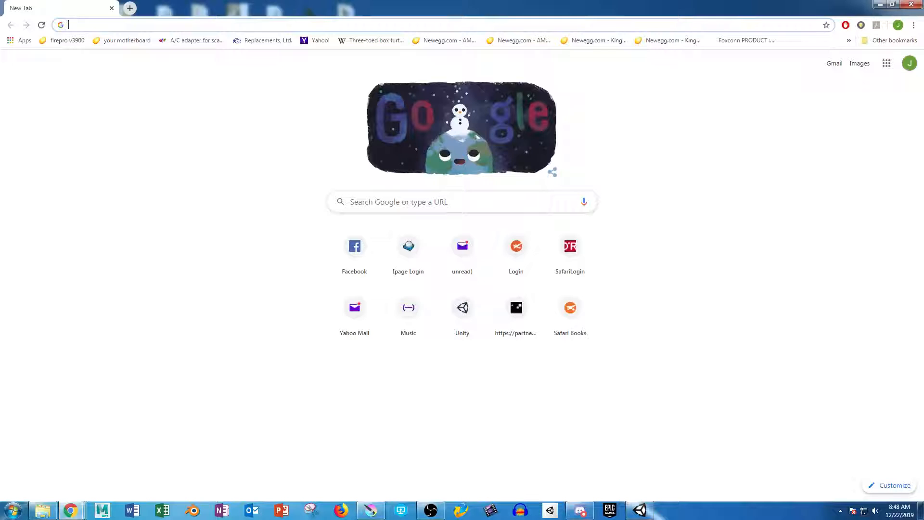
pyautogui.write('grass')
pyautogui.press('Return')
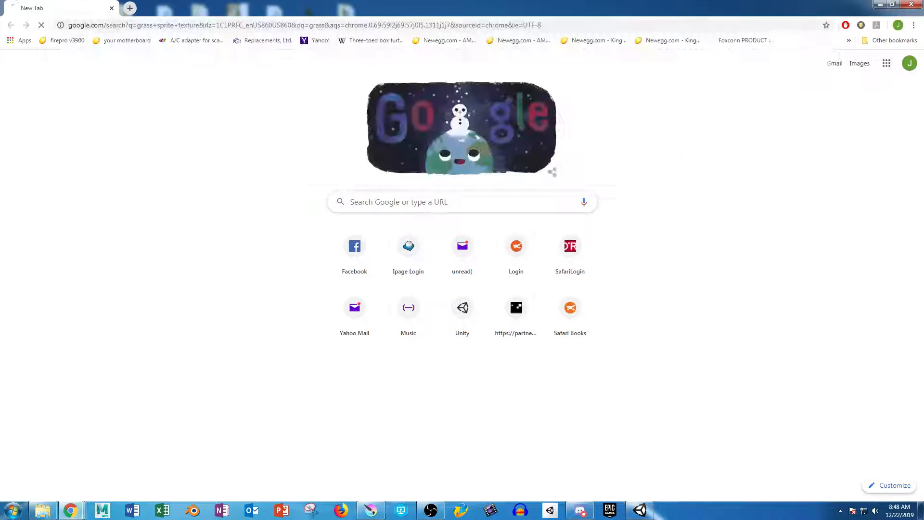
pyautogui.click(124, 82)
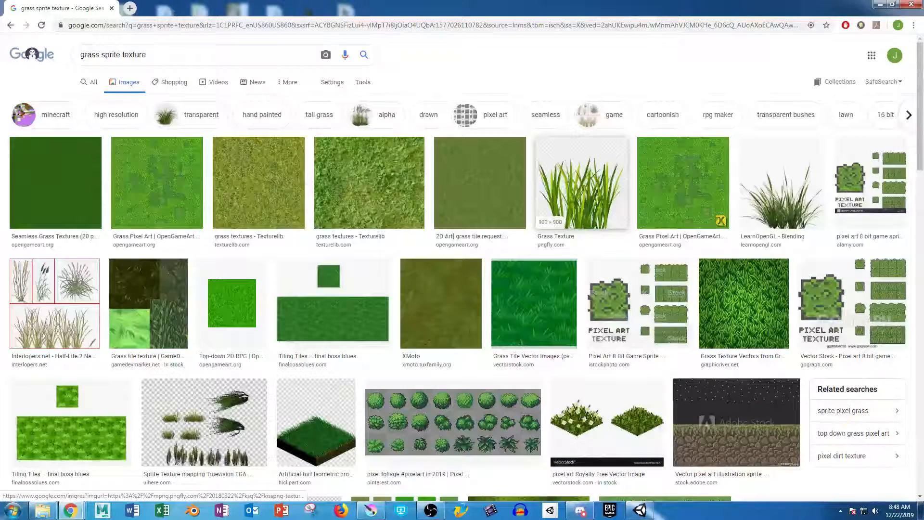
# - Try to save the Grass Texture image from pngfly.com to the Desktop as a JPEG
pyautogui.click(582, 183)
pyautogui.rightClick(731, 234)
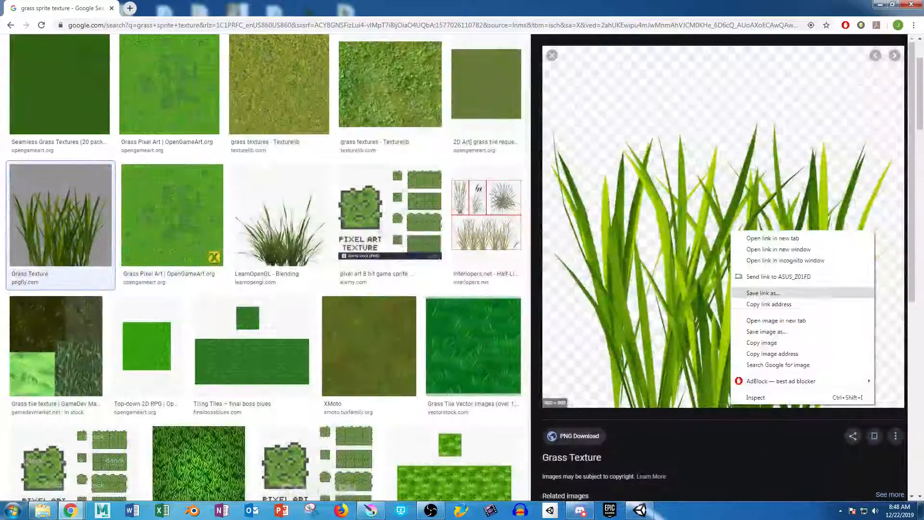
pyautogui.click(766, 331)
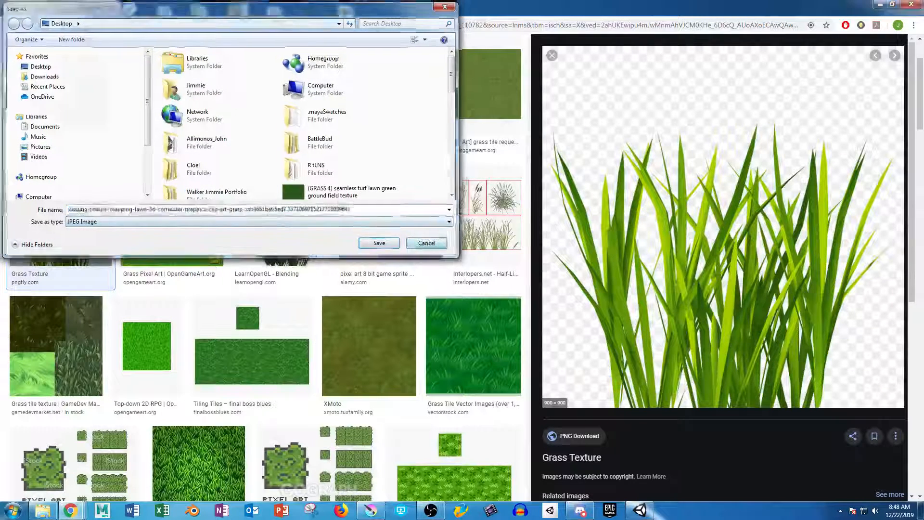
pyautogui.press('Return')
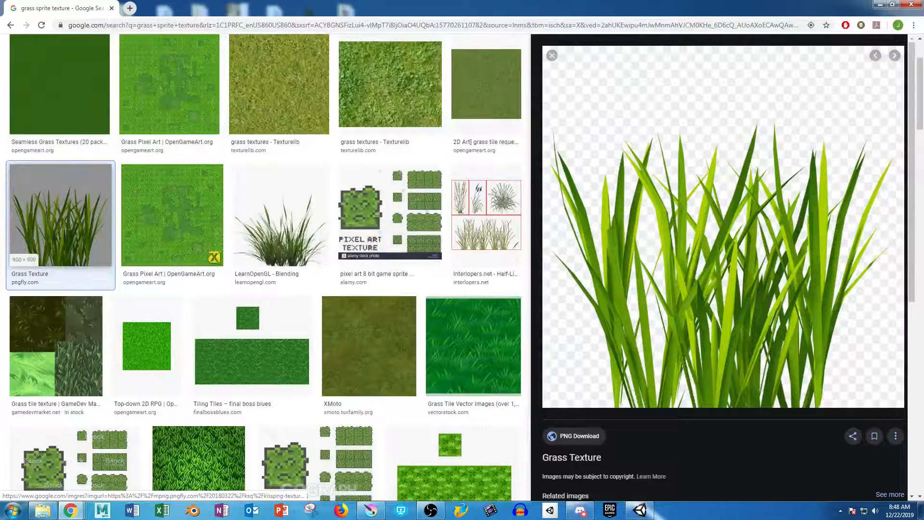
# - Try to save the LearnOpenGL - Blending grass image to the Desktop as a PNG, cancel, and return to the desktop
pyautogui.click(282, 221)
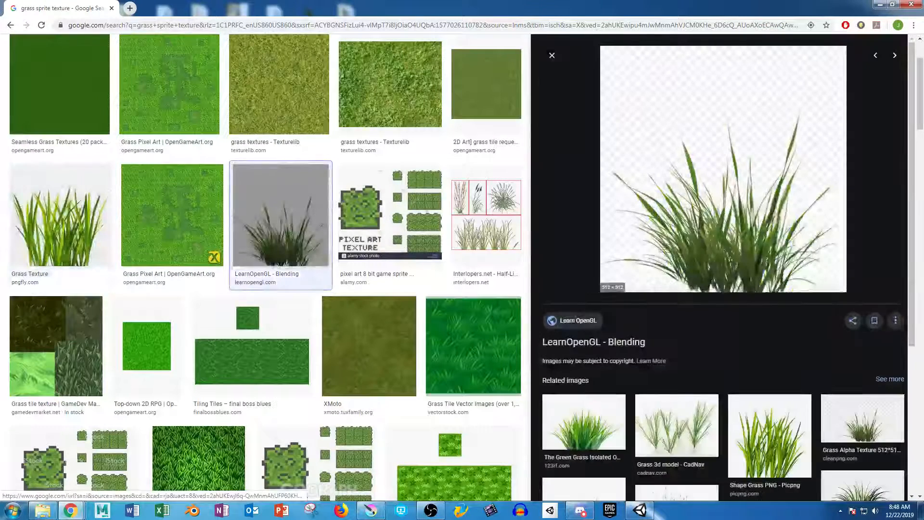
pyautogui.rightClick(745, 189)
pyautogui.click(770, 290)
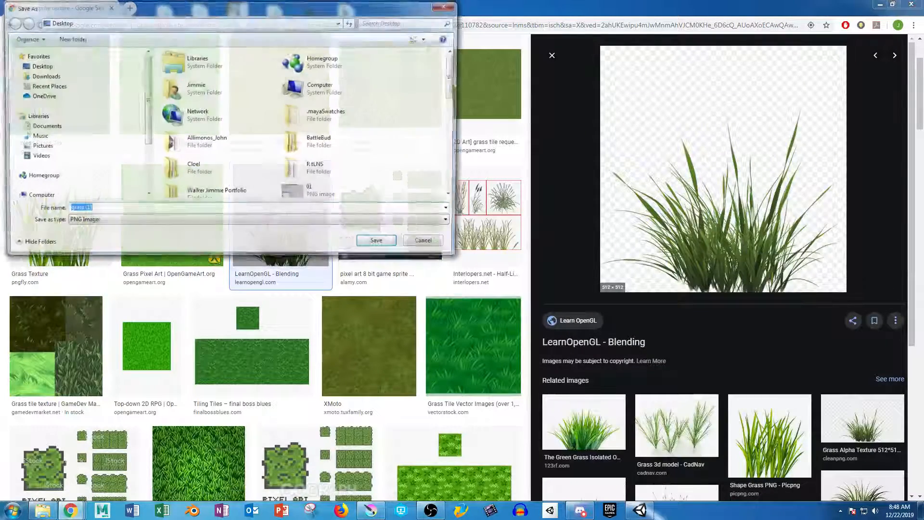
pyautogui.click(429, 244)
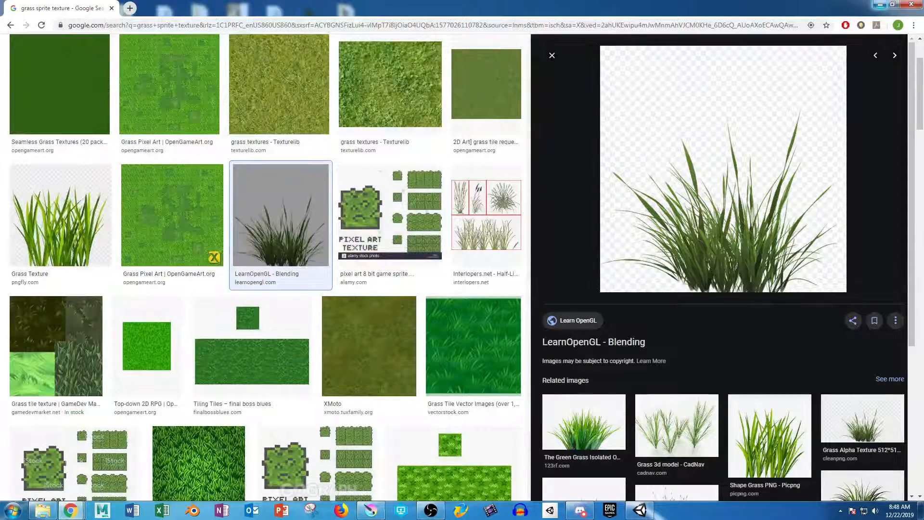
pyautogui.click(880, 4)
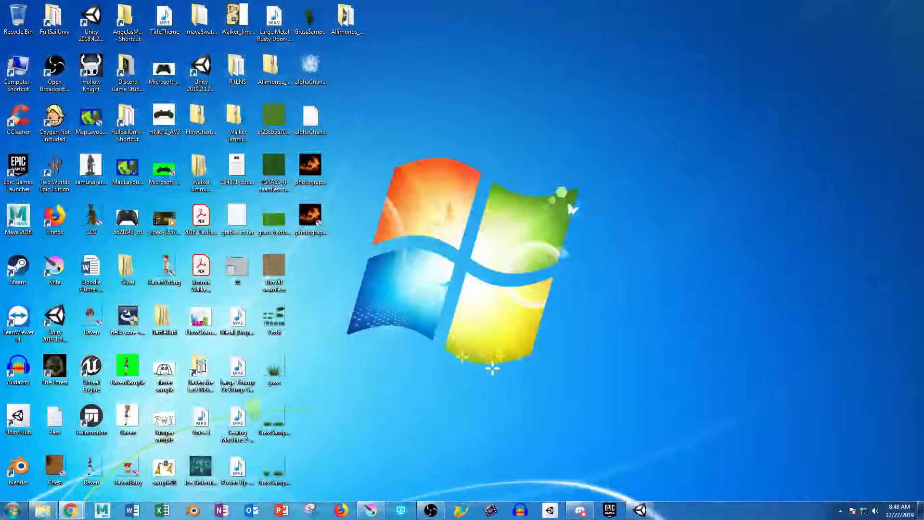
# - Switch to Unity, reveal the TutorialsFS project's Assets folder in Explorer, and open it beside the desktop files
pyautogui.click(640, 511)
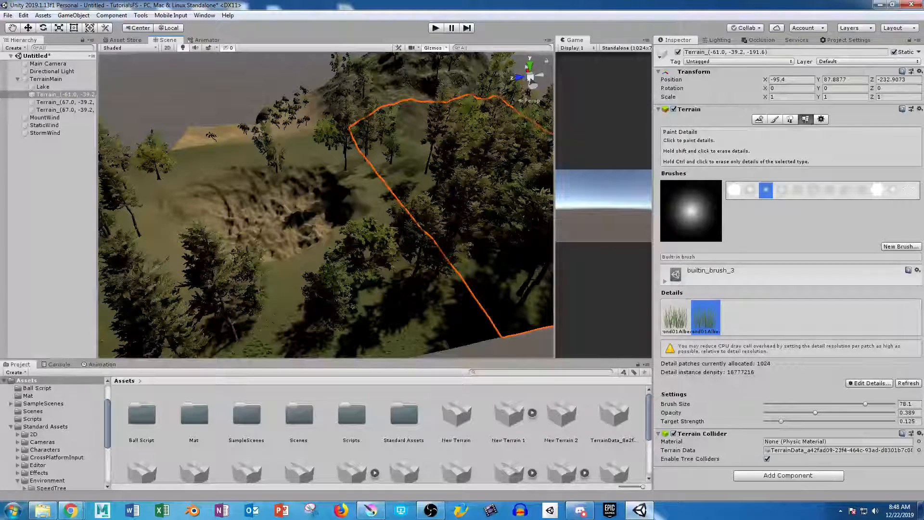
pyautogui.rightClick(478, 423)
pyautogui.click(503, 198)
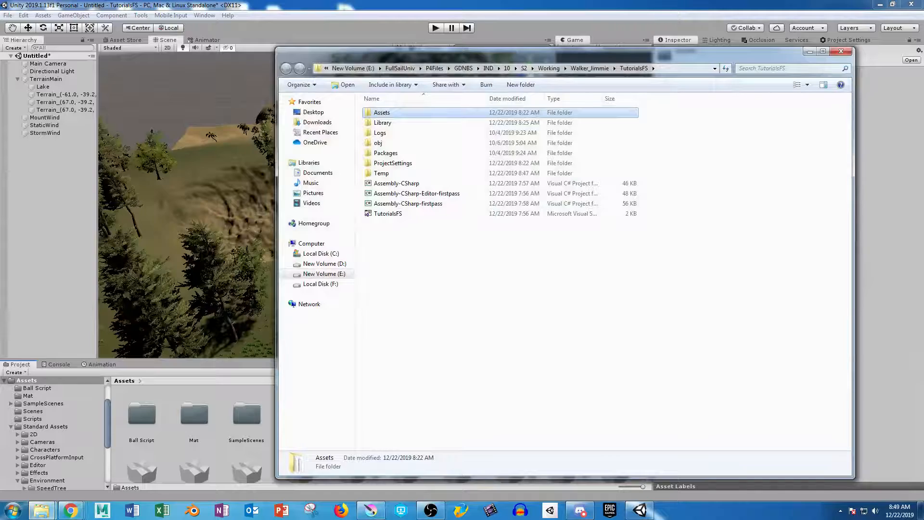
pyautogui.click(880, 4)
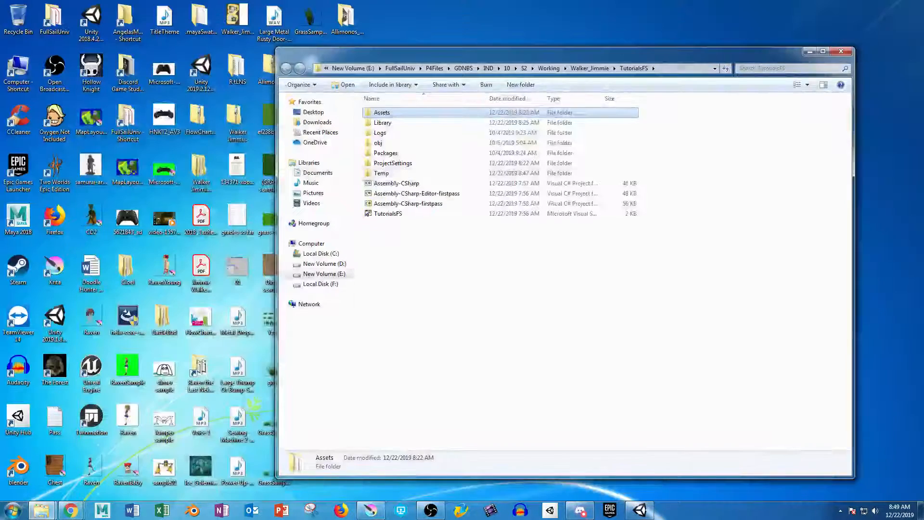
pyautogui.doubleClick(385, 112)
pyautogui.moveTo(683, 53); pyautogui.dragTo(818, 47)
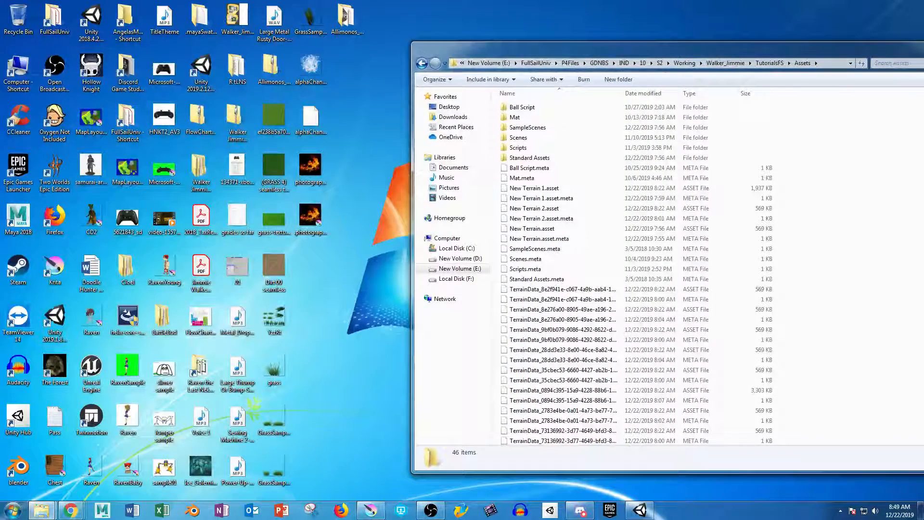
# - Create a new folder named GrassTex inside the project's Assets folder
pyautogui.rightClick(824, 133)
pyautogui.moveTo(846, 261)
pyautogui.click(732, 262)
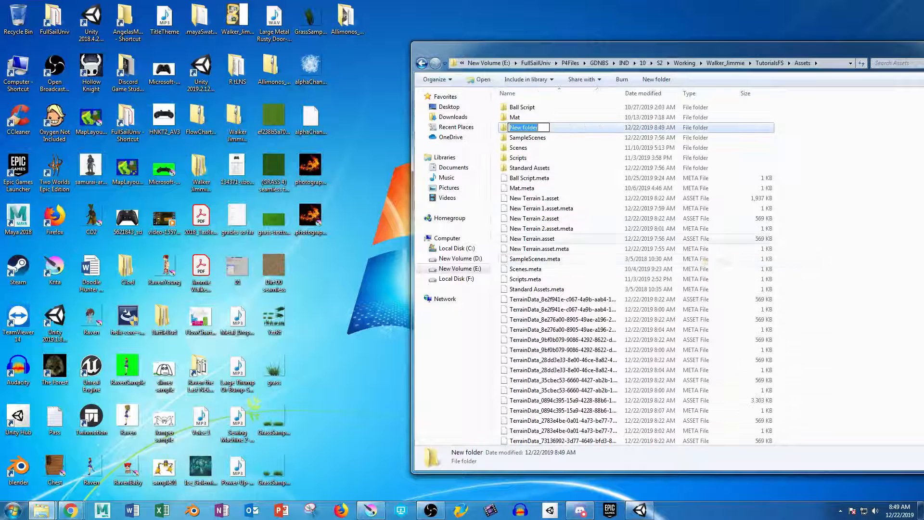
pyautogui.write('Grass')
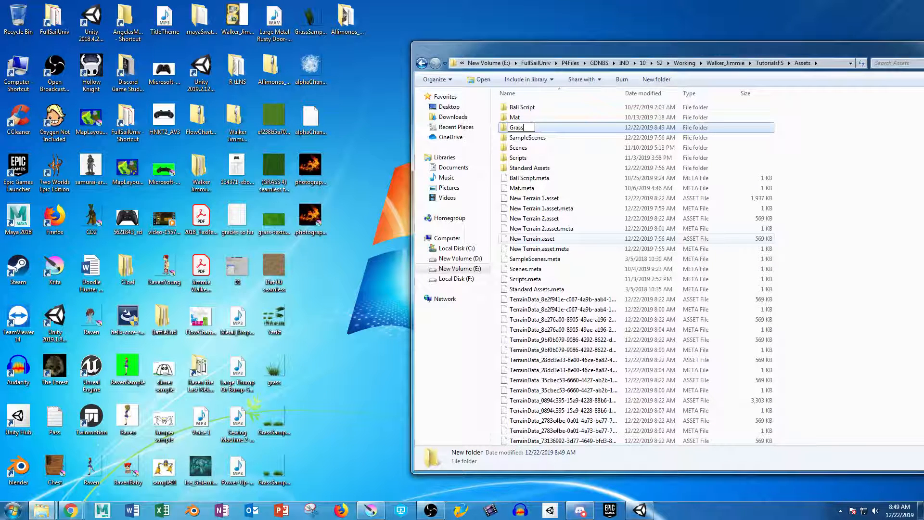
pyautogui.write('Tex')
pyautogui.press('Return')
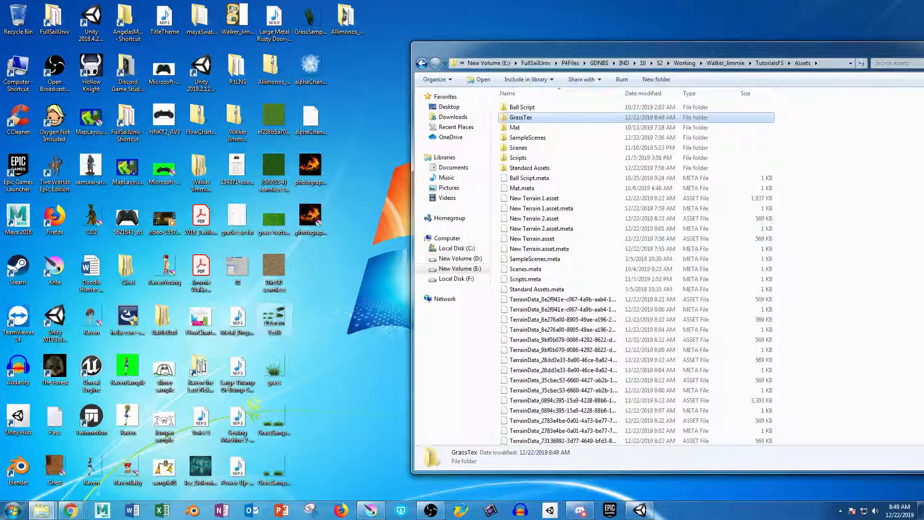
# - Try to copy the grass, GrassSample1 and GrassSample2 images from the desktop into the GrassTex folder, and undo the copy
pyautogui.keyDown('ctrl'); pyautogui.click(274, 421); pyautogui.keyUp('ctrl')
pyautogui.keyDown('ctrl'); pyautogui.moveTo(275, 469); pyautogui.dragTo(276, 460); pyautogui.keyUp('ctrl')
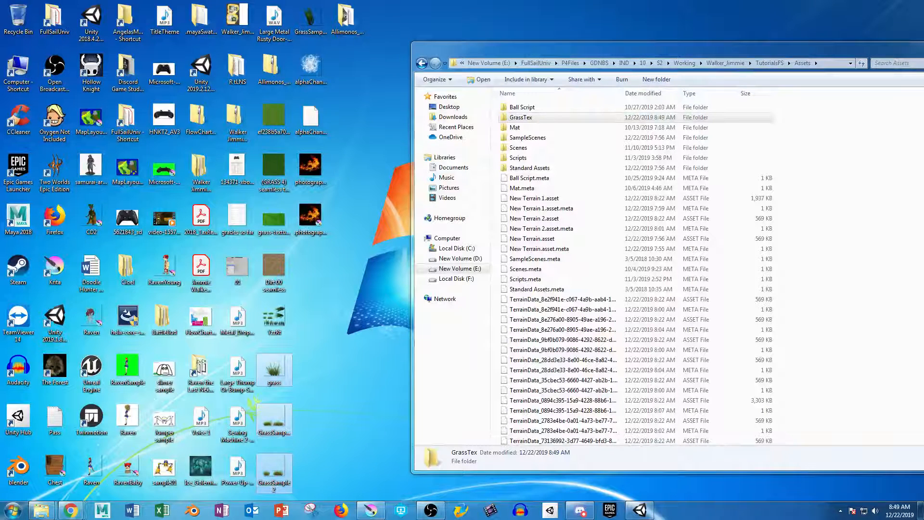
pyautogui.moveTo(276, 422); pyautogui.dragTo(515, 117)
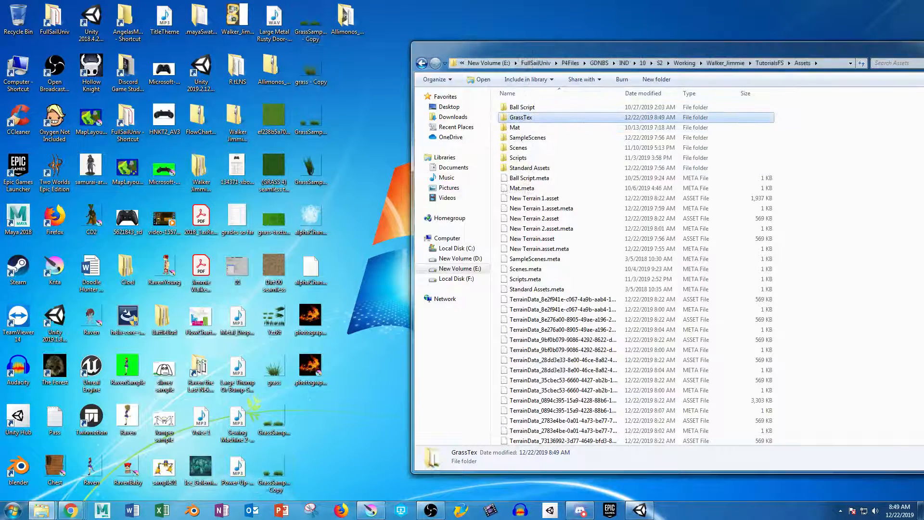
pyautogui.hotkey('ctrl', 'z')
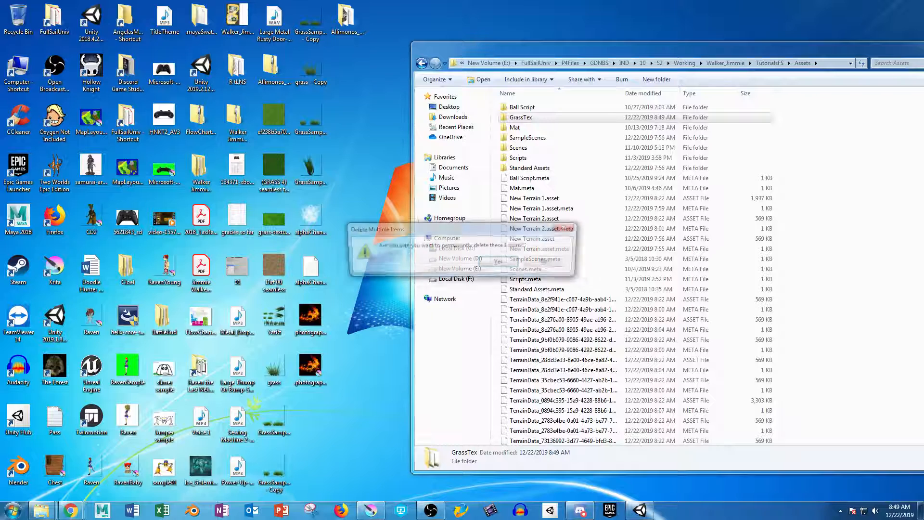
pyautogui.press('Return')
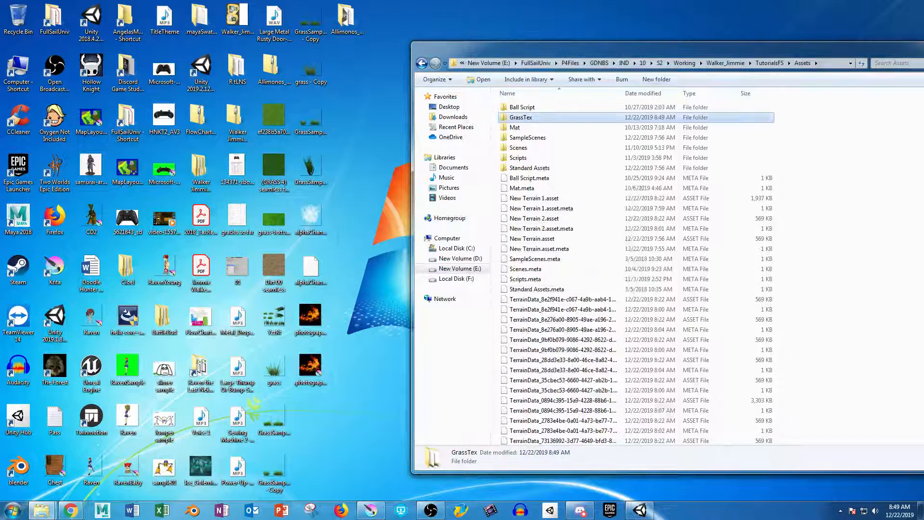
# - Delete the duplicate "- Copy" files of grass, GrassSample1 and GrassSample2 from the desktop
pyautogui.click(274, 370)
pyautogui.keyDown('ctrl'); pyautogui.click(274, 419); pyautogui.keyUp('ctrl')
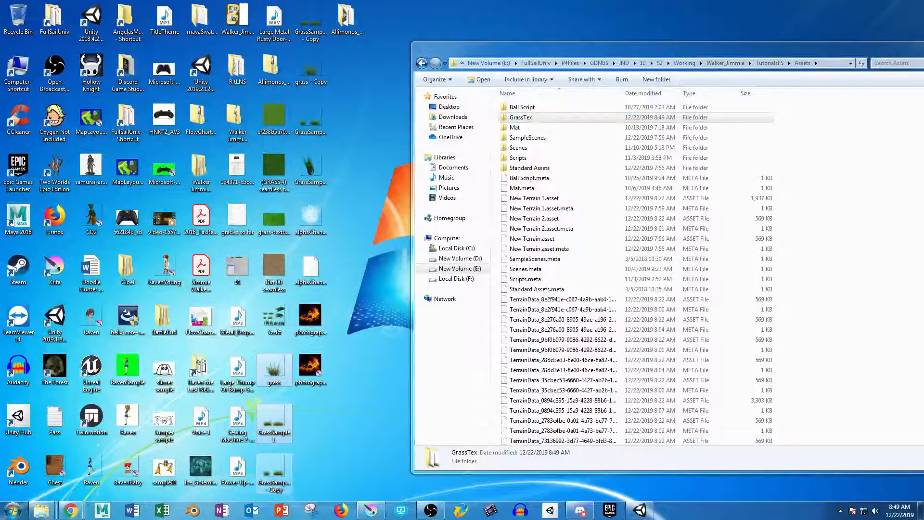
pyautogui.keyDown('ctrl'); pyautogui.click(274, 470); pyautogui.keyUp('ctrl')
pyautogui.click(311, 71)
pyautogui.click(311, 70)
pyautogui.keyDown('ctrl'); pyautogui.click(311, 23); pyautogui.keyUp('ctrl')
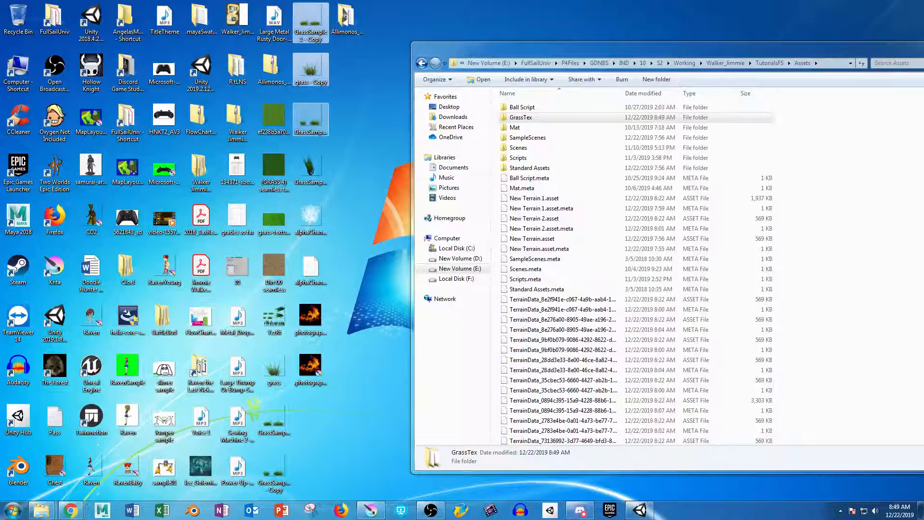
pyautogui.keyDown('ctrl'); pyautogui.click(311, 121); pyautogui.keyUp('ctrl')
pyautogui.click(358, 103)
pyautogui.click(311, 71)
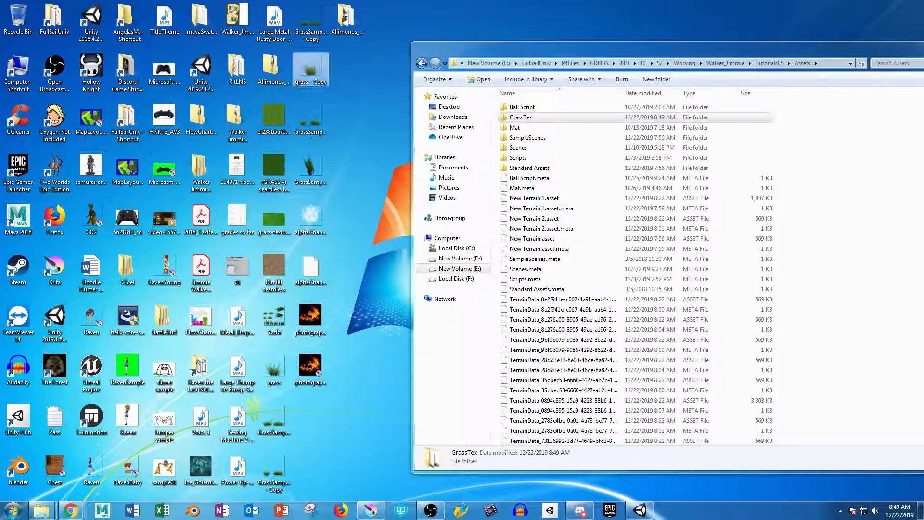
pyautogui.keyDown('ctrl'); pyautogui.click(311, 22); pyautogui.keyUp('ctrl')
pyautogui.keyDown('ctrl'); pyautogui.click(274, 470); pyautogui.keyUp('ctrl')
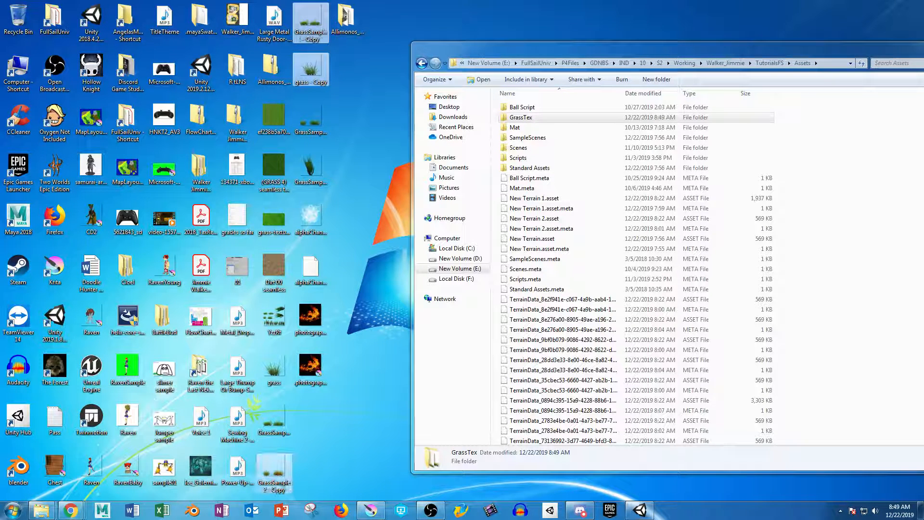
pyautogui.press('Delete')
pyautogui.press('Return')
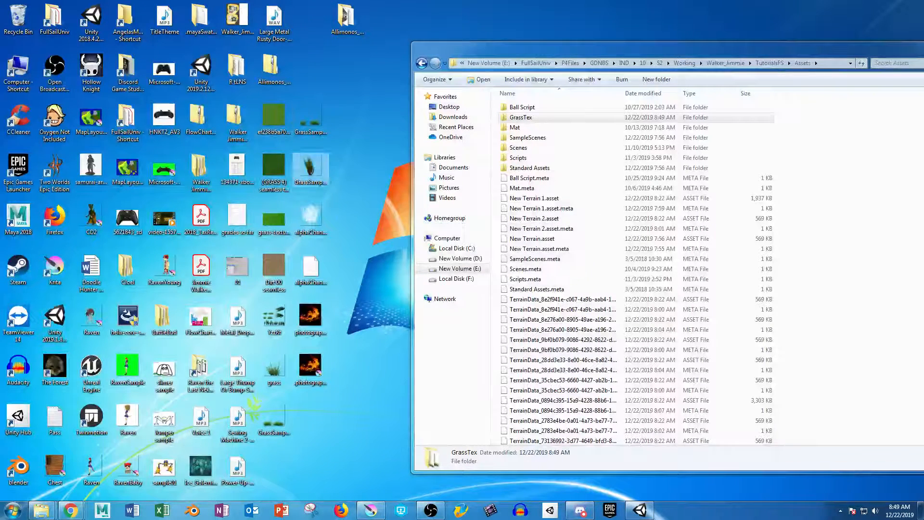
# - Copy grass, GrassSample1, GrassSample2 and GrassSample3 from the desktop into the GrassTex folder and open that folder
pyautogui.click(311, 121)
pyautogui.keyDown('ctrl'); pyautogui.click(311, 169); pyautogui.keyUp('ctrl')
pyautogui.keyDown('ctrl'); pyautogui.click(274, 418); pyautogui.keyUp('ctrl')
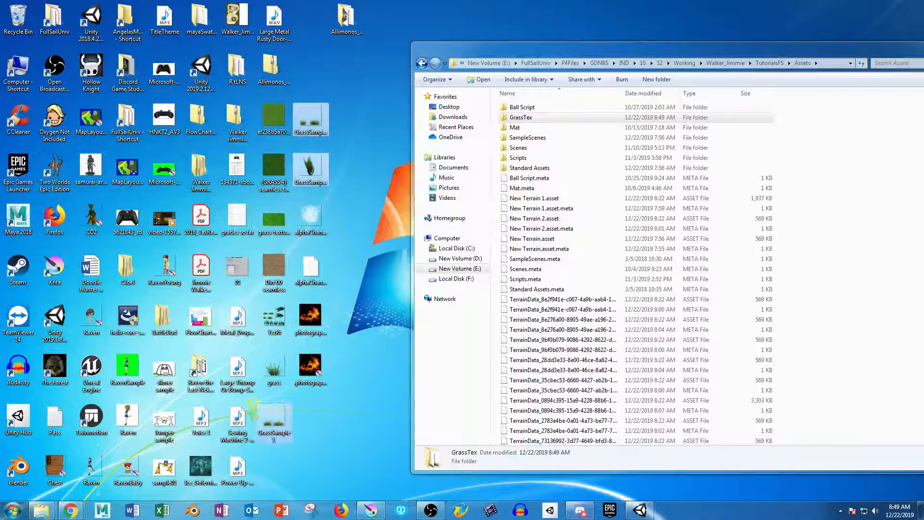
pyautogui.keyDown('ctrl'); pyautogui.click(274, 369); pyautogui.keyUp('ctrl')
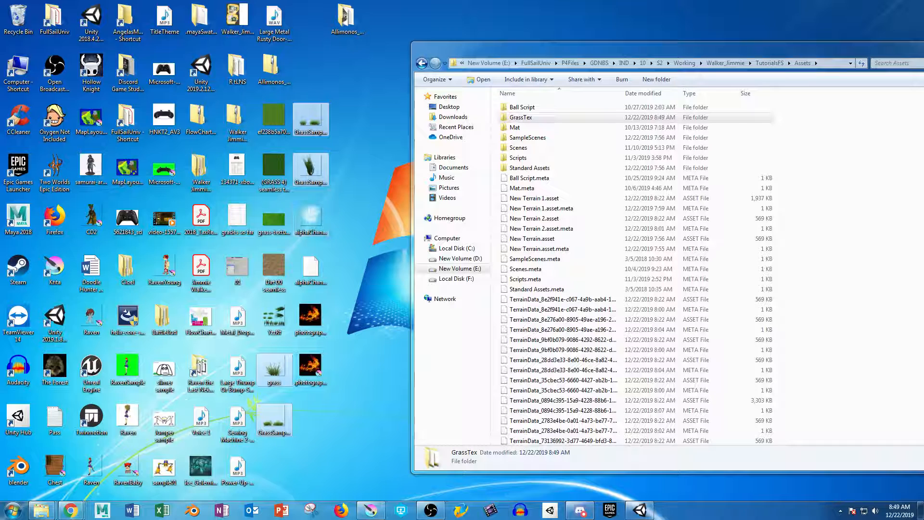
pyautogui.moveTo(311, 168); pyautogui.dragTo(519, 120)
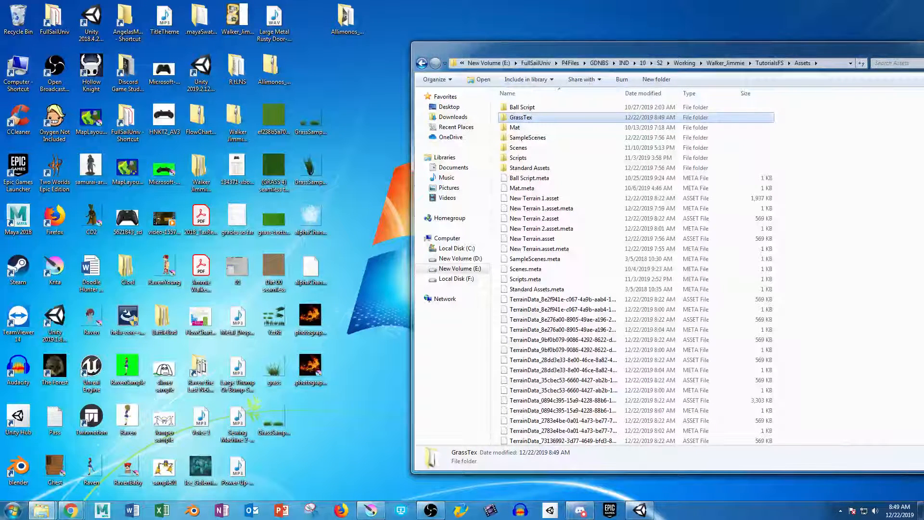
pyautogui.doubleClick(519, 118)
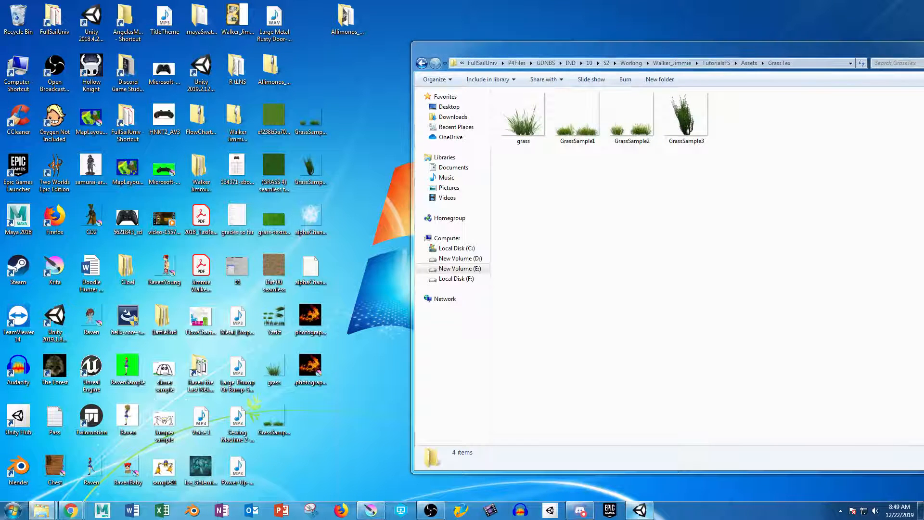
# - Switch back to Unity and add GrassSample1 as a grass detail texture on the Lake terrain
pyautogui.click(640, 509)
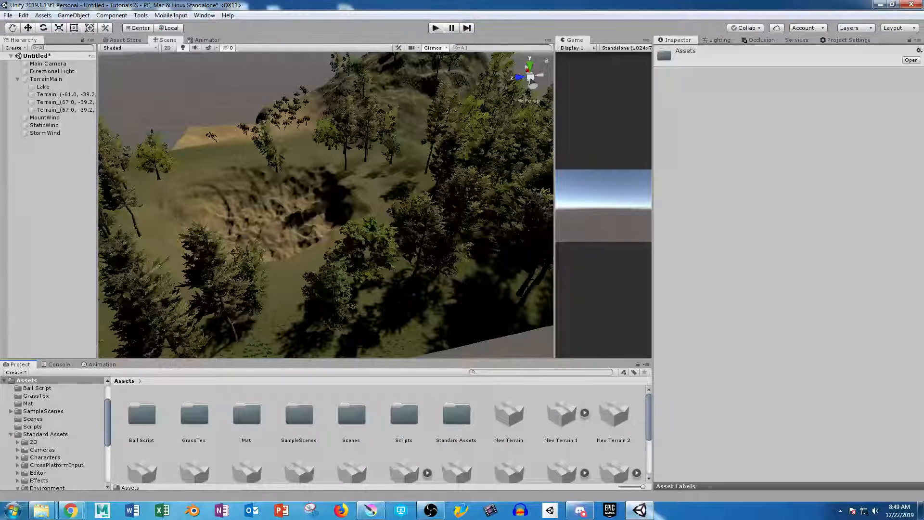
pyautogui.click(385, 270)
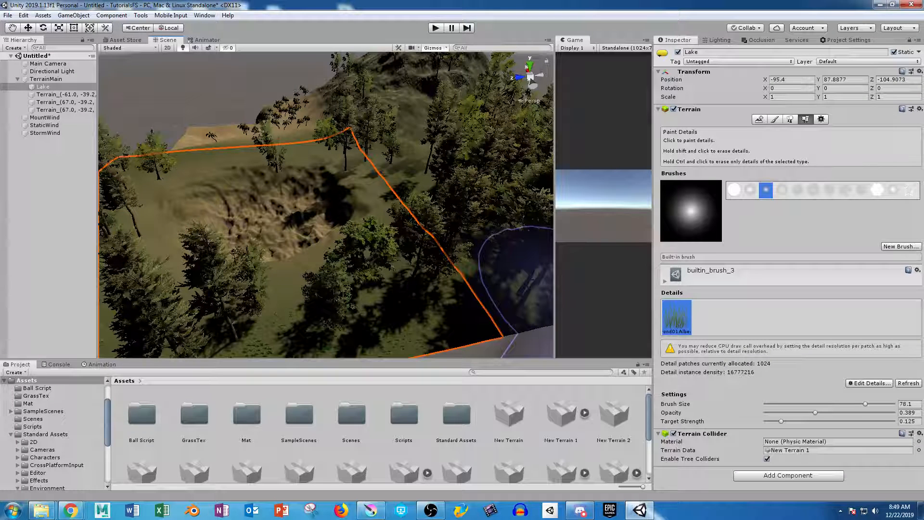
pyautogui.click(871, 383)
pyautogui.click(856, 384)
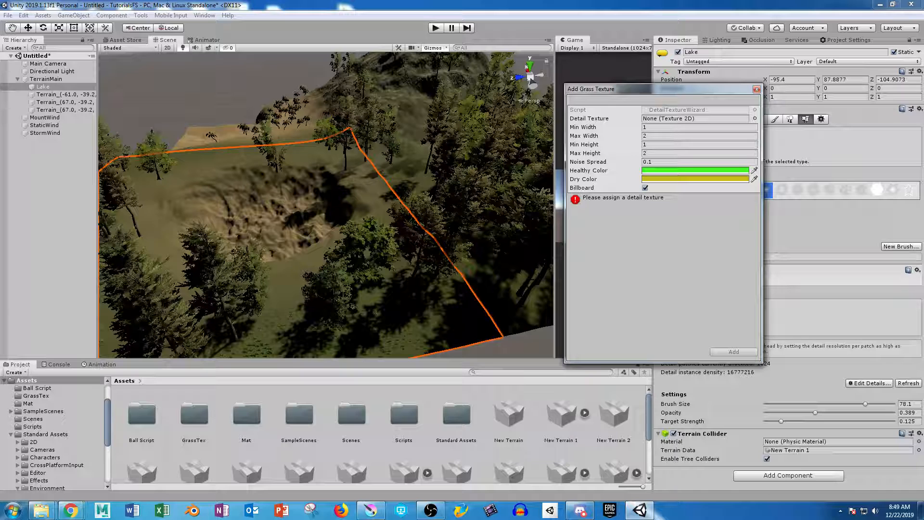
pyautogui.click(755, 118)
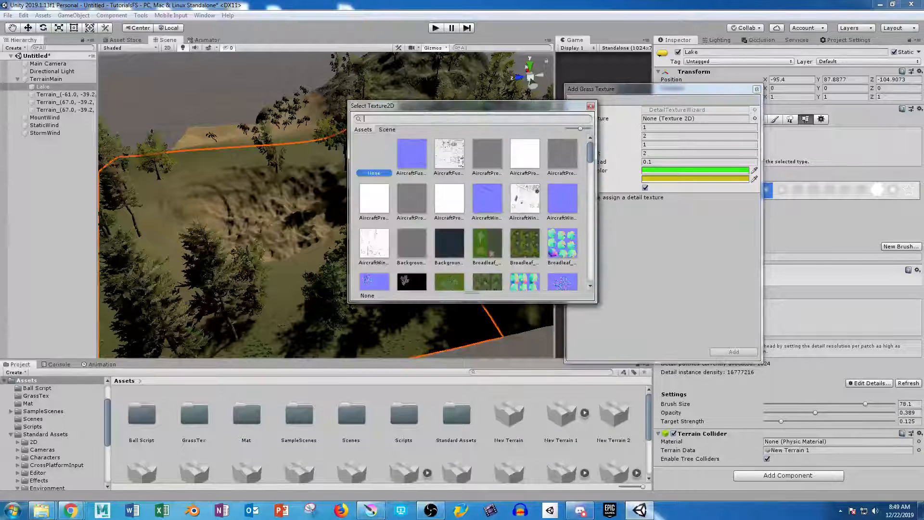
pyautogui.write('gra')
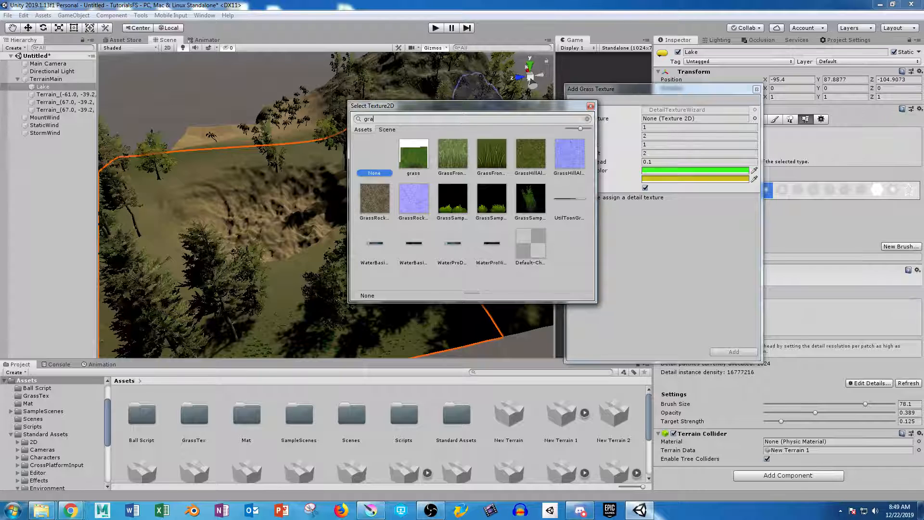
pyautogui.click(452, 198)
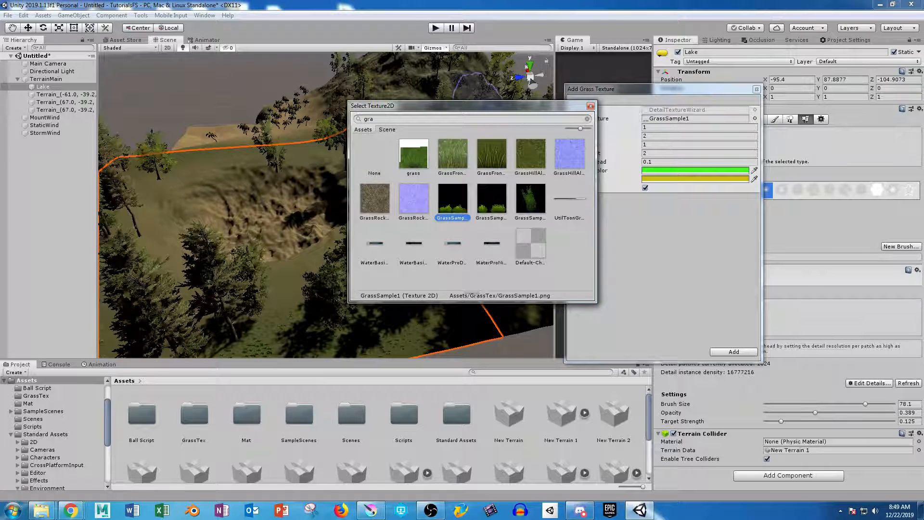
pyautogui.doubleClick(453, 199)
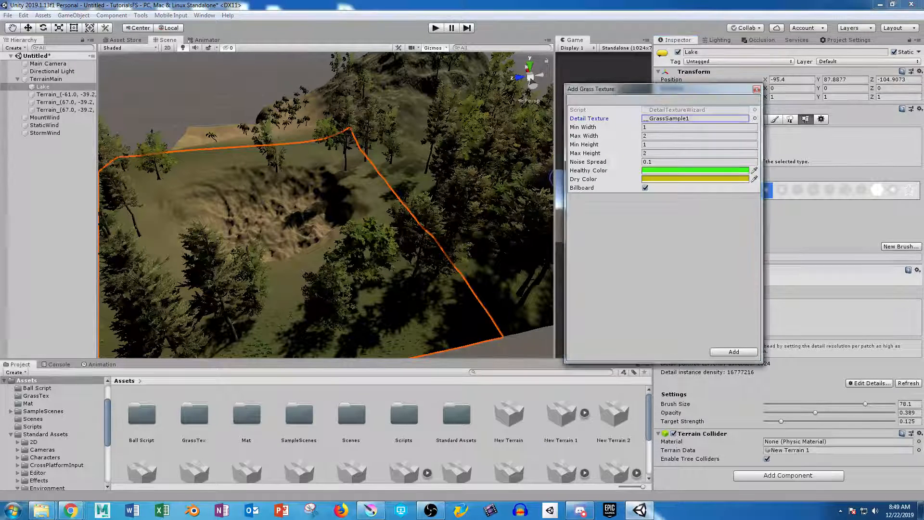
pyautogui.click(733, 352)
# - Add GrassSample3 as another grass detail texture on the Lake terrain
pyautogui.click(870, 383)
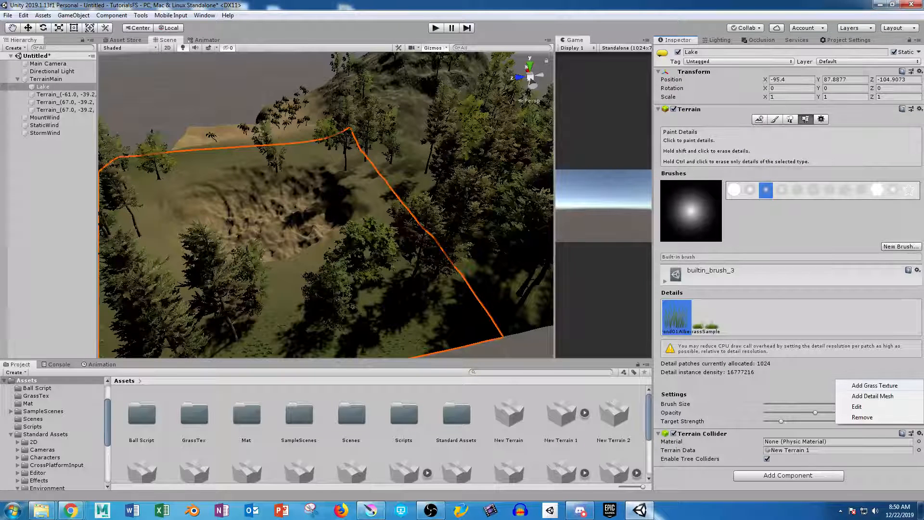
pyautogui.click(875, 385)
pyautogui.click(755, 119)
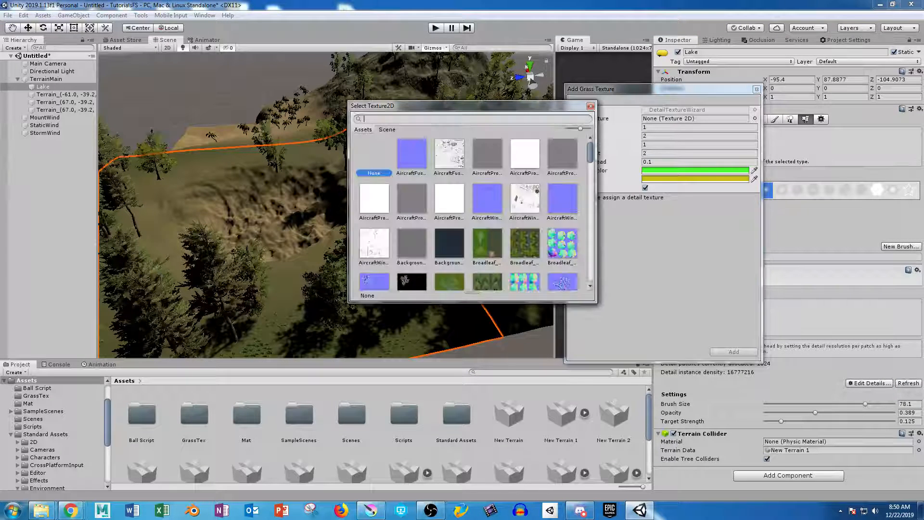
pyautogui.write('gras')
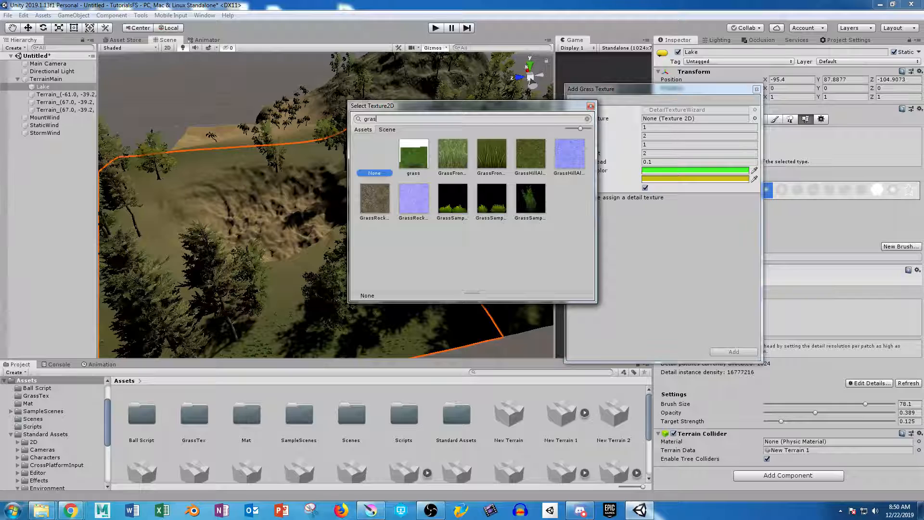
pyautogui.doubleClick(530, 199)
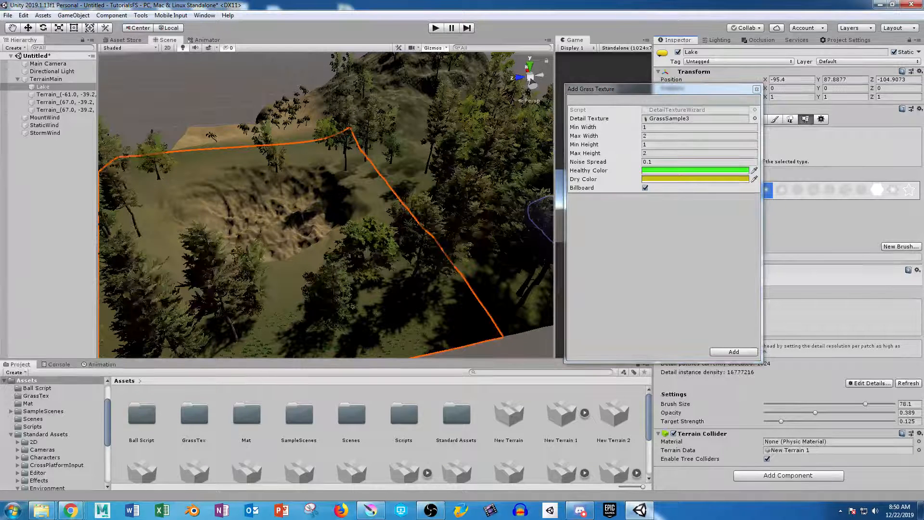
pyautogui.click(734, 352)
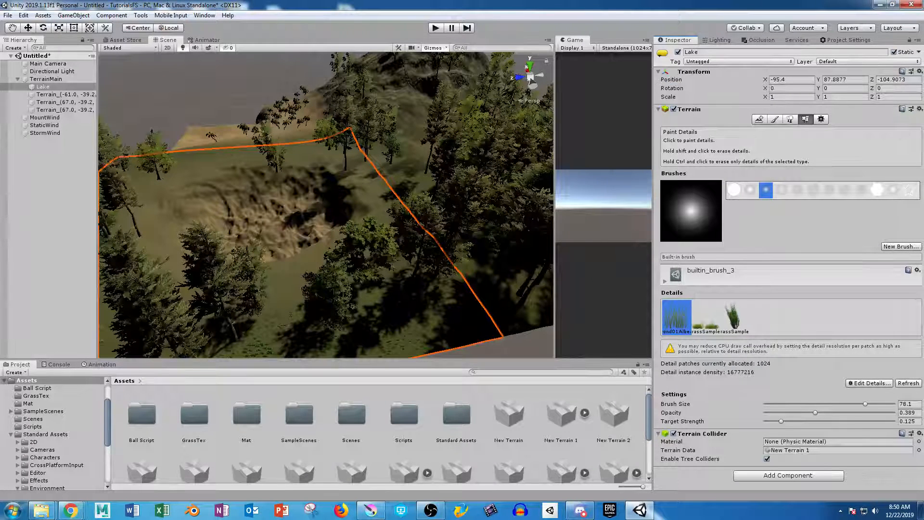
# - Paint GrassSample3 details over the ground among the trees near the Lake tile's edge and inspect them up close
pyautogui.click(735, 316)
pyautogui.scroll(5, 364, 269)
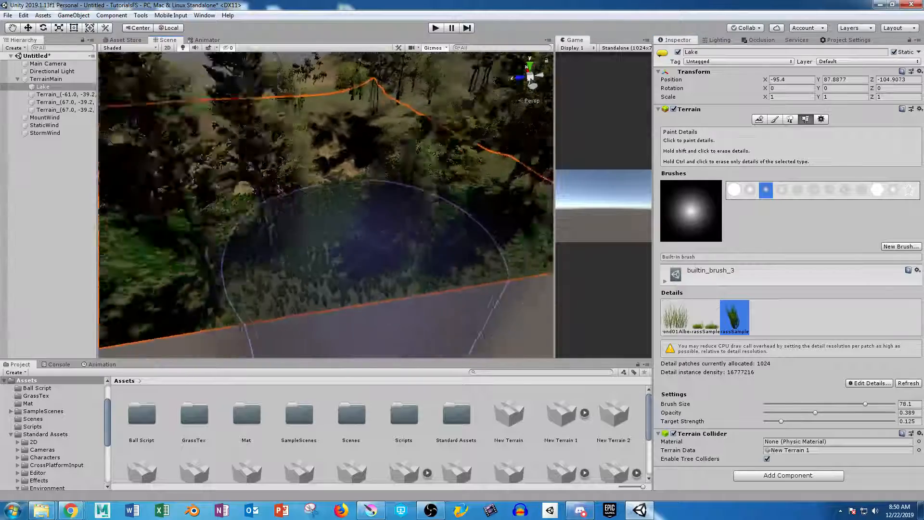
pyautogui.scroll(3, 379, 245)
pyautogui.moveTo(400, 250); pyautogui.dragTo(395, 217, button='middle')
pyautogui.scroll(3, 385, 241)
pyautogui.moveTo(381, 255); pyautogui.dragTo(375, 168, button='middle')
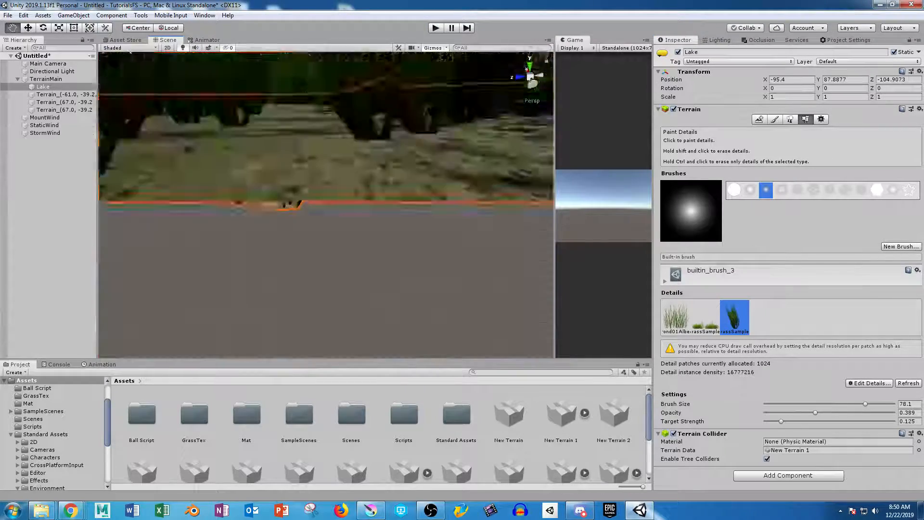
pyautogui.moveTo(328, 110); pyautogui.dragTo(327, 156, button='middle')
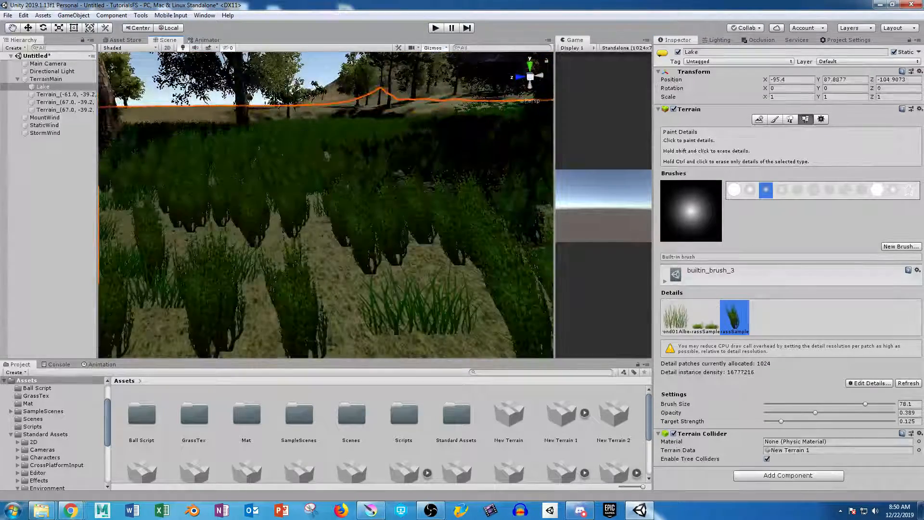
# - Undo the last GrassSample3 stroke and set the detail brush's opacity to 0.1 and target strength to 0.075
pyautogui.scroll(-10, 327, 156)
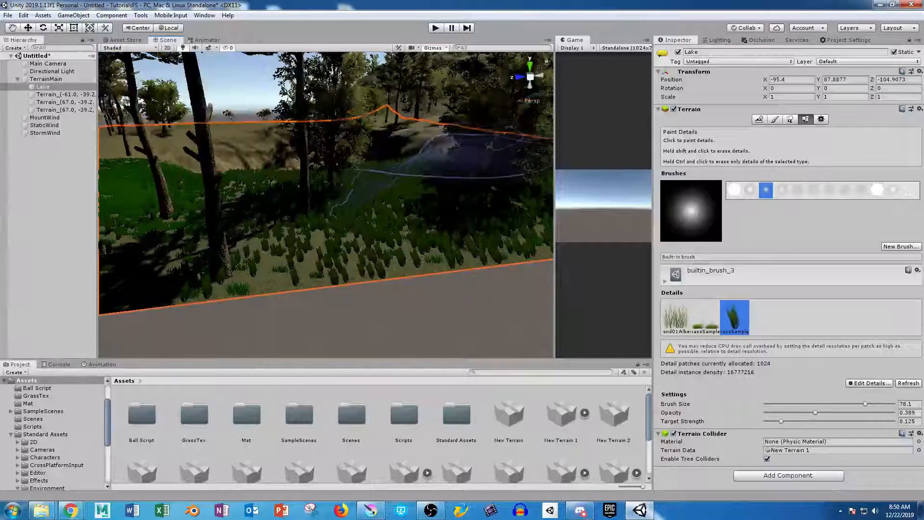
pyautogui.hotkey('ctrl', 'z')
pyautogui.scroll(-3, 410, 193)
pyautogui.keyDown('alt'); pyautogui.moveTo(414, 178); pyautogui.dragTo(366, 194); pyautogui.keyUp('alt')
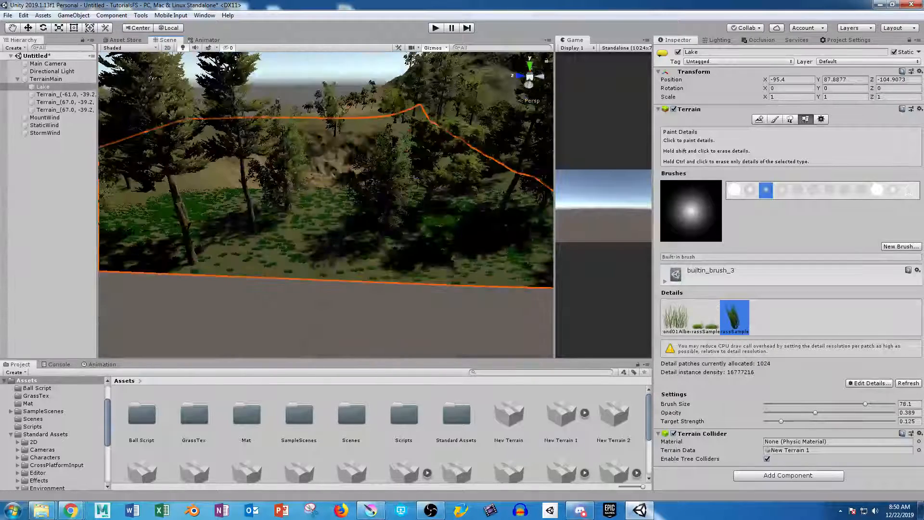
pyautogui.click(908, 412)
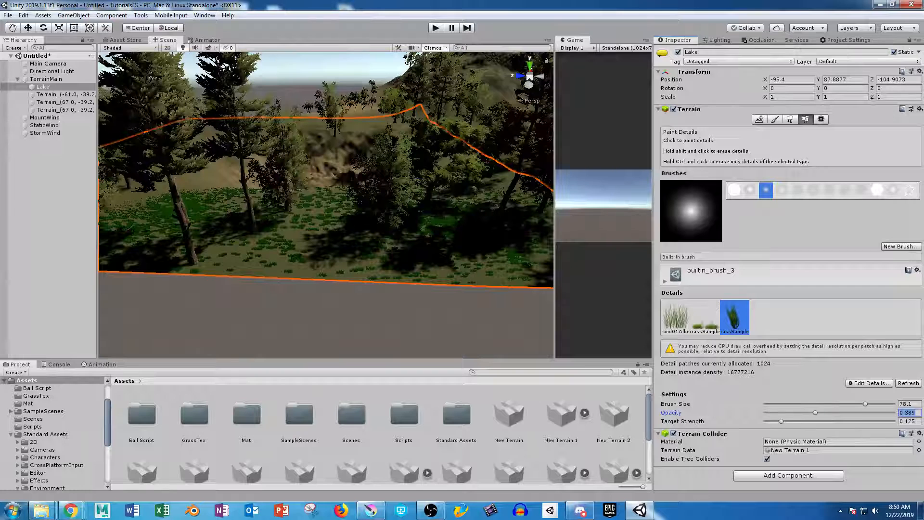
pyautogui.write('0.1')
pyautogui.press('Tab')
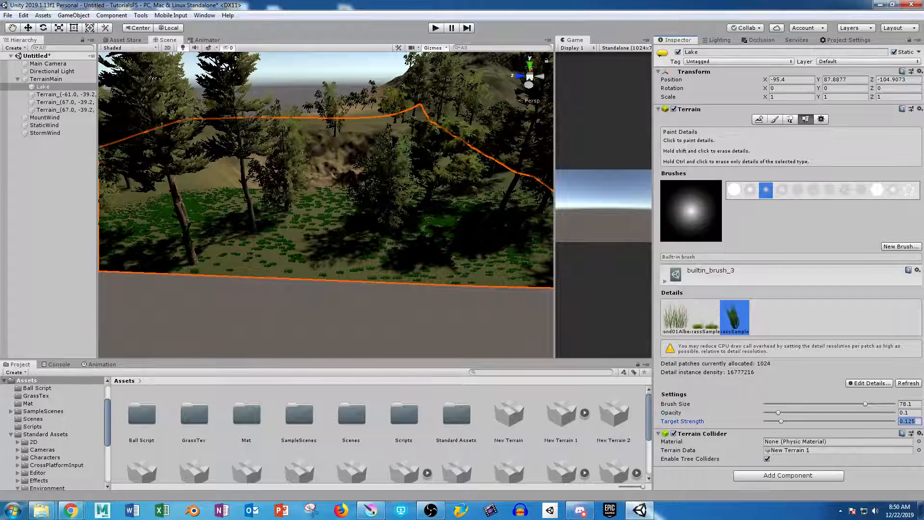
pyautogui.write('0.075')
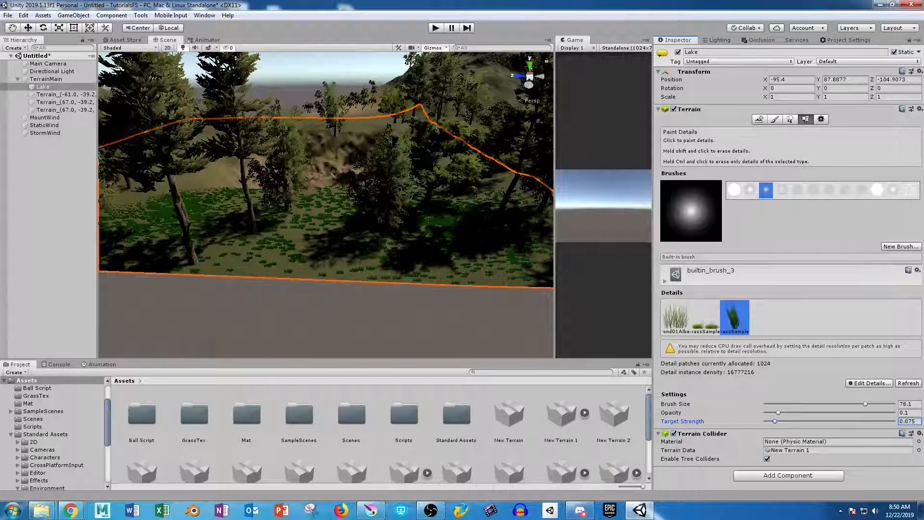
# - Paint GrassSample3 details sparsely across the forested terrain tiles and up to the mountain tile
pyautogui.scroll(3, 289, 267)
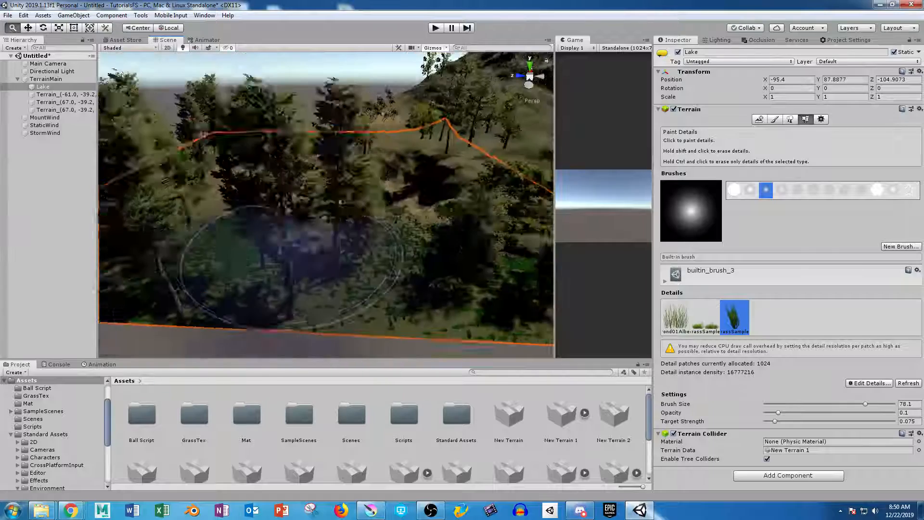
pyautogui.scroll(-4, 289, 267)
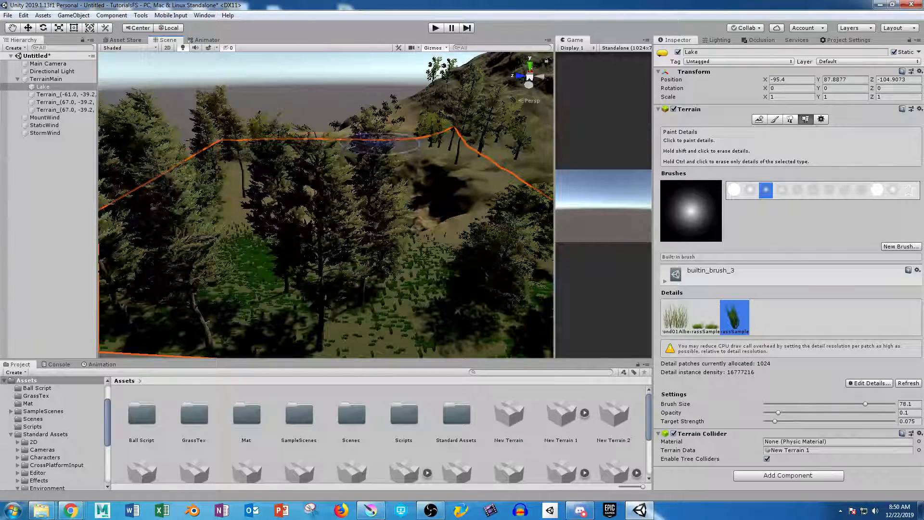
pyautogui.moveTo(448, 299); pyautogui.dragTo(197, 304, button='middle')
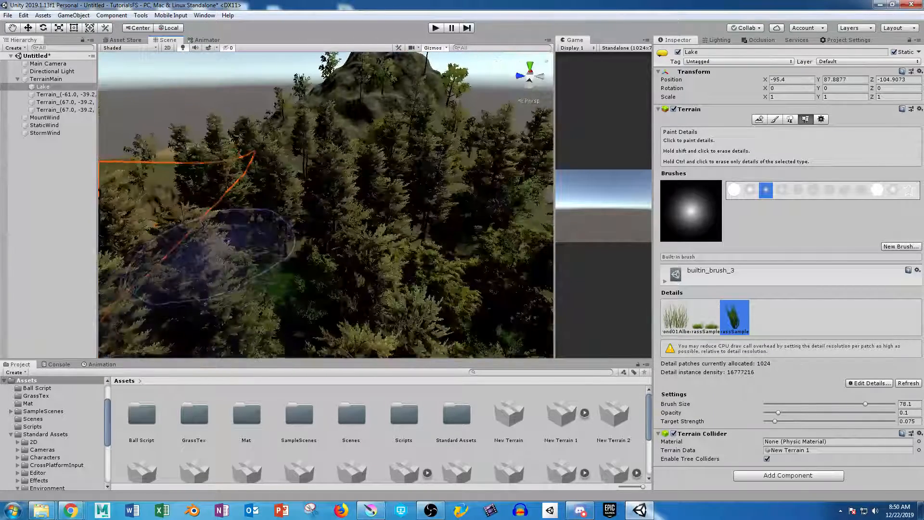
pyautogui.moveTo(217, 254)
pyautogui.mouseDown()
pyautogui.moveTo(390, 203)
pyautogui.moveTo(460, 152)
pyautogui.moveTo(324, 215)
pyautogui.moveTo(500, 313)
pyautogui.mouseUp()
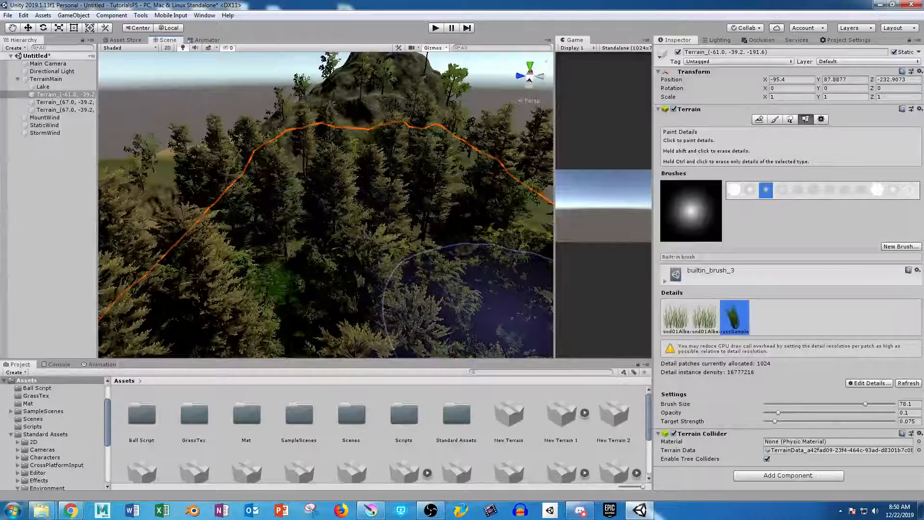
pyautogui.moveTo(385, 215); pyautogui.dragTo(372, 320, button='middle')
pyautogui.moveTo(339, 153); pyautogui.dragTo(312, 140)
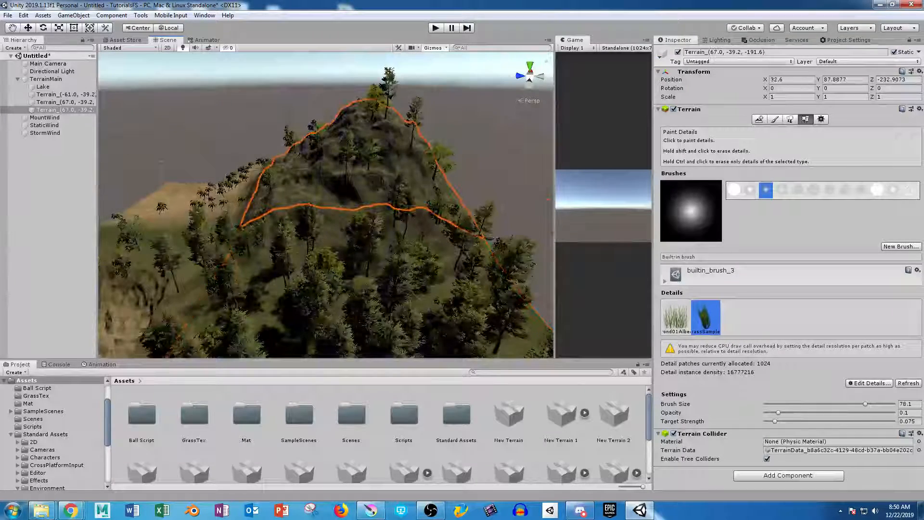
pyautogui.keyDown('alt'); pyautogui.moveTo(256, 304); pyautogui.dragTo(337, 217); pyautogui.keyUp('alt')
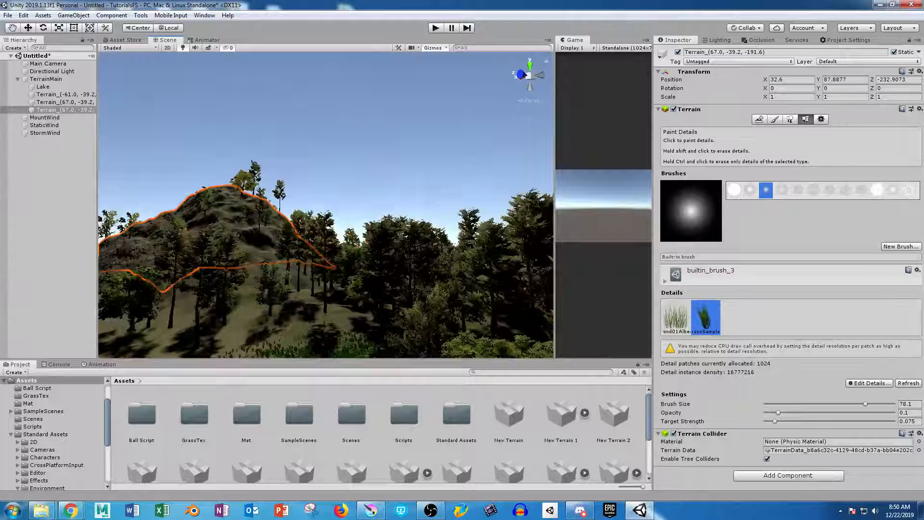
# - Run and stop a brief play test, and open the Standard Assets/Characters/FirstPersonCharacter/Prefabs folder
pyautogui.hotkey('ctrl', 'p')
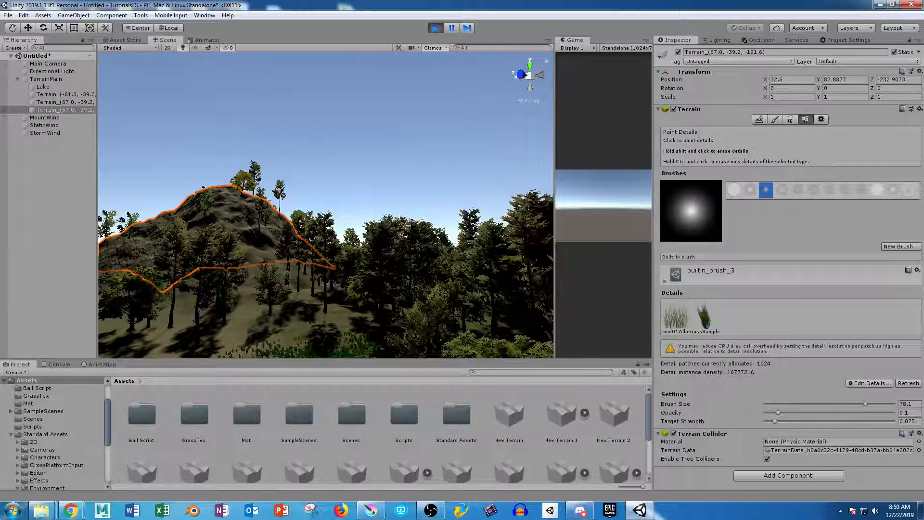
pyautogui.click(435, 28)
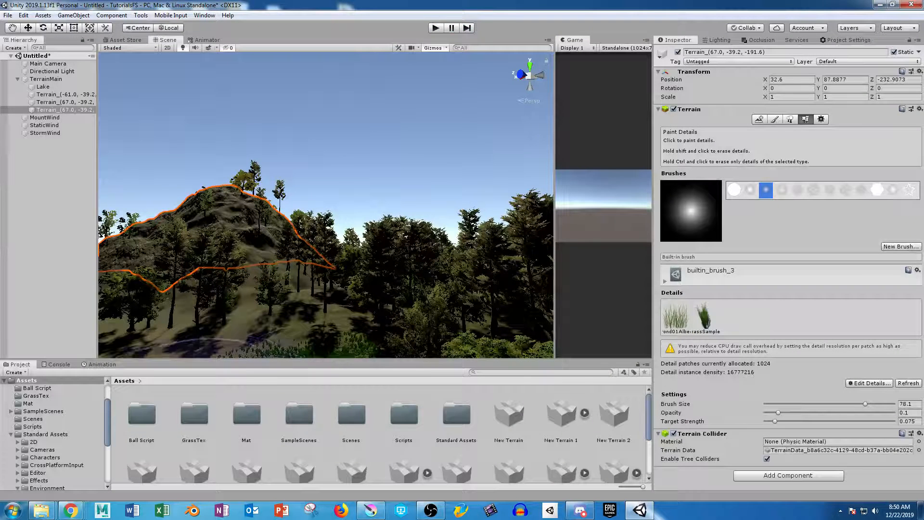
pyautogui.click(45, 435)
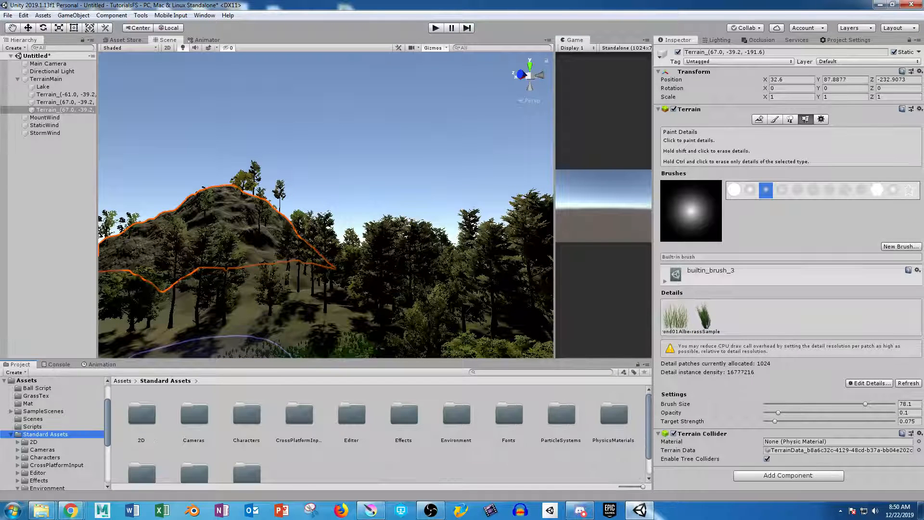
pyautogui.click(43, 450)
pyautogui.click(45, 457)
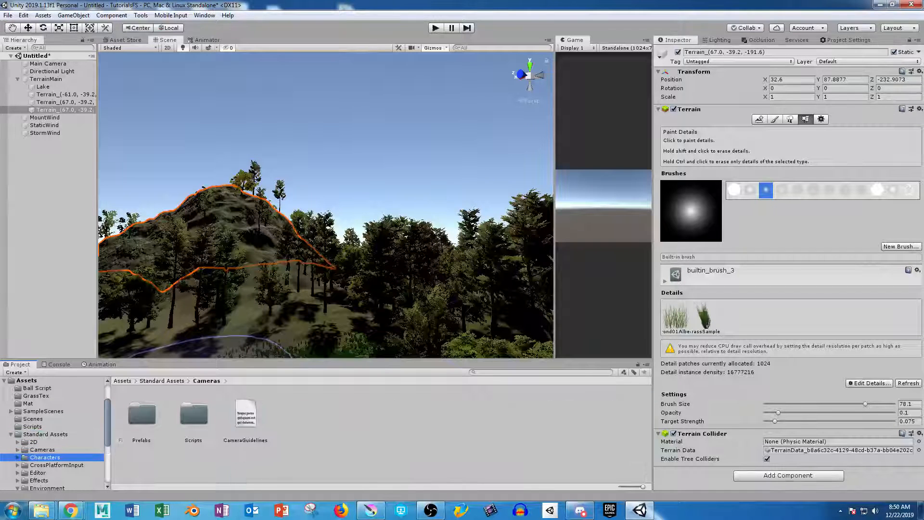
pyautogui.doubleClick(245, 415)
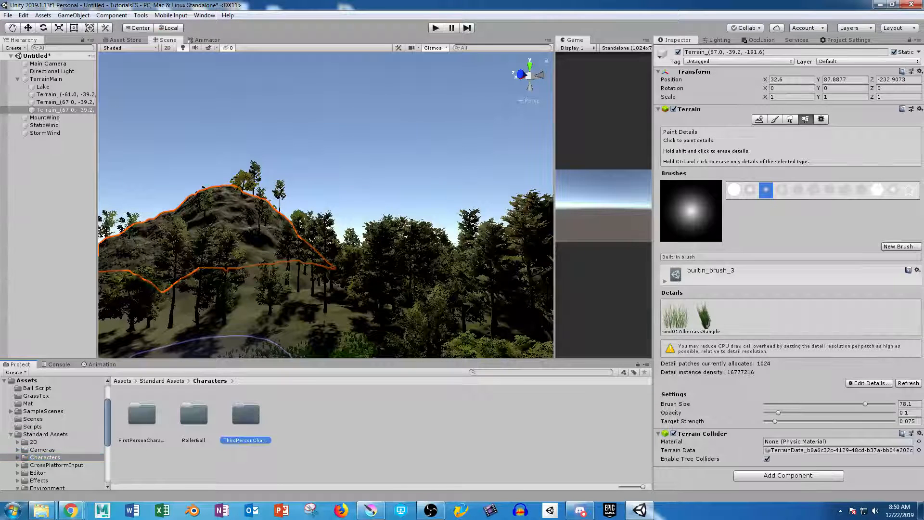
pyautogui.press('Up')
pyautogui.press('Up')
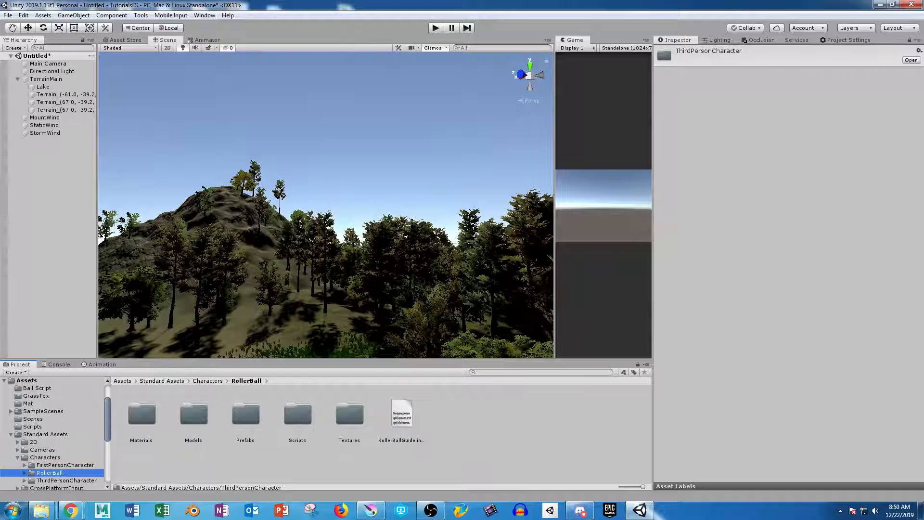
pyautogui.doubleClick(194, 415)
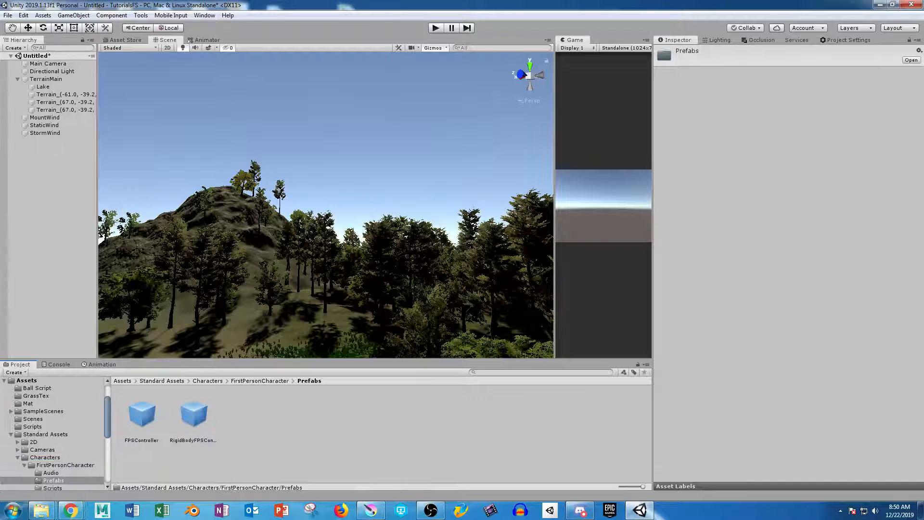
# - Place the FPSController prefab on the grassy ground among the trees and raise it to a Y position of 64.2
pyautogui.moveTo(142, 415); pyautogui.dragTo(320, 315)
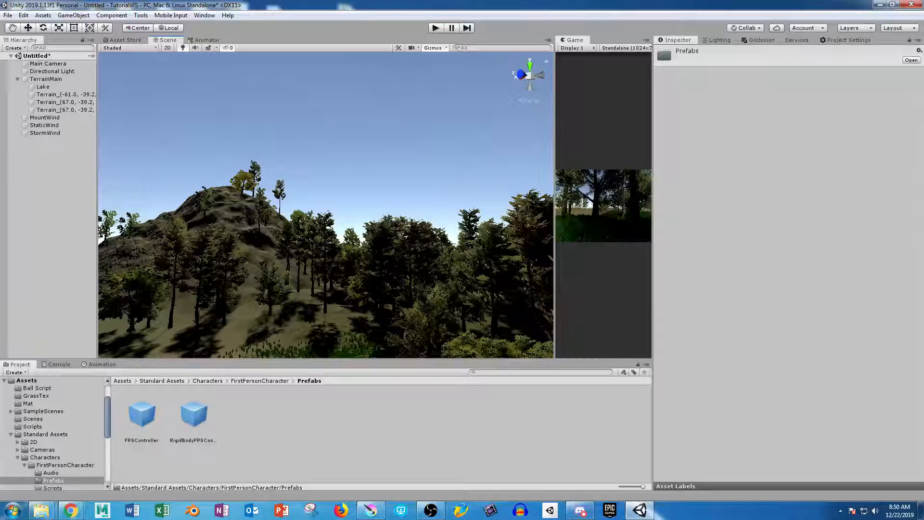
pyautogui.moveTo(244, 305); pyautogui.dragTo(240, 304)
pyautogui.press('w')
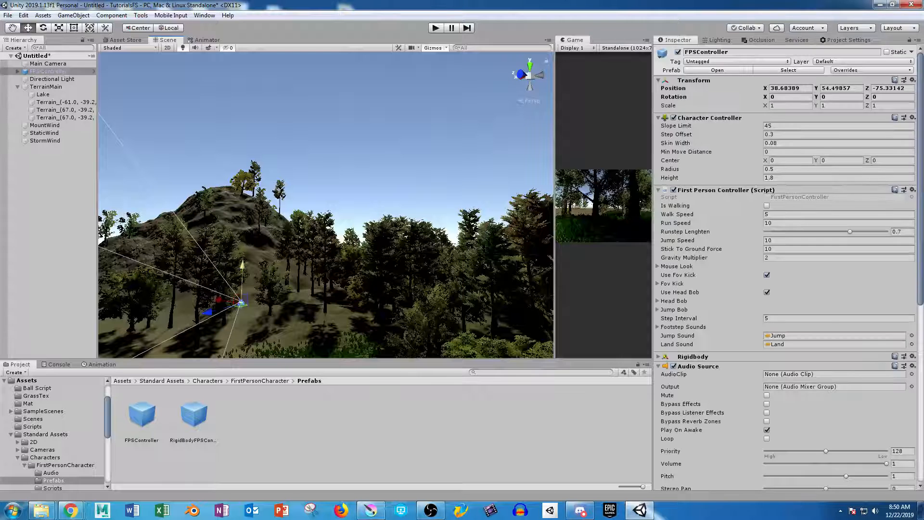
pyautogui.moveTo(243, 265); pyautogui.dragTo(244, 237)
# - Play the scene in a widened Game view, walk through the grass and forest to the lake basin, and stop the test
pyautogui.hotkey('ctrl', 'p')
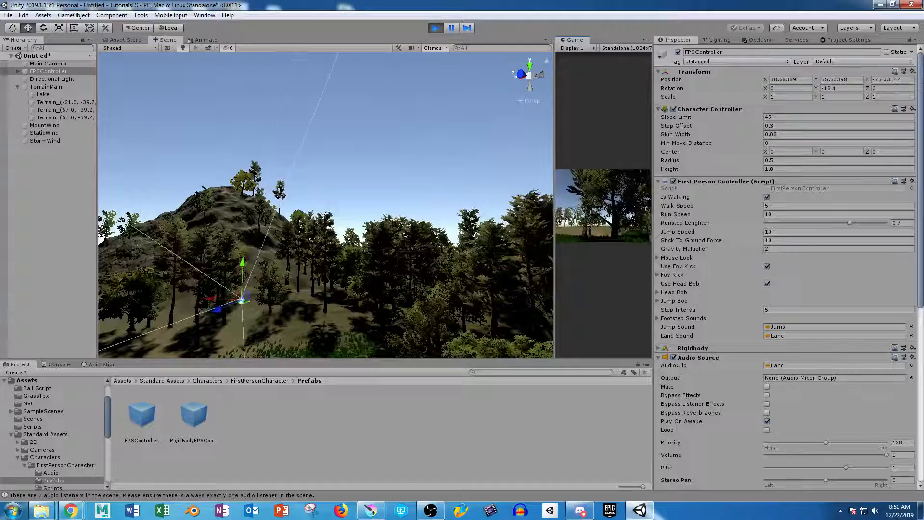
pyautogui.moveTo(555, 120); pyautogui.dragTo(229, 121)
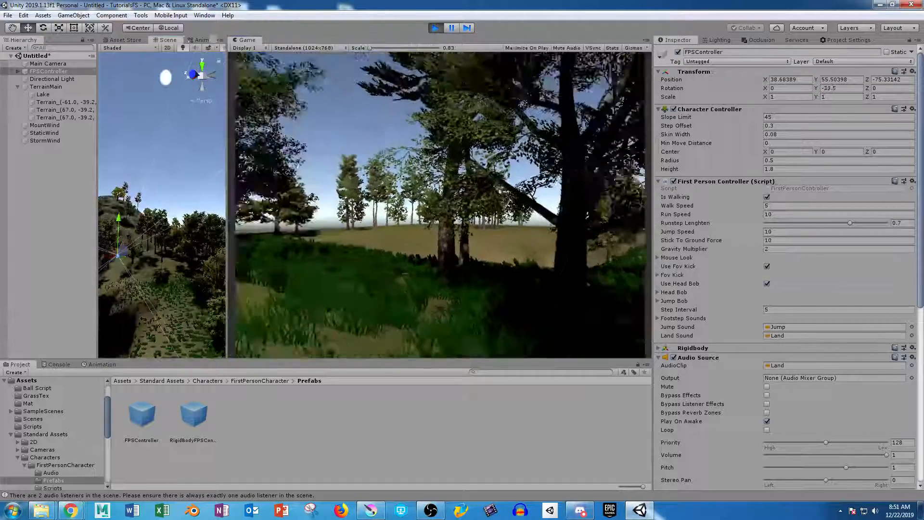
pyautogui.press('w')
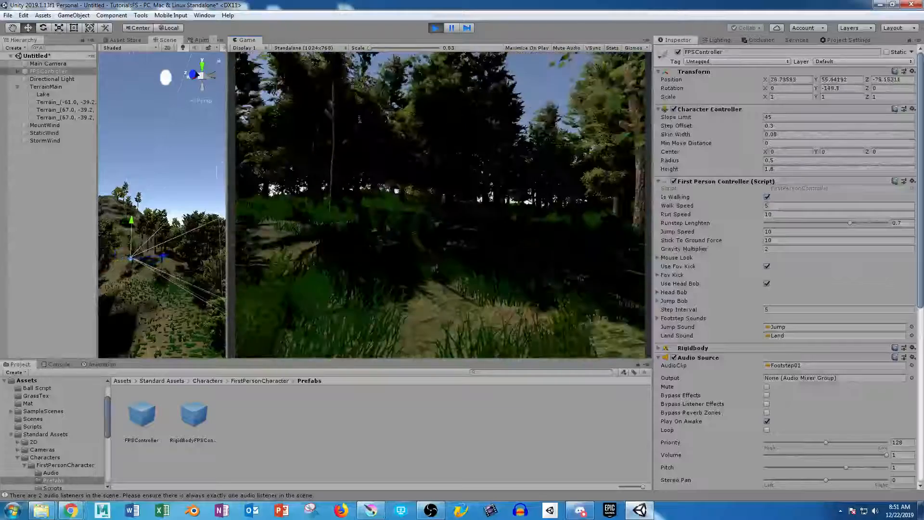
pyautogui.press('w')
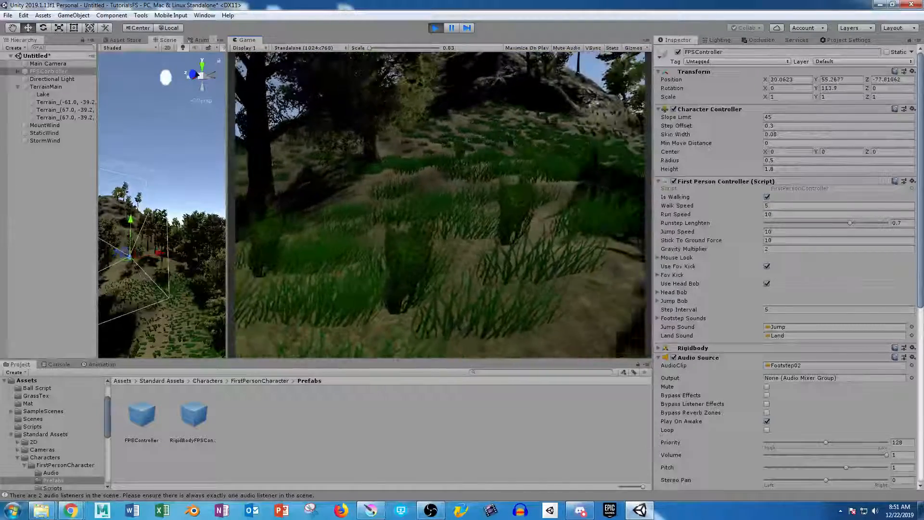
pyautogui.press('w')
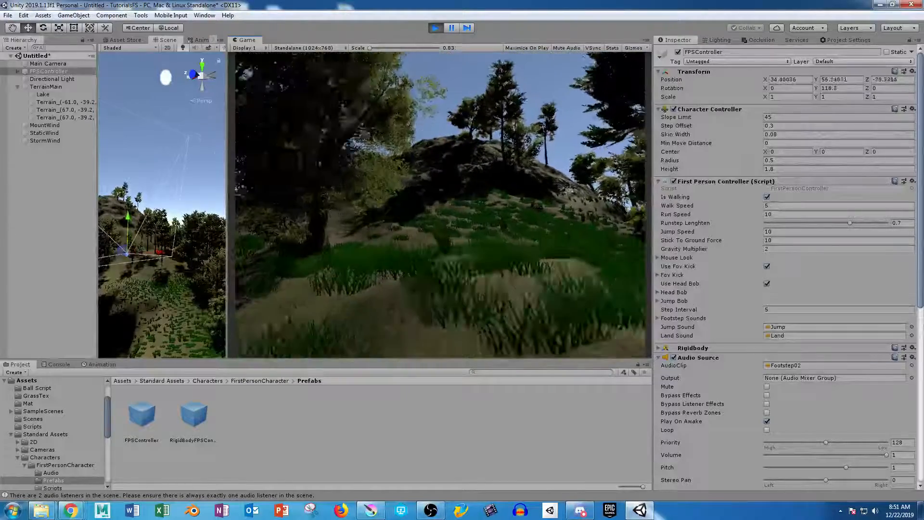
pyautogui.press('w')
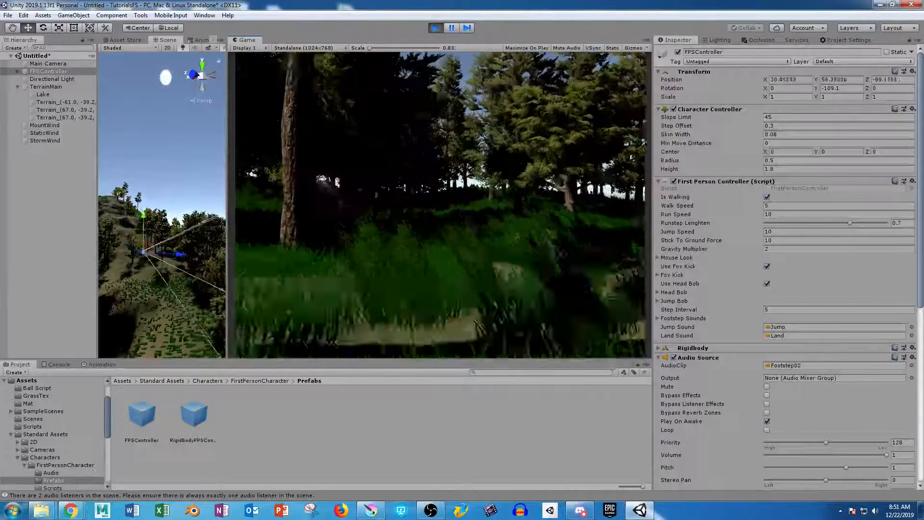
pyautogui.press('w')
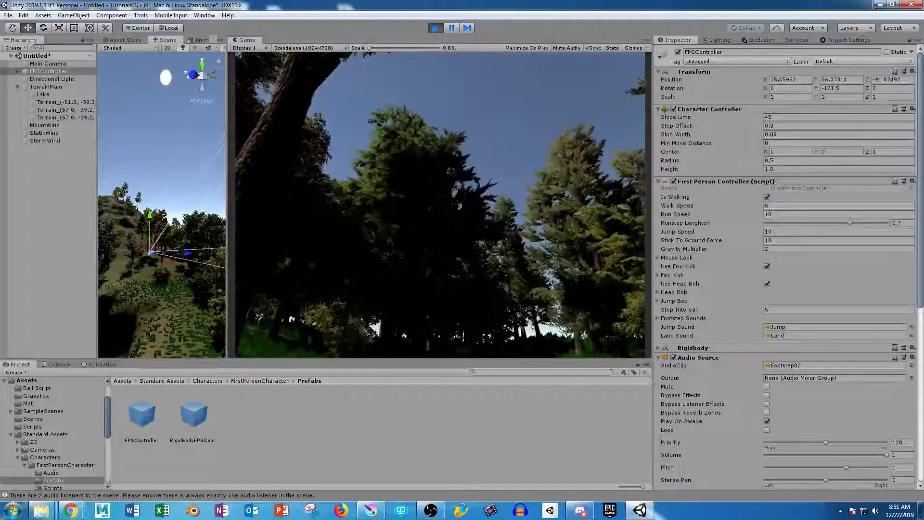
pyautogui.press('w')
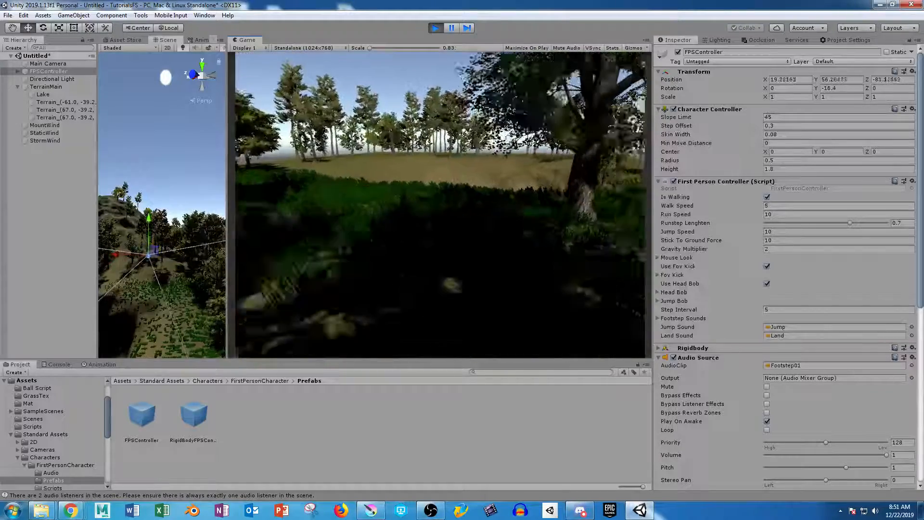
pyautogui.press('w')
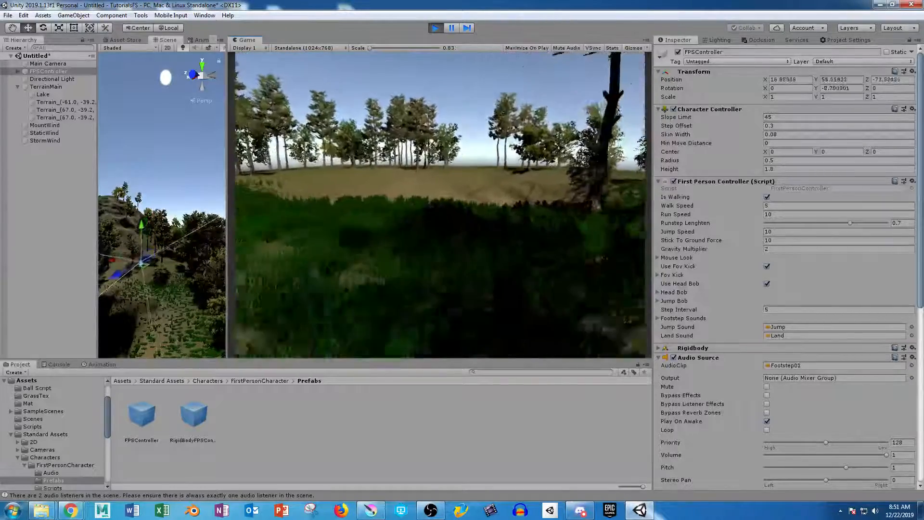
pyautogui.press('w')
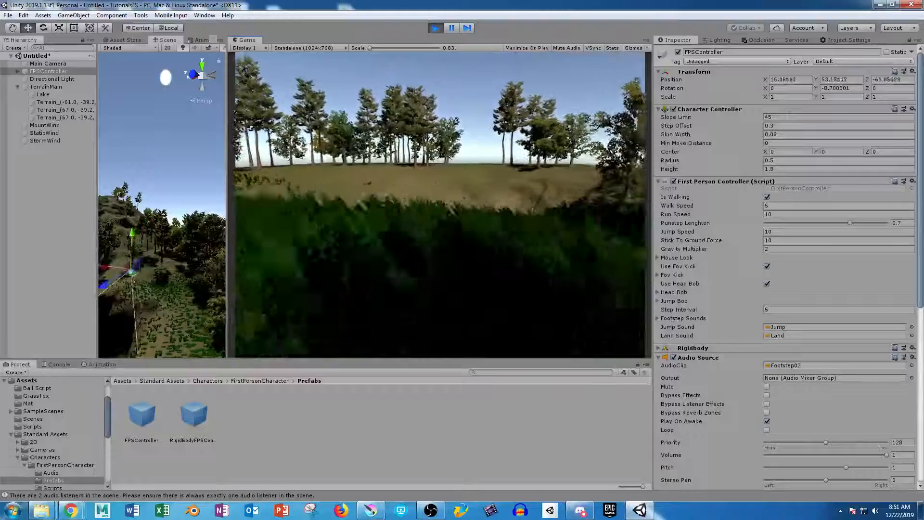
pyautogui.press('w')
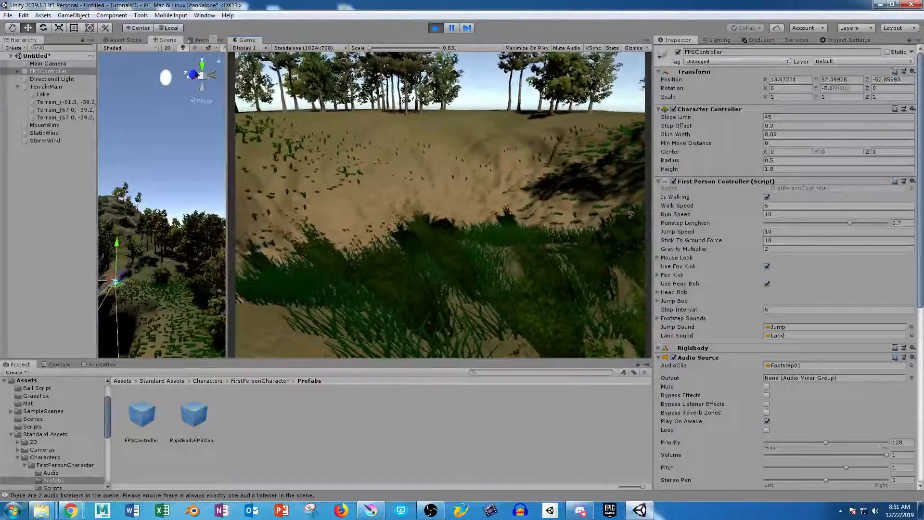
pyautogui.click(436, 28)
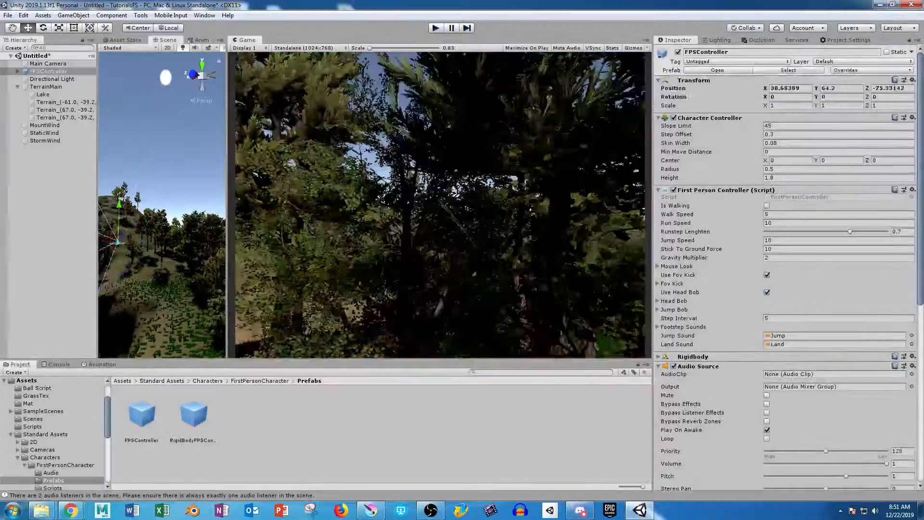
# - Narrow the Game view again and frame the bare lake basin among the trees in the Scene view
pyautogui.moveTo(384, 202); pyautogui.dragTo(557, 202)
pyautogui.moveTo(346, 173); pyautogui.dragTo(272, 236, button='right')
pyautogui.scroll(5, 272, 236)
pyautogui.scroll(3, 327, 205)
pyautogui.scroll(-4, 327, 204)
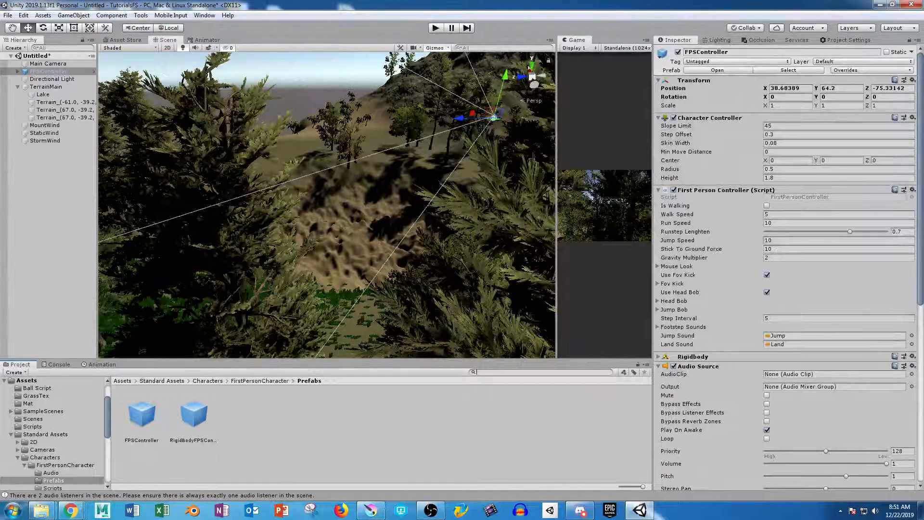
# - Collapse the Characters folder and open the Environment folder in Standard Assets
pyautogui.click(18, 457)
pyautogui.scroll(-2, 53, 433)
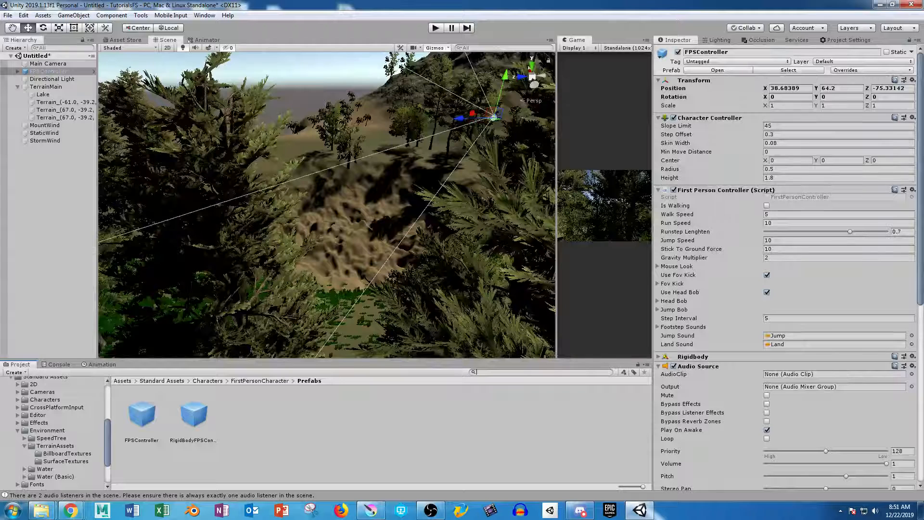
pyautogui.click(47, 430)
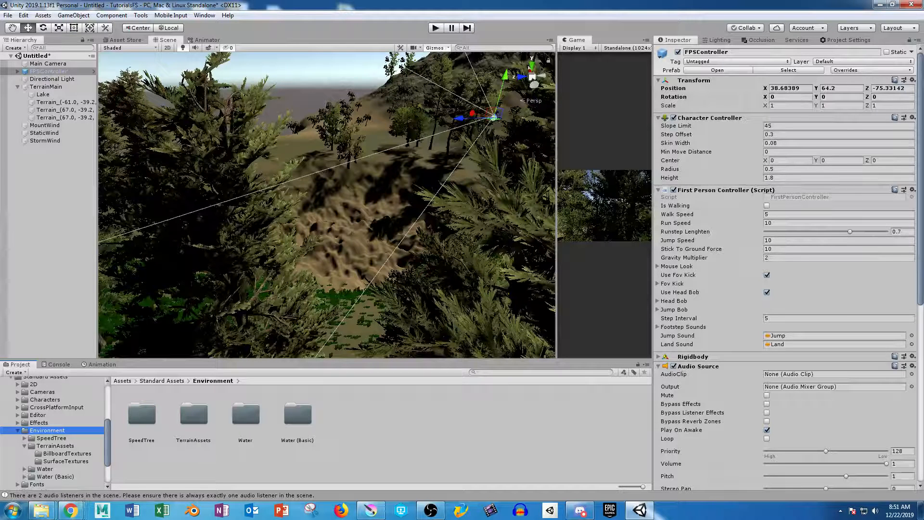
# - Check the water prefabs inside the Environment > Water > Water folder
pyautogui.doubleClick(246, 414)
pyautogui.doubleClick(141, 414)
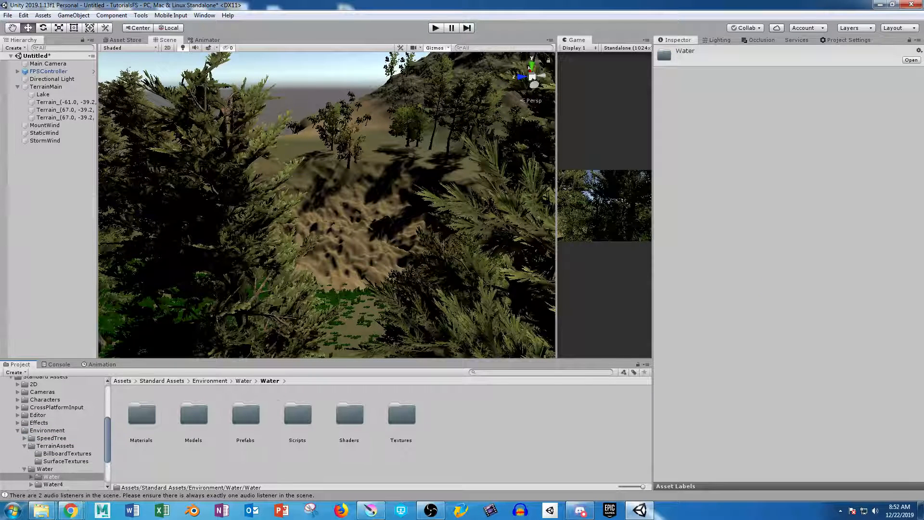
pyautogui.doubleClick(246, 414)
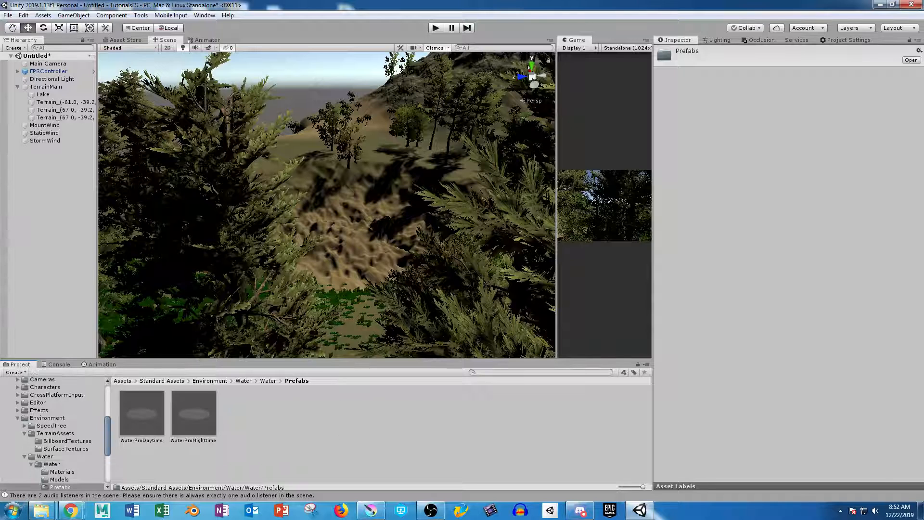
pyautogui.click(52, 464)
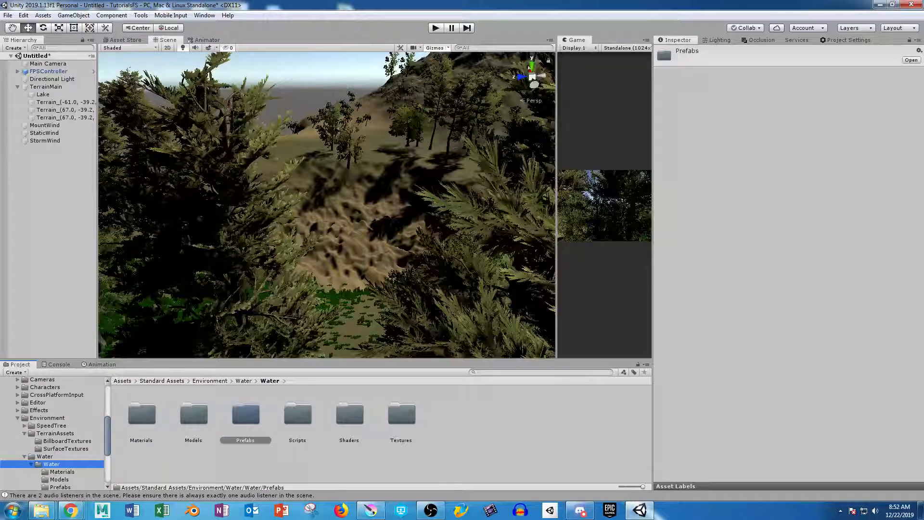
# - Place the Water4Advanced prefab from the Water4 Prefabs folder in the bare lake basin and frame the water from above
pyautogui.click(45, 457)
pyautogui.doubleClick(194, 415)
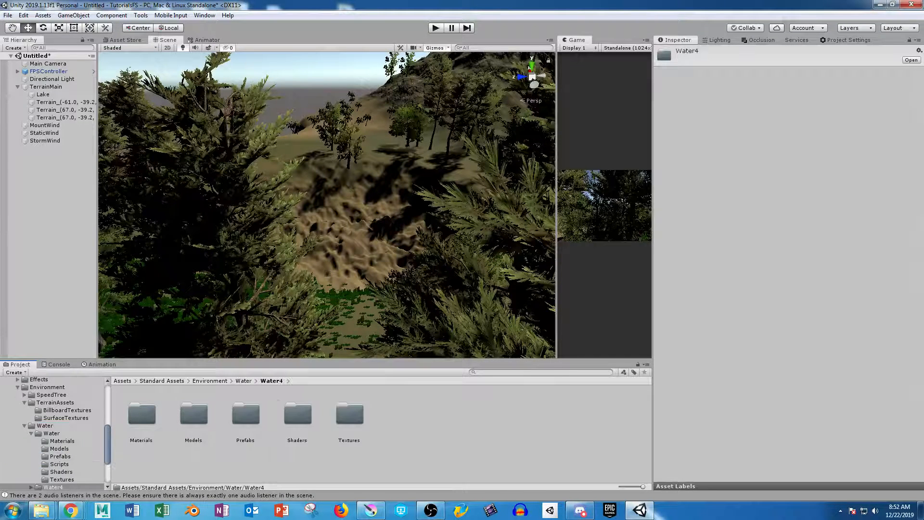
pyautogui.doubleClick(245, 414)
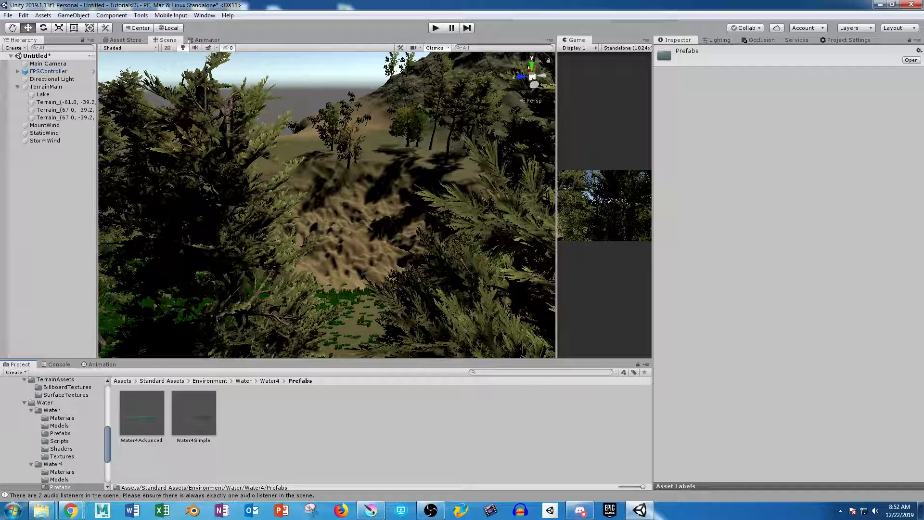
pyautogui.moveTo(142, 414); pyautogui.dragTo(384, 210)
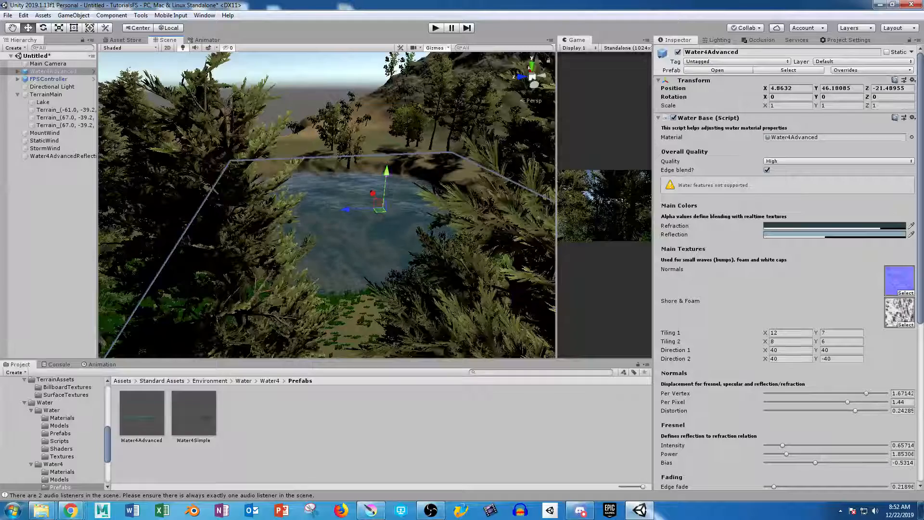
pyautogui.keyDown('alt'); pyautogui.moveTo(289, 193); pyautogui.dragTo(299, 231); pyautogui.keyUp('alt')
pyautogui.scroll(3, 193, 221)
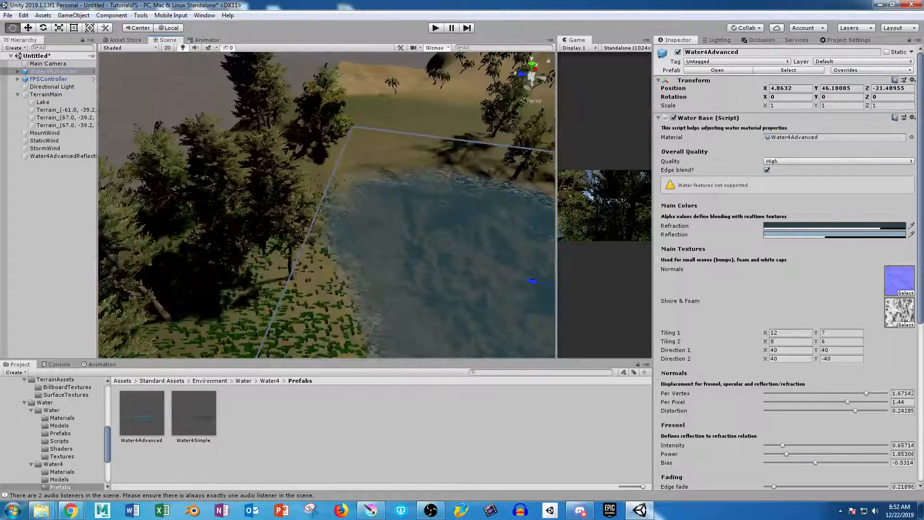
pyautogui.scroll(-3, 448, 237)
pyautogui.moveTo(448, 237); pyautogui.dragTo(400, 245, button='middle')
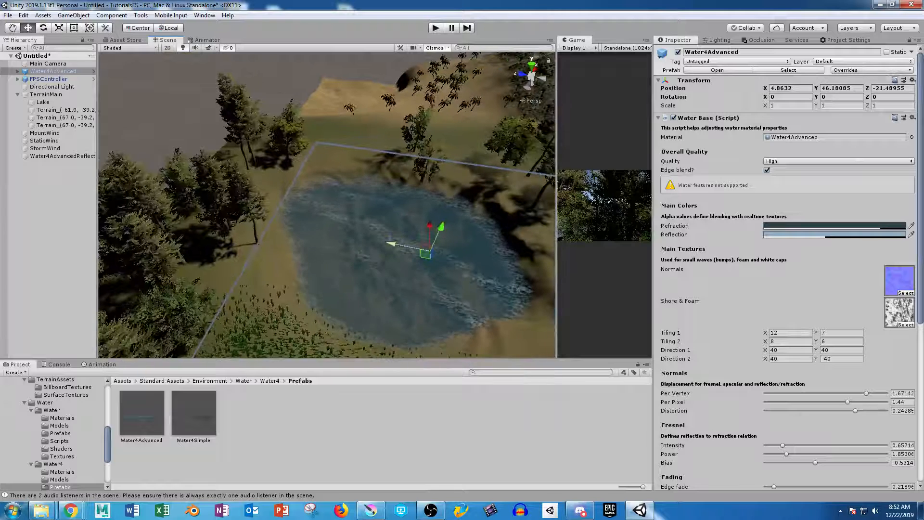
# - Select the Water4Advanced object and shift the water plane along its Z axis to -14.4
pyautogui.moveTo(359, 235); pyautogui.dragTo(380, 239)
pyautogui.click(379, 239)
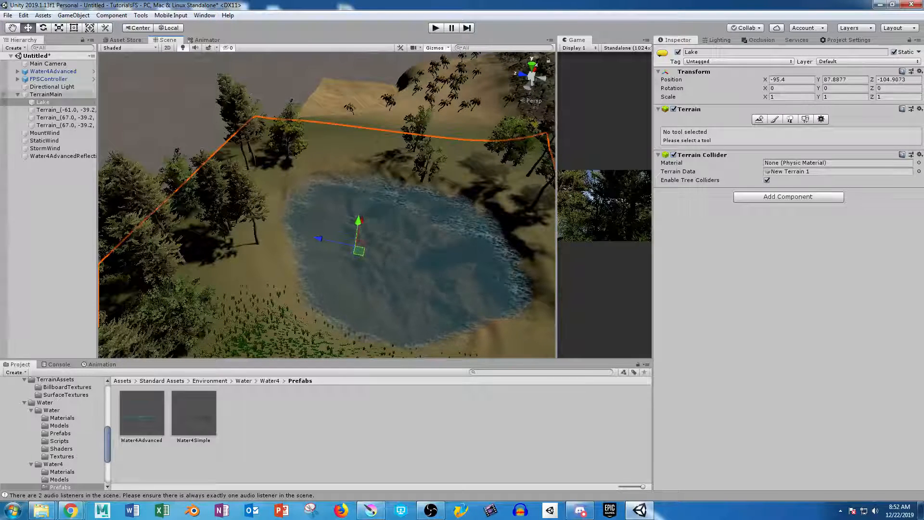
pyautogui.click(62, 156)
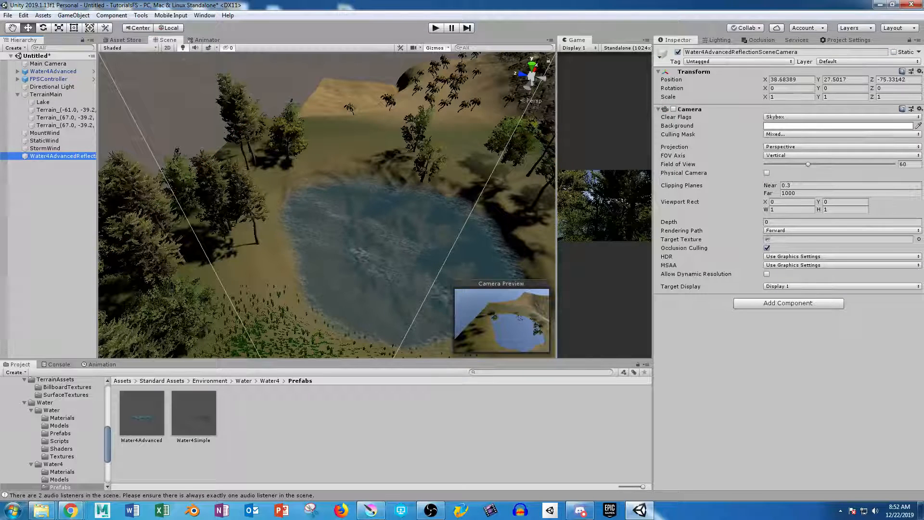
pyautogui.scroll(-1, 327, 205)
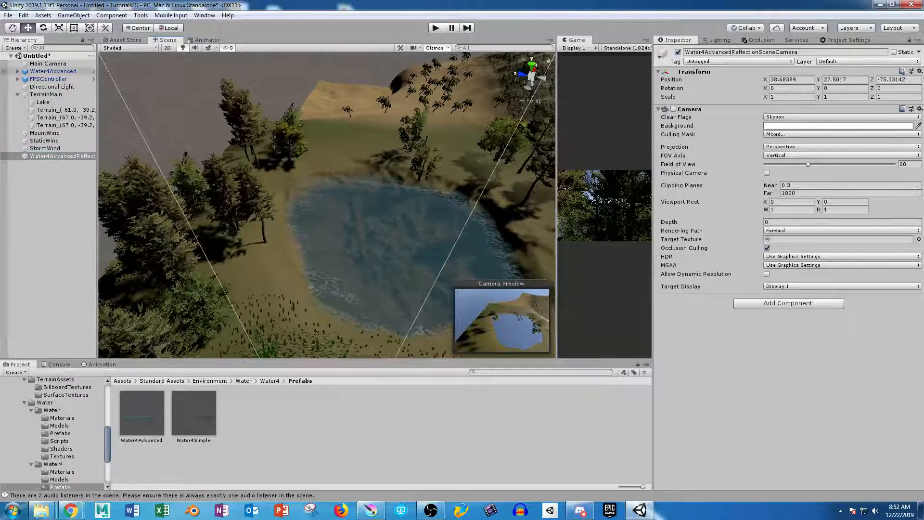
pyautogui.click(54, 72)
pyautogui.moveTo(391, 239); pyautogui.dragTo(255, 161)
pyautogui.scroll(-10, 255, 207)
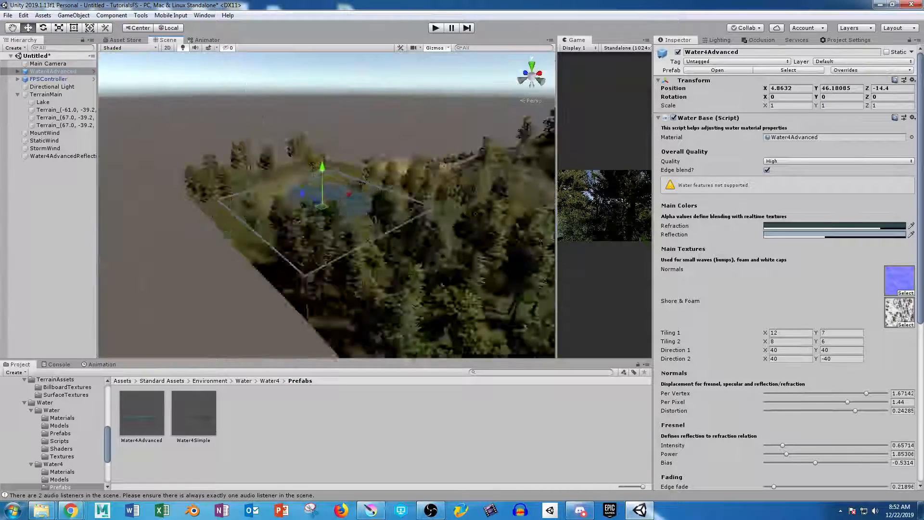
# - Raise the lake water to a Y position of 49.3 and shift it to Z -8.7 so it fills the basin
pyautogui.keyDown('alt'); pyautogui.moveTo(215, 211); pyautogui.dragTo(211, 195); pyautogui.keyUp('alt')
pyautogui.scroll(5, 211, 196)
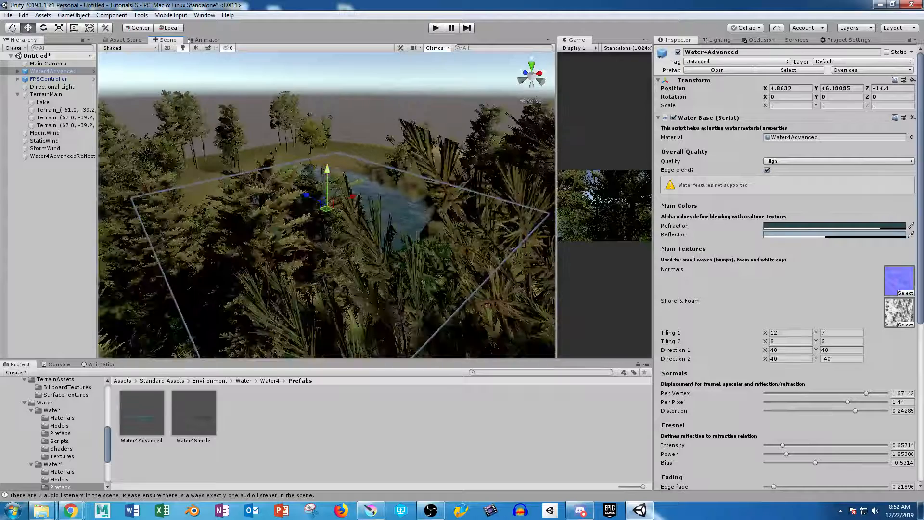
pyautogui.moveTo(327, 188); pyautogui.dragTo(327, 178)
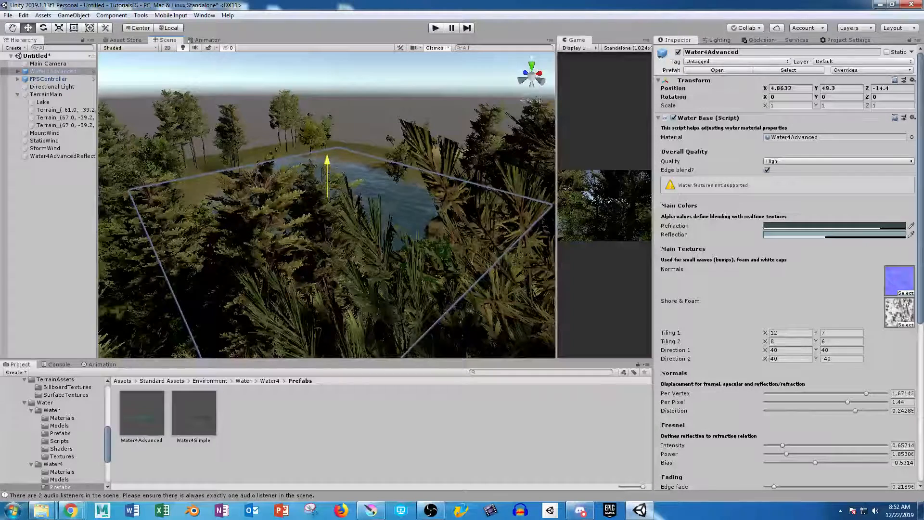
pyautogui.keyDown('alt'); pyautogui.moveTo(269, 193); pyautogui.dragTo(392, 262); pyautogui.keyUp('alt')
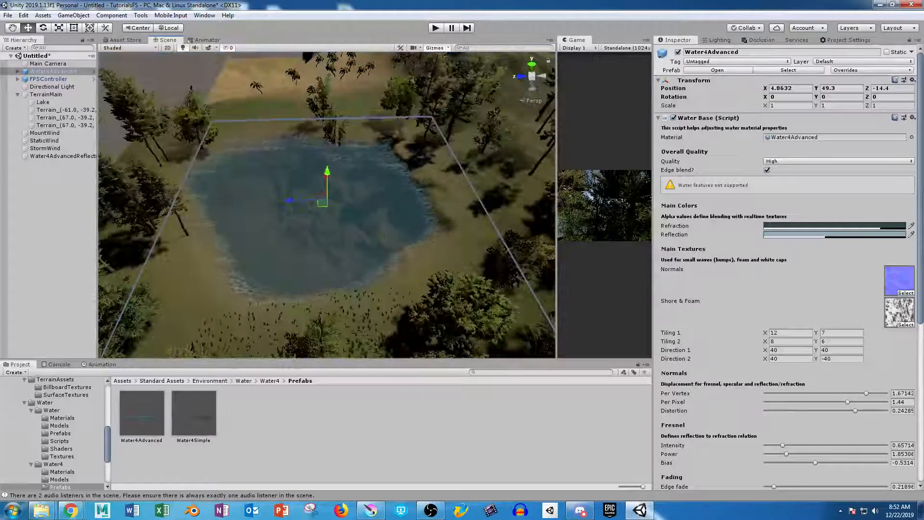
pyautogui.moveTo(298, 200); pyautogui.dragTo(279, 200)
pyautogui.keyDown('alt'); pyautogui.moveTo(279, 201); pyautogui.dragTo(251, 205, button='right'); pyautogui.keyUp('alt')
pyautogui.keyDown('alt'); pyautogui.moveTo(250, 204); pyautogui.dragTo(313, 219); pyautogui.keyUp('alt')
# - Duplicate the lake water and move the copy over the beach bay to X 119.5, Z 34.9
pyautogui.hotkey('ctrl', 'd')
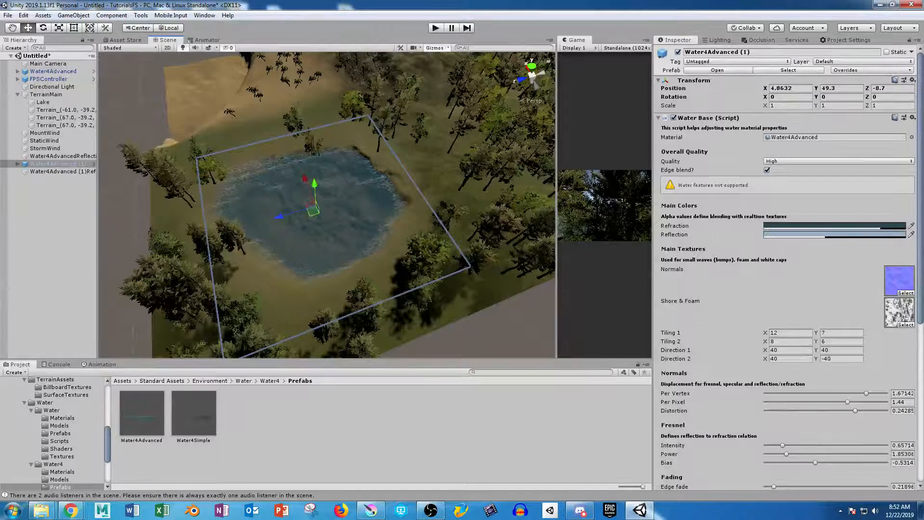
pyautogui.moveTo(313, 211); pyautogui.dragTo(193, 96)
pyautogui.moveTo(192, 96); pyautogui.dragTo(320, 204, button='middle')
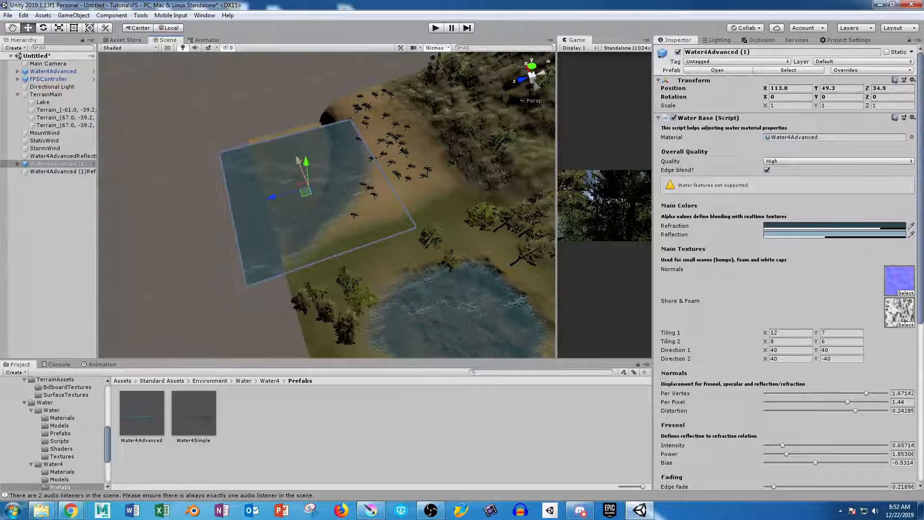
pyautogui.moveTo(299, 161); pyautogui.dragTo(294, 154)
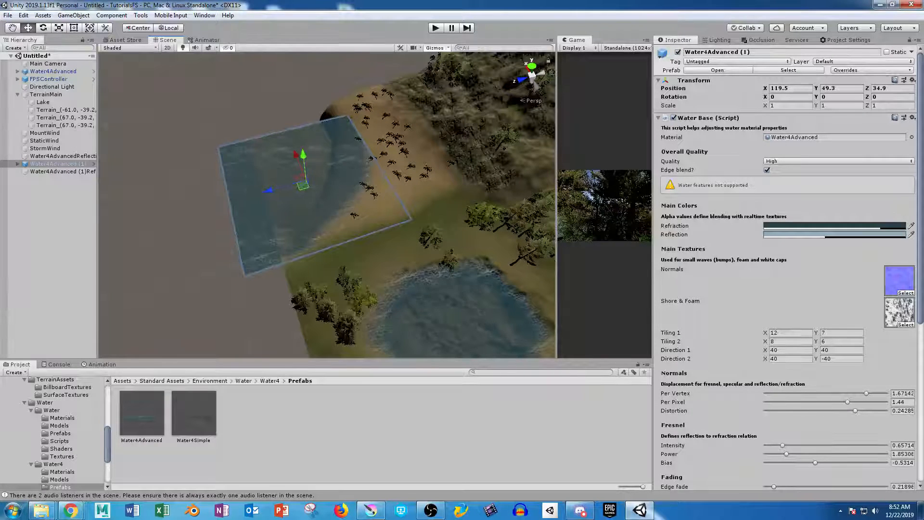
# - Set the Tiling 1 X value of the duplicated water to 11.25 and look through its remaining settings
pyautogui.moveTo(766, 332); pyautogui.dragTo(762, 333)
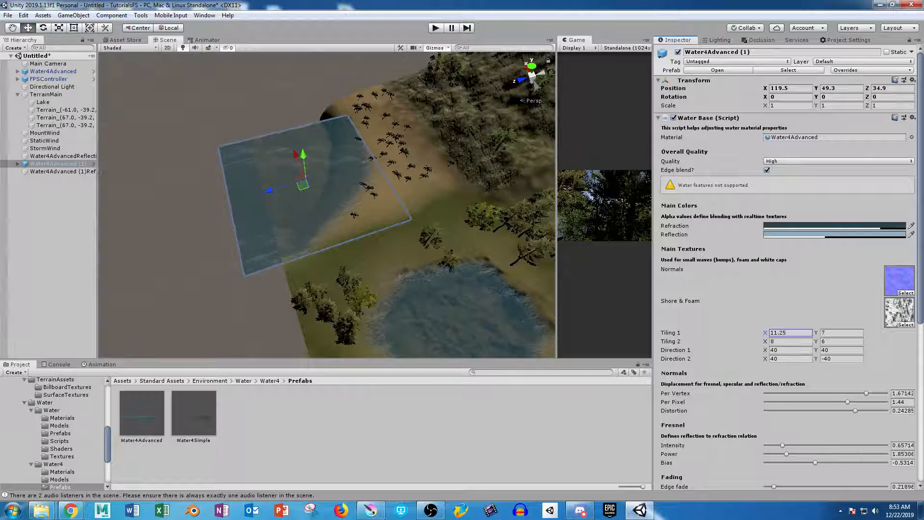
pyautogui.scroll(-6, 787, 271)
pyautogui.scroll(6, 787, 271)
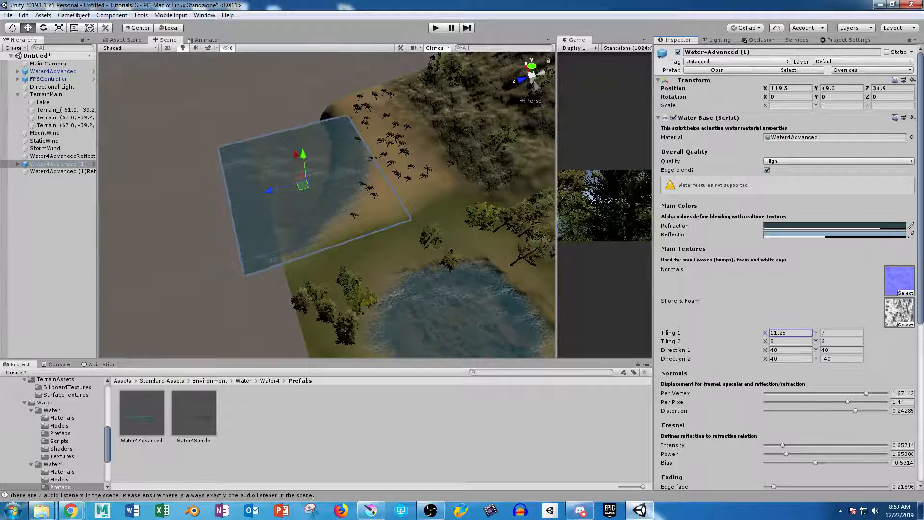
# - Scale the beach water along its Y axis to about 2.9
pyautogui.press('r')
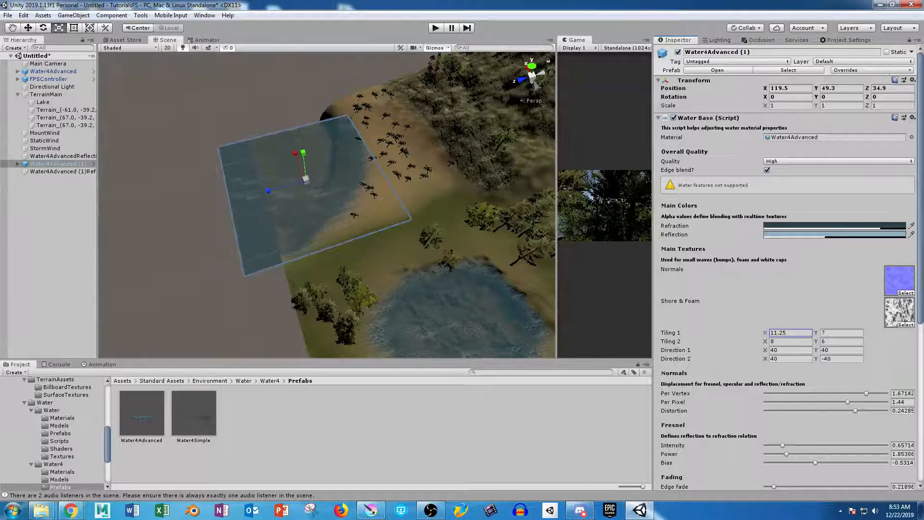
pyautogui.moveTo(303, 153); pyautogui.dragTo(294, 67)
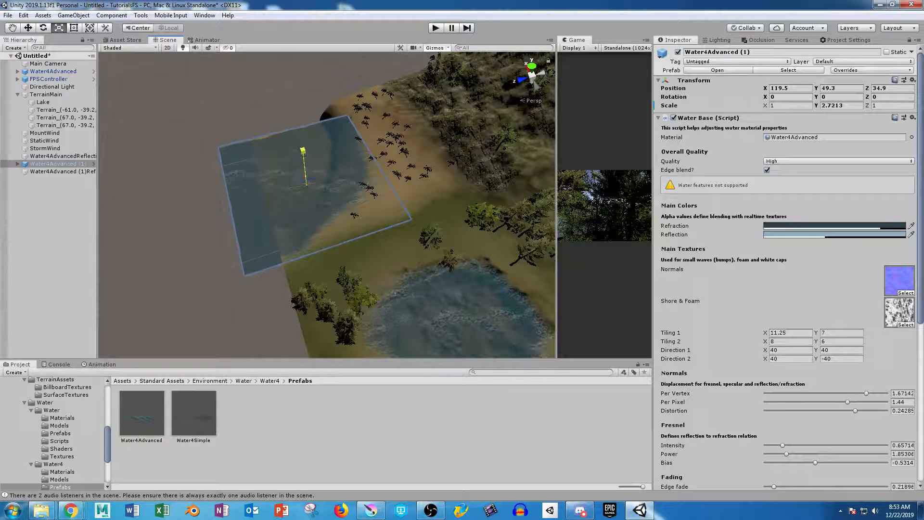
pyautogui.moveTo(303, 153); pyautogui.dragTo(303, 150)
pyautogui.moveTo(303, 150); pyautogui.dragTo(414, 164, button='right')
pyautogui.moveTo(308, 226); pyautogui.dragTo(390, 202, button='middle')
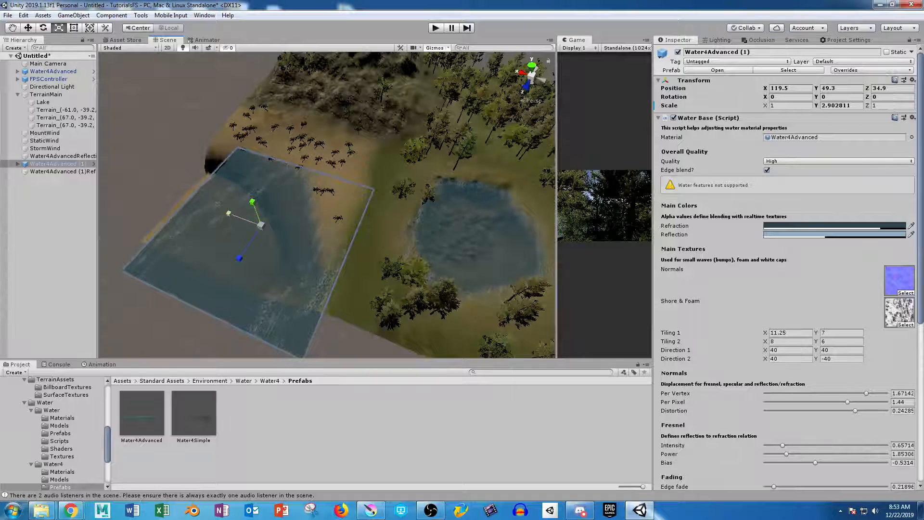
# - Stretch the beach water to an X scale of about 1.7 and move it to X 150.4, Z 20.3
pyautogui.moveTo(229, 213); pyautogui.dragTo(182, 198)
pyautogui.press('w')
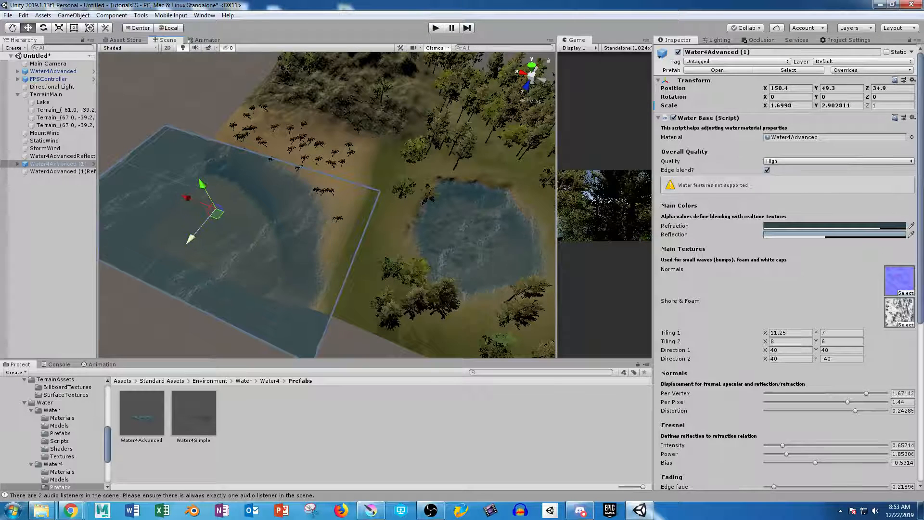
pyautogui.moveTo(192, 239); pyautogui.dragTo(140, 207)
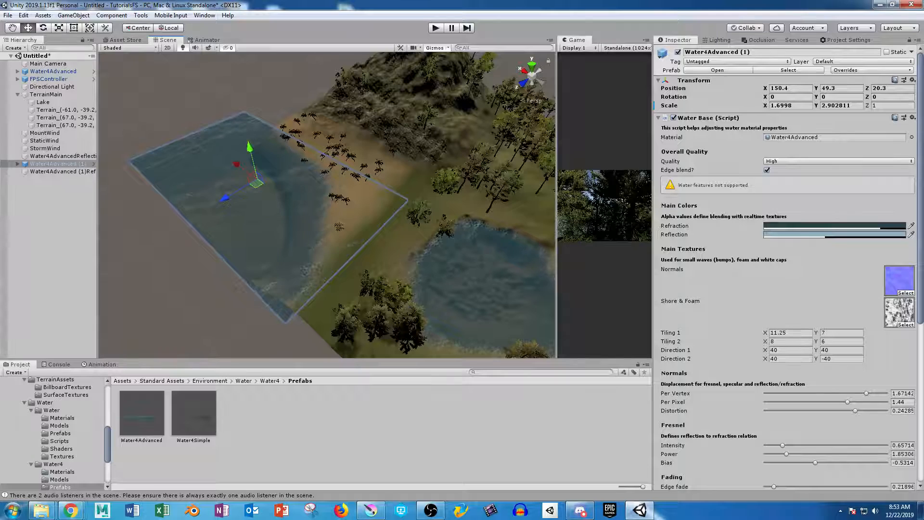
# - Play the scene in a widened Game view, walk through the trees to inspect the lake and its surroundings, and stop the test
pyautogui.moveTo(557, 207); pyautogui.dragTo(294, 207)
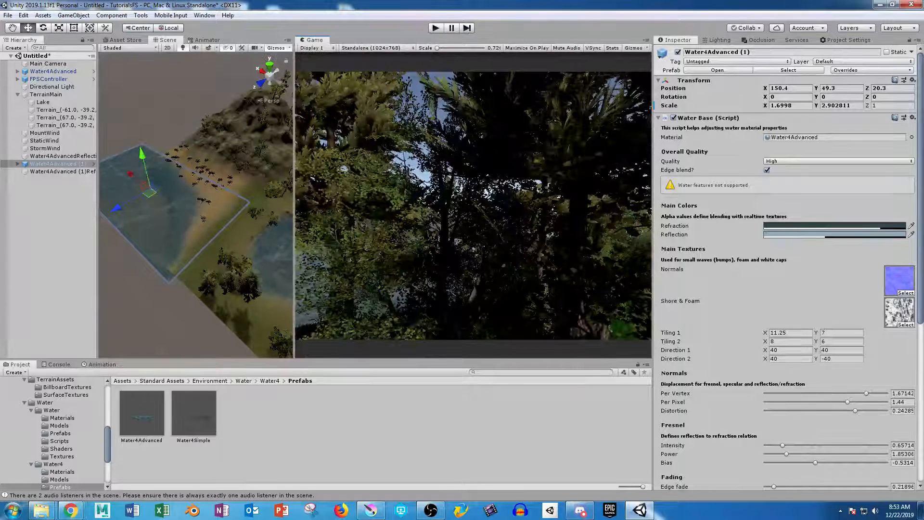
pyautogui.click(435, 28)
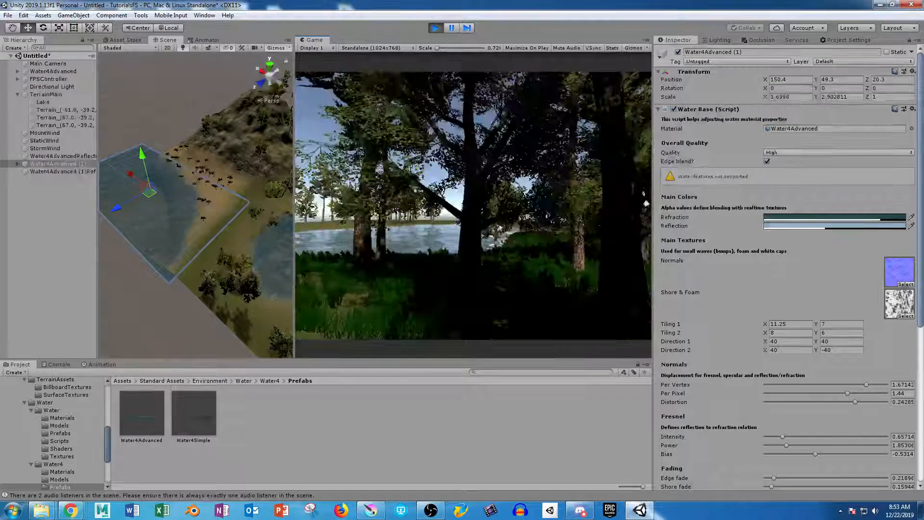
pyautogui.press('w')
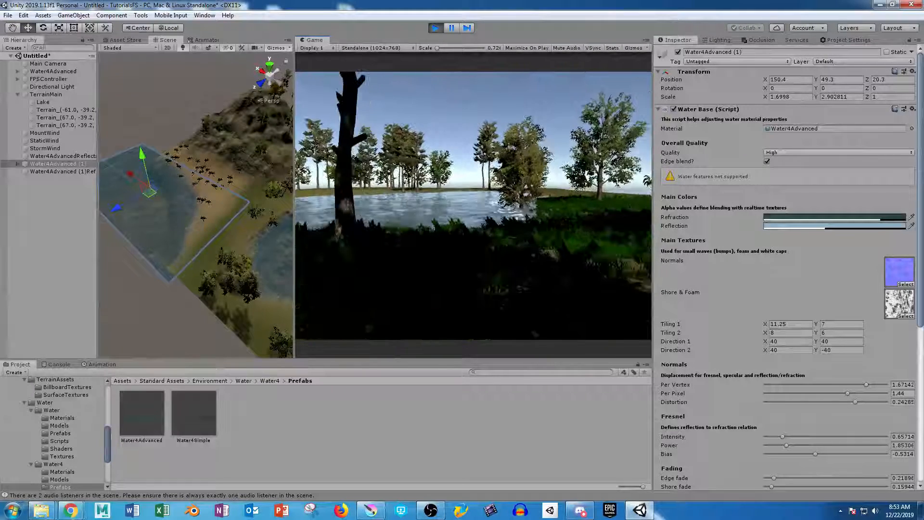
pyautogui.press('w')
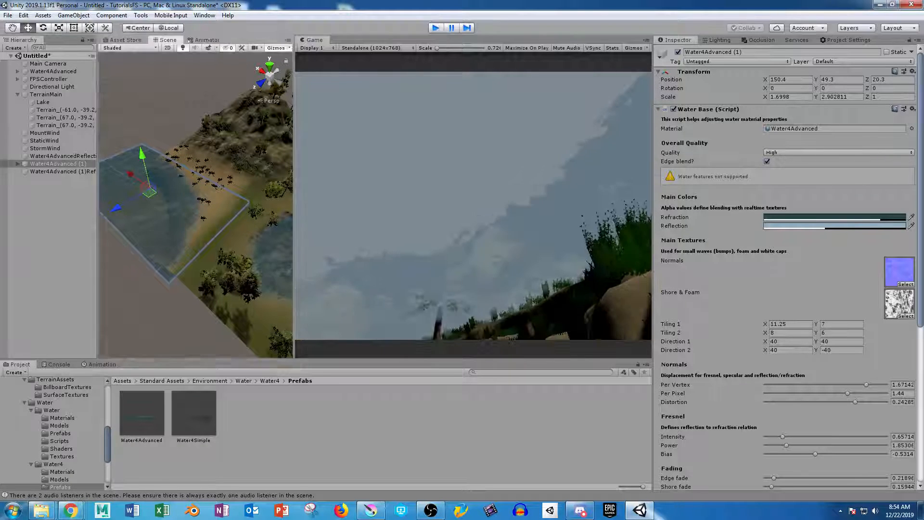
pyautogui.hotkey('ctrl', 'p')
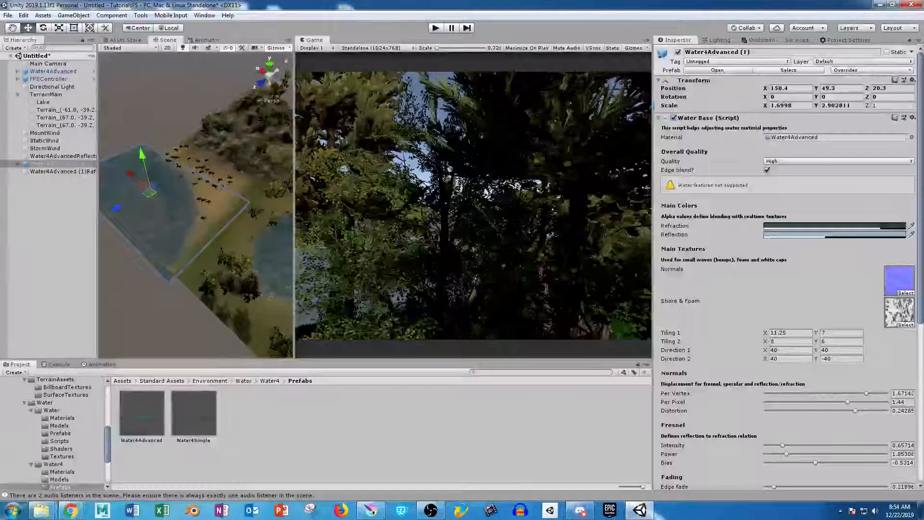